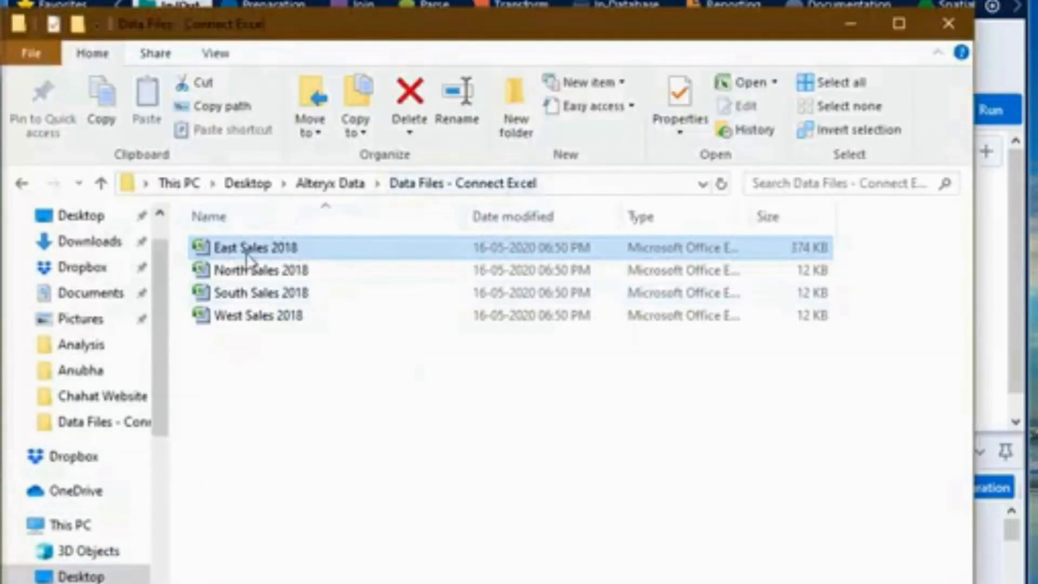
# Switch from the data files folder to Alteryx Designer and place an Input Data tool on the empty workflow canvas.
pyautogui.click(858, 32)
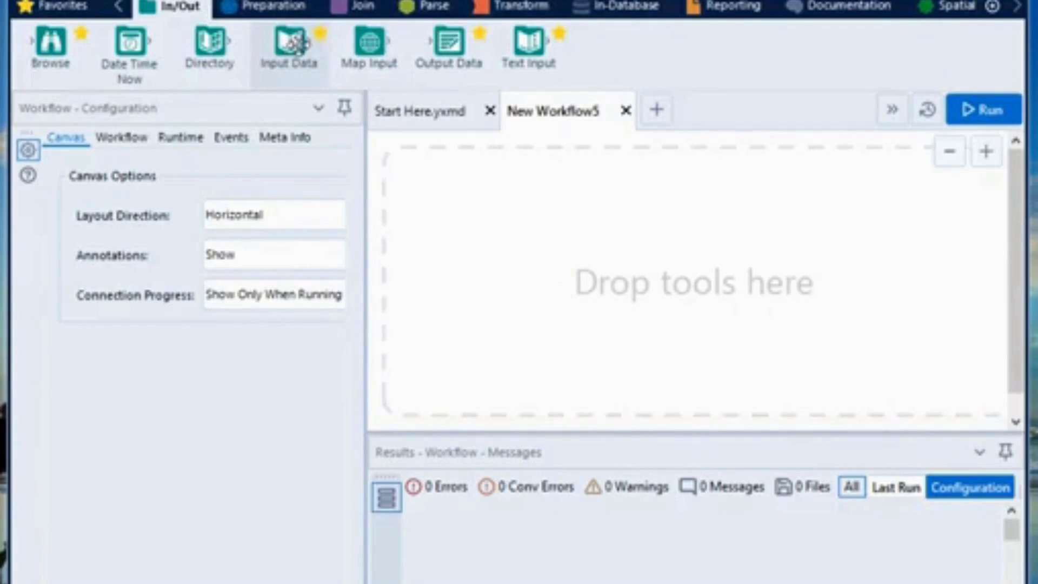
pyautogui.moveTo(297, 44); pyautogui.dragTo(458, 240)
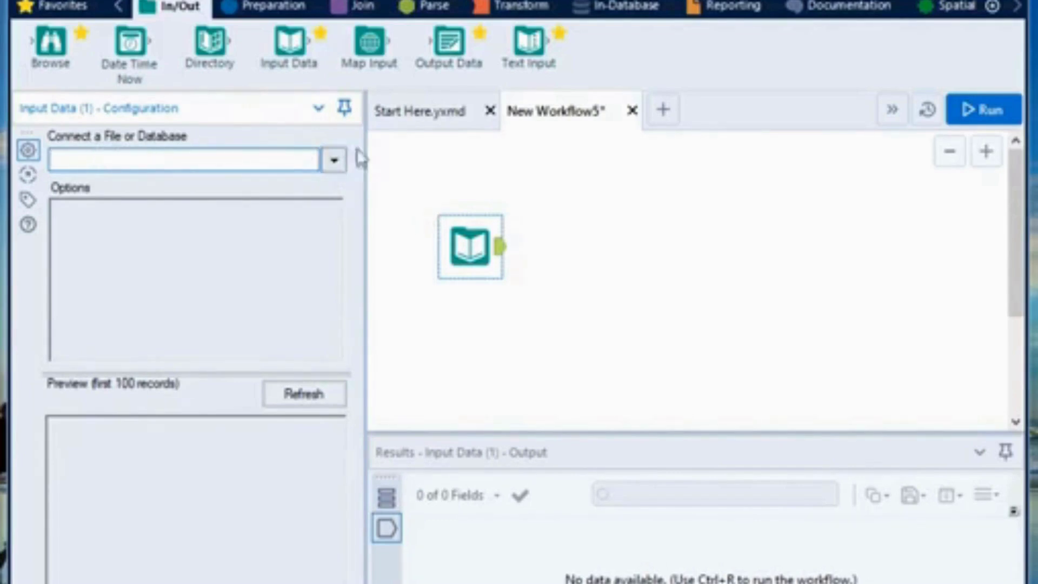
# Connect the Input Data tool to the East Sales 2018 Excel file in the Data Files - Connect Excel folder.
pyautogui.click(337, 163)
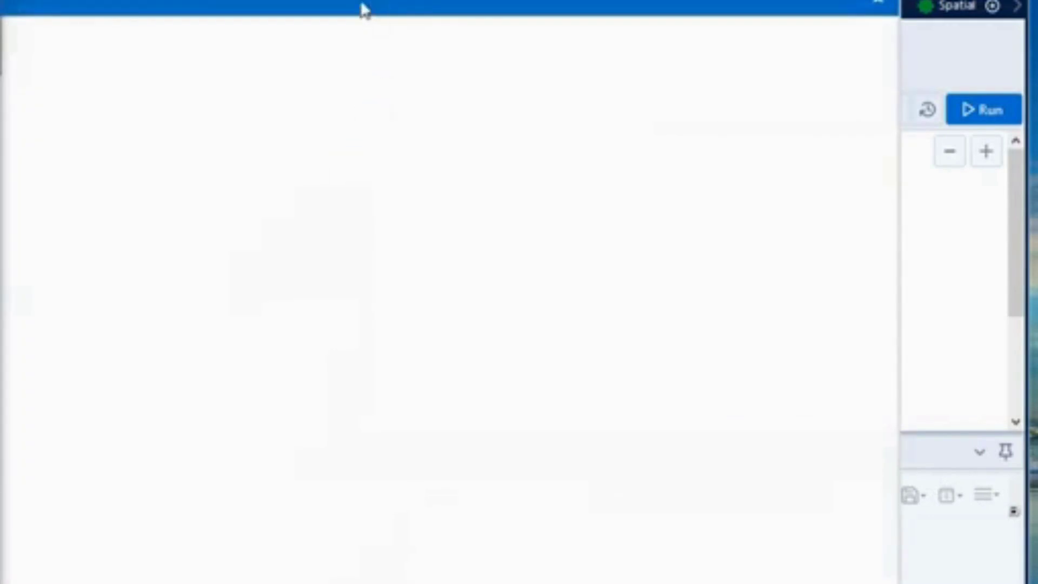
pyautogui.doubleClick(409, 4)
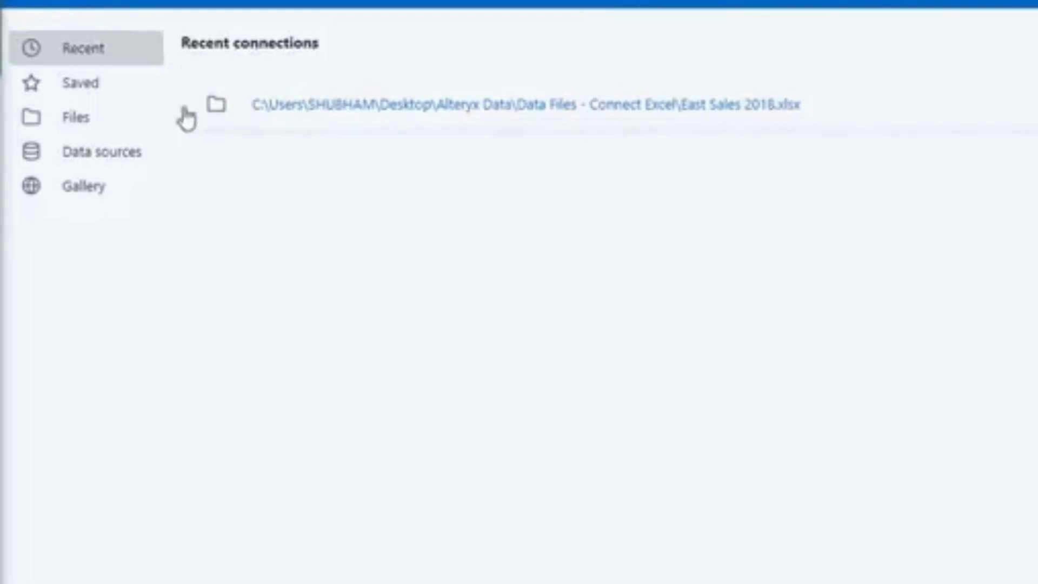
pyautogui.click(102, 135)
pyautogui.click(753, 122)
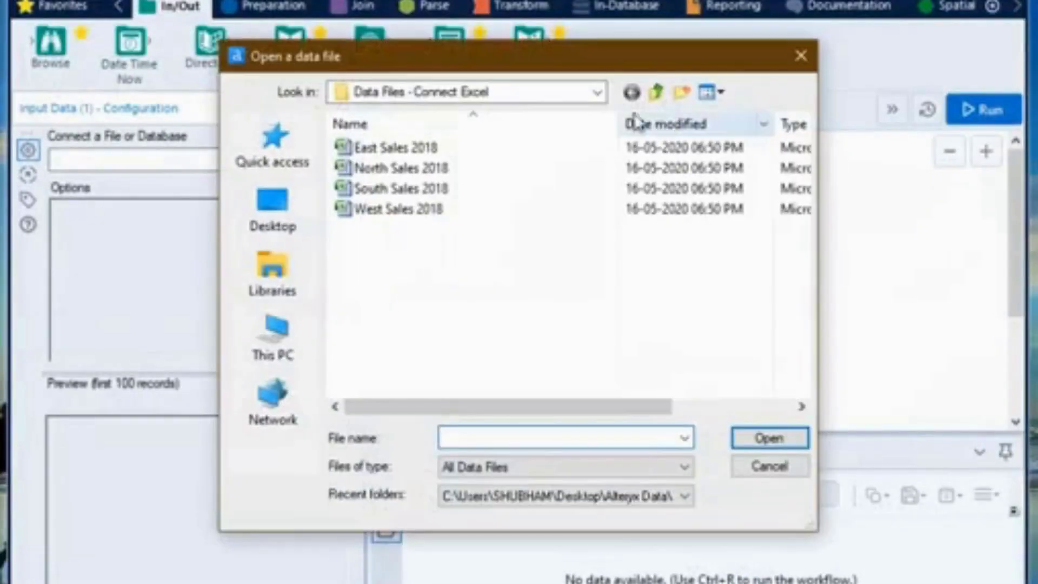
pyautogui.click(476, 156)
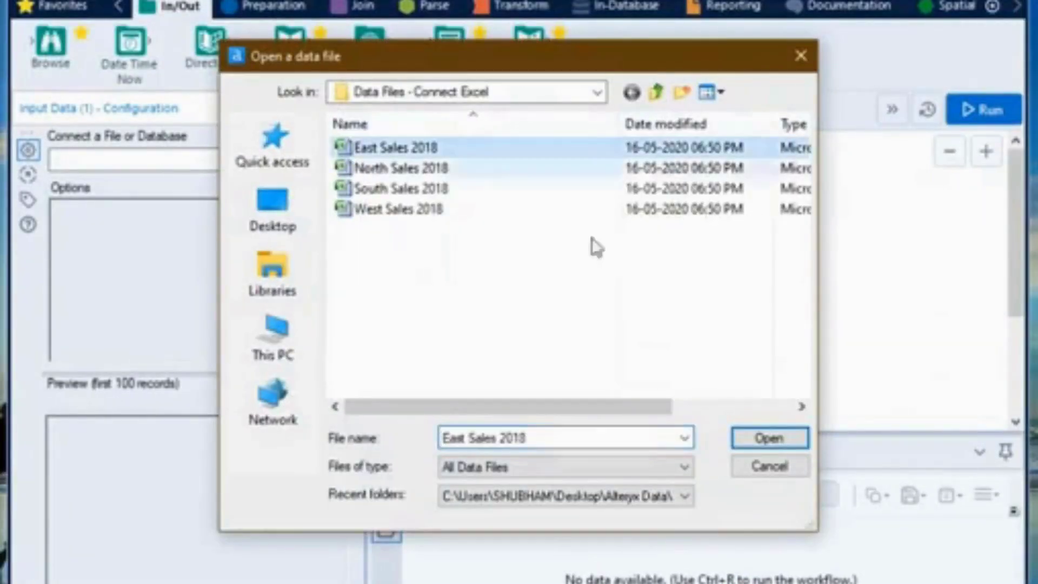
pyautogui.click(762, 439)
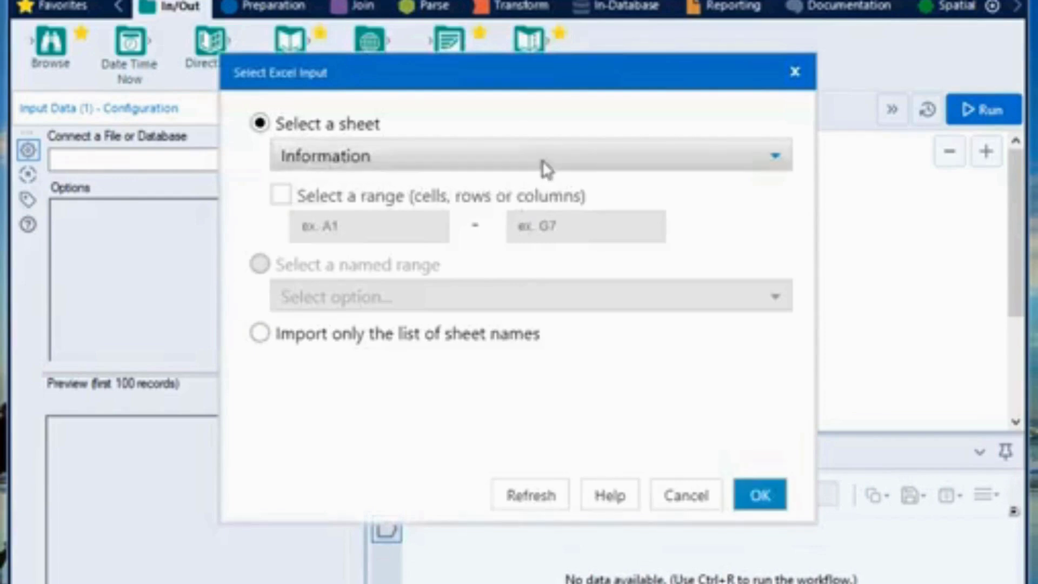
# Choose the Sales sheet as the Excel input and confirm the import.
pyautogui.click(543, 160)
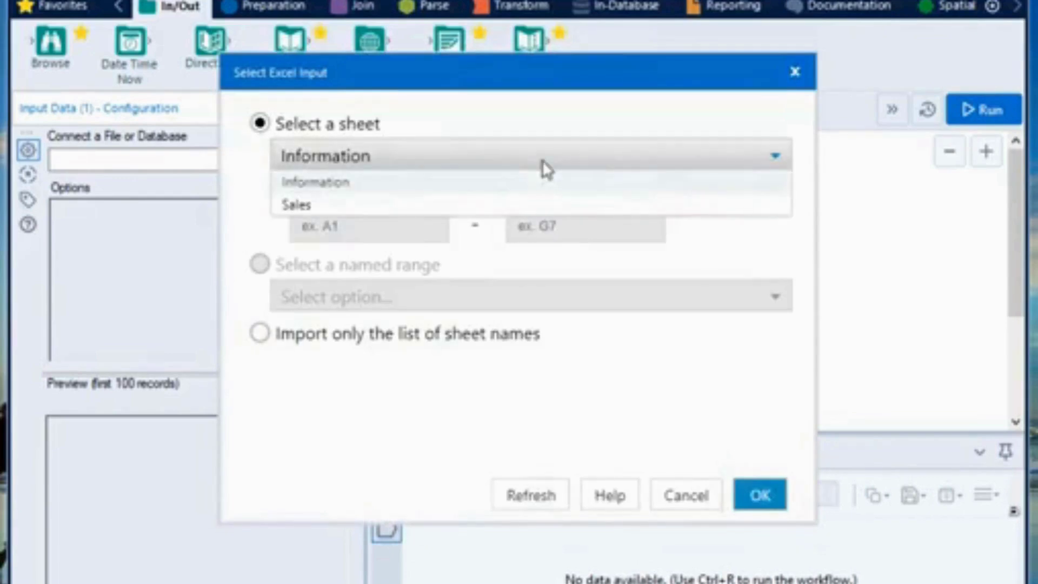
pyautogui.click(479, 212)
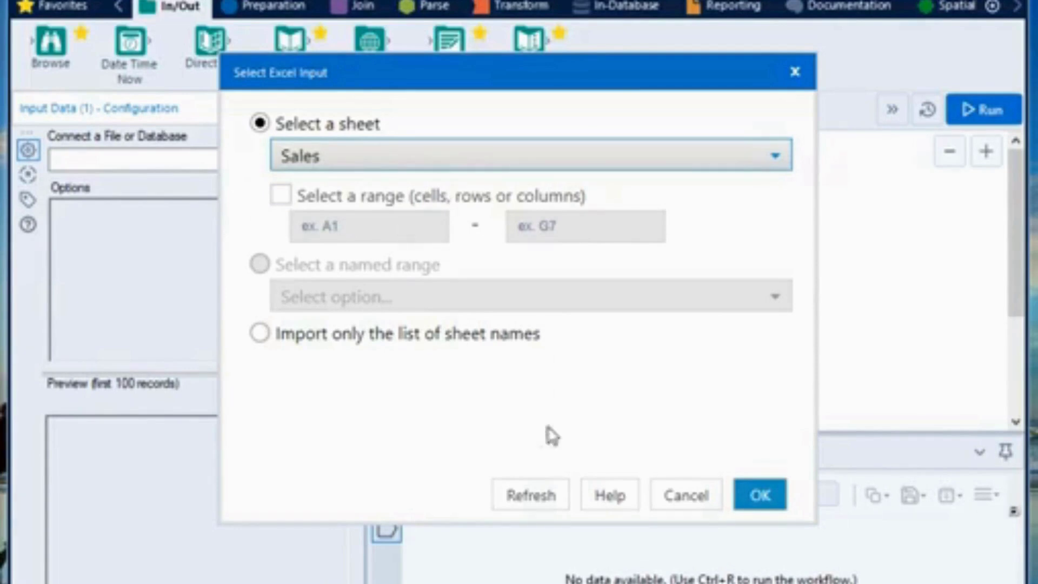
pyautogui.click(760, 500)
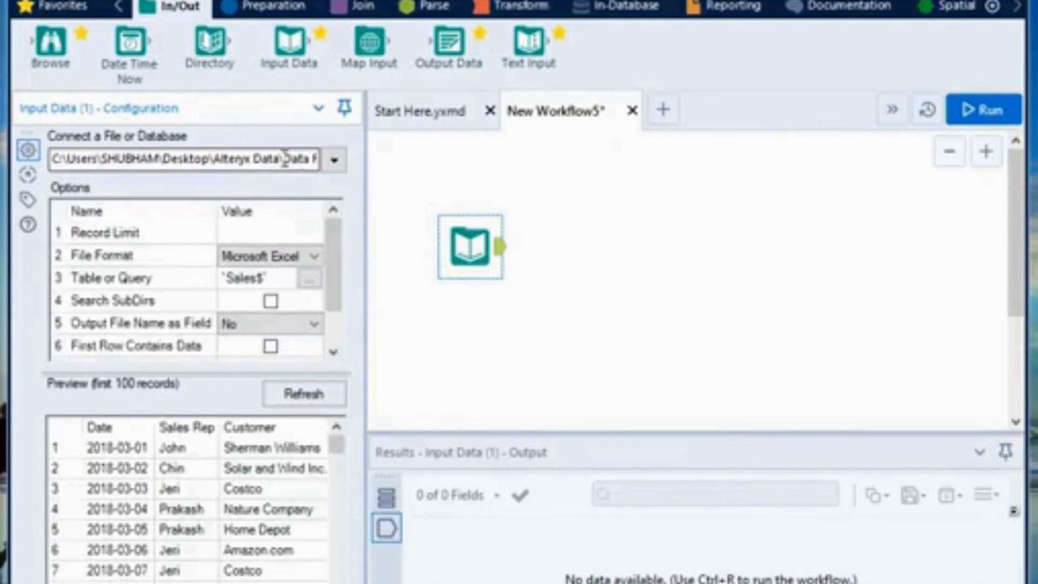
# Review the Input Data tool's record limit and Output File Name as Field options, and examine the preview's rows and columns.
pyautogui.click(241, 234)
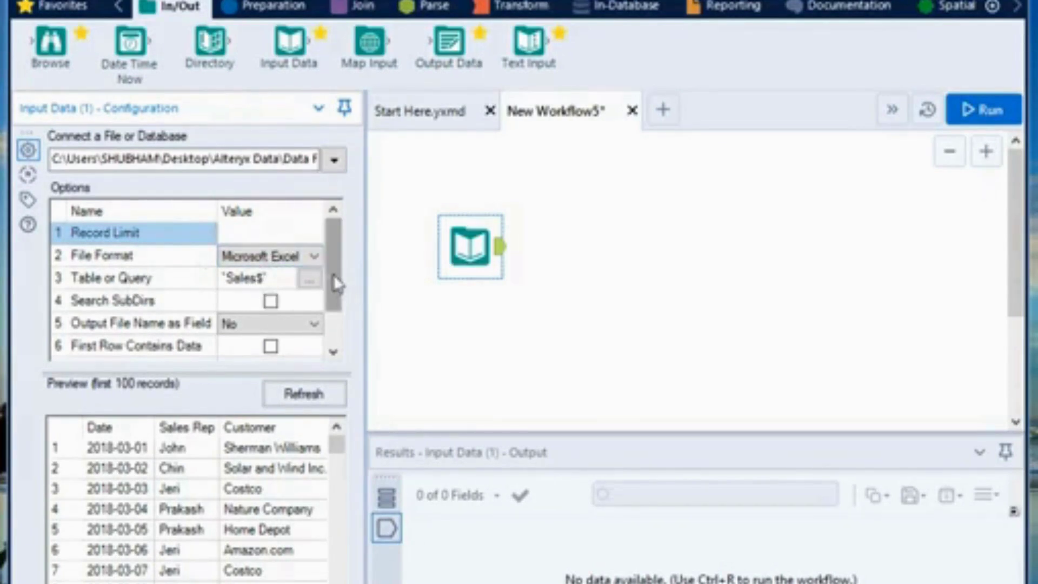
pyautogui.moveTo(336, 283); pyautogui.dragTo(332, 294)
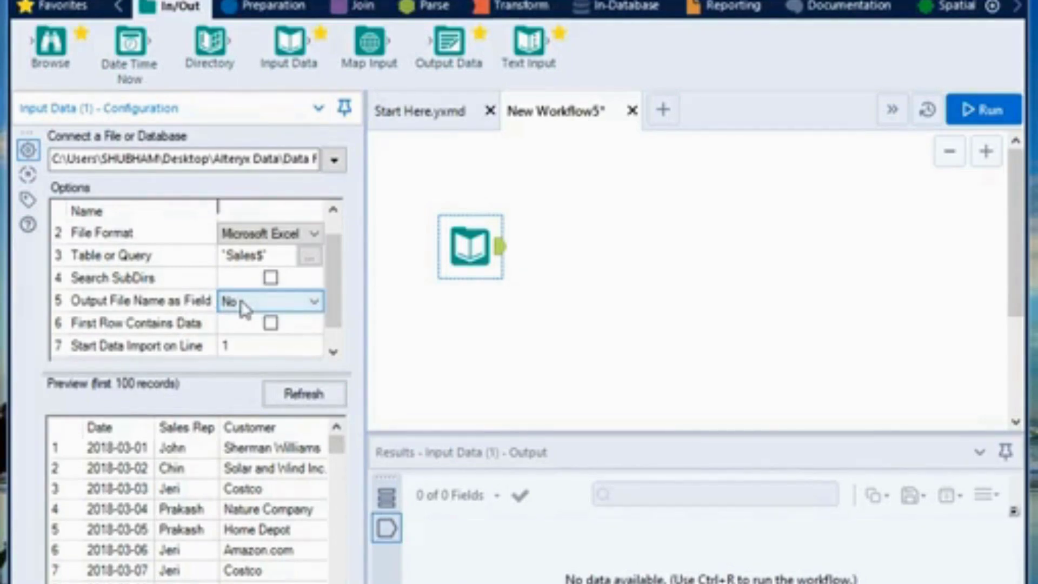
pyautogui.click(282, 300)
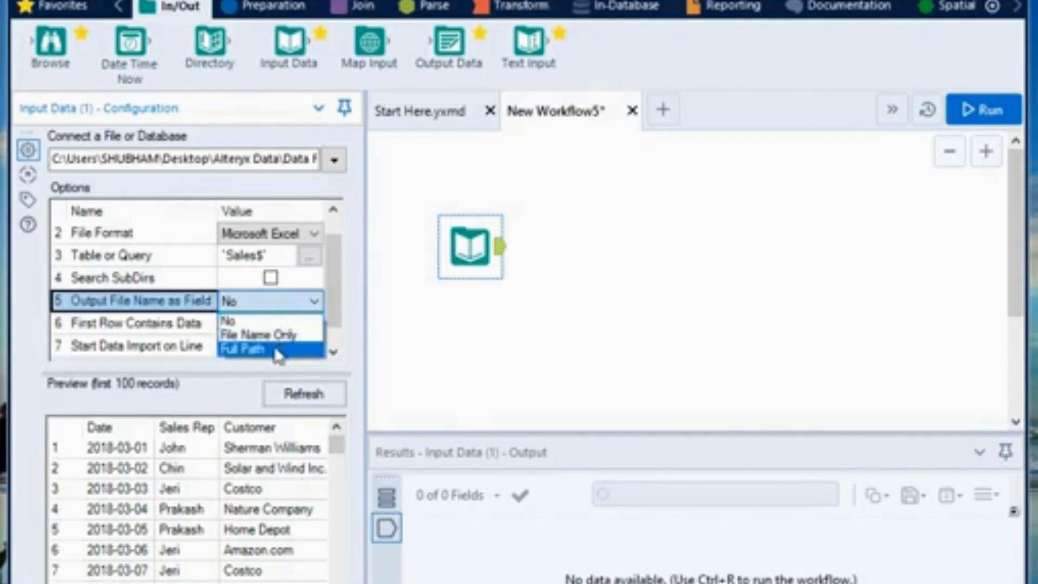
pyautogui.click(185, 334)
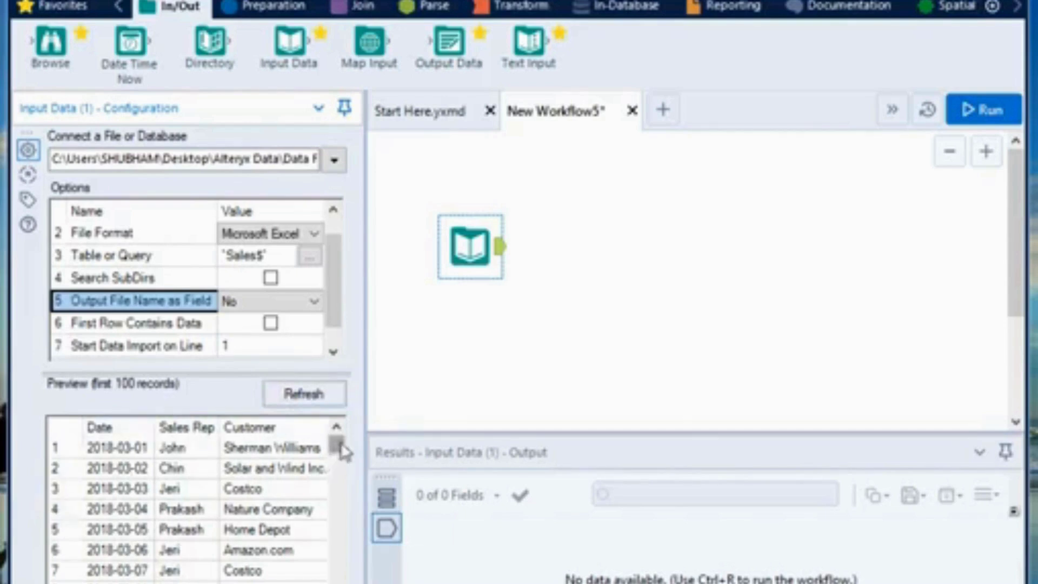
pyautogui.moveTo(334, 446); pyautogui.dragTo(334, 485)
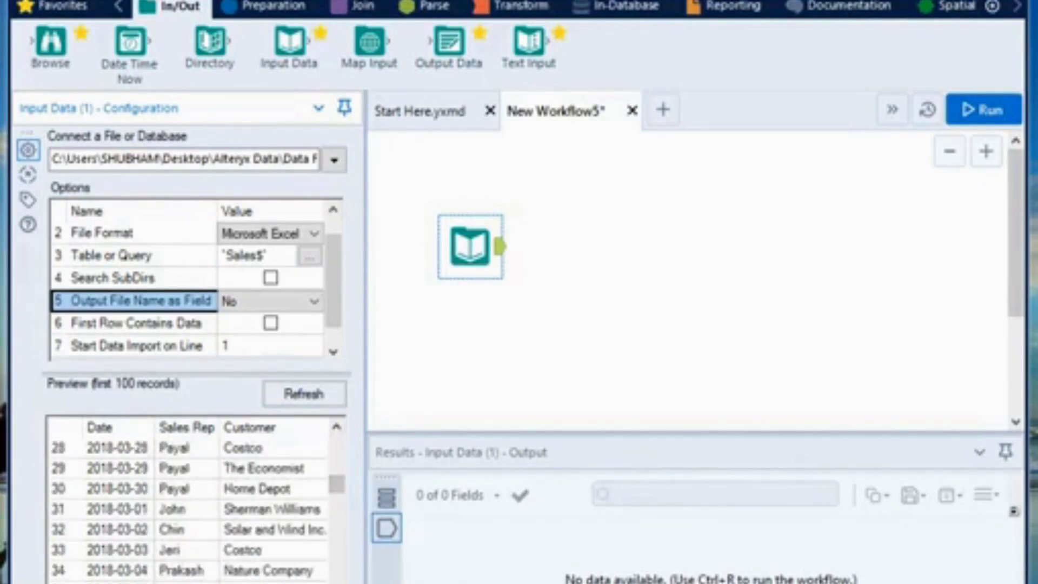
pyautogui.hscroll(3, 187, 500)
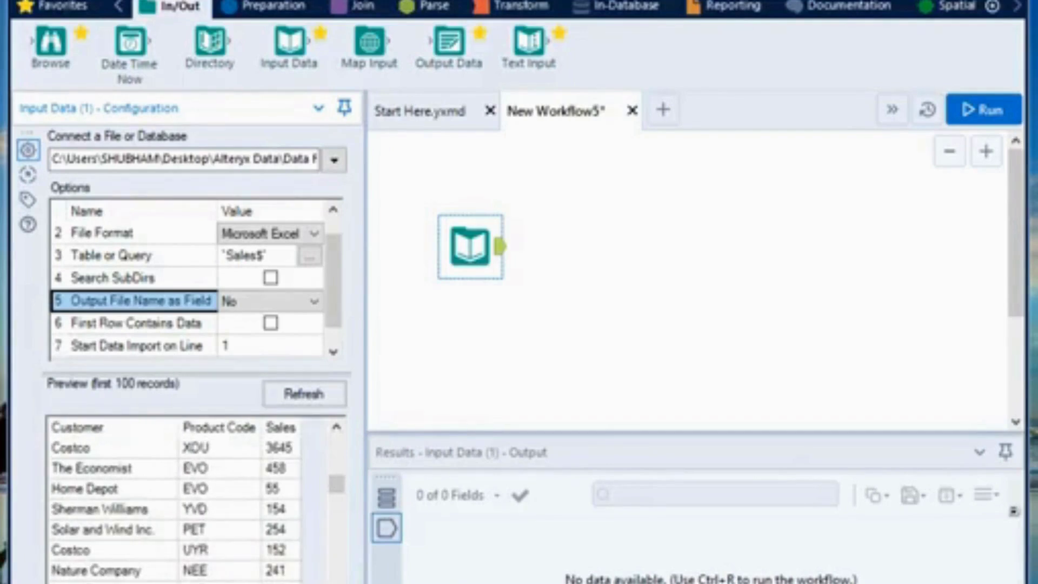
# Run the workflow and dismiss the completion message.
pyautogui.click(725, 193)
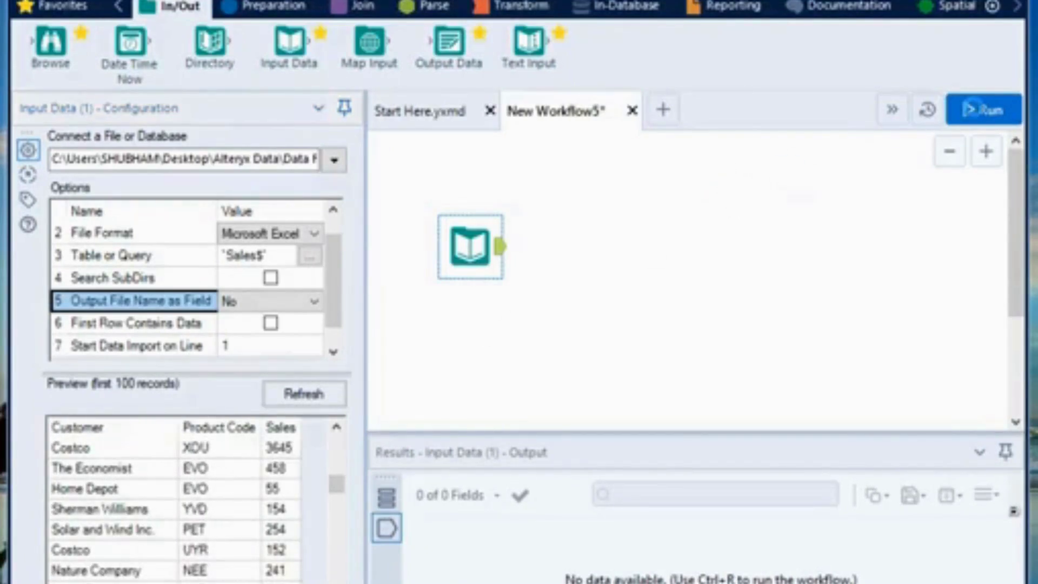
pyautogui.click(973, 110)
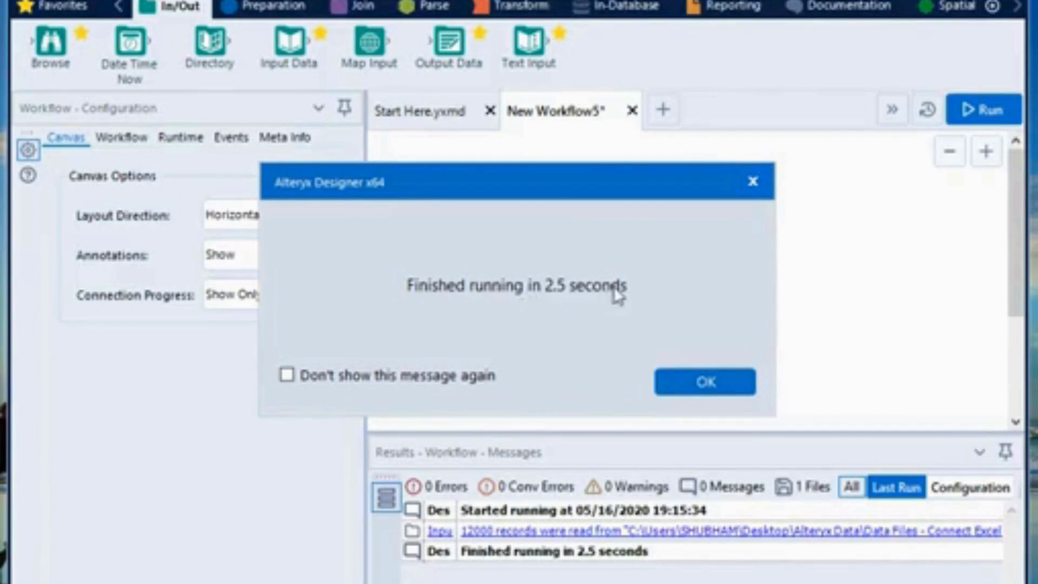
pyautogui.click(698, 384)
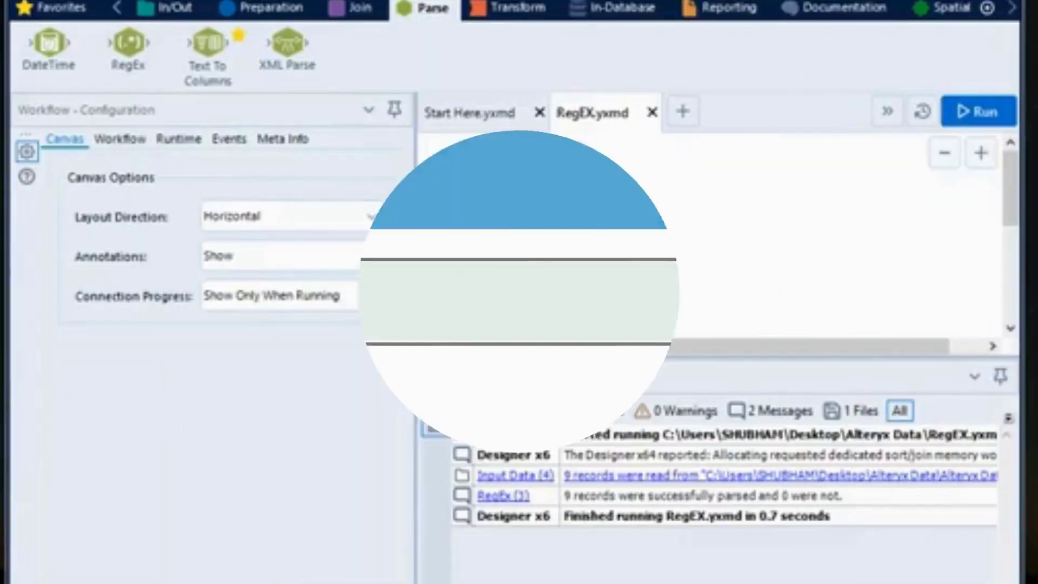
# Examine the Items column in the preview of the Item Information.xlsx input in the RegEX workflow.
pyautogui.click(534, 249)
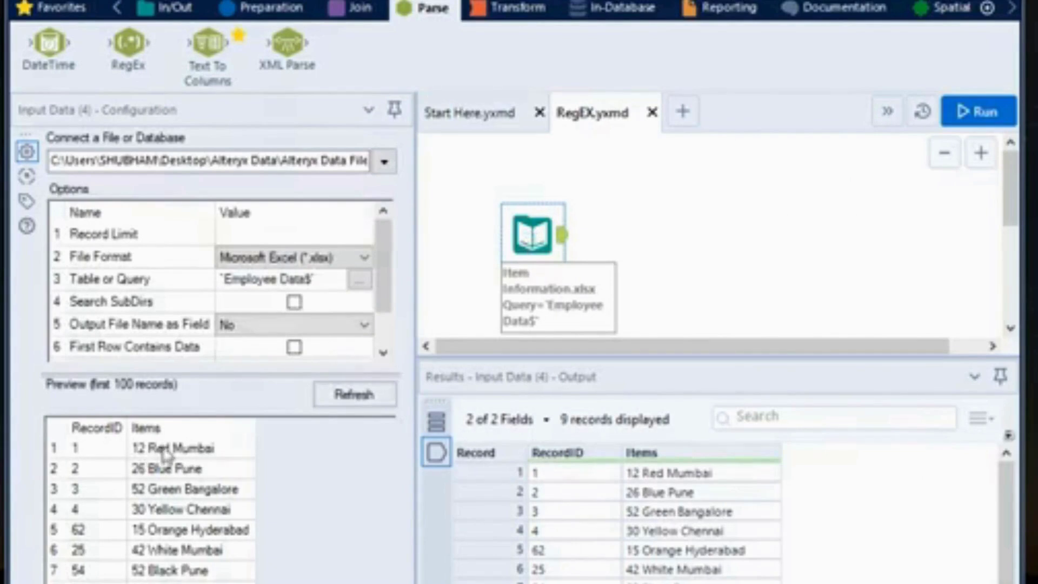
pyautogui.click(160, 430)
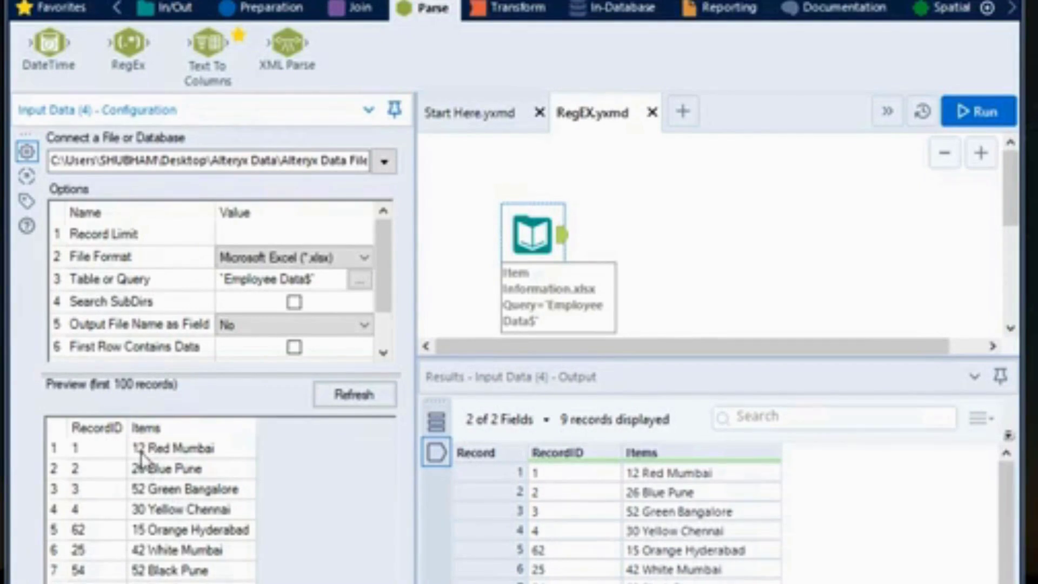
pyautogui.click(159, 453)
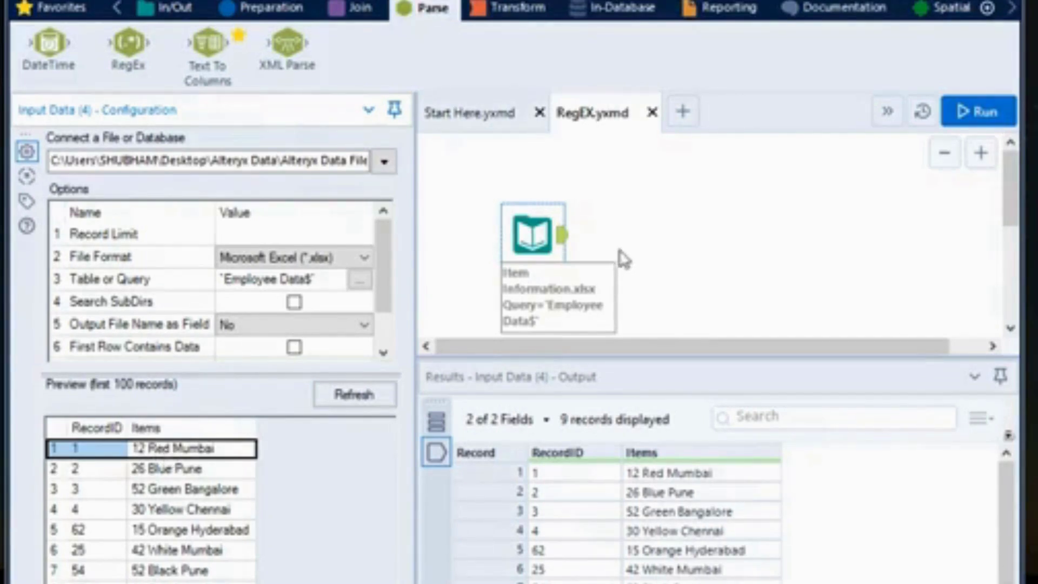
pyautogui.click(1006, 211)
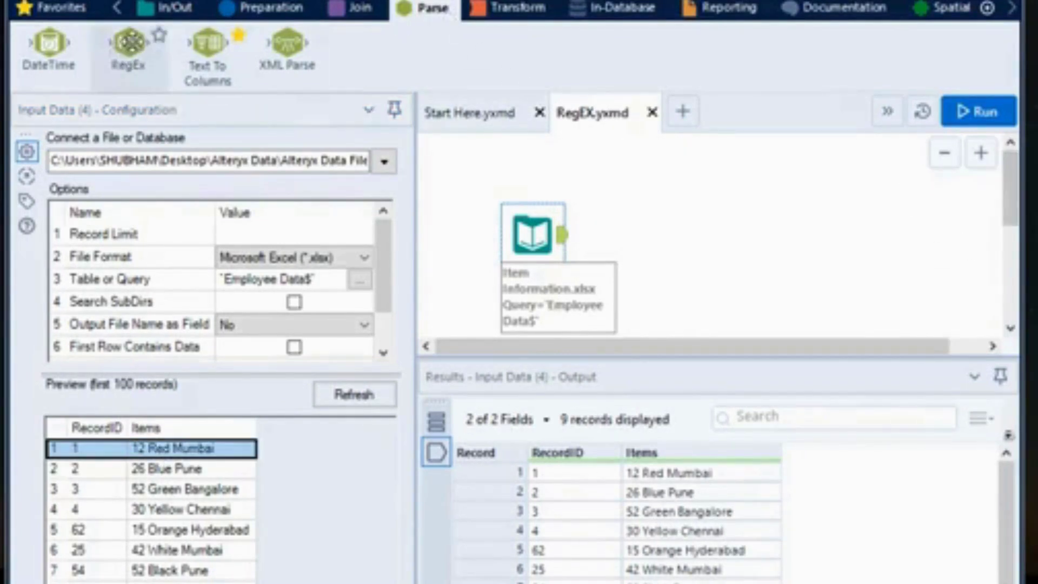
# Add a RegEx tool connected to the Item Information.xlsx input, parsing the Items column with Case Insensitive turned off.
pyautogui.moveTo(120, 28); pyautogui.dragTo(686, 232)
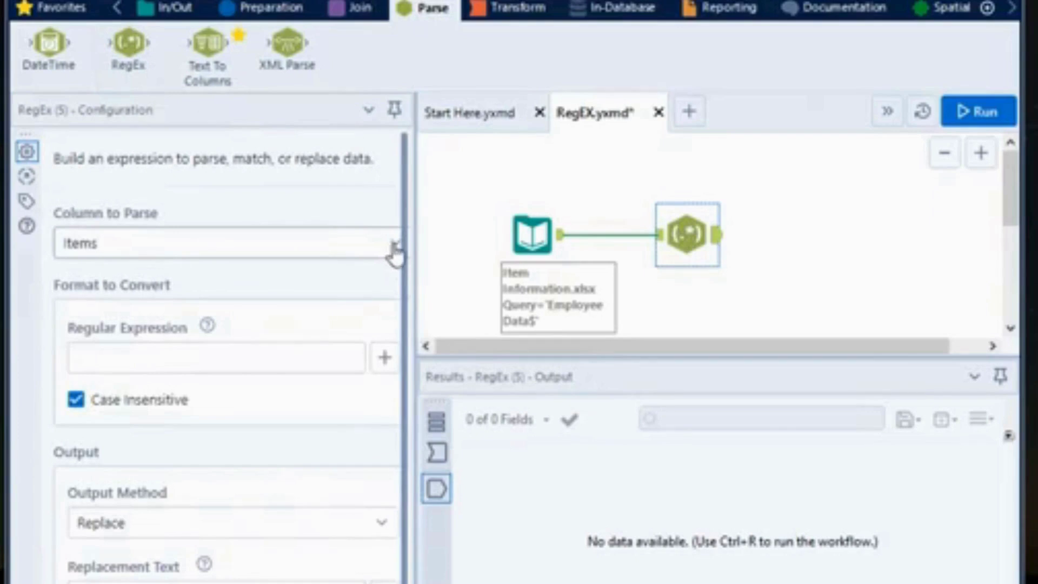
pyautogui.click(397, 250)
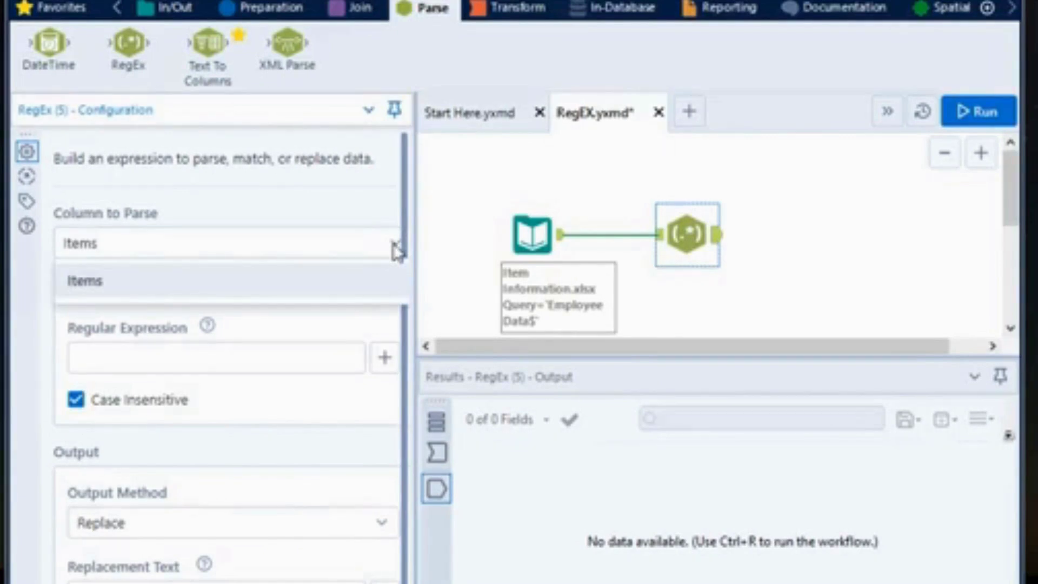
pyautogui.click(396, 249)
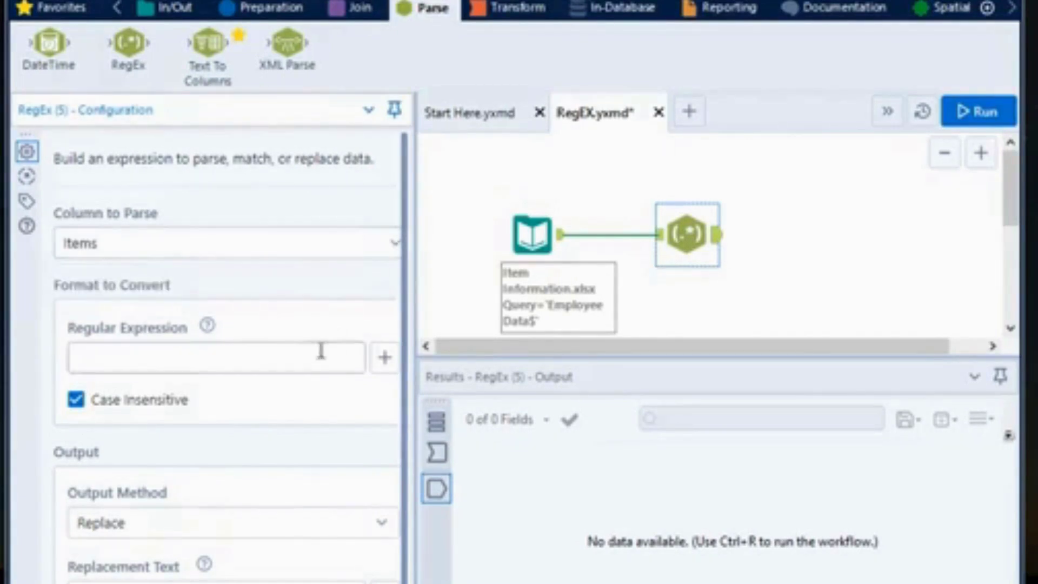
pyautogui.click(77, 400)
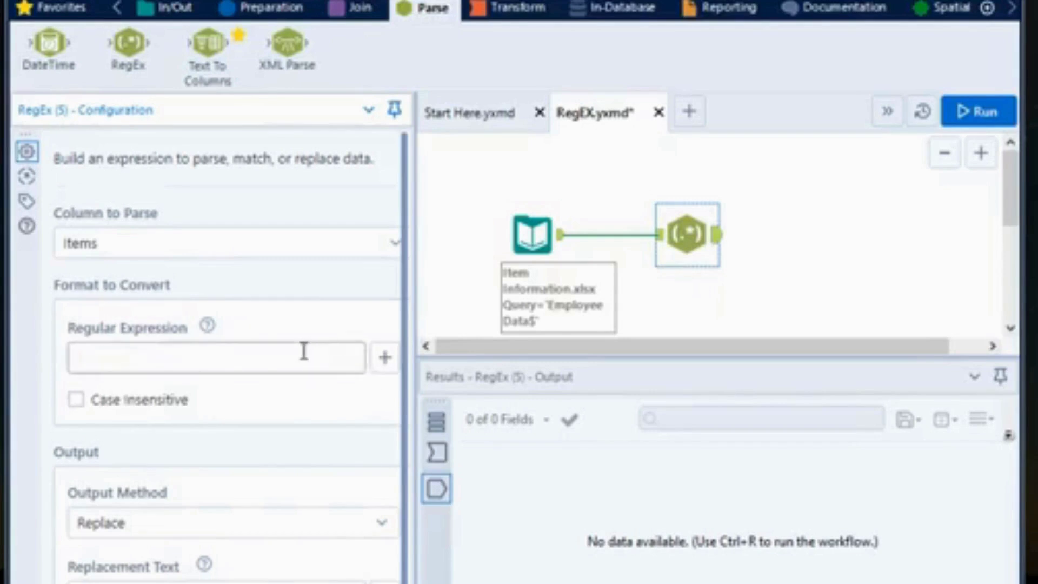
# Start the RegEx tool's regular expression with a marked group (), checking the source Items data for the pattern.
pyautogui.click(386, 358)
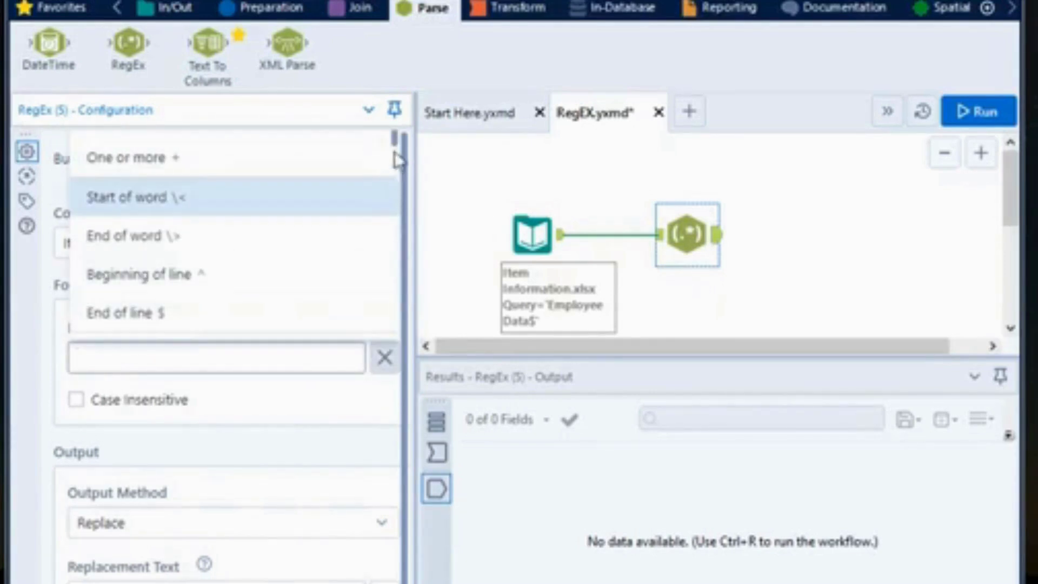
pyautogui.moveTo(399, 145); pyautogui.dragTo(398, 328)
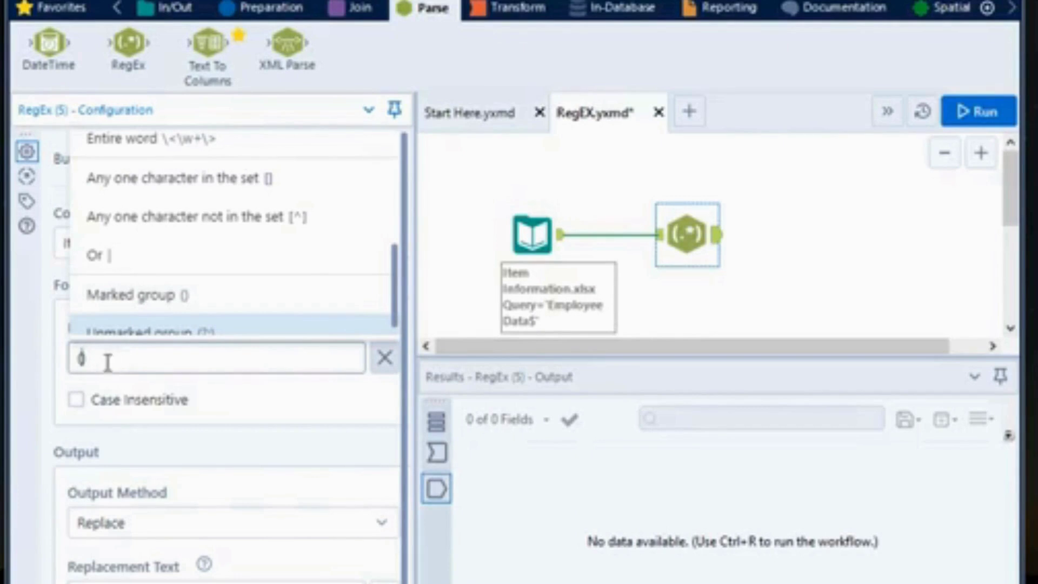
pyautogui.click(532, 235)
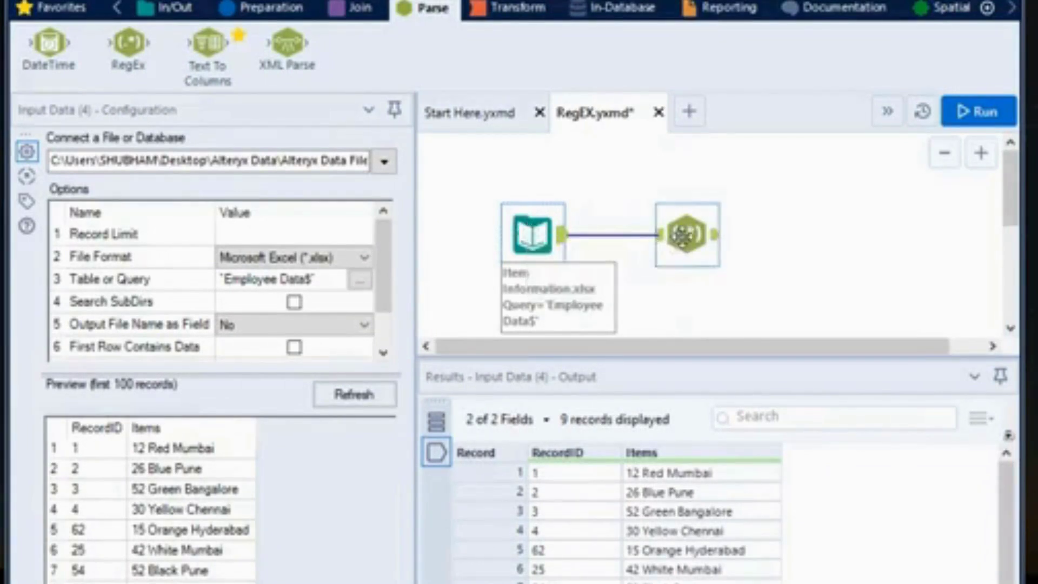
pyautogui.click(686, 234)
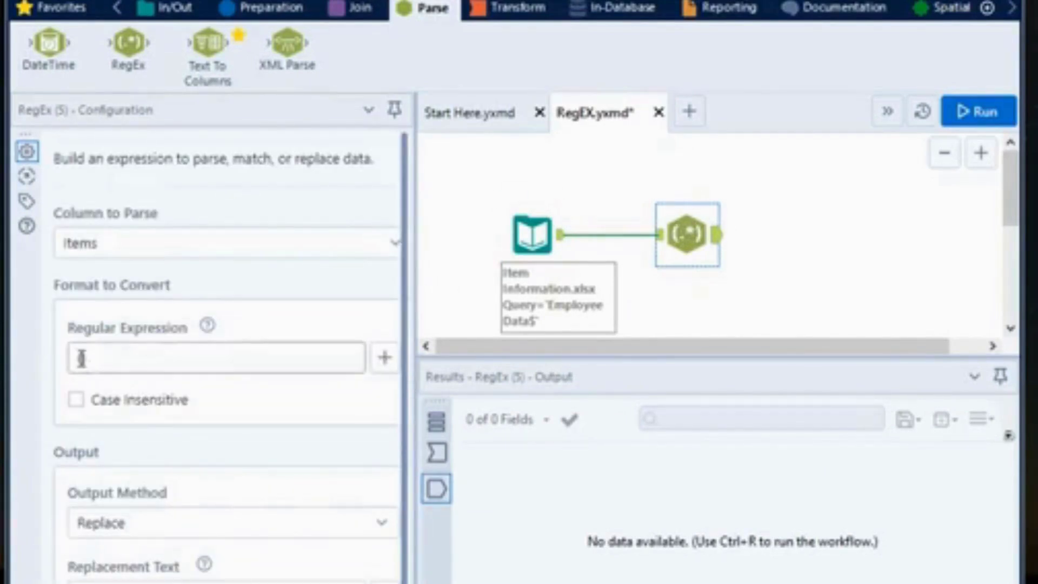
pyautogui.click(82, 358)
pyautogui.write('()')
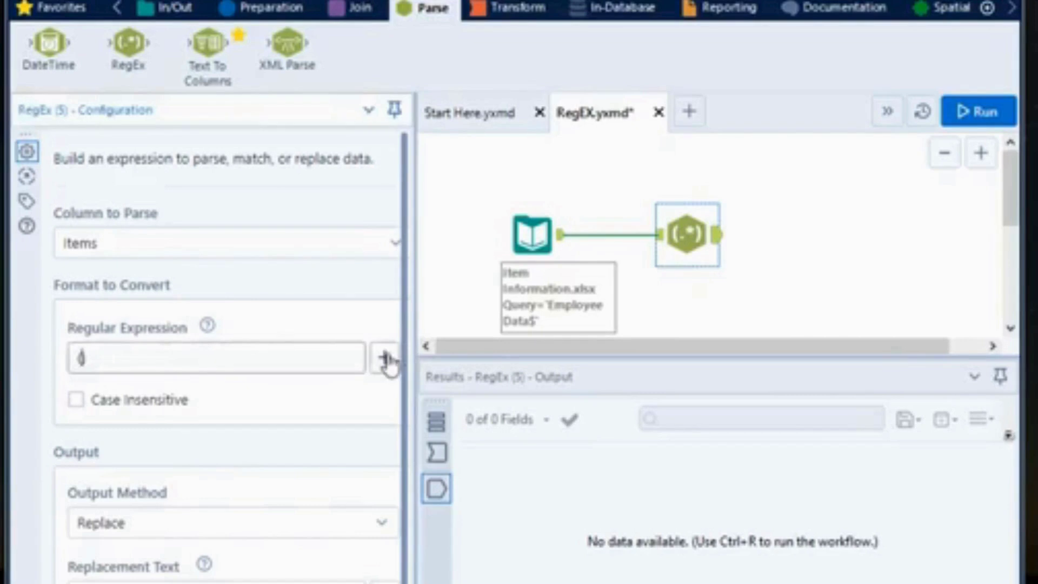
# Insert two digit tokens inside the marked group so the regular expression reads (\d\d).
pyautogui.click(387, 359)
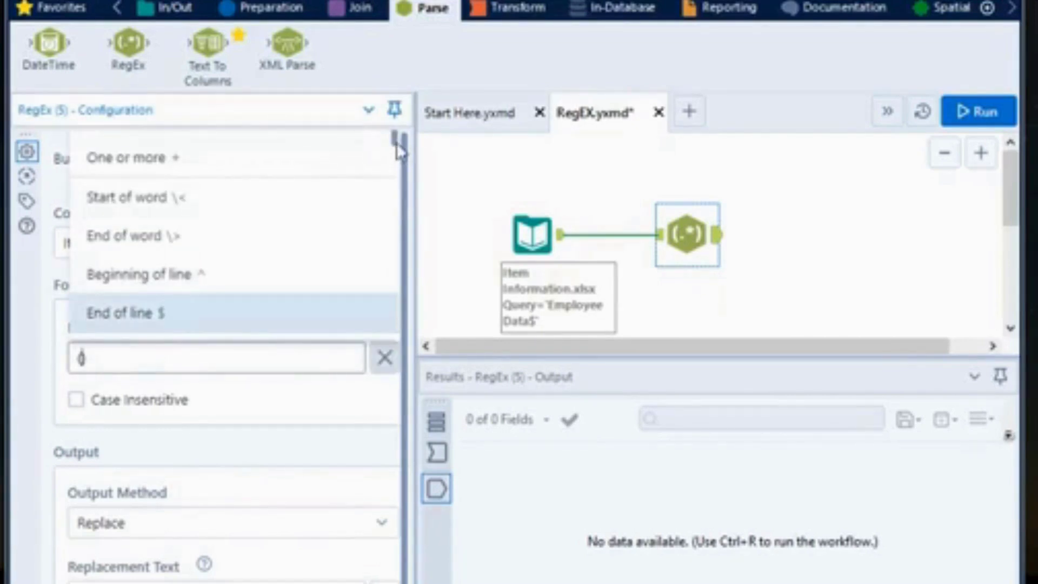
pyautogui.moveTo(397, 138); pyautogui.dragTo(397, 216)
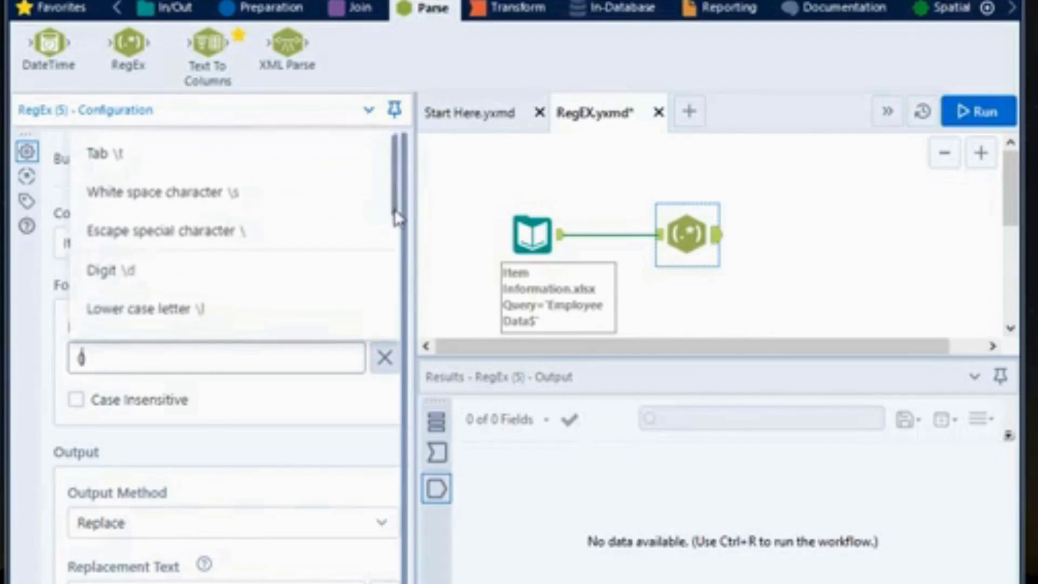
pyautogui.click(212, 269)
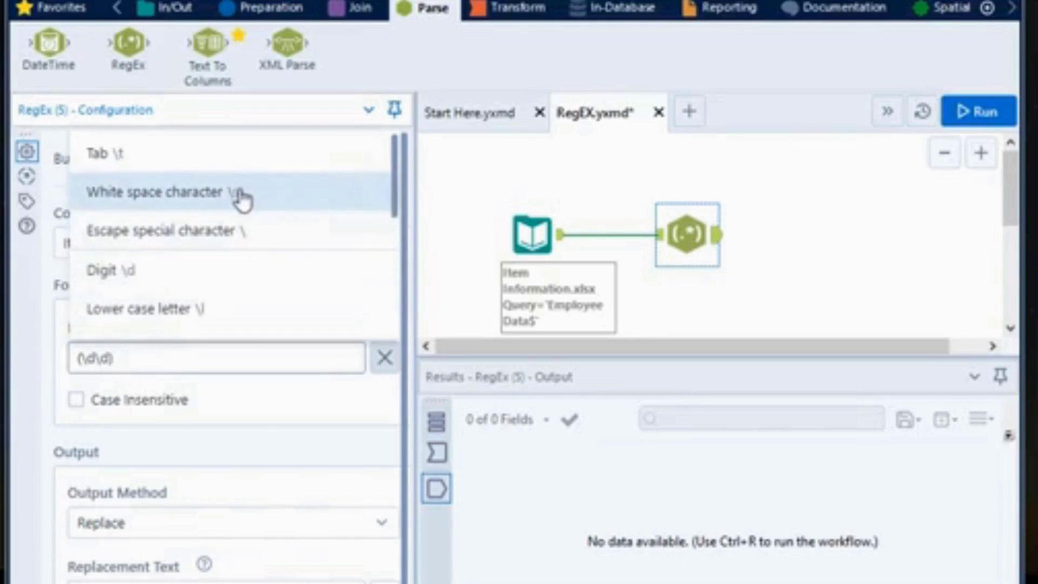
# Extend the regular expression with a white space token and a marked group holding an entire word, giving (\d\d)\s(\<\w+\>).
pyautogui.click(240, 192)
pyautogui.moveTo(394, 198); pyautogui.dragTo(387, 320)
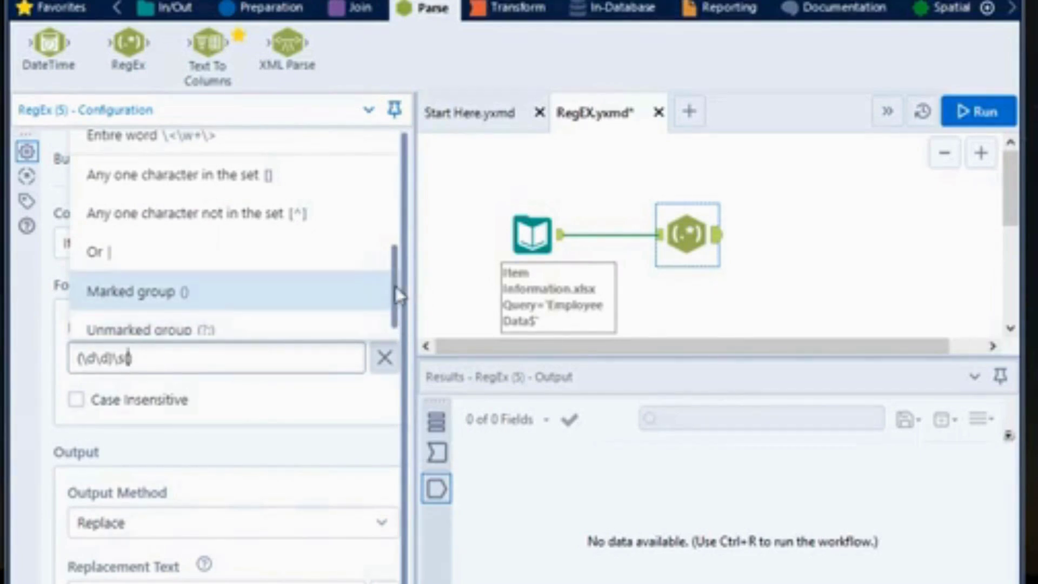
pyautogui.moveTo(395, 287); pyautogui.dragTo(395, 266)
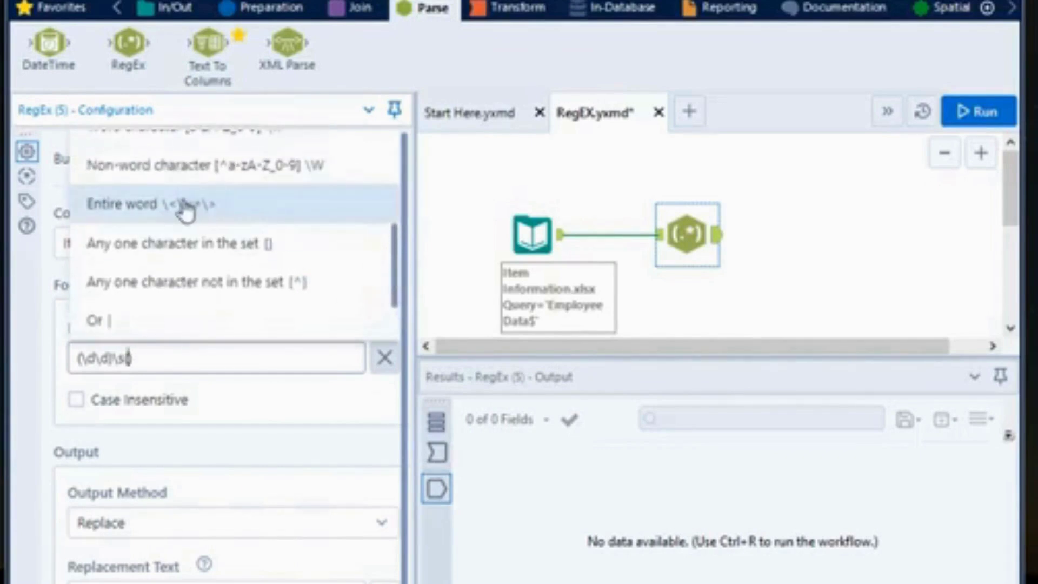
pyautogui.click(185, 212)
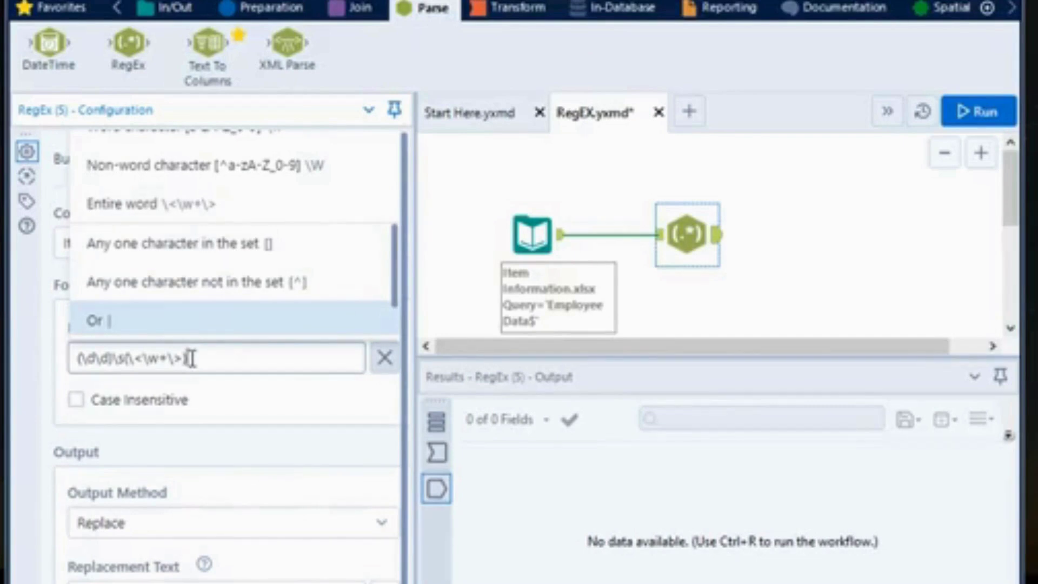
# Append \s() to the regular expression and copy the entire-word token into the new group, giving (\d\d)\s(\<\w+\>)\s(\<\w+\>).
pyautogui.write('\\s()')
pyautogui.click(184, 357)
pyautogui.hotkey('shift', 'Left')
pyautogui.hotkey('shift', 'Left')
pyautogui.hotkey('shift', 'Left')
pyautogui.hotkey('shift', 'Left')
pyautogui.hotkey('shift', 'Left')
pyautogui.hotkey('shift', 'Left')
pyautogui.hotkey('shift', 'Left')
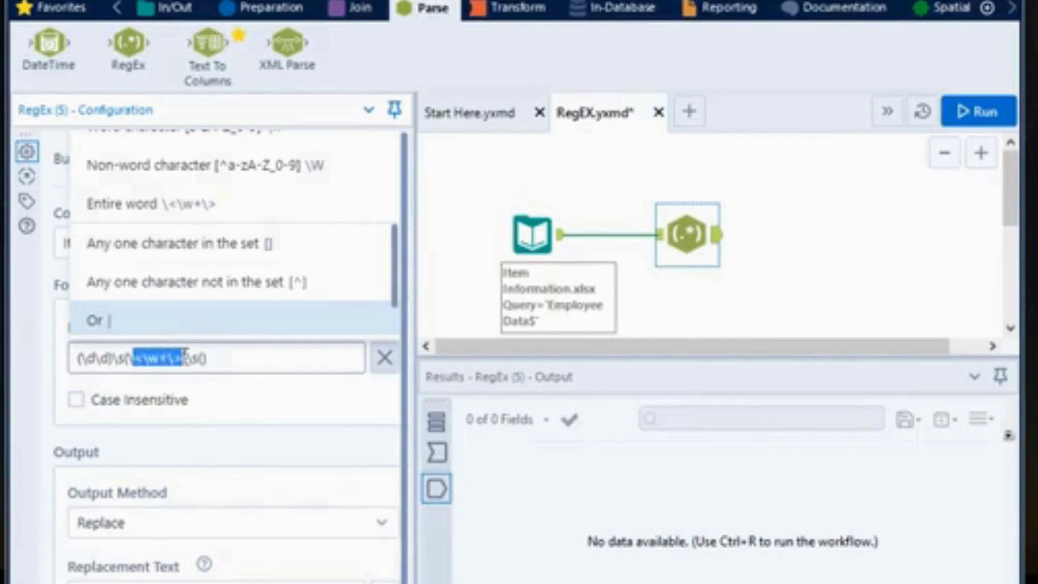
pyautogui.hotkey('shift', 'Left')
pyautogui.hotkey('ctrl', 'c')
pyautogui.click(202, 358)
pyautogui.hotkey('ctrl', 'v')
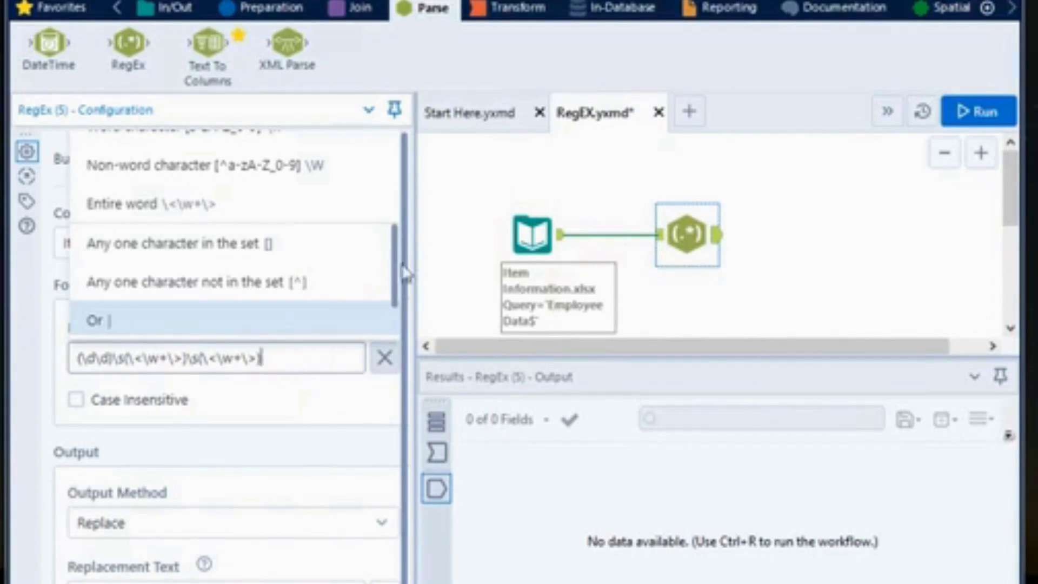
pyautogui.click(338, 403)
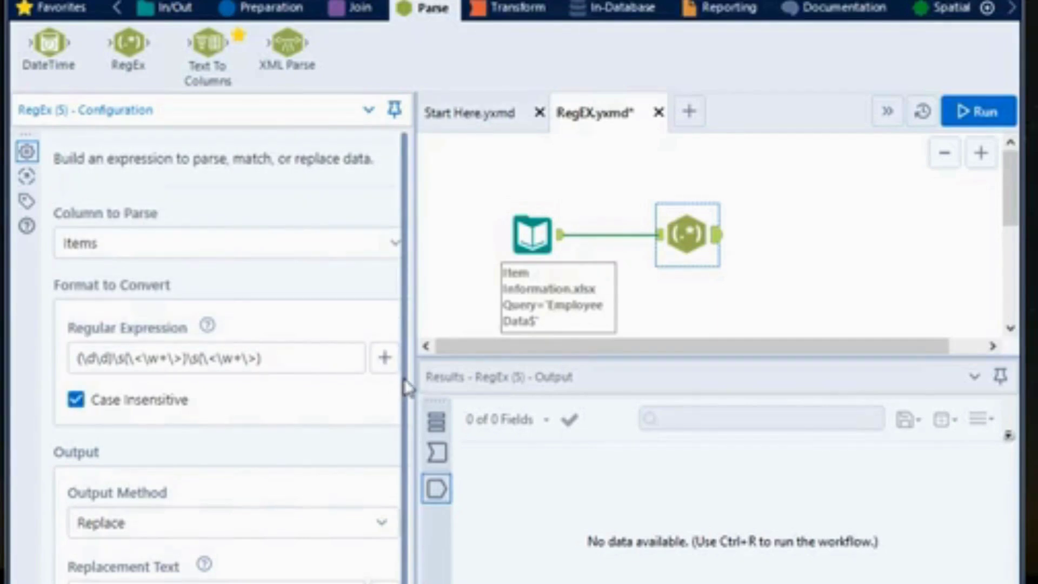
# Set the RegEx tool's output method to Parse.
pyautogui.scroll(-1, 408, 389)
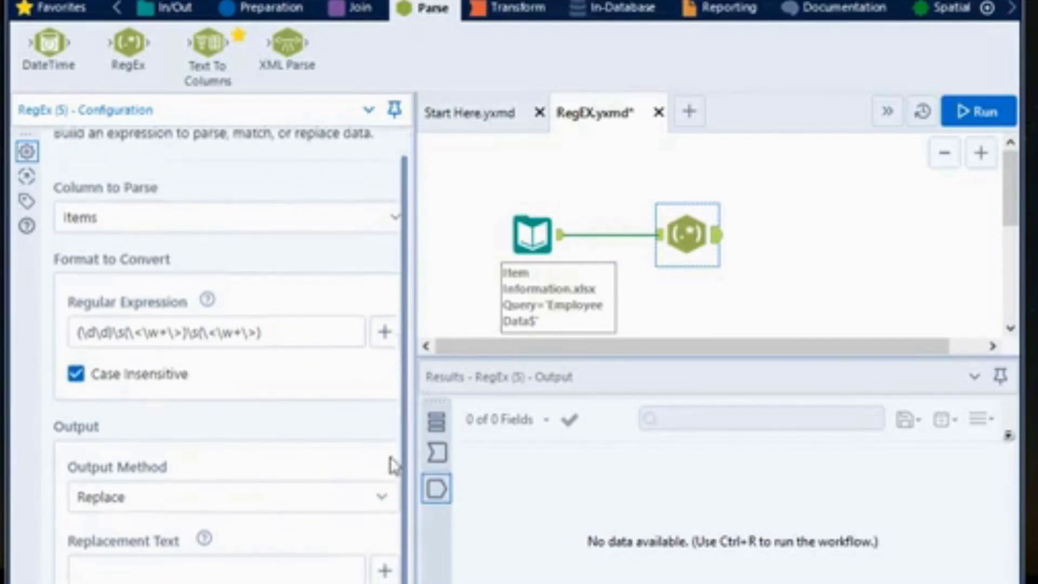
pyautogui.click(382, 500)
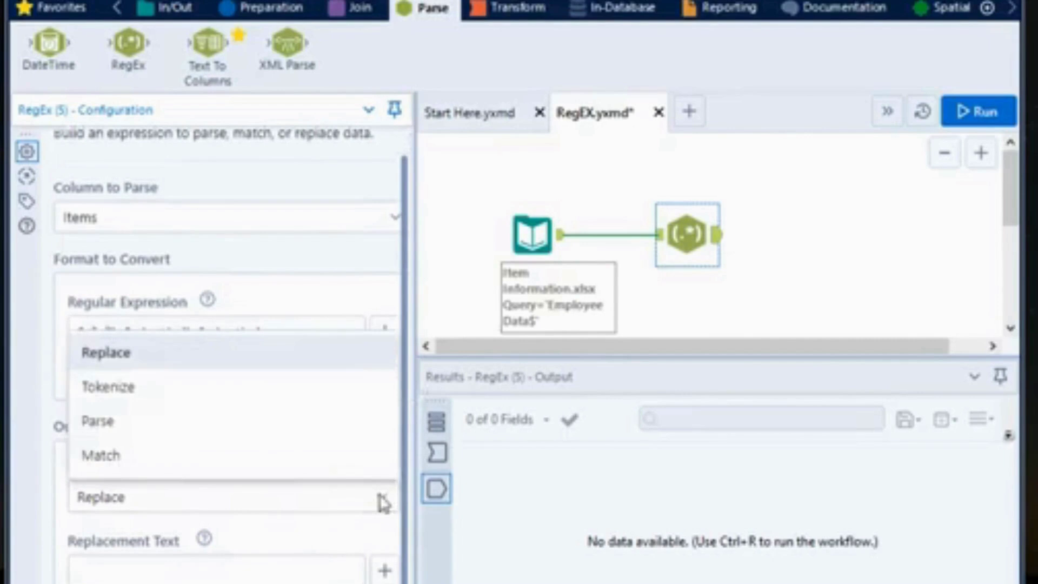
pyautogui.click(238, 430)
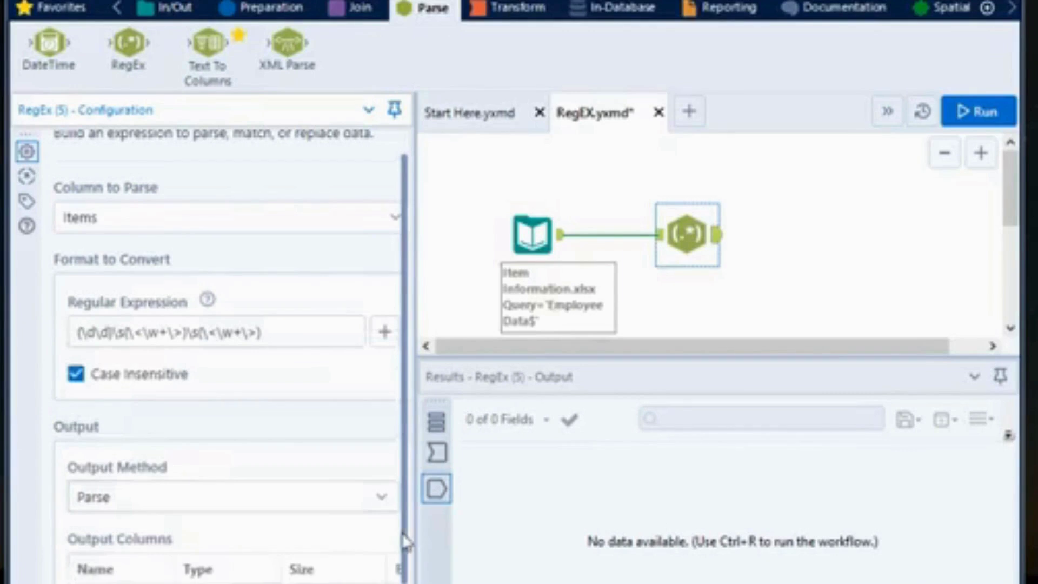
# Rename the first RegEx output column, RegExOut1, as ID.
pyautogui.moveTo(405, 540); pyautogui.dragTo(405, 583)
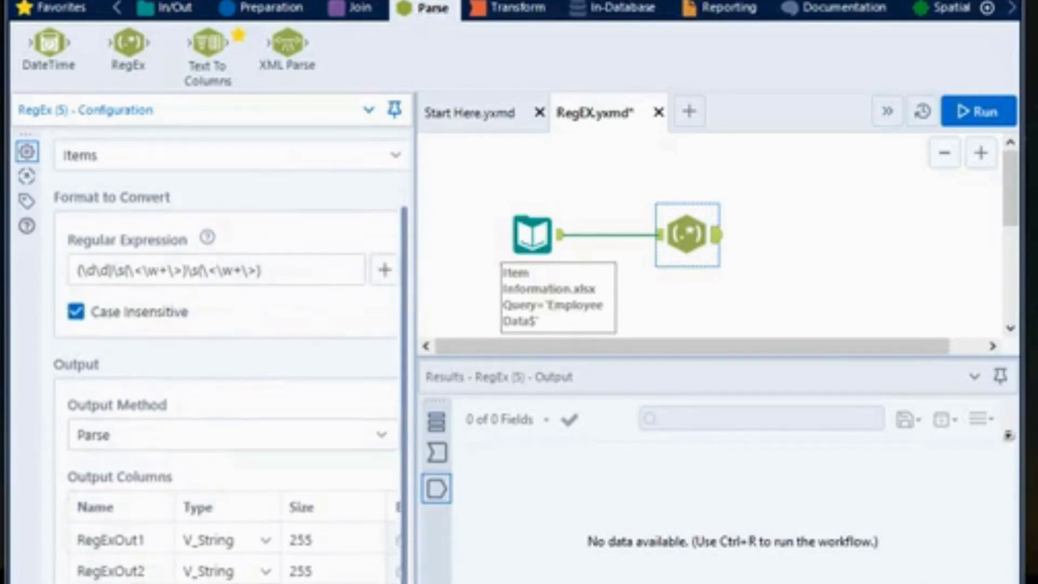
pyautogui.click(131, 541)
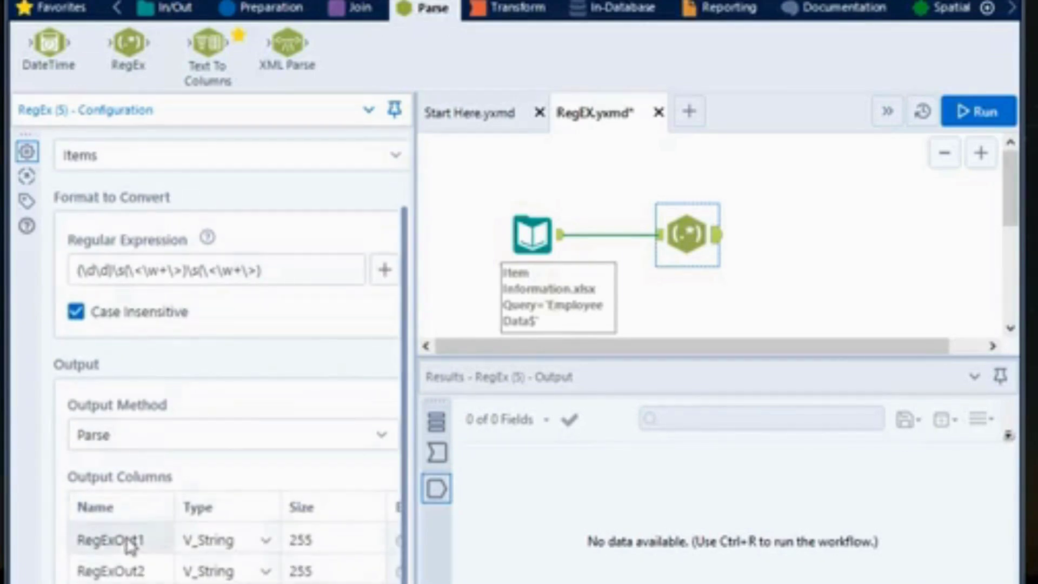
pyautogui.click(128, 538)
pyautogui.press('BackSpace')
pyautogui.press('BackSpace')
pyautogui.press('BackSpace')
pyautogui.press('BackSpace')
pyautogui.press('BackSpace')
pyautogui.press('BackSpace')
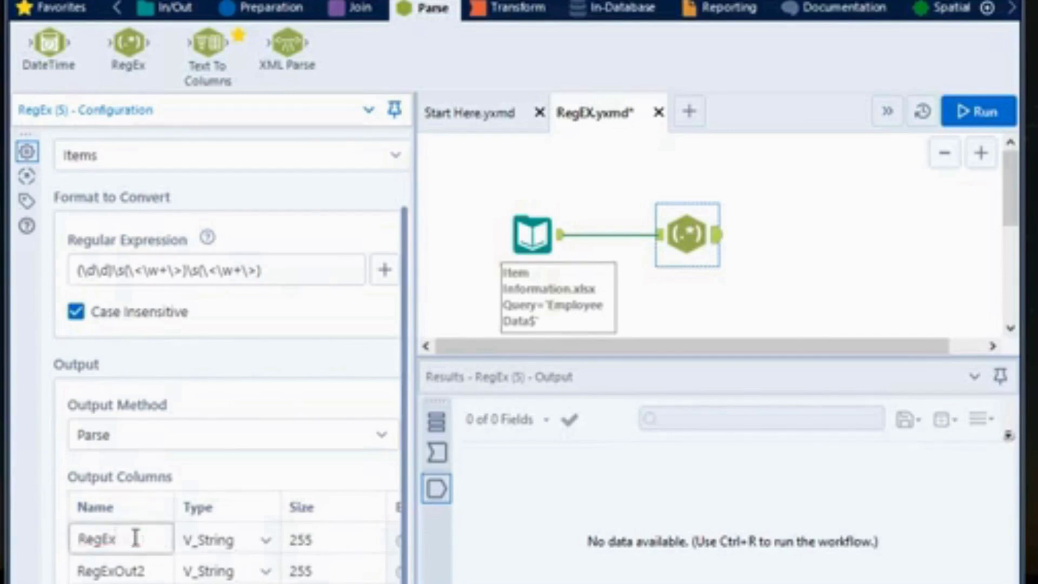
pyautogui.press('BackSpace')
pyautogui.press('BackSpace')
pyautogui.press('BackSpace')
pyautogui.write('ID')
# Rename the second RegEx output column, RegExOut2, as Color.
pyautogui.click(145, 571)
pyautogui.click(146, 571)
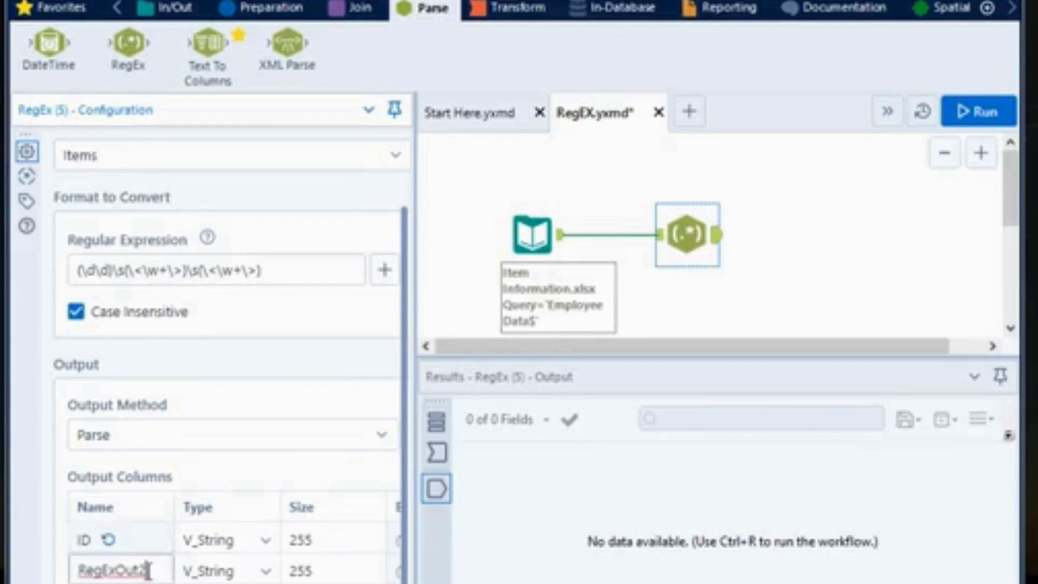
pyautogui.press('BackSpace')
pyautogui.press('BackSpace')
pyautogui.press('BackSpace')
pyautogui.press('BackSpace')
pyautogui.press('BackSpace')
pyautogui.press('BackSpace')
pyautogui.press('BackSpace')
pyautogui.press('BackSpace')
pyautogui.press('BackSpace')
pyautogui.write('Color')
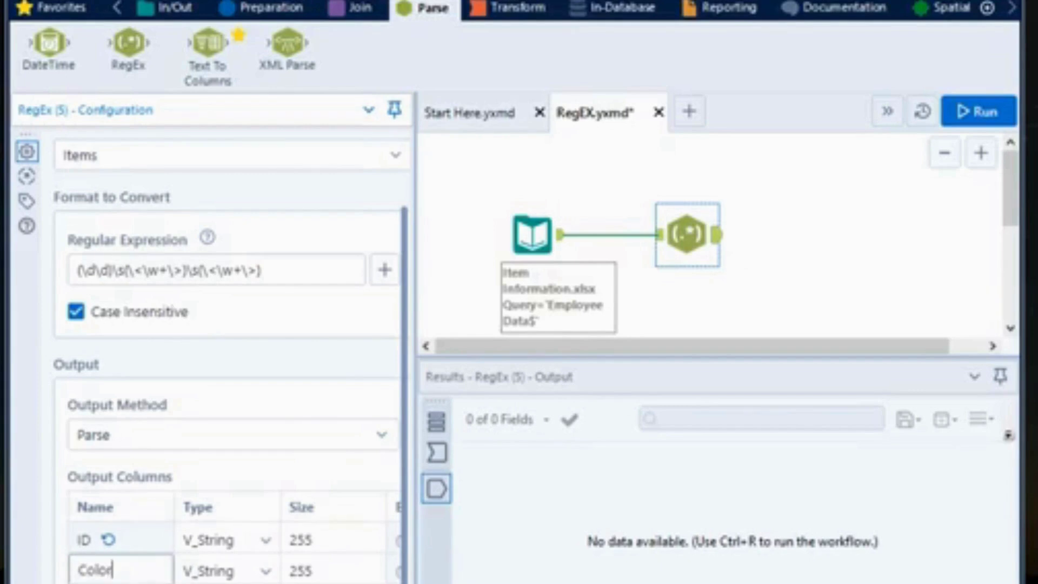
pyautogui.press('Return')
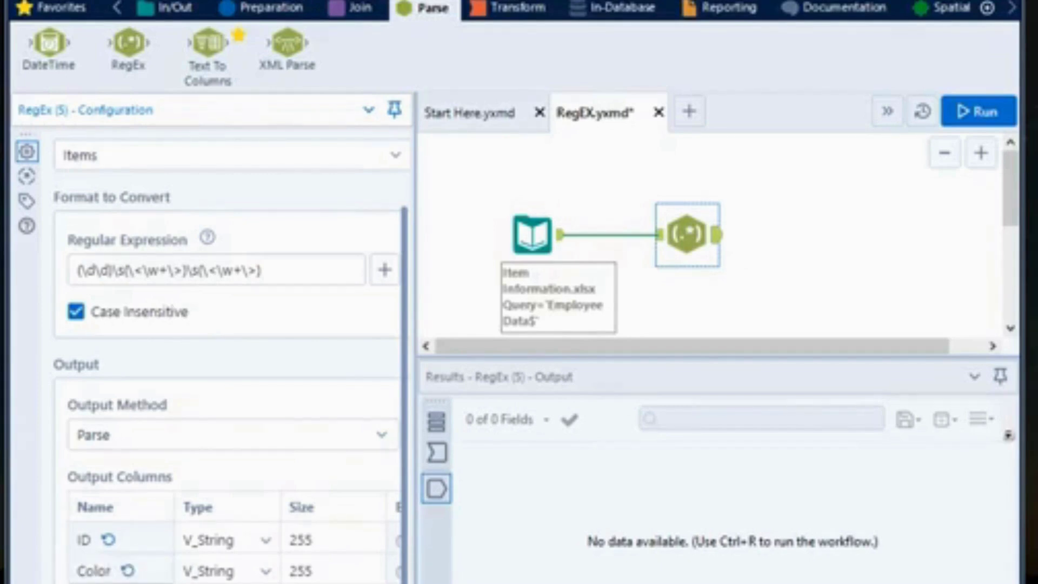
# Set the output column types to Int64 for ID and String for Color and the third column.
pyautogui.click(267, 540)
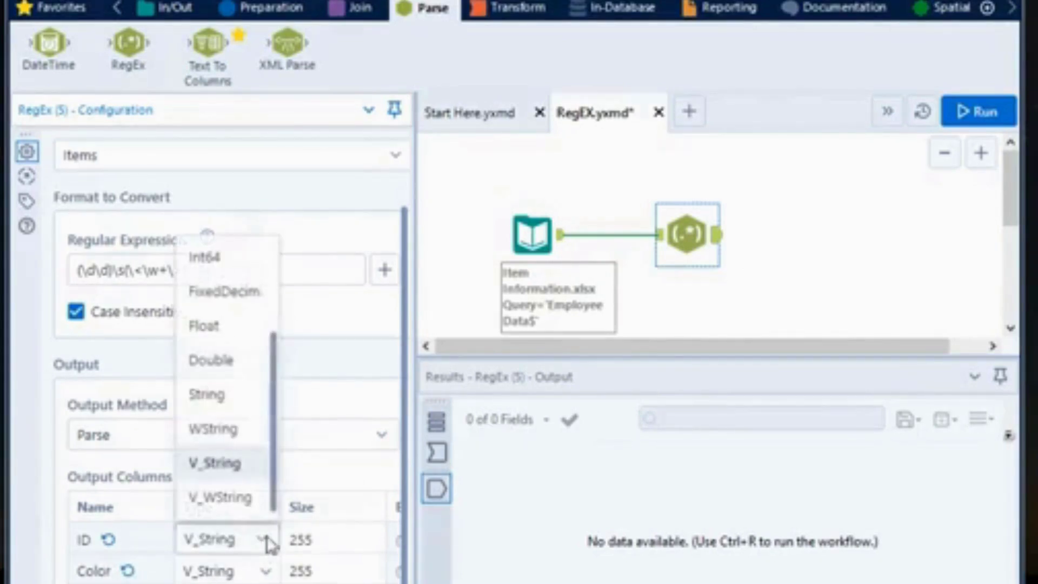
pyautogui.click(216, 259)
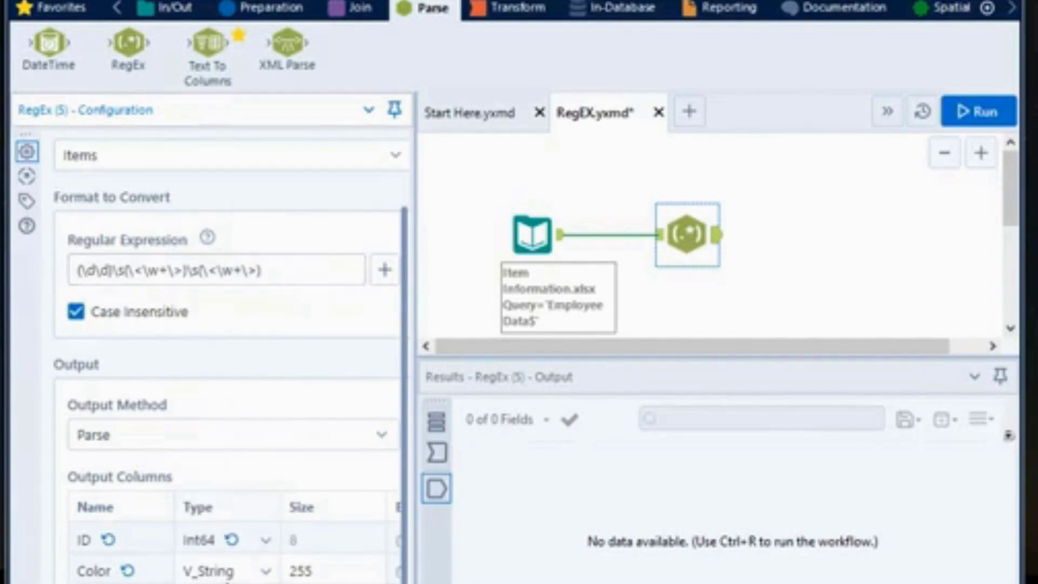
pyautogui.click(265, 574)
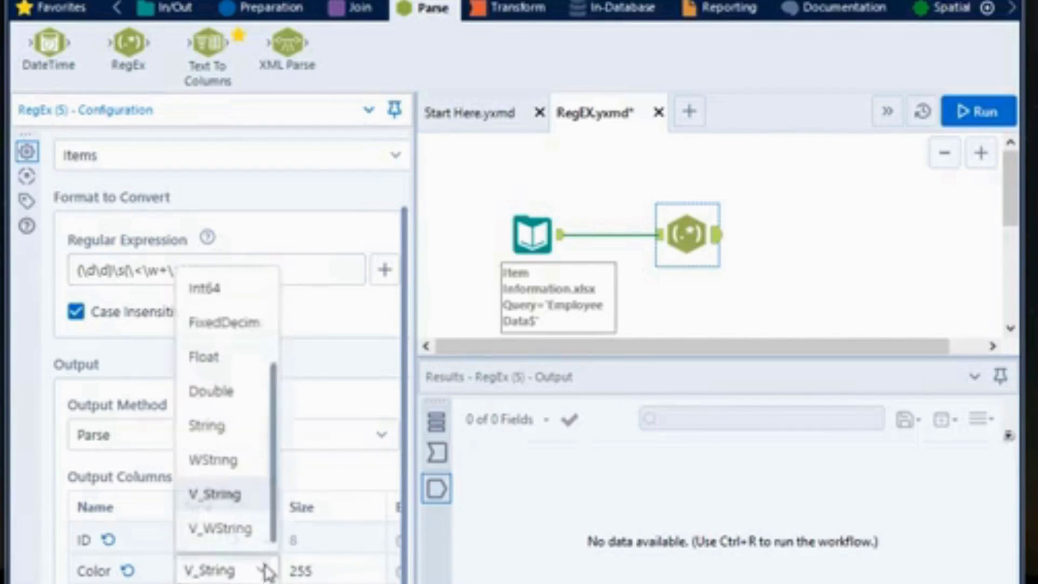
pyautogui.click(218, 428)
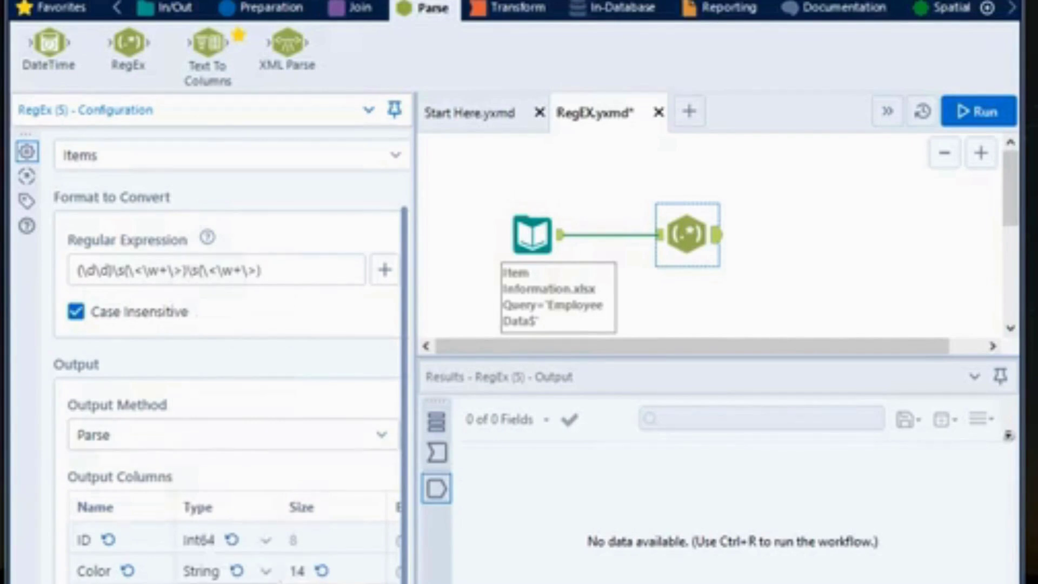
pyautogui.click(265, 571)
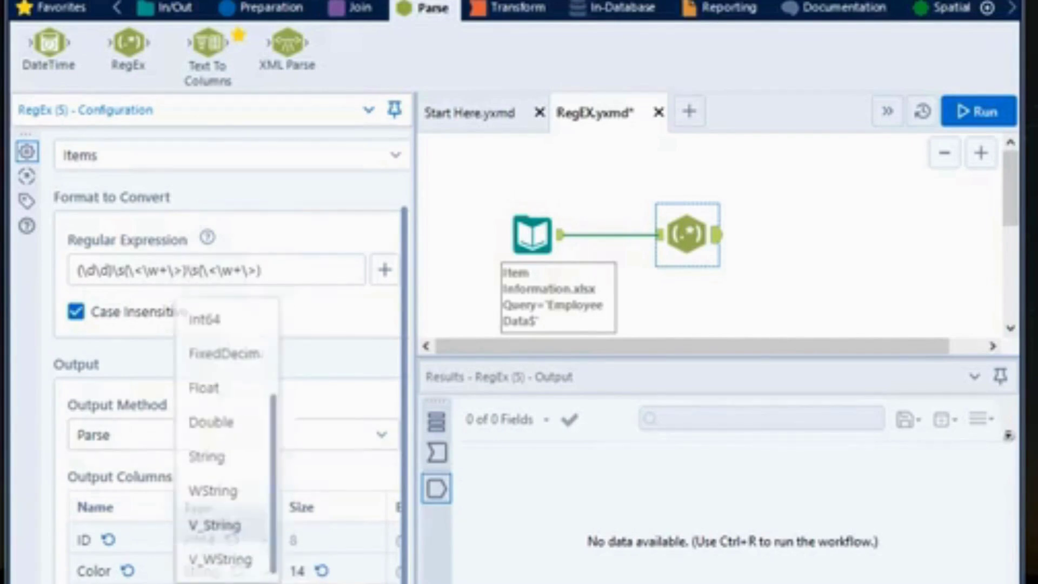
pyautogui.click(232, 469)
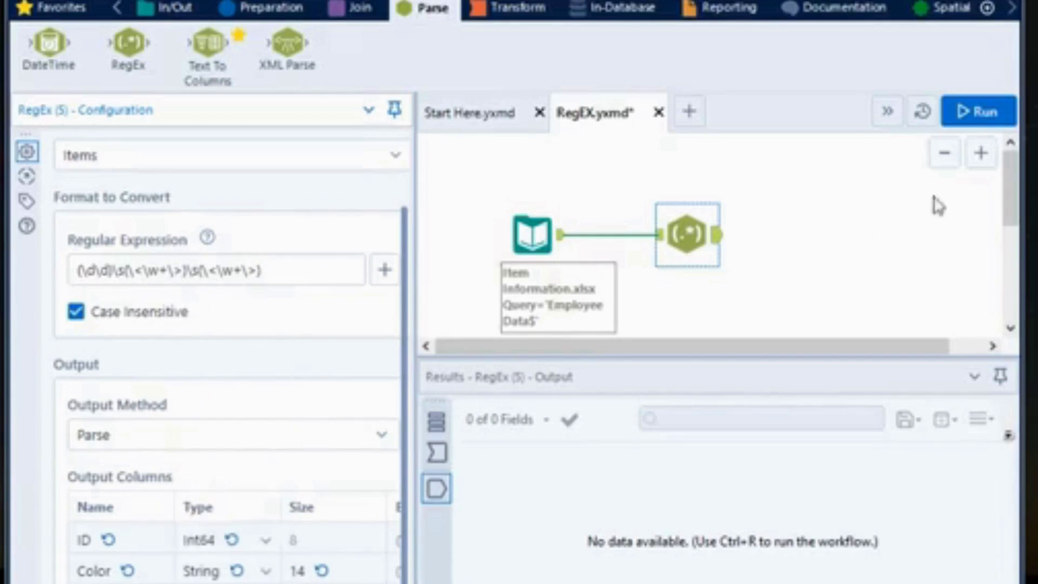
# Run the RegEX workflow and dismiss the completion message.
pyautogui.click(979, 114)
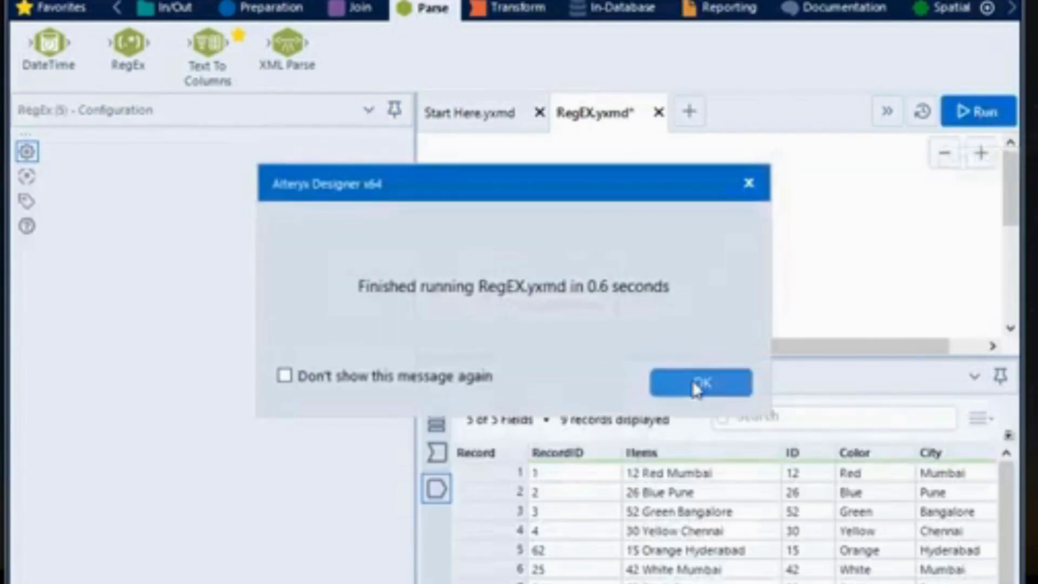
pyautogui.click(696, 383)
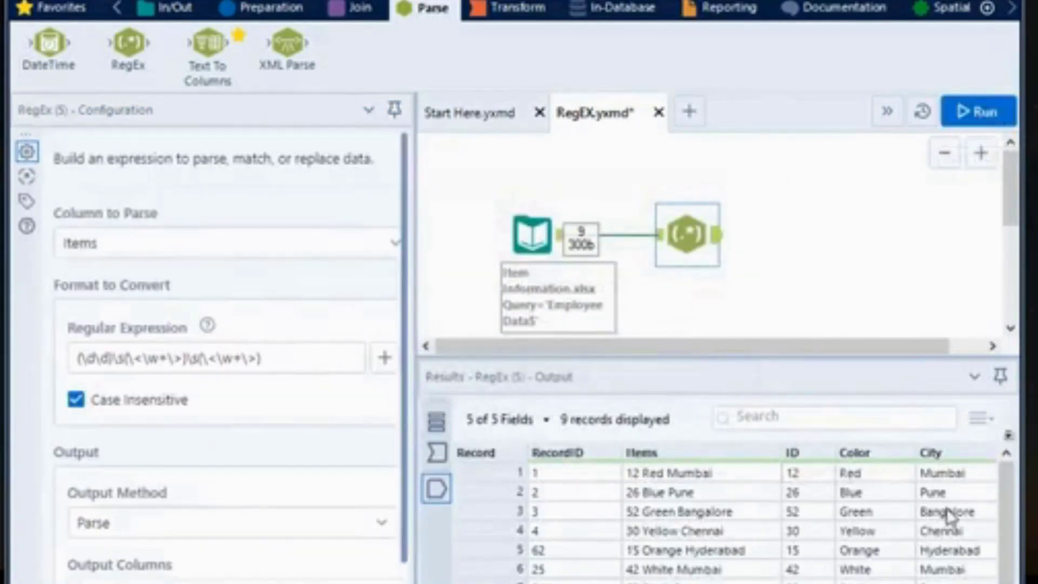
# Review the digit group, white space and word groups of the regular expression against the parsed output columns.
pyautogui.click(110, 359)
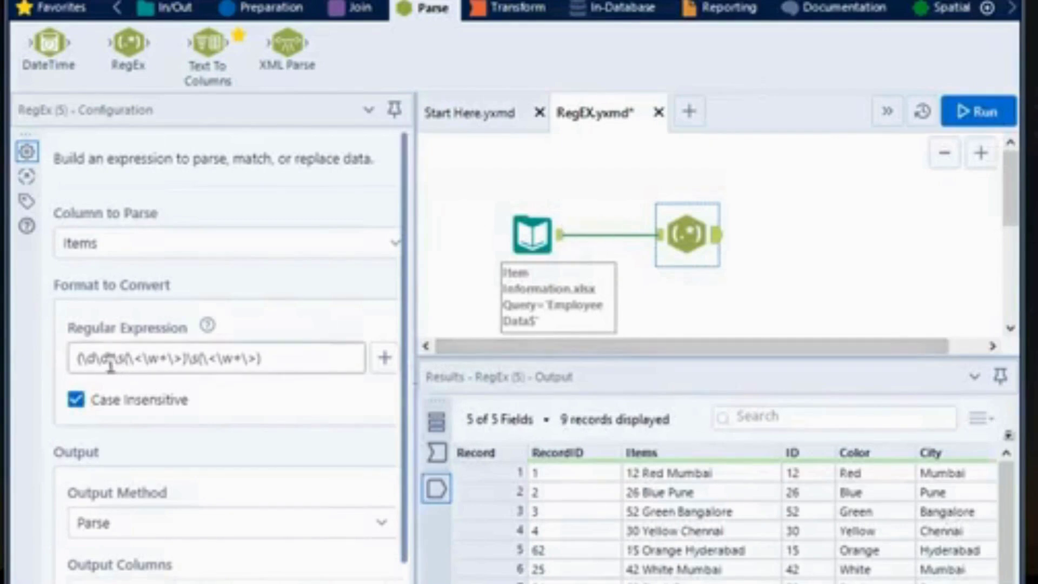
pyautogui.hotkey('shift', 'Left')
pyautogui.hotkey('shift', 'Left')
pyautogui.hotkey('shift', 'Left')
pyautogui.hotkey('shift', 'Left')
pyautogui.hotkey('shift', 'Left')
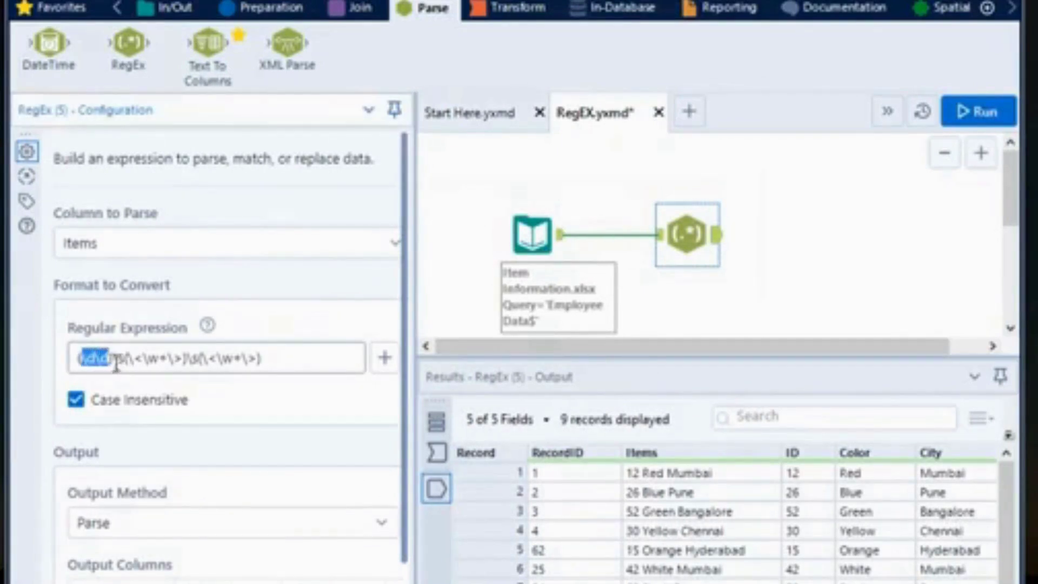
pyautogui.click(118, 359)
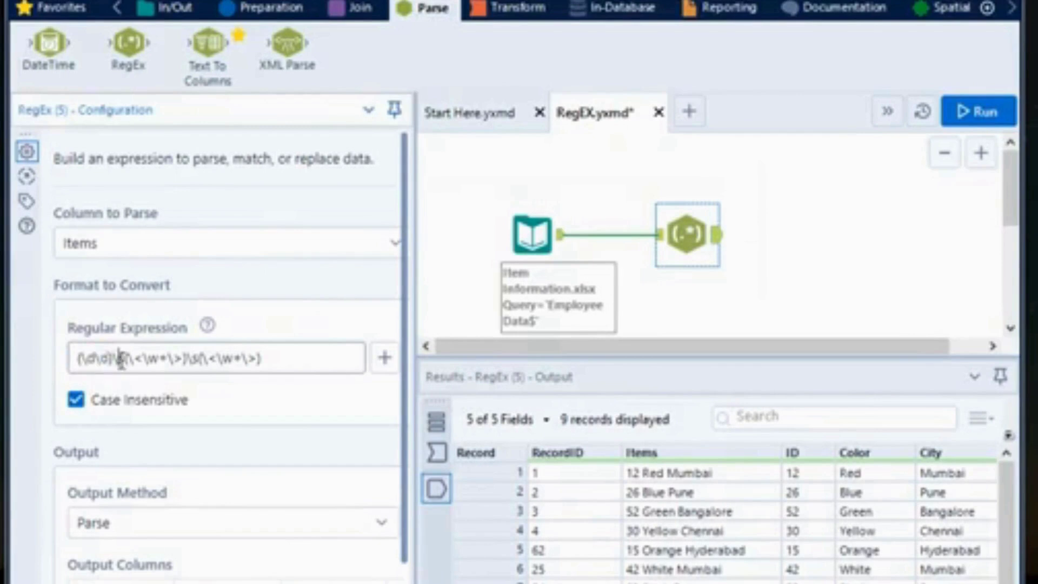
pyautogui.click(199, 359)
pyautogui.click(268, 359)
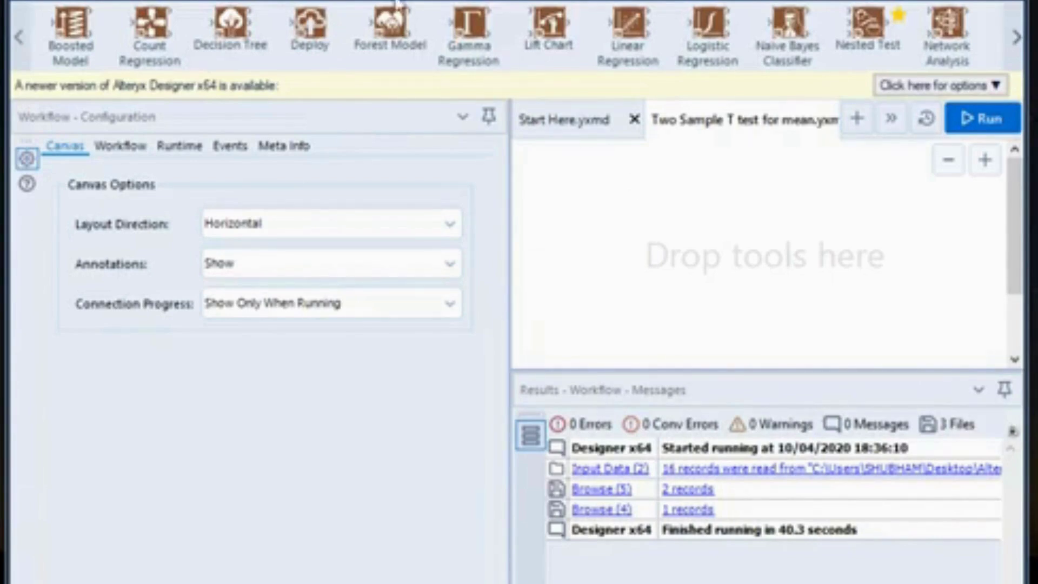
# Add an Input Data tool to the empty canvas of the Two Sample T test for mean workflow.
pyautogui.click(171, 1)
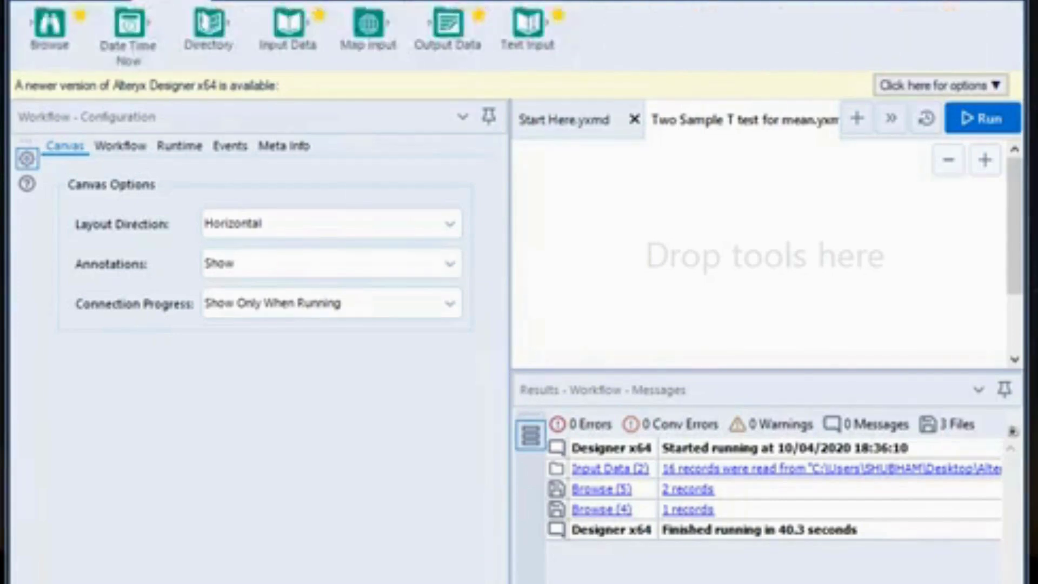
pyautogui.moveTo(51, 29); pyautogui.dragTo(49, 32)
pyautogui.moveTo(296, 24); pyautogui.dragTo(611, 227)
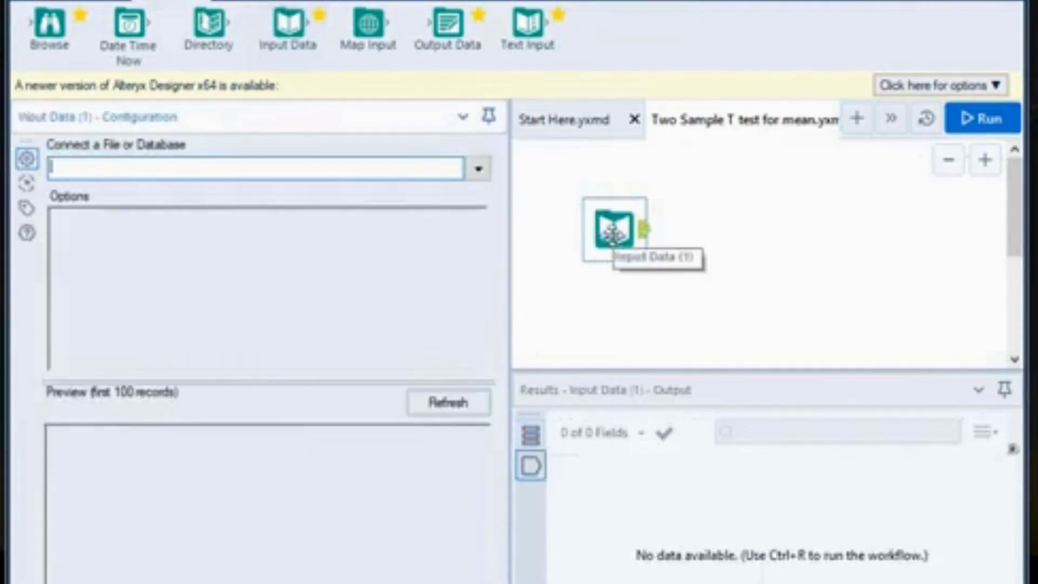
# Load Sheet1 of Test for means.xlsx from the Alteryx Data Files folder into the Input Data tool and check its preview.
pyautogui.click(475, 170)
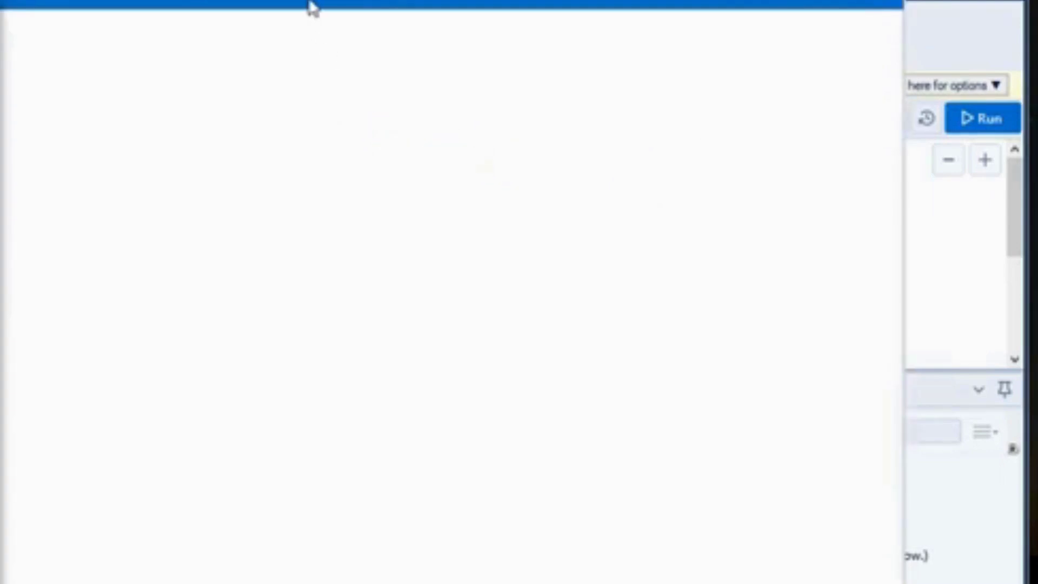
pyautogui.moveTo(311, 7); pyautogui.dragTo(572, 5)
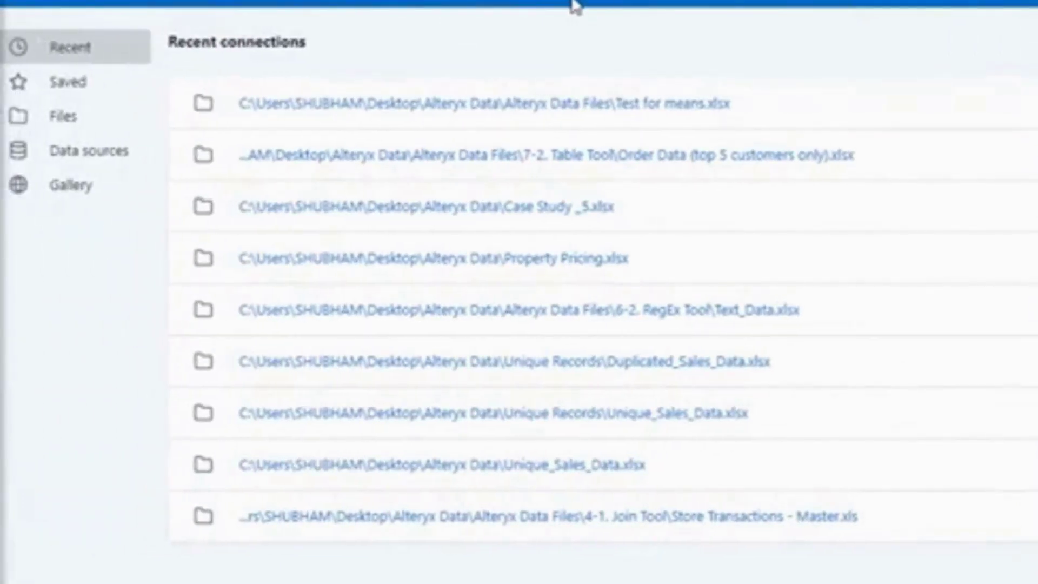
pyautogui.click(108, 127)
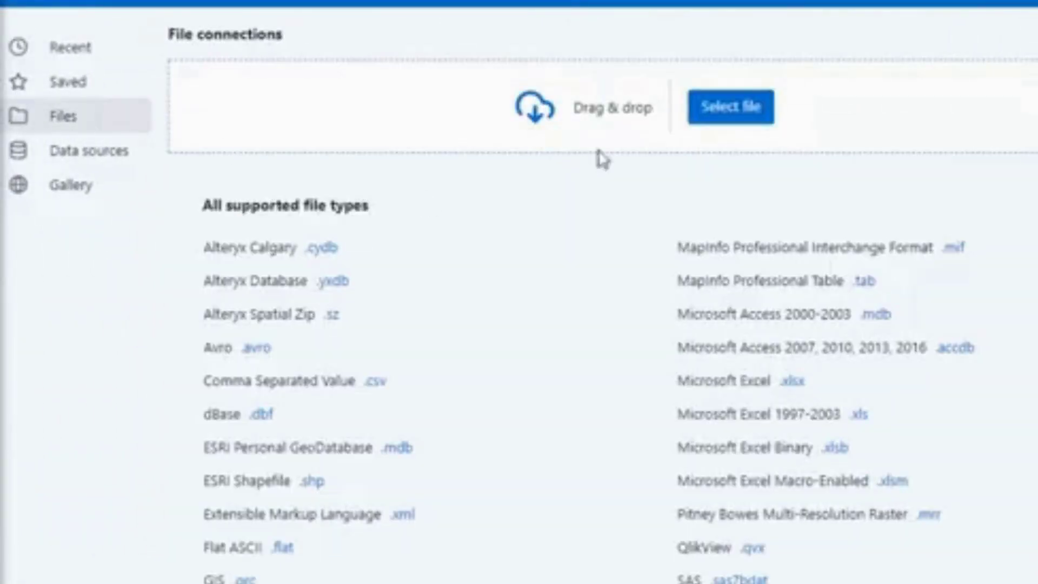
pyautogui.click(711, 115)
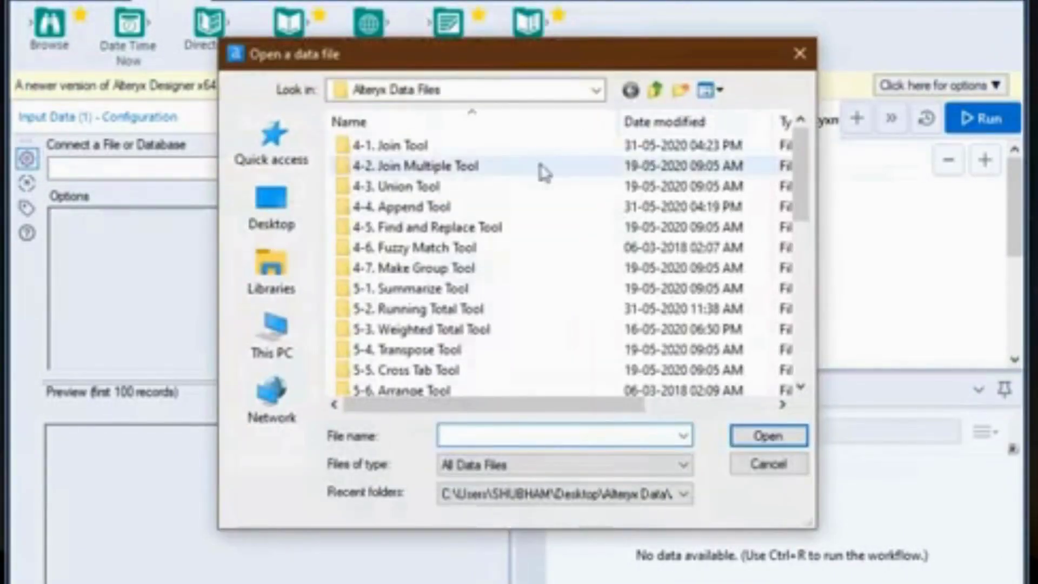
pyautogui.moveTo(809, 207); pyautogui.dragTo(807, 383)
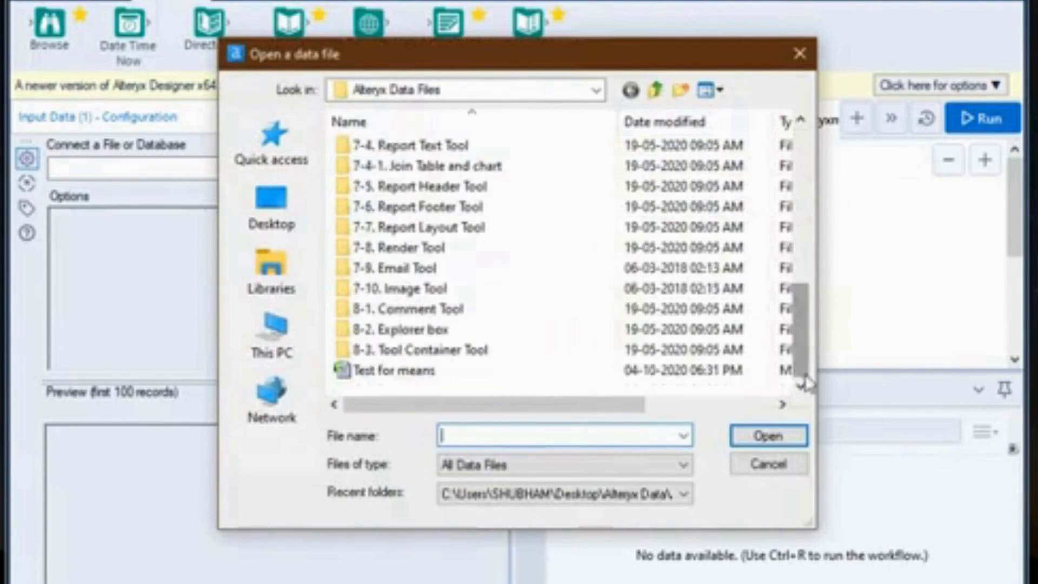
pyautogui.click(553, 376)
pyautogui.click(738, 435)
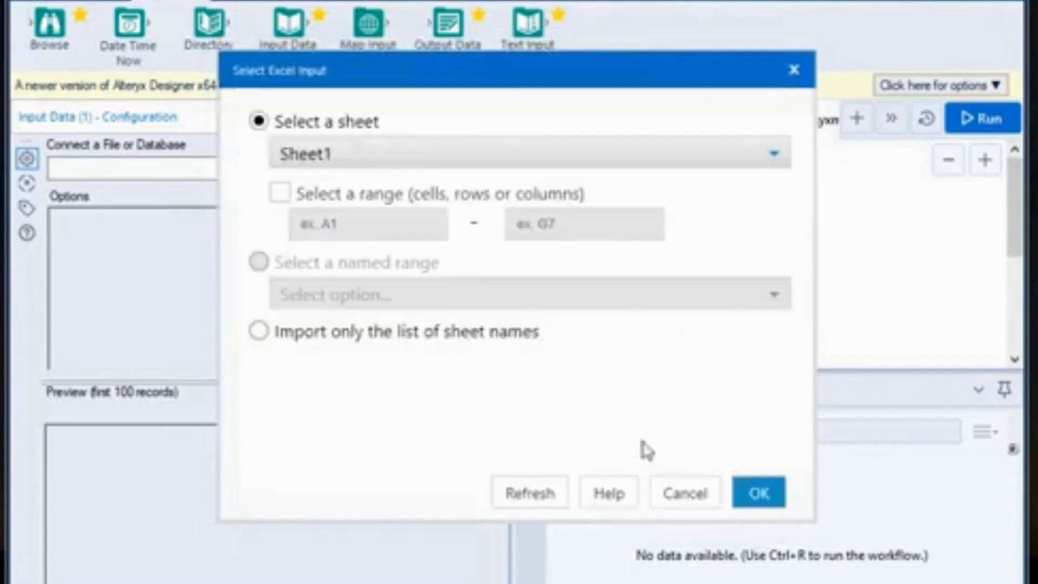
pyautogui.click(757, 494)
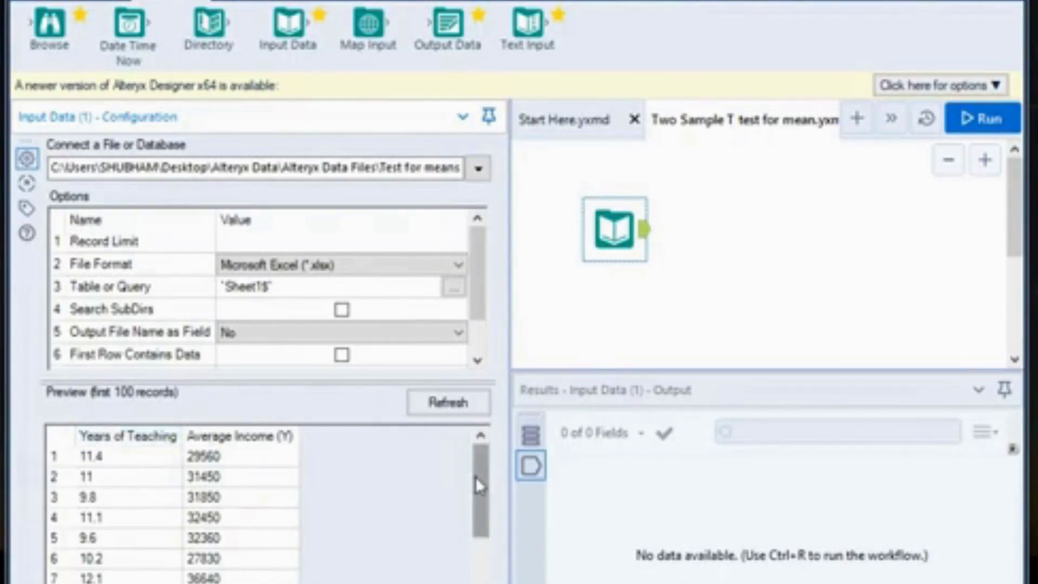
pyautogui.moveTo(475, 476)
pyautogui.mouseDown()
pyautogui.moveTo(476, 494)
pyautogui.moveTo(476, 468)
pyautogui.mouseUp()
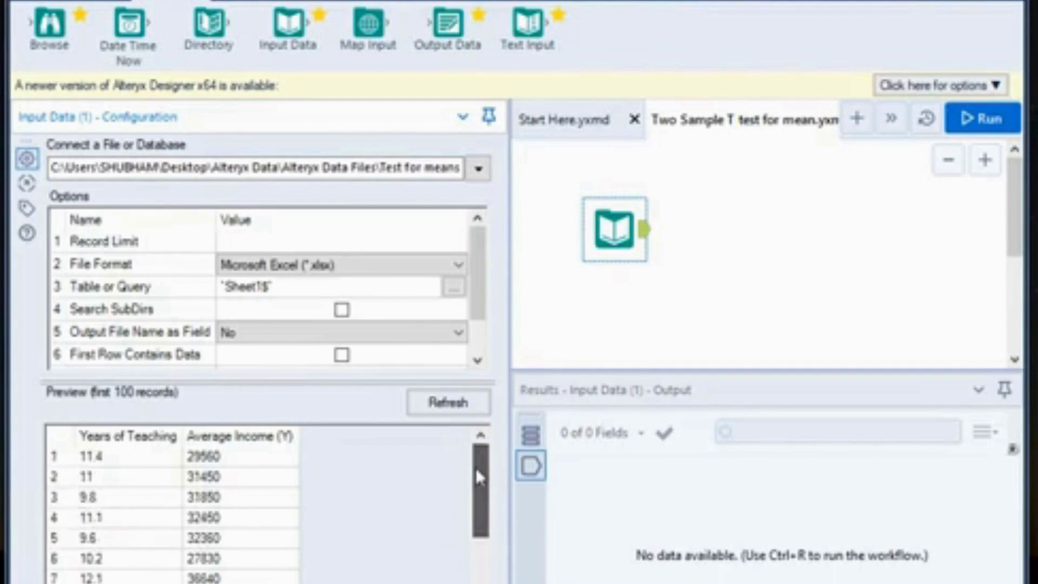
pyautogui.moveTo(476, 469); pyautogui.dragTo(476, 464)
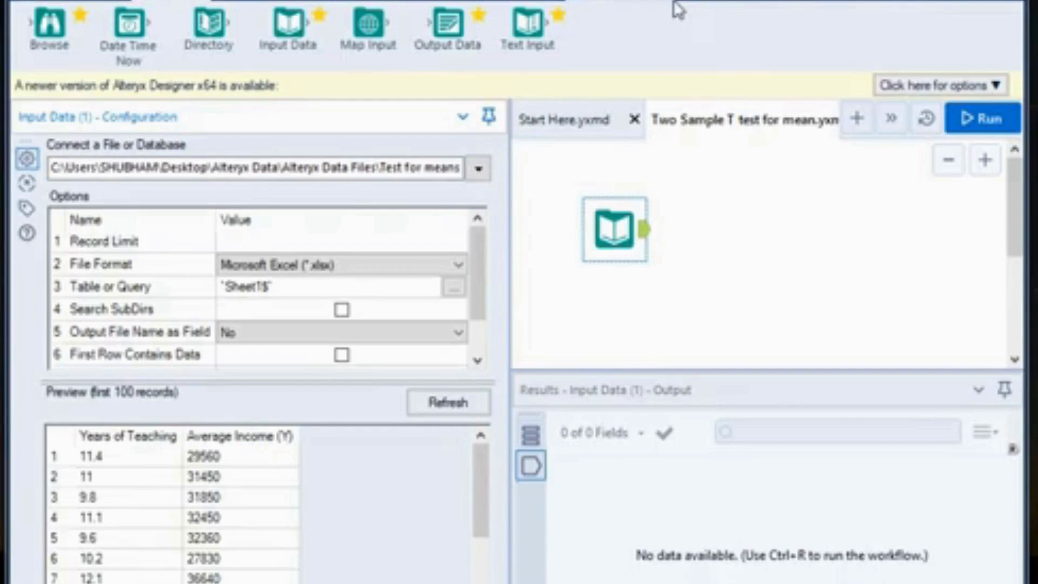
# Add a Formula tool to the canvas, connected to the output of the Input Data tool.
pyautogui.click(554, 2)
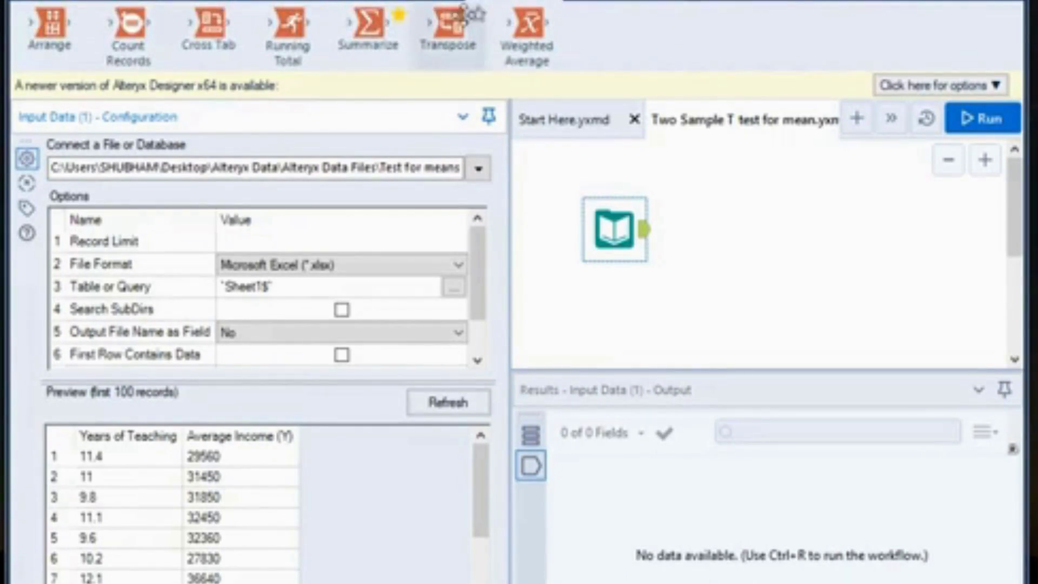
pyautogui.click(262, 3)
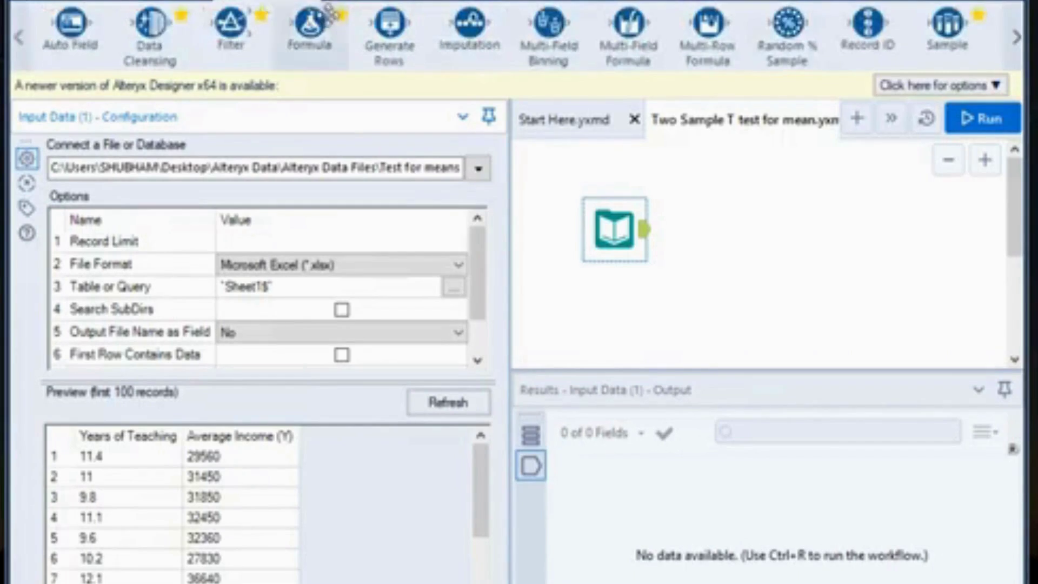
pyautogui.moveTo(311, 24); pyautogui.dragTo(722, 229)
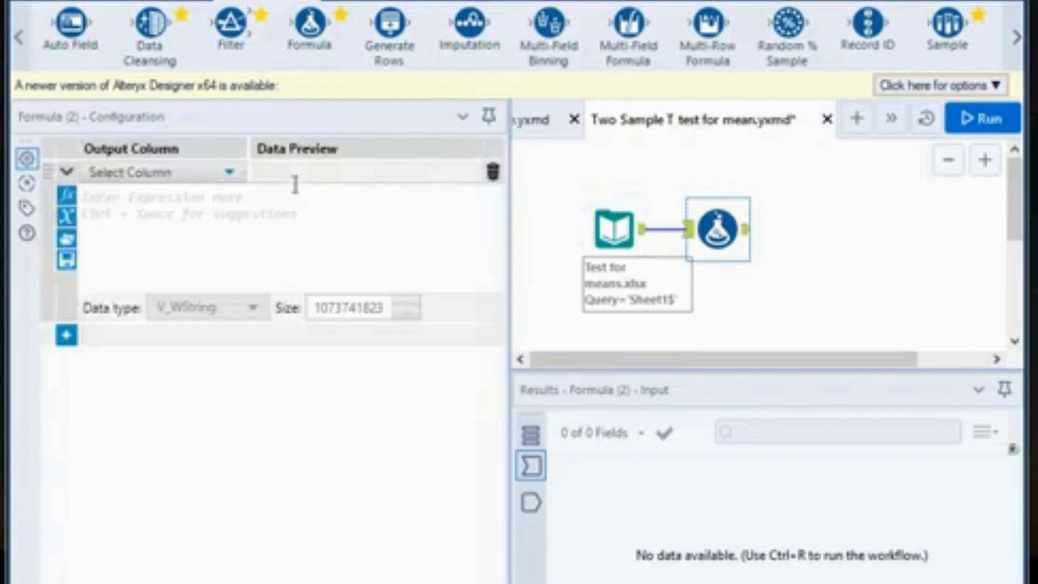
# Add a new output column named "Years of Teaching Group" in the Formula tool.
pyautogui.click(226, 174)
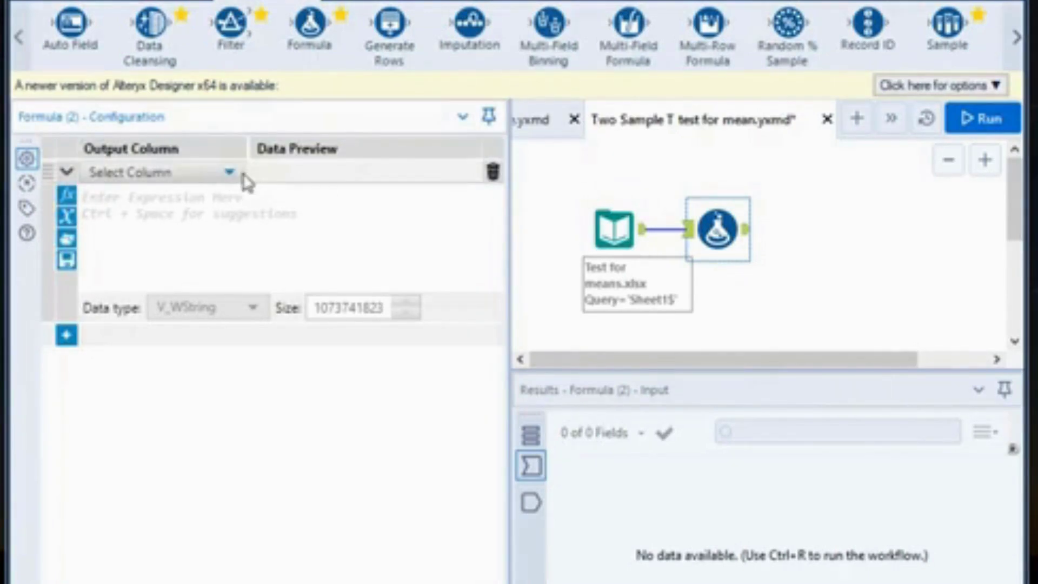
pyautogui.click(236, 173)
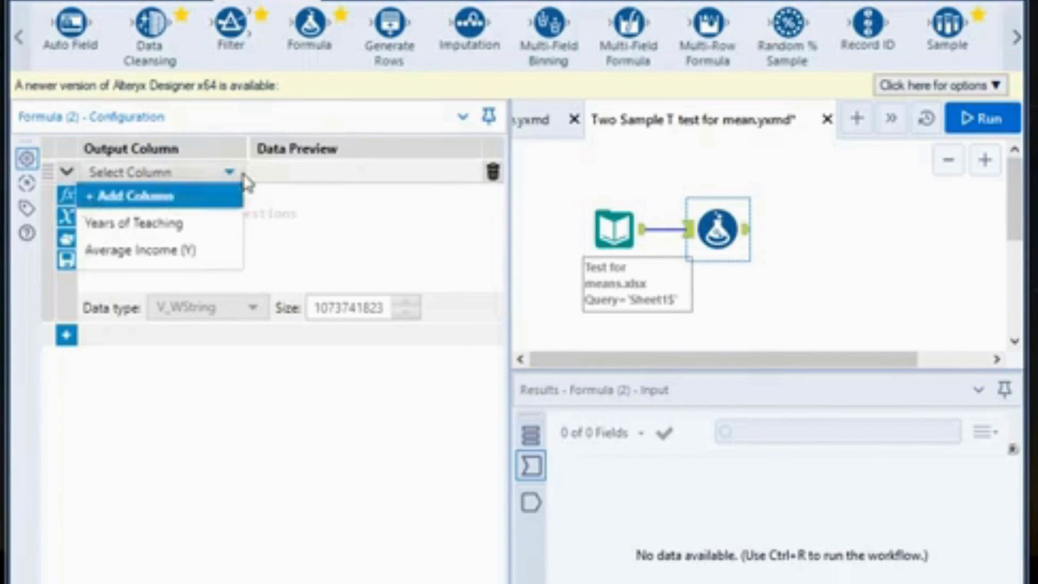
pyautogui.click(147, 202)
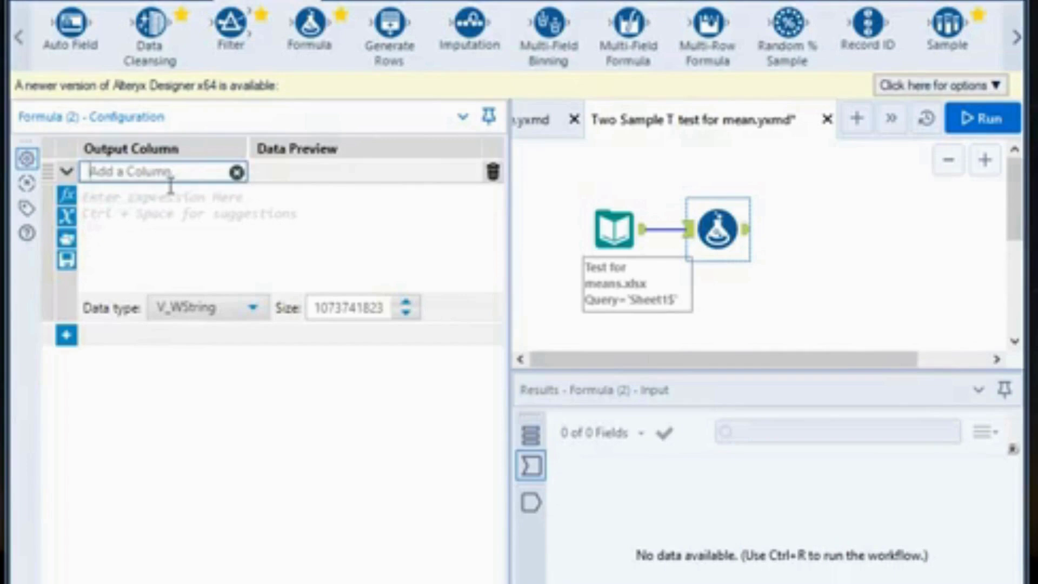
pyautogui.write('Years o')
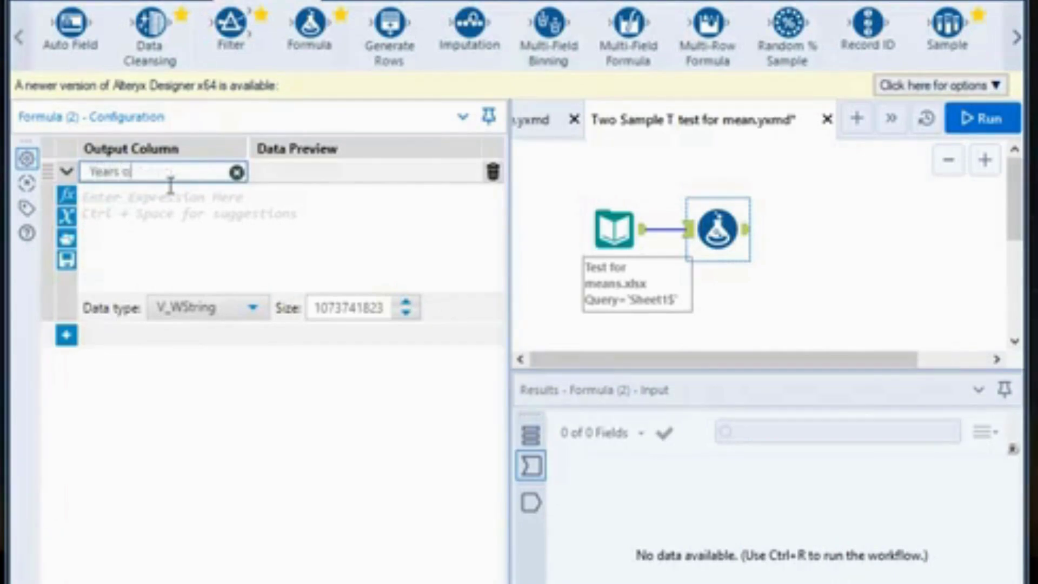
pyautogui.write('f Teaching Group')
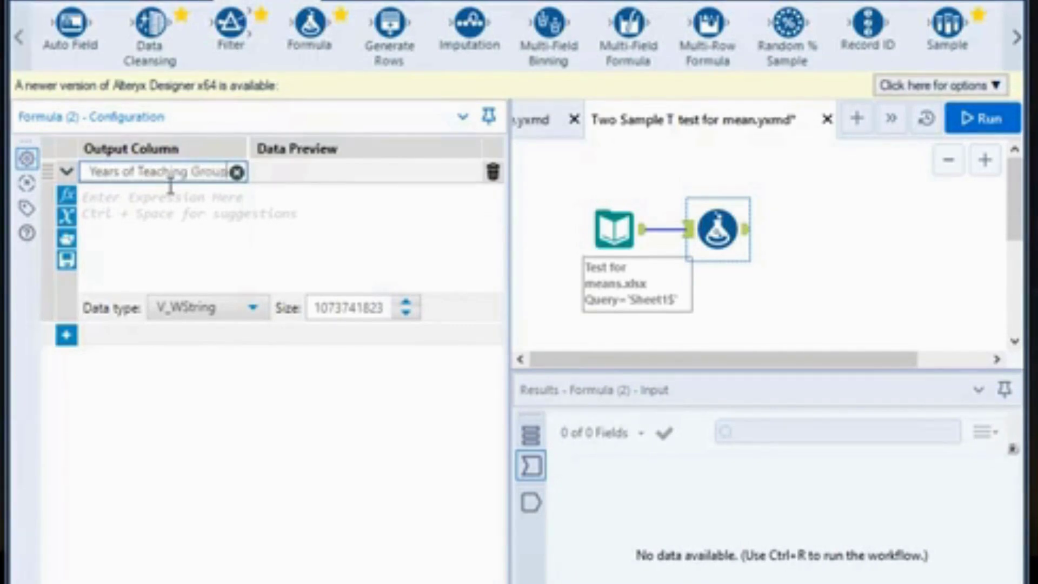
# Enter the column's expression: IF [Years of Teaching] <= 10 then 0 else 1 endif.
pyautogui.click(166, 215)
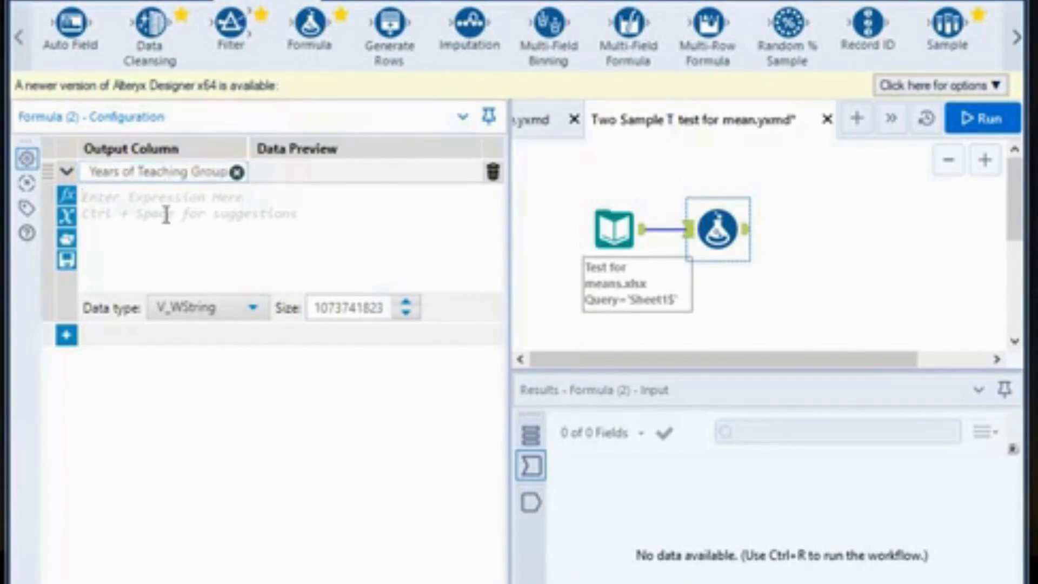
pyautogui.write('IF ')
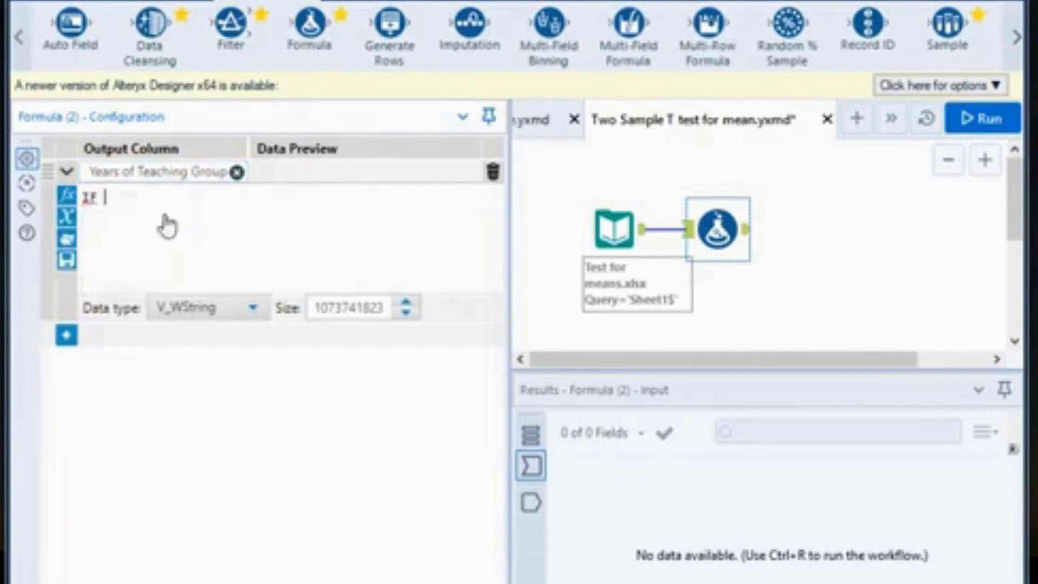
pyautogui.write('[Yea')
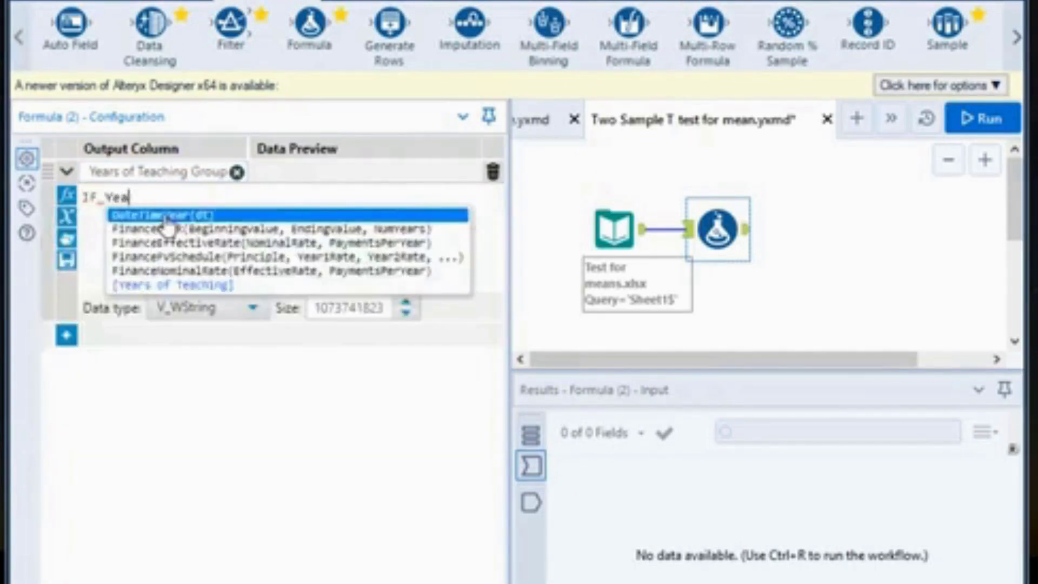
pyautogui.write('rs')
pyautogui.click(163, 226)
pyautogui.doubleClick(164, 226)
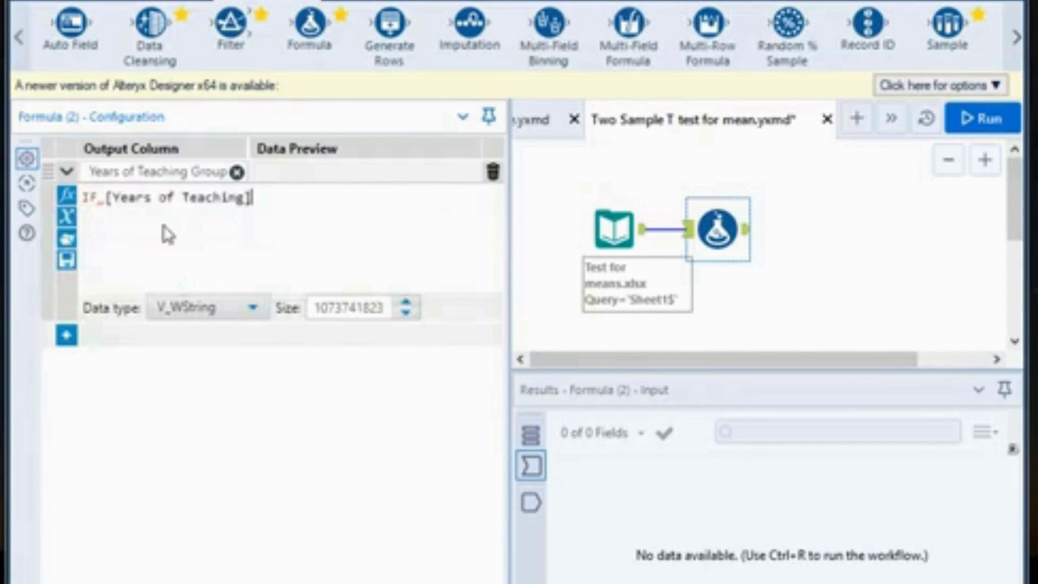
pyautogui.write('<=')
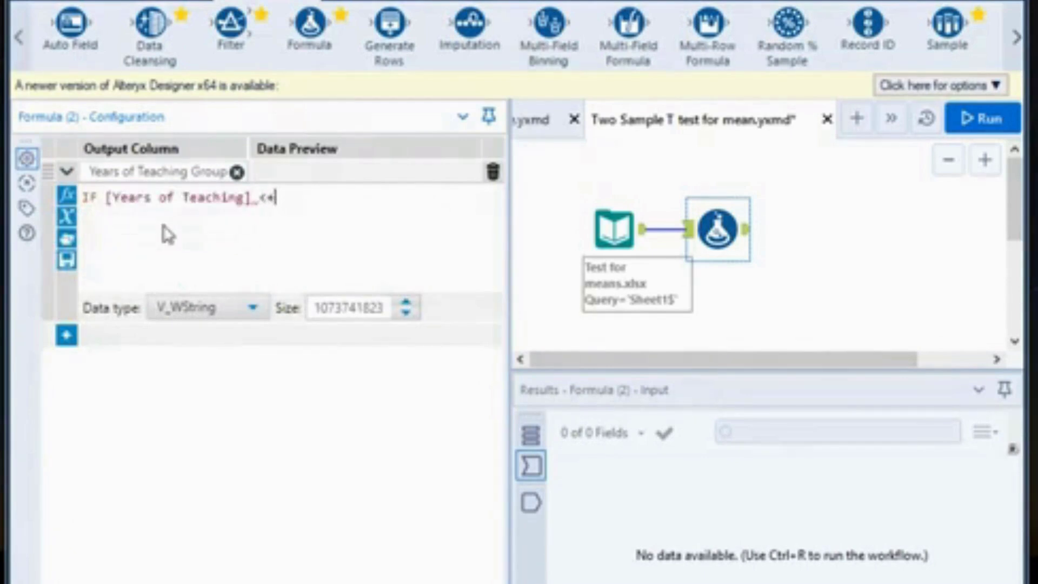
pyautogui.press('BackSpace')
pyautogui.write('= 10 then')
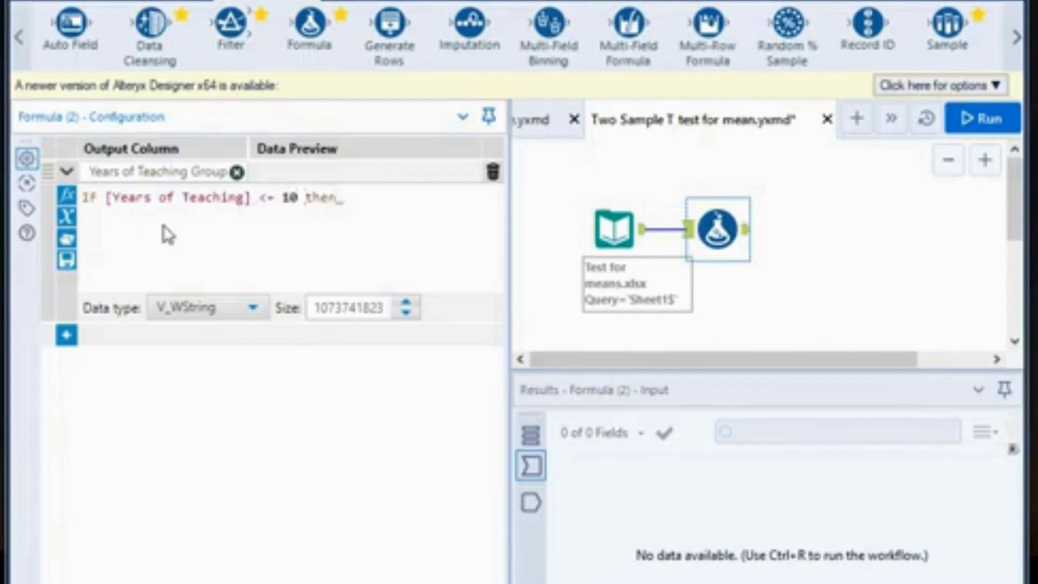
pyautogui.write(' 0 else ')
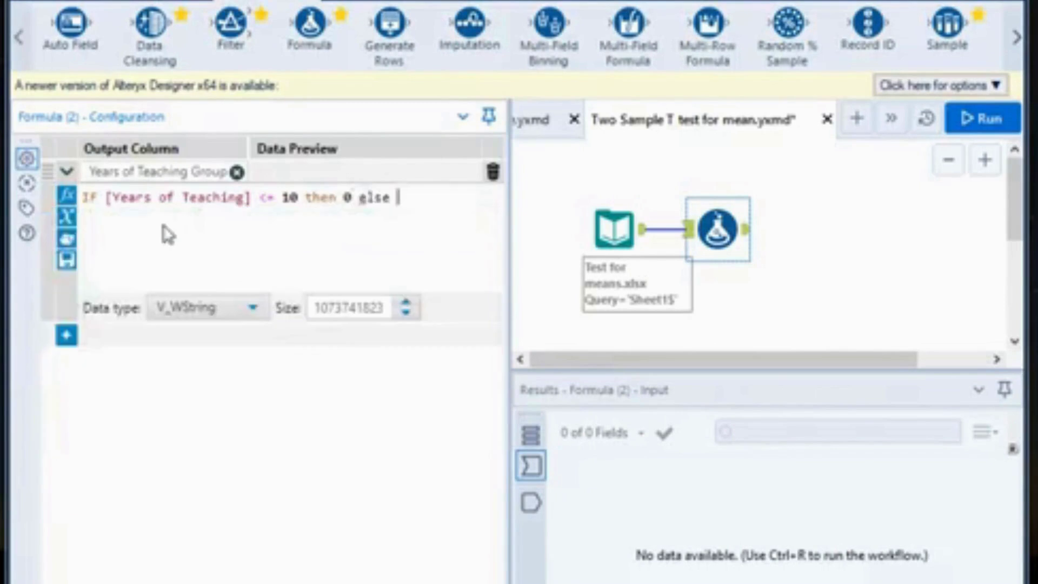
pyautogui.write('1 e')
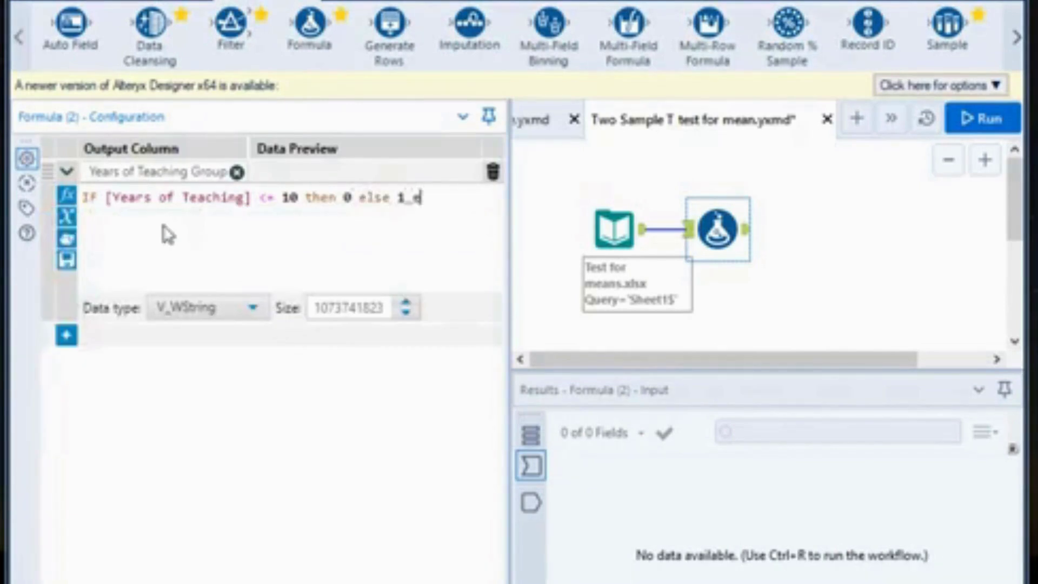
pyautogui.write('nd')
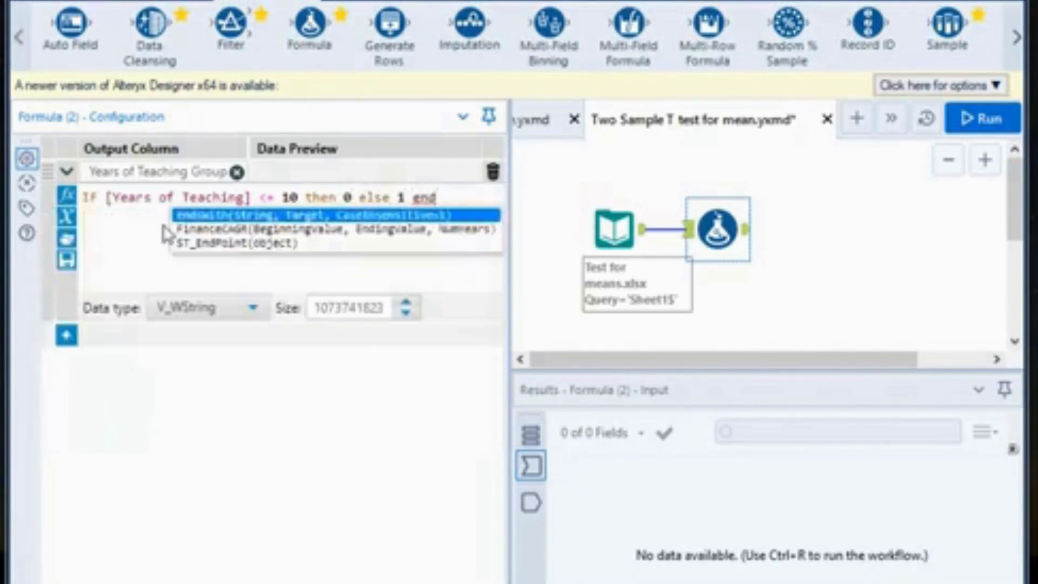
pyautogui.write('if')
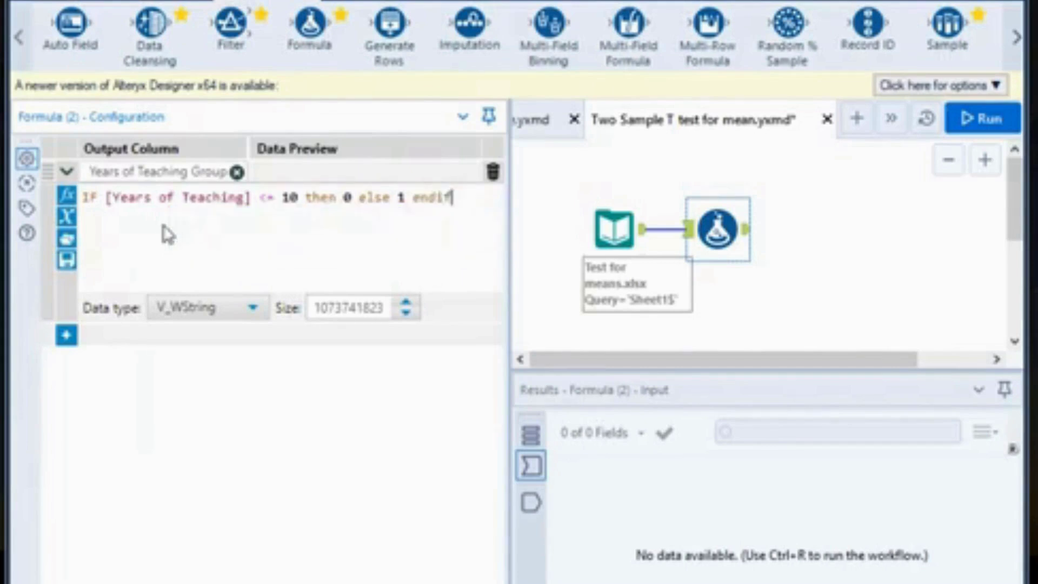
# Set the data type of the Years of Teaching Group column to Int32 and deselect the Formula tool.
pyautogui.click(186, 308)
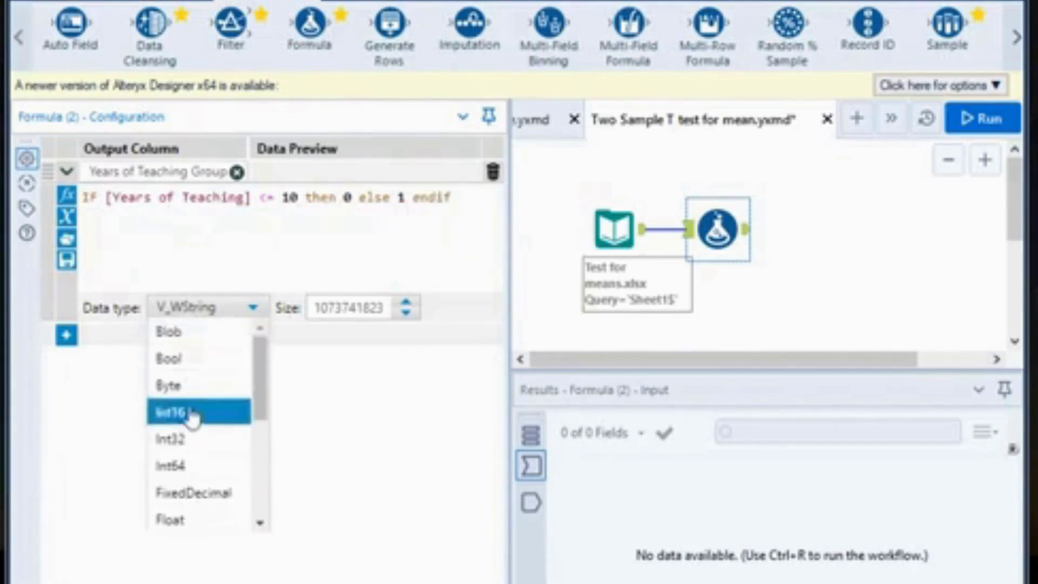
pyautogui.click(184, 438)
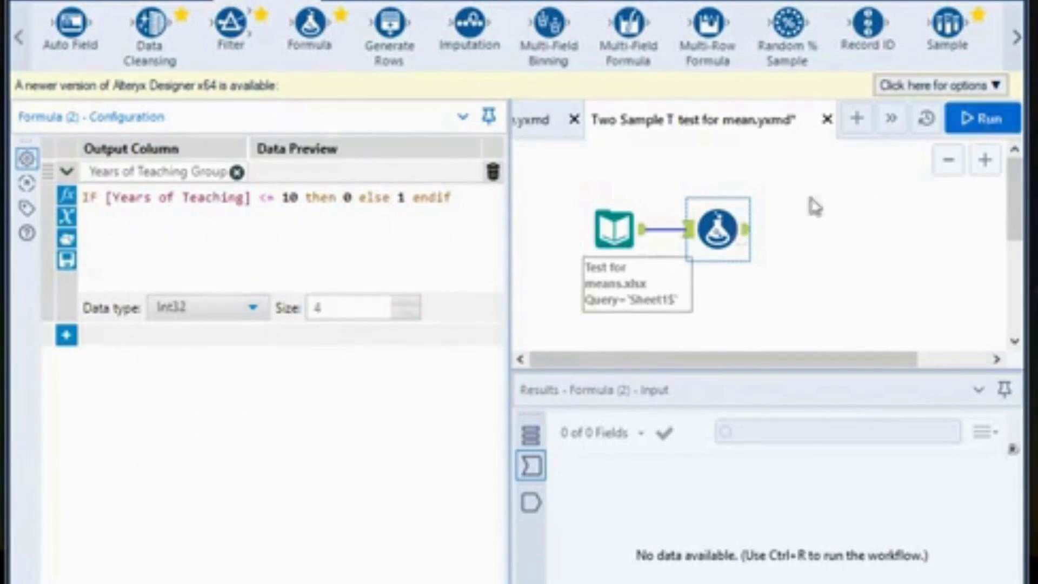
pyautogui.click(780, 225)
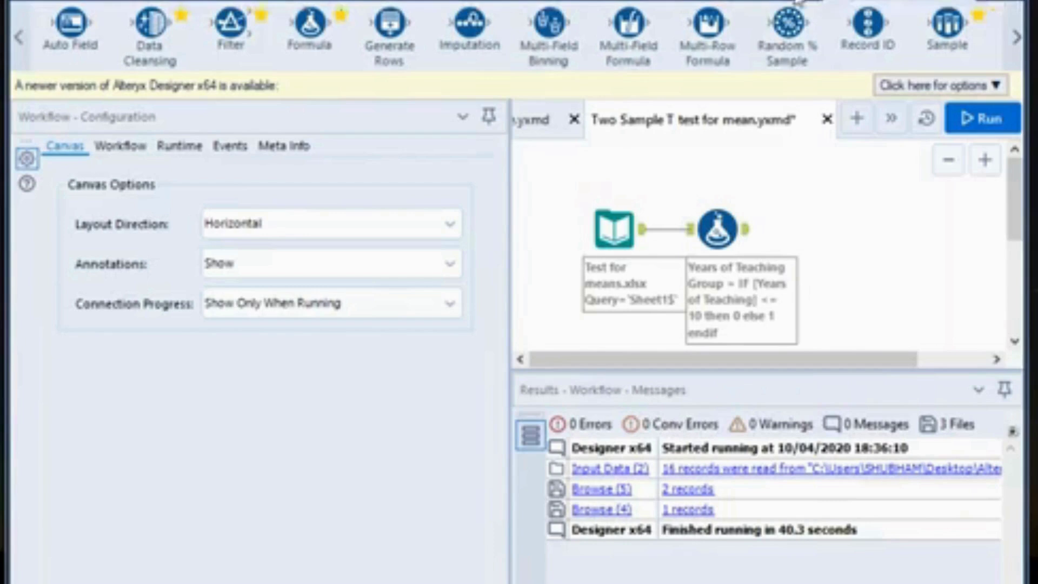
# Add the predictive Test of Means tool to the canvas, connected to the output of the Formula tool.
pyautogui.click(581, 1)
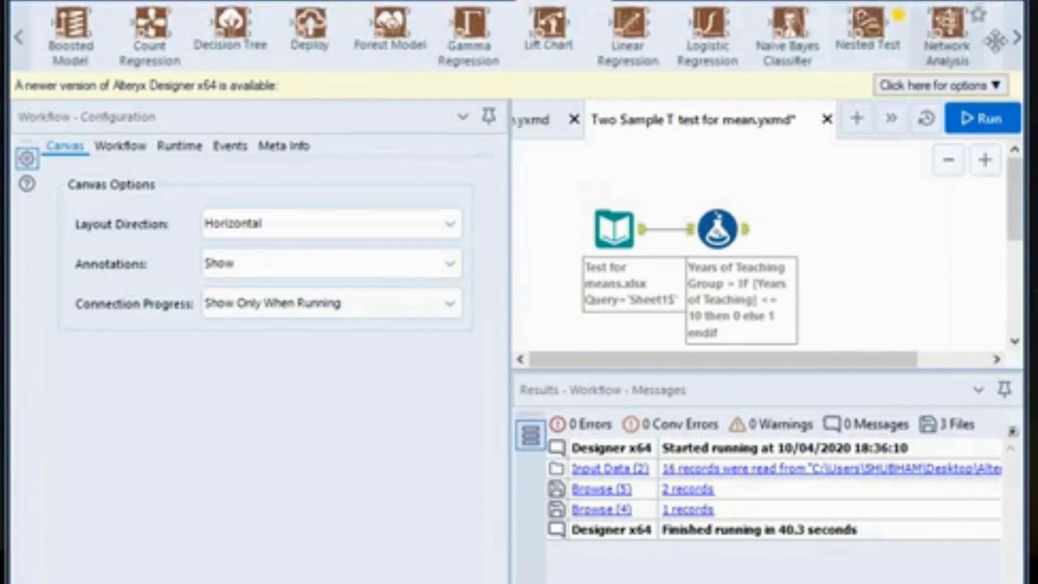
pyautogui.click(1017, 38)
pyautogui.click(1024, 48)
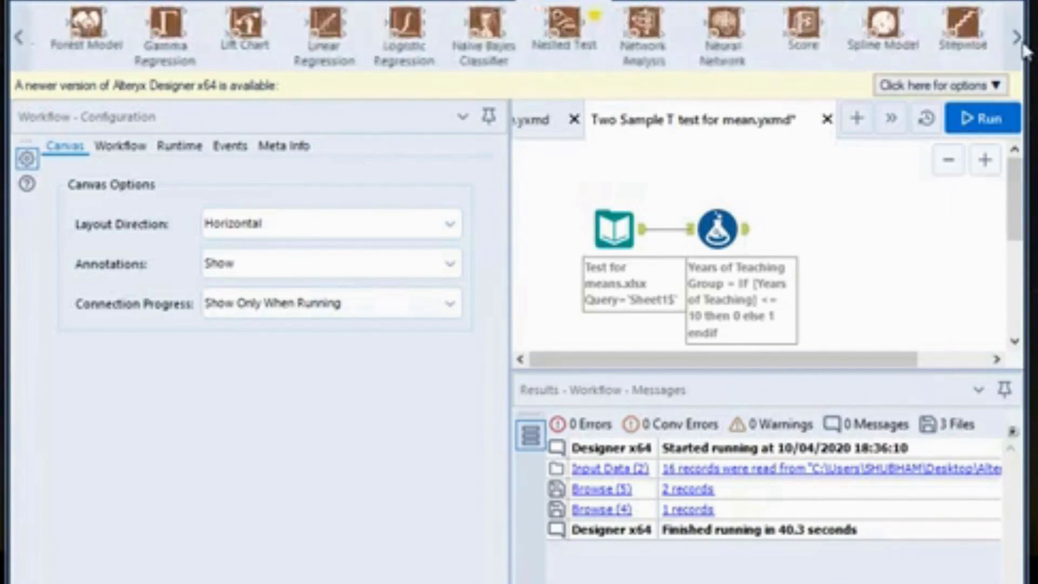
pyautogui.click(1023, 47)
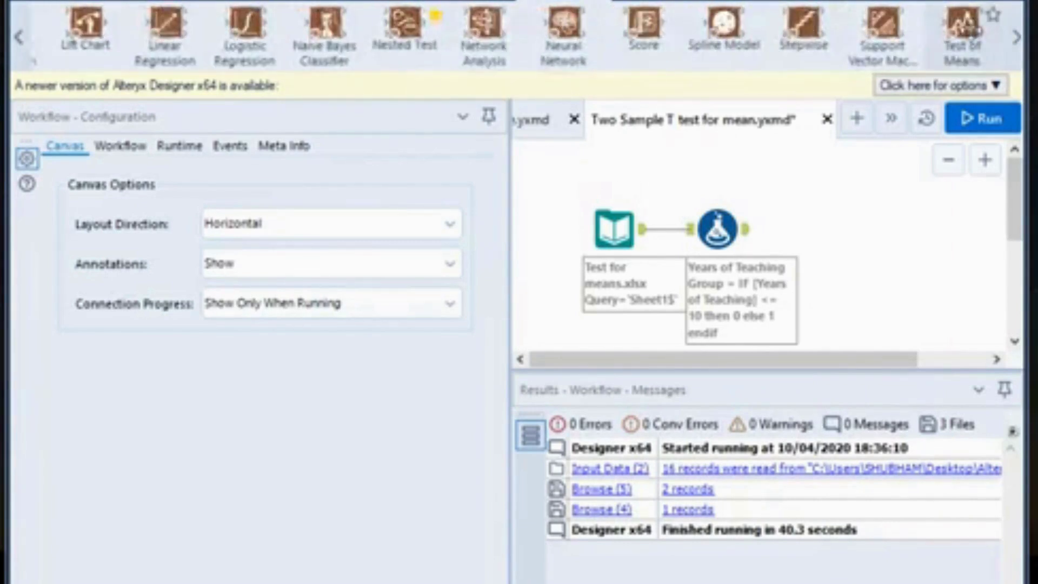
pyautogui.moveTo(965, 24); pyautogui.dragTo(819, 229)
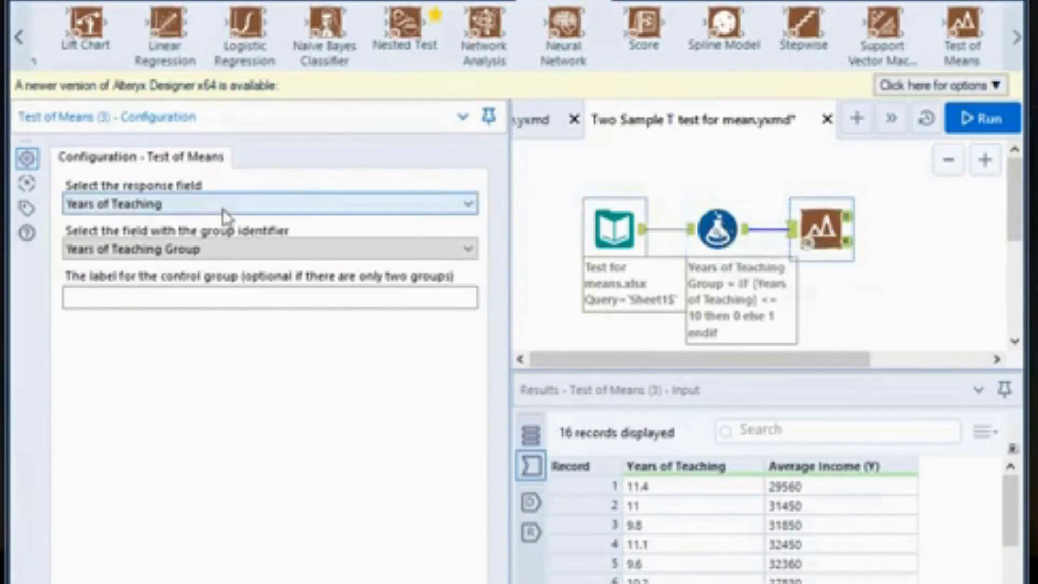
# Set the response field of the Test of Means tool to Average Income (Y).
pyautogui.click(188, 209)
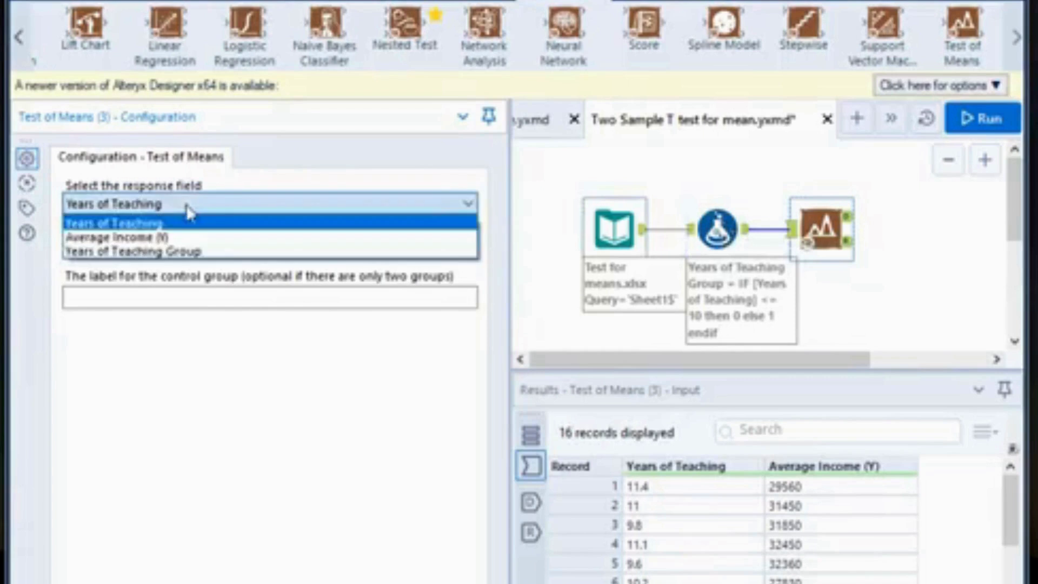
pyautogui.click(157, 236)
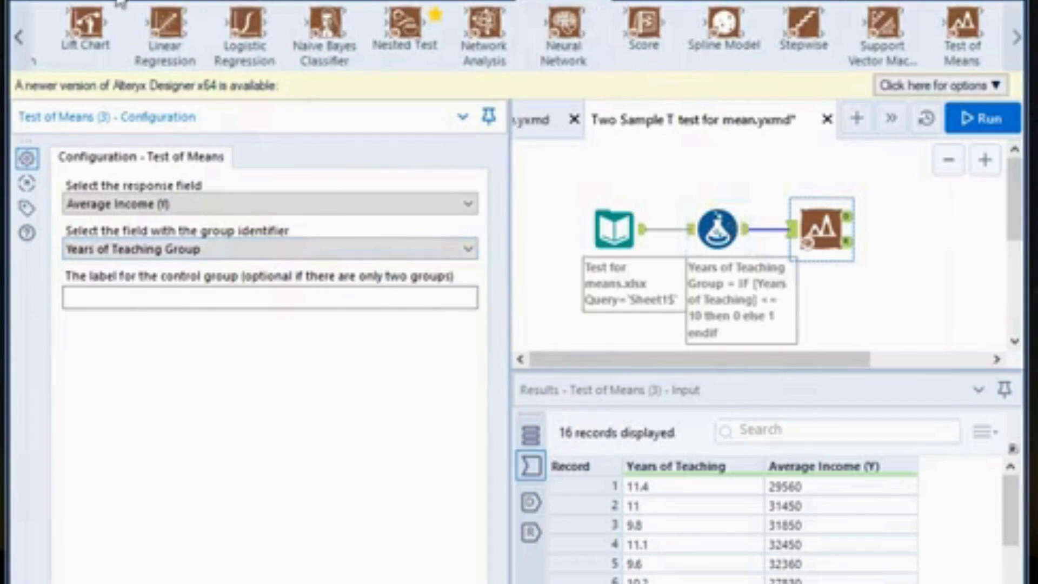
# Add two Browse tools to the canvas, one connected to each output of the Test of Means tool.
pyautogui.scroll(5, 564, 37)
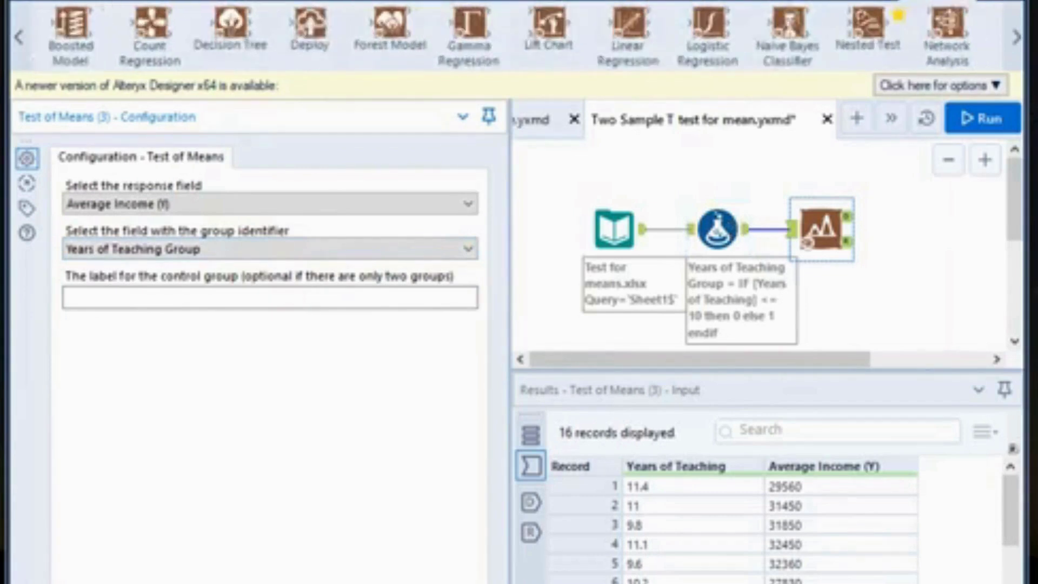
pyautogui.click(180, 3)
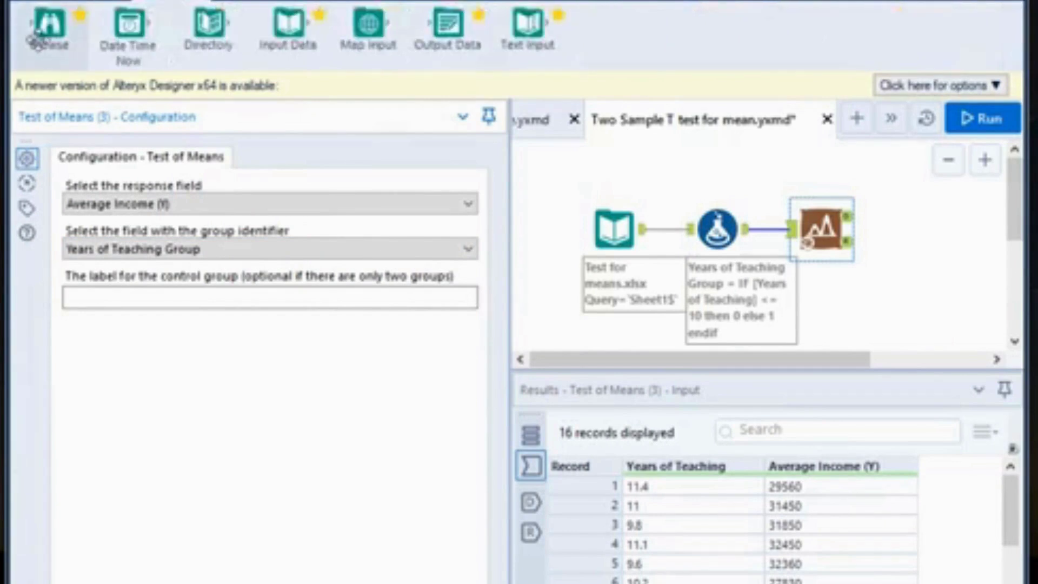
pyautogui.moveTo(37, 37); pyautogui.dragTo(919, 199)
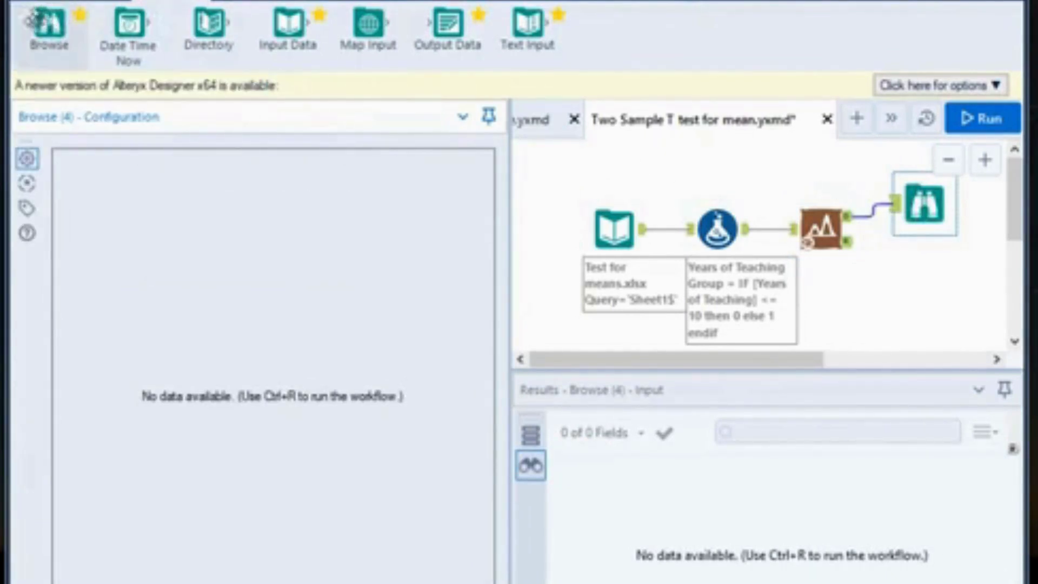
pyautogui.moveTo(43, 23); pyautogui.dragTo(927, 267)
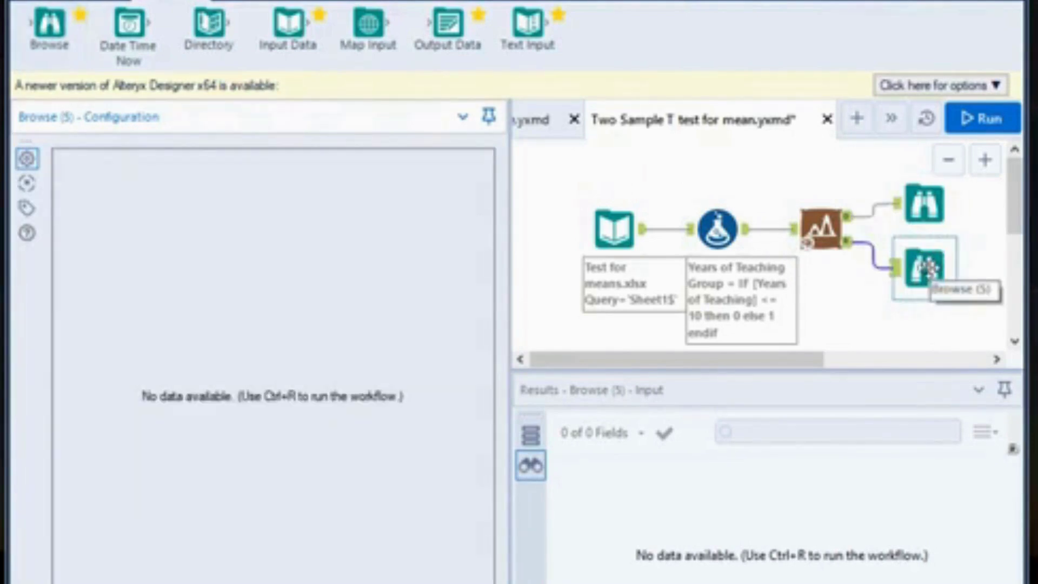
# Run the Two Sample T test for mean workflow and review the test results in both Browse tools.
pyautogui.click(981, 122)
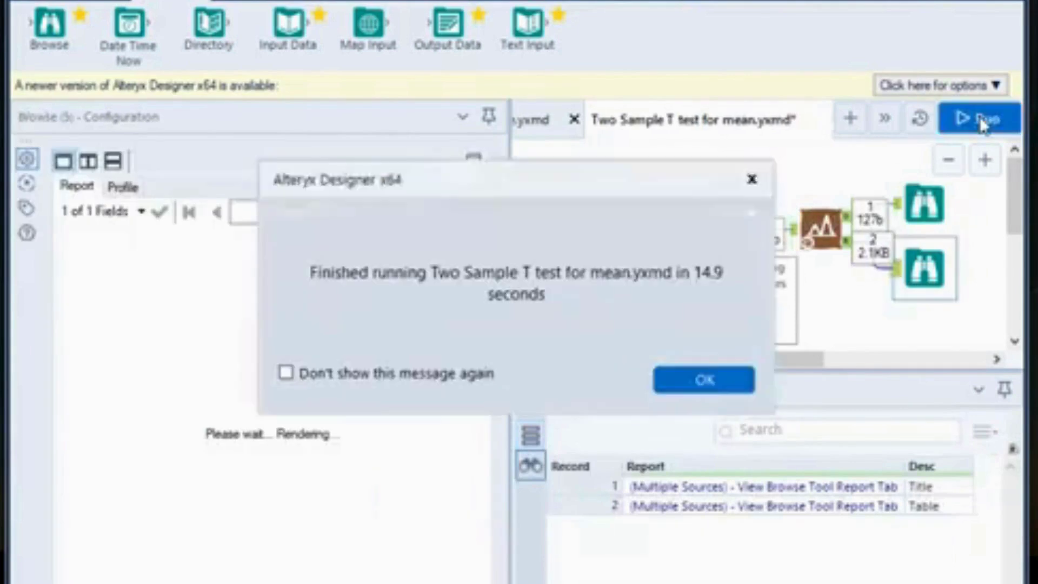
pyautogui.click(722, 380)
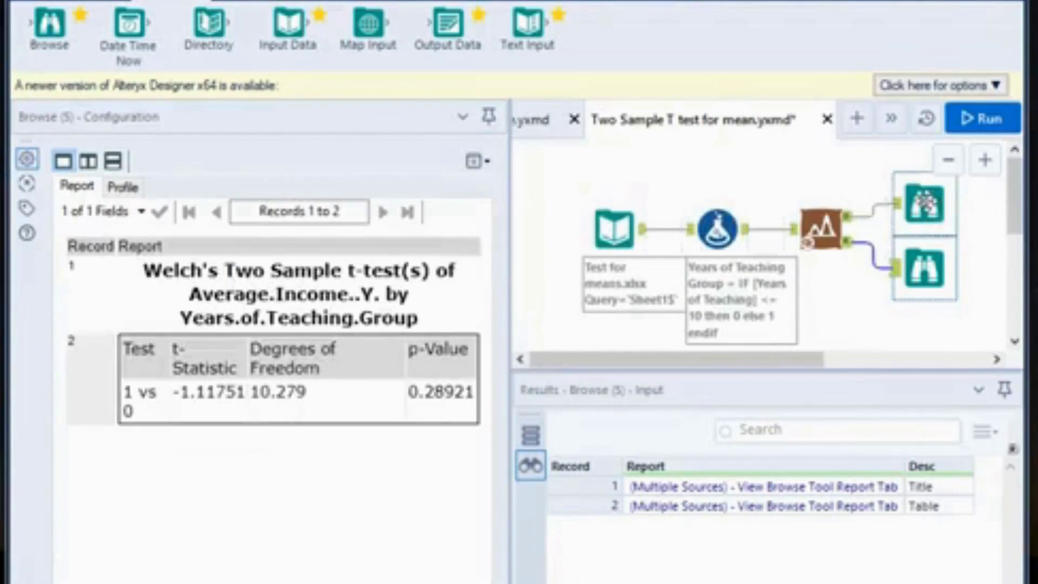
pyautogui.click(925, 204)
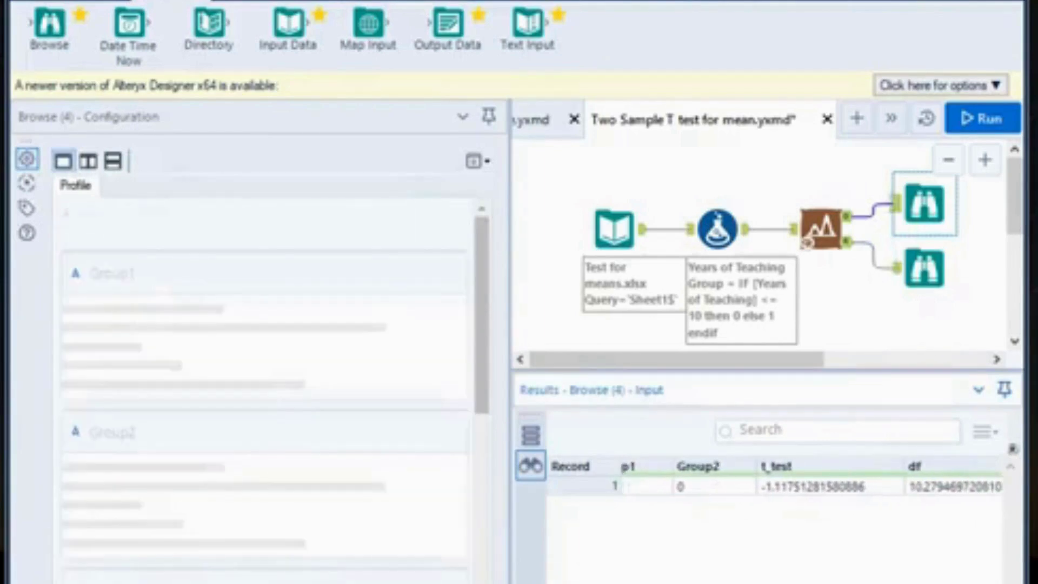
pyautogui.hscroll(3, 811, 486)
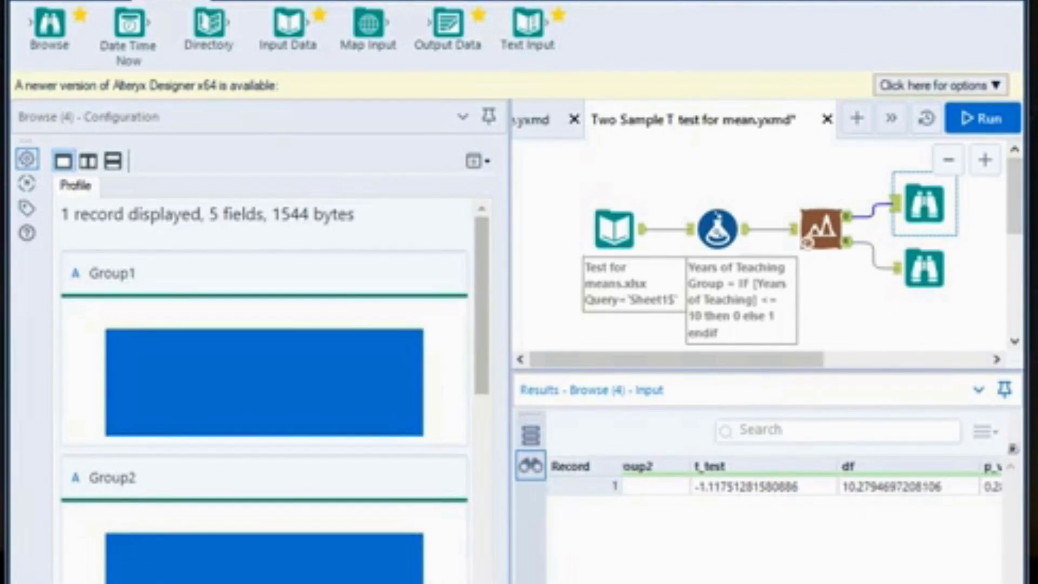
pyautogui.hscroll(3, 811, 487)
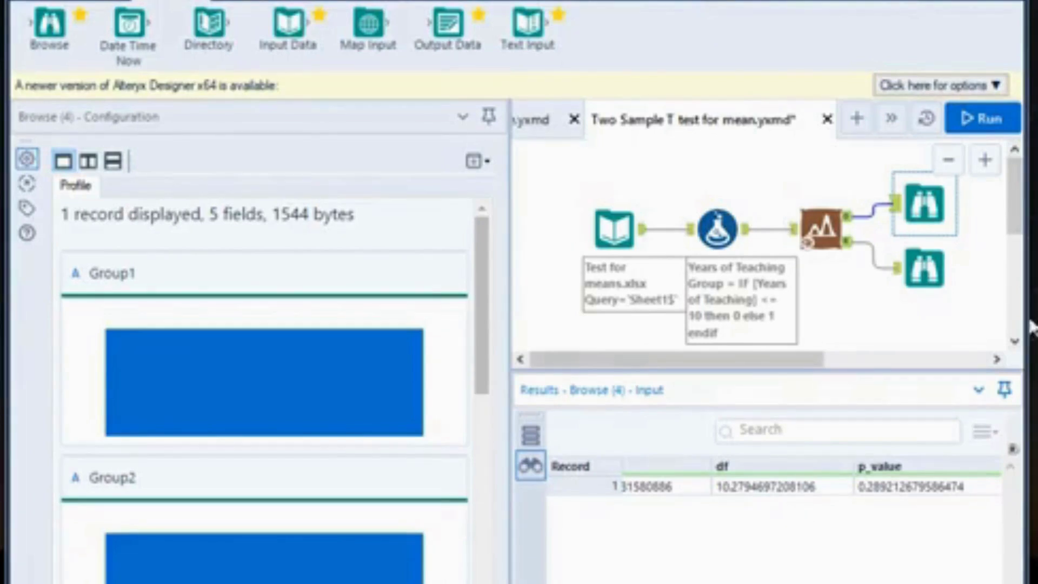
pyautogui.click(926, 270)
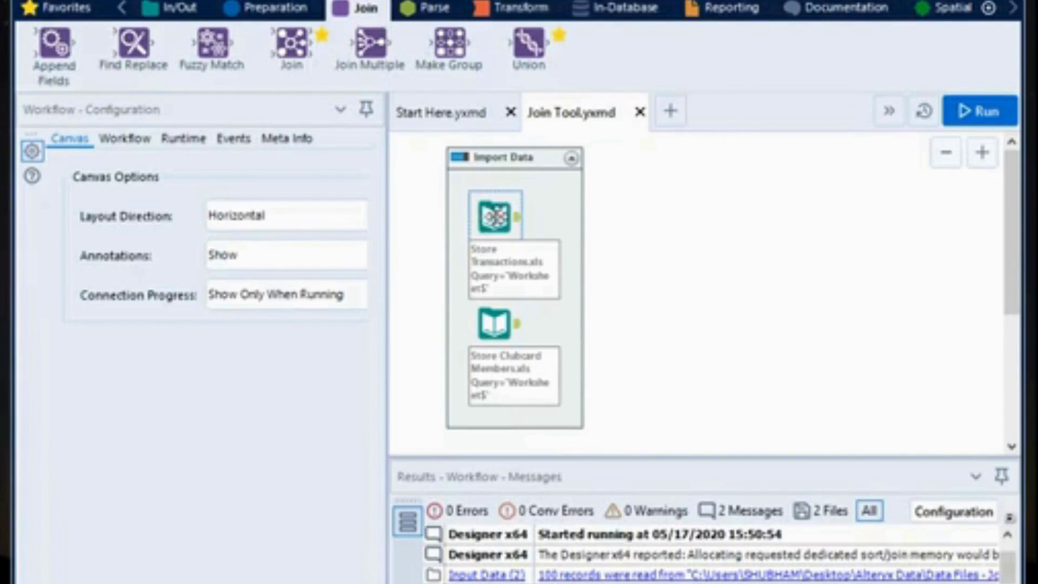
# In the Join Tool.yxmd workflow, examine the fields and records of the Store Transactions and Store Clubcard Members inputs.
pyautogui.click(495, 216)
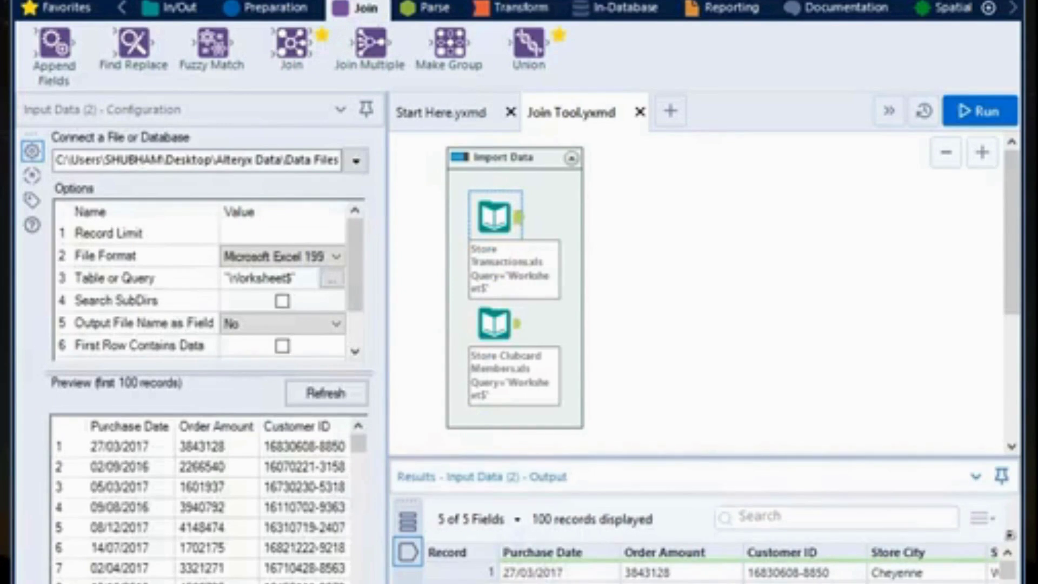
pyautogui.hscroll(2, 747, 568)
pyautogui.hscroll(2, 703, 568)
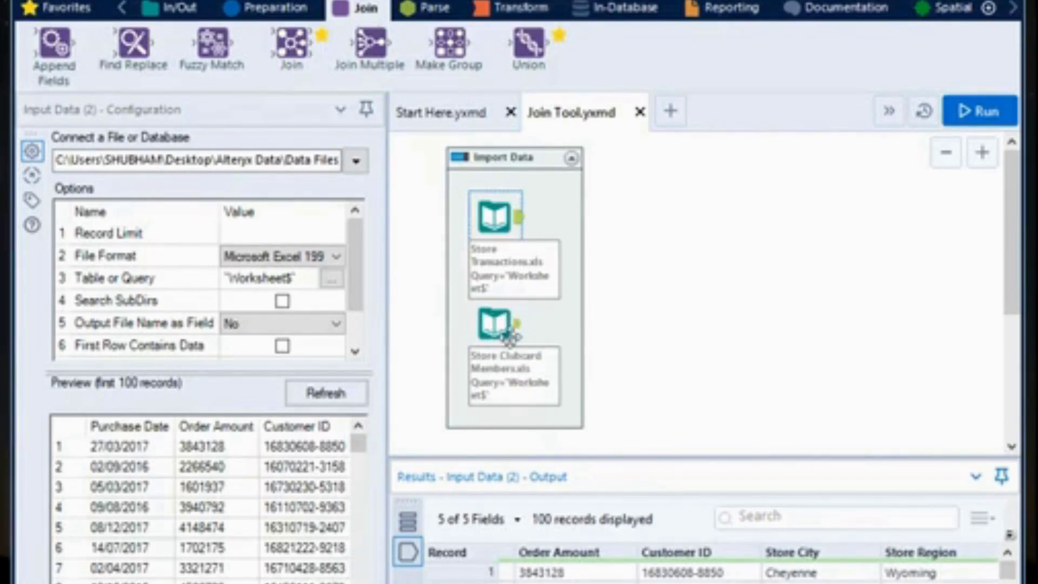
pyautogui.click(492, 326)
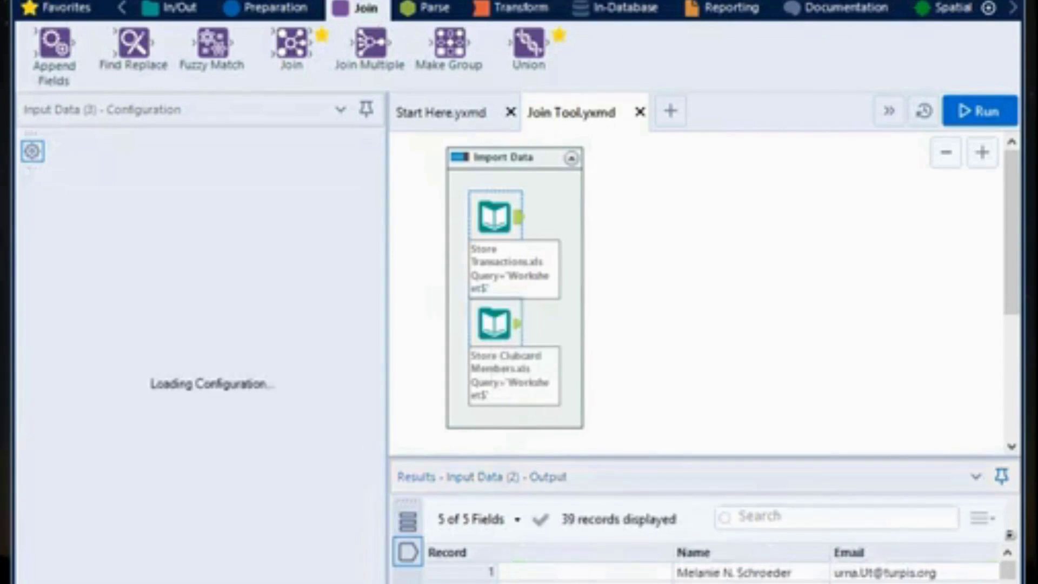
pyautogui.moveTo(621, 583); pyautogui.dragTo(574, 583)
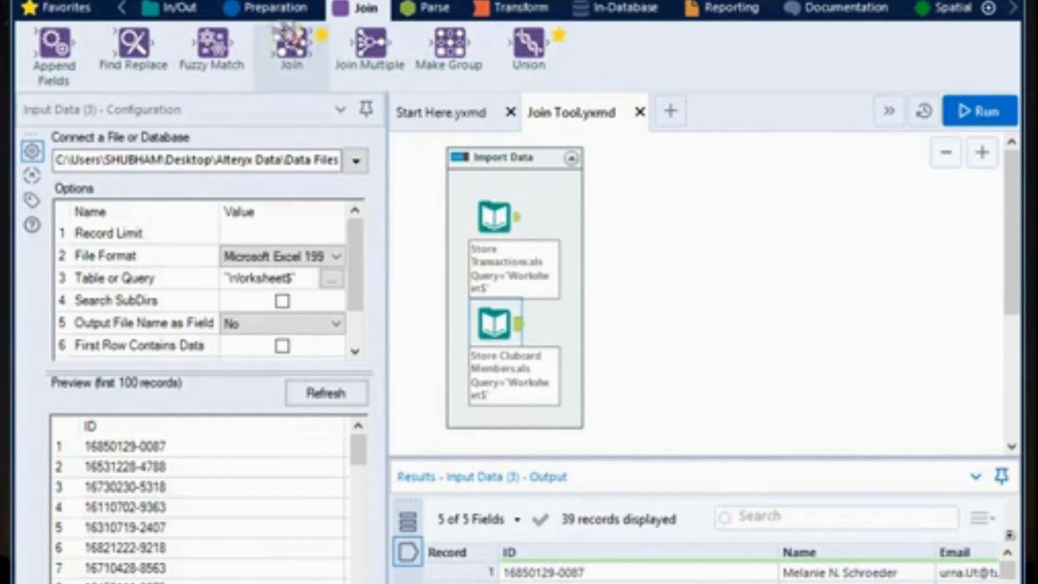
# Add a Join tool to the Import Data container, connected to the Store Transactions and Store Clubcard Members inputs.
pyautogui.moveTo(290, 40); pyautogui.dragTo(602, 287)
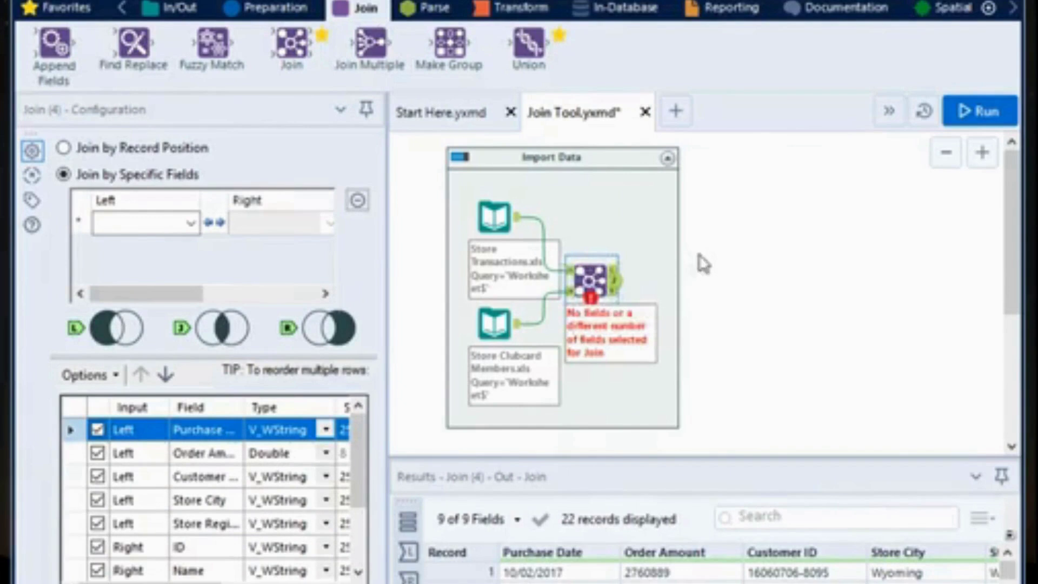
pyautogui.click(641, 259)
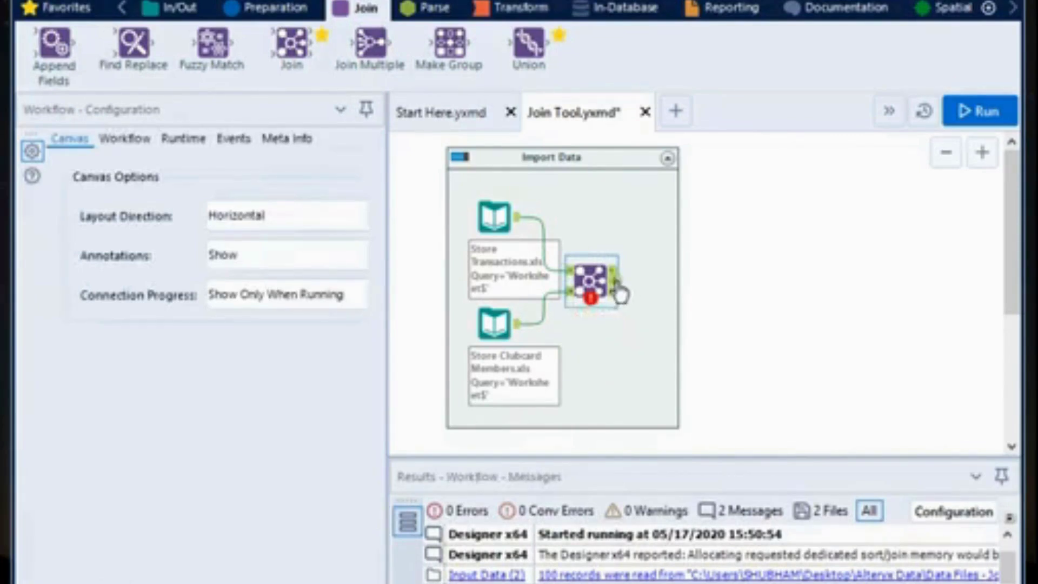
pyautogui.moveTo(619, 305)
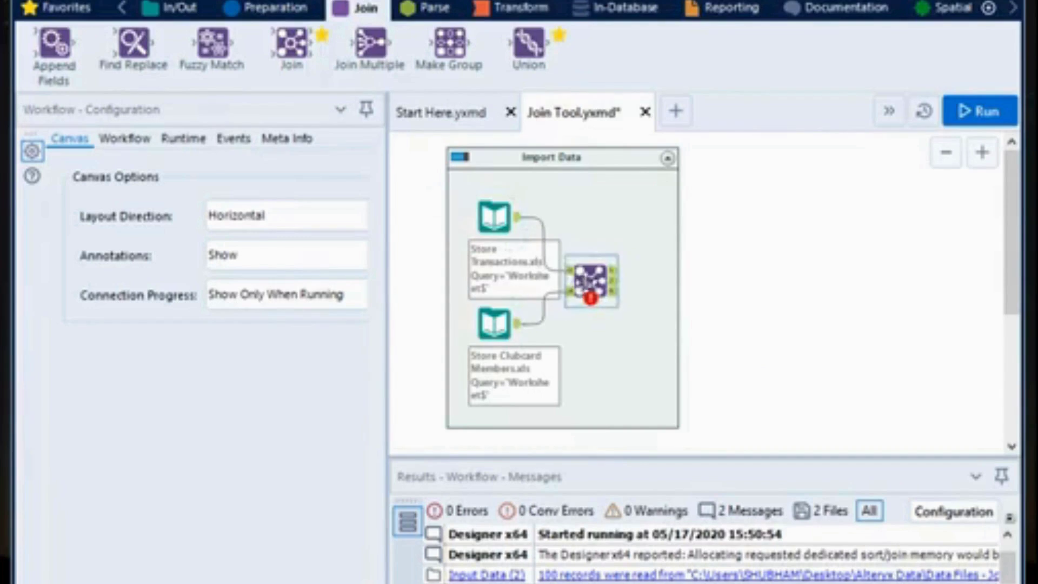
# Configure the Join tool to join by specific fields, matching Customer ID on the left with ID on the right.
pyautogui.click(588, 287)
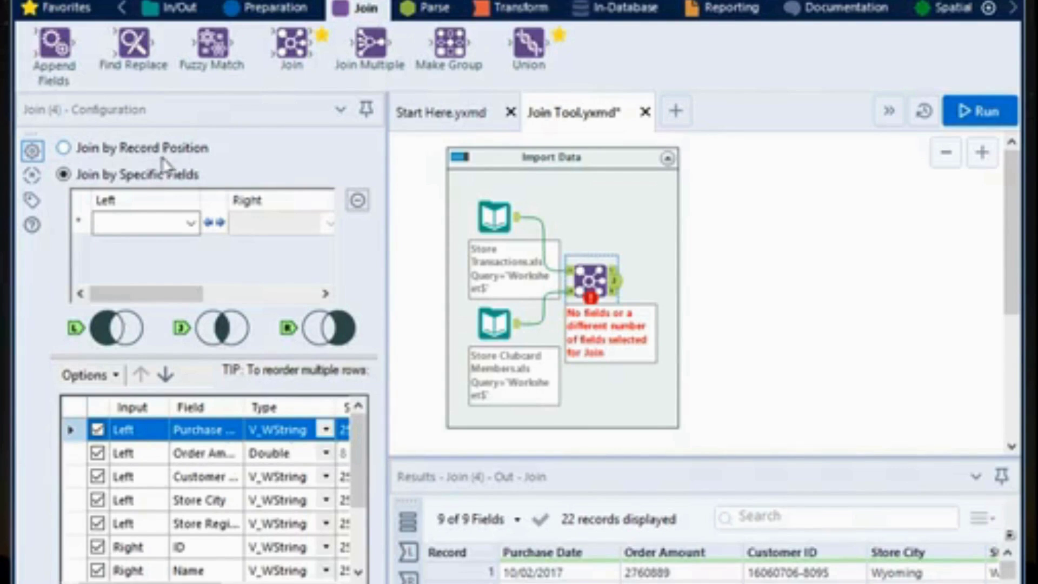
pyautogui.click(192, 224)
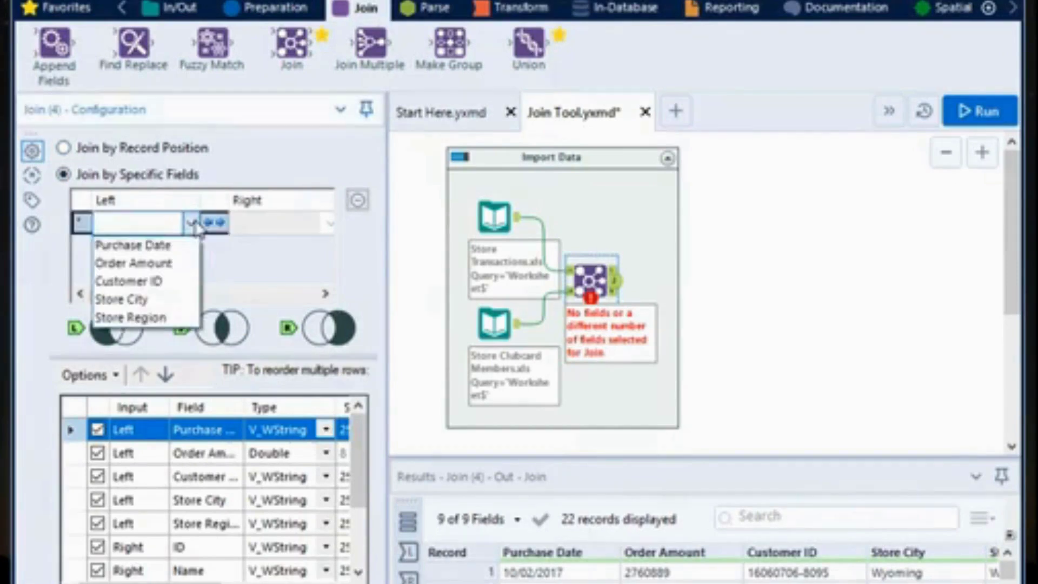
pyautogui.click(163, 282)
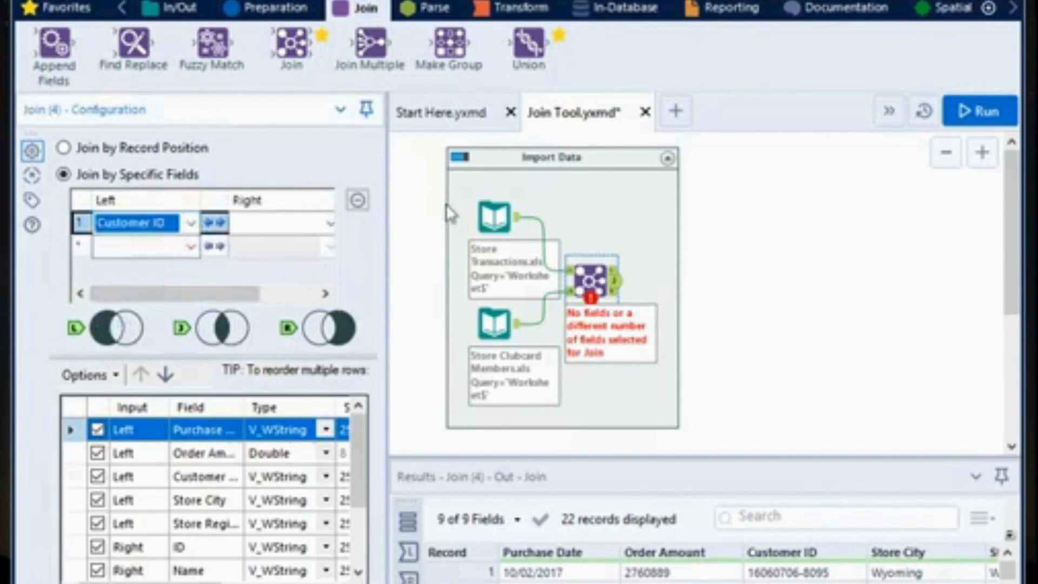
pyautogui.click(331, 225)
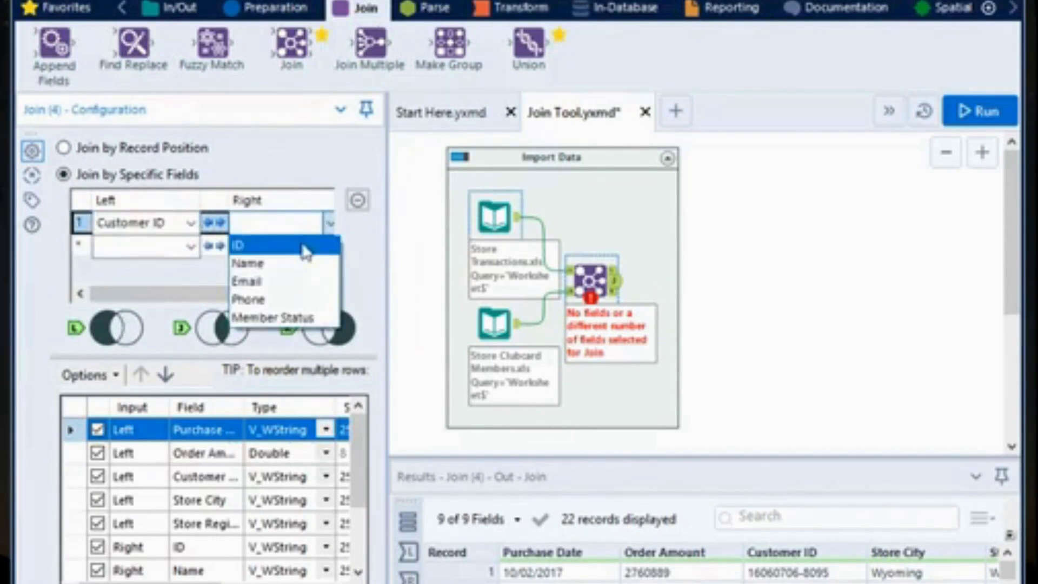
pyautogui.click(305, 249)
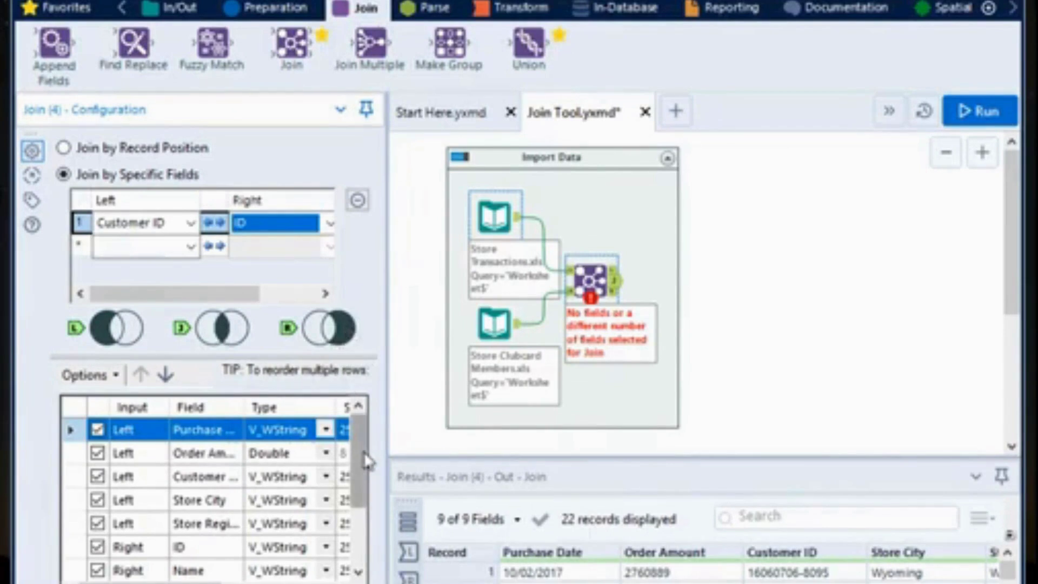
# Exclude the right input's ID field and the *Unknown field from the Join tool's output.
pyautogui.moveTo(365, 461)
pyautogui.mouseDown()
pyautogui.moveTo(363, 524)
pyautogui.moveTo(363, 453)
pyautogui.mouseUp()
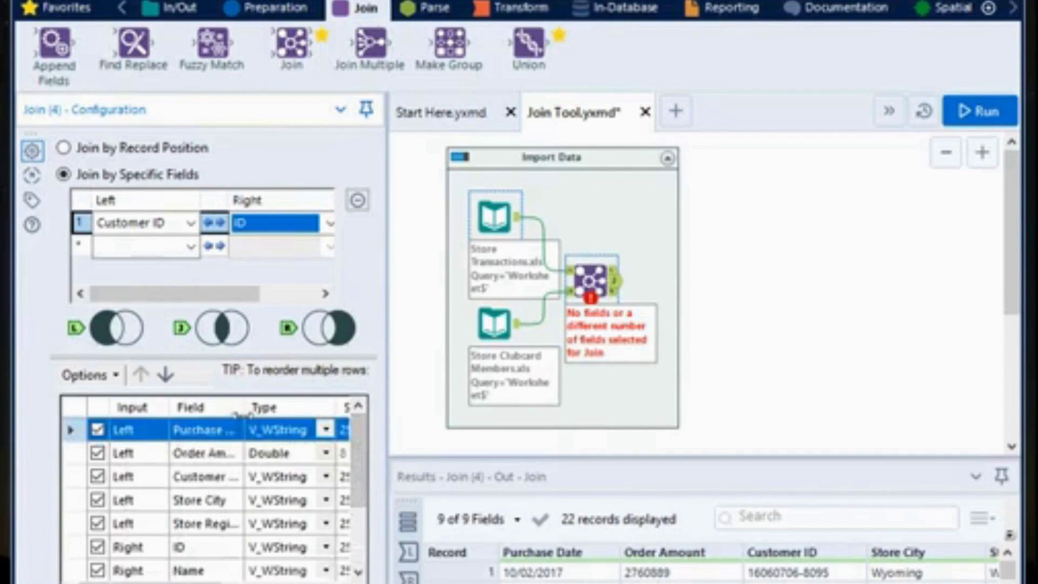
pyautogui.moveTo(244, 407); pyautogui.dragTo(261, 407)
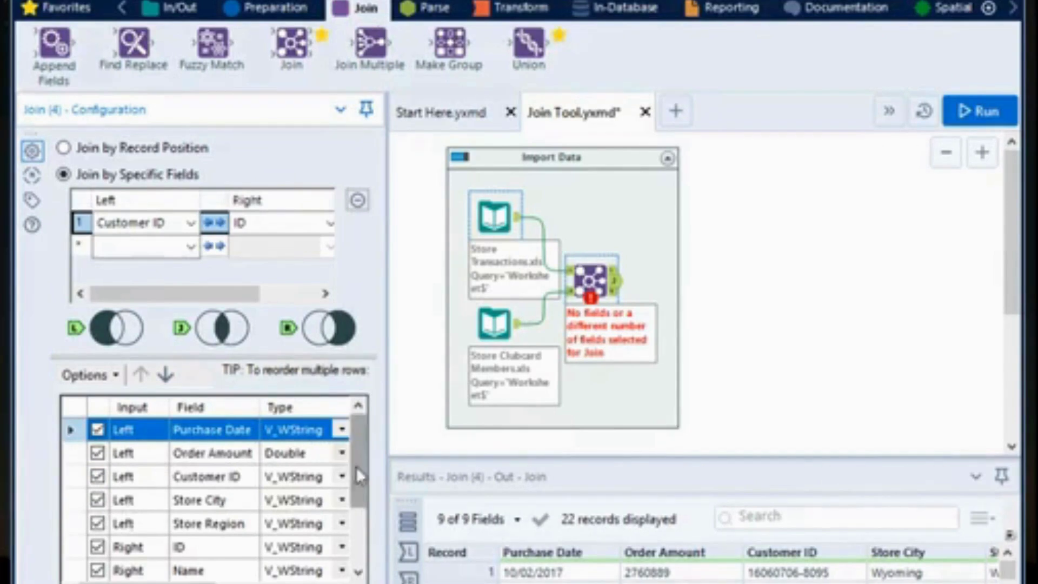
pyautogui.moveTo(356, 466); pyautogui.dragTo(355, 508)
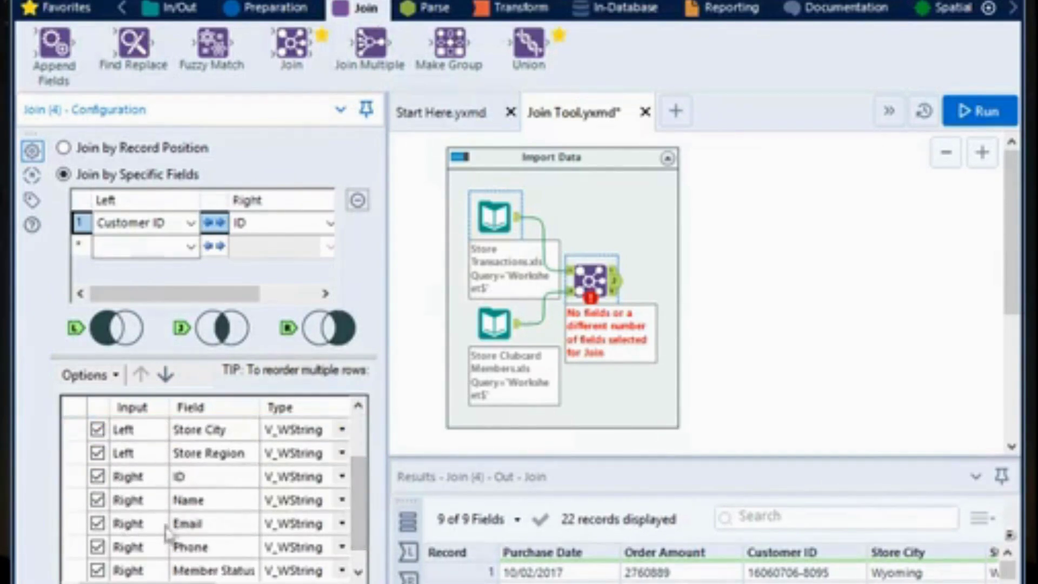
pyautogui.moveTo(355, 482)
pyautogui.mouseDown()
pyautogui.moveTo(356, 449)
pyautogui.moveTo(359, 472)
pyautogui.mouseUp()
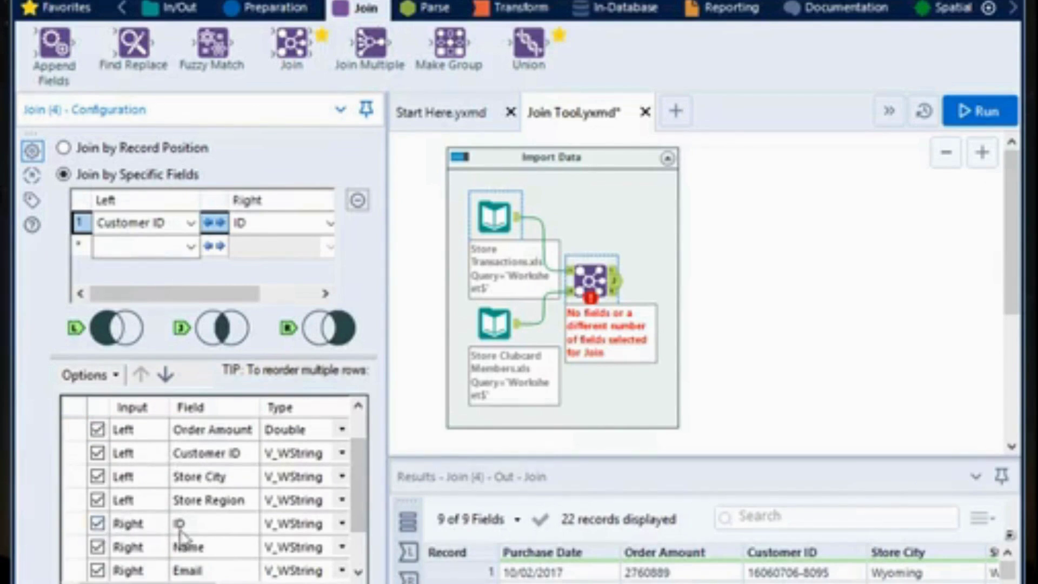
pyautogui.click(98, 523)
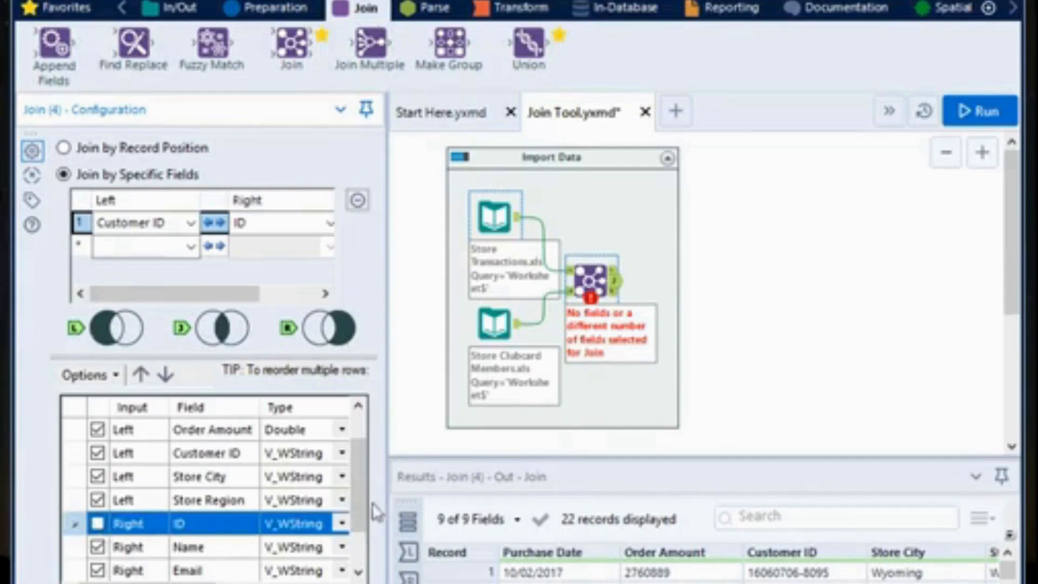
pyautogui.moveTo(360, 498); pyautogui.dragTo(358, 540)
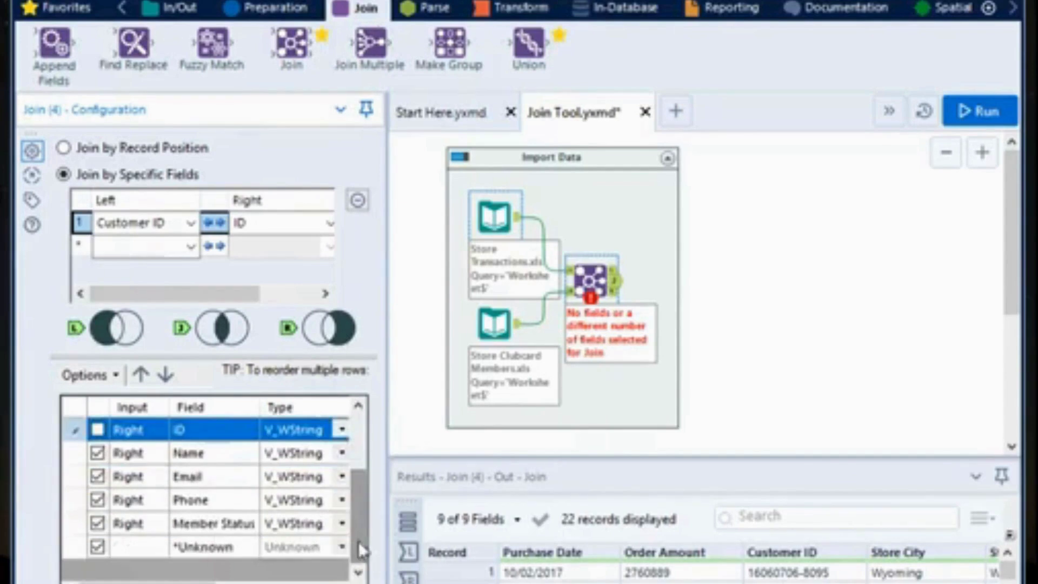
pyautogui.click(98, 546)
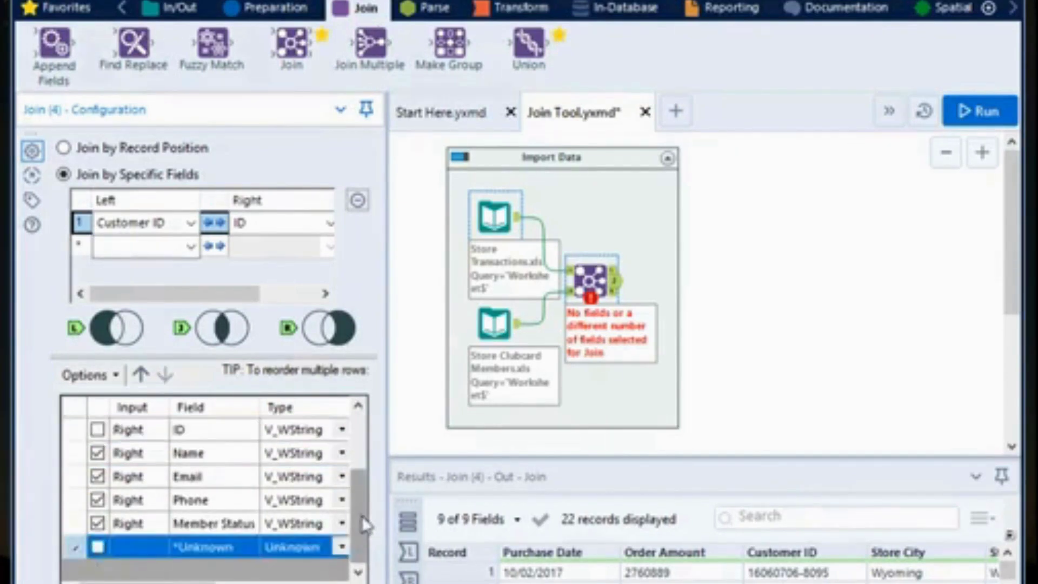
pyautogui.moveTo(363, 525); pyautogui.dragTo(359, 468)
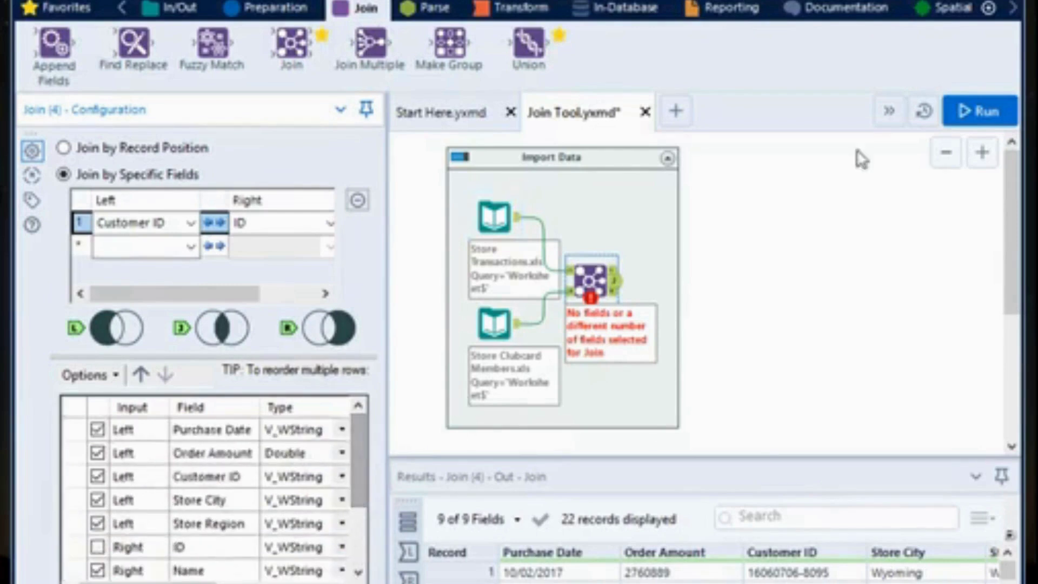
# Run the Join Tool workflow and view the Join tool's left output of unjoined records.
pyautogui.click(971, 108)
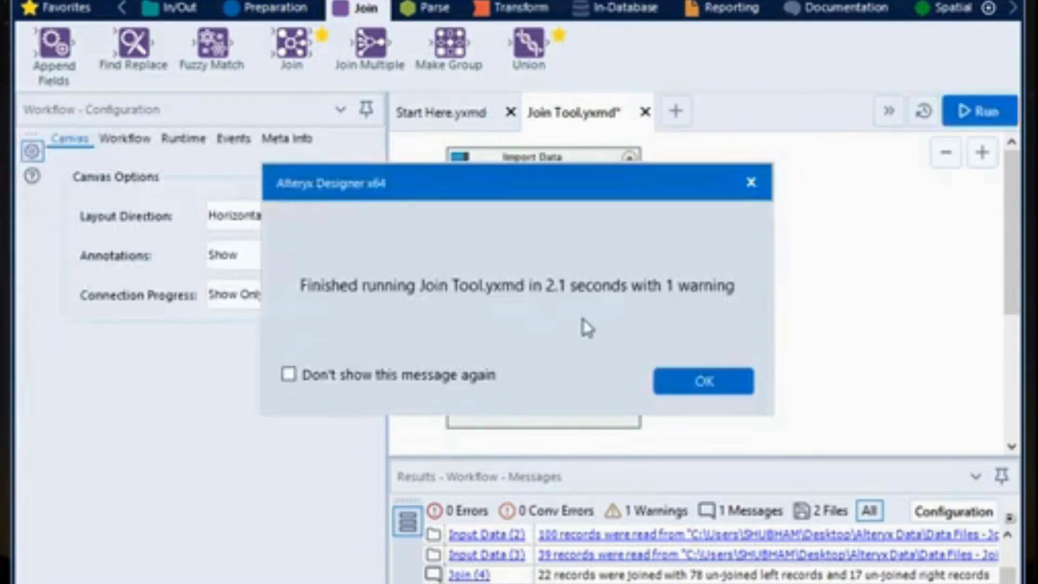
pyautogui.click(695, 384)
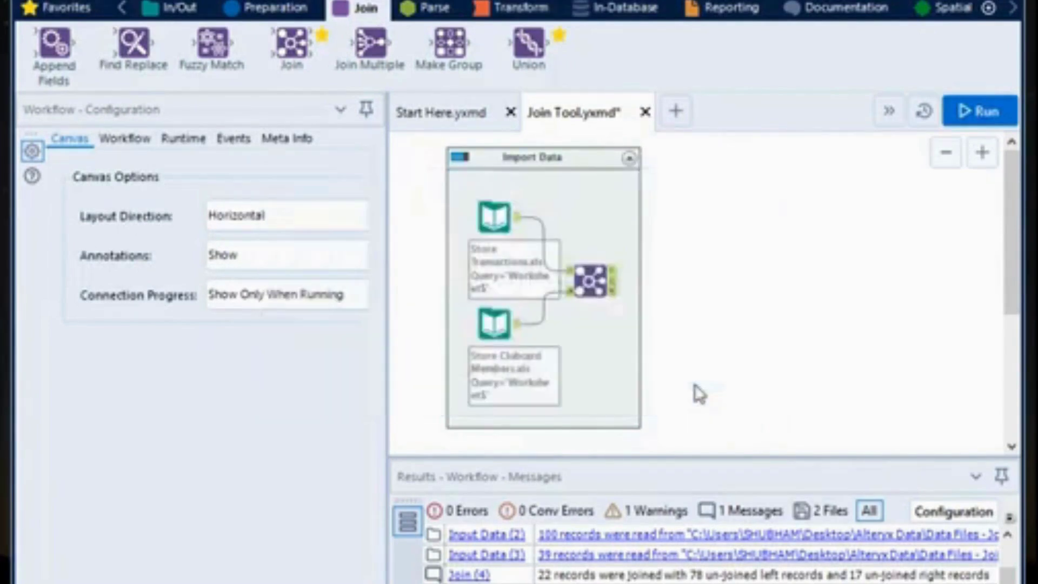
pyautogui.click(616, 280)
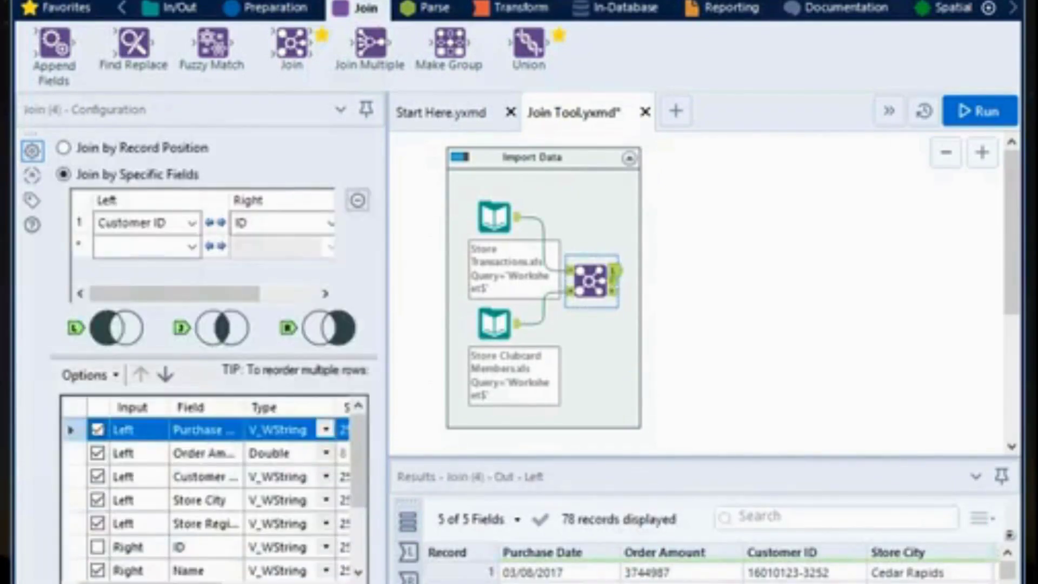
# Examine all fields of the Join tool's joined records, then view its right output of unjoined records.
pyautogui.moveTo(703, 583)
pyautogui.mouseDown()
pyautogui.moveTo(800, 583)
pyautogui.moveTo(703, 583)
pyautogui.mouseUp()
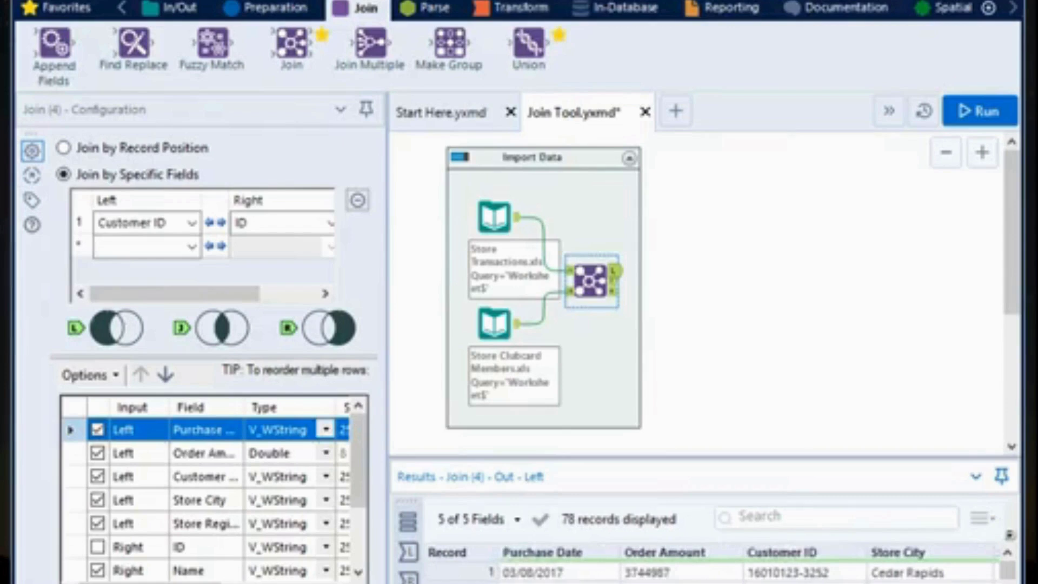
pyautogui.click(615, 281)
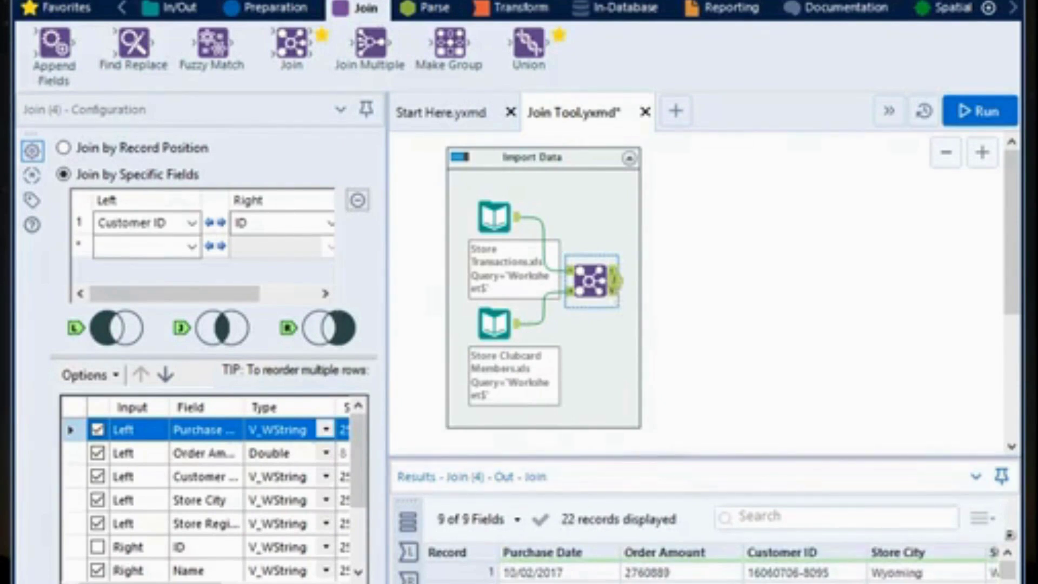
pyautogui.hscroll(2, 714, 565)
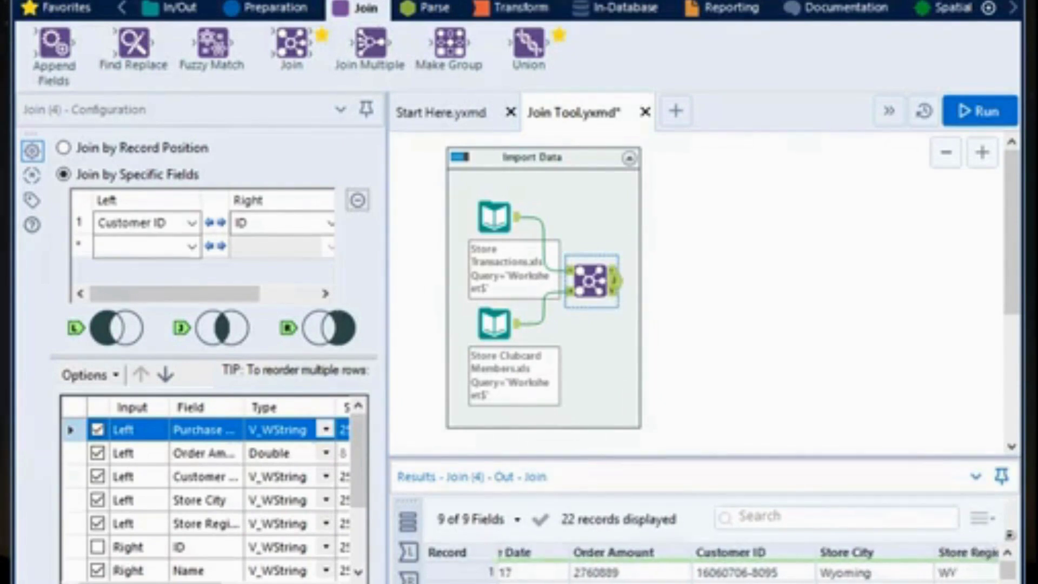
pyautogui.hscroll(5, 703, 563)
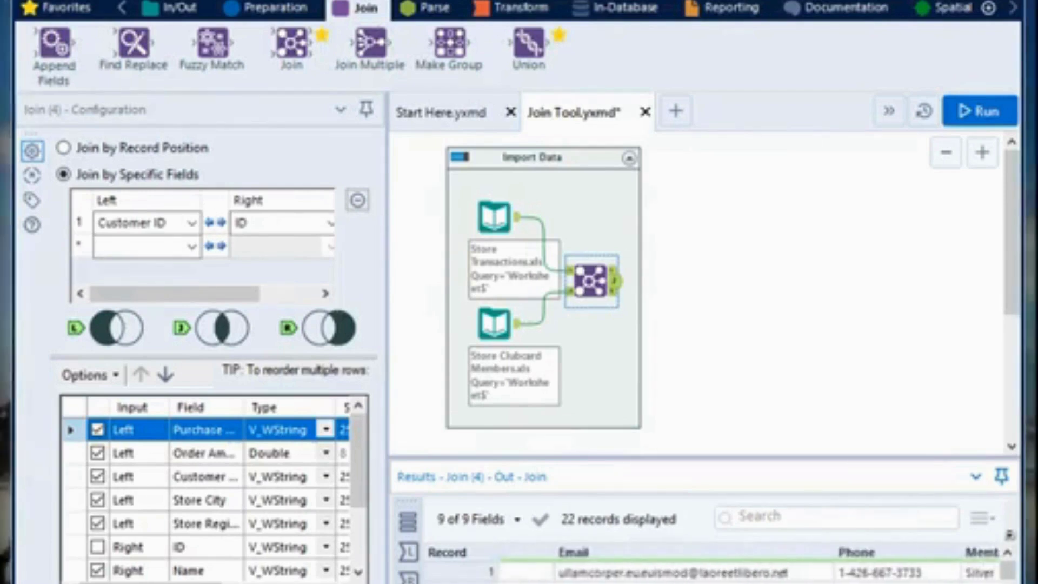
pyautogui.hscroll(2, 703, 562)
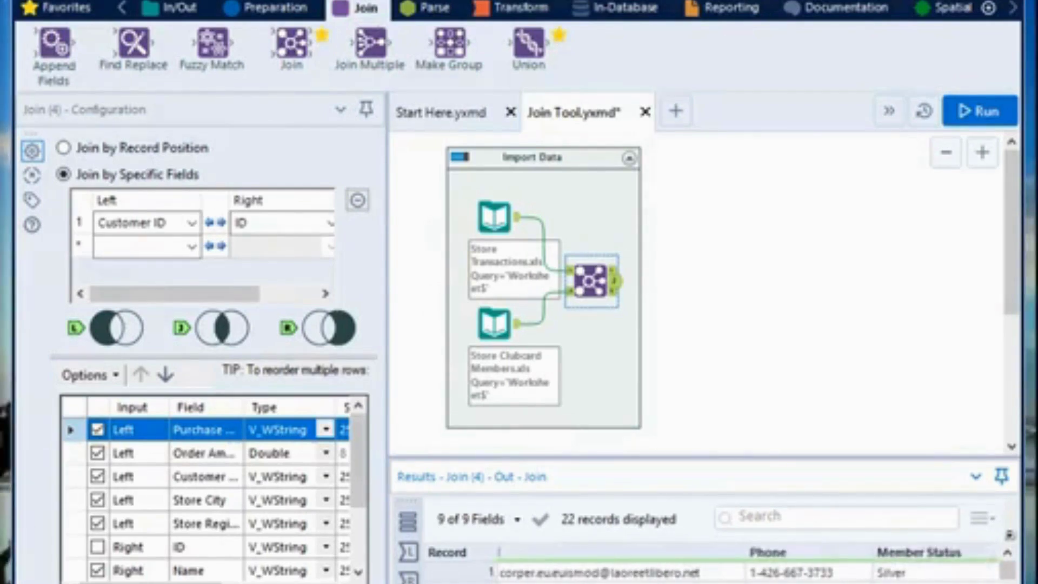
pyautogui.hscroll(-4, 703, 563)
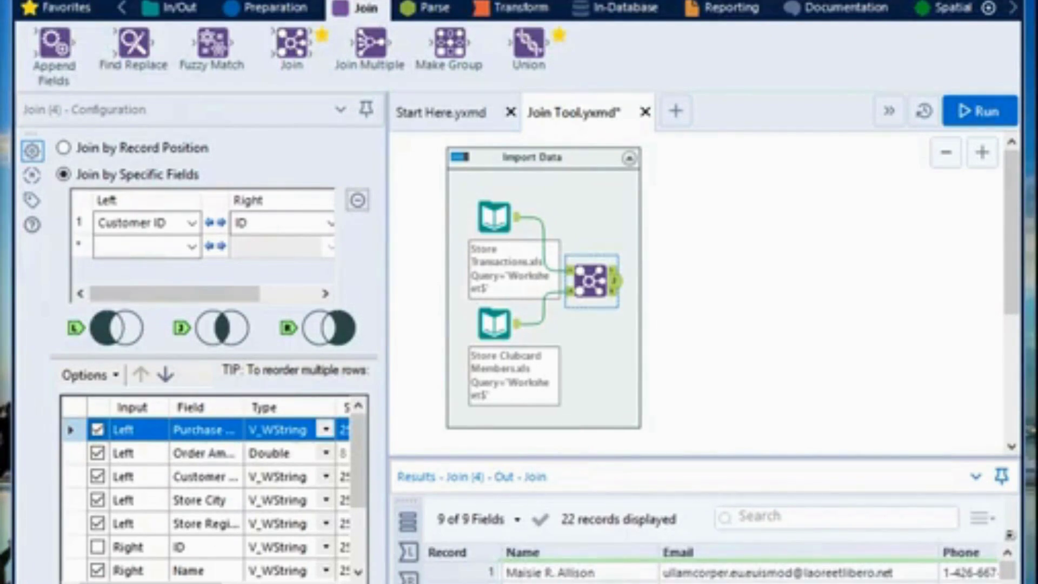
pyautogui.hscroll(-5, 703, 563)
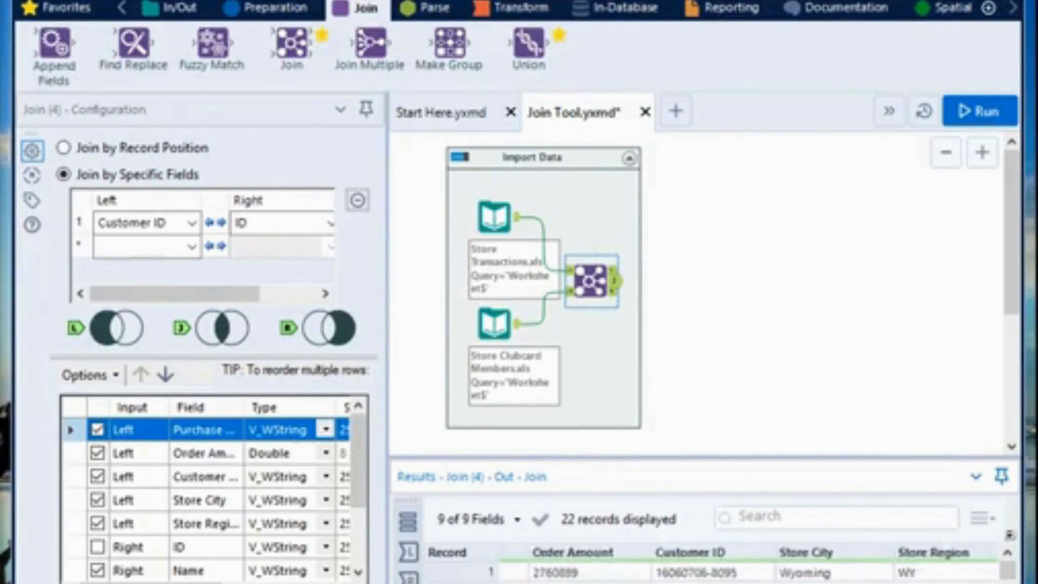
pyautogui.click(615, 293)
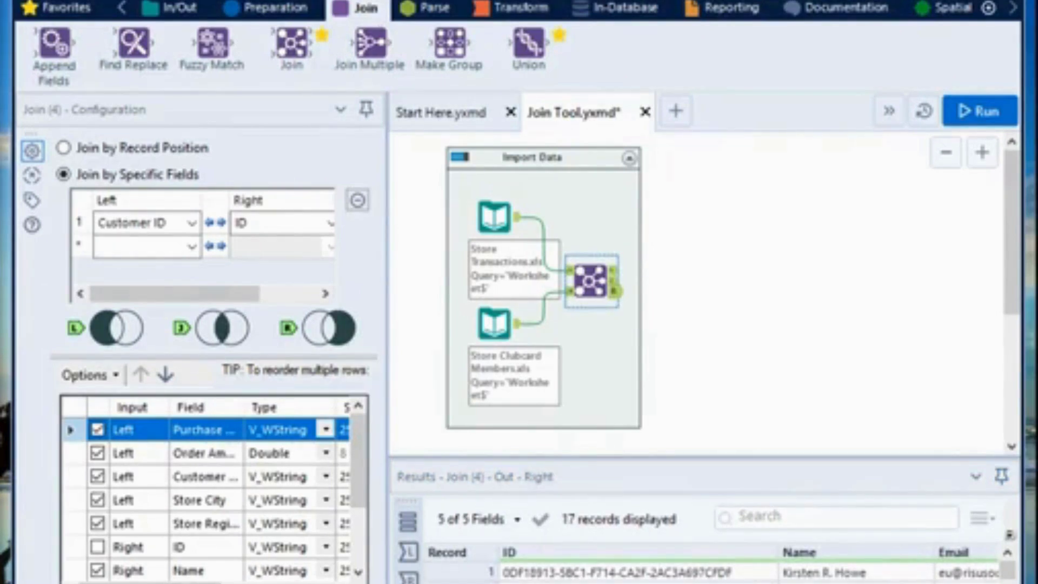
pyautogui.moveTo(594, 583)
pyautogui.mouseDown()
pyautogui.moveTo(930, 583)
pyautogui.moveTo(612, 583)
pyautogui.mouseUp()
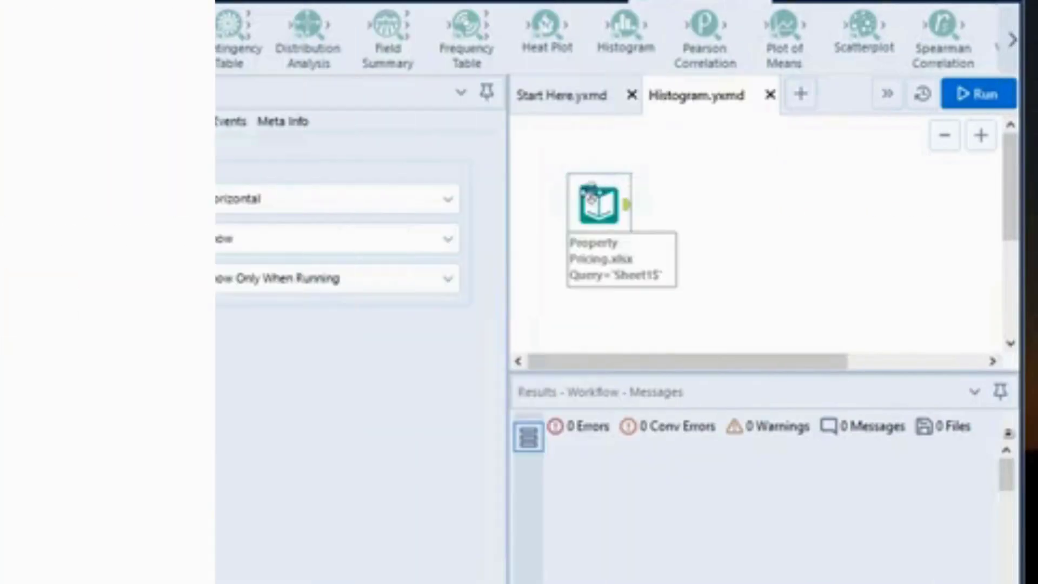
# Add a Histogram tool connected to the Property Pricing input, using the Price field with a smoothed density curve.
pyautogui.click(599, 210)
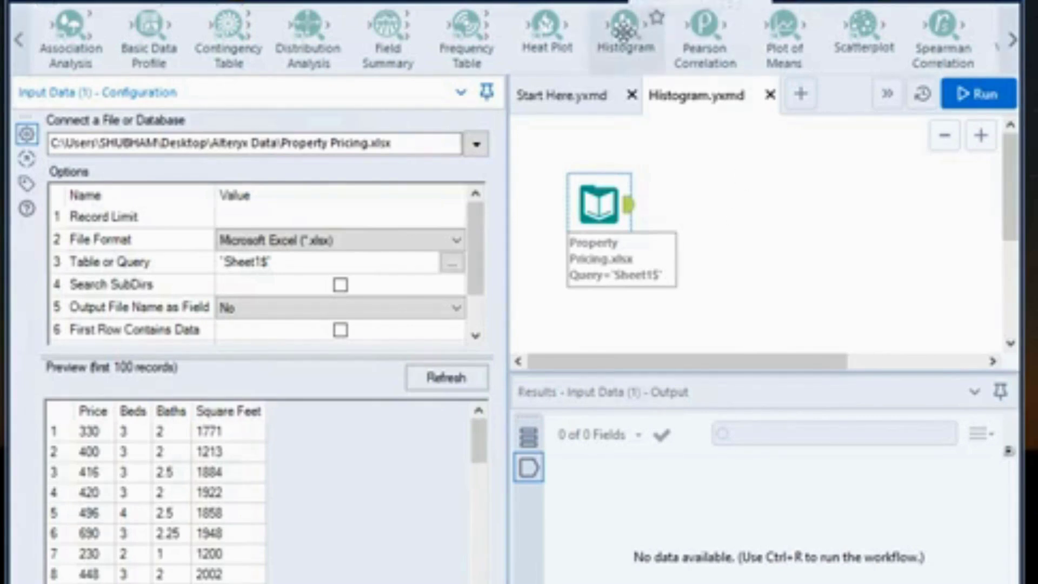
pyautogui.moveTo(623, 31); pyautogui.dragTo(735, 205)
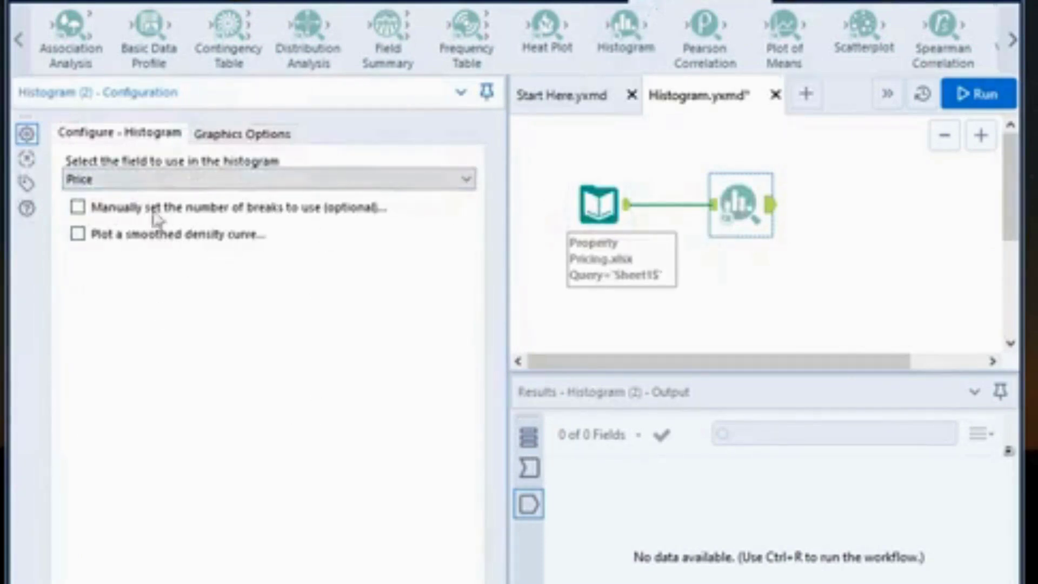
pyautogui.click(147, 186)
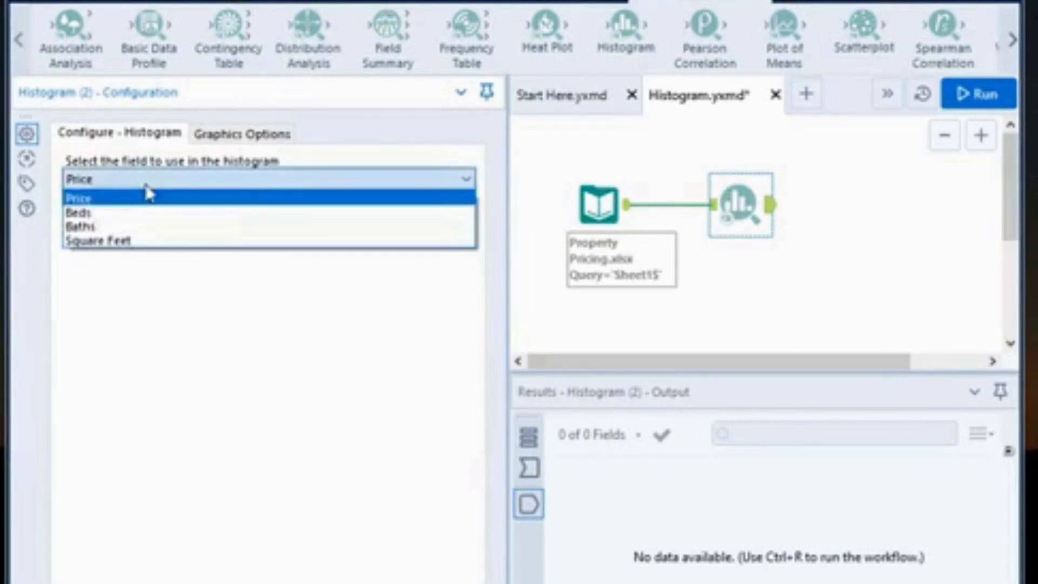
pyautogui.click(125, 200)
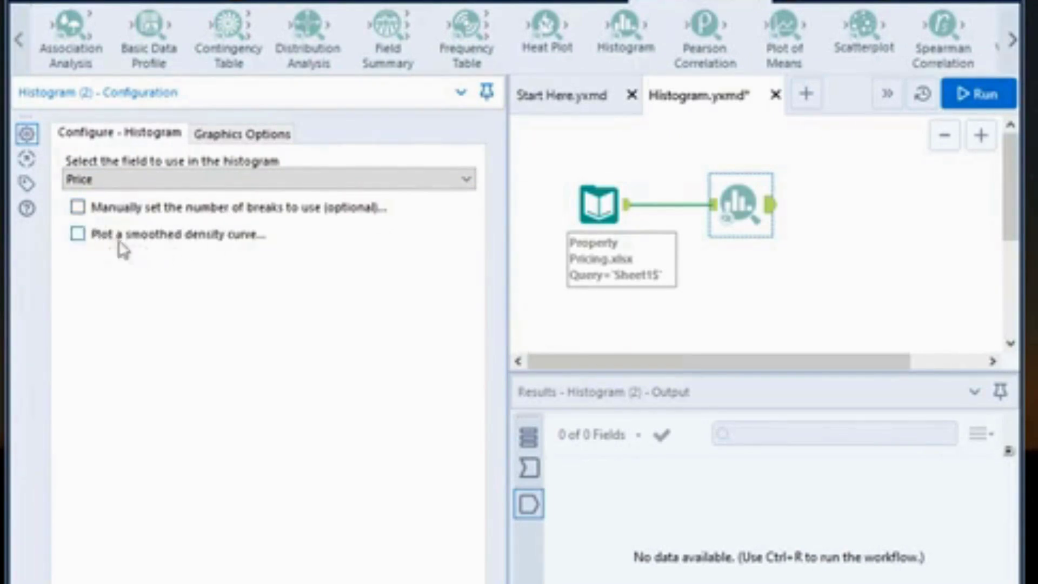
pyautogui.click(77, 234)
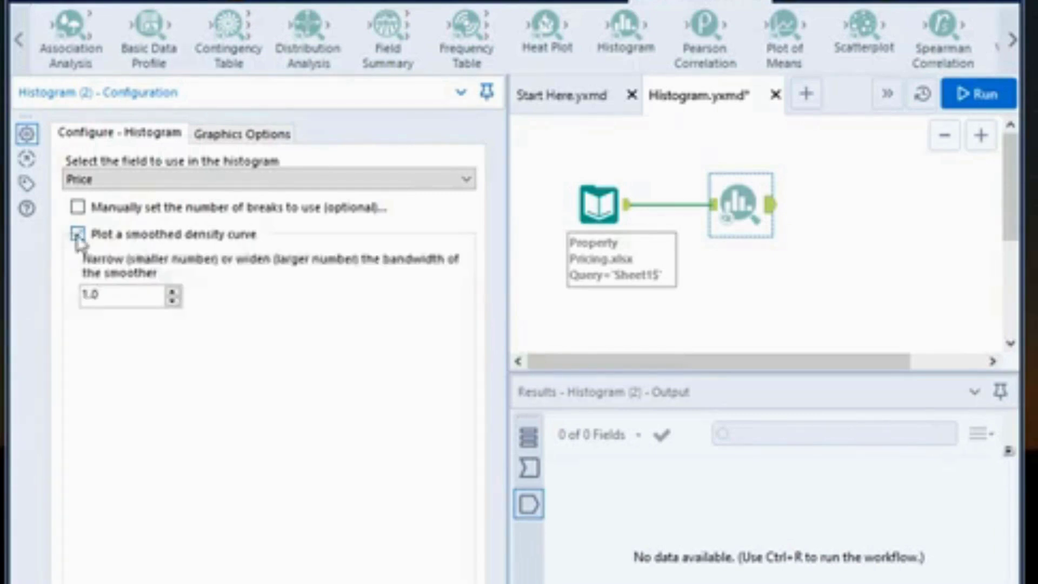
# Set the histogram's plot size to 3.50 inches wide by 3.50 inches high, with graph resolution at 1x (96 dpi).
pyautogui.click(252, 135)
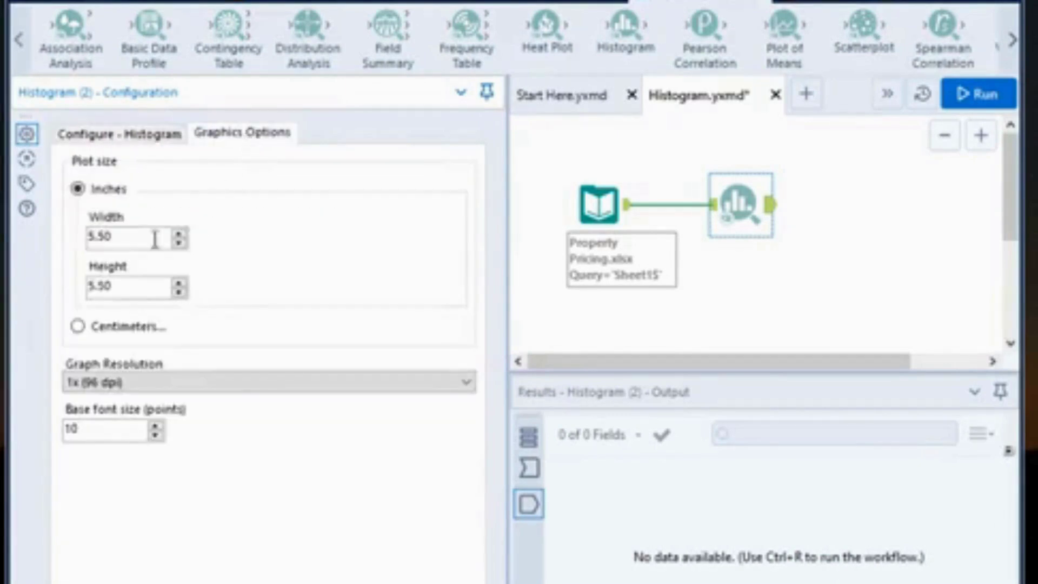
pyautogui.press('BackSpace')
pyautogui.press('BackSpace')
pyautogui.press('BackSpace')
pyautogui.write('3.')
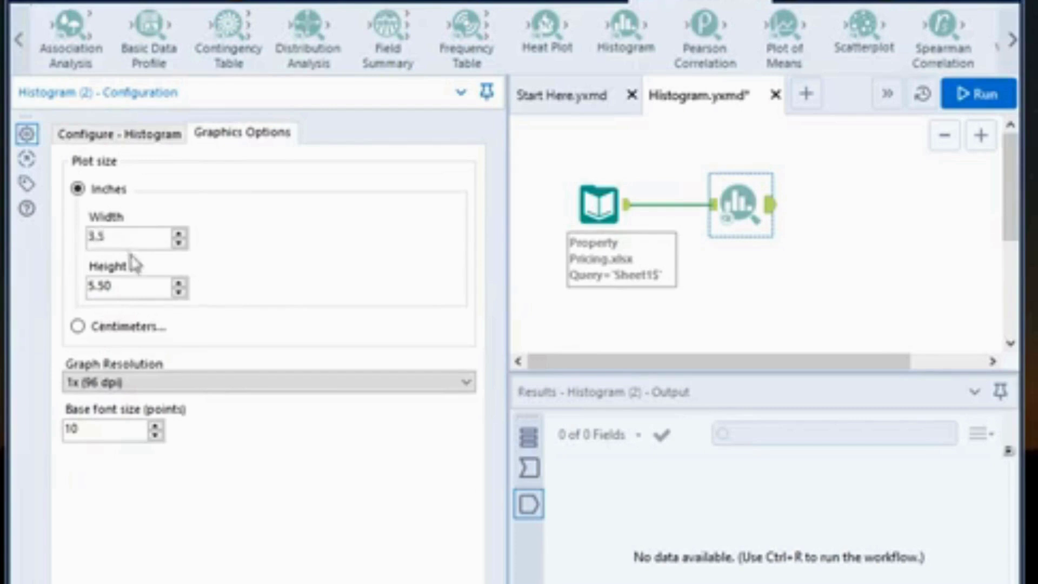
pyautogui.press('BackSpace')
pyautogui.press('BackSpace')
pyautogui.press('BackSpace')
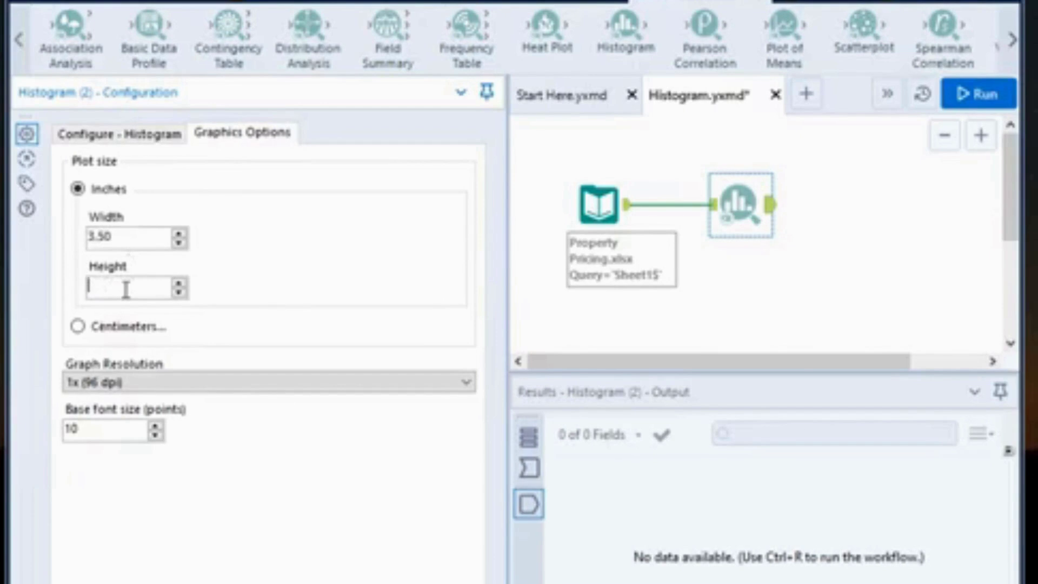
pyautogui.write('3.5')
pyautogui.press('Tab')
pyautogui.click(227, 386)
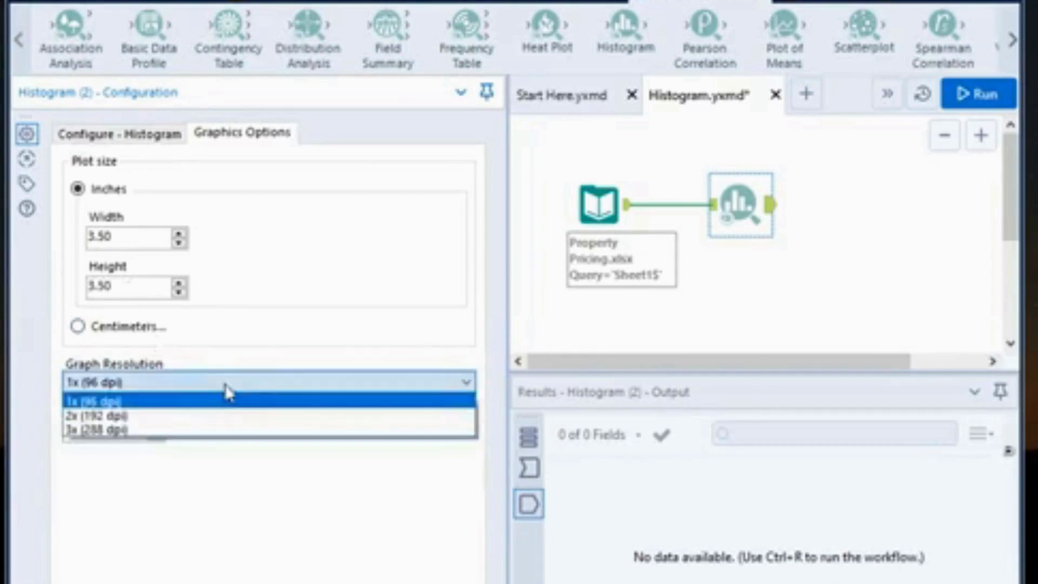
pyautogui.click(225, 386)
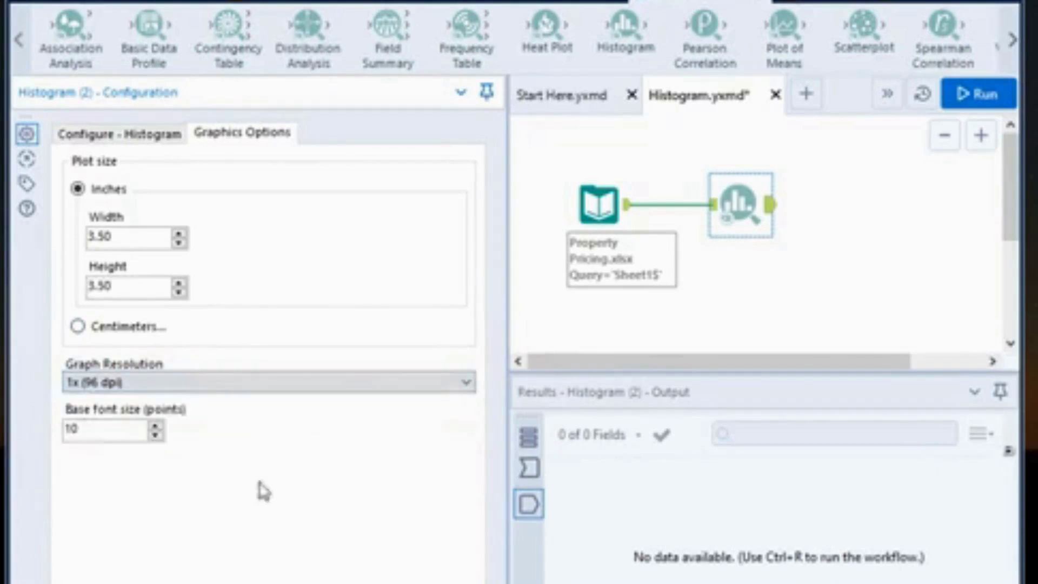
# Connect a Browse tool to the Histogram tool's output and run the workflow to view the price histogram report.
pyautogui.click(966, 94)
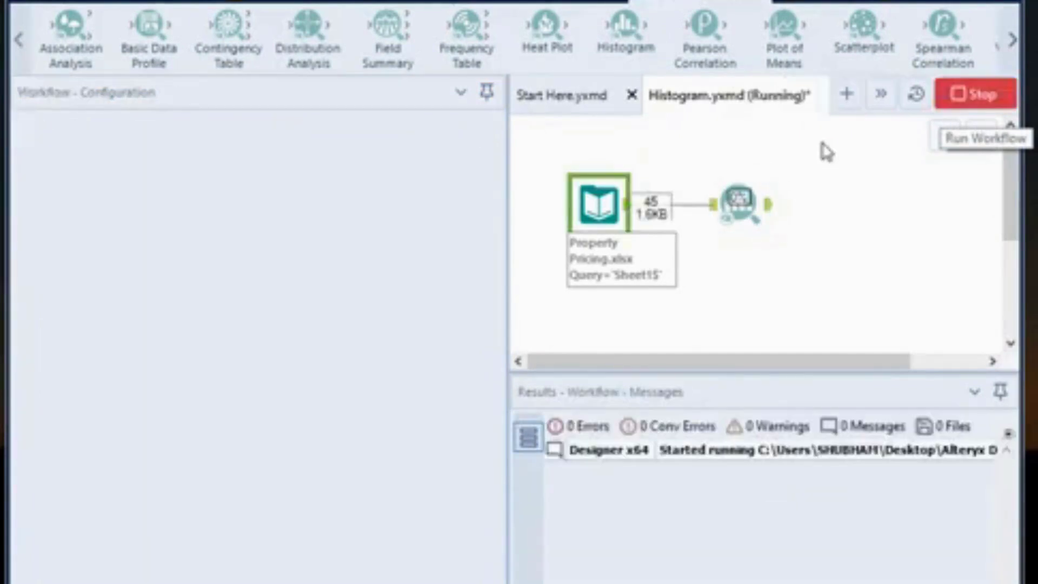
pyautogui.click(973, 93)
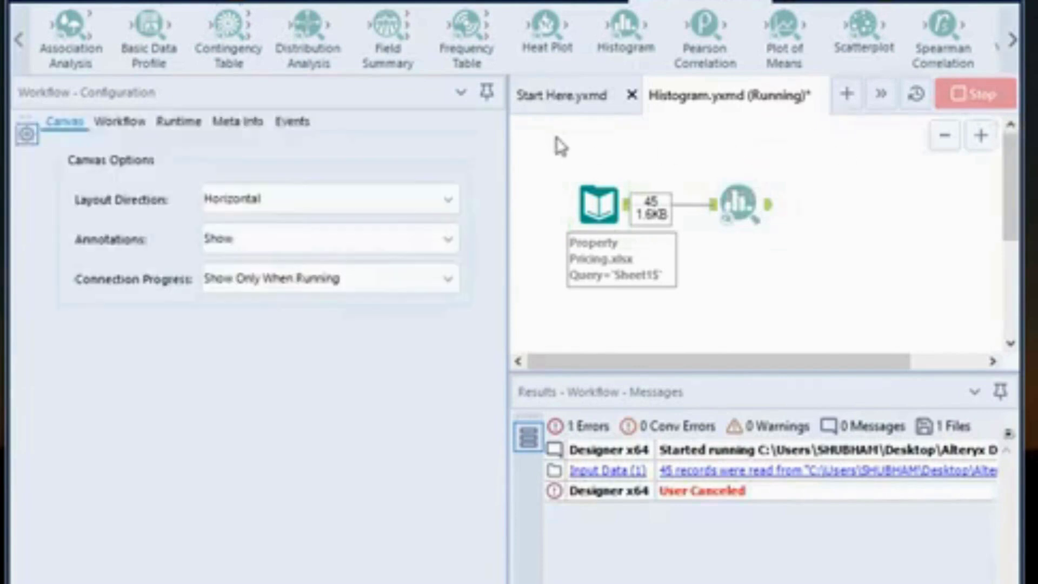
pyautogui.click(67, 3)
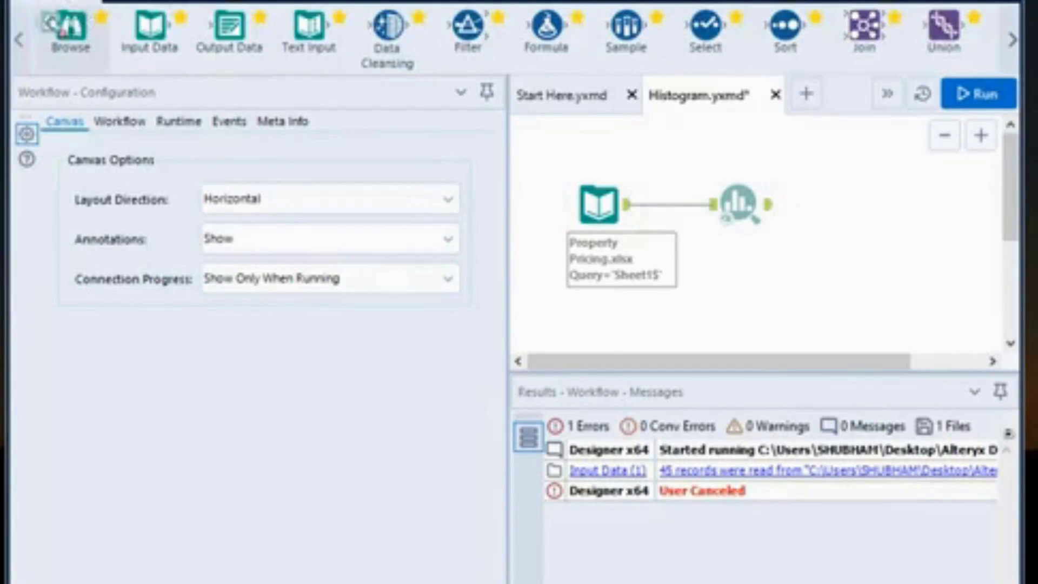
pyautogui.moveTo(54, 25); pyautogui.dragTo(841, 204)
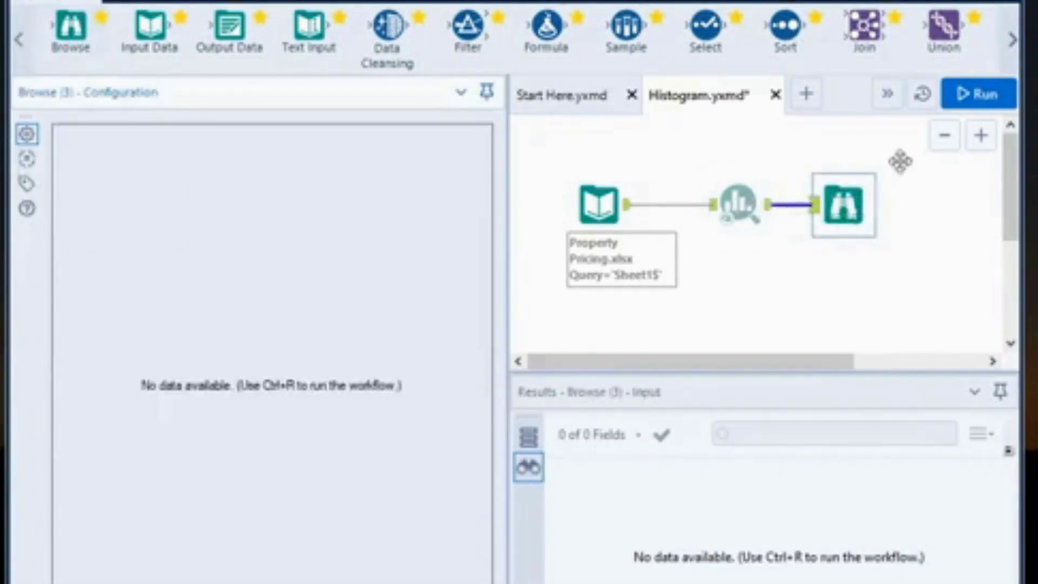
pyautogui.click(990, 105)
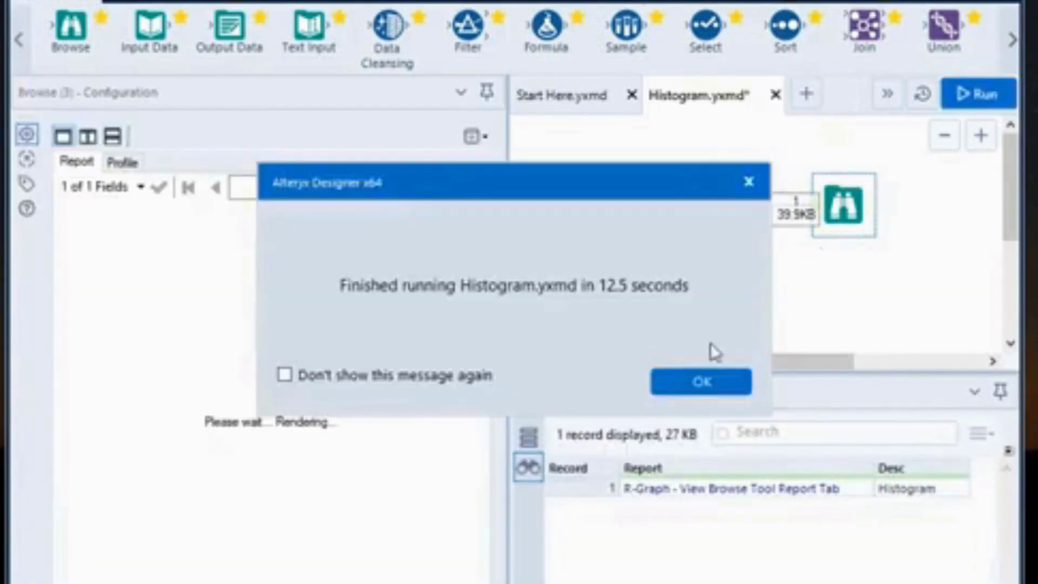
pyautogui.click(703, 384)
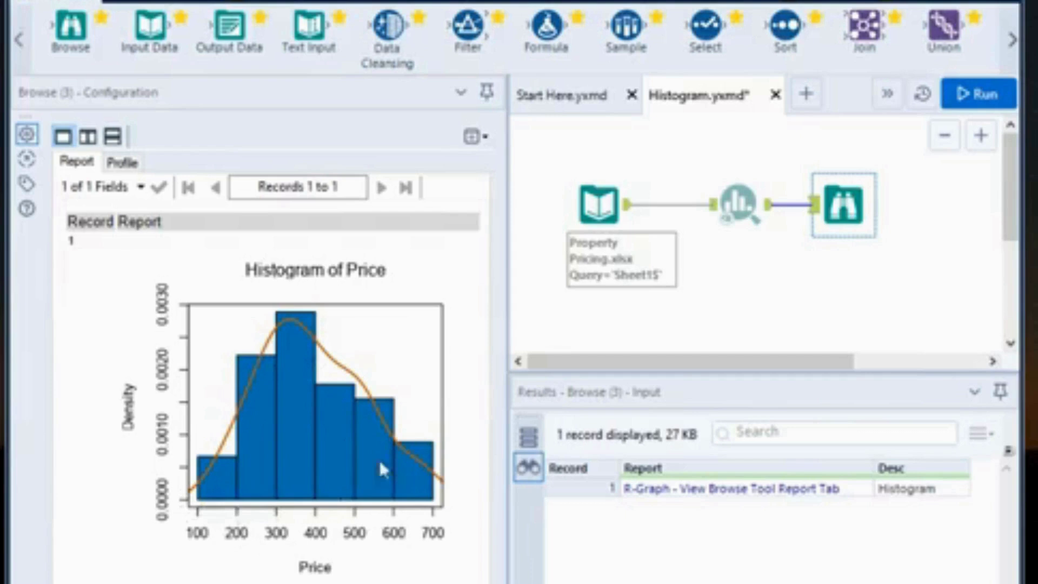
pyautogui.click(254, 380)
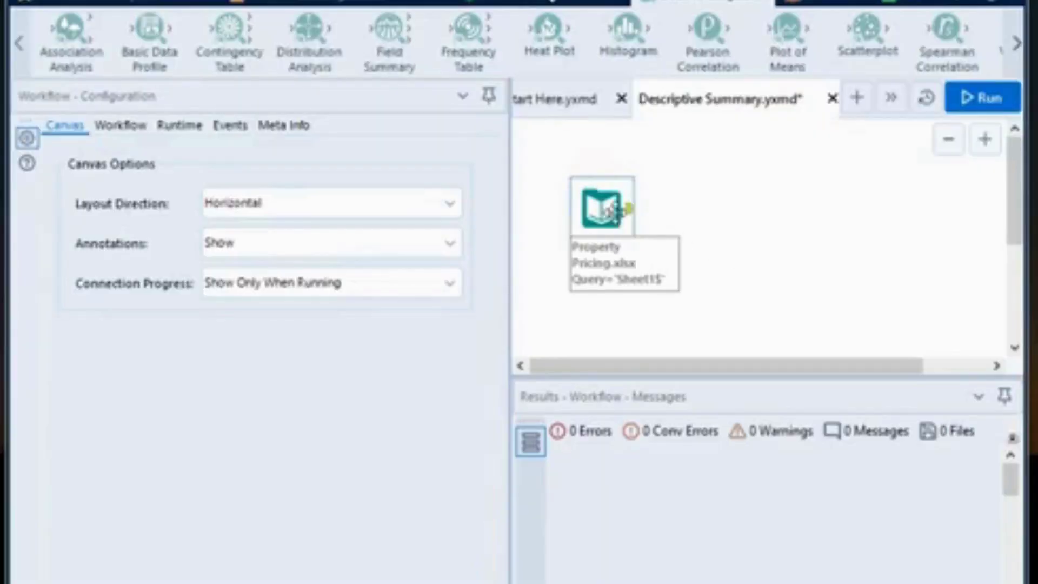
# Add a Field Summary tool connected to the Property Pricing input in Descriptive Summary.yxmd, and include all fields in the summary.
pyautogui.click(614, 210)
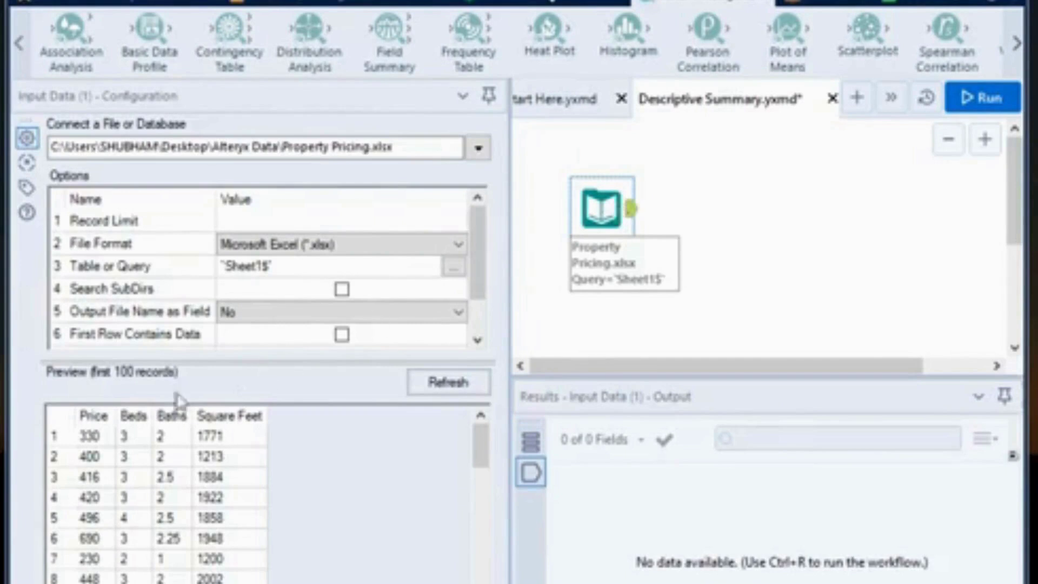
pyautogui.click(99, 419)
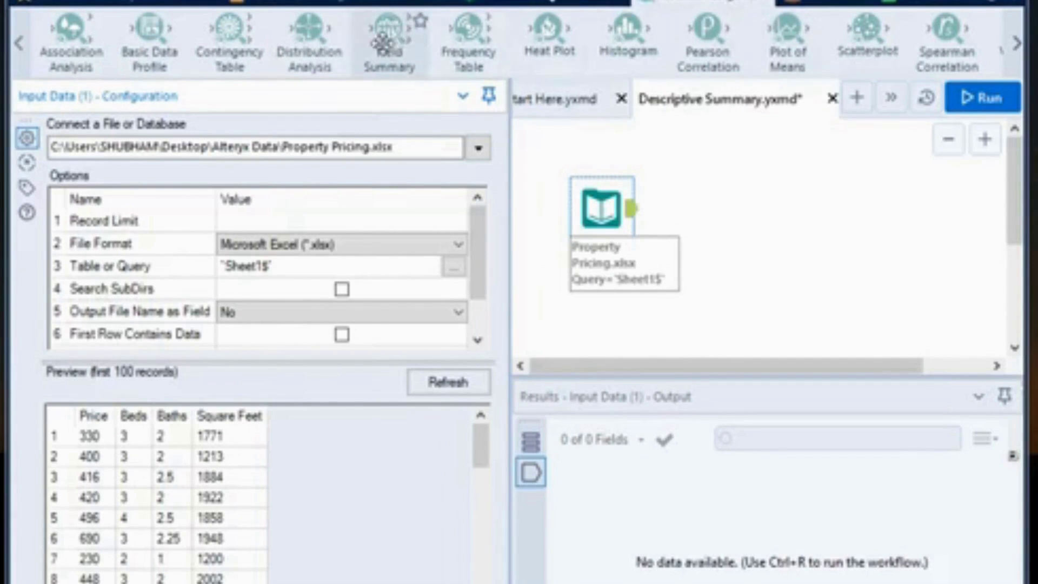
pyautogui.moveTo(382, 43); pyautogui.dragTo(714, 208)
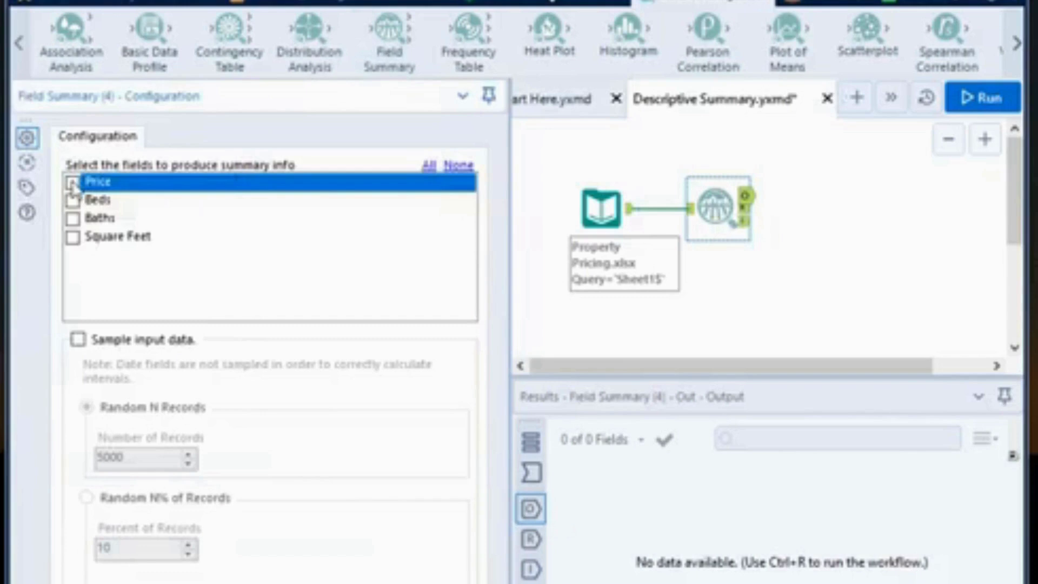
pyautogui.click(430, 165)
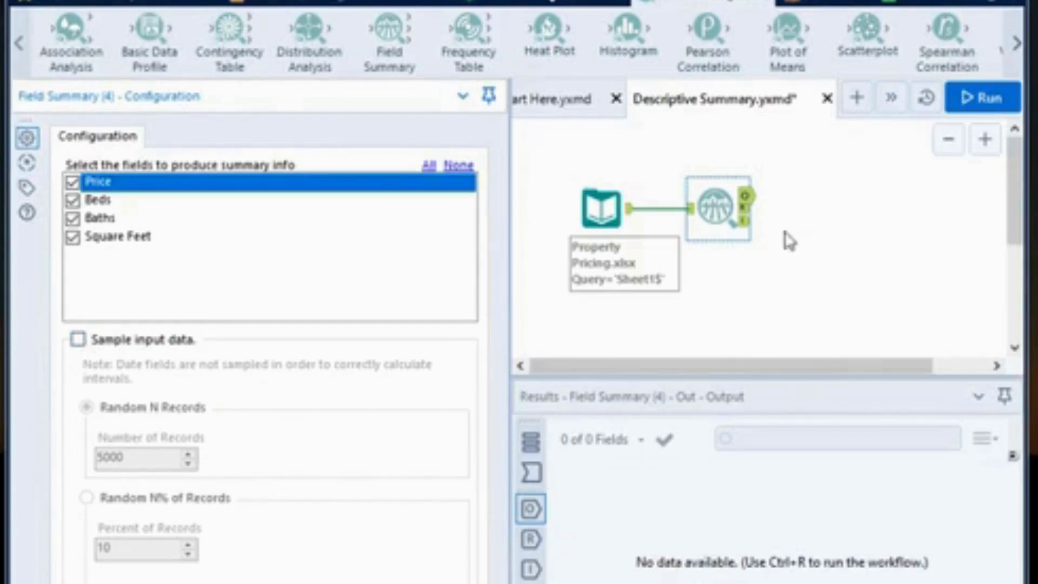
# Run the Descriptive Summary workflow and examine the Field Summary output's statistics for each field.
pyautogui.click(978, 107)
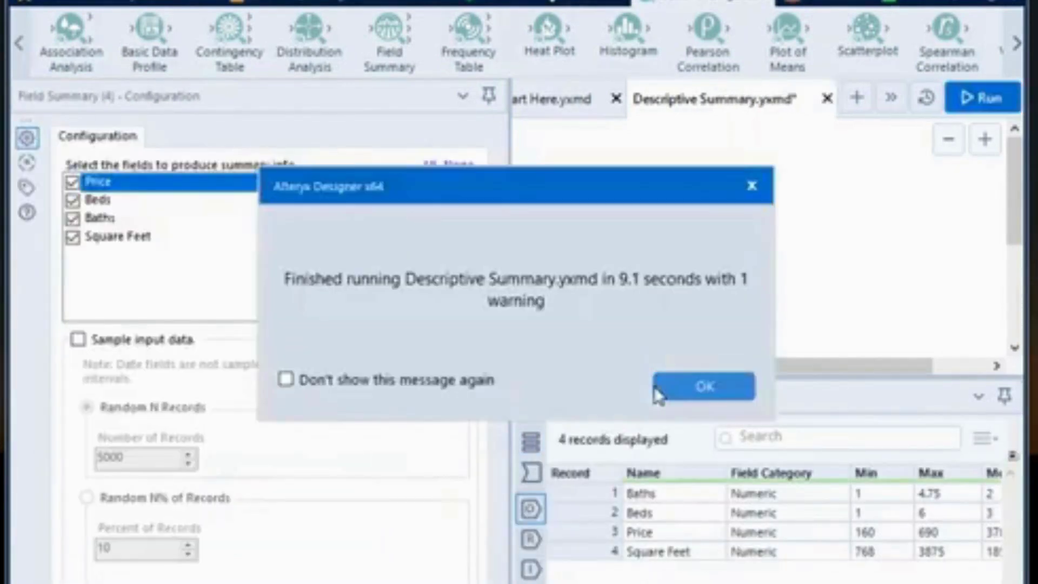
pyautogui.click(687, 386)
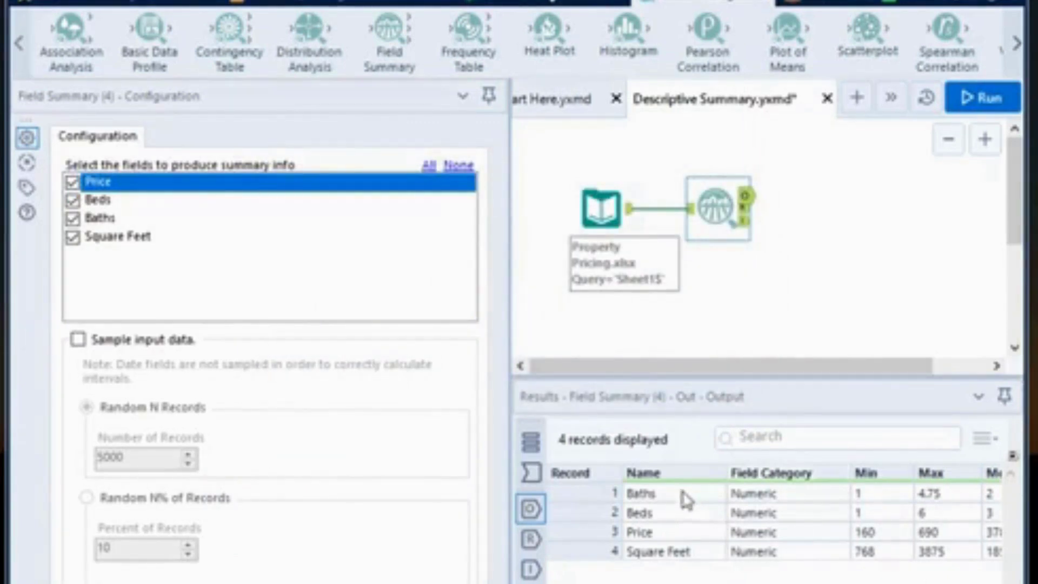
pyautogui.click(773, 495)
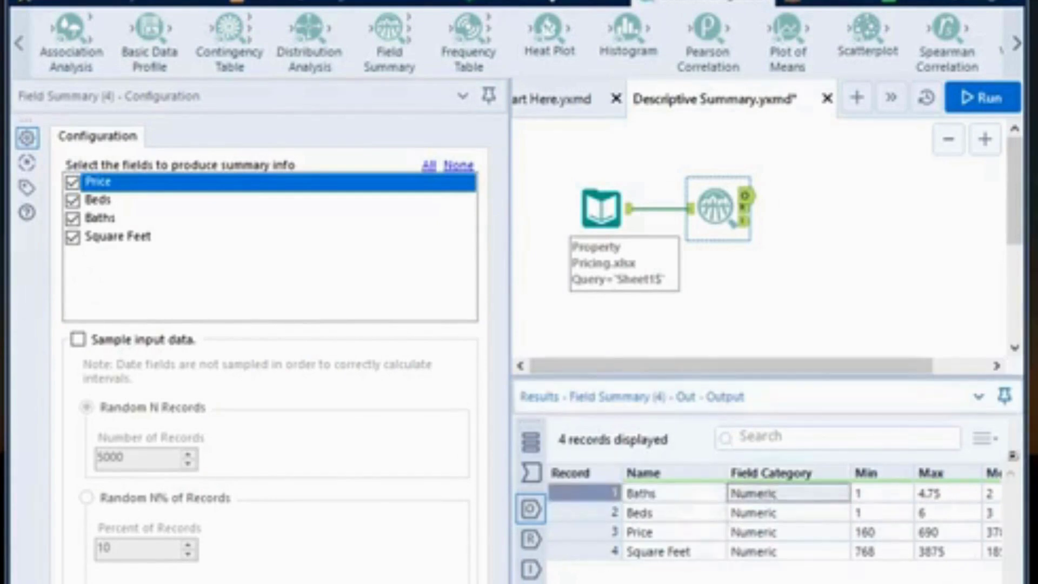
pyautogui.hscroll(1, 775, 512)
pyautogui.hscroll(1, 775, 513)
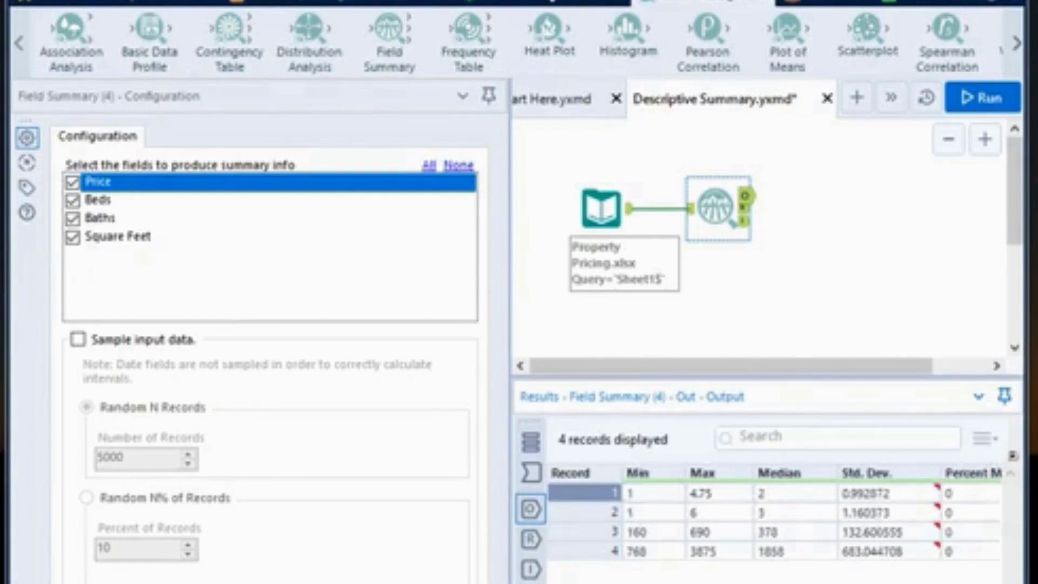
pyautogui.hscroll(1, 776, 513)
pyautogui.hscroll(1, 776, 512)
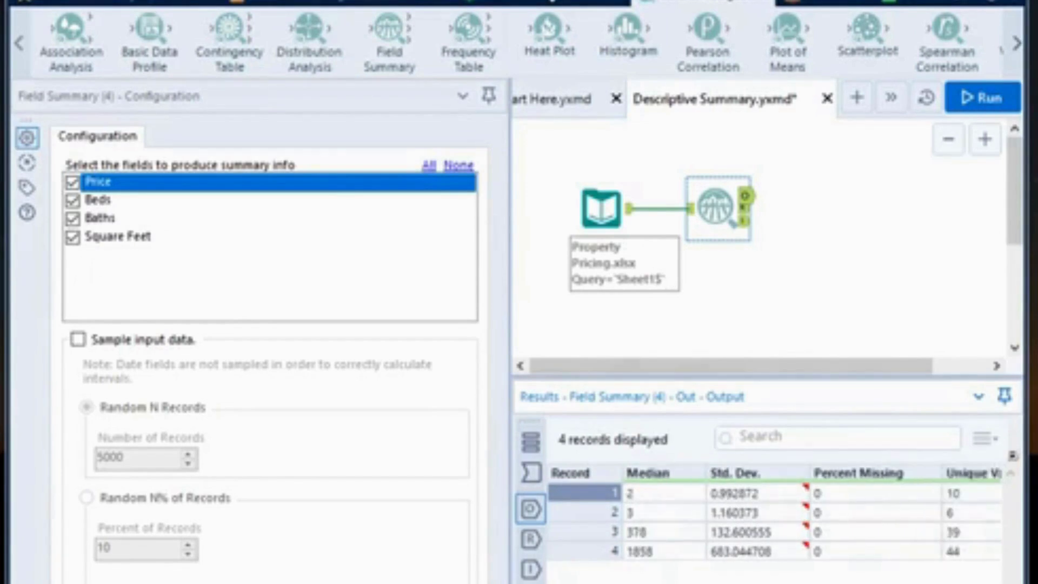
# Examine the remaining Field Summary output columns, from Std. Dev., Unique Values and Mean through Remarks, value counts and dates.
pyautogui.hscroll(1, 775, 512)
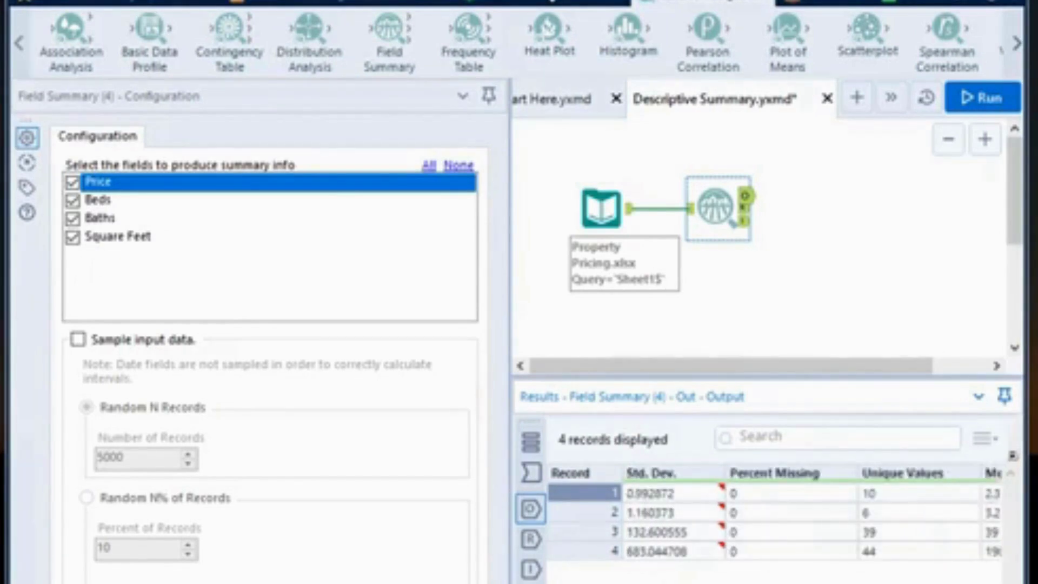
pyautogui.hscroll(1, 775, 512)
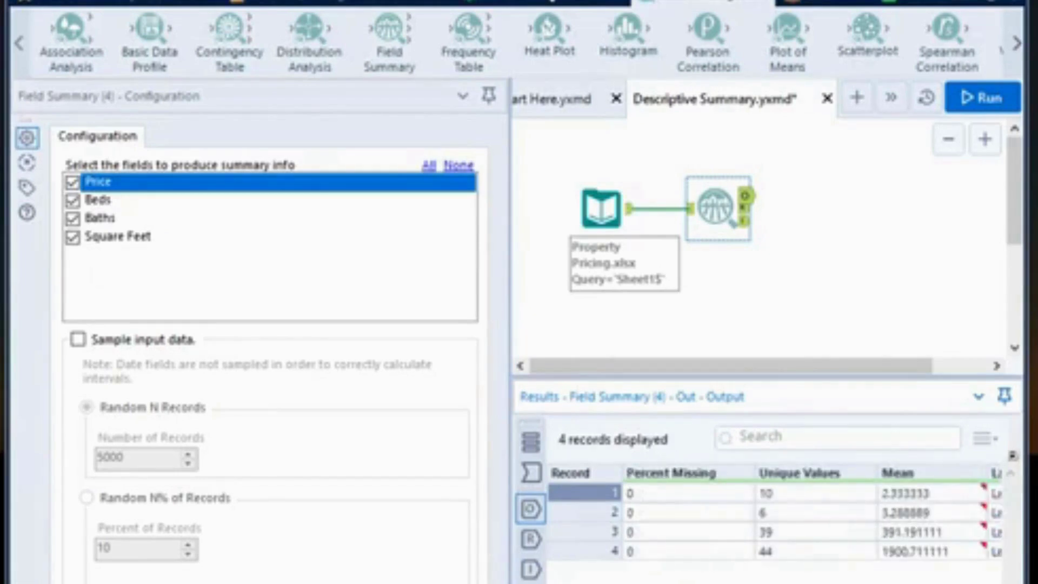
pyautogui.hscroll(1, 776, 513)
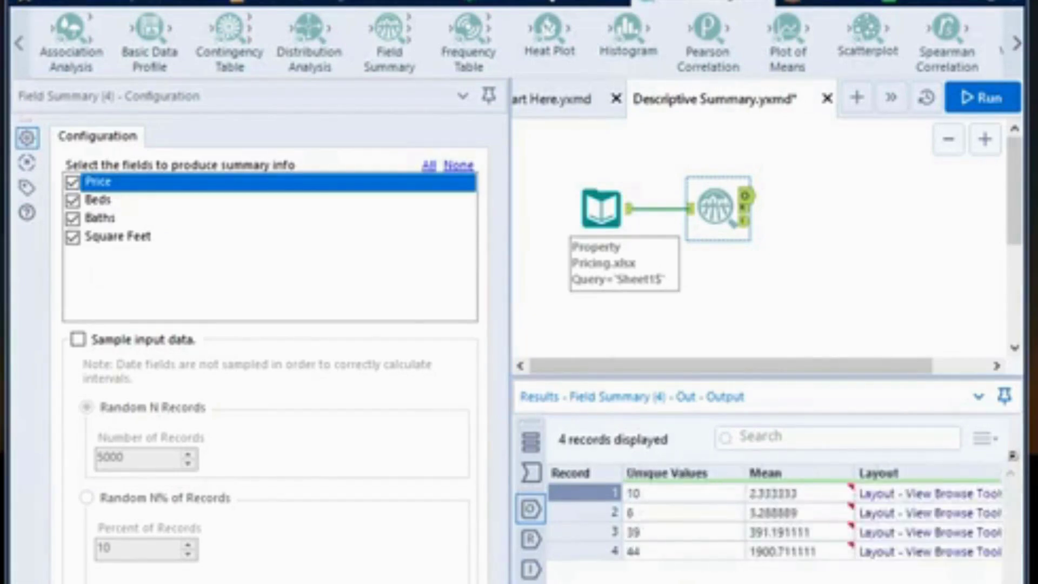
pyautogui.hscroll(1, 776, 513)
pyautogui.hscroll(2, 775, 512)
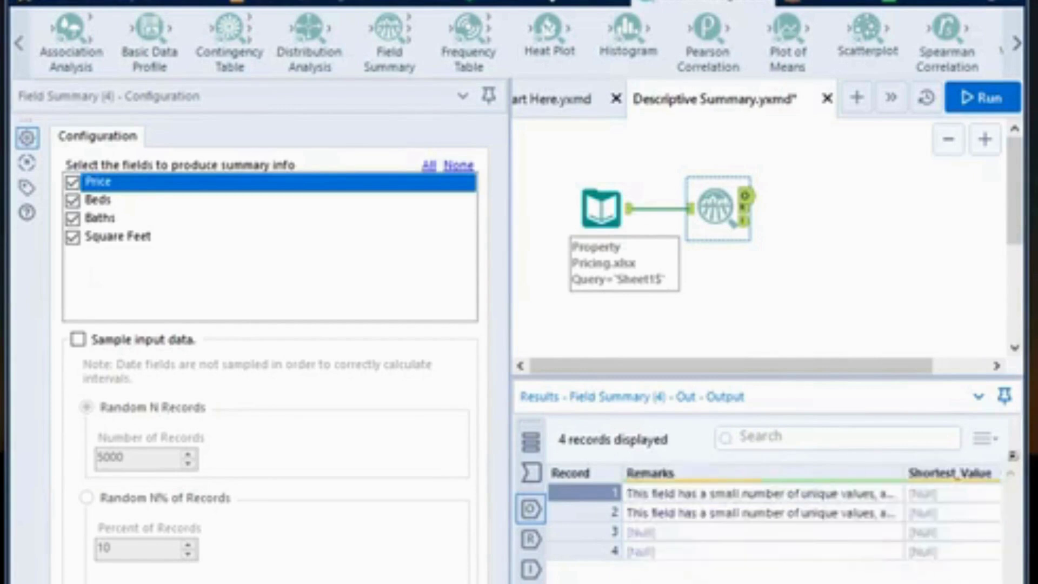
pyautogui.hscroll(2, 776, 512)
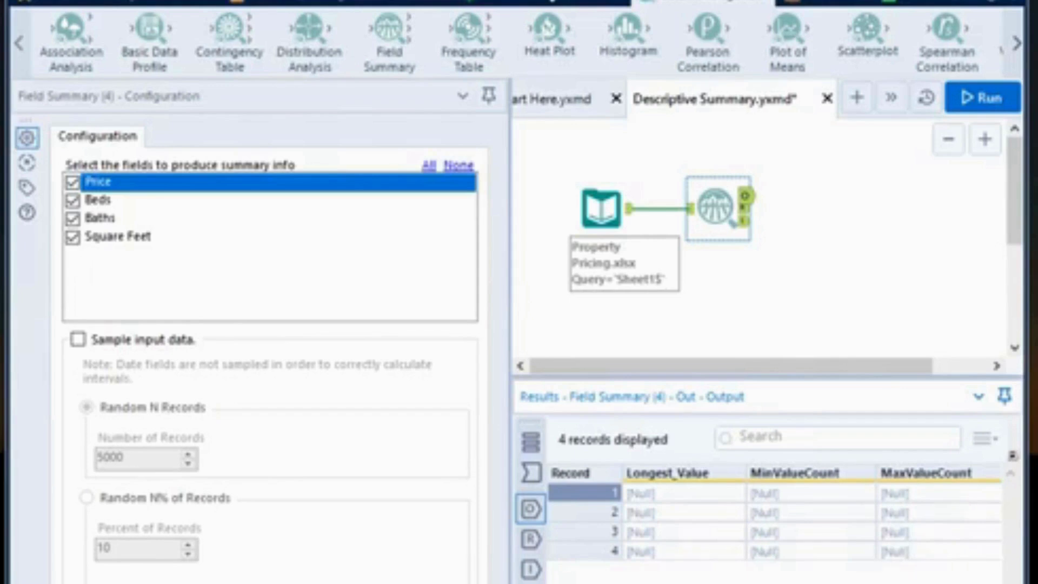
pyautogui.hscroll(2, 811, 512)
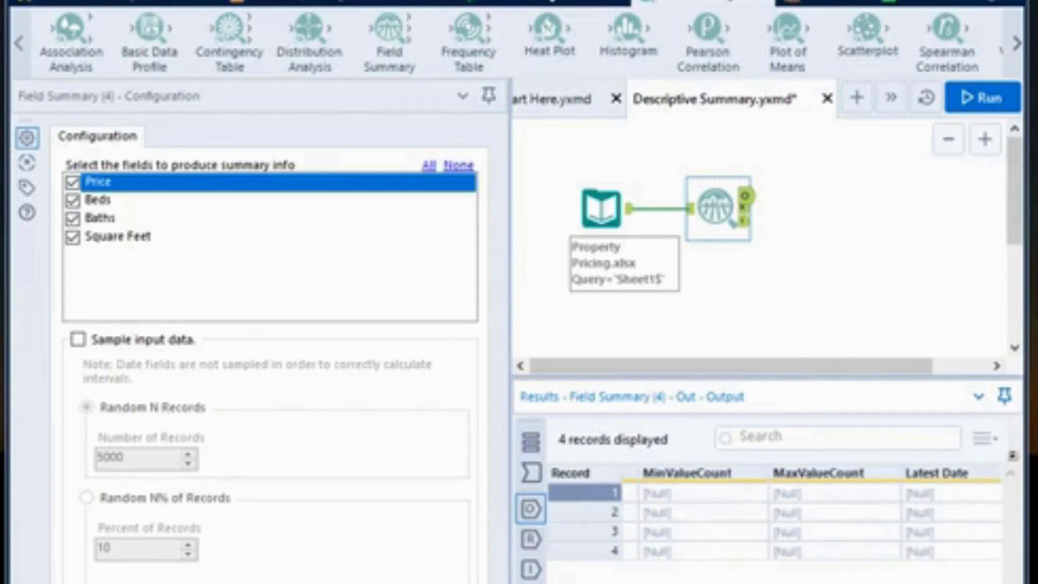
pyautogui.hscroll(2, 811, 513)
pyautogui.hscroll(-4, 811, 513)
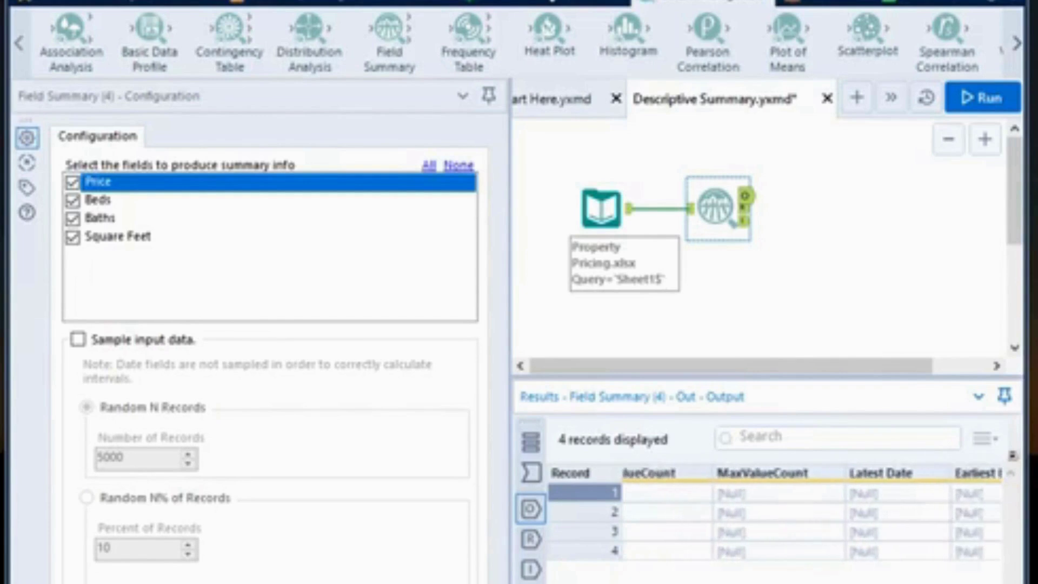
pyautogui.hscroll(-2, 811, 513)
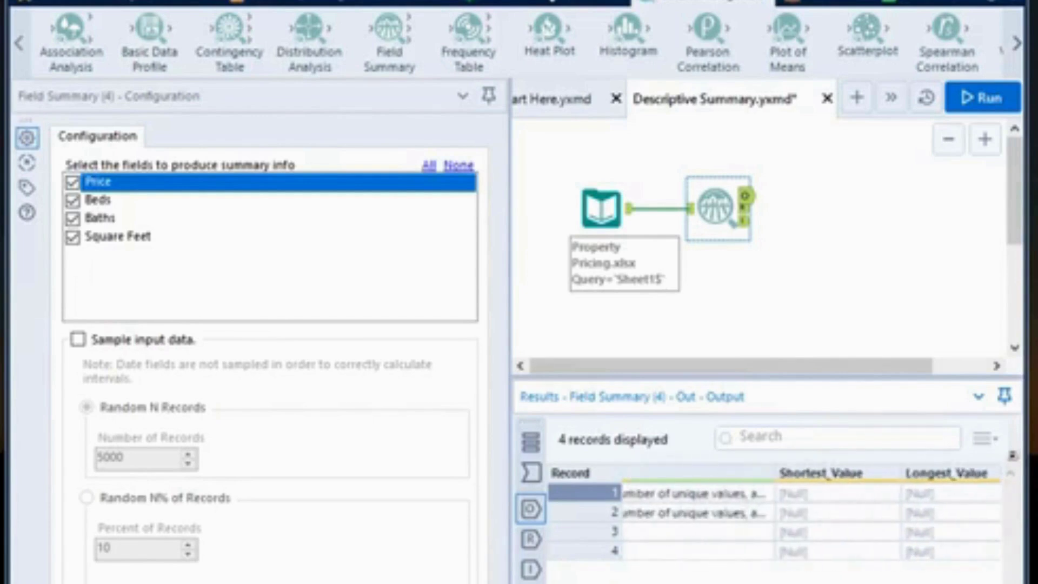
pyautogui.hscroll(-6, 811, 513)
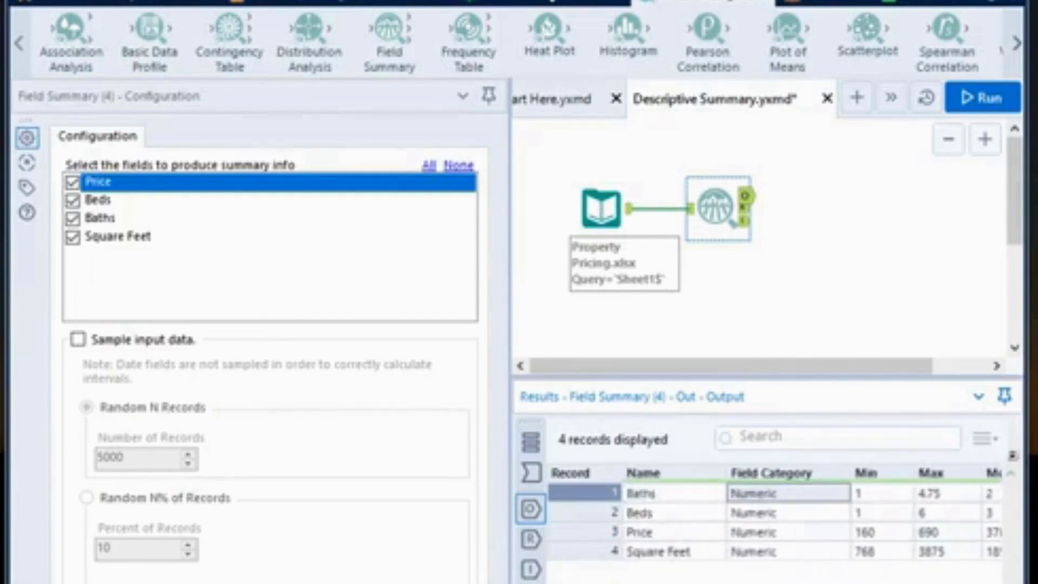
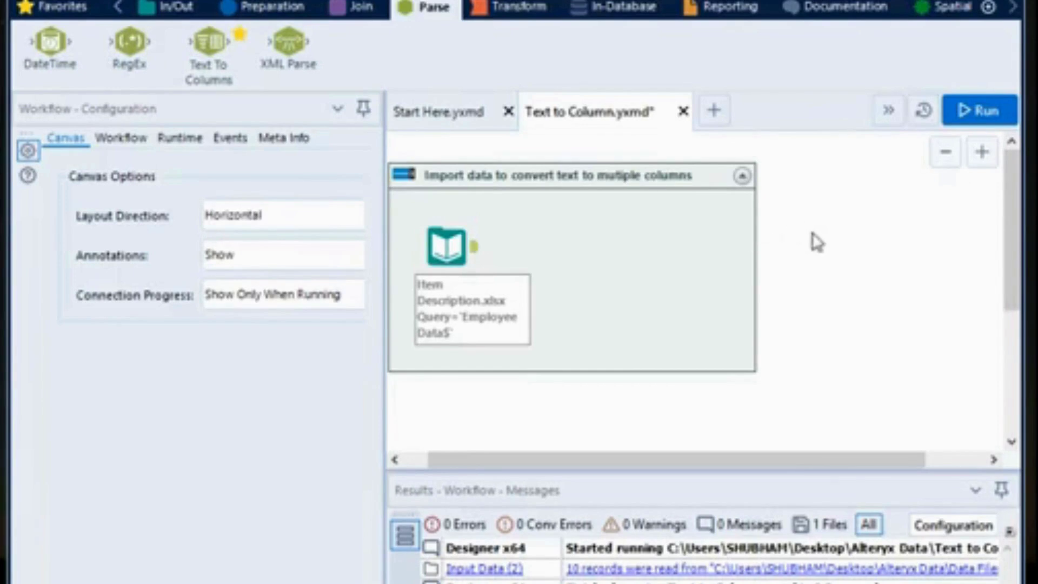
# Add a Text To Columns tool connected to the Item Description.xlsx input and choose Items as the column to split.
pyautogui.click(446, 246)
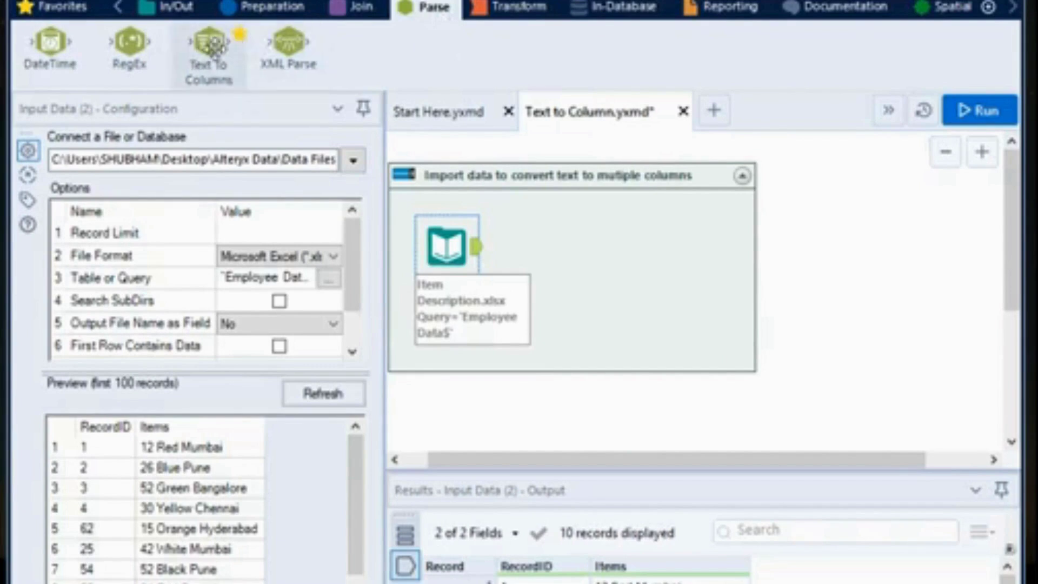
pyautogui.moveTo(214, 49); pyautogui.dragTo(579, 238)
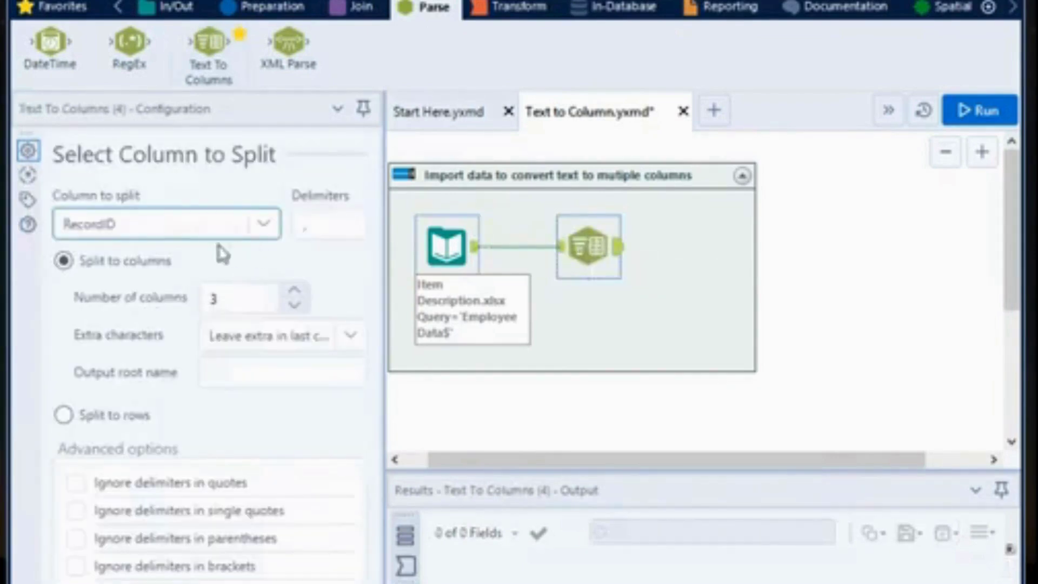
pyautogui.click(266, 226)
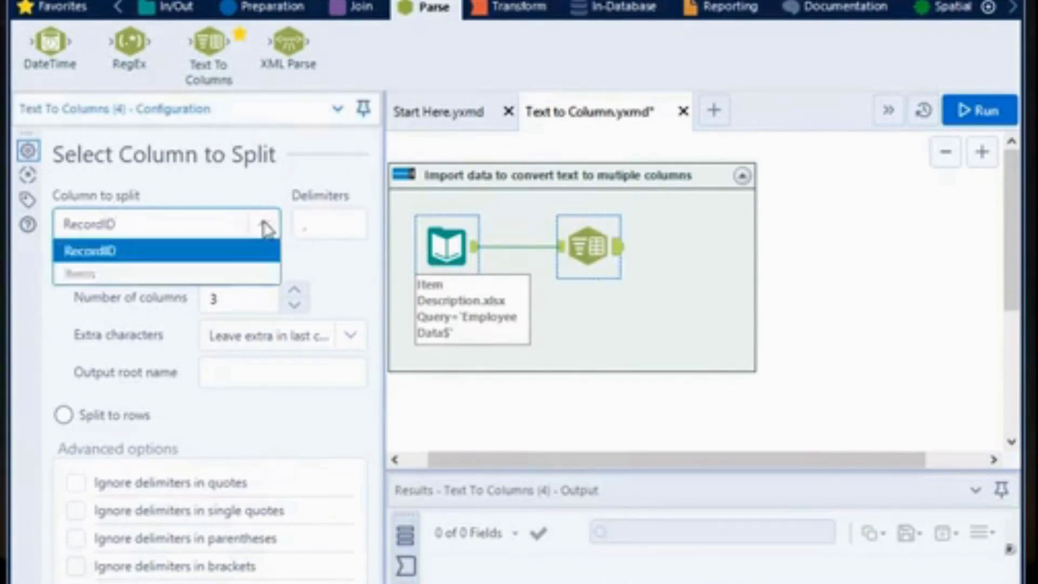
pyautogui.click(176, 276)
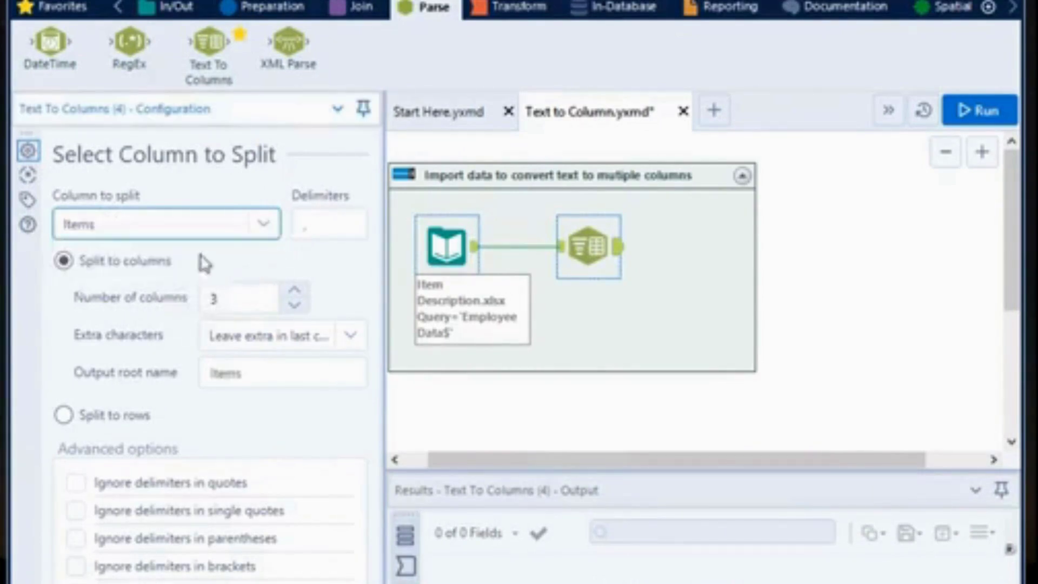
# Set the split delimiter to \s with 3 output columns, keeping extra characters in the last column.
pyautogui.click(311, 226)
pyautogui.write(',')
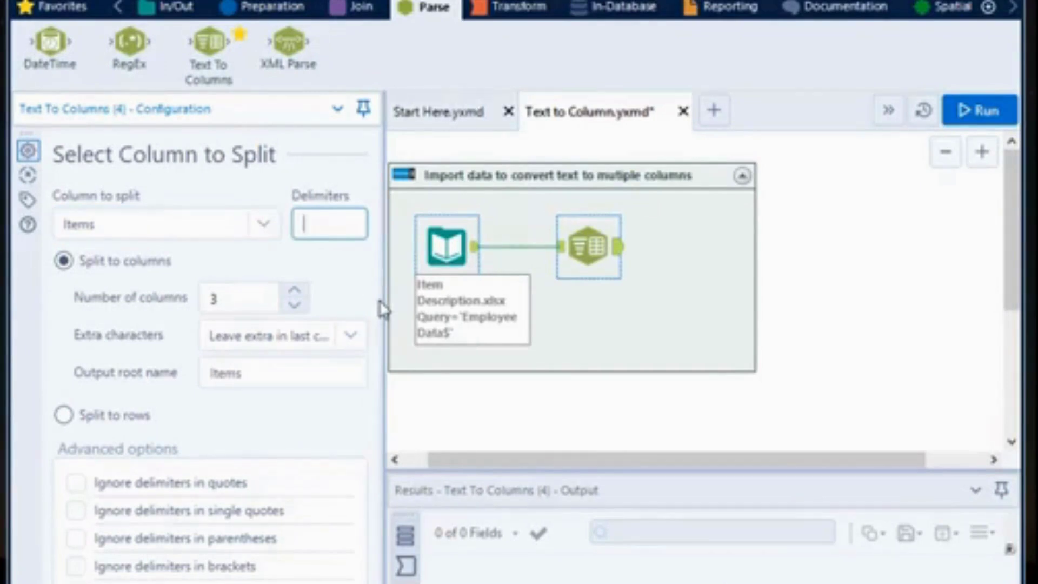
pyautogui.write('\\s')
pyautogui.click(227, 308)
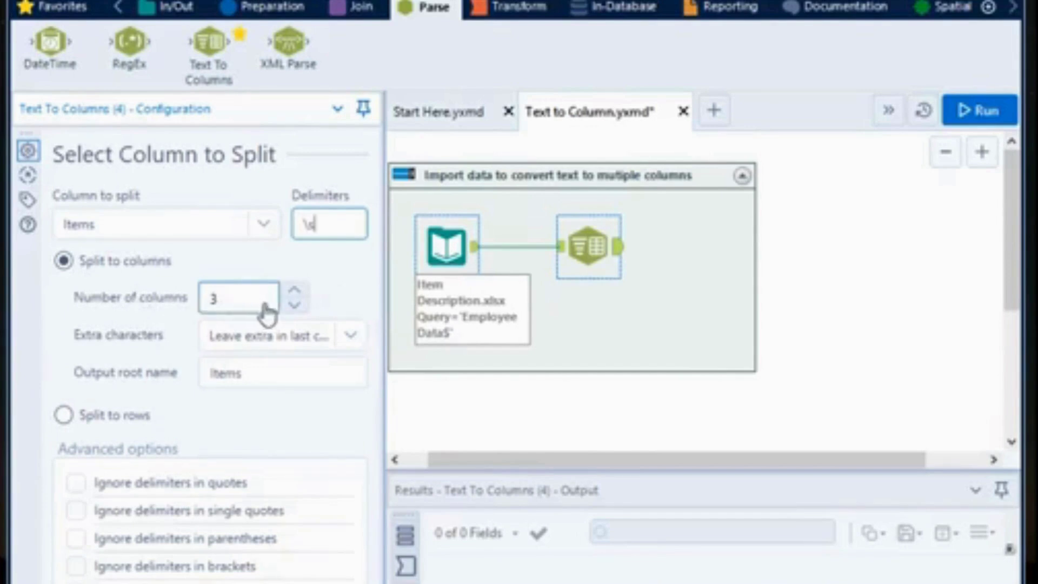
pyautogui.click(351, 336)
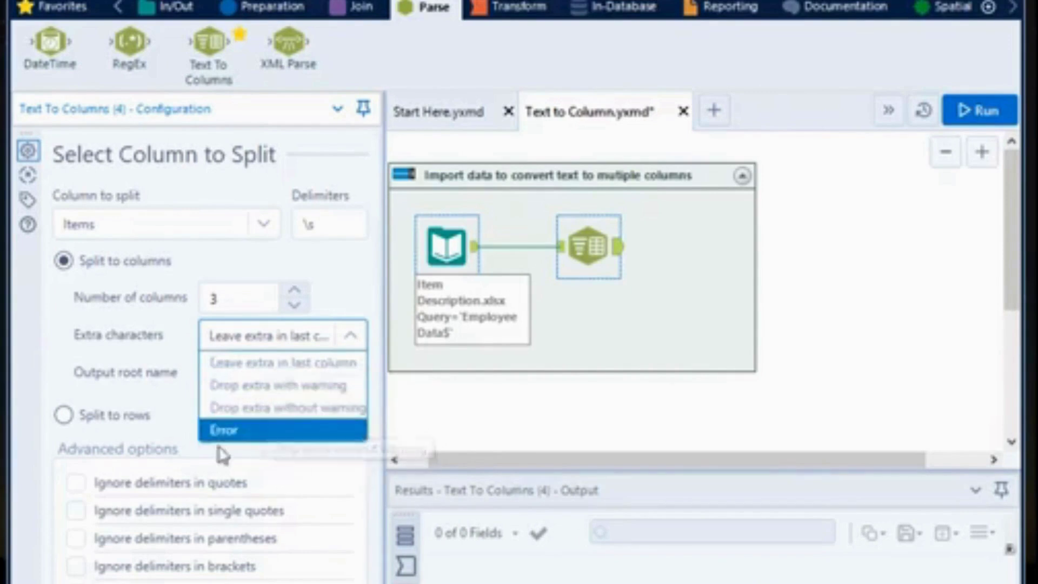
pyautogui.click(359, 274)
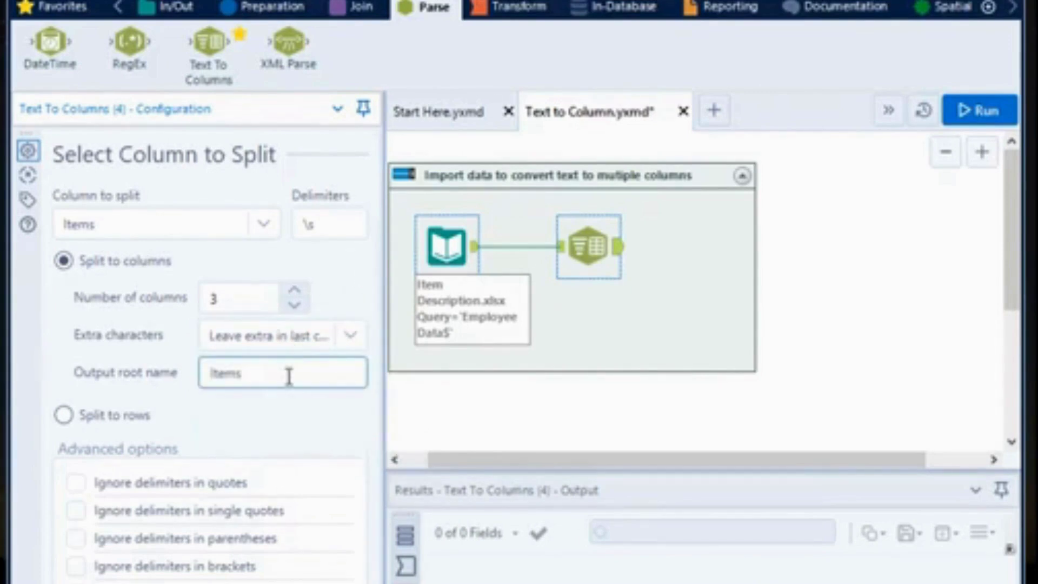
# Set the output root name of the split columns to Item_Attribute.
pyautogui.press('BackSpace')
pyautogui.press('BackSpace')
pyautogui.press('BackSpace')
pyautogui.write('Produc')
pyautogui.press('BackSpace')
pyautogui.press('BackSpace')
pyautogui.press('BackSpace')
pyautogui.press('BackSpace')
pyautogui.press('BackSpace')
pyautogui.press('BackSpace')
pyautogui.write('Item_Attribute')
pyautogui.click(304, 432)
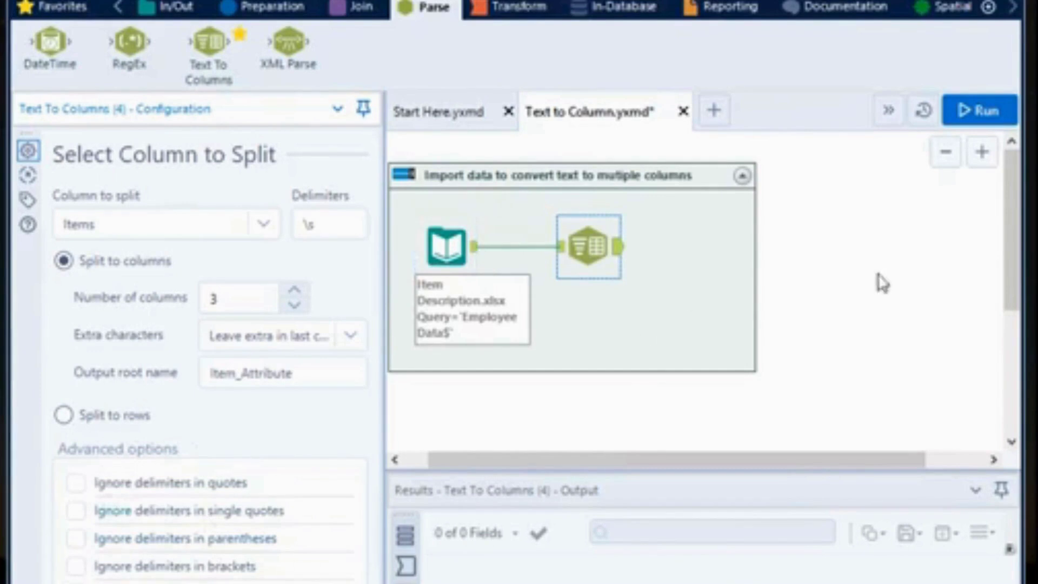
# Run the Text to Column workflow and enlarge the results area to review the split Item_Attribute columns.
pyautogui.click(993, 108)
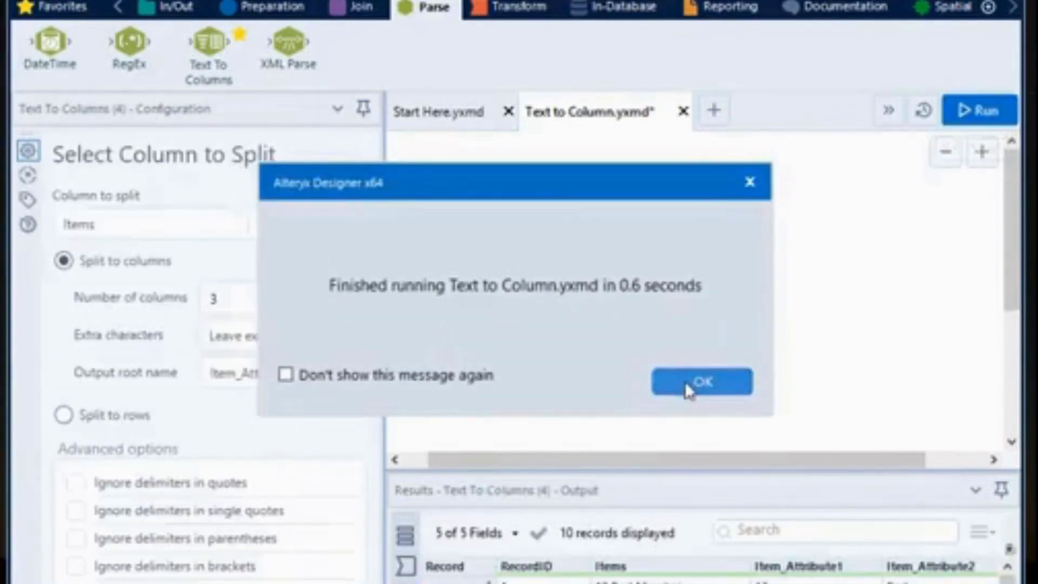
pyautogui.click(687, 383)
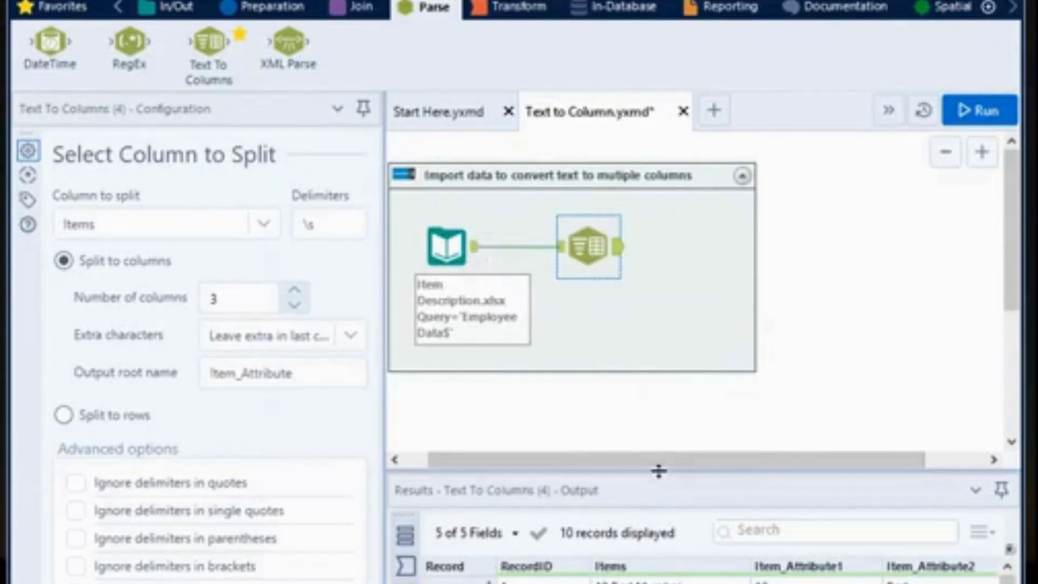
pyautogui.moveTo(659, 469); pyautogui.dragTo(663, 407)
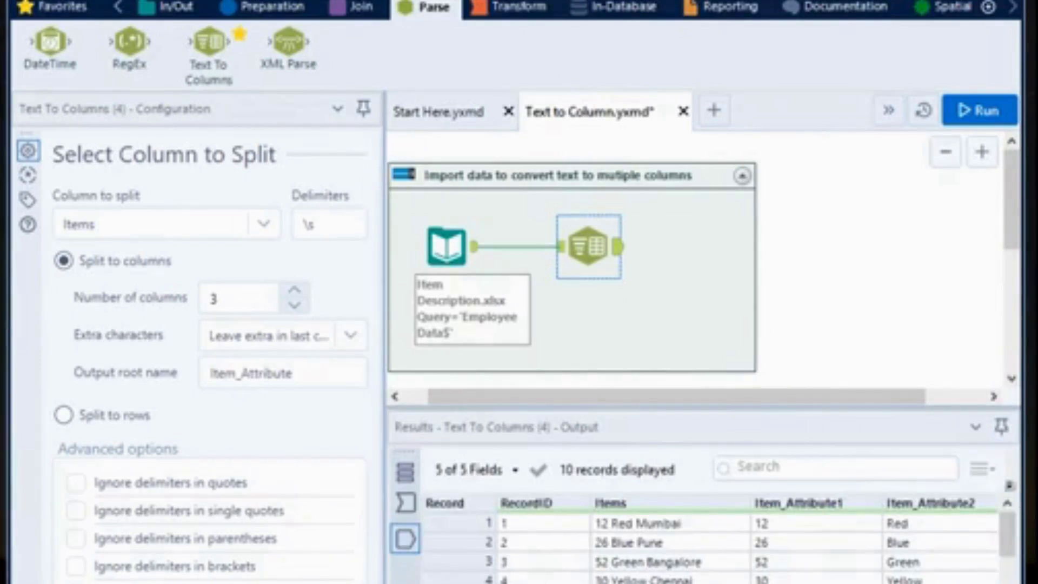
pyautogui.moveTo(662, 583); pyautogui.dragTo(766, 583)
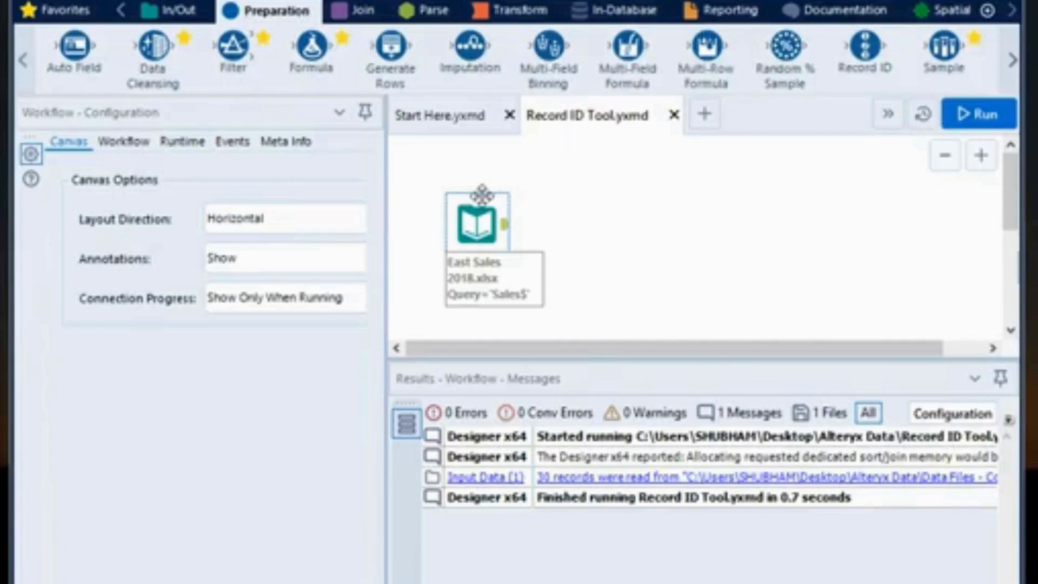
# Review the East Sales 2018.xlsx input records in Record ID Tool.yxmd and connect a Record ID tool to that input.
pyautogui.click(476, 223)
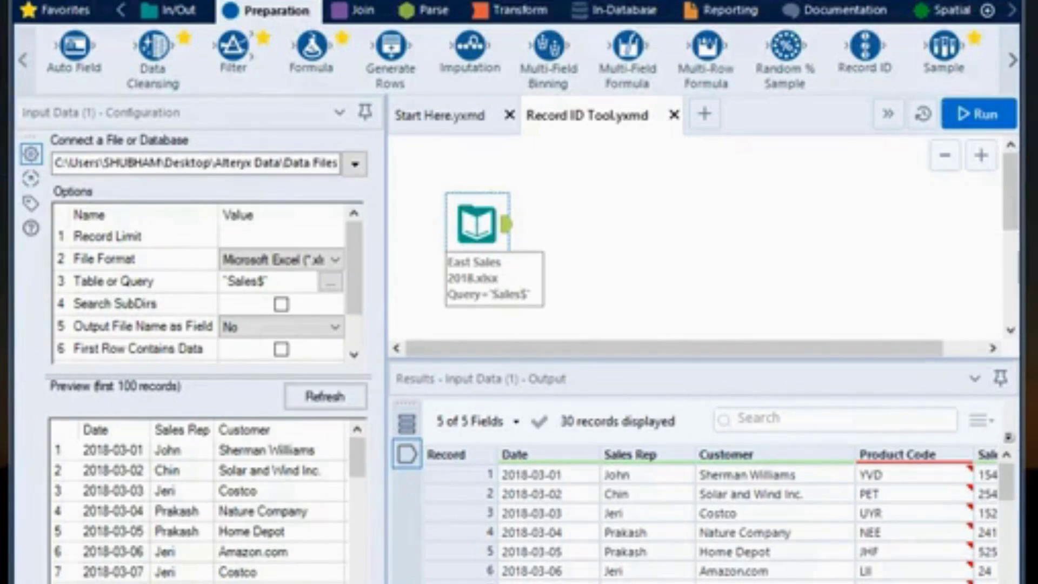
pyautogui.hscroll(2, 711, 517)
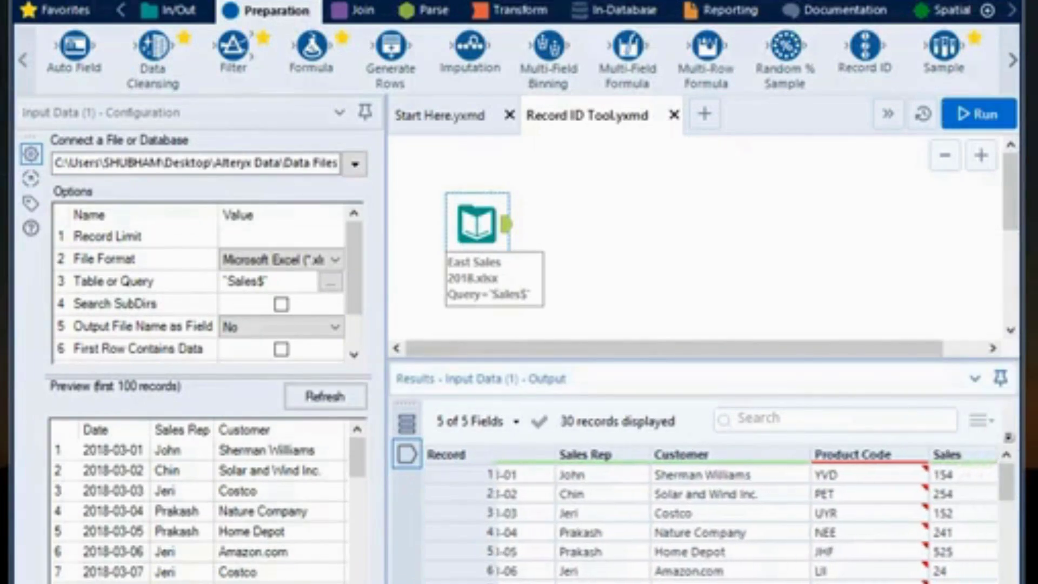
pyautogui.hscroll(-2, 622, 452)
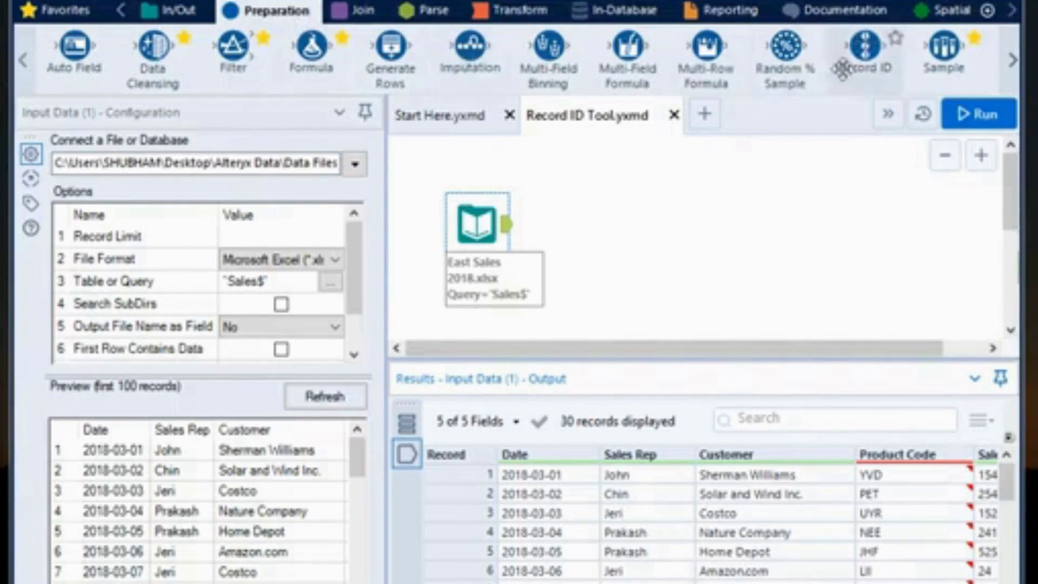
pyautogui.moveTo(857, 60); pyautogui.dragTo(604, 225)
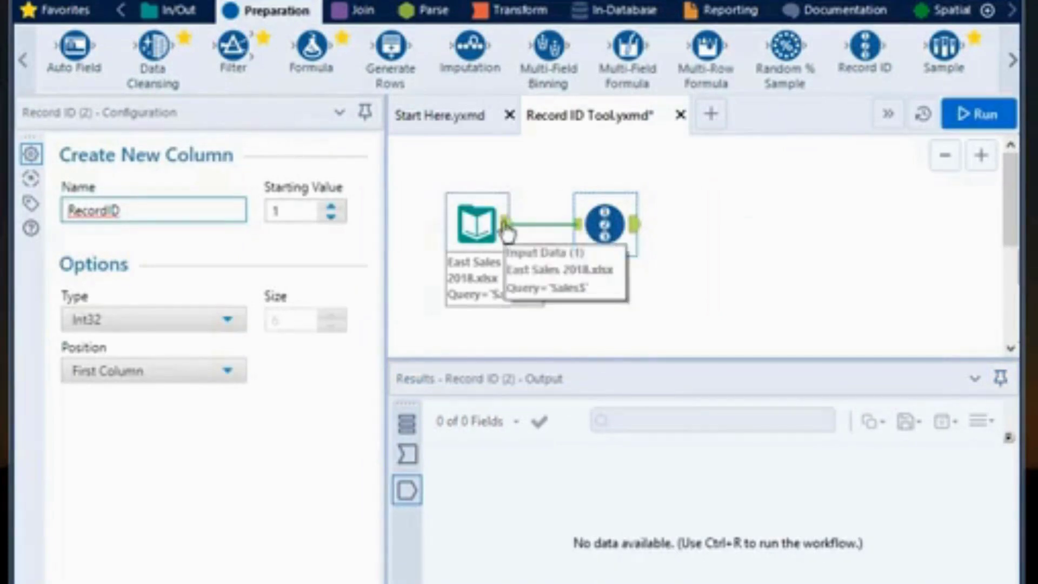
# Name the Record ID tool's new column Row_Number, keeping the starting value at 1.
pyautogui.click(204, 211)
pyautogui.press('BackSpace')
pyautogui.press('BackSpace')
pyautogui.press('BackSpace')
pyautogui.press('BackSpace')
pyautogui.press('BackSpace')
pyautogui.press('BackSpace')
pyautogui.press('BackSpace')
pyautogui.press('BackSpace')
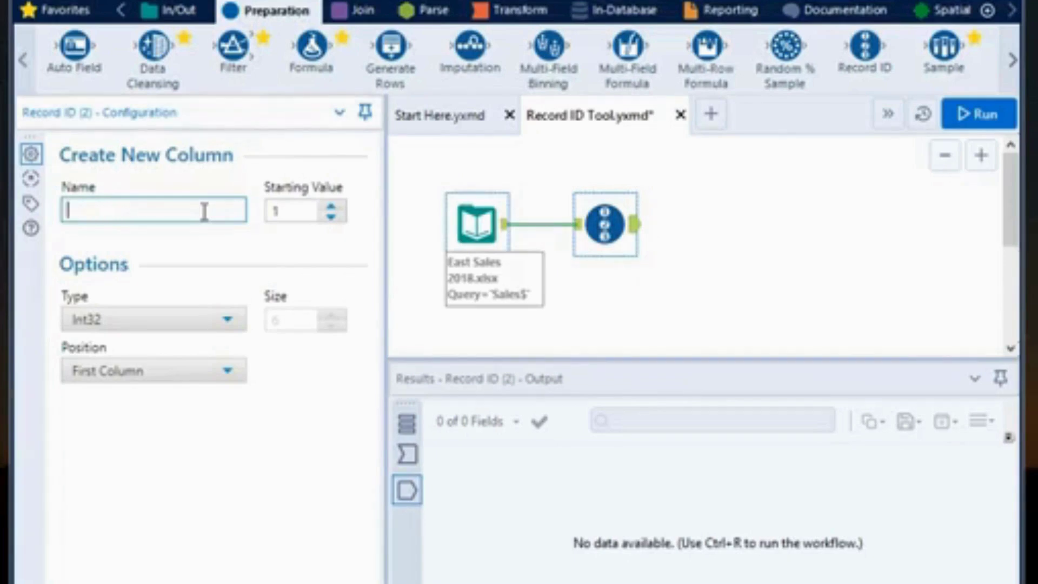
pyautogui.write('#')
pyautogui.write('ow')
pyautogui.write('_Numbe')
pyautogui.write('r')
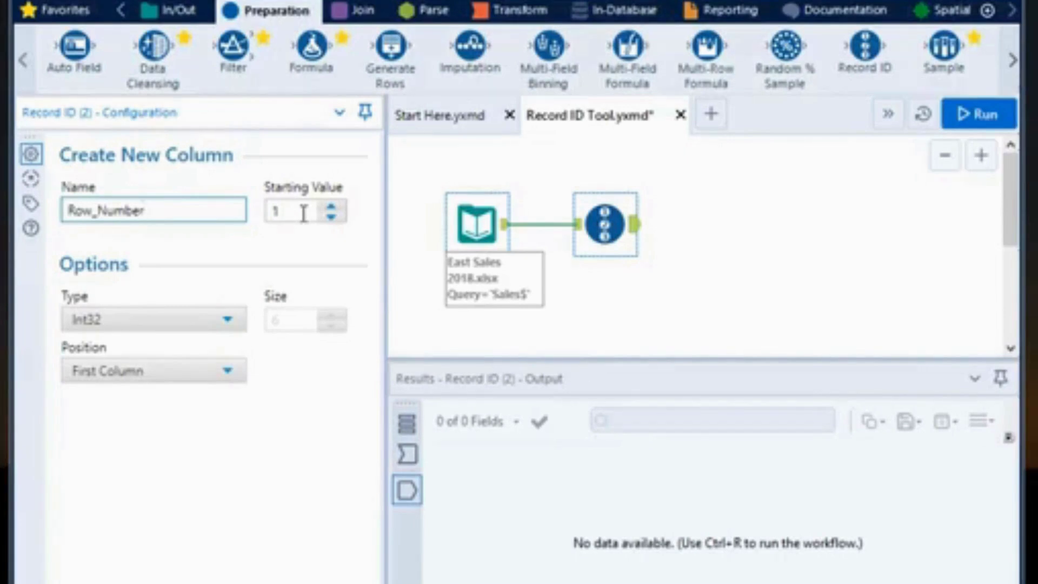
pyautogui.click(276, 248)
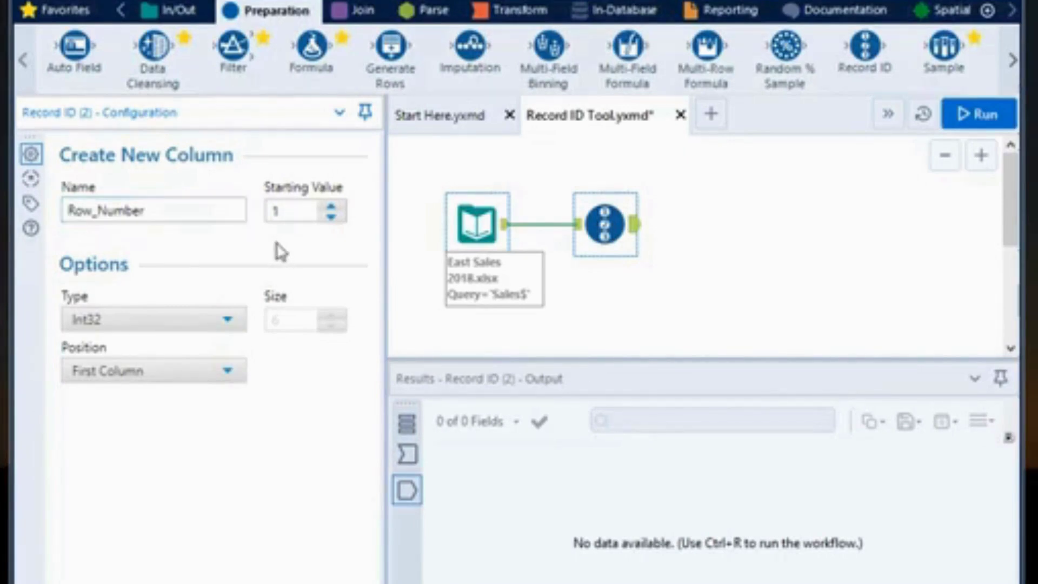
# Keep the Row_Number type as Int32 and its position as First Column, and run the Record ID workflow.
pyautogui.click(216, 322)
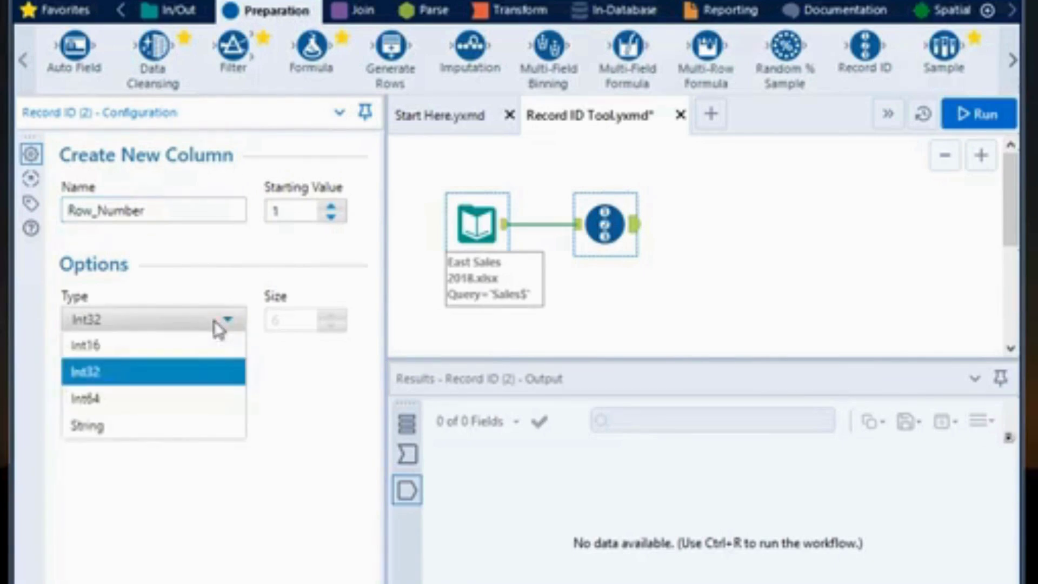
pyautogui.click(218, 328)
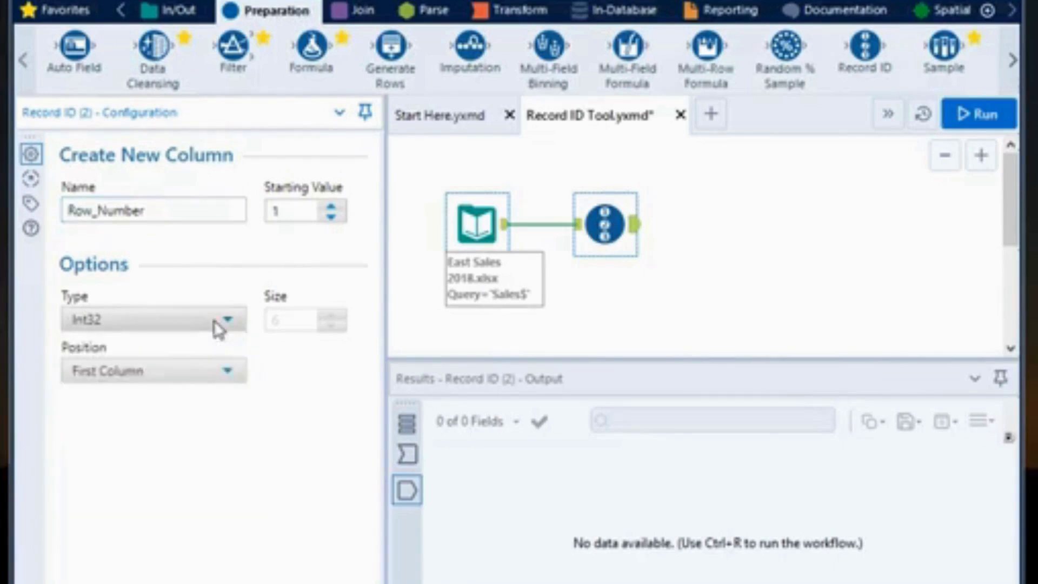
pyautogui.click(225, 385)
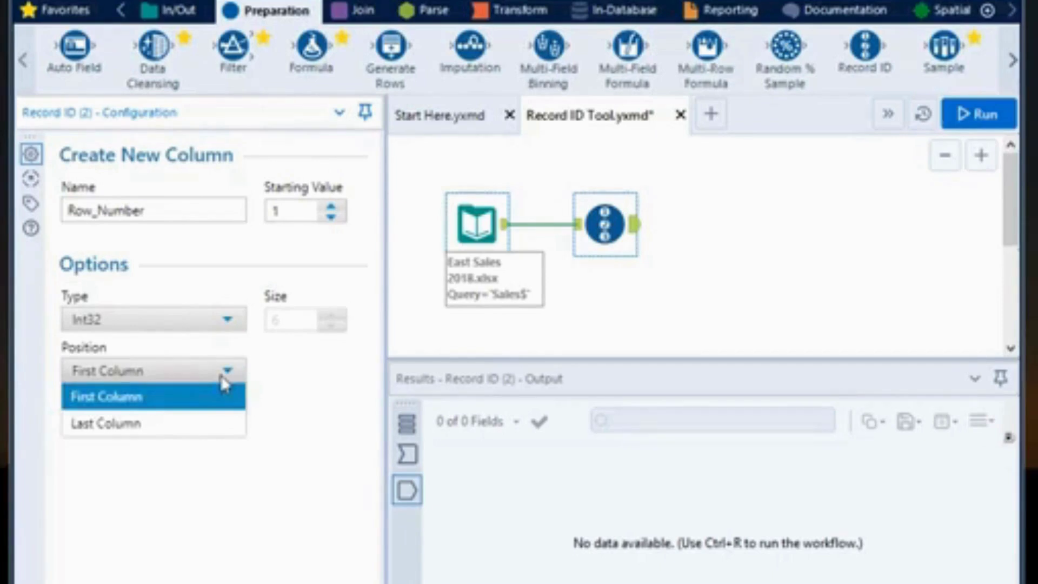
pyautogui.click(195, 401)
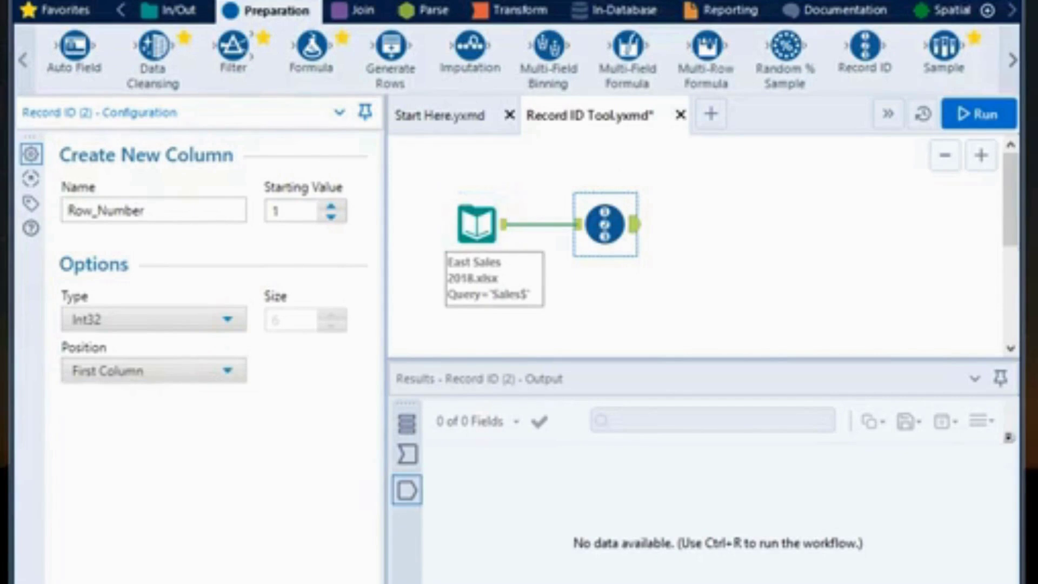
pyautogui.click(963, 116)
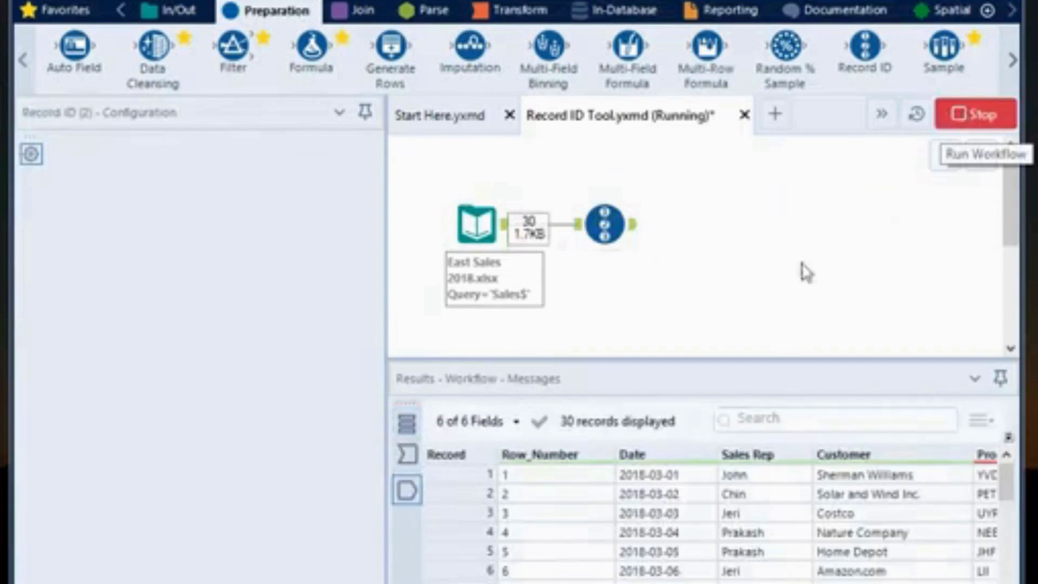
# Close the run completion message and examine the Row_Number column in the Record ID tool's output.
pyautogui.click(684, 384)
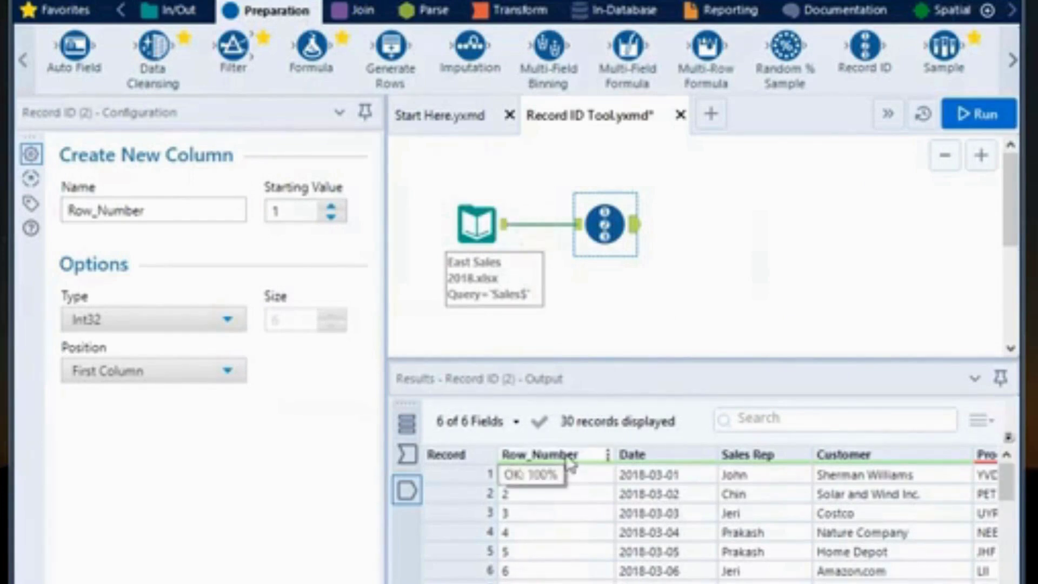
pyautogui.click(568, 458)
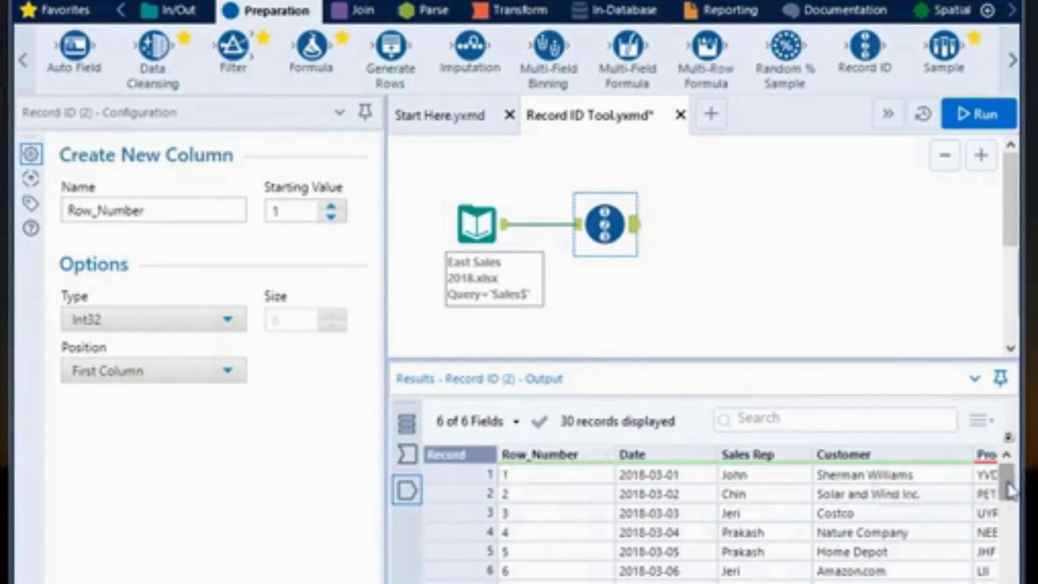
pyautogui.moveTo(1008, 489)
pyautogui.mouseDown()
pyautogui.moveTo(1009, 574)
pyautogui.moveTo(1008, 481)
pyautogui.mouseUp()
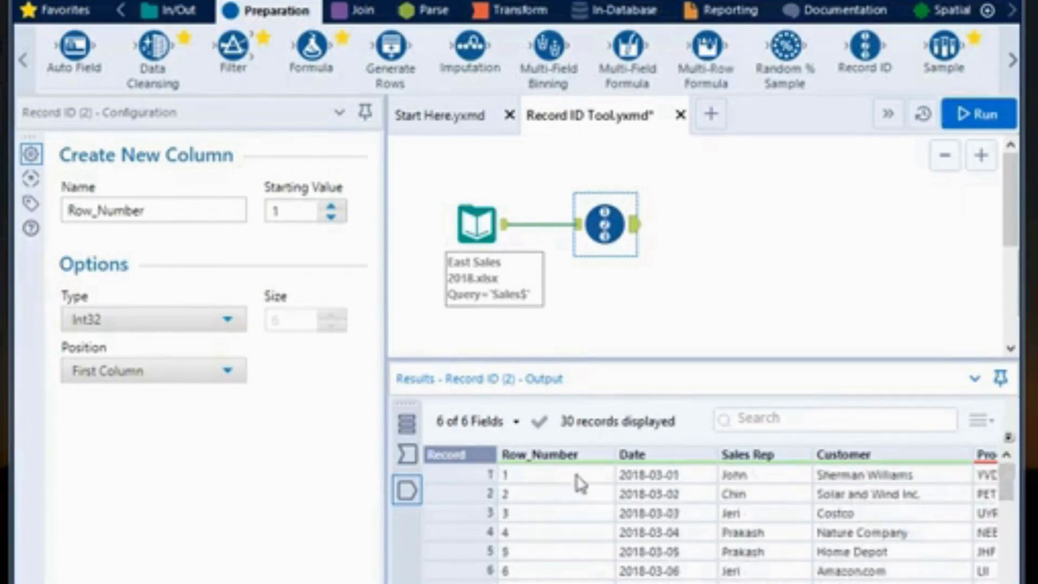
pyautogui.moveTo(543, 456)
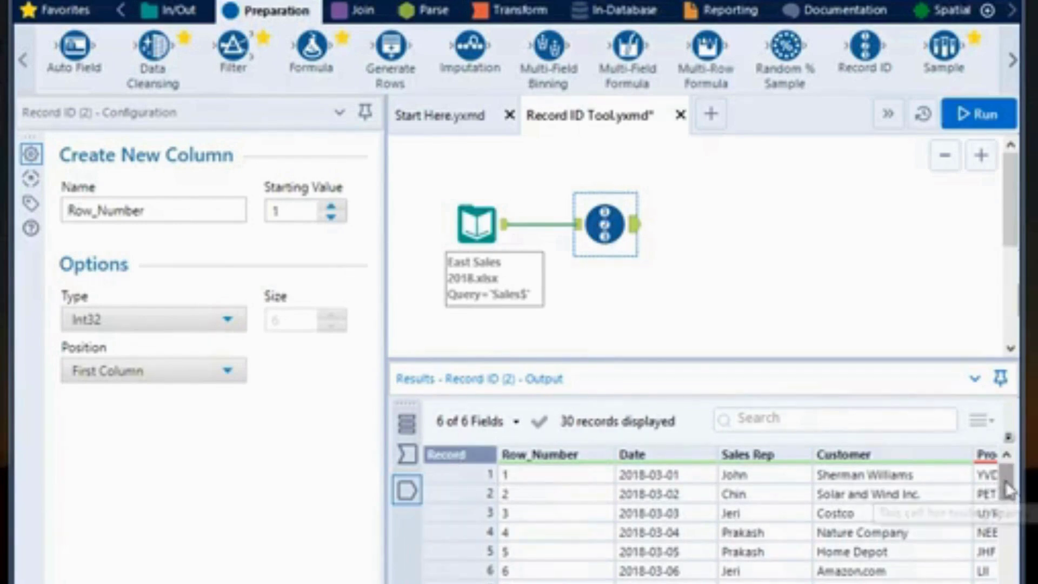
pyautogui.moveTo(1003, 481)
pyautogui.mouseDown()
pyautogui.moveTo(1004, 574)
pyautogui.moveTo(1004, 481)
pyautogui.mouseUp()
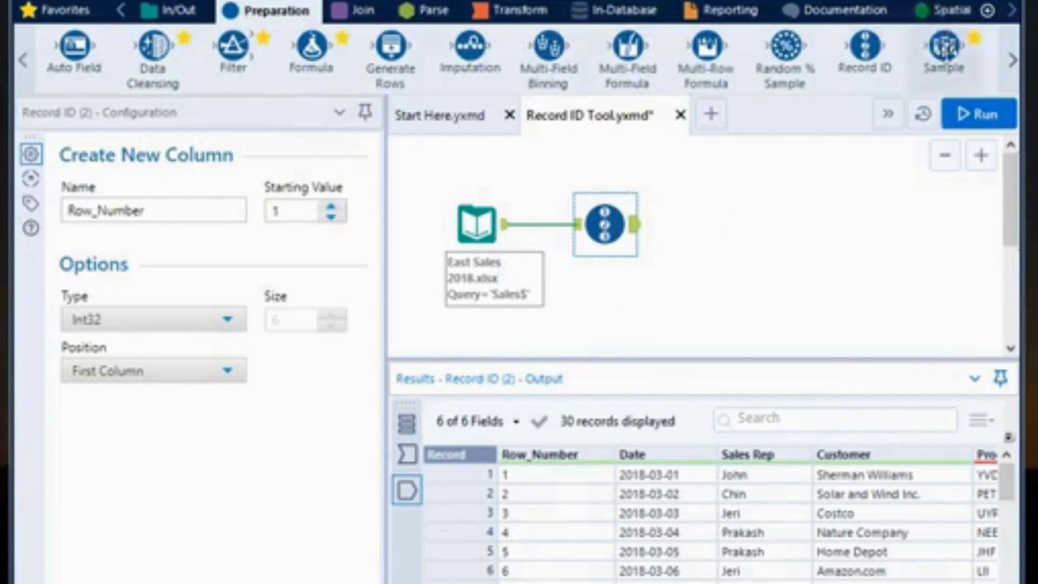
# Connect a Sample tool after the Record ID tool and set it to 1 of every N rows with N = 5.
pyautogui.moveTo(945, 48); pyautogui.dragTo(716, 229)
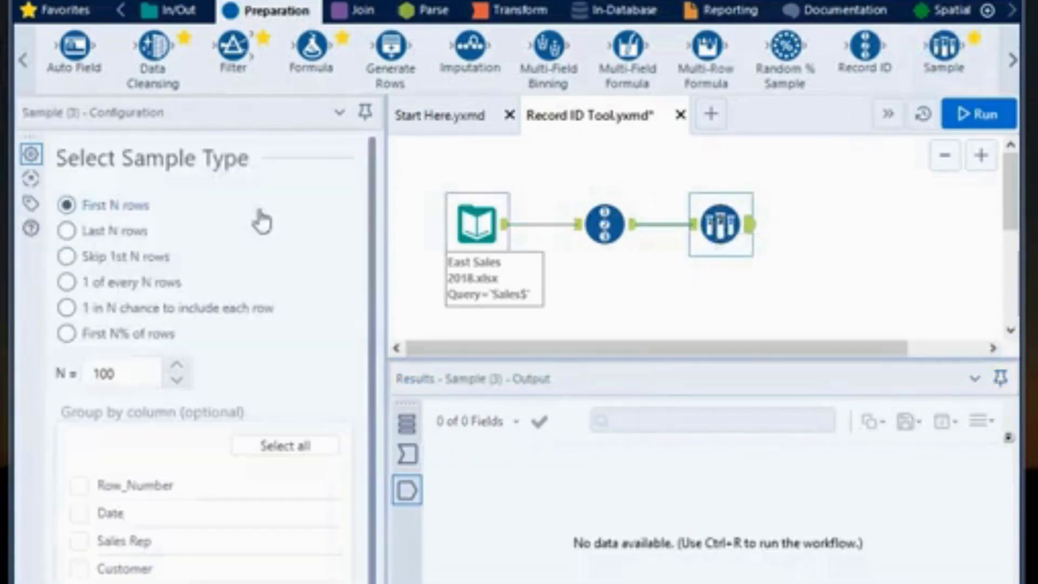
pyautogui.click(67, 286)
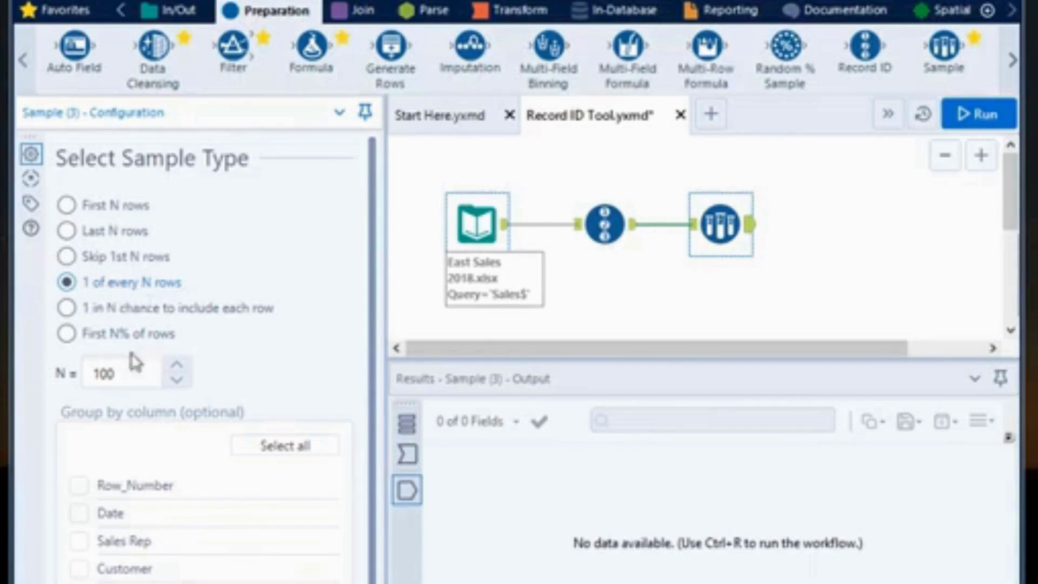
pyautogui.click(118, 378)
pyautogui.press('BackSpace')
pyautogui.press('BackSpace')
pyautogui.press('BackSpace')
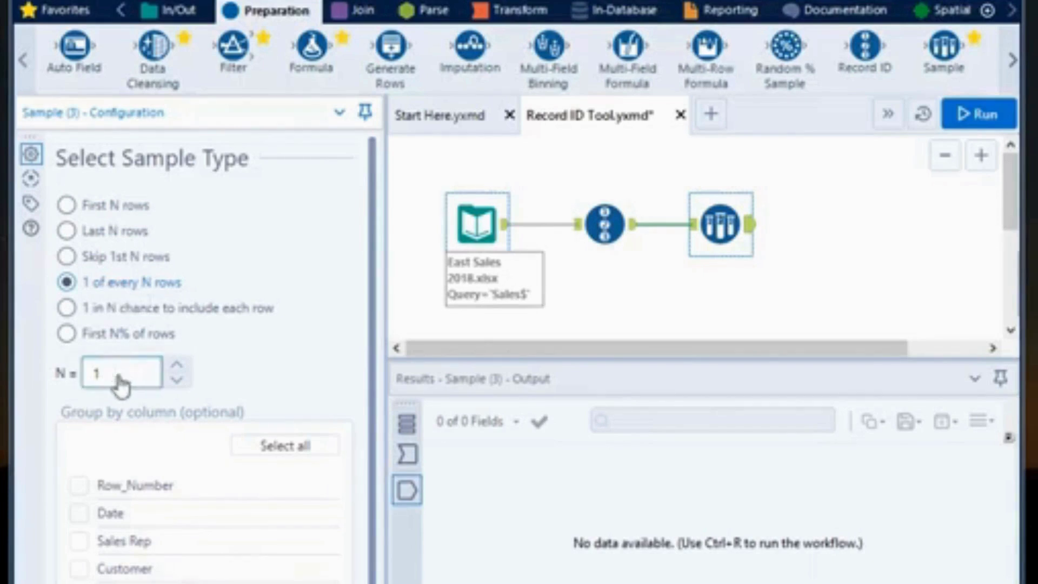
pyautogui.write('5')
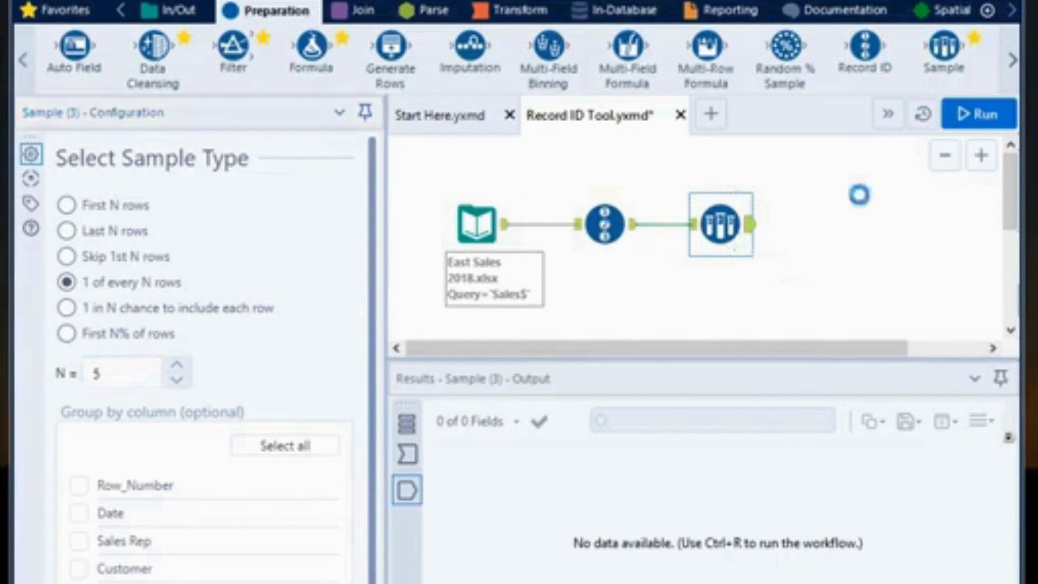
# Run the Record ID workflow, dismiss the completion message and open the Sample tool's output.
pyautogui.click(978, 115)
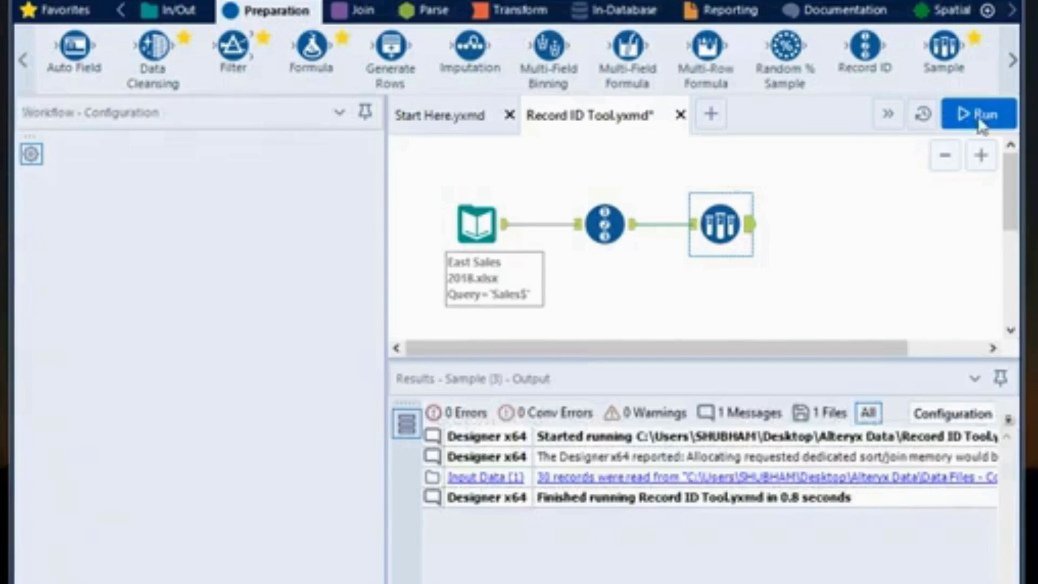
pyautogui.click(979, 123)
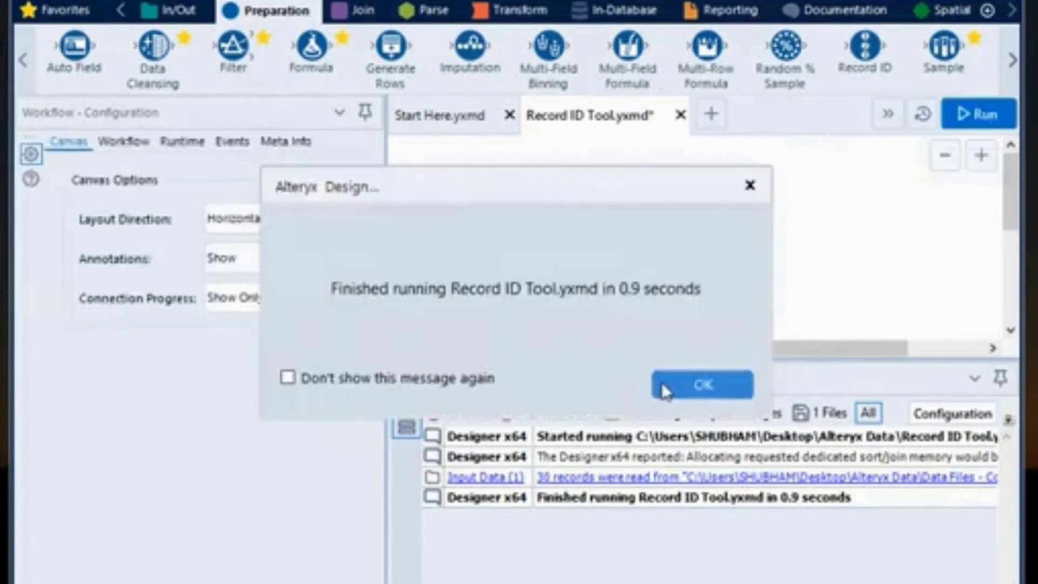
pyautogui.click(703, 384)
pyautogui.click(750, 229)
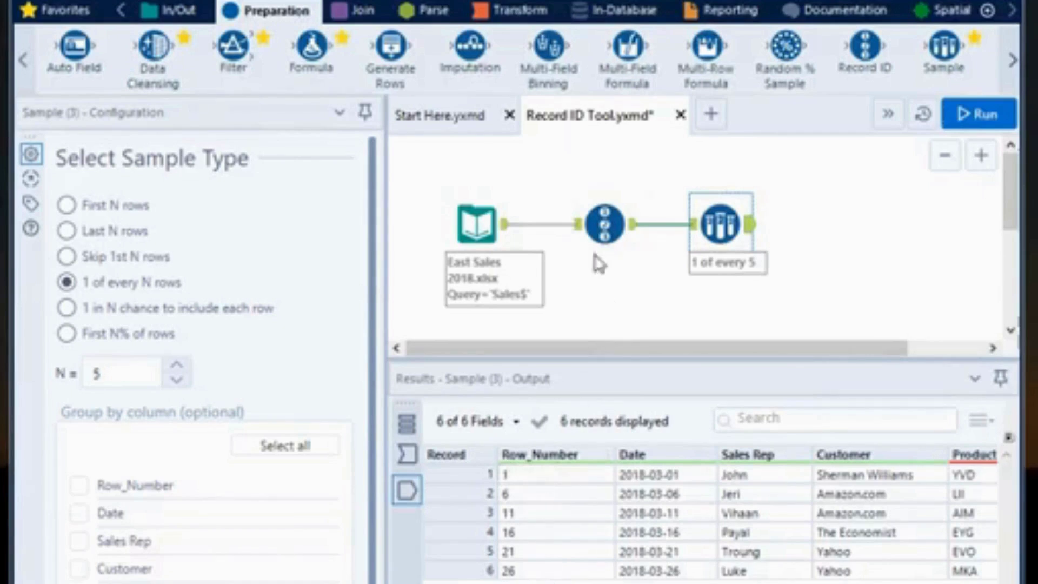
# Check the Row_Number values of the sampled records to see which rows the Sample tool kept.
pyautogui.click(574, 479)
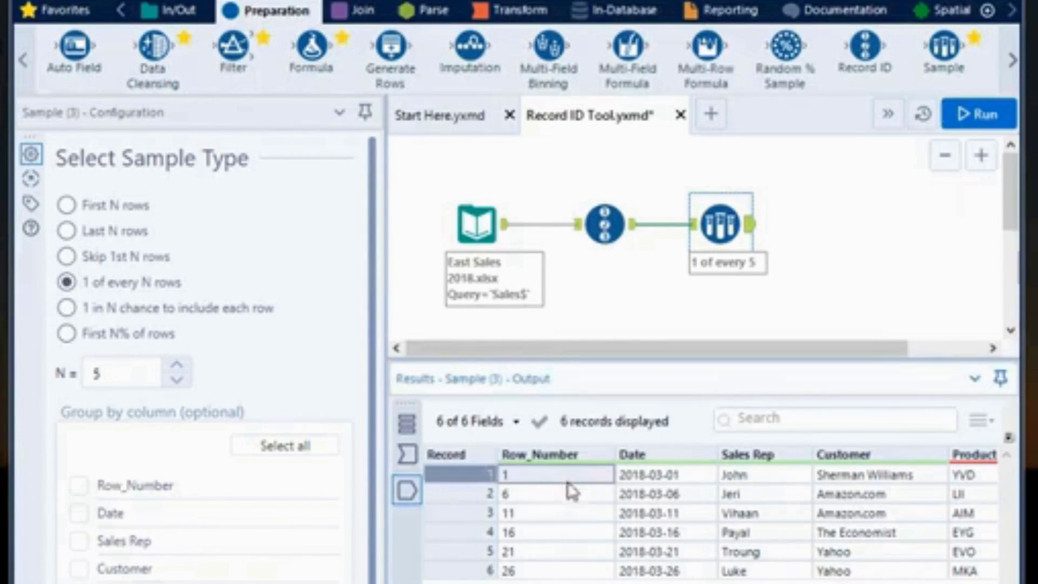
pyautogui.click(555, 497)
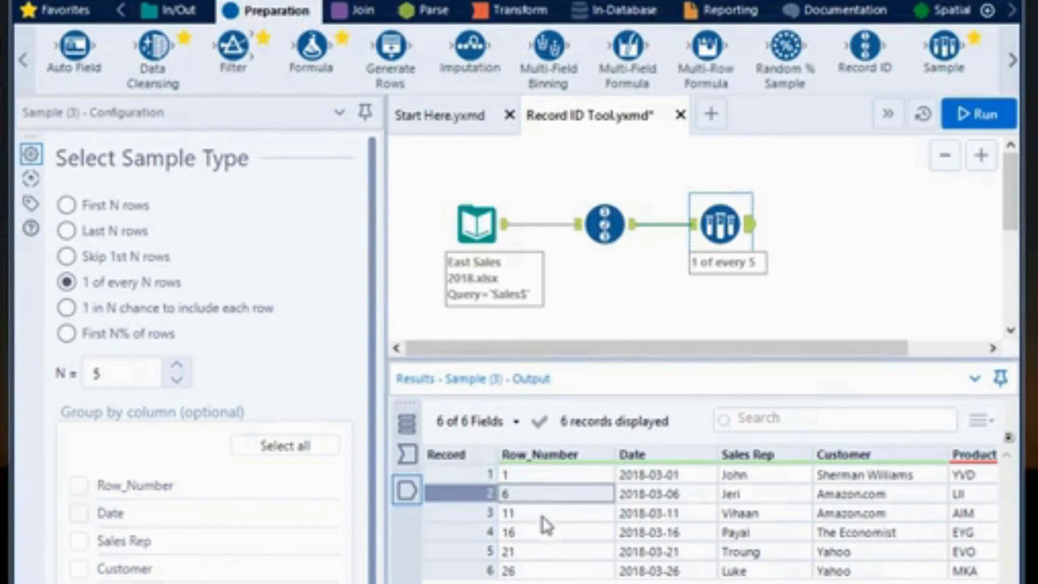
pyautogui.click(545, 521)
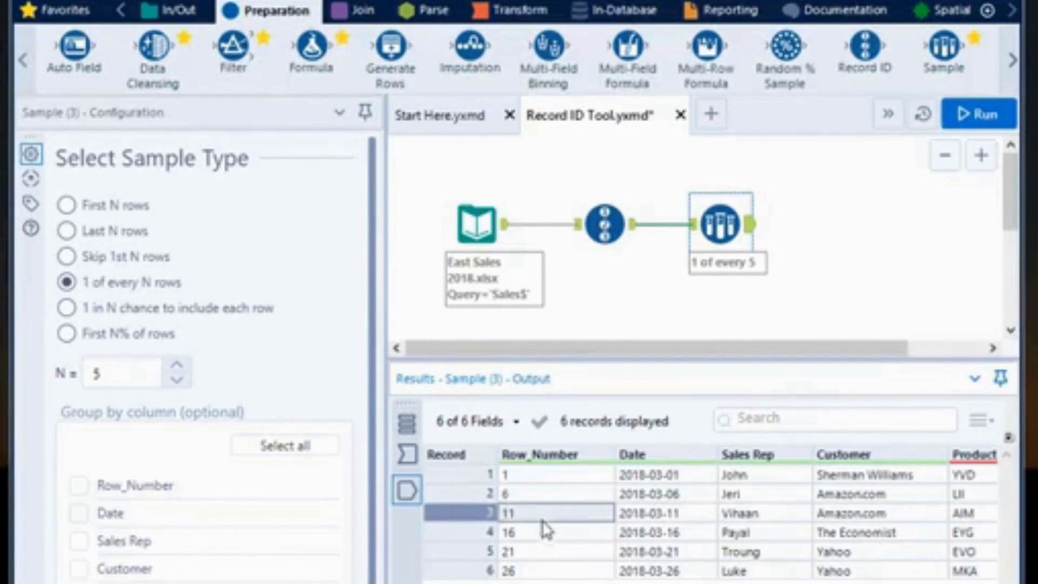
pyautogui.click(924, 172)
pyautogui.hotkey('ctrl', 'r')
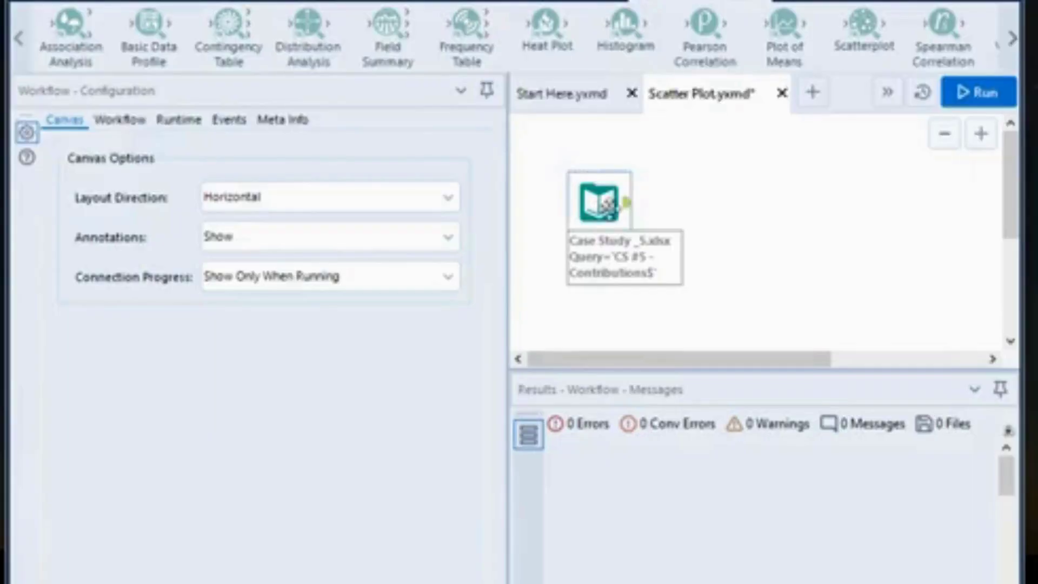
# Examine the Year, Actual and Employees columns of the Case Study _5.xlsx input in Scatter Plot.yxmd.
pyautogui.click(598, 203)
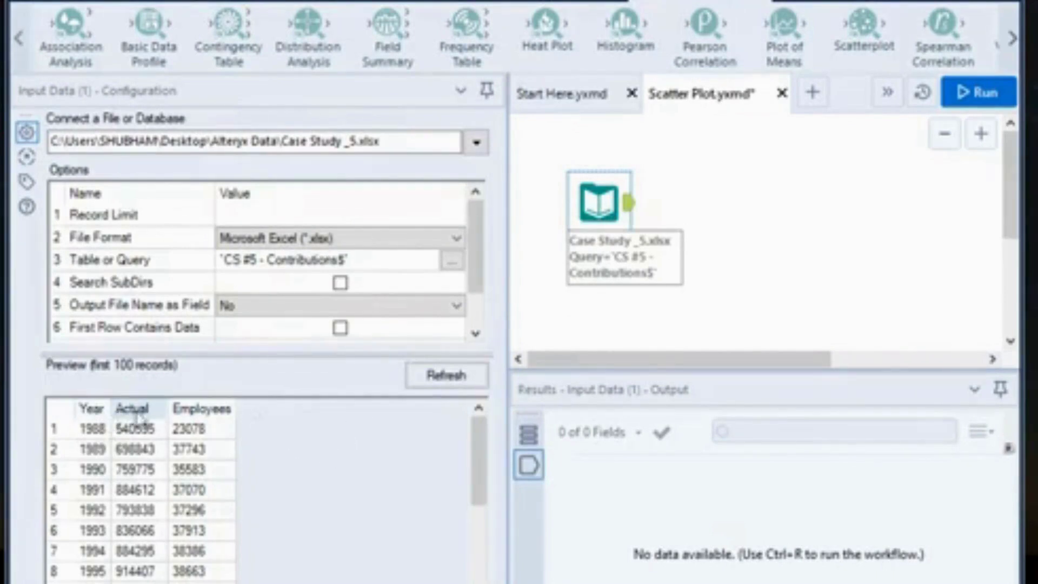
pyautogui.click(107, 408)
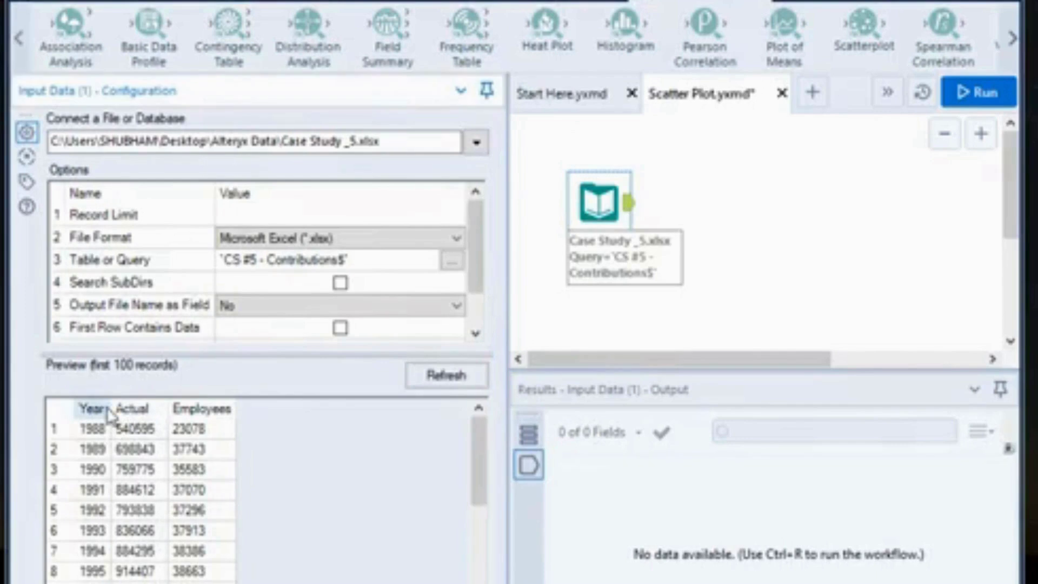
pyautogui.click(145, 432)
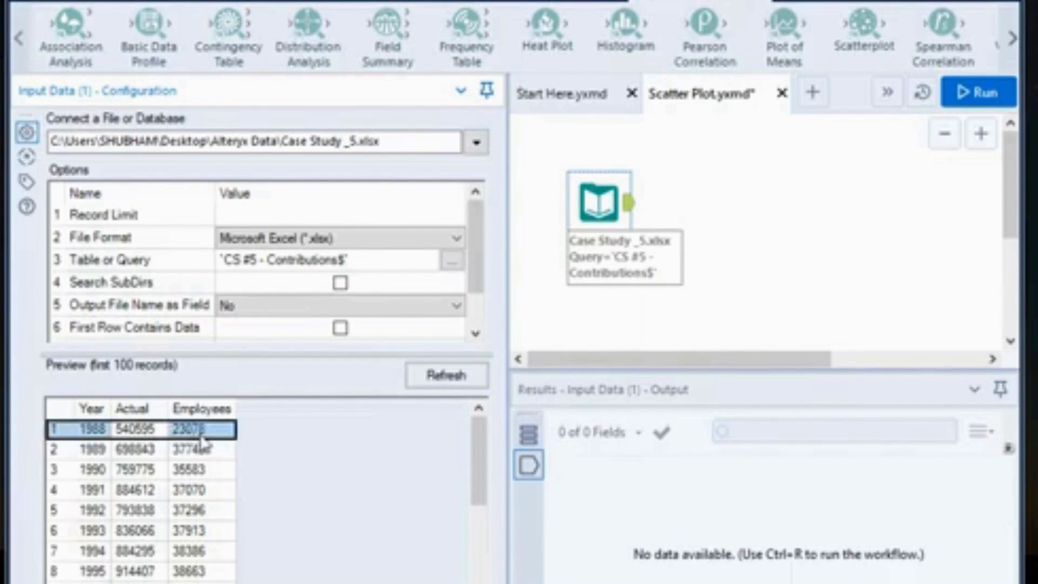
pyautogui.click(201, 435)
pyautogui.click(88, 435)
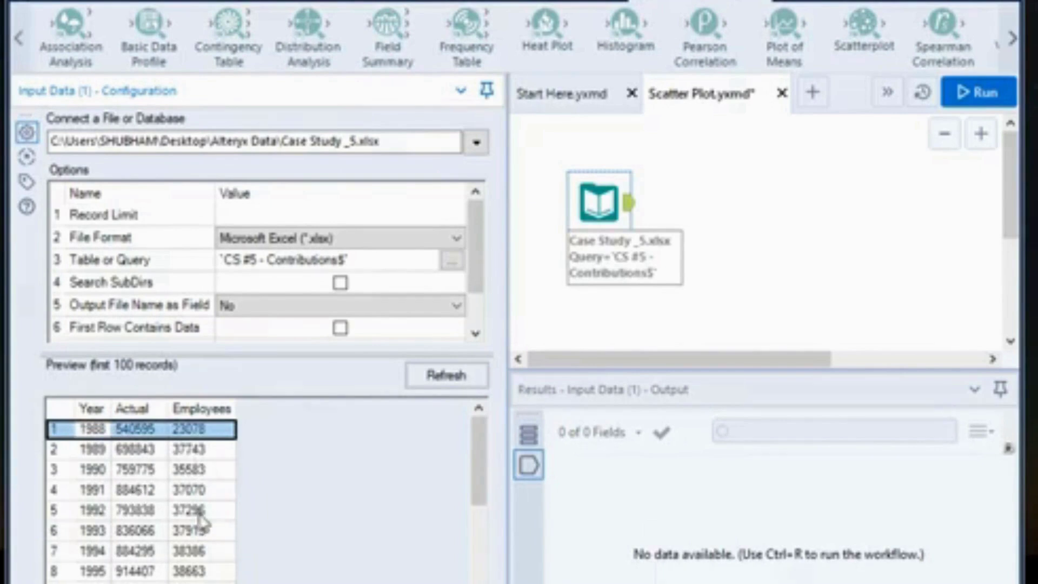
pyautogui.click(725, 199)
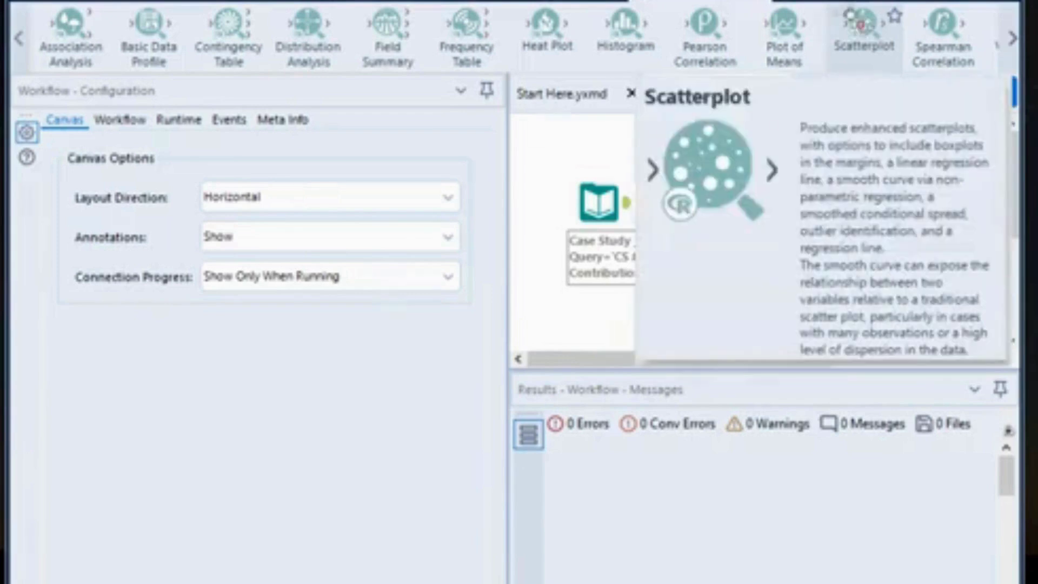
# Connect a Scatterplot tool to the Case Study _5.xlsx input, with Employees as the X field and Actual as the Y field.
pyautogui.moveTo(860, 25); pyautogui.dragTo(683, 206)
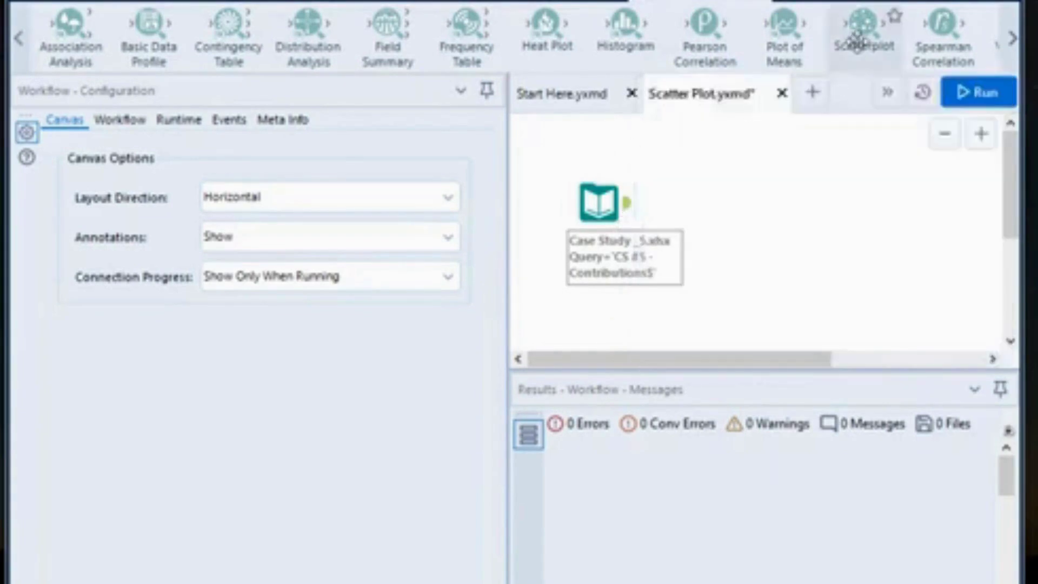
pyautogui.moveTo(859, 27); pyautogui.dragTo(720, 198)
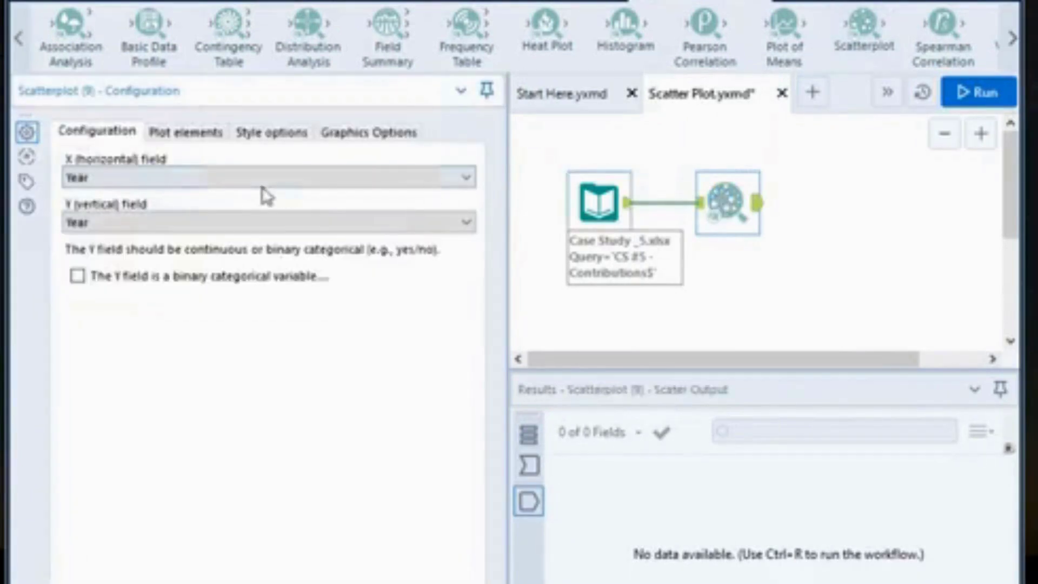
pyautogui.click(229, 186)
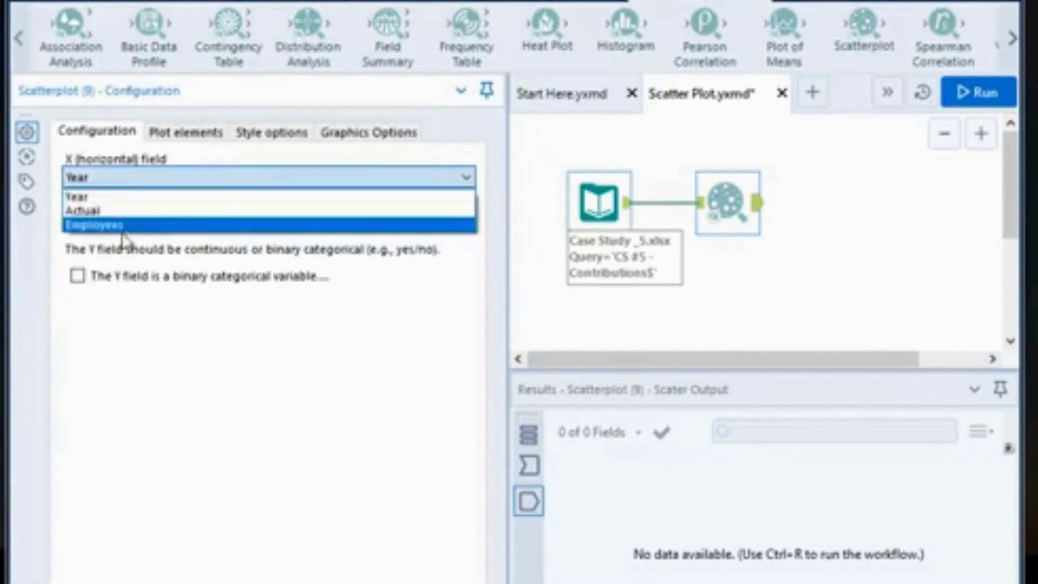
pyautogui.click(128, 227)
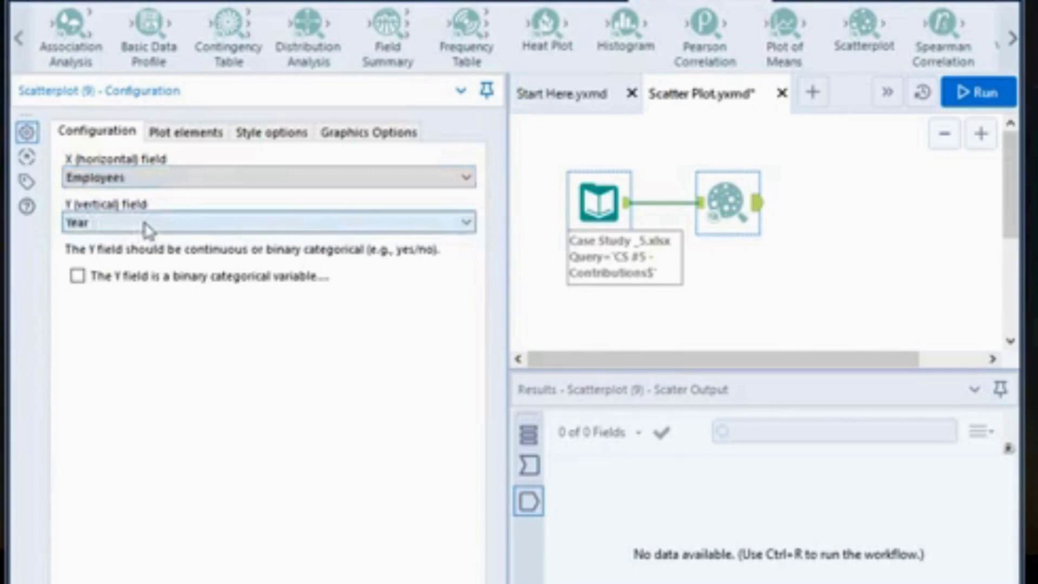
pyautogui.click(144, 224)
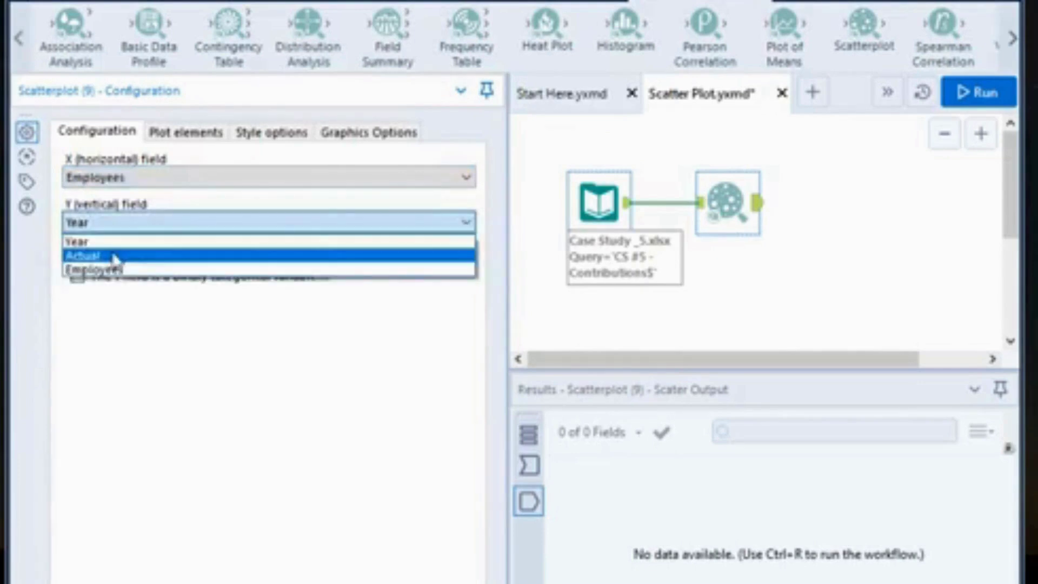
pyautogui.click(116, 257)
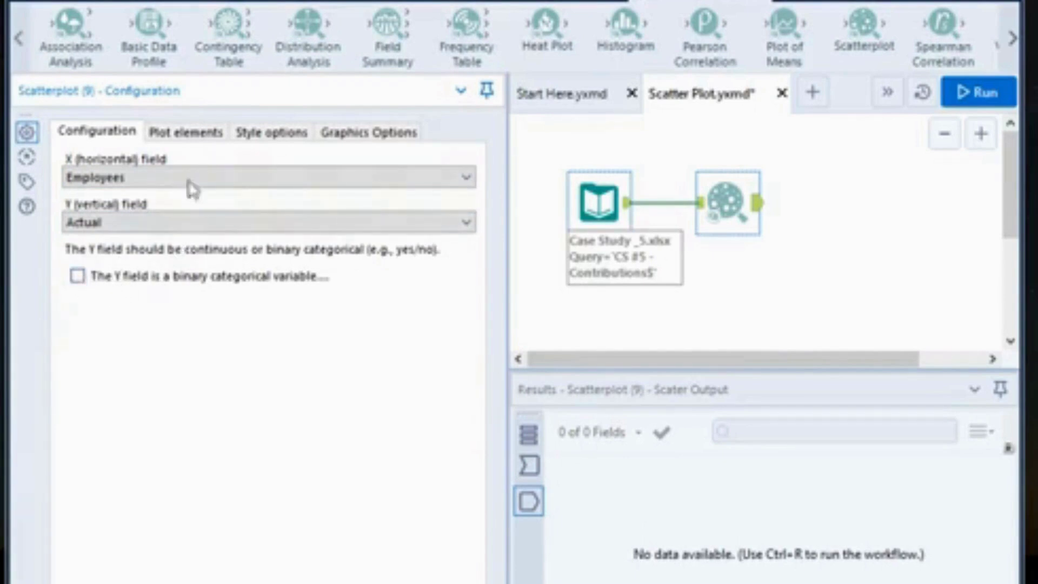
# Turn off the scatterplot's smooth line and marginal boxplots, keeping the least-squares regression line, and review the style options.
pyautogui.click(188, 133)
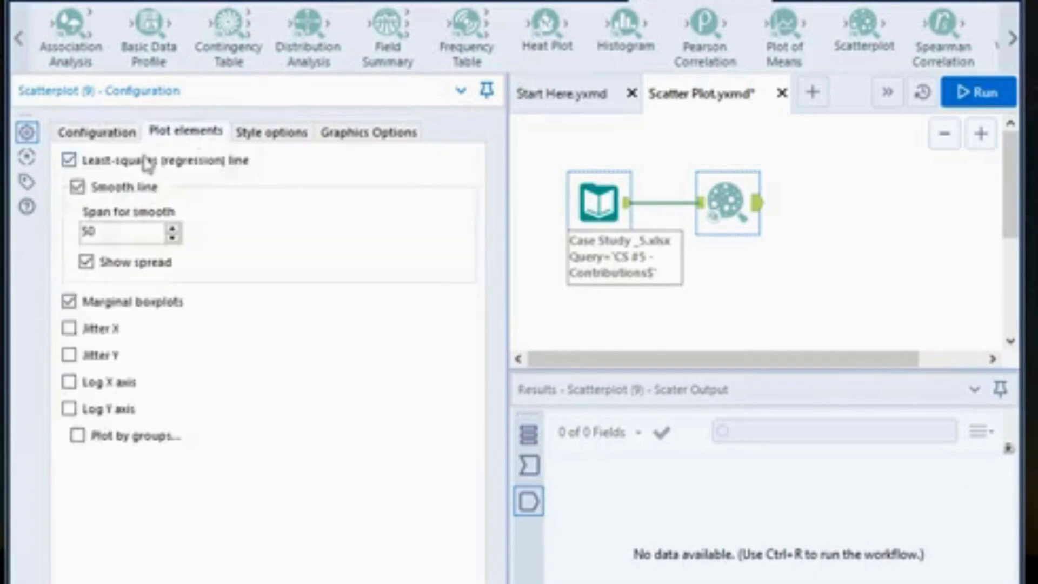
pyautogui.click(77, 187)
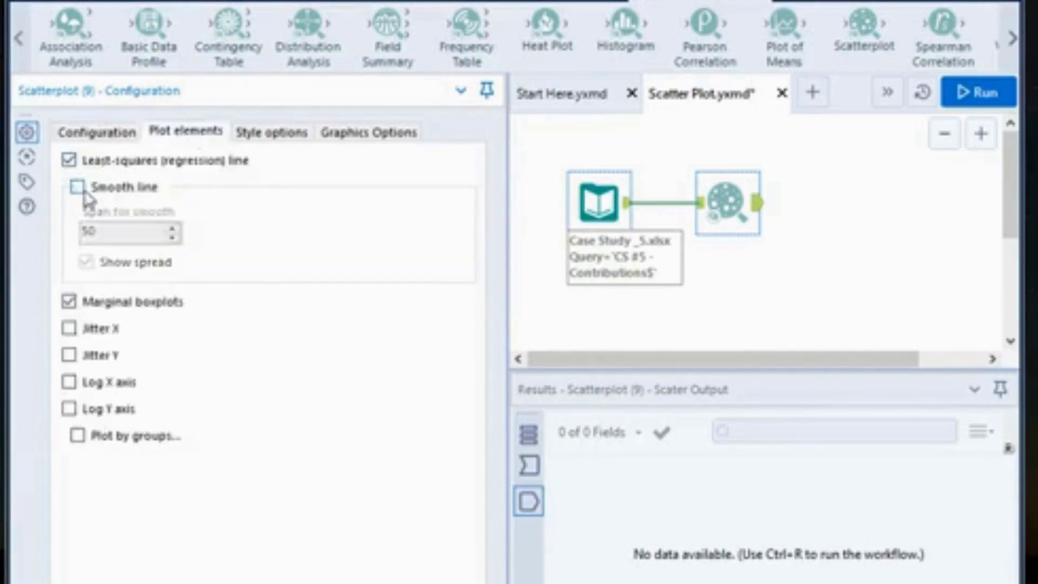
pyautogui.click(68, 301)
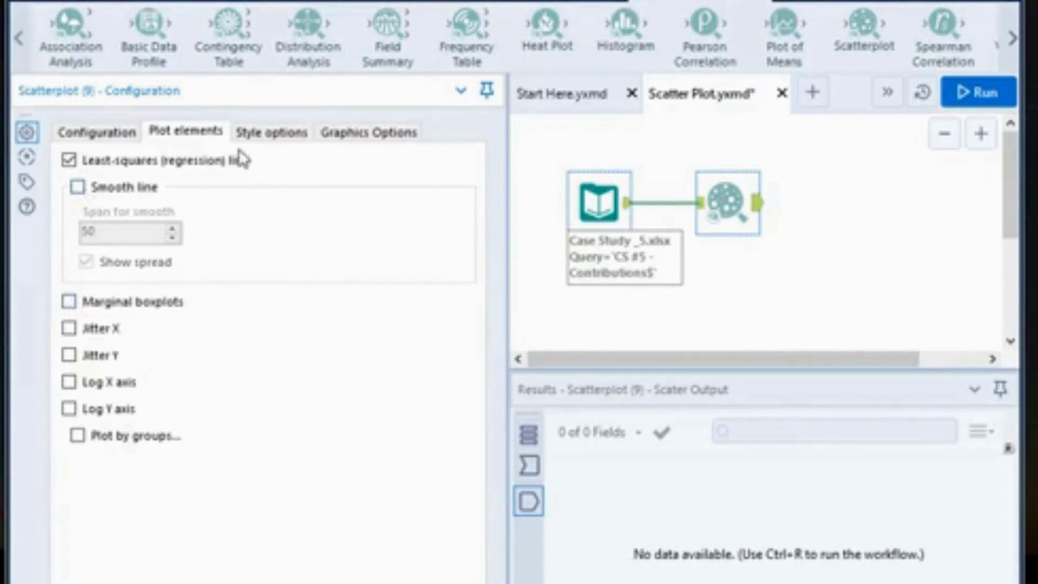
pyautogui.click(253, 135)
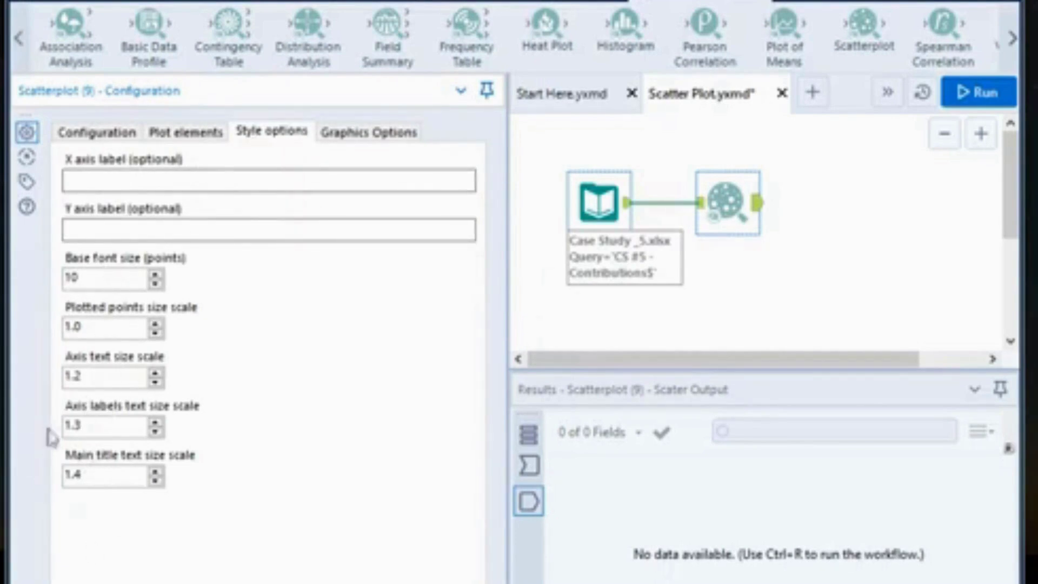
# Set the scatterplot's width and height to 3.5 inches each.
pyautogui.click(353, 138)
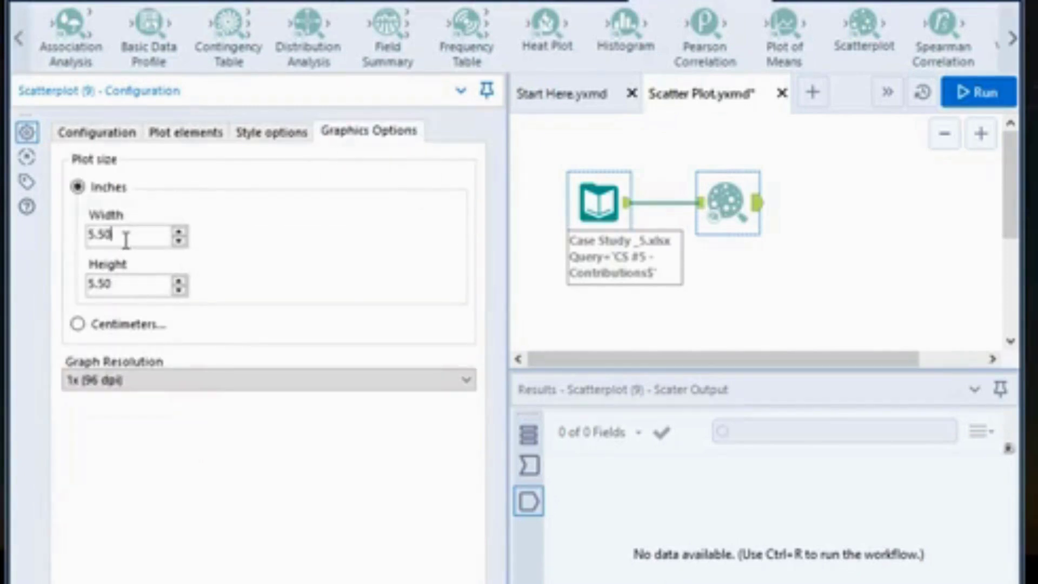
pyautogui.press('BackSpace')
pyautogui.press('BackSpace')
pyautogui.press('BackSpace')
pyautogui.press('BackSpace')
pyautogui.write('3.5')
pyautogui.click(145, 278)
pyautogui.press('BackSpace')
pyautogui.press('BackSpace')
pyautogui.press('BackSpace')
pyautogui.press('BackSpace')
pyautogui.write('3.5')
# Keep the graph resolution at 1x (96 dpi) and run the Scatter Plot workflow.
pyautogui.click(141, 380)
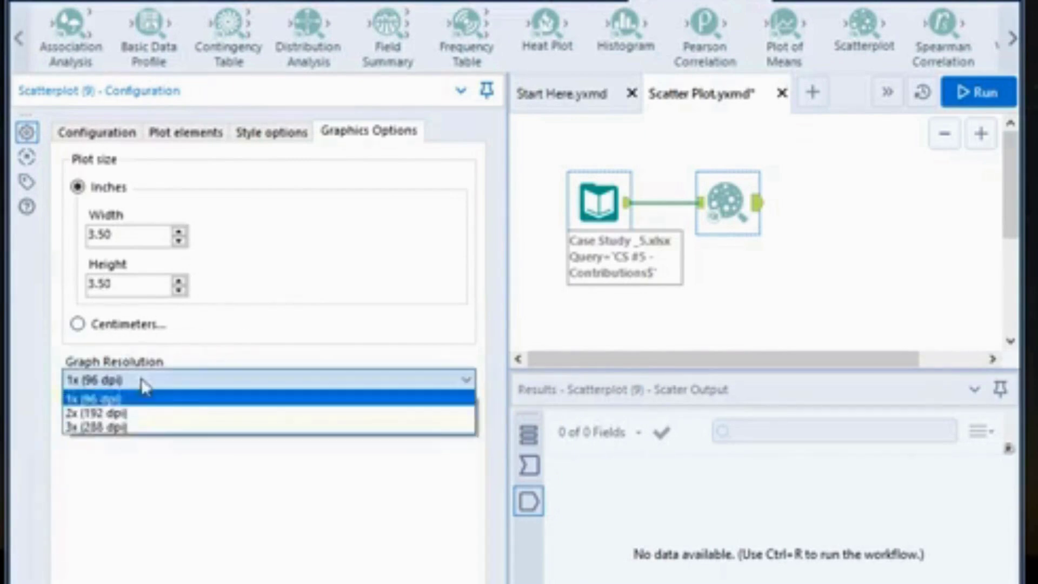
pyautogui.click(172, 463)
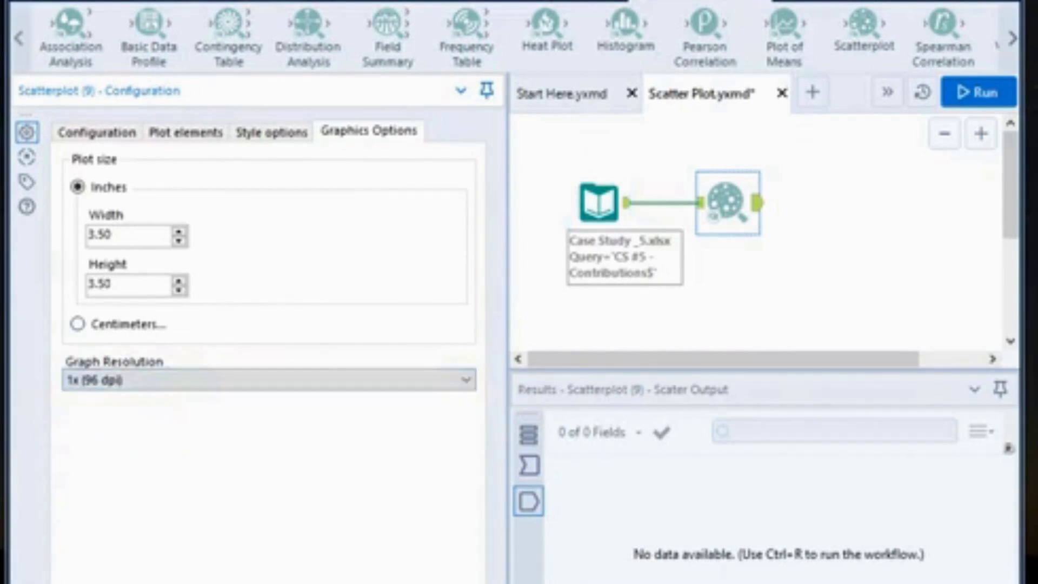
pyautogui.click(982, 96)
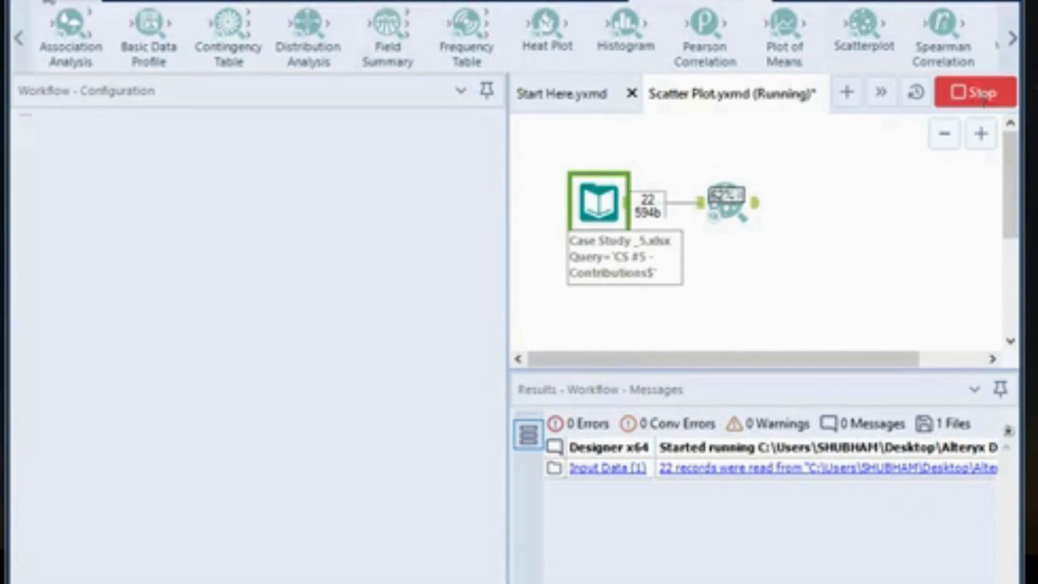
# Connect a Browse tool to the Scatterplot's output and run the Scatter Plot workflow to render the graph.
pyautogui.click(54, 2)
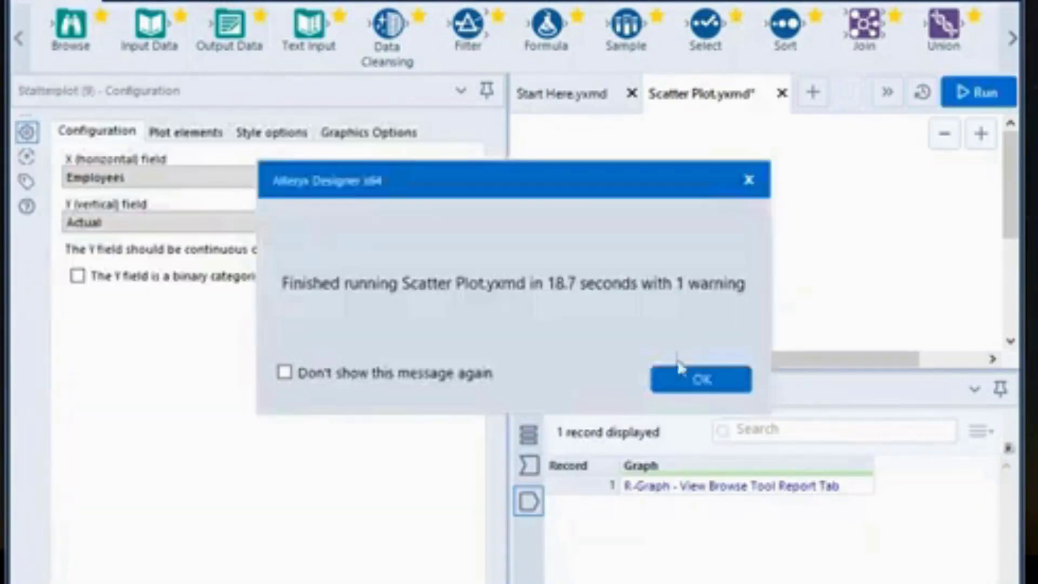
pyautogui.click(677, 373)
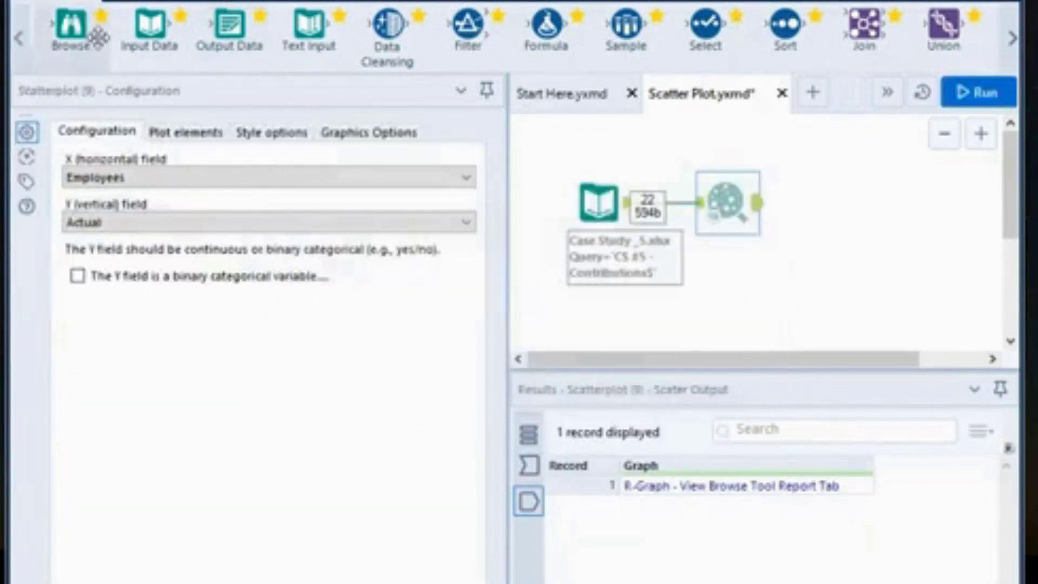
pyautogui.moveTo(89, 30); pyautogui.dragTo(838, 203)
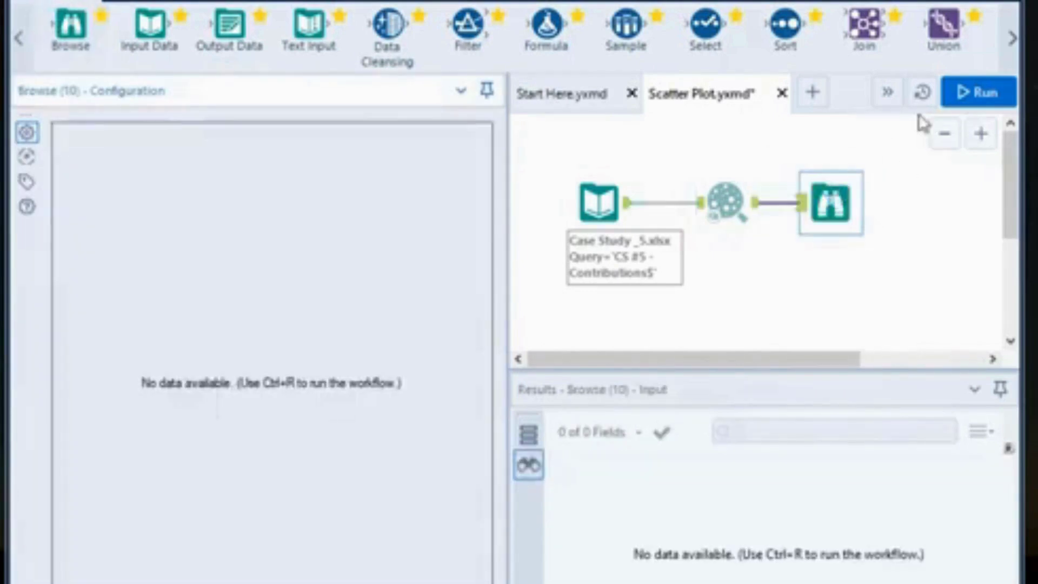
pyautogui.click(959, 93)
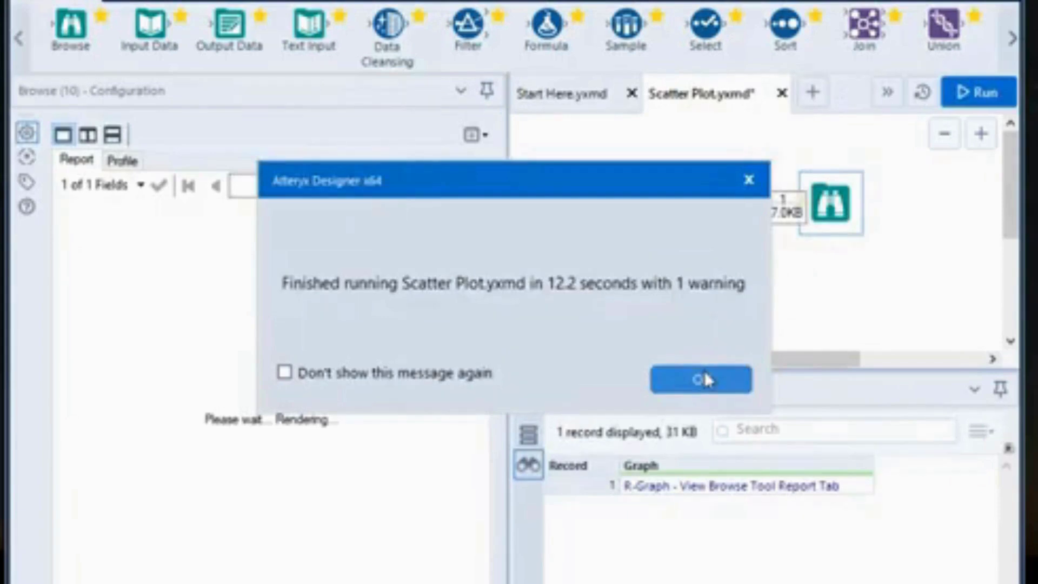
pyautogui.click(705, 374)
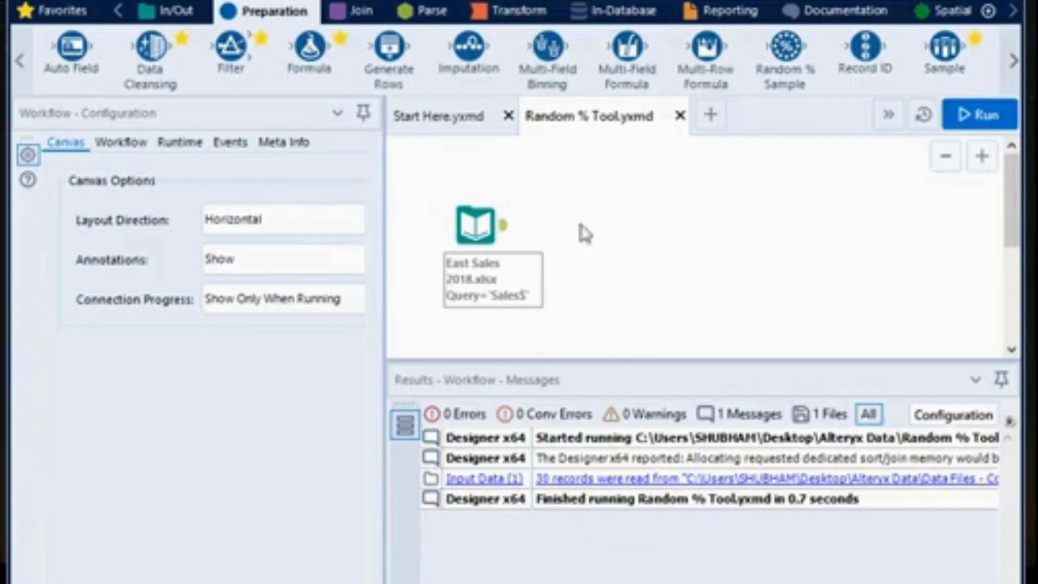
# Review the East Sales 2018.xlsx input records in the Random % Tool workflow and connect a Random % Sample tool to that input.
pyautogui.click(475, 232)
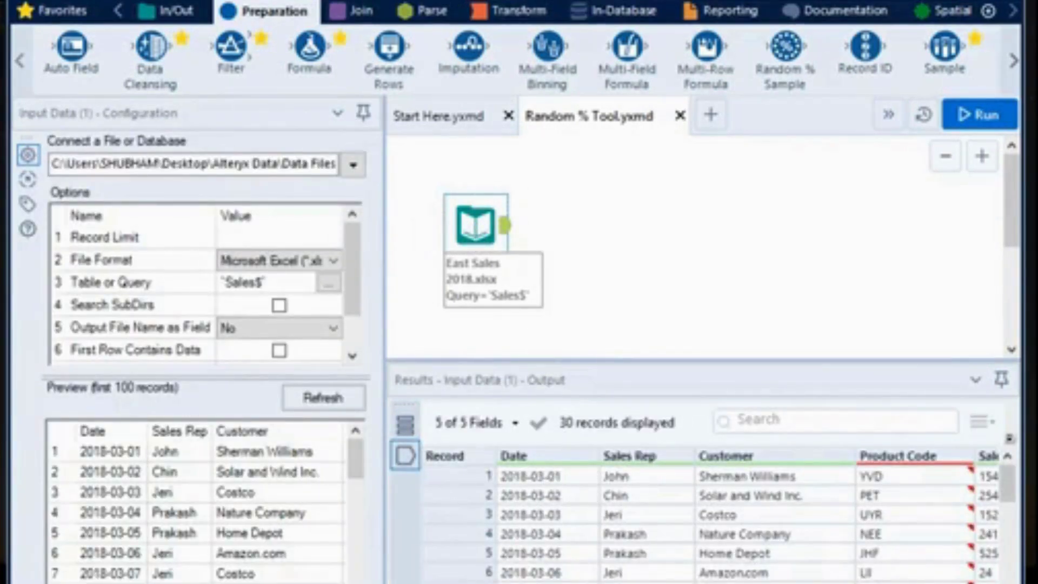
pyautogui.hscroll(2, 748, 516)
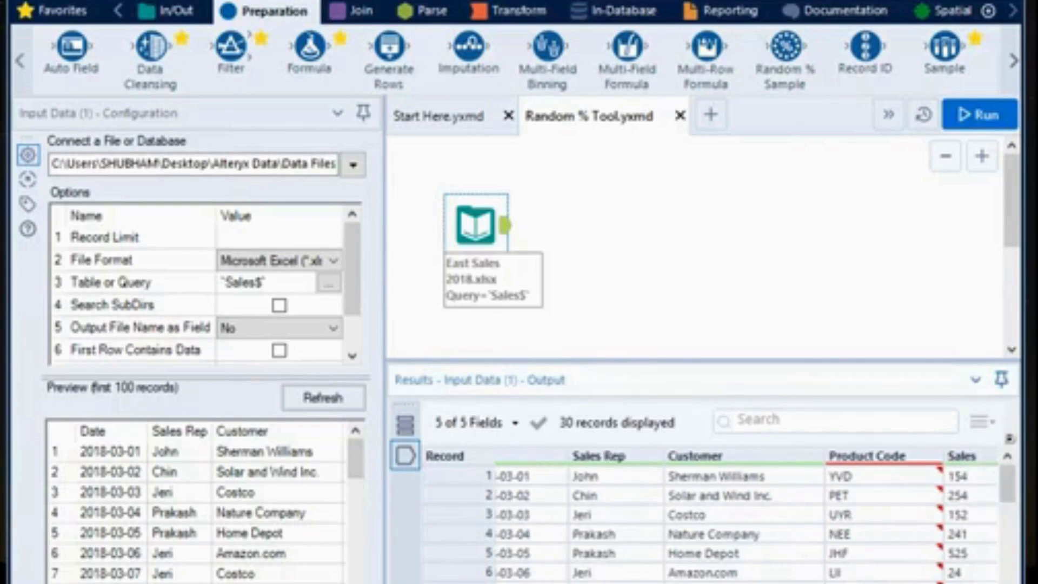
pyautogui.hscroll(1, 735, 516)
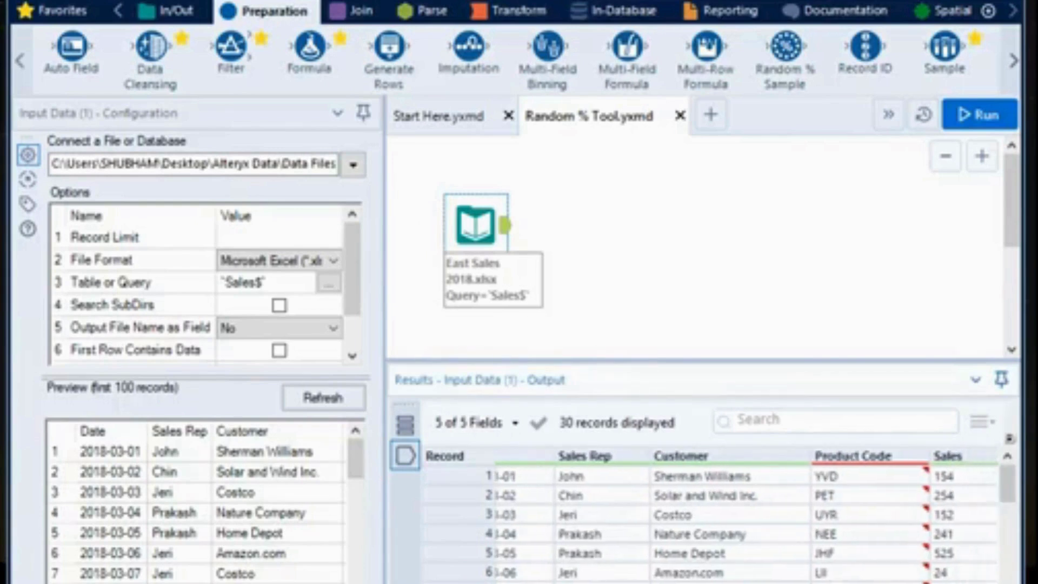
pyautogui.hscroll(-3, 748, 517)
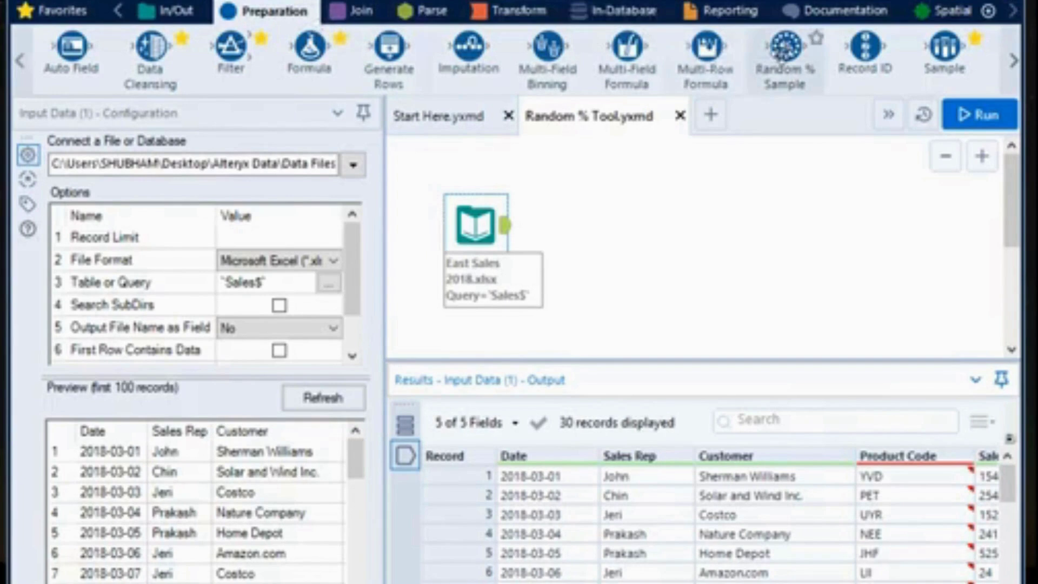
pyautogui.moveTo(778, 48); pyautogui.dragTo(586, 213)
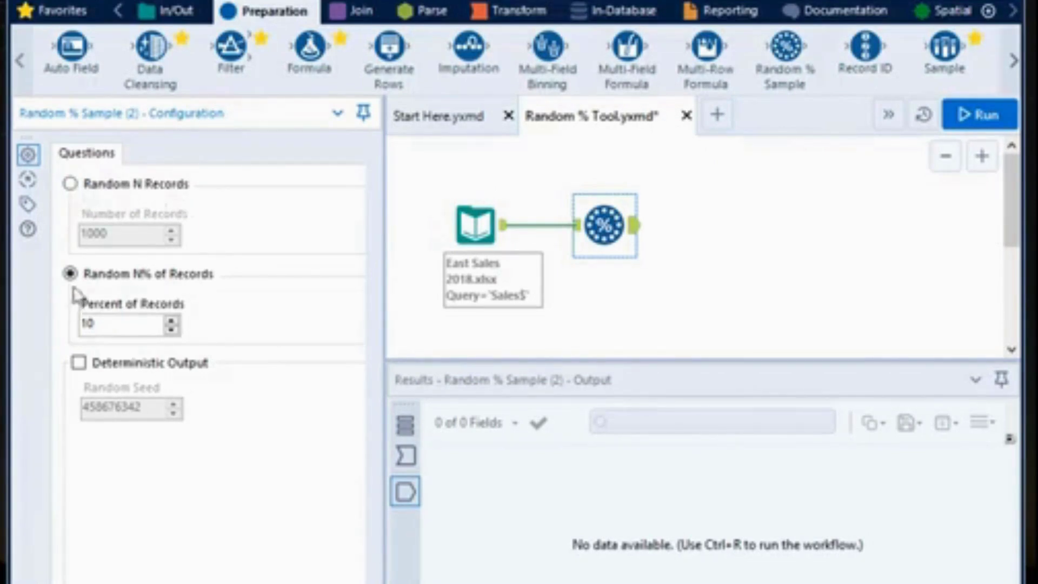
# Set the Random % Sample tool to 10 random records, run the workflow and review the sampled rows.
pyautogui.click(70, 184)
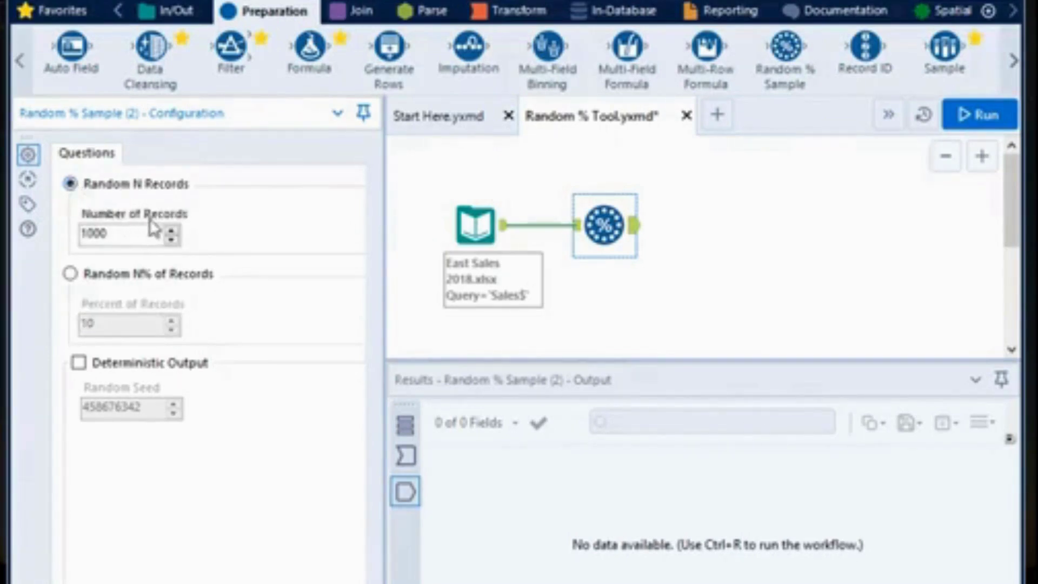
pyautogui.click(121, 236)
pyautogui.press('BackSpace')
pyautogui.press('BackSpace')
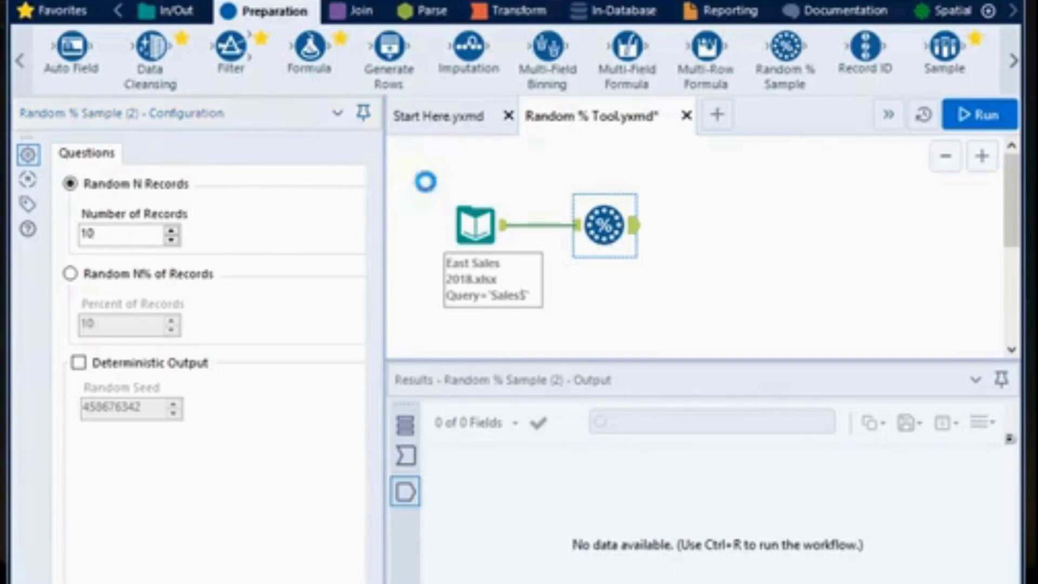
pyautogui.click(968, 116)
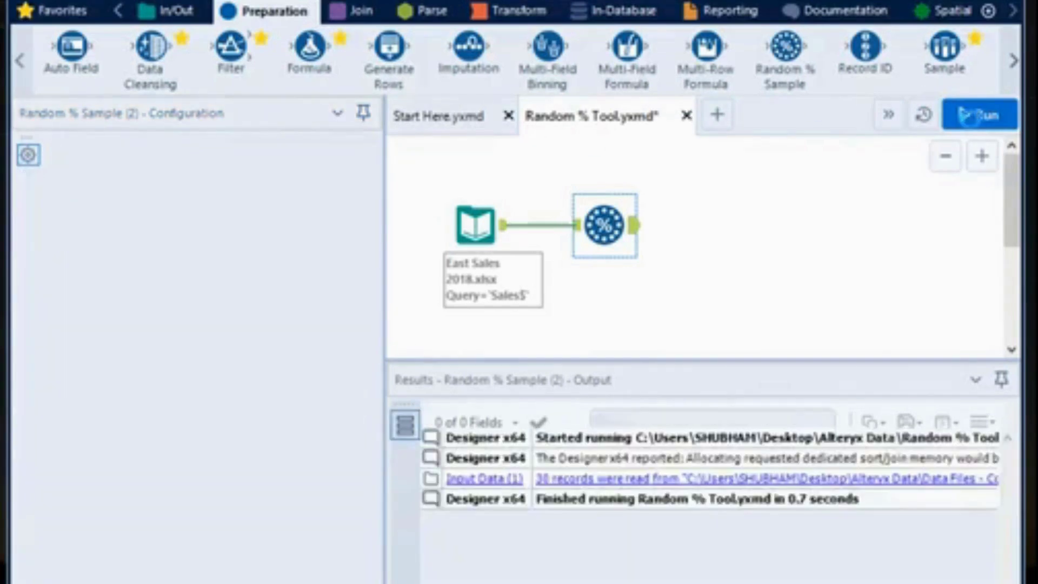
pyautogui.click(972, 127)
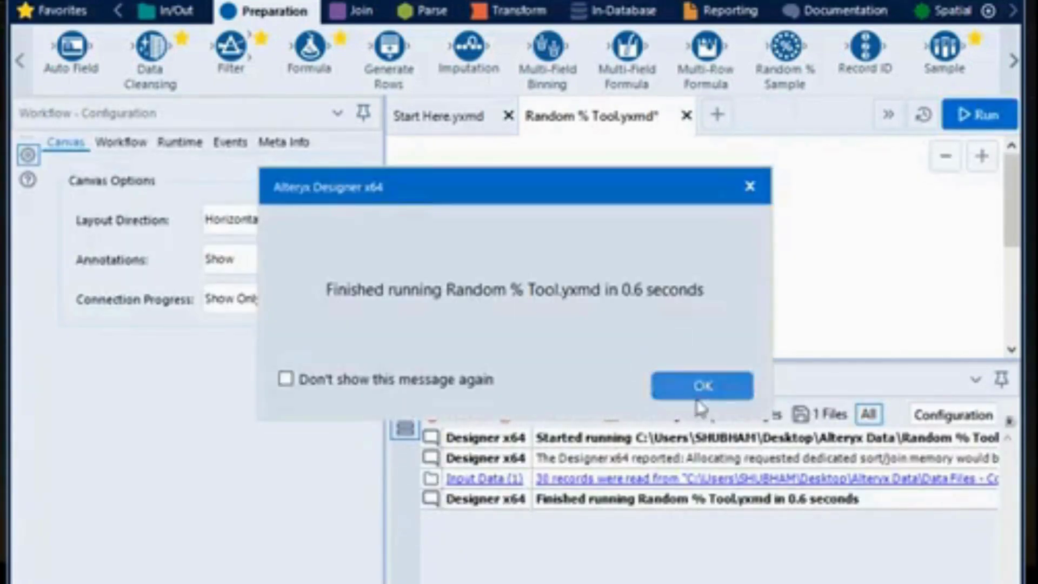
pyautogui.click(704, 387)
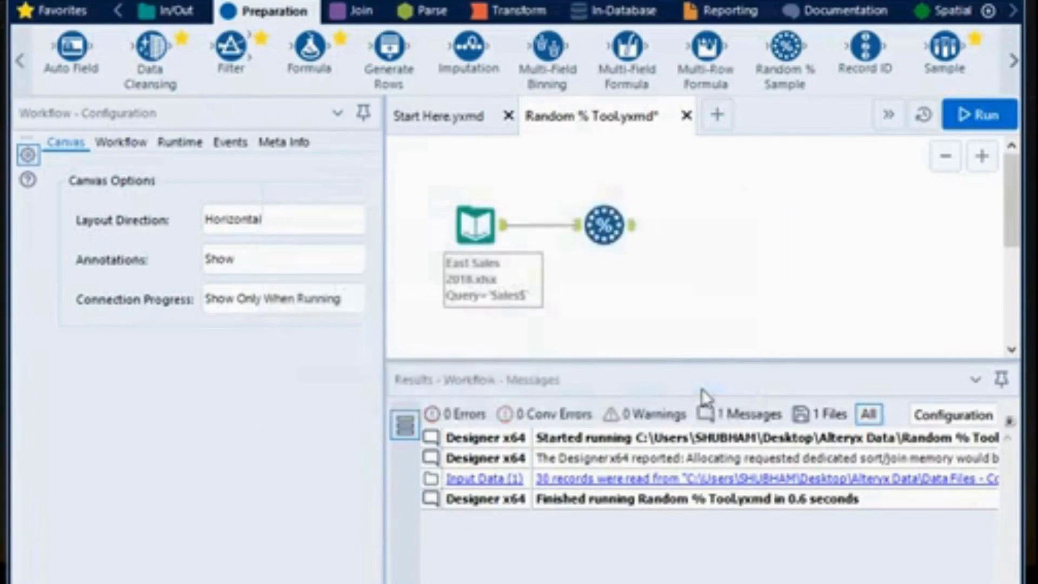
pyautogui.click(631, 232)
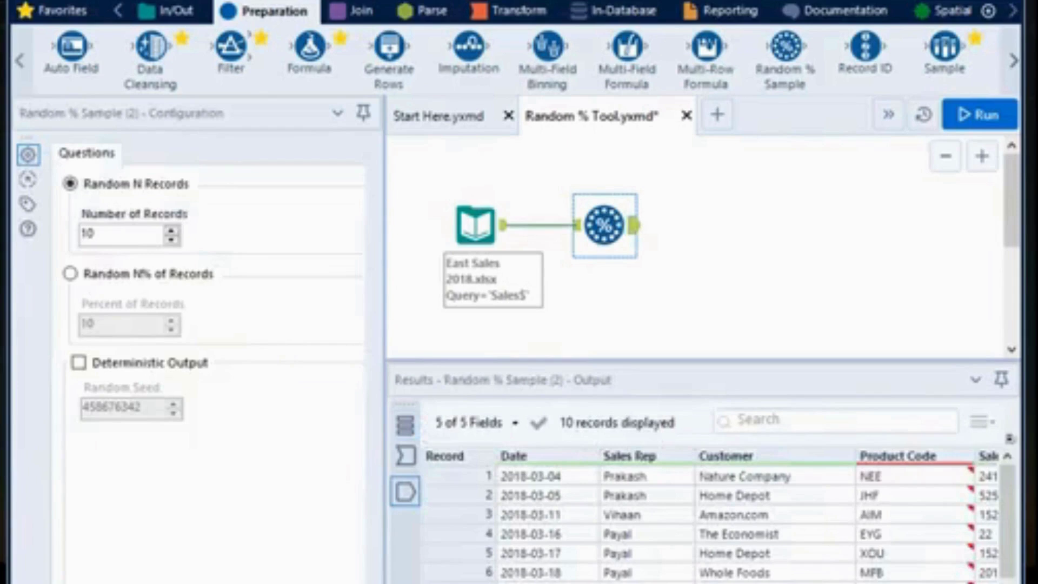
pyautogui.hscroll(2, 746, 516)
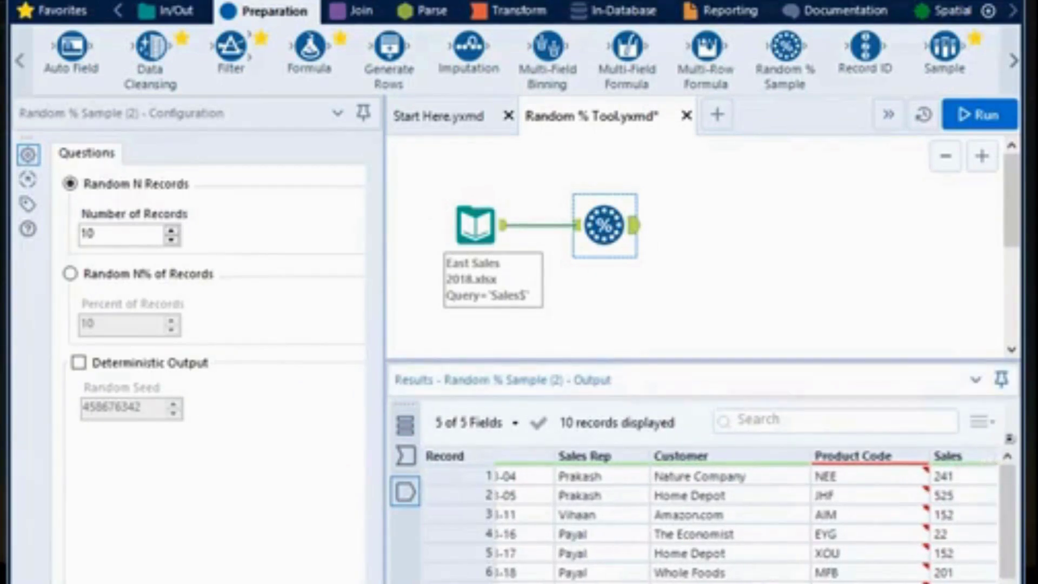
pyautogui.hscroll(-2, 746, 516)
pyautogui.hscroll(2, 746, 517)
pyautogui.hscroll(-2, 746, 516)
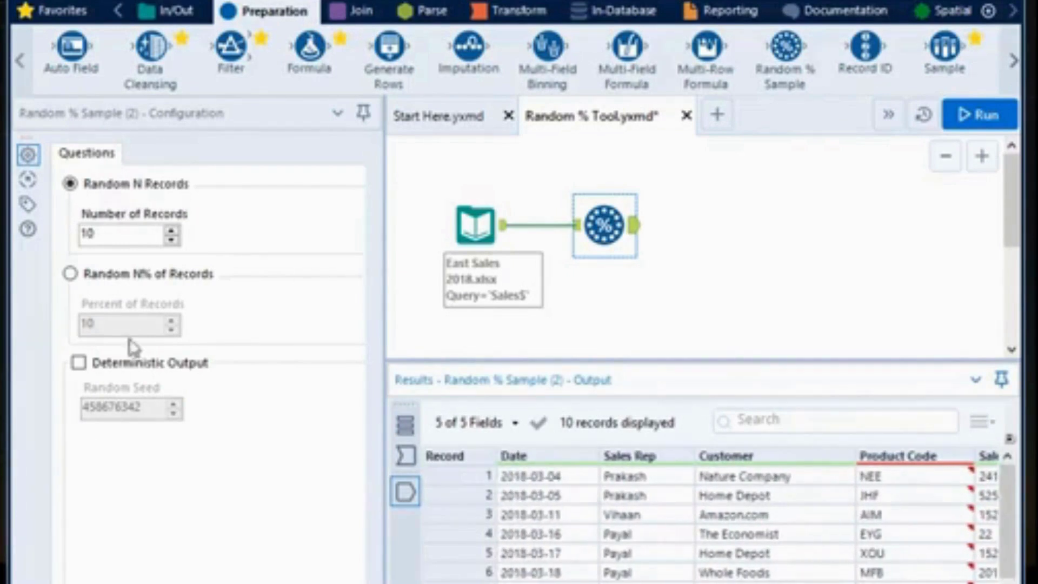
# Switch the Random % Sample tool to Random N% of Records at 40 percent and run the workflow.
pyautogui.click(71, 274)
pyautogui.click(111, 323)
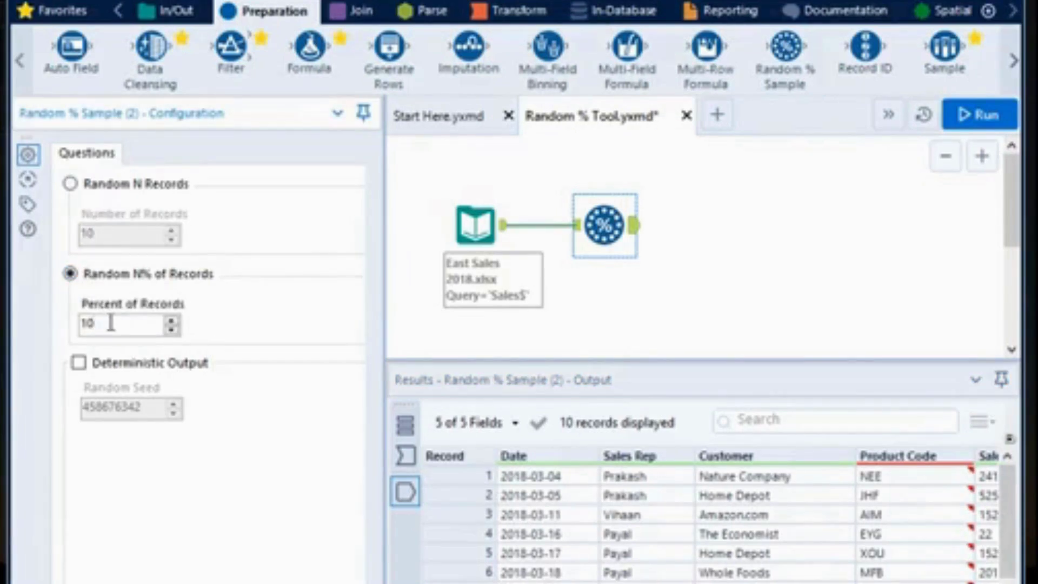
pyautogui.press('BackSpace')
pyautogui.press('BackSpace')
pyautogui.write('40')
pyautogui.click(976, 131)
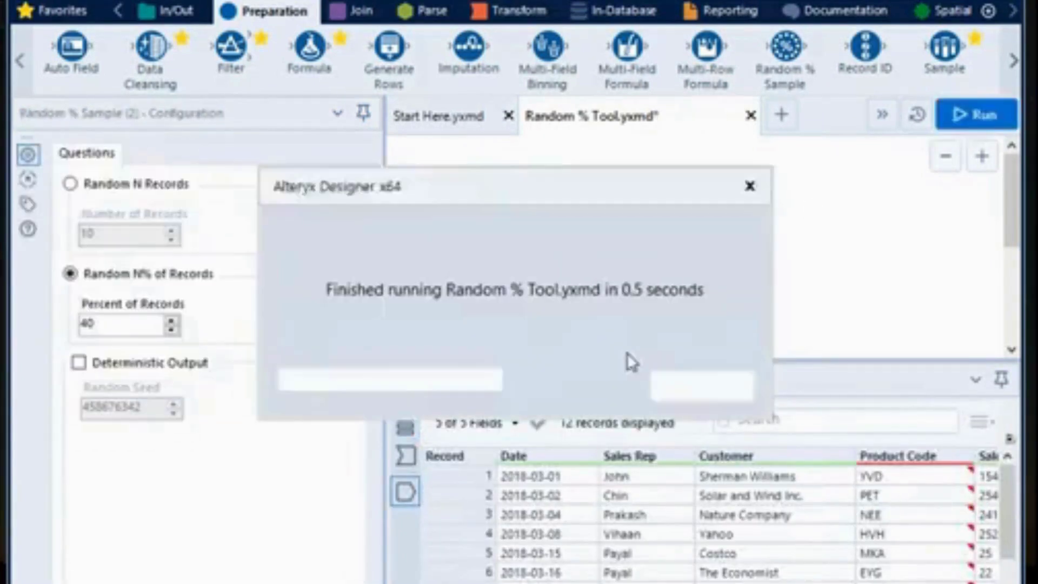
pyautogui.click(703, 386)
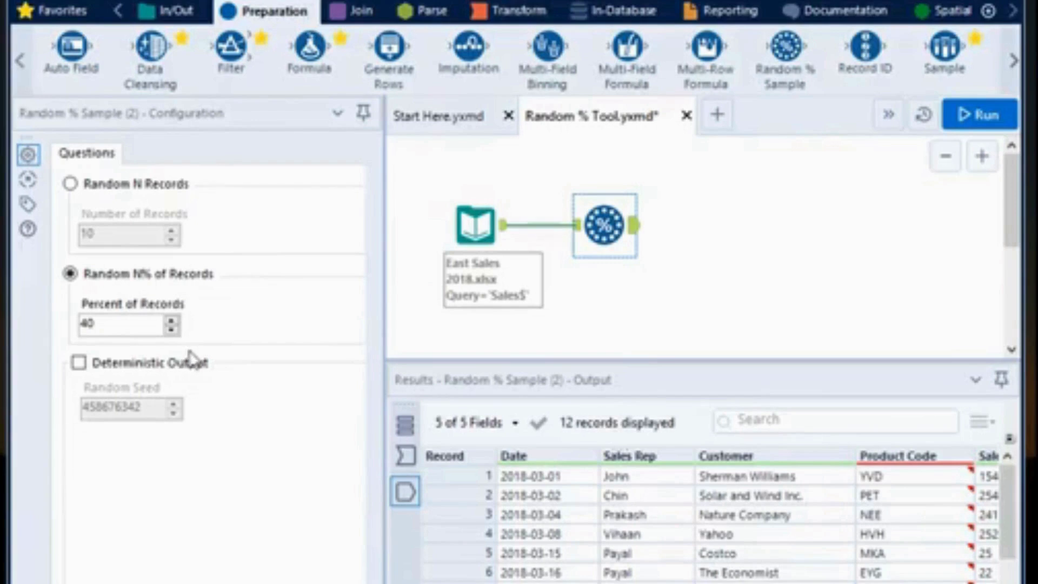
# Enable Deterministic Output on the Random % Sample tool with a random seed of 123.
pyautogui.click(79, 362)
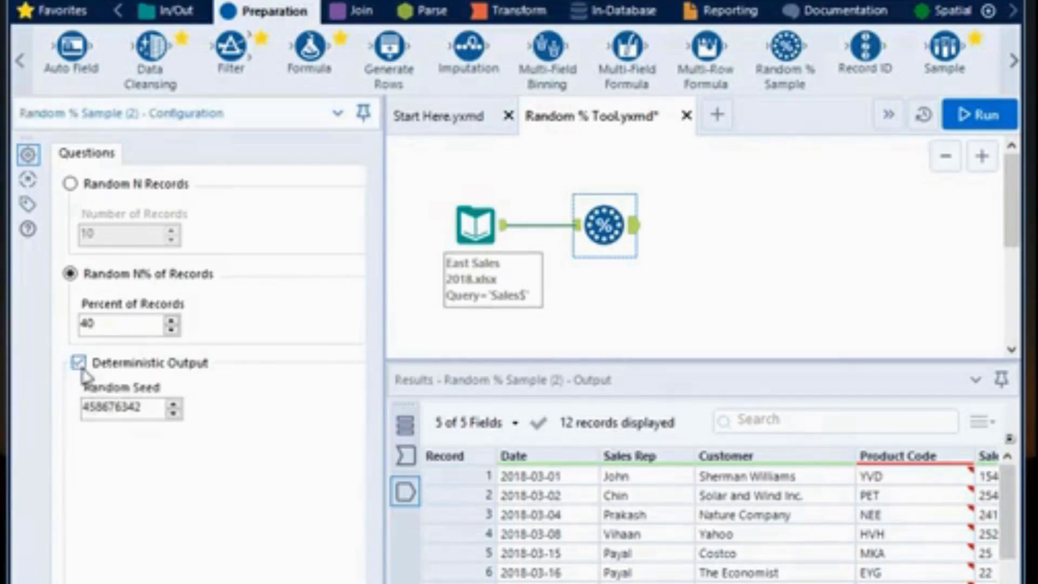
pyautogui.click(144, 408)
pyautogui.press('BackSpace')
pyautogui.press('BackSpace')
pyautogui.press('BackSpace')
pyautogui.press('BackSpace')
pyautogui.press('BackSpace')
pyautogui.press('BackSpace')
pyautogui.press('BackSpace')
pyautogui.press('BackSpace')
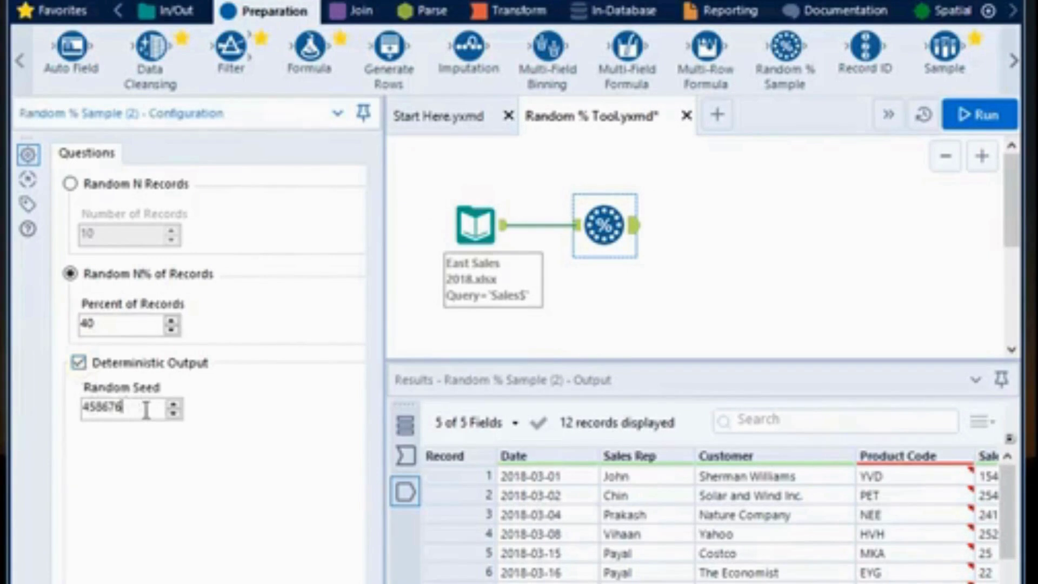
pyautogui.press('BackSpace')
pyautogui.write('123')
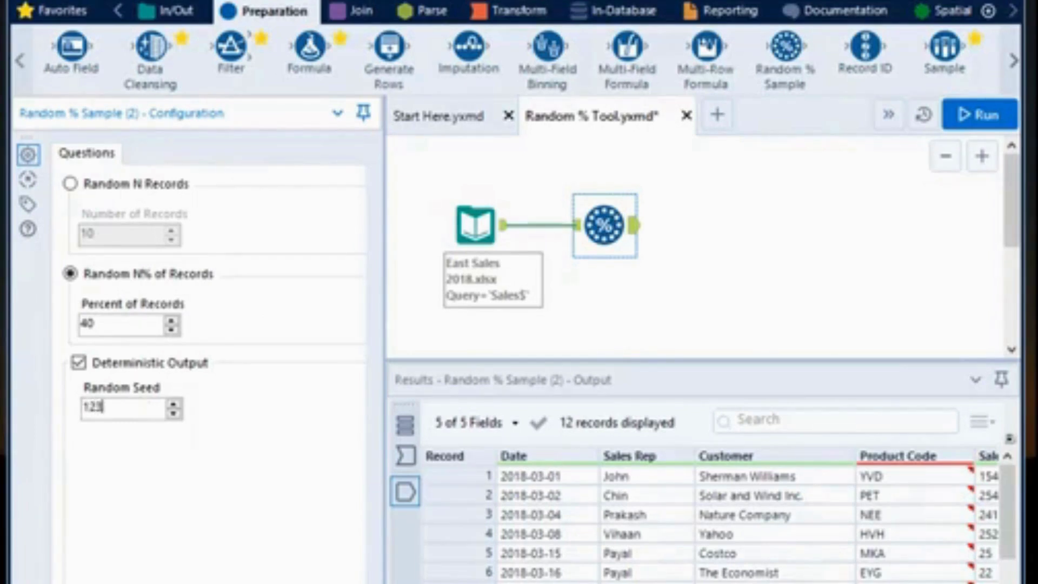
# Run the workflow twice with the seeded sample to compare the output records.
pyautogui.click(965, 118)
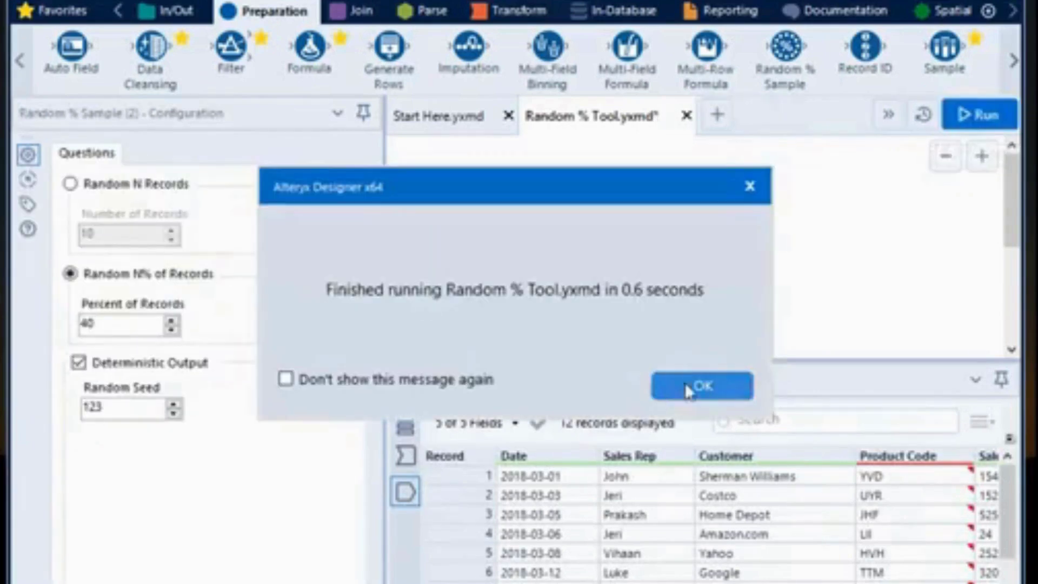
pyautogui.click(686, 384)
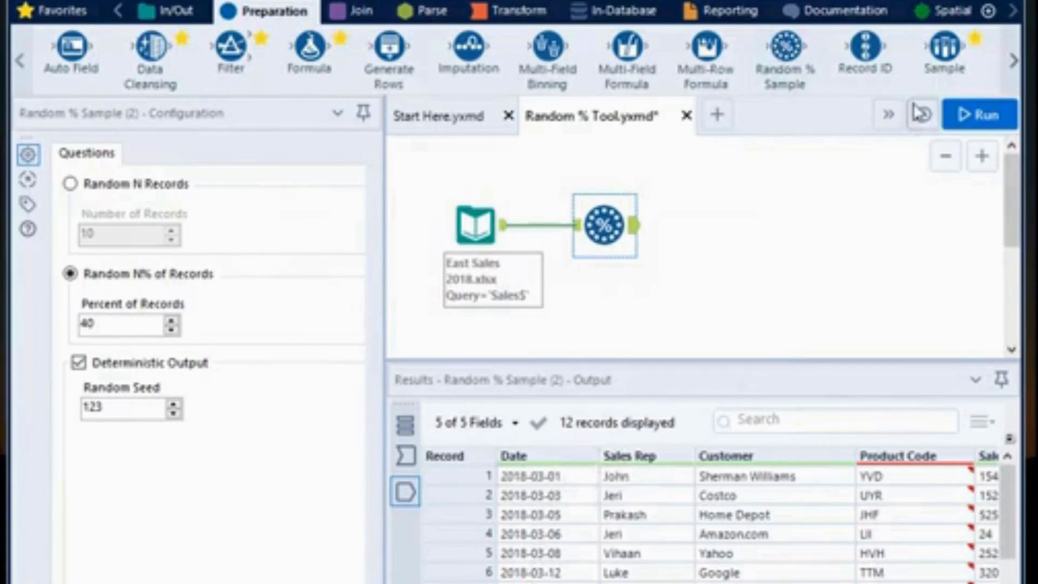
pyautogui.click(985, 116)
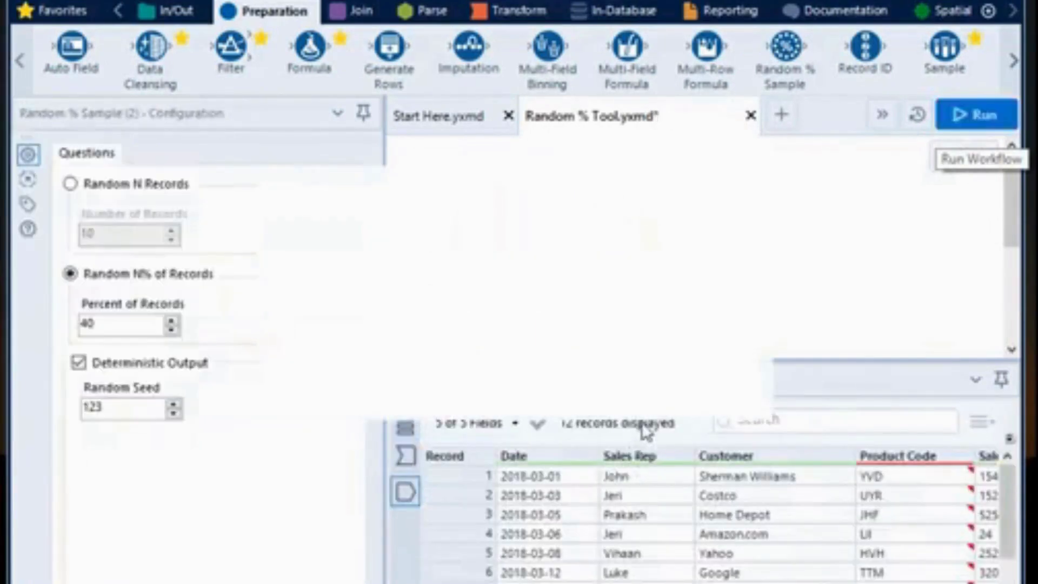
pyautogui.click(687, 398)
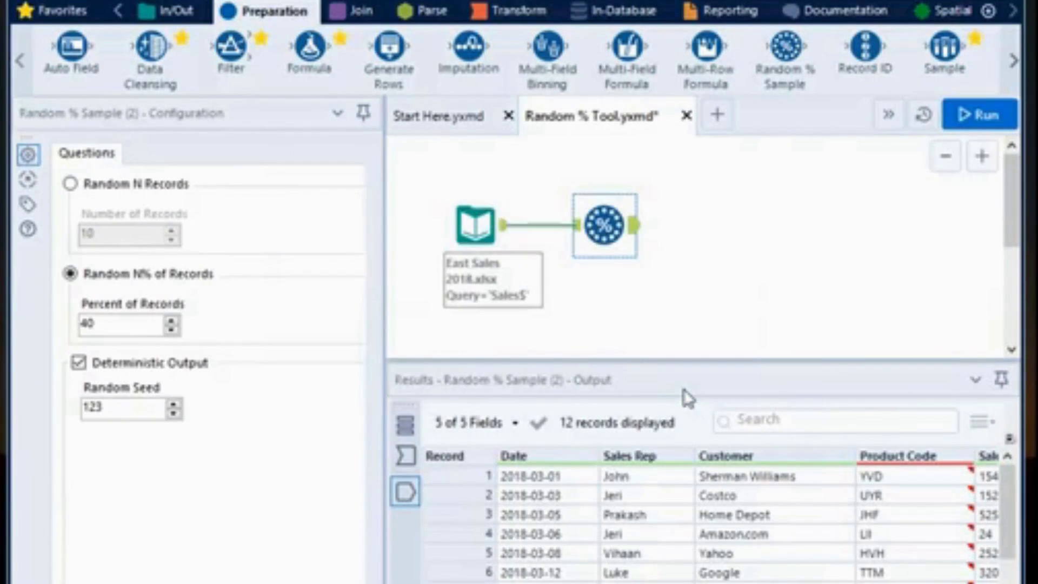
# Turn off Deterministic Output on the Random % Sample tool and run the workflow twice to compare the samples.
pyautogui.click(83, 367)
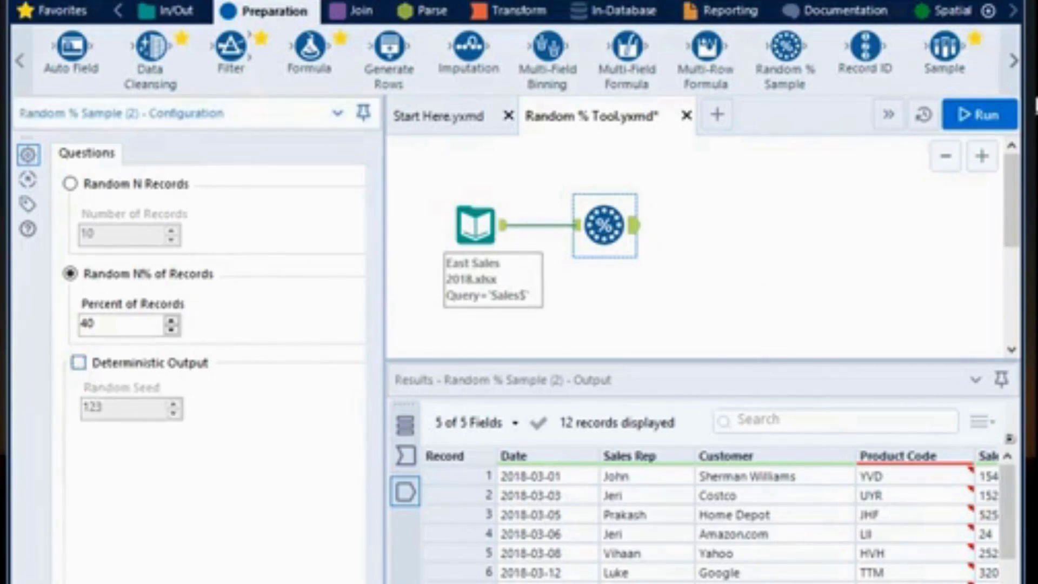
pyautogui.click(973, 114)
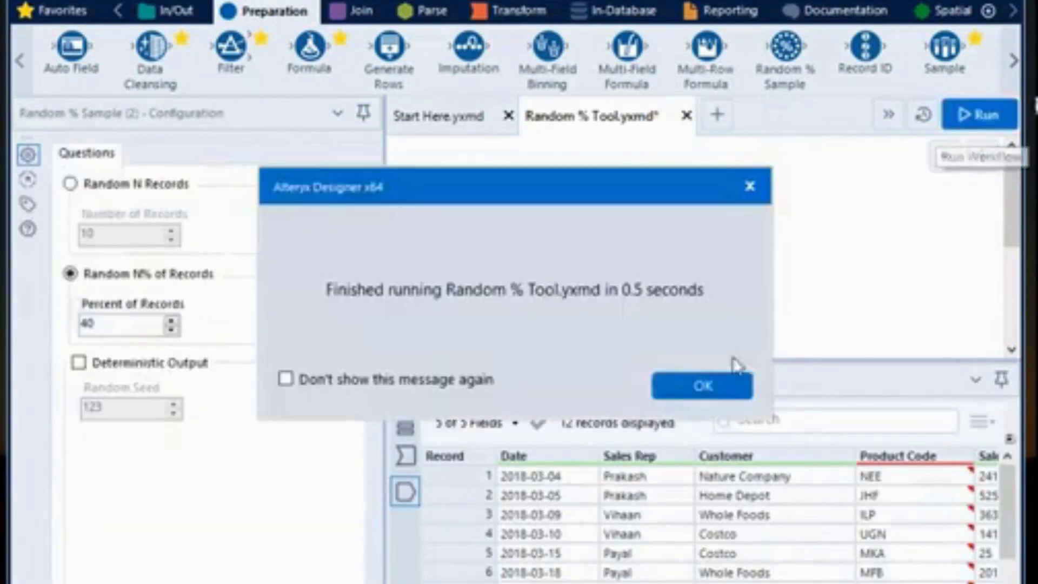
pyautogui.click(714, 382)
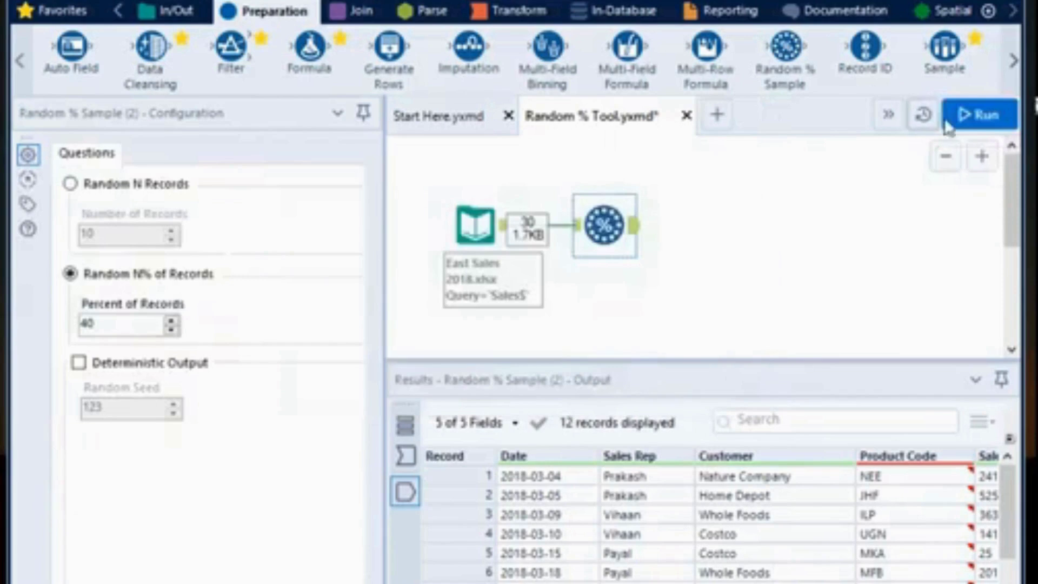
pyautogui.click(971, 112)
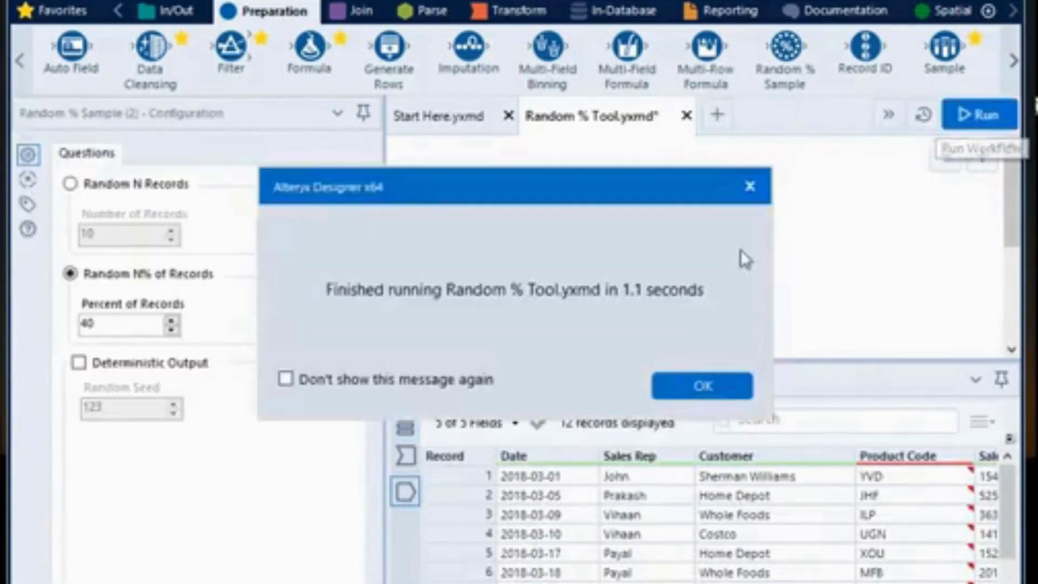
pyautogui.click(750, 186)
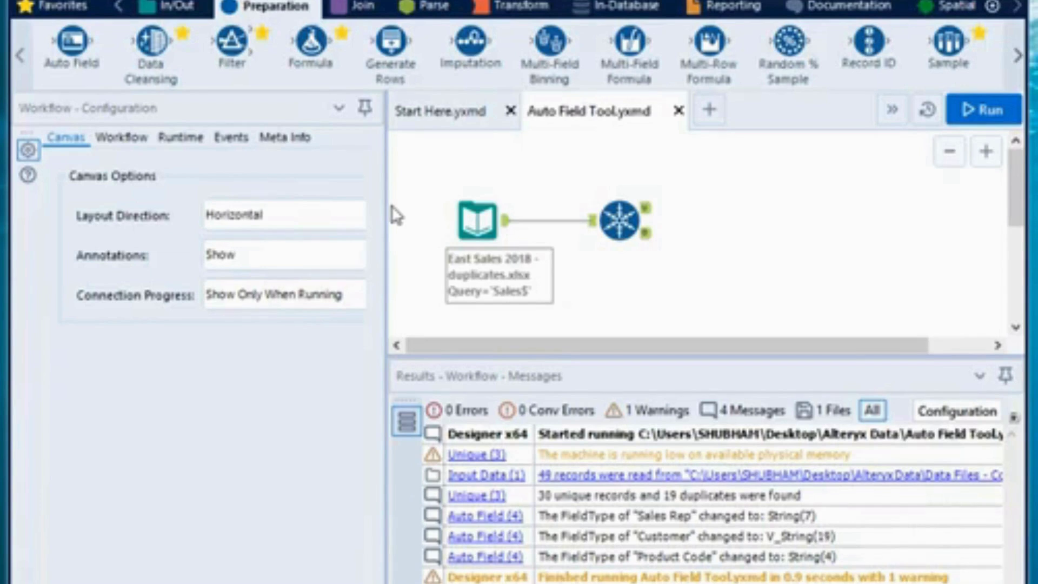
# Check the East Sales 2018 - duplicates.xlsx input's field metadata and connect an Auto Field tool to the Unique tool's U output.
pyautogui.click(476, 217)
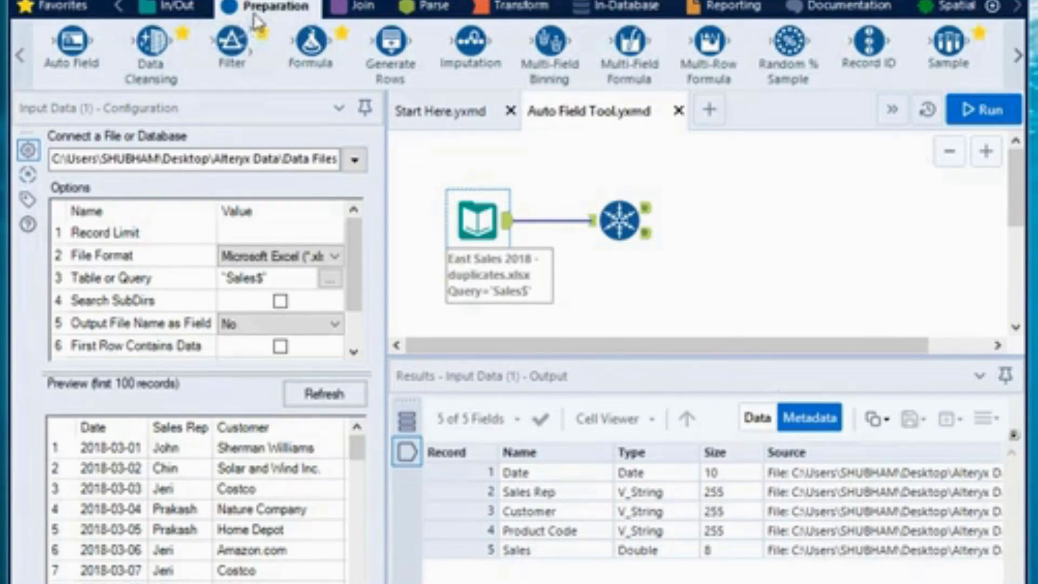
pyautogui.moveTo(71, 41); pyautogui.dragTo(746, 198)
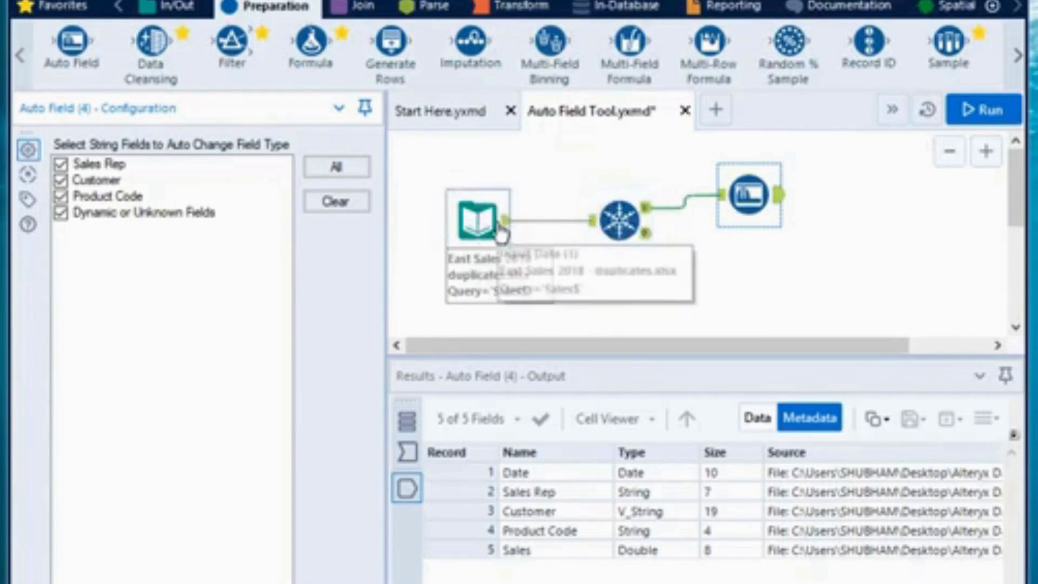
# Check the Unique tool's U output metadata, exclude Dynamic or Unknown Fields in the Auto Field tool, and run the workflow.
pyautogui.click(632, 223)
pyautogui.click(644, 216)
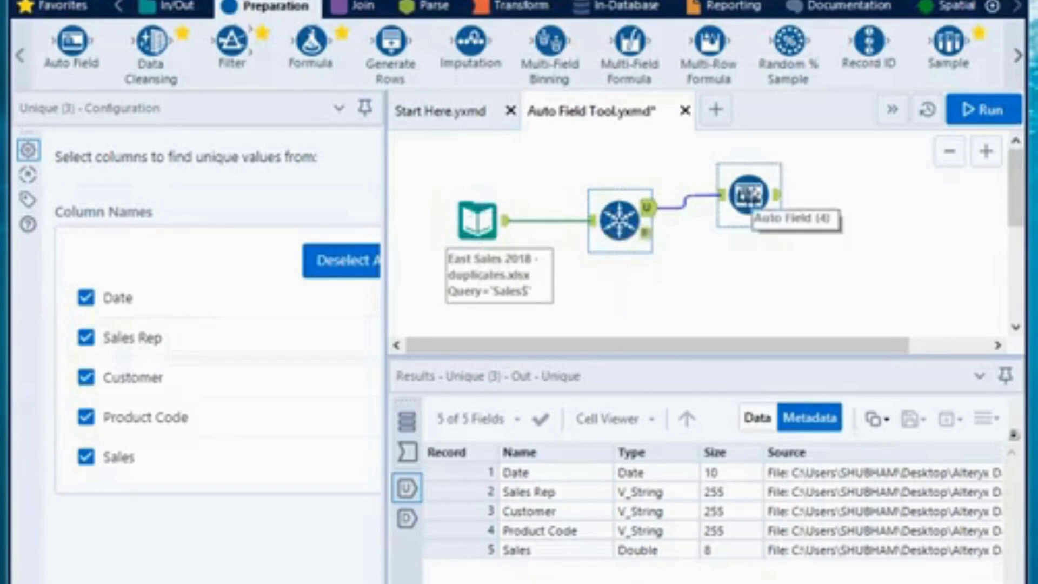
pyautogui.click(748, 197)
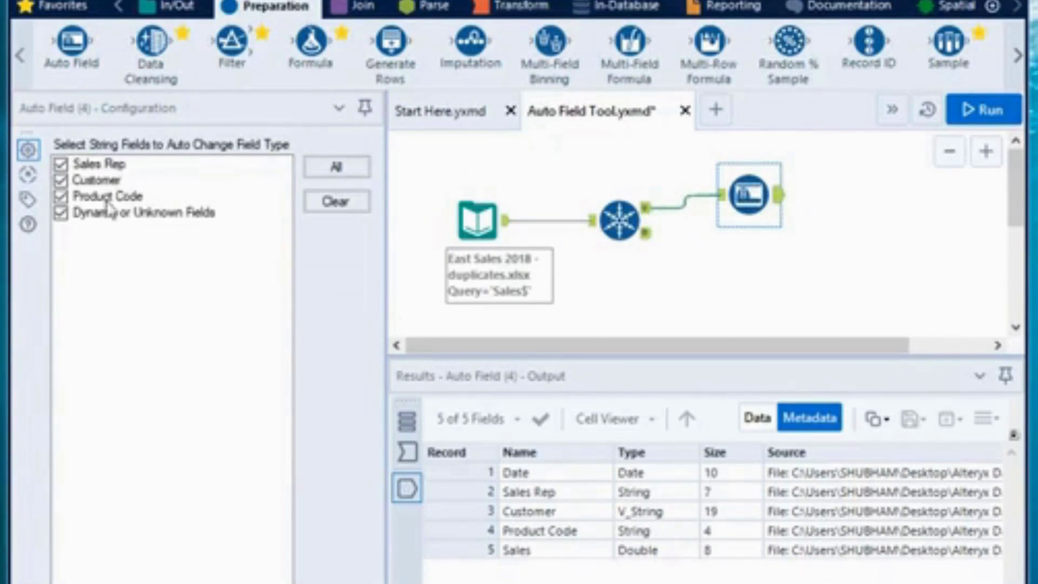
pyautogui.click(63, 215)
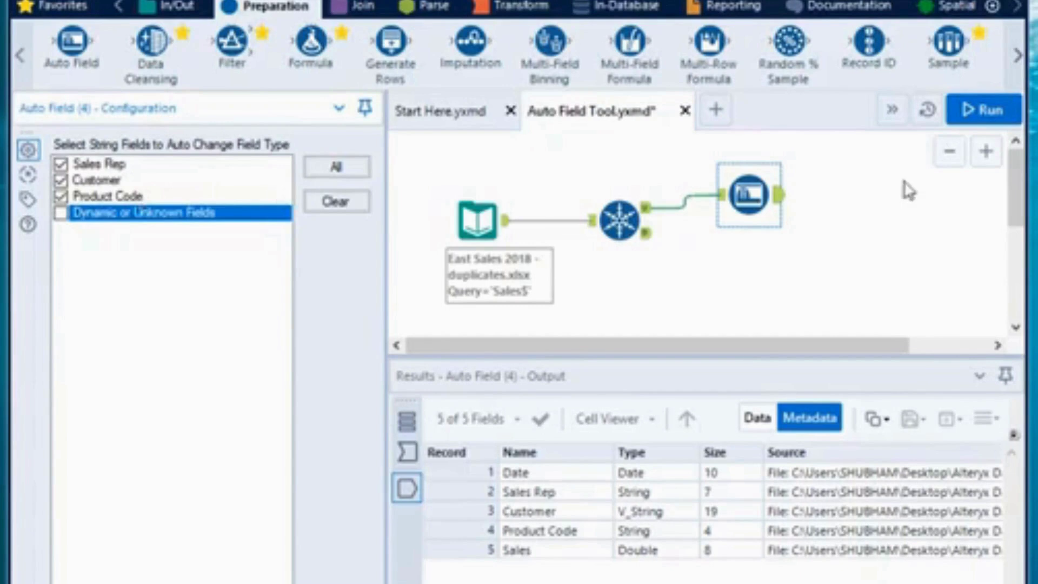
pyautogui.click(974, 111)
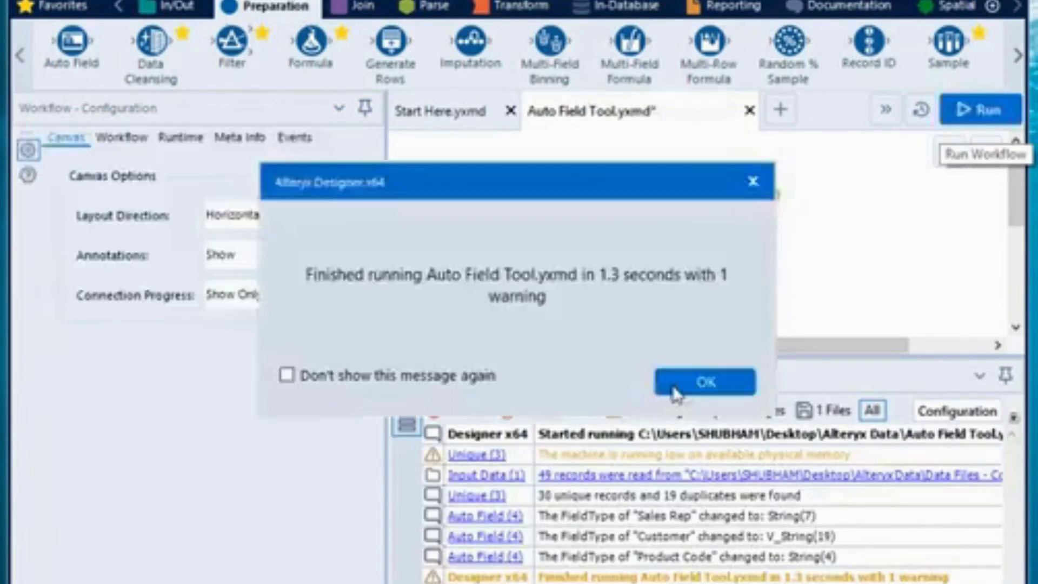
pyautogui.click(690, 382)
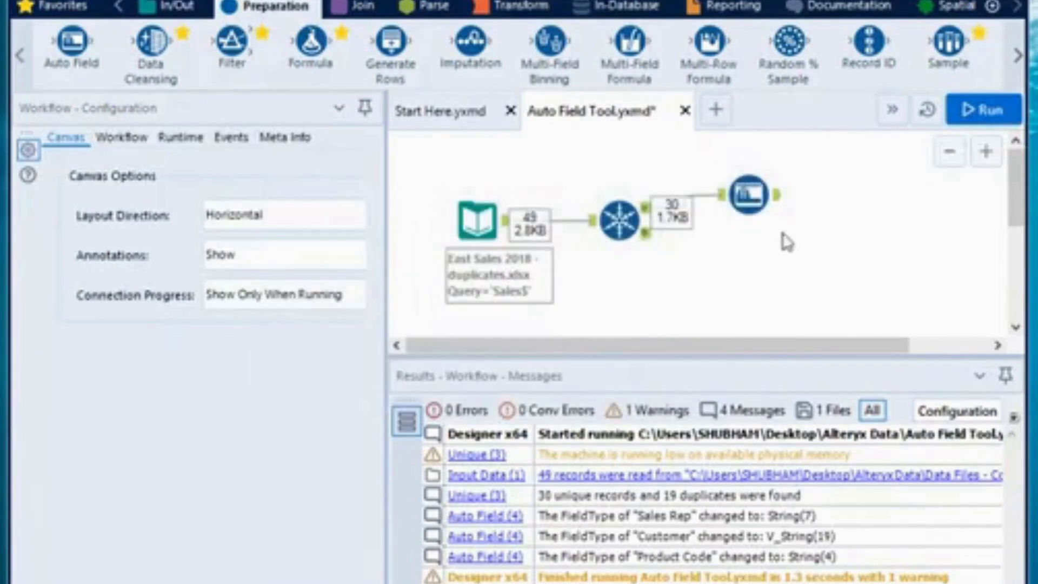
# Examine the types and sizes of Sales Rep, Customer and Product Code in the Auto Field output's metadata.
pyautogui.click(778, 205)
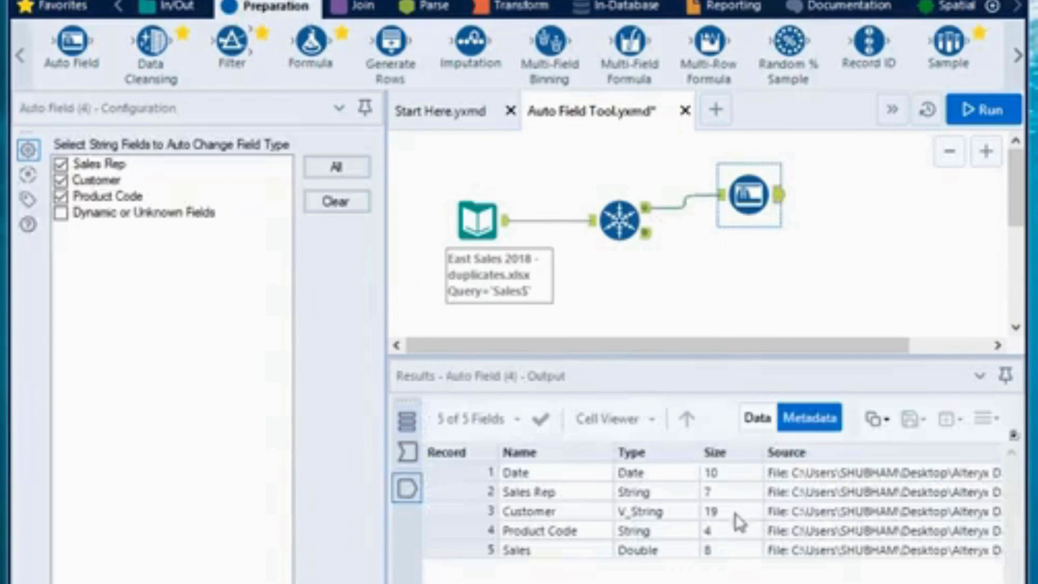
pyautogui.click(727, 493)
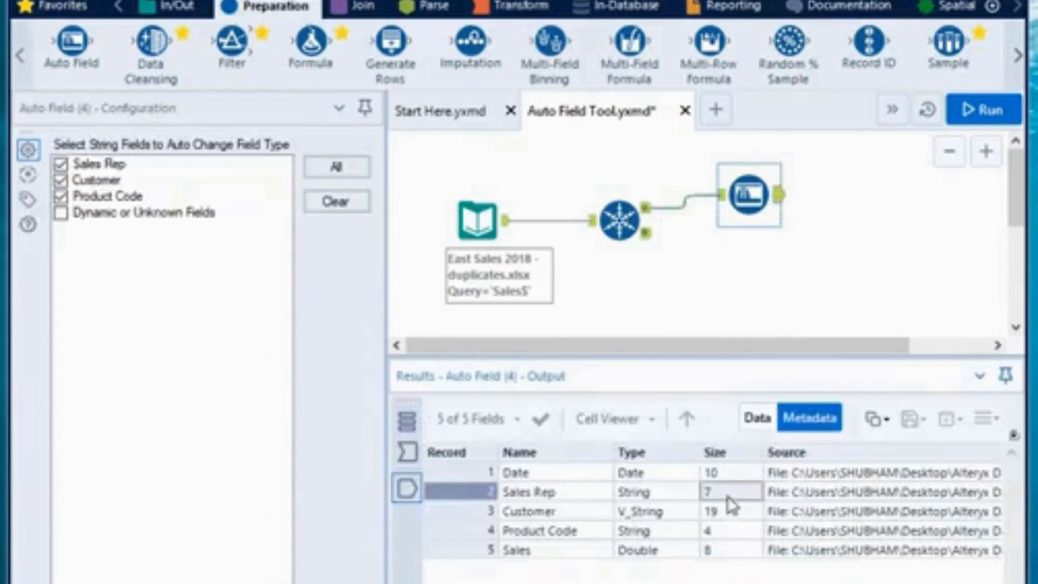
pyautogui.click(634, 493)
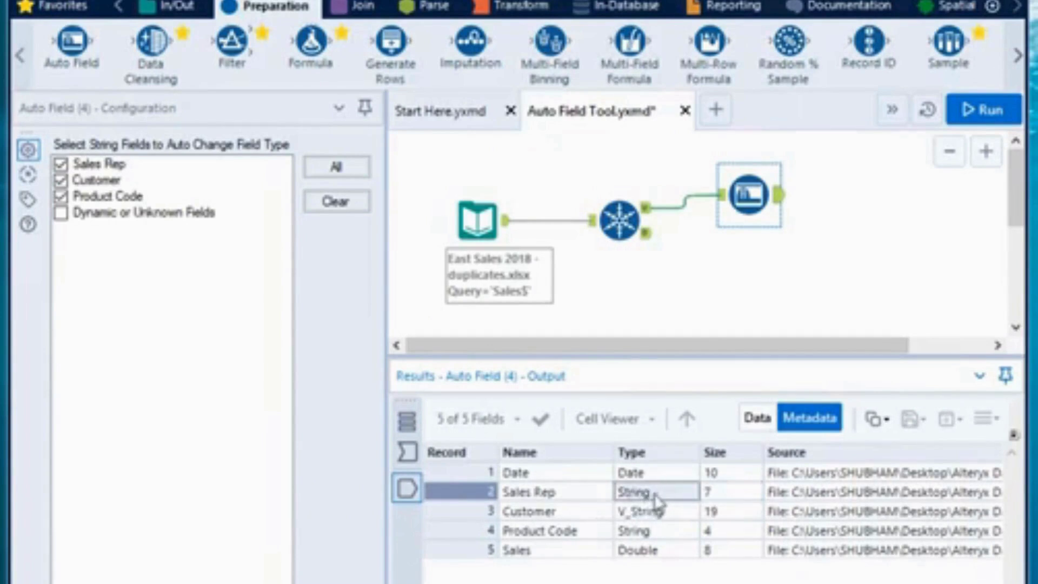
pyautogui.click(712, 494)
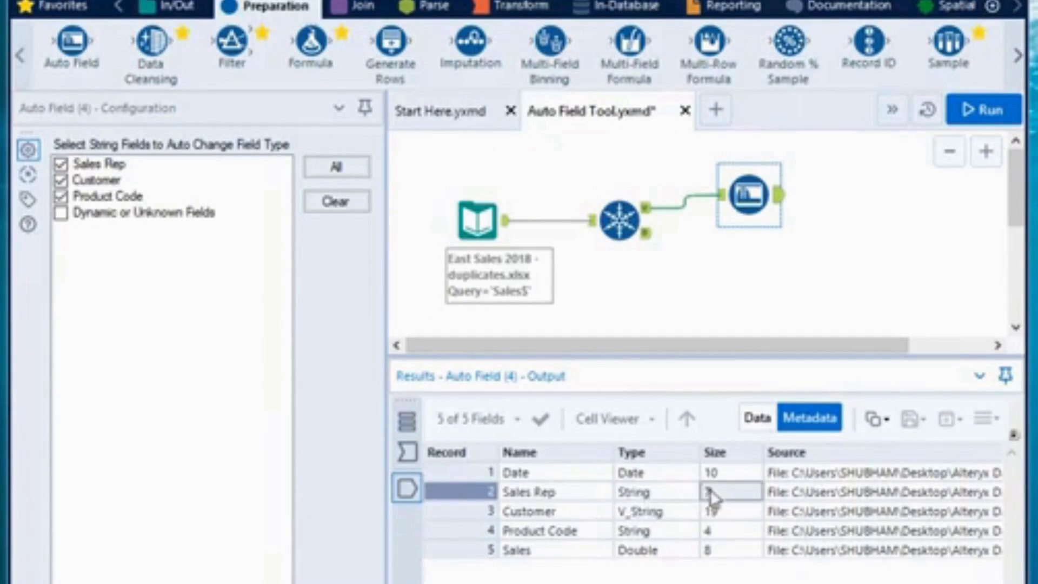
pyautogui.click(637, 514)
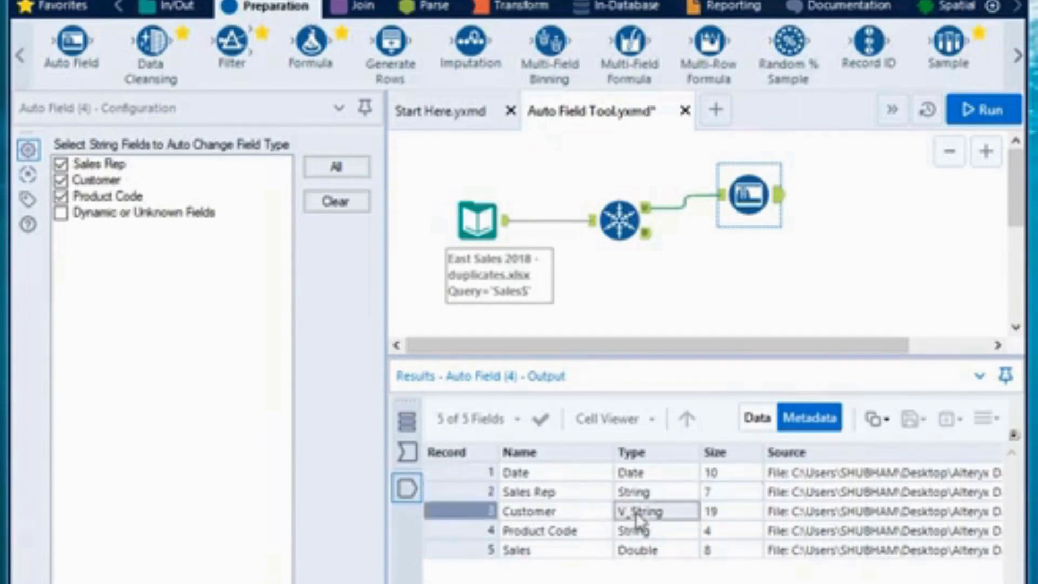
pyautogui.click(726, 515)
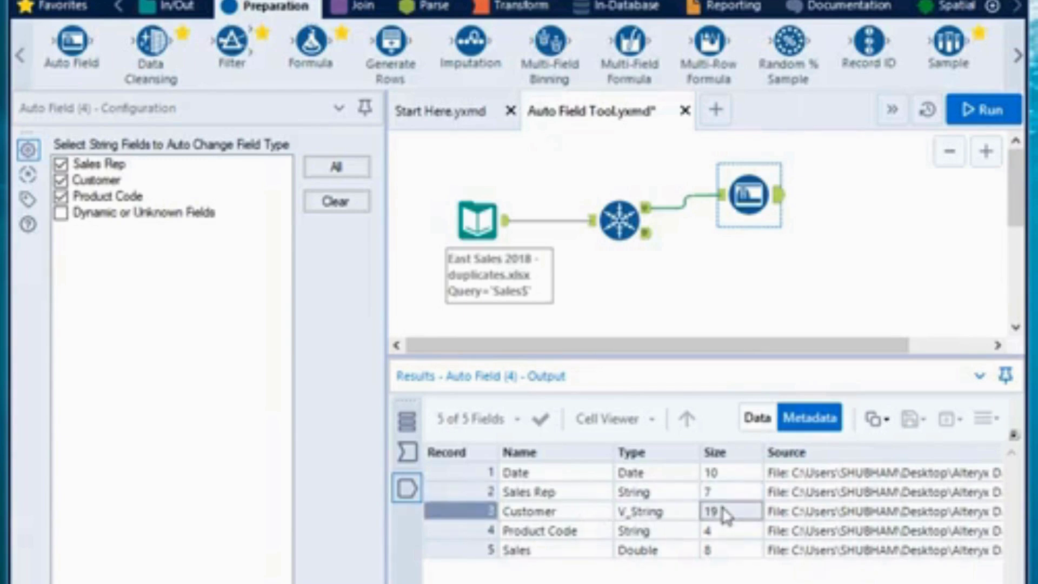
pyautogui.click(593, 532)
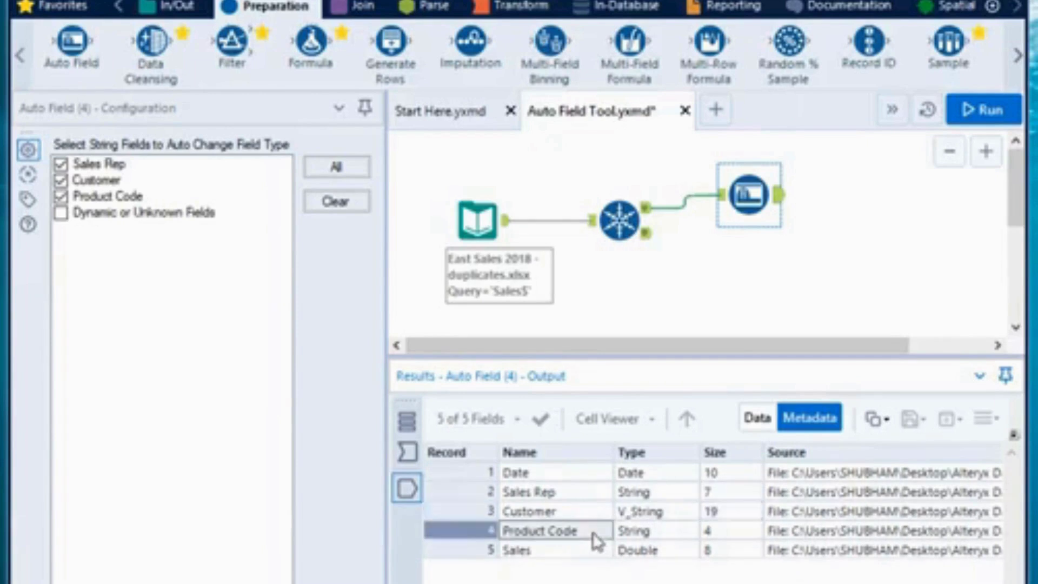
pyautogui.click(640, 536)
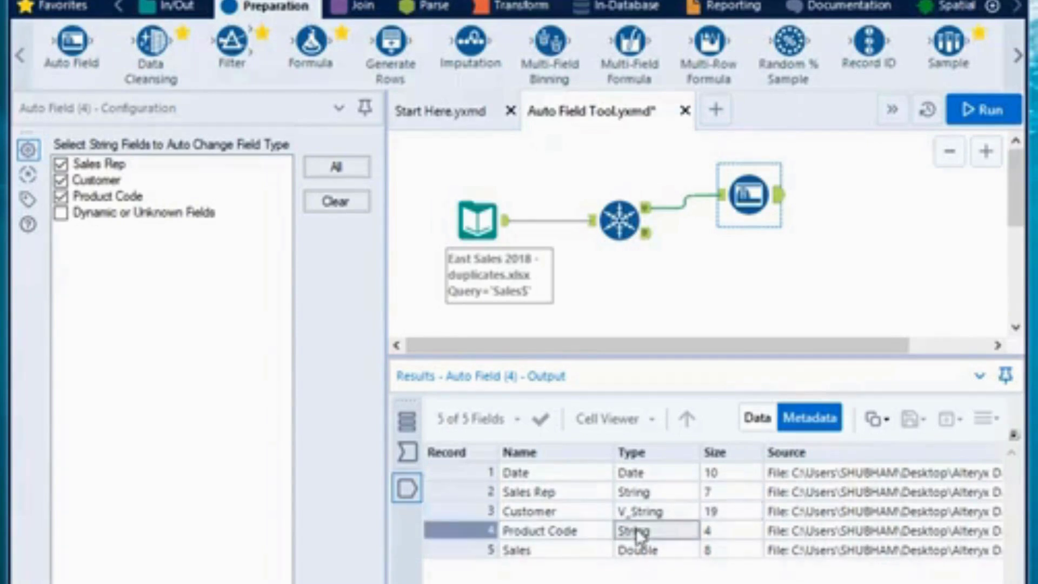
pyautogui.click(709, 531)
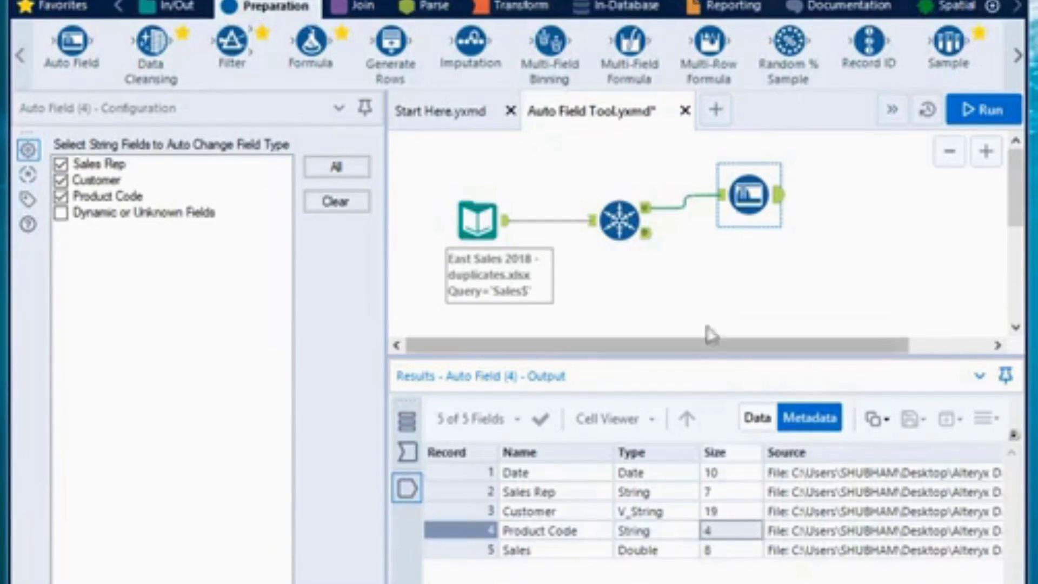
# Compare the East Sales 2018 - duplicates.xlsx input's metadata and records with the Unique and Auto Field outputs.
pyautogui.click(477, 221)
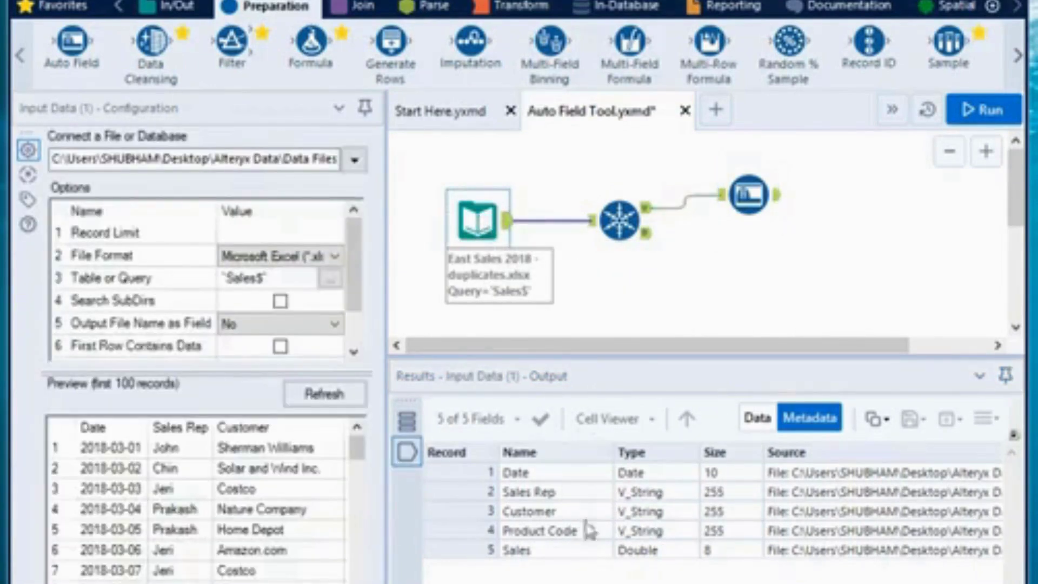
pyautogui.click(758, 418)
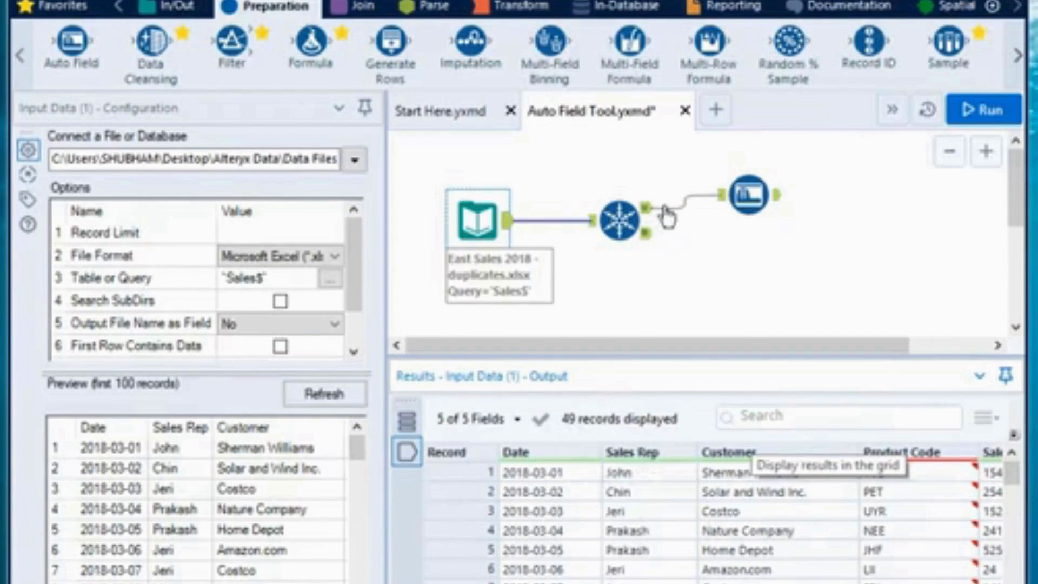
pyautogui.click(648, 211)
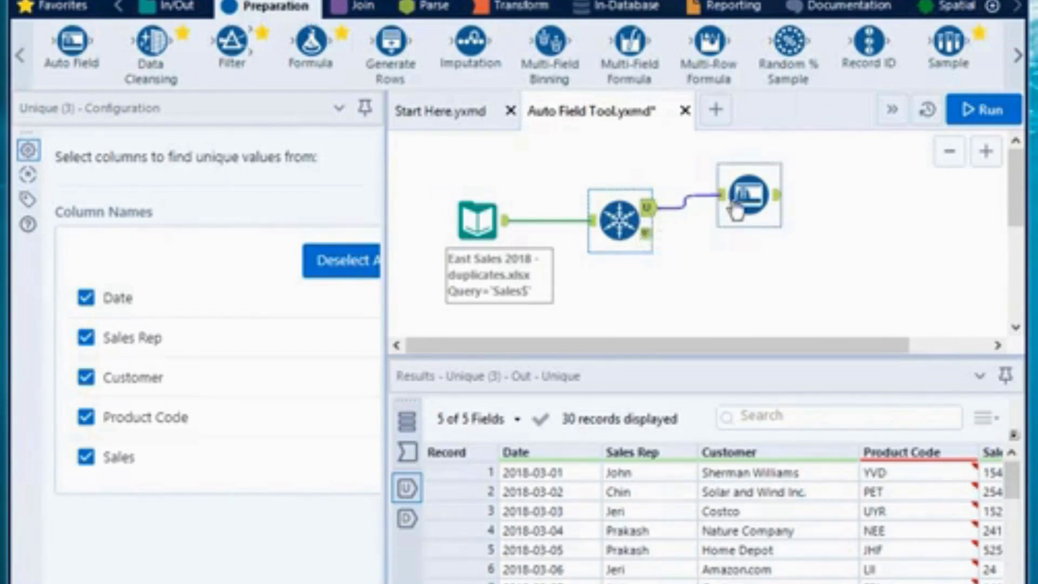
pyautogui.click(749, 196)
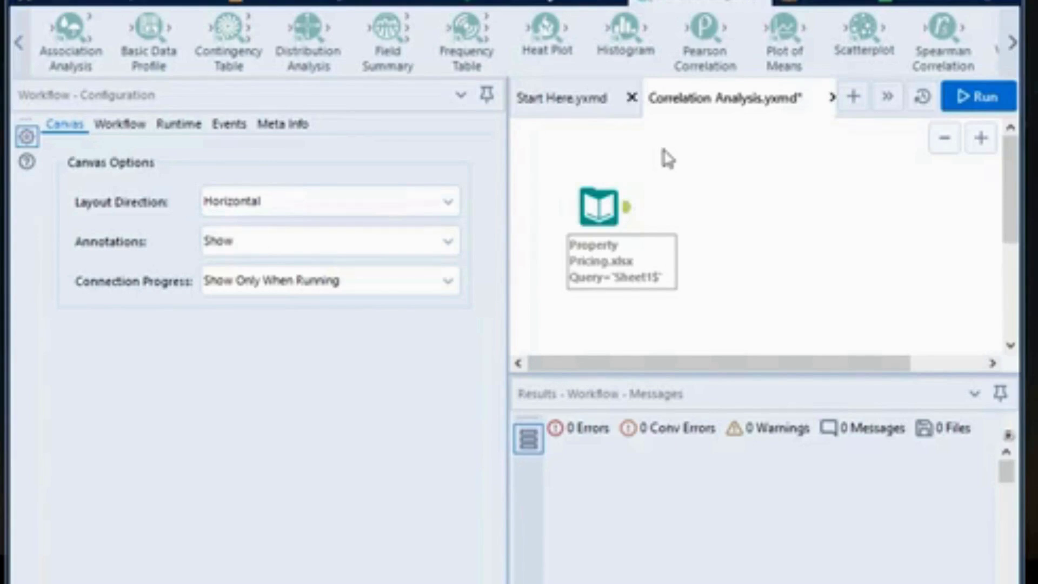
# Connect a Pearson Correlation tool to the Property Pricing.xlsx input and select Price, Beds, Baths and Square Feet as its variables.
pyautogui.click(601, 204)
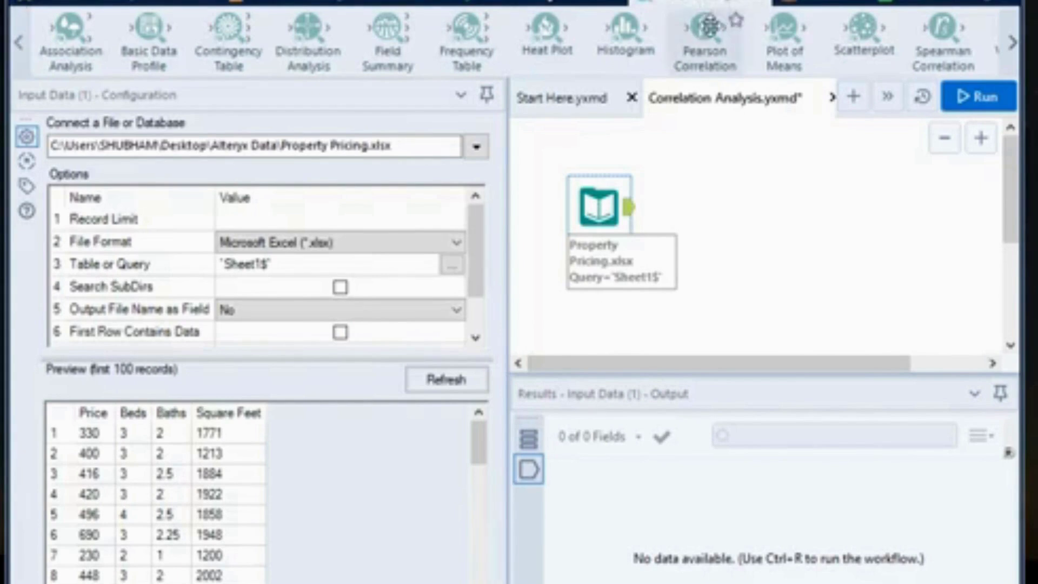
pyautogui.moveTo(709, 24); pyautogui.dragTo(736, 214)
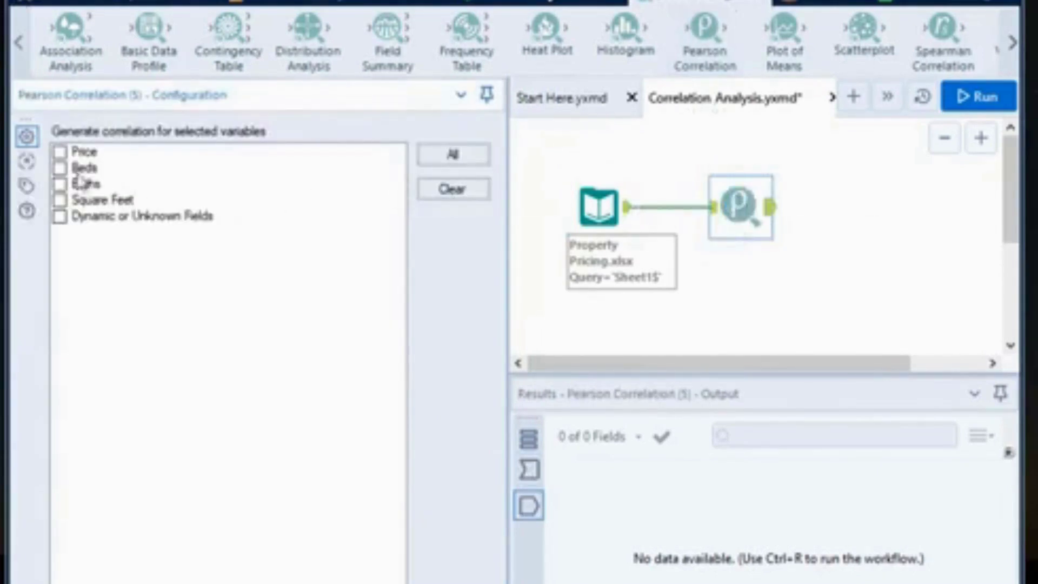
pyautogui.click(60, 152)
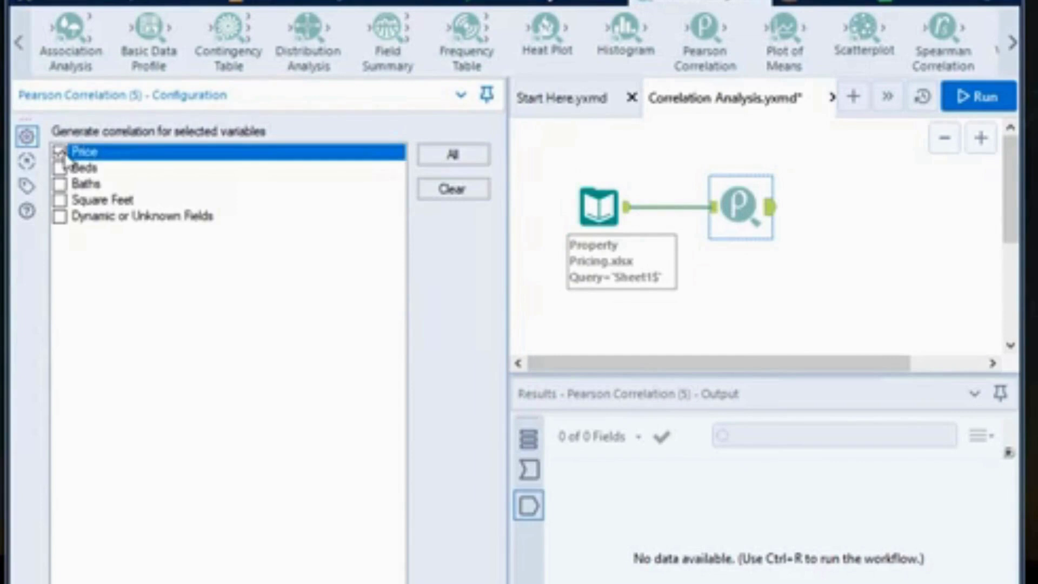
pyautogui.press('Down')
pyautogui.press('space')
pyautogui.press('Down')
pyautogui.press('space')
pyautogui.press('Down')
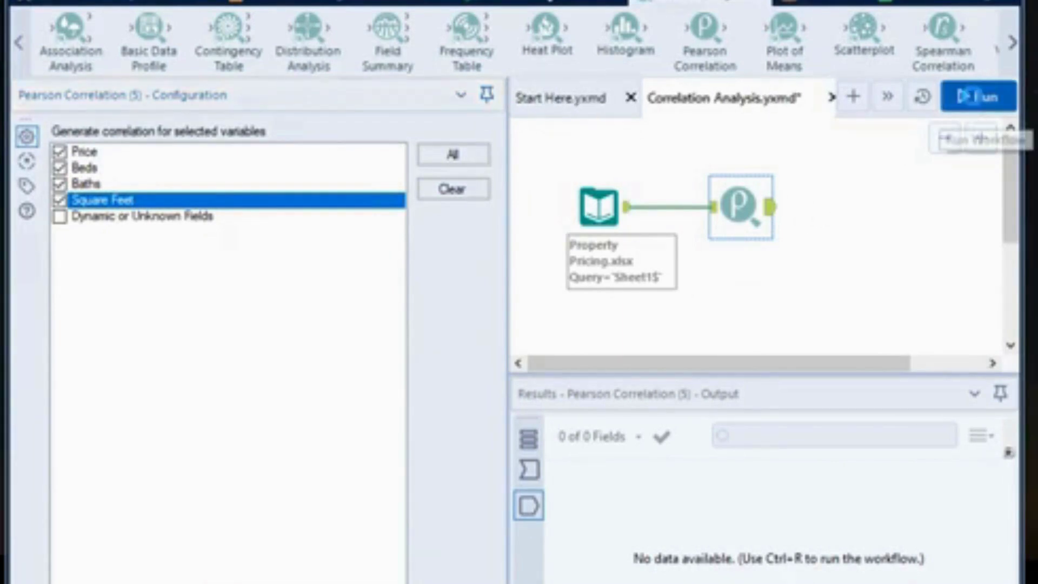
# Run the Correlation Analysis workflow to generate the Pearson correlation matrix.
pyautogui.click(977, 97)
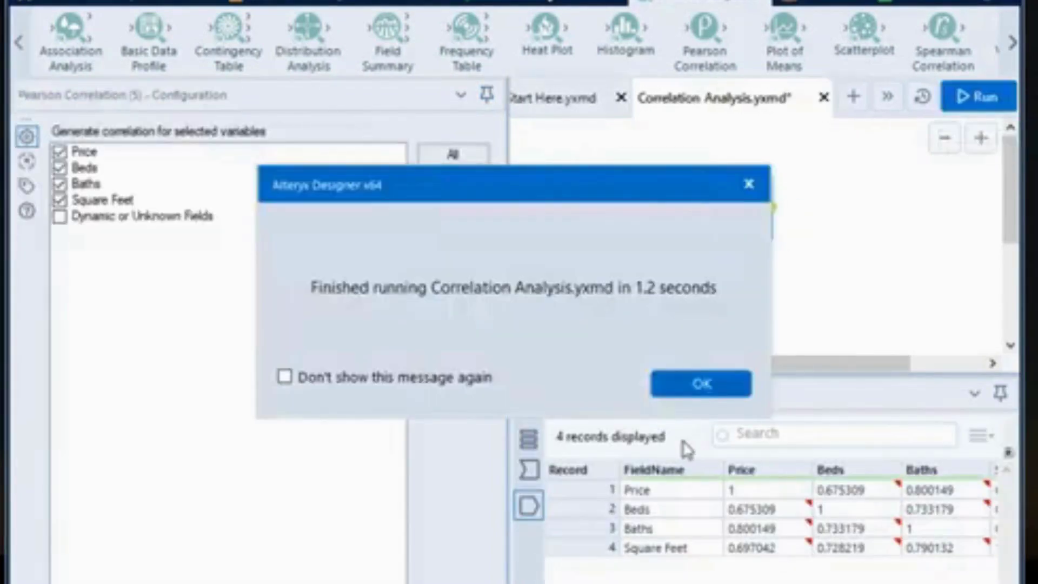
pyautogui.click(704, 383)
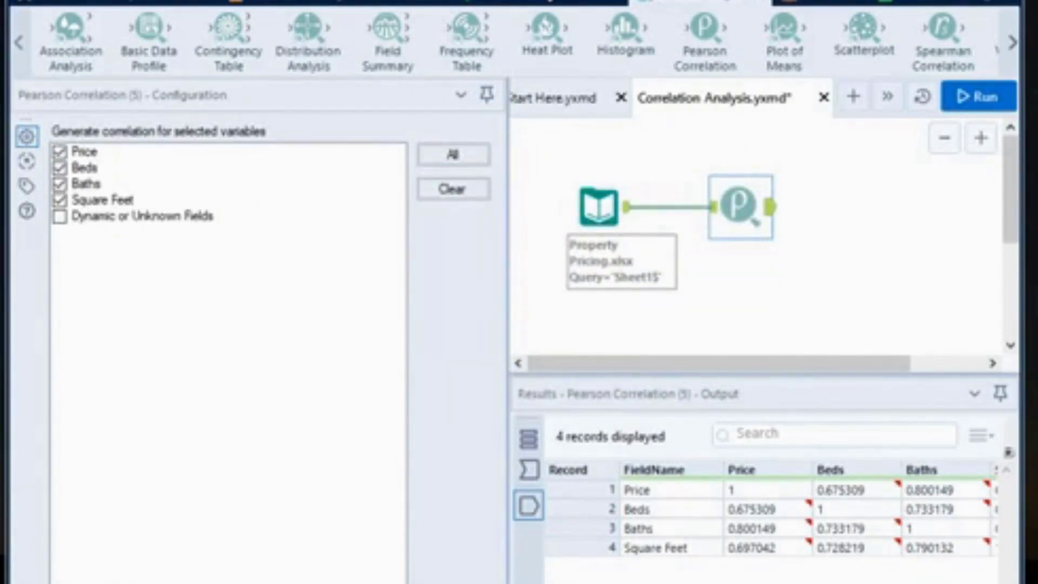
pyautogui.moveTo(729, 583)
pyautogui.mouseDown()
pyautogui.moveTo(811, 583)
pyautogui.moveTo(730, 583)
pyautogui.mouseUp()
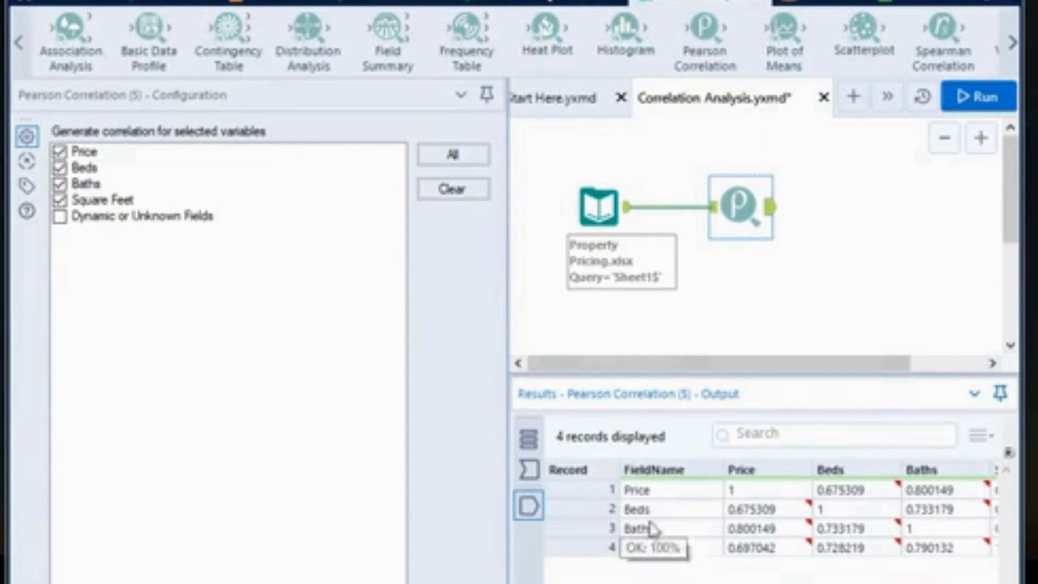
# Examine the pairwise correlations between Price, Beds, Baths and Square Feet in the Pearson Correlation output.
pyautogui.click(671, 491)
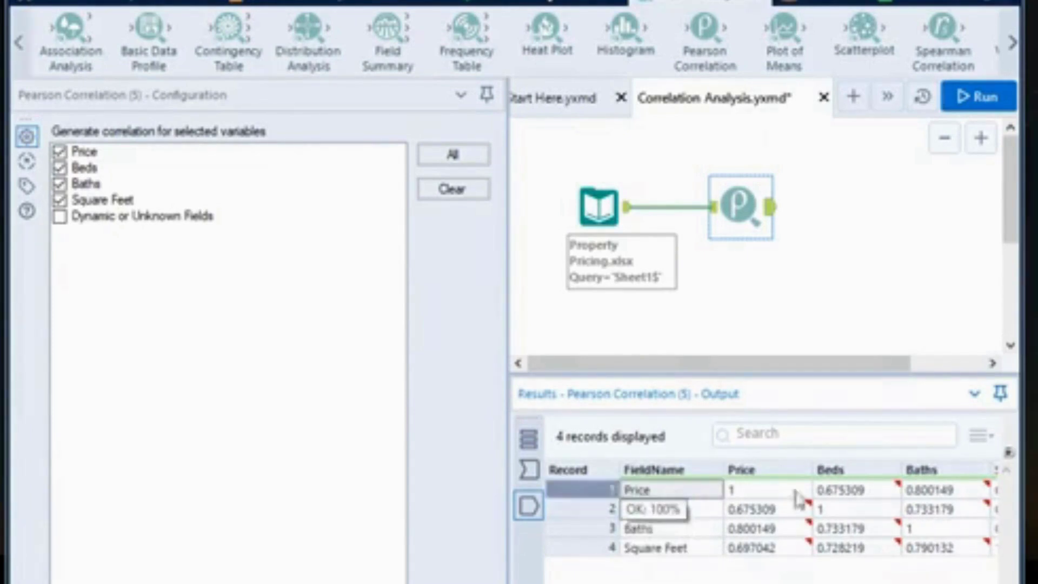
pyautogui.click(848, 490)
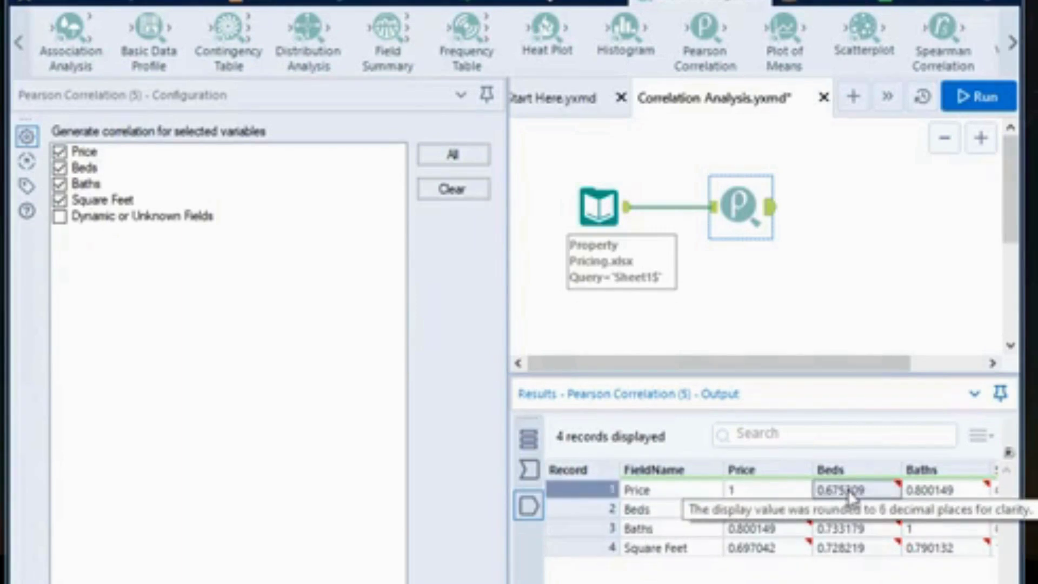
pyautogui.click(649, 510)
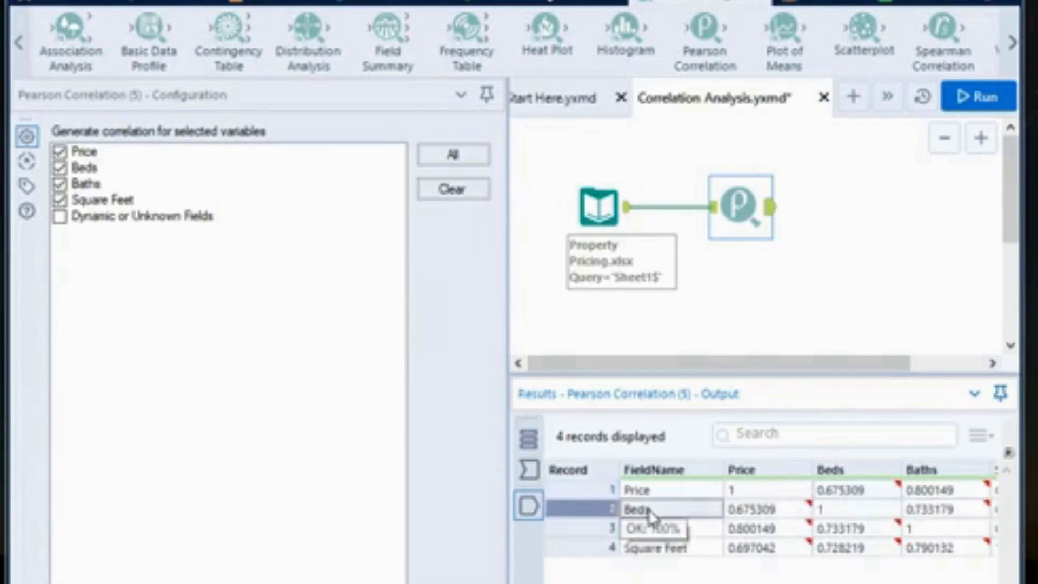
pyautogui.click(933, 511)
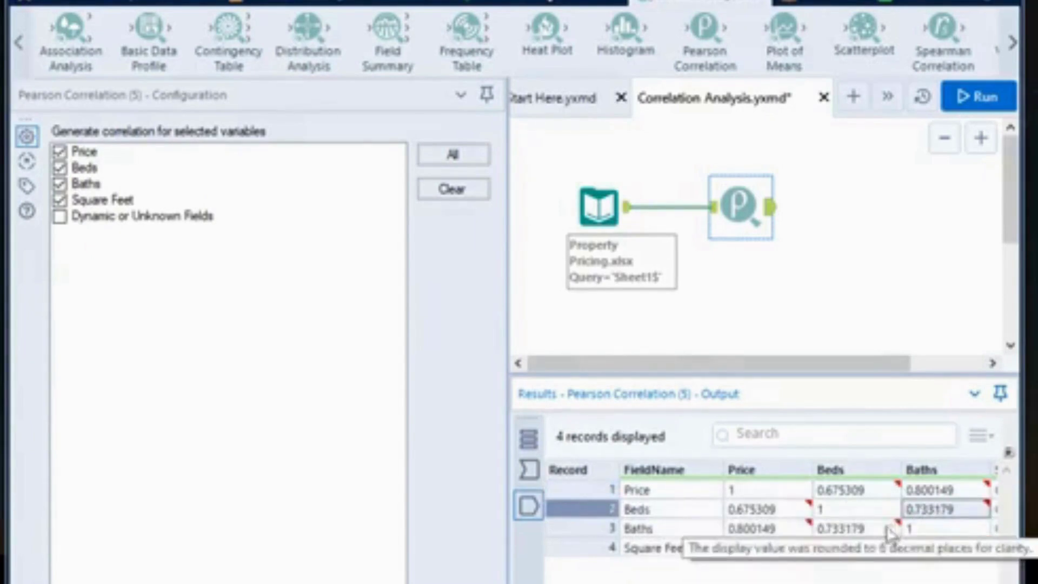
pyautogui.click(670, 551)
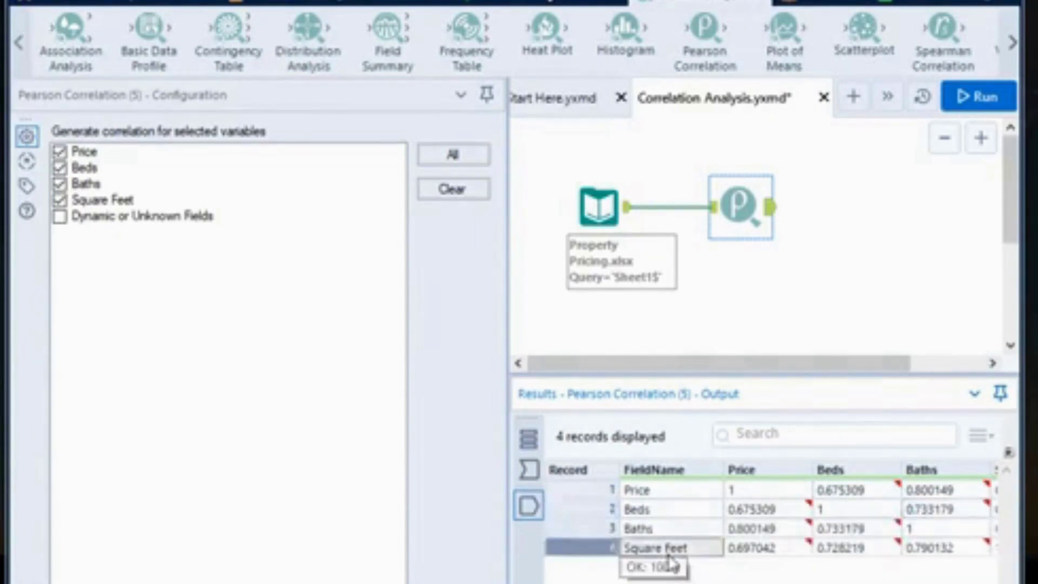
pyautogui.click(841, 551)
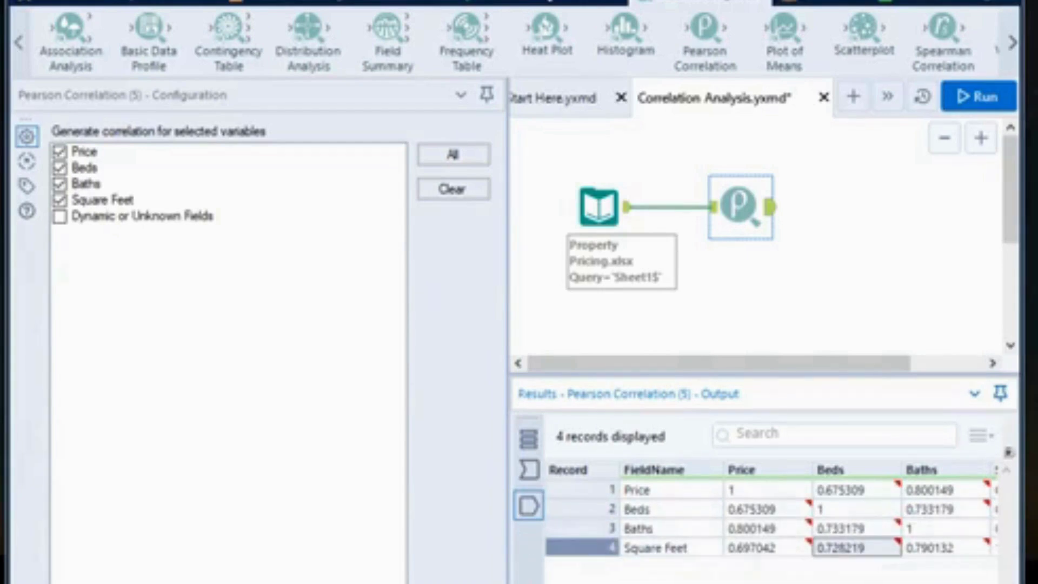
pyautogui.hscroll(3, 771, 511)
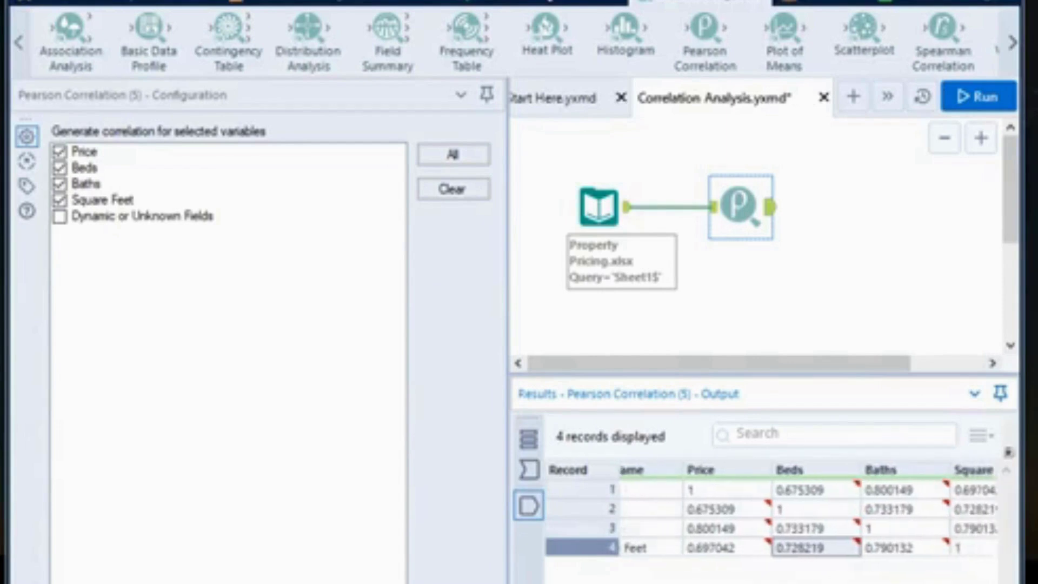
pyautogui.hscroll(-3, 809, 519)
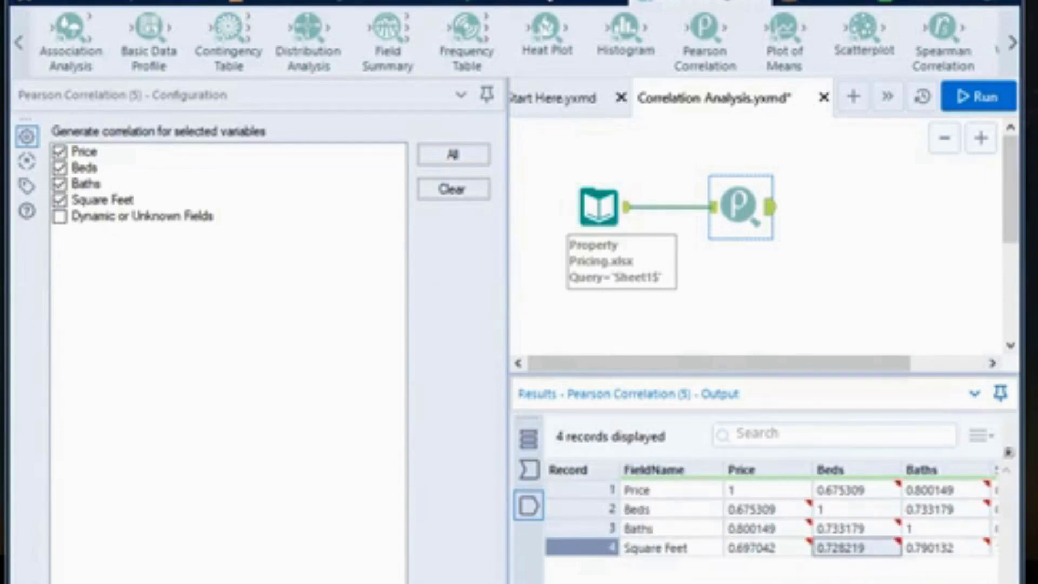
pyautogui.hscroll(3, 810, 519)
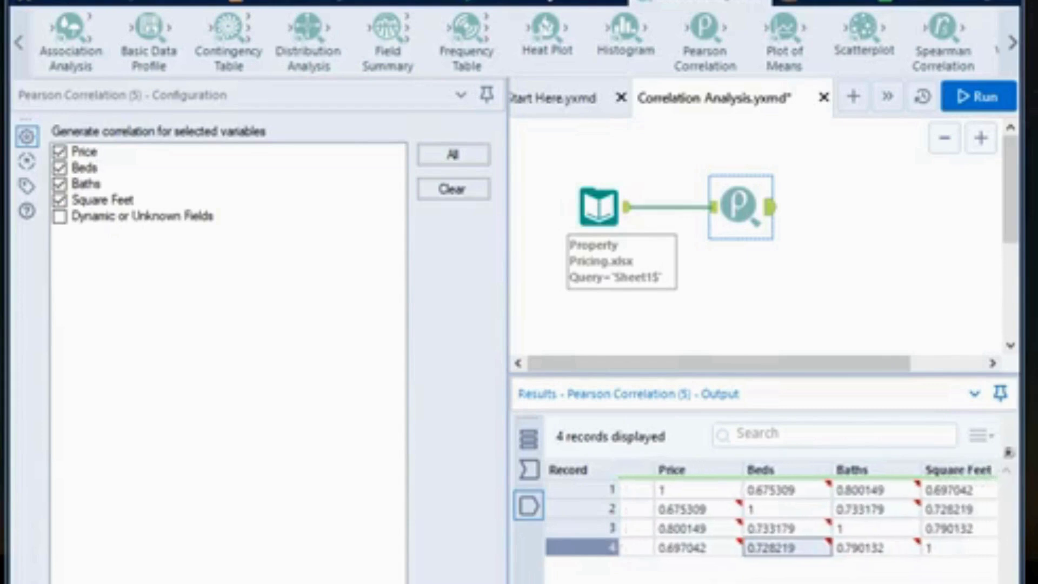
pyautogui.hscroll(1, 809, 520)
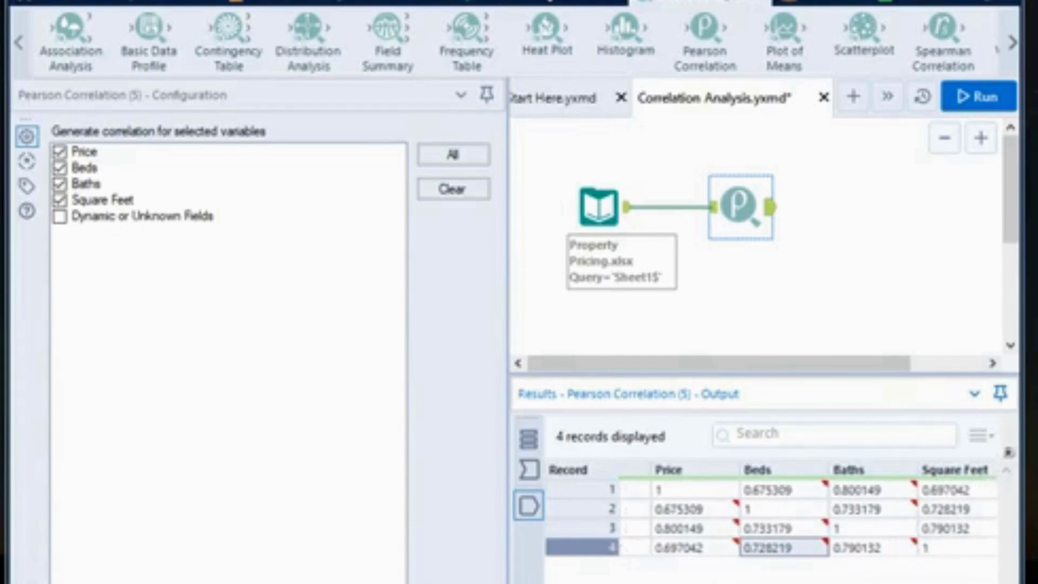
pyautogui.hscroll(-3, 809, 519)
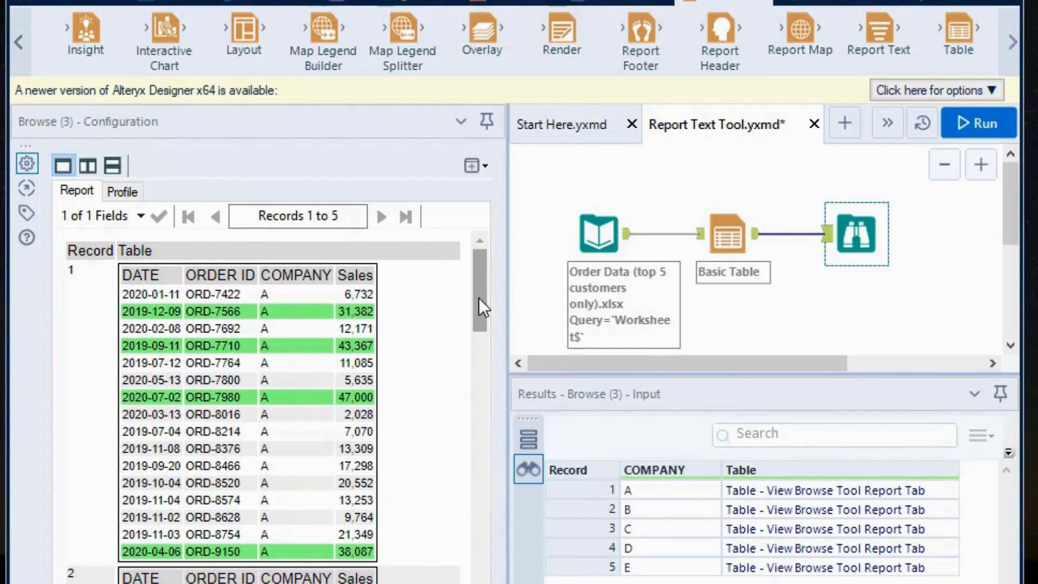
pyautogui.moveTo(478, 297); pyautogui.dragTo(482, 292)
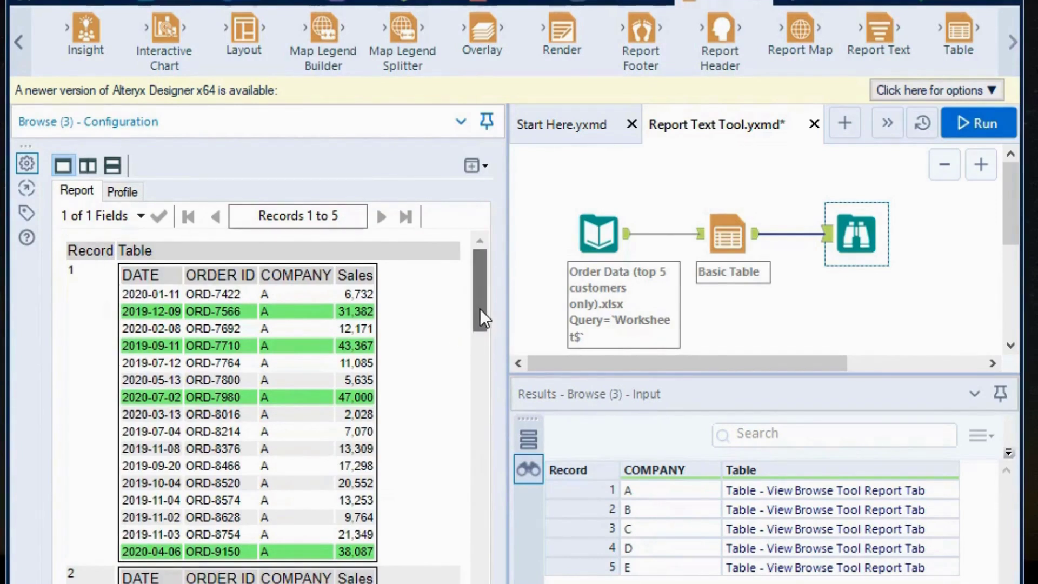
pyautogui.moveTo(479, 308); pyautogui.dragTo(476, 284)
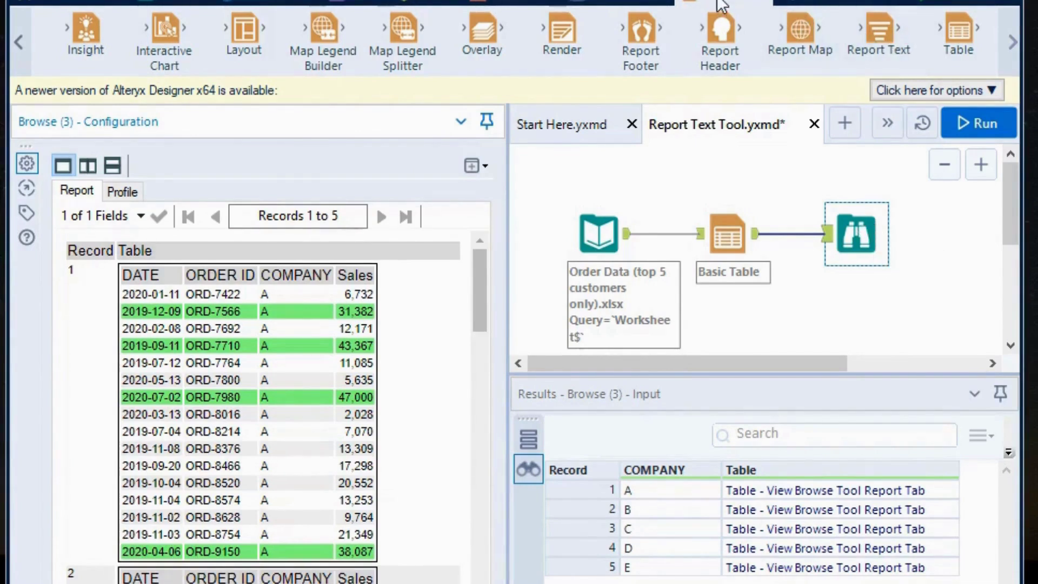
# Insert a Report Text tool on the connection between the Basic Table and Browse tools in the Report Text Tool workflow.
pyautogui.scroll(2, 767, 24)
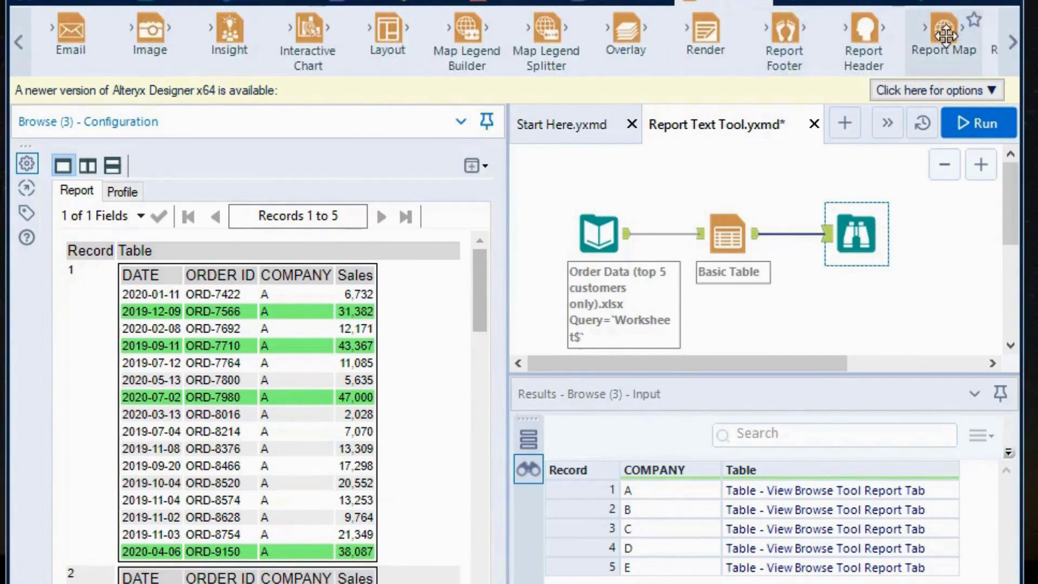
pyautogui.click(1014, 53)
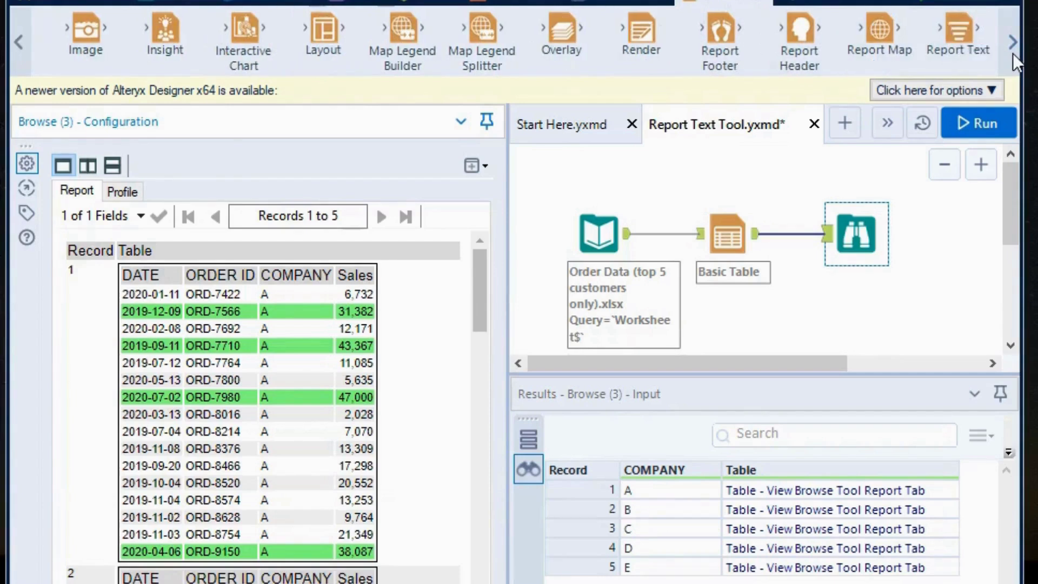
pyautogui.moveTo(958, 32); pyautogui.dragTo(808, 232)
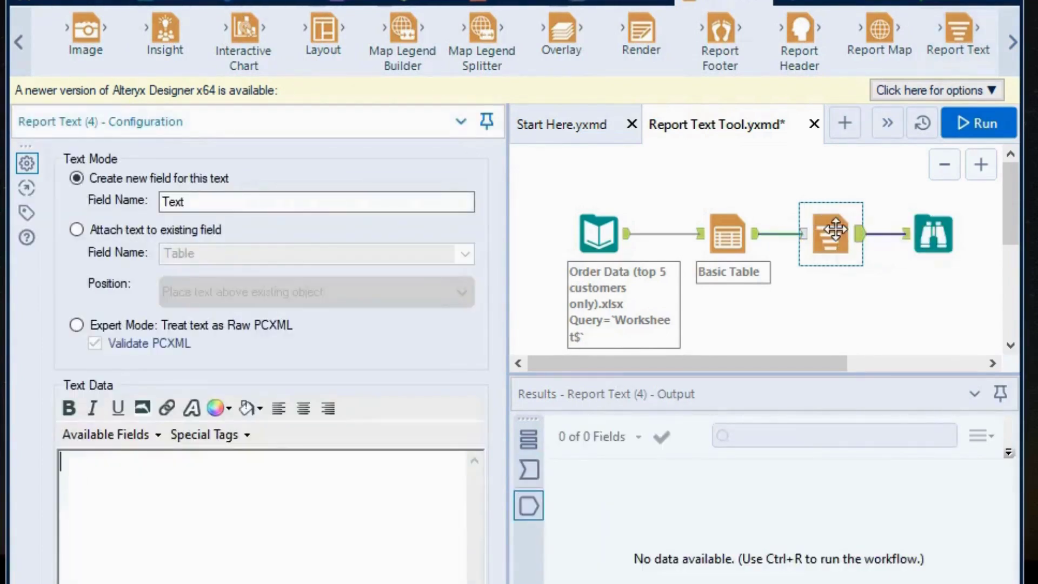
pyautogui.click(831, 231)
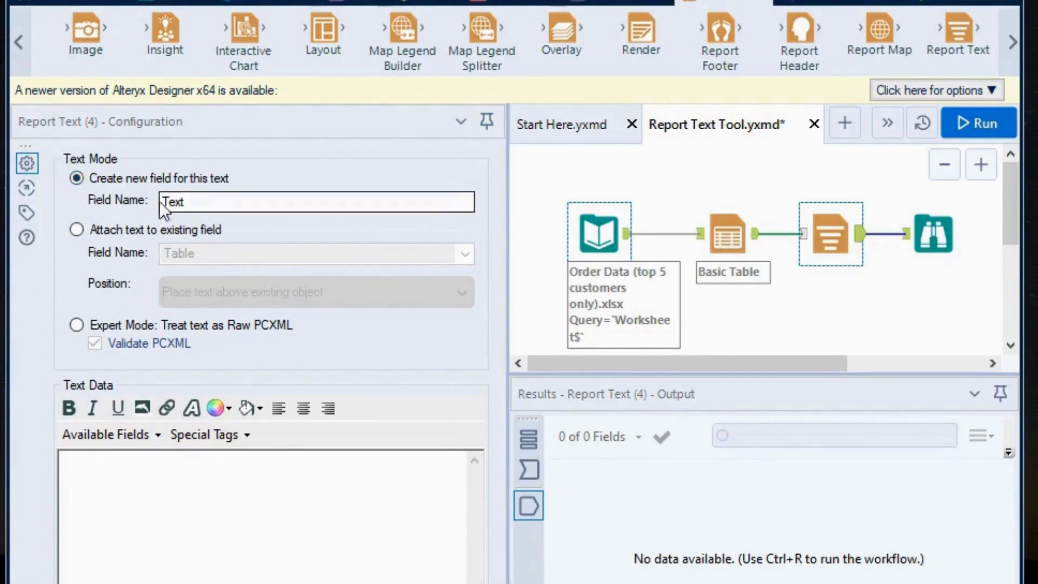
# Set the Report Text tool to attach its text to the existing Table field, placed above the existing object.
pyautogui.click(86, 231)
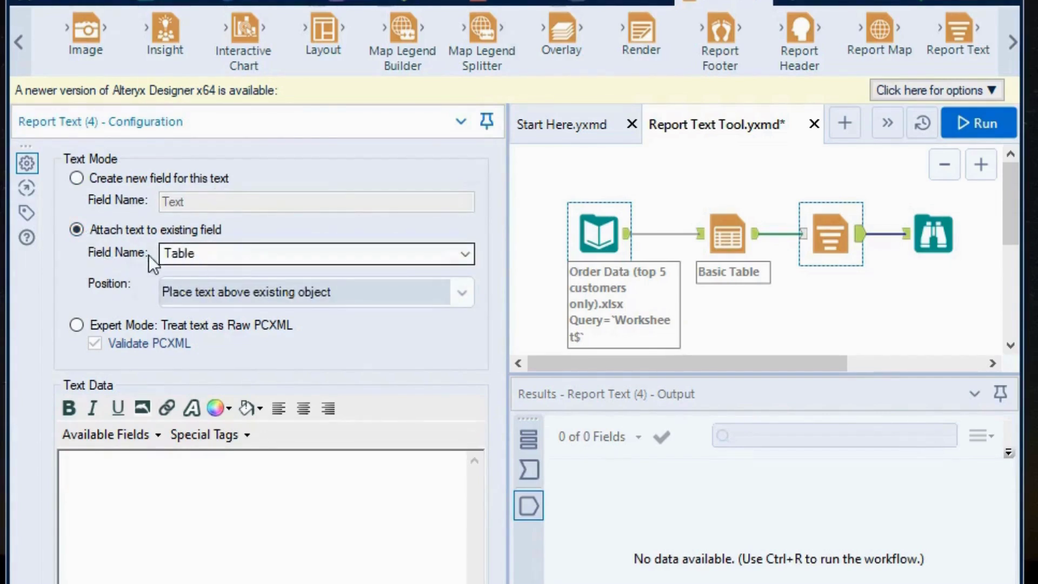
pyautogui.click(211, 252)
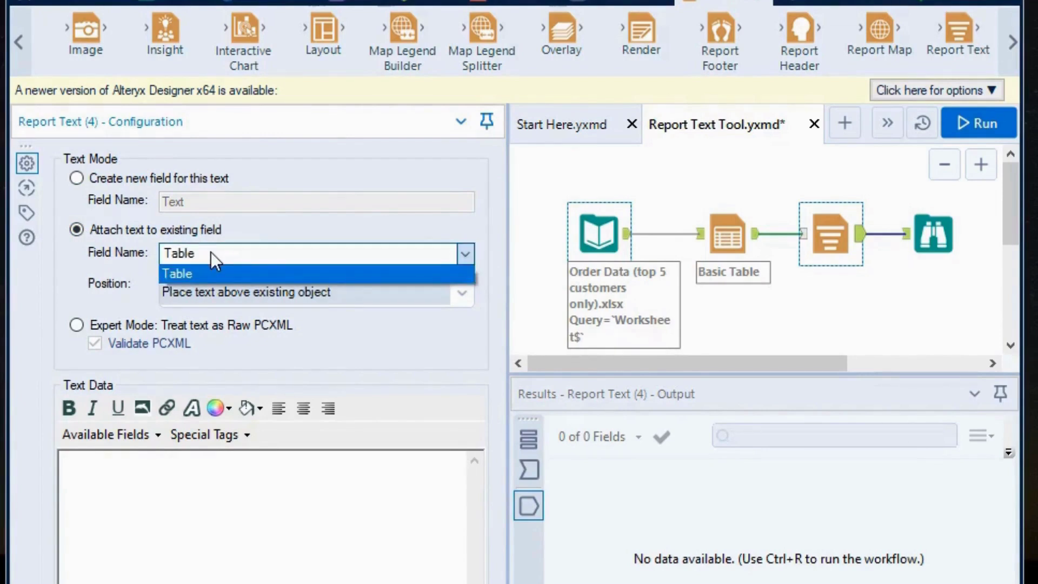
pyautogui.click(211, 252)
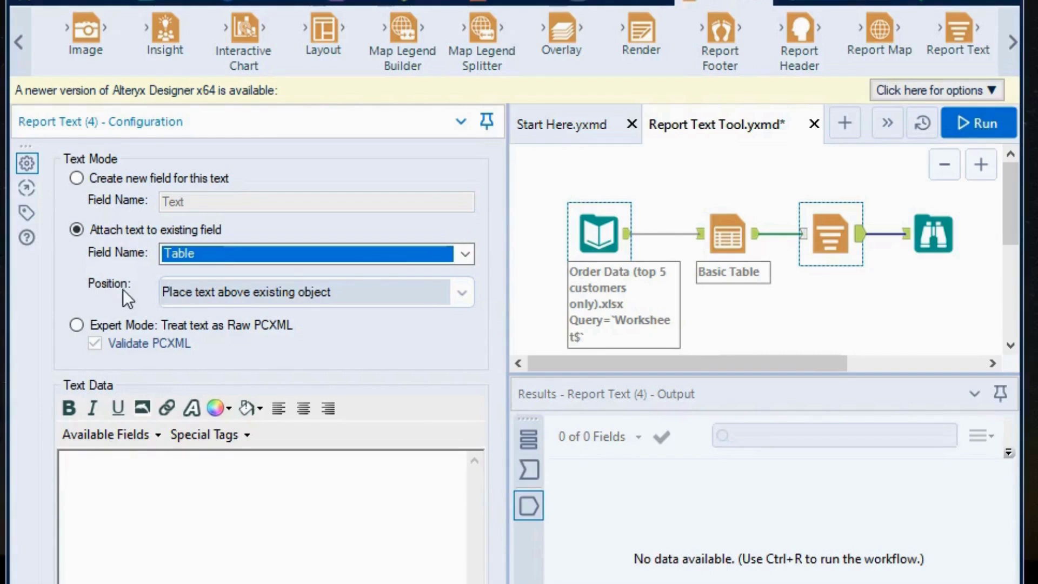
pyautogui.click(225, 292)
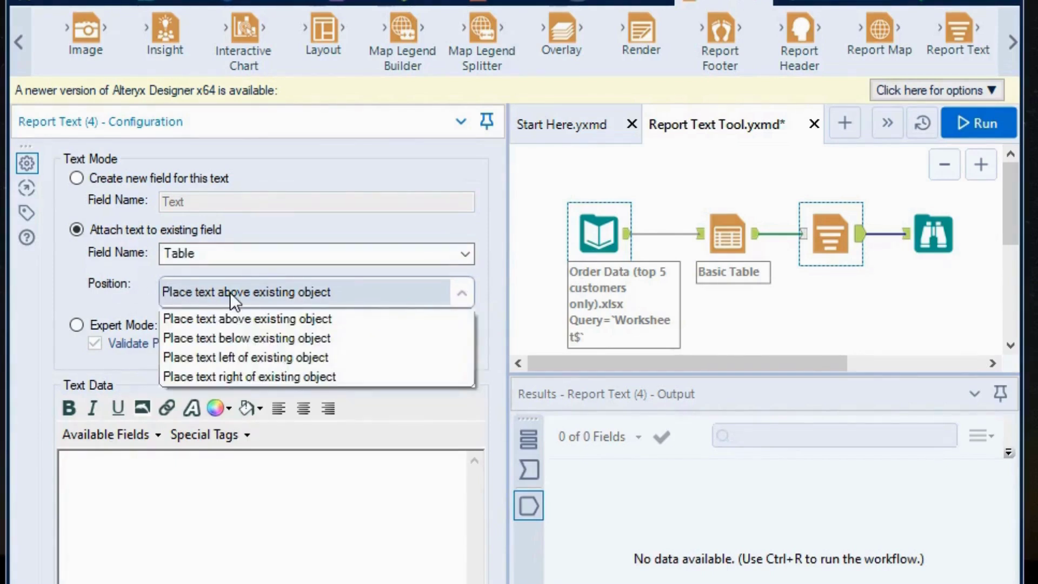
pyautogui.click(229, 292)
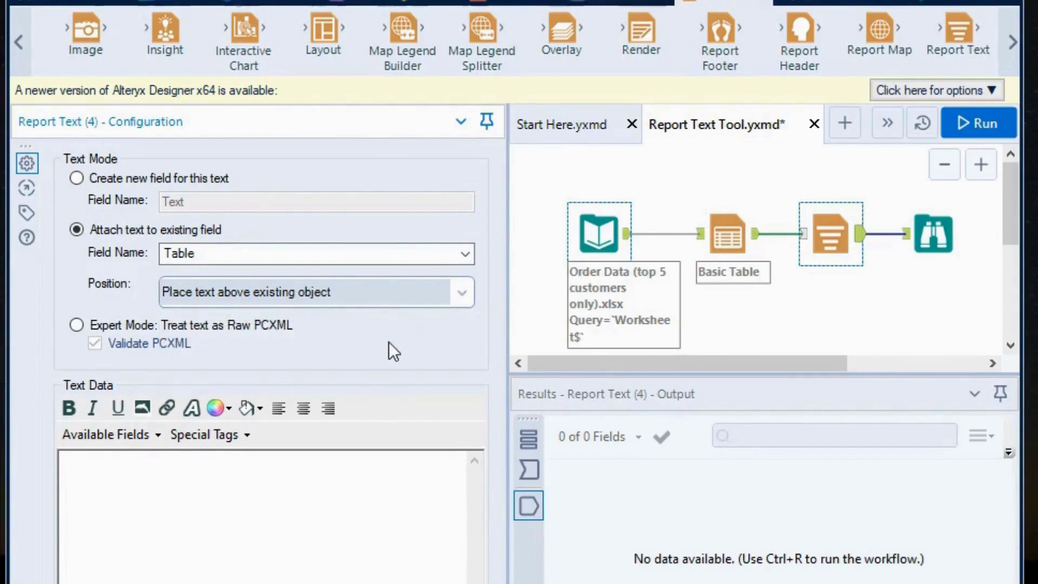
# Enter "Sales Greater Than 2" in the Report Text tool's text data.
pyautogui.click(184, 481)
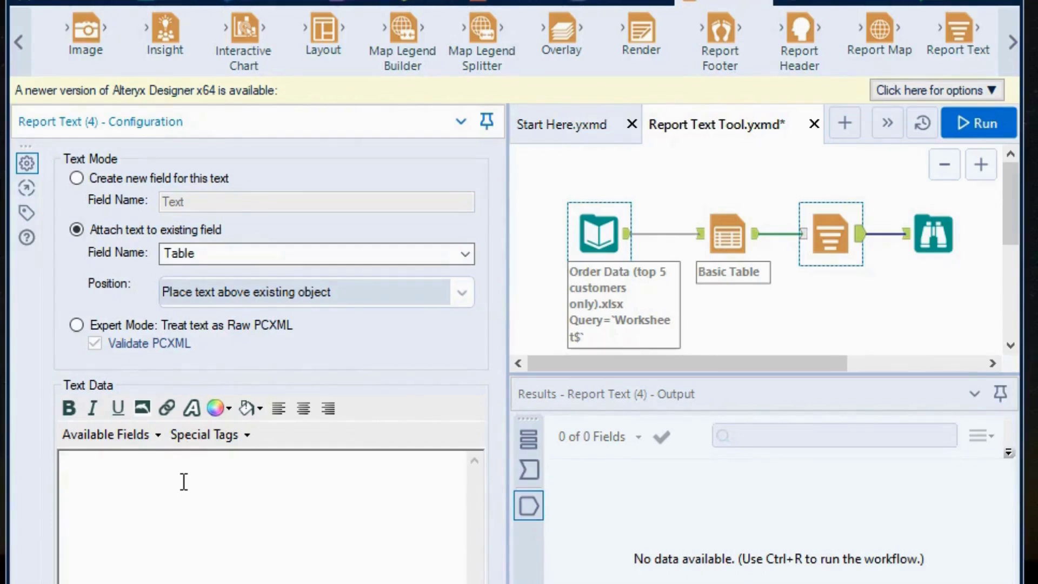
pyautogui.write('Sale')
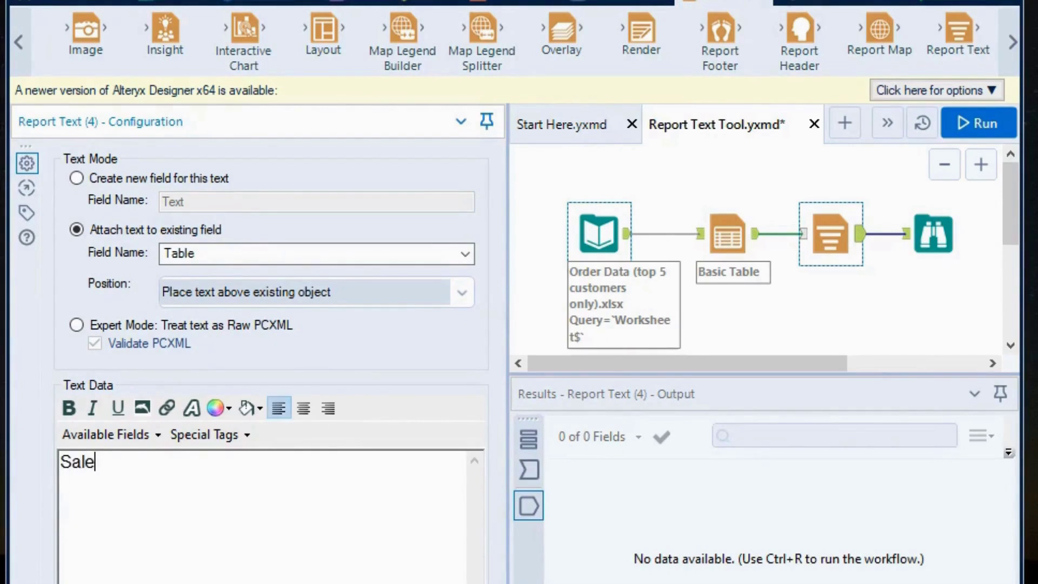
pyautogui.write('s Greather')
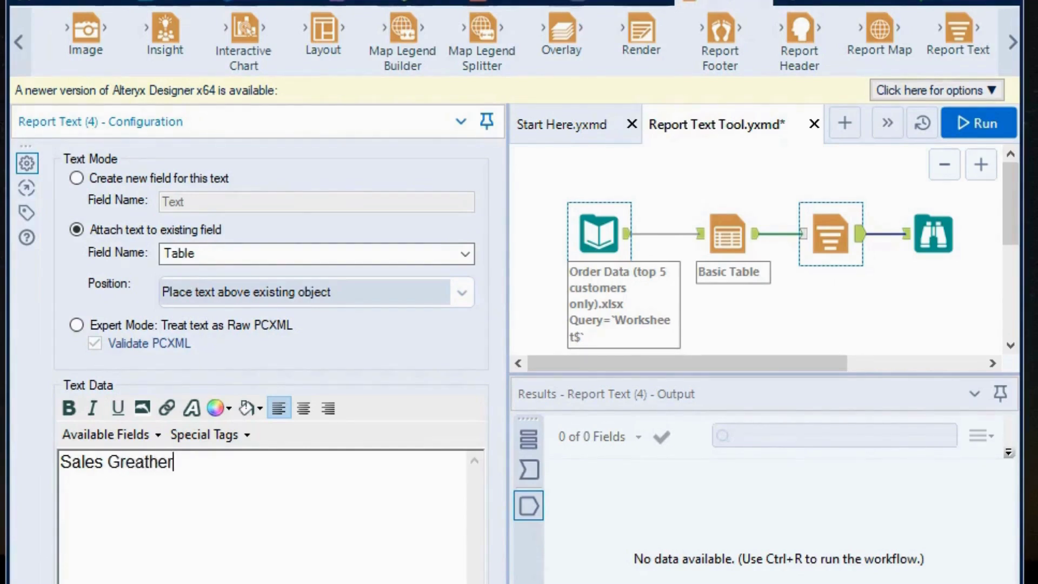
pyautogui.press('BackSpace')
pyautogui.press('BackSpace')
pyautogui.press('BackSpace')
pyautogui.press('BackSpace')
pyautogui.write('ter')
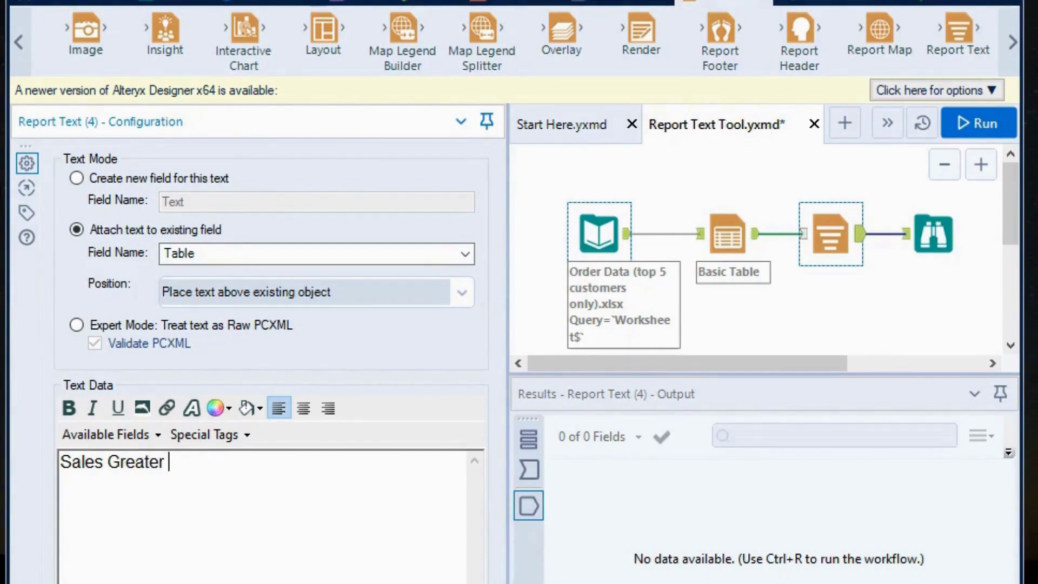
pyautogui.write(' Than 2')
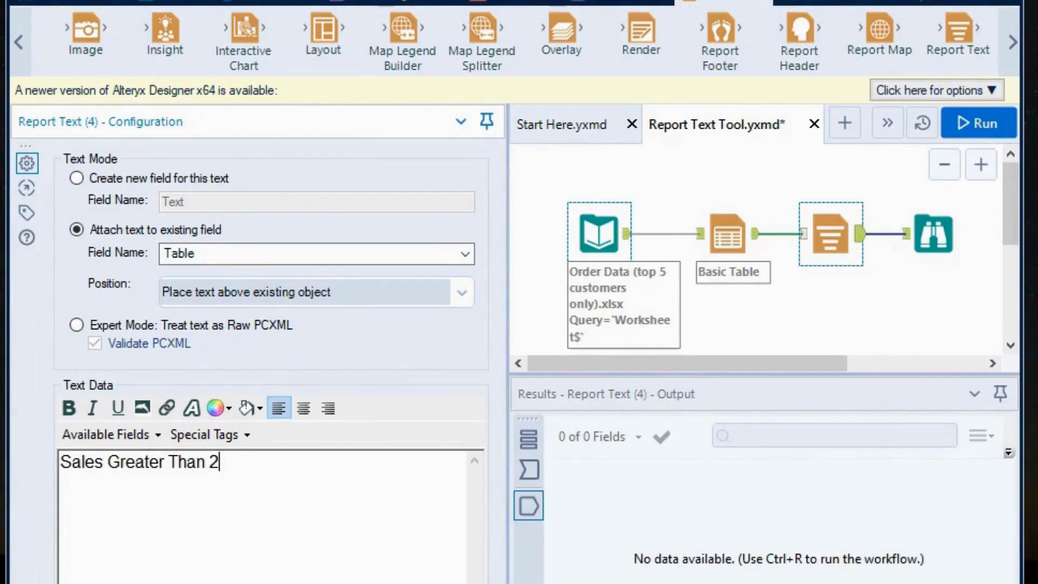
# Complete the report text as "Sales Greater Than 25K" and append the COMPANY field with sample value A.
pyautogui.write('5K')
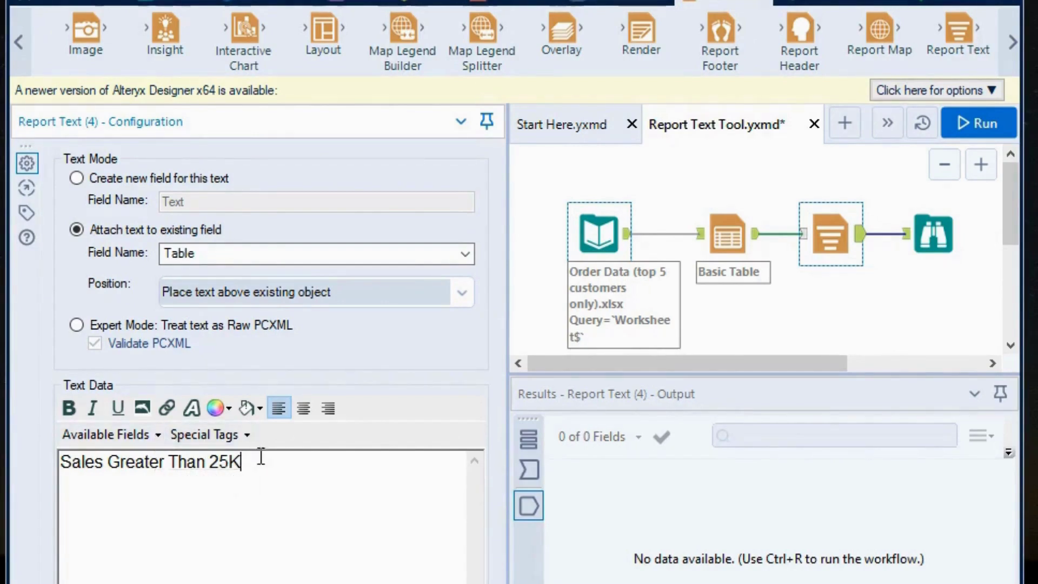
pyautogui.click(156, 439)
pyautogui.click(158, 434)
pyautogui.click(168, 451)
pyautogui.click(157, 434)
pyautogui.click(147, 459)
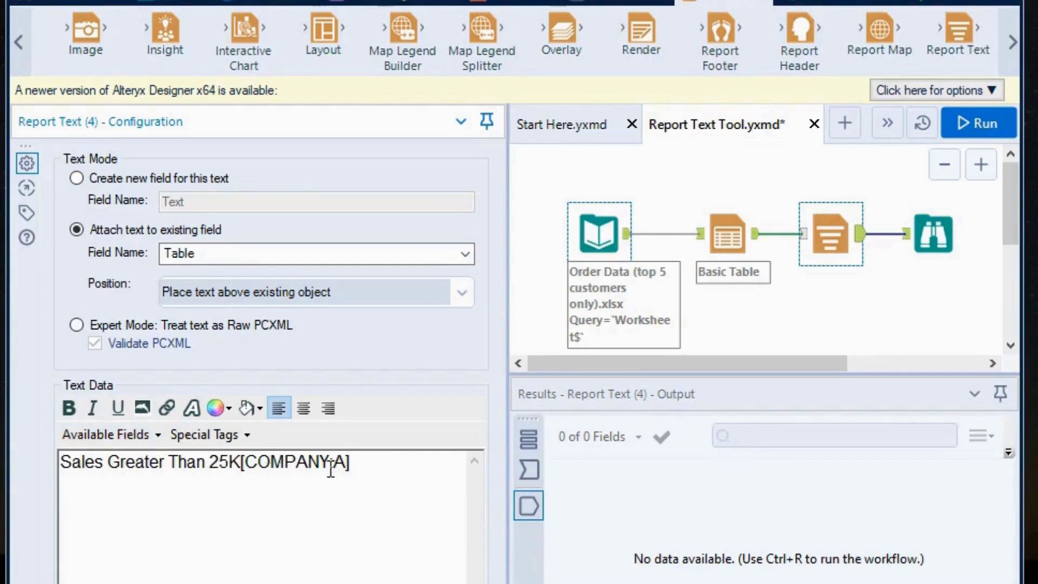
pyautogui.moveTo(374, 462); pyautogui.dragTo(288, 468)
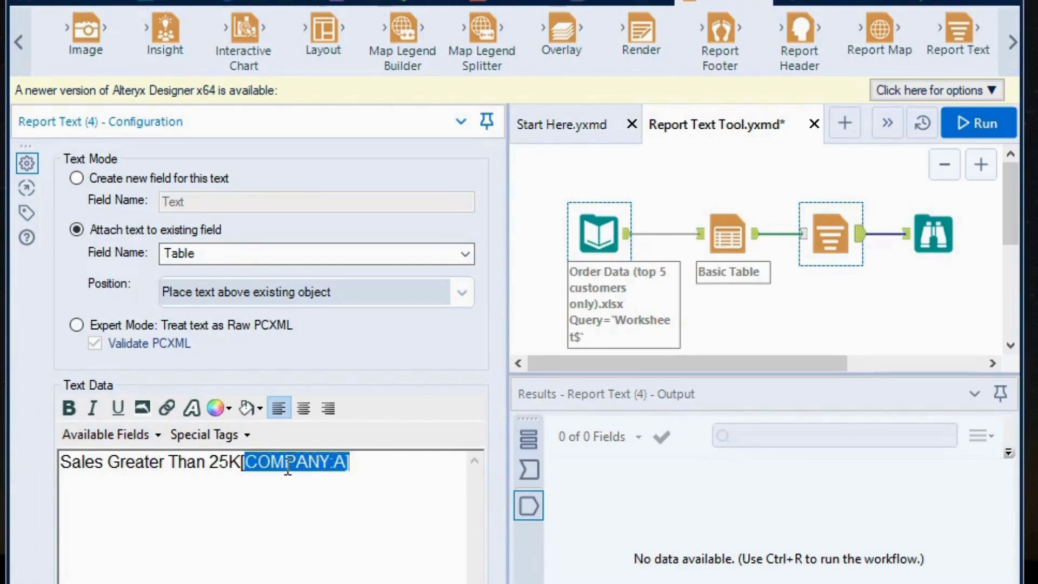
pyautogui.click(364, 462)
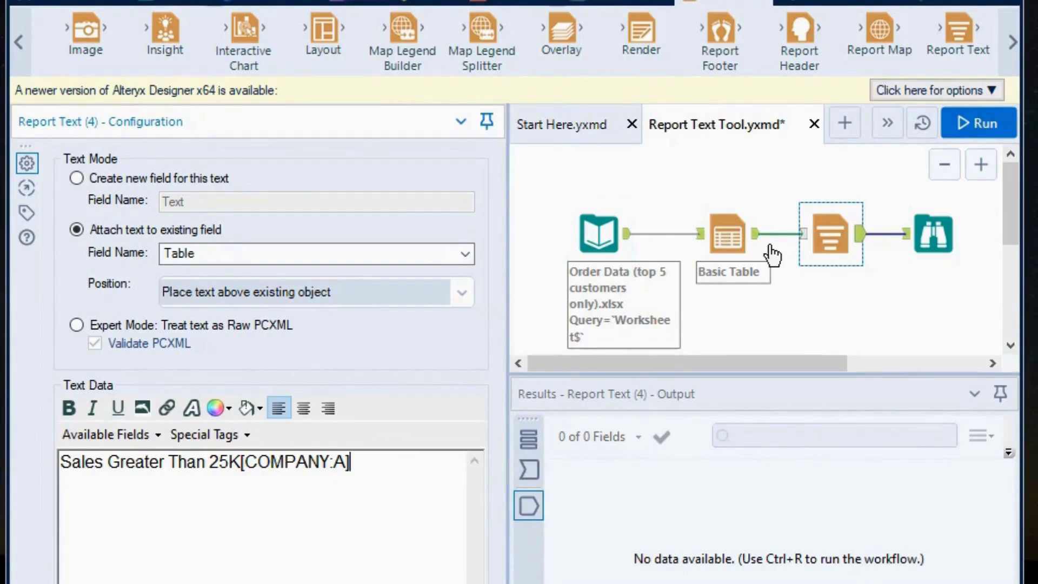
# Run the workflow and check the header above each company's table in the Browse report.
pyautogui.click(970, 128)
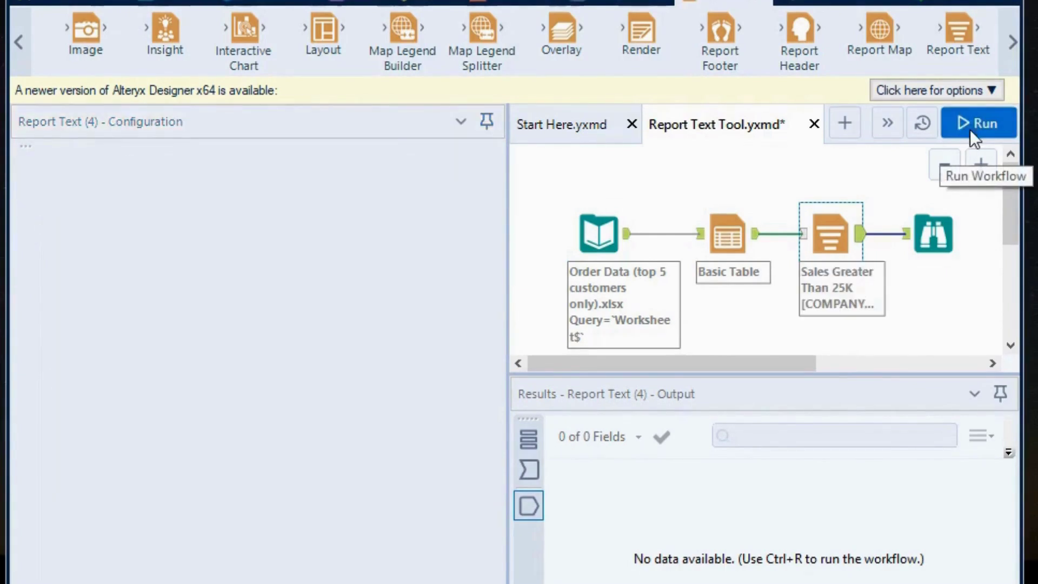
pyautogui.click(970, 129)
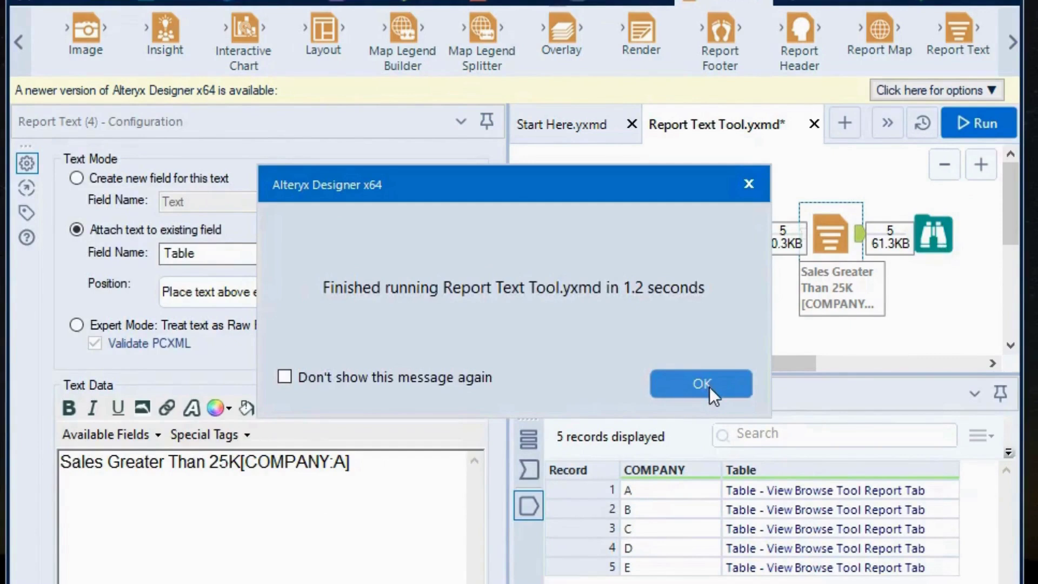
pyautogui.click(702, 384)
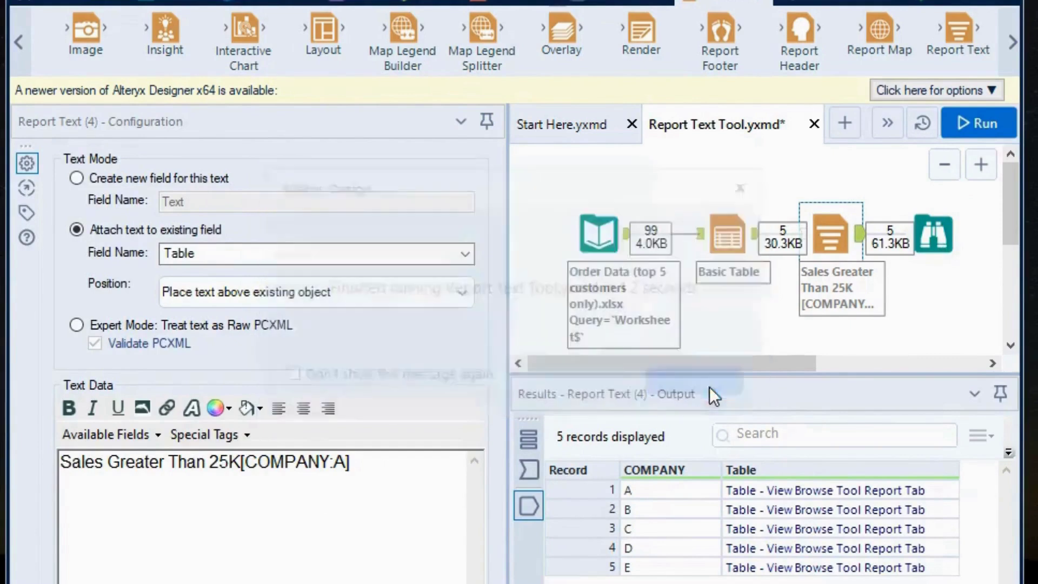
pyautogui.click(929, 232)
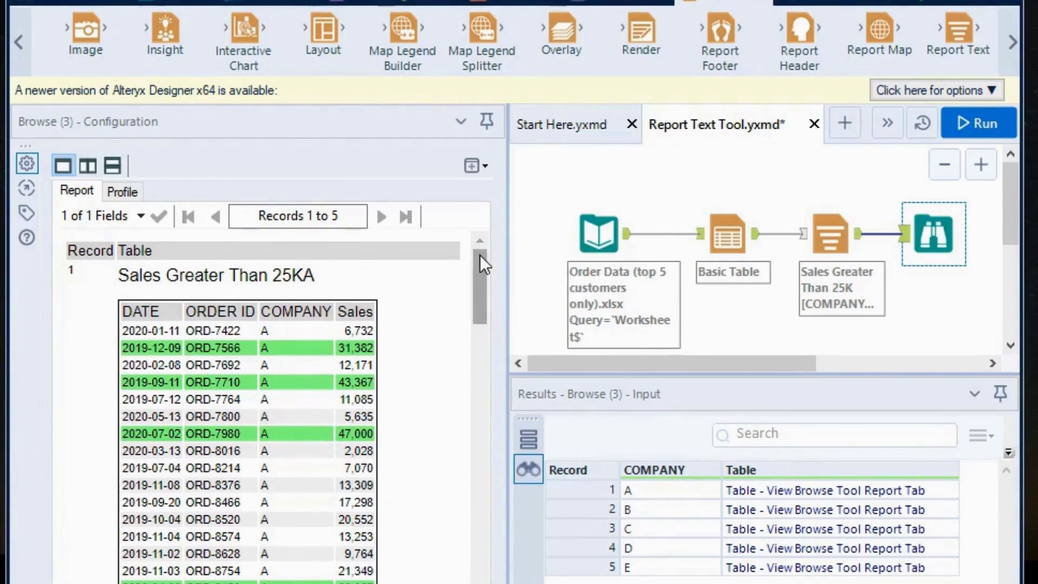
pyautogui.moveTo(479, 255); pyautogui.dragTo(464, 531)
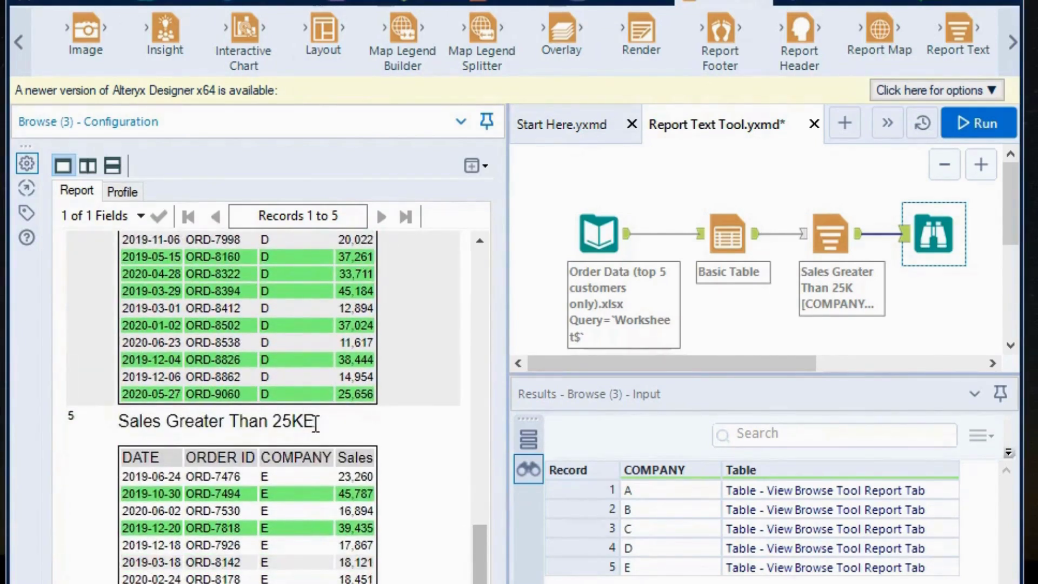
pyautogui.moveTo(316, 424); pyautogui.dragTo(306, 423)
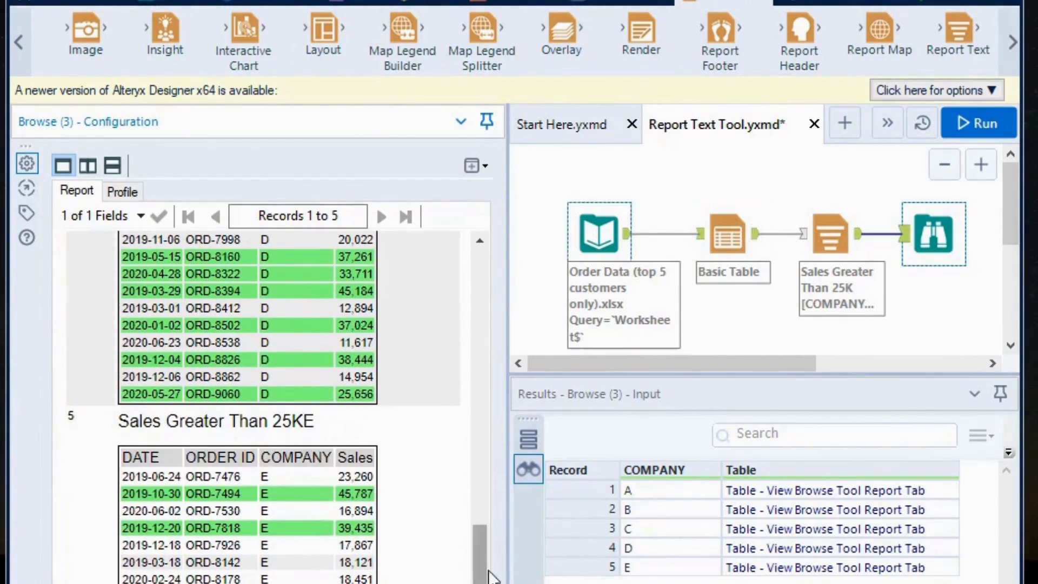
# Insert " : Company " between "25K" and the COMPANY field in the Report Text tool.
pyautogui.click(835, 232)
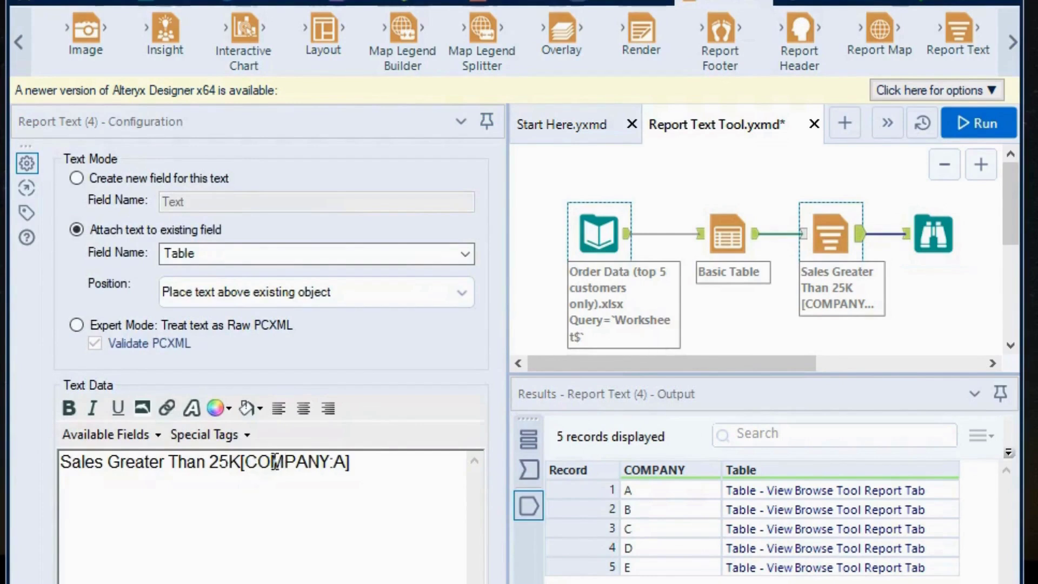
pyautogui.click(244, 462)
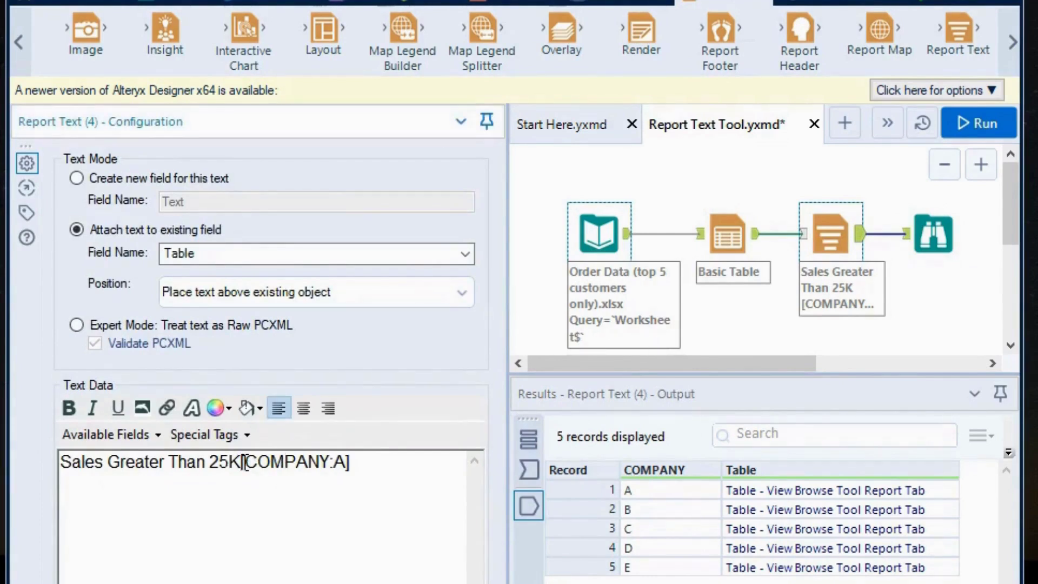
pyautogui.write(':')
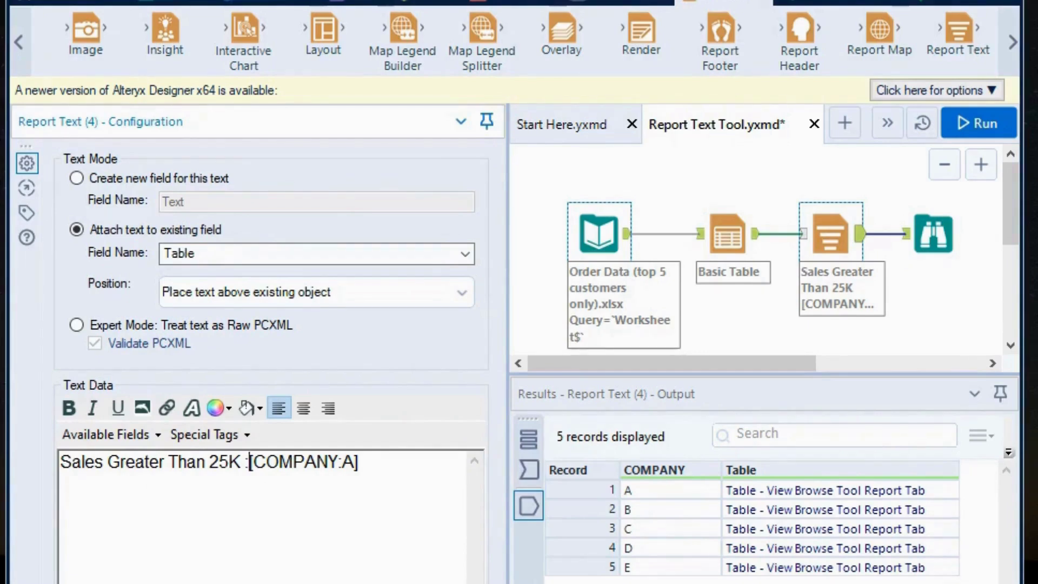
pyautogui.write(' Company')
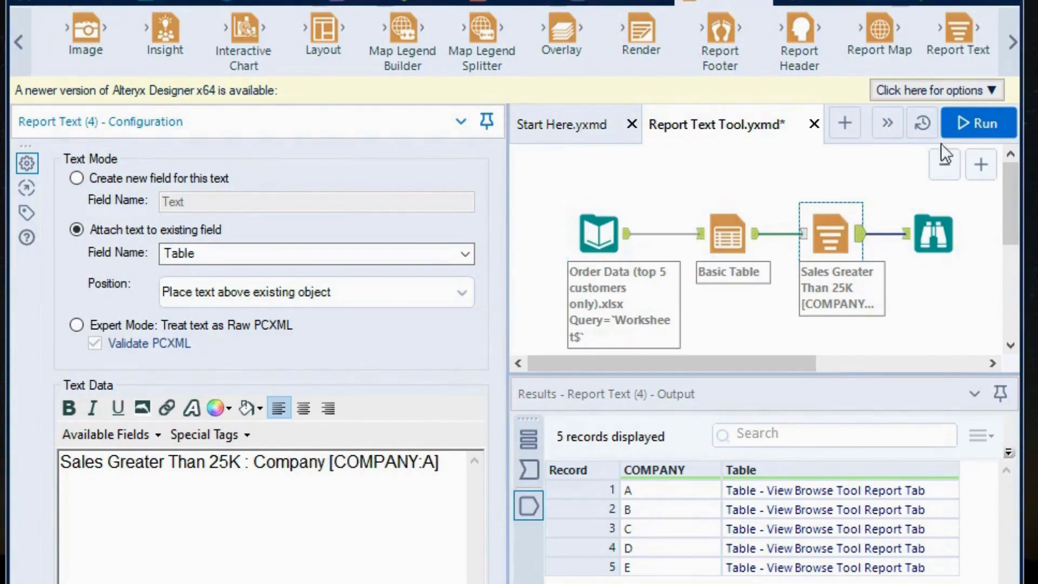
# Rerun the workflow and review the revised company headers throughout the Browse report.
pyautogui.click(980, 118)
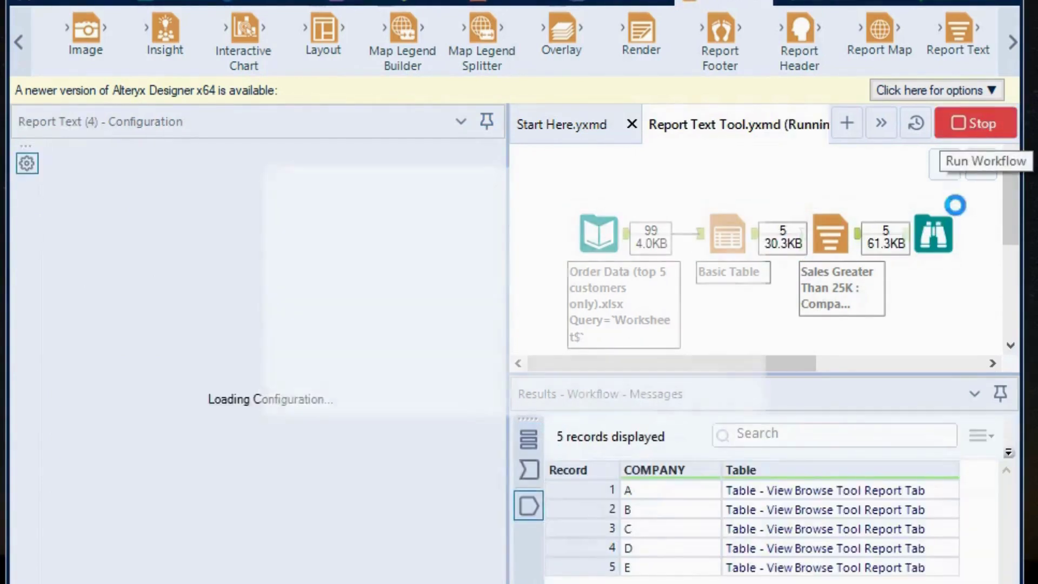
pyautogui.click(687, 378)
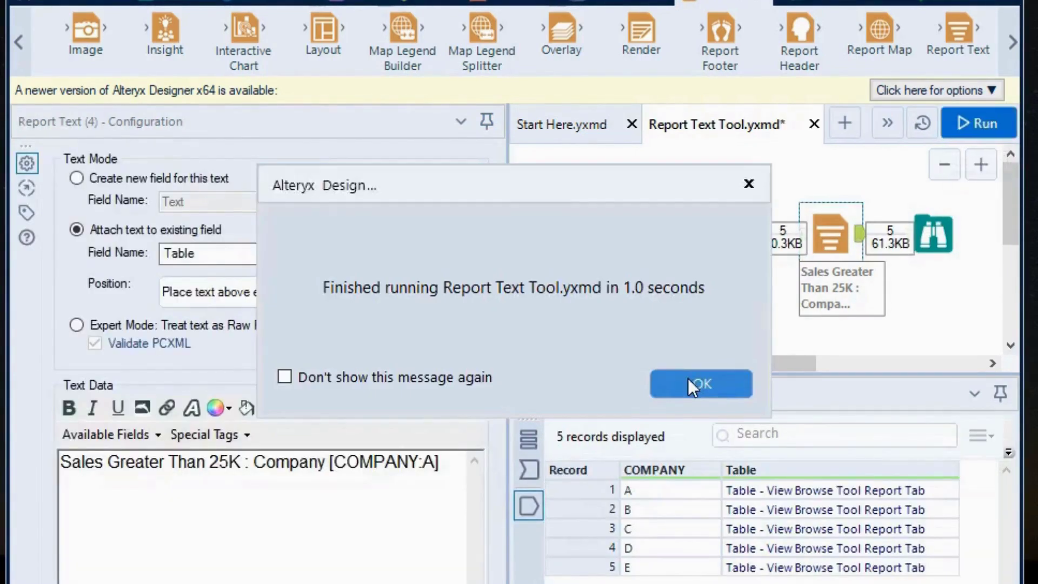
pyautogui.click(944, 248)
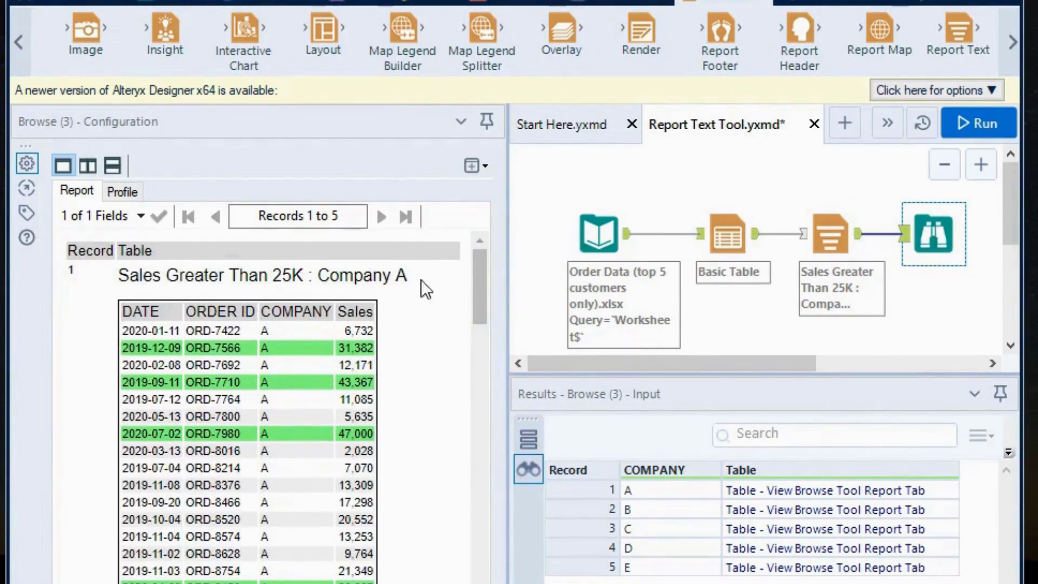
pyautogui.click(480, 296)
pyautogui.moveTo(479, 295); pyautogui.dragTo(476, 573)
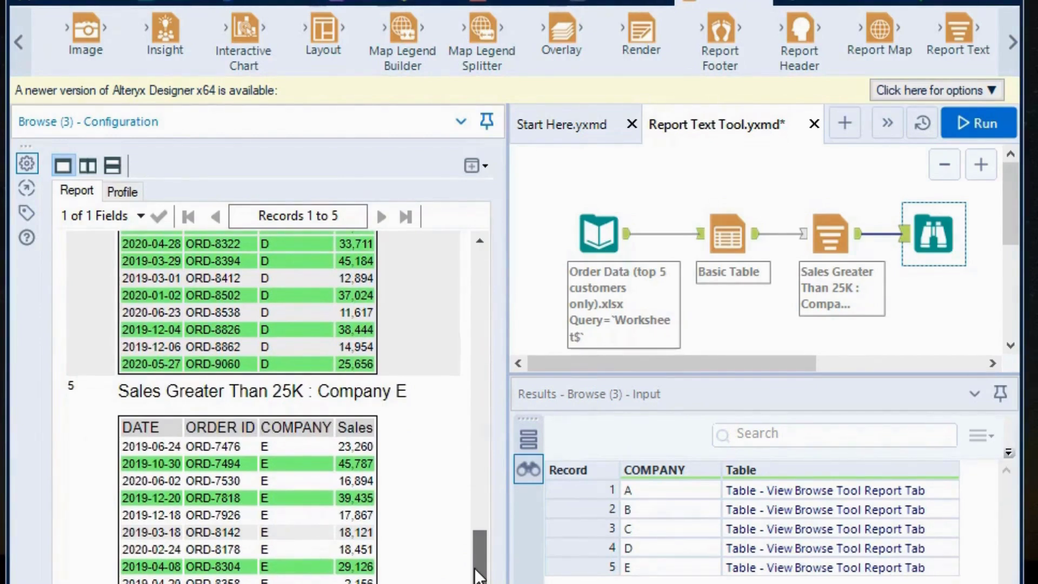
pyautogui.moveTo(478, 572); pyautogui.dragTo(497, 348)
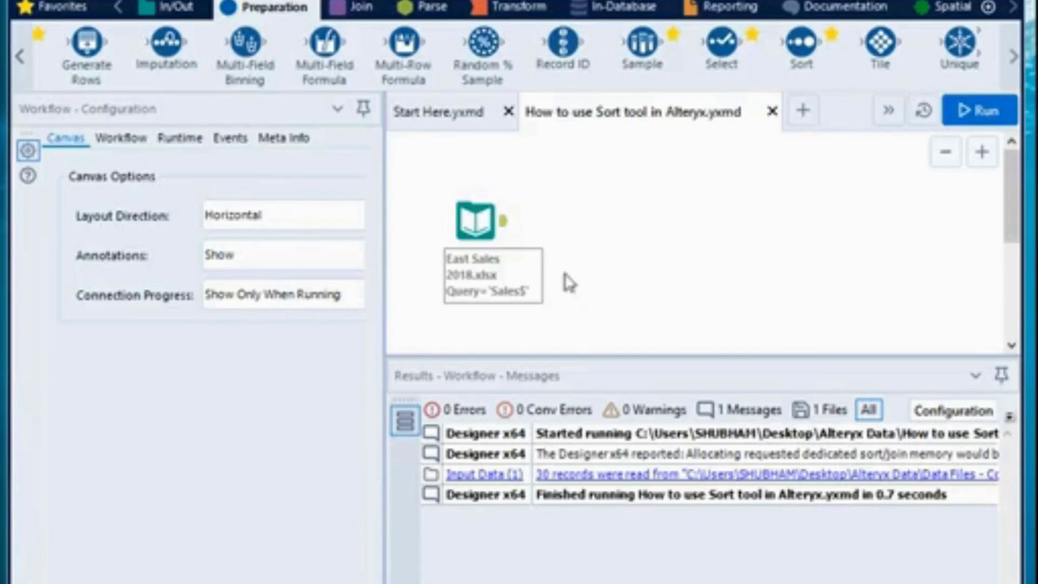
# In the Sort tool workflow, review the East Sales 2018.xlsx input data and connect a Sort tool to it.
pyautogui.click(483, 210)
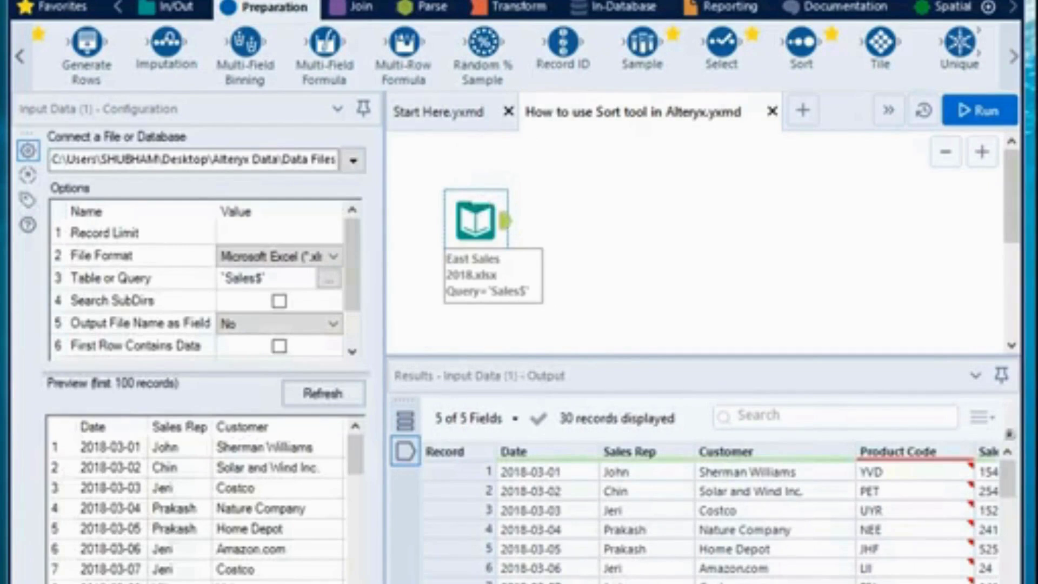
pyautogui.moveTo(703, 583)
pyautogui.mouseDown()
pyautogui.moveTo(746, 583)
pyautogui.moveTo(701, 583)
pyautogui.mouseUp()
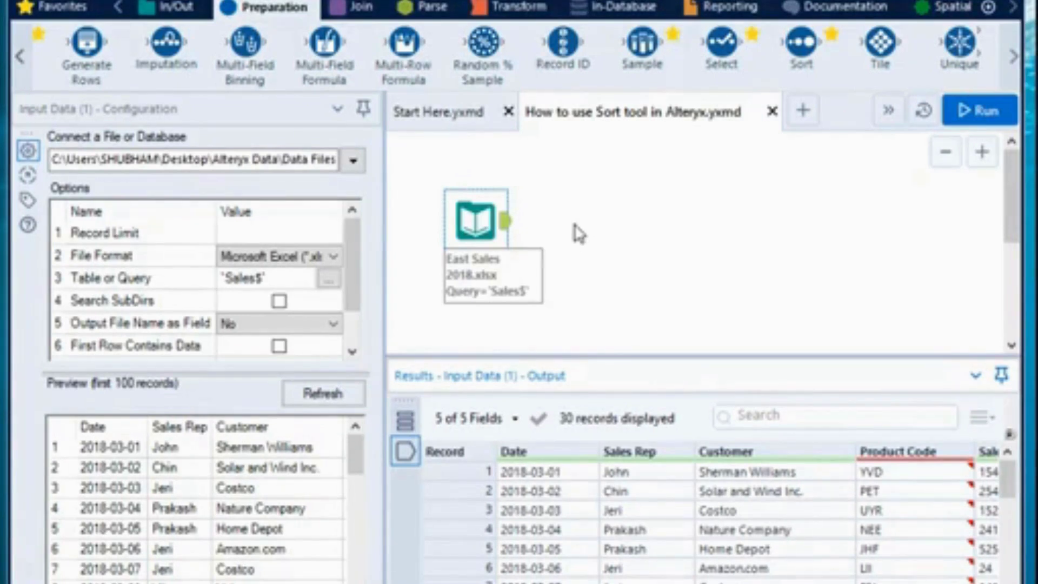
pyautogui.click(286, 13)
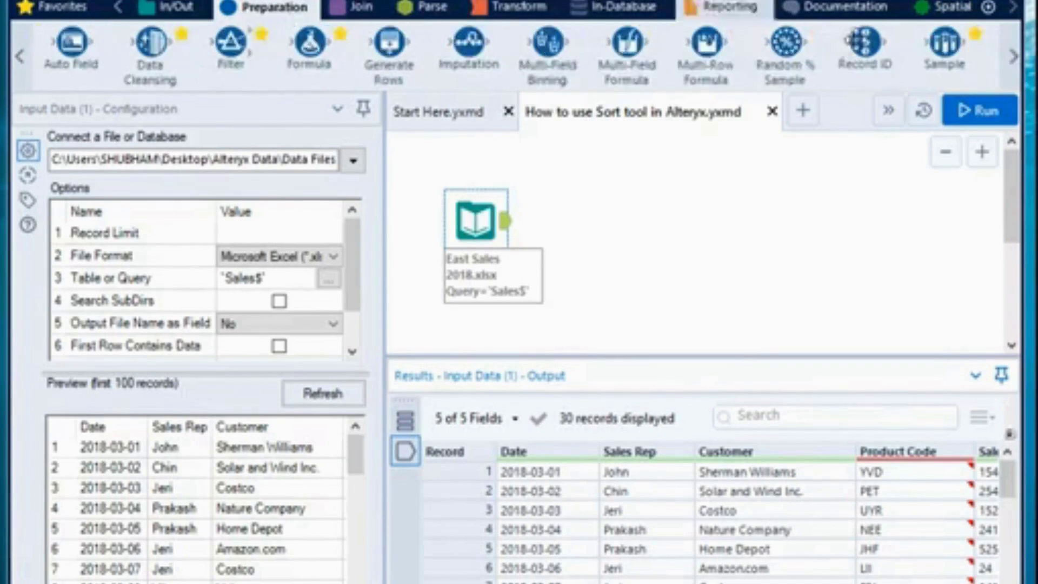
pyautogui.click(1014, 57)
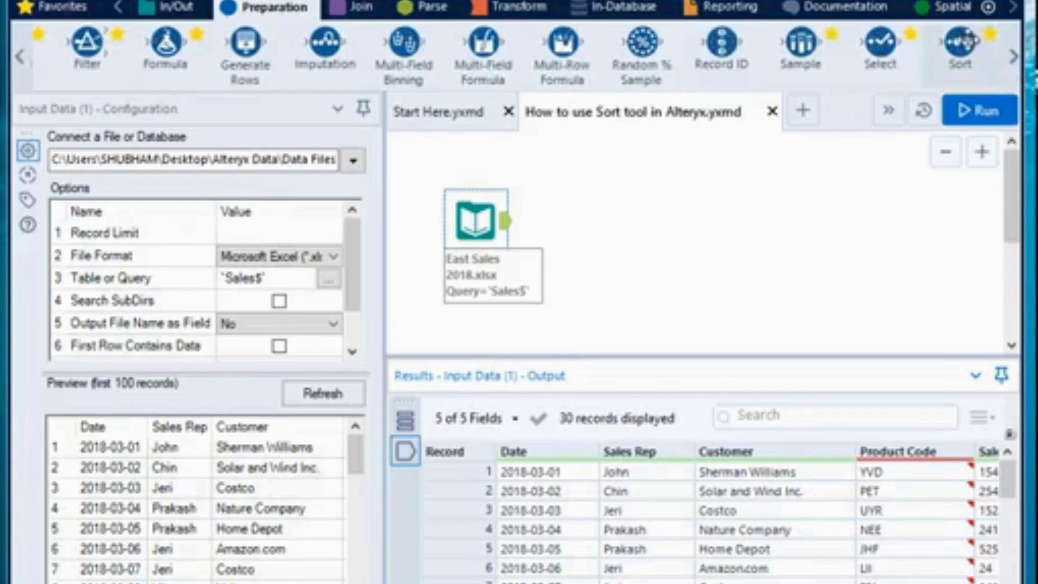
pyautogui.moveTo(961, 42); pyautogui.dragTo(630, 221)
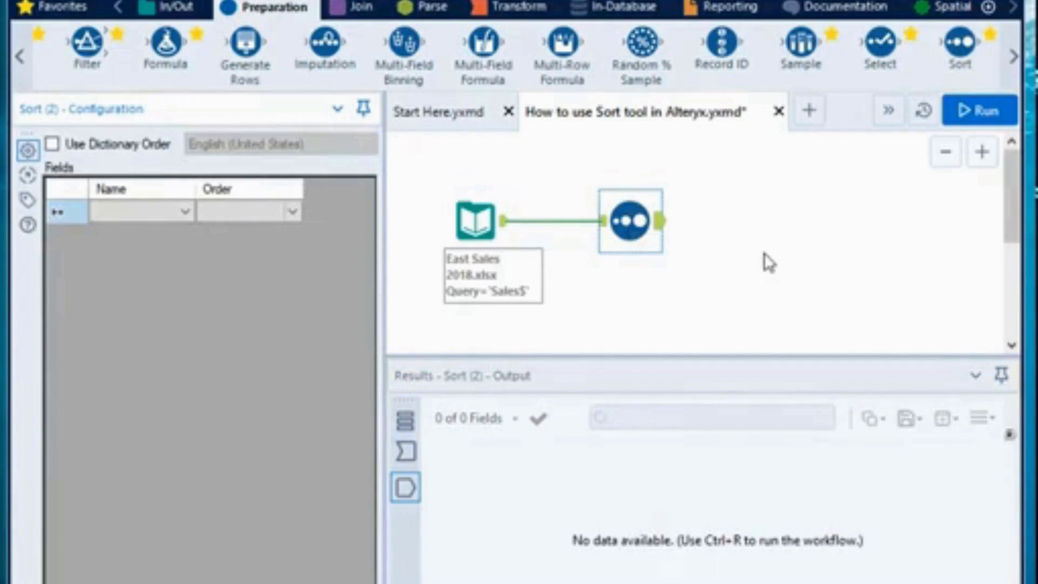
# Set Sales Rep as the first sort field in Ascending order.
pyautogui.click(193, 216)
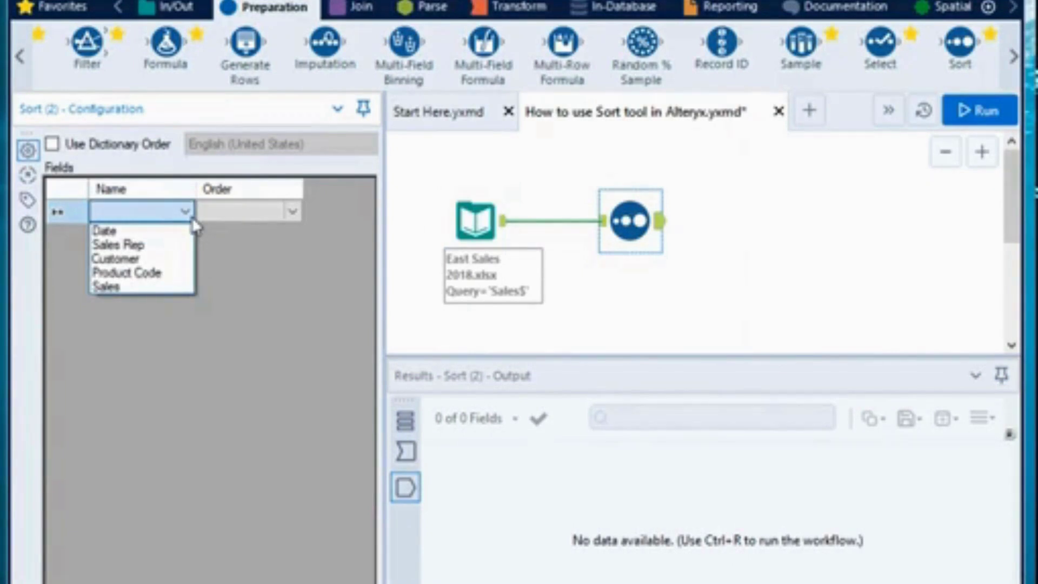
pyautogui.click(147, 250)
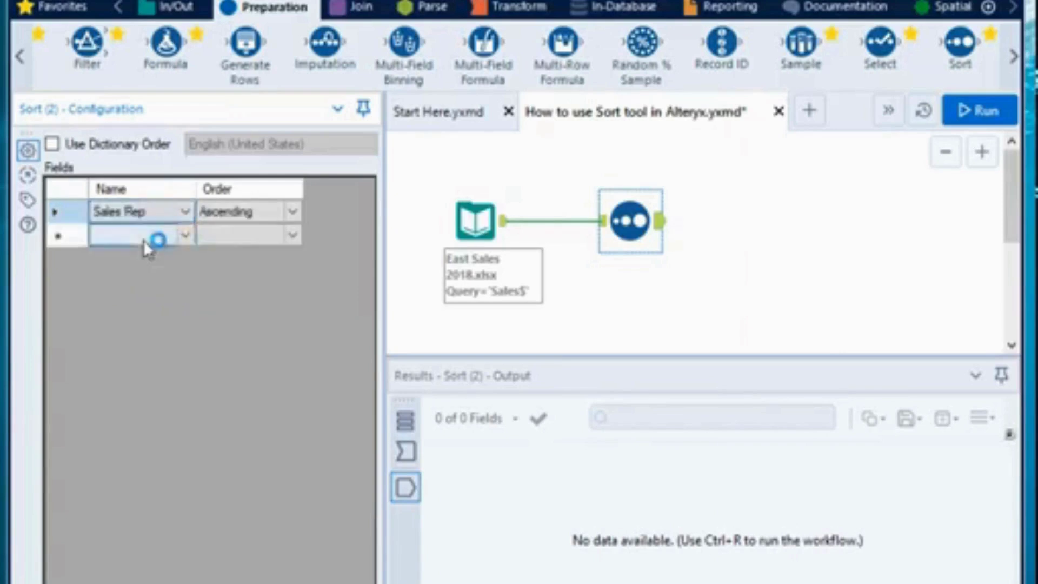
pyautogui.click(292, 212)
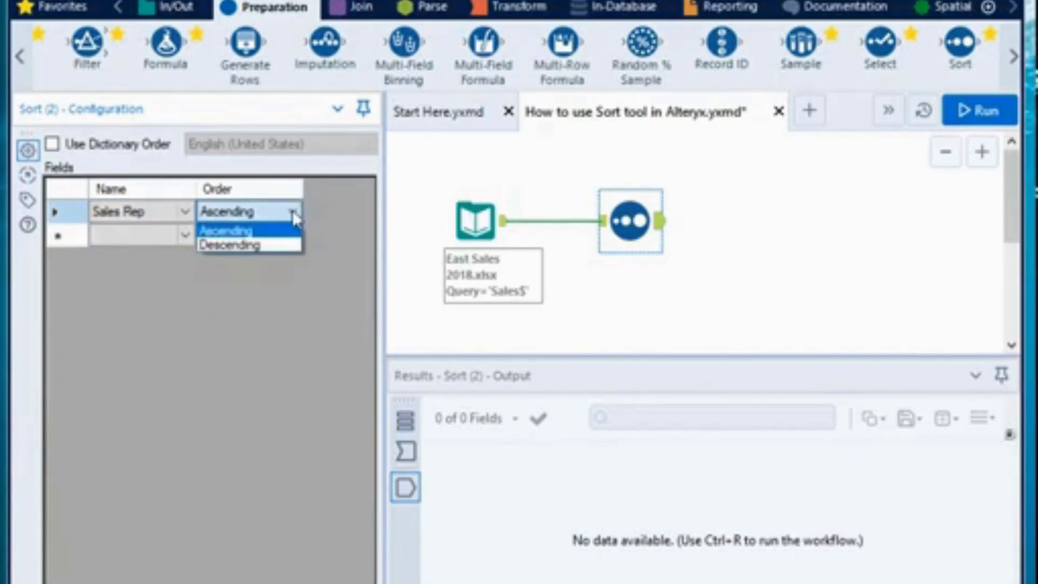
pyautogui.click(292, 212)
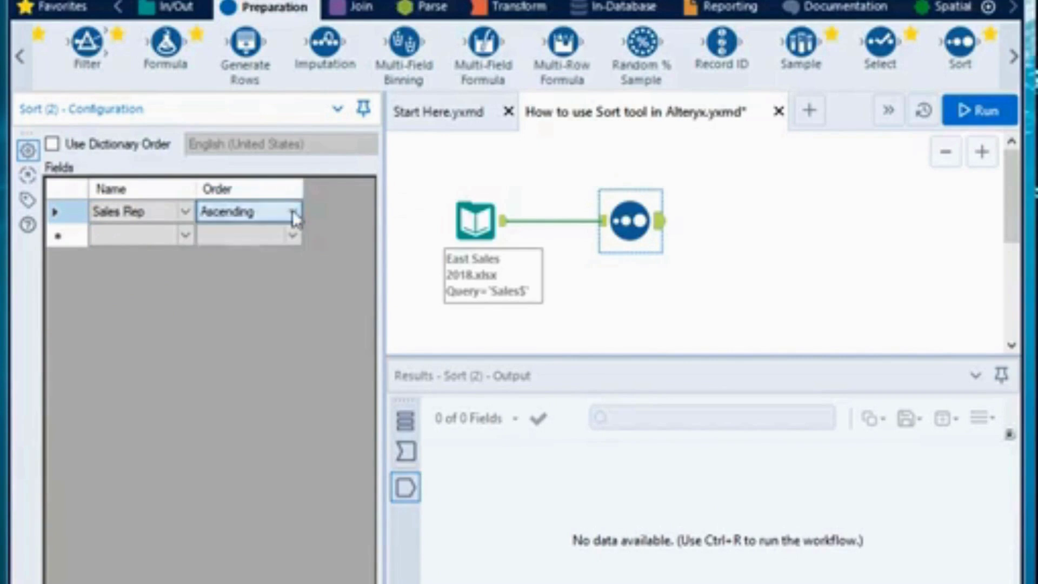
# Add Customer as the second sort field in Ascending order.
pyautogui.click(187, 234)
pyautogui.click(187, 235)
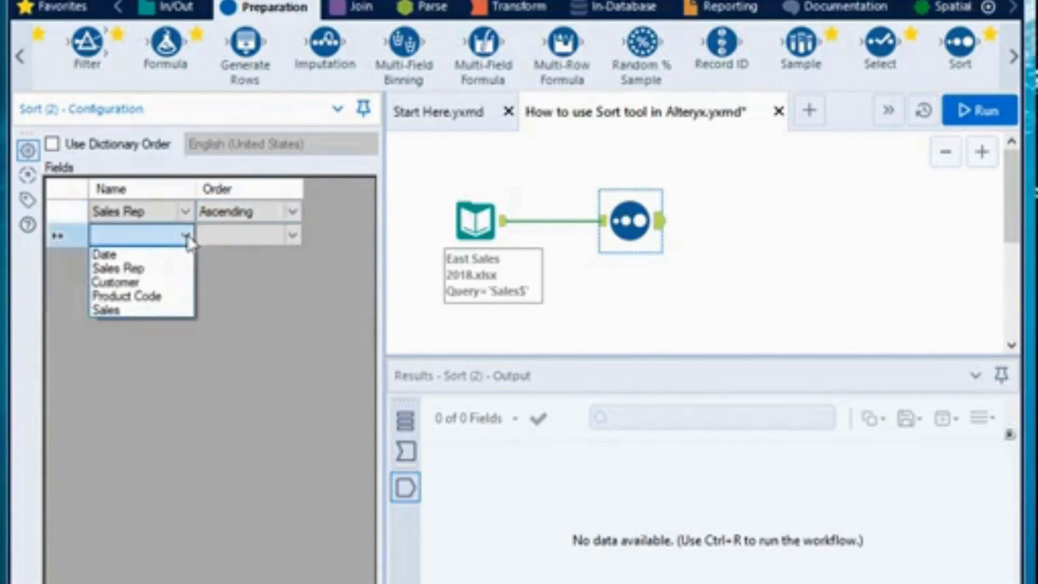
pyautogui.click(144, 282)
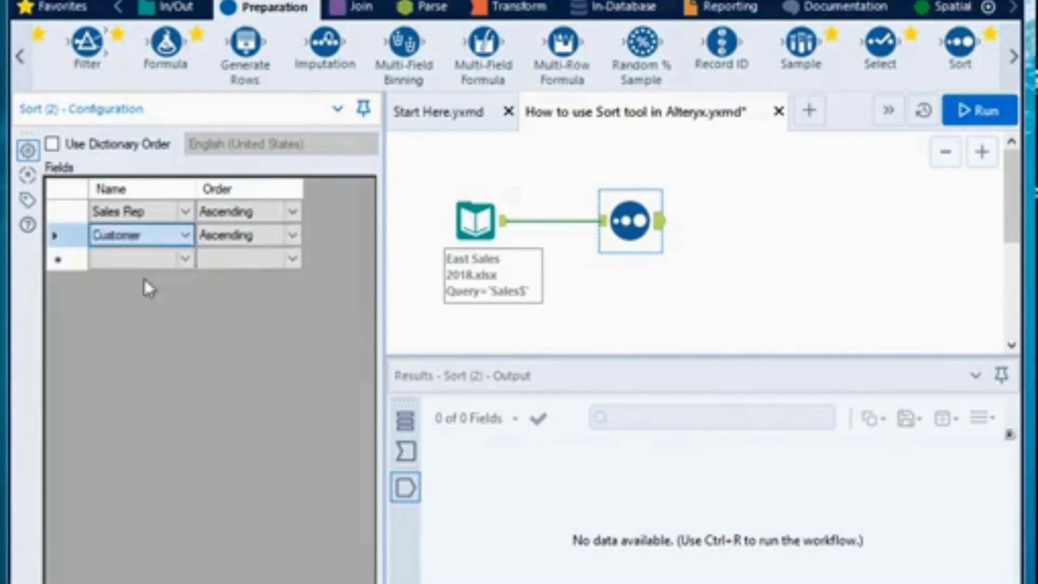
pyautogui.click(296, 234)
pyautogui.click(297, 235)
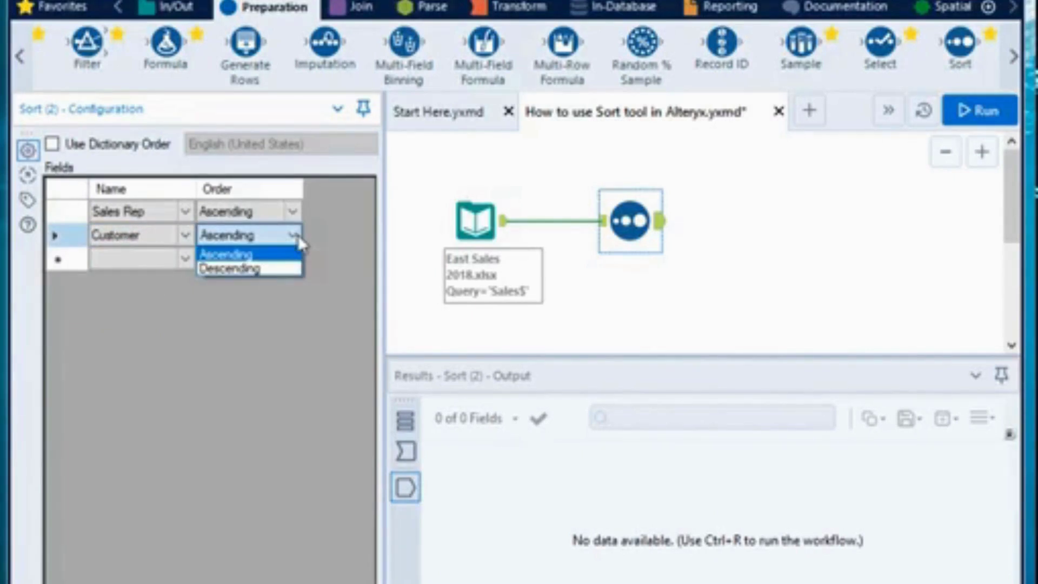
pyautogui.click(299, 238)
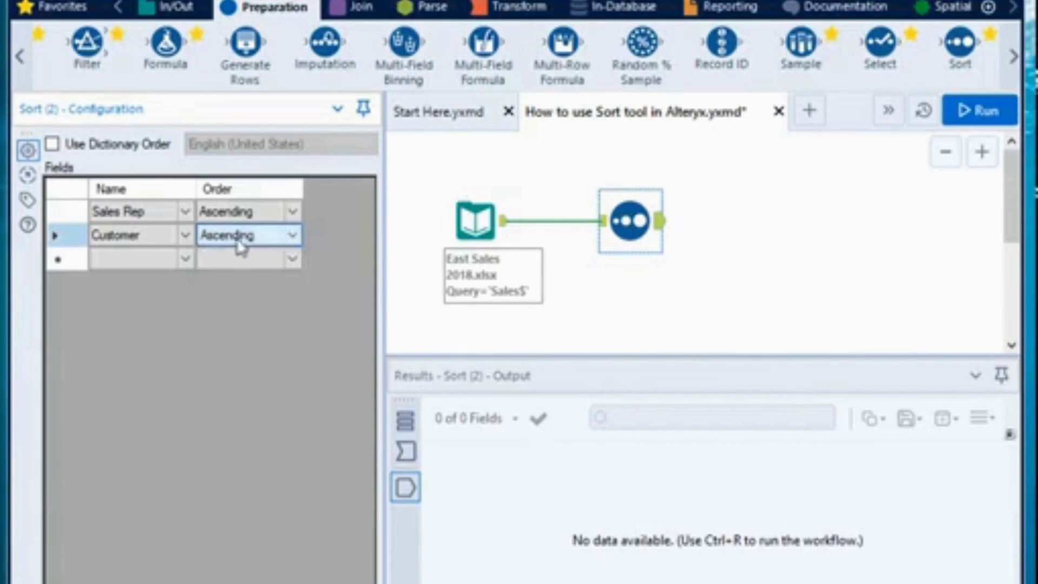
# Run the sort workflow and examine the sorted output records across all fields, including Sales.
pyautogui.click(971, 111)
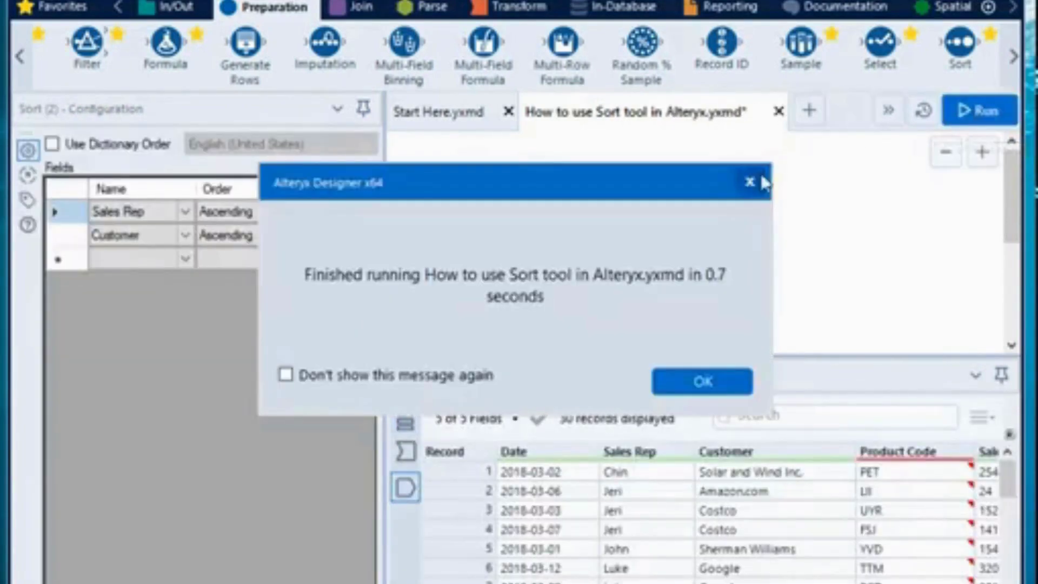
pyautogui.click(712, 378)
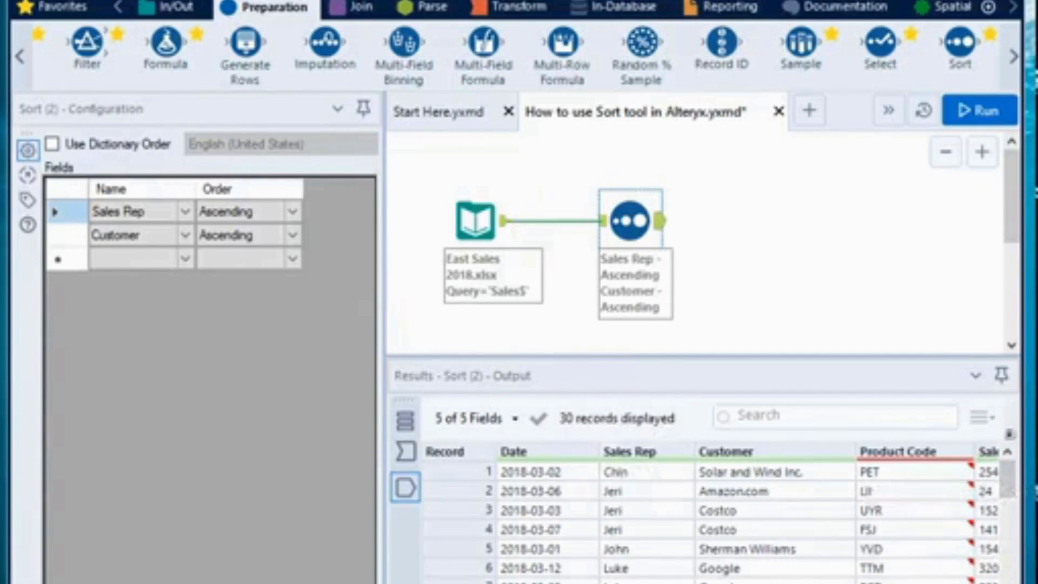
pyautogui.hscroll(2, 746, 514)
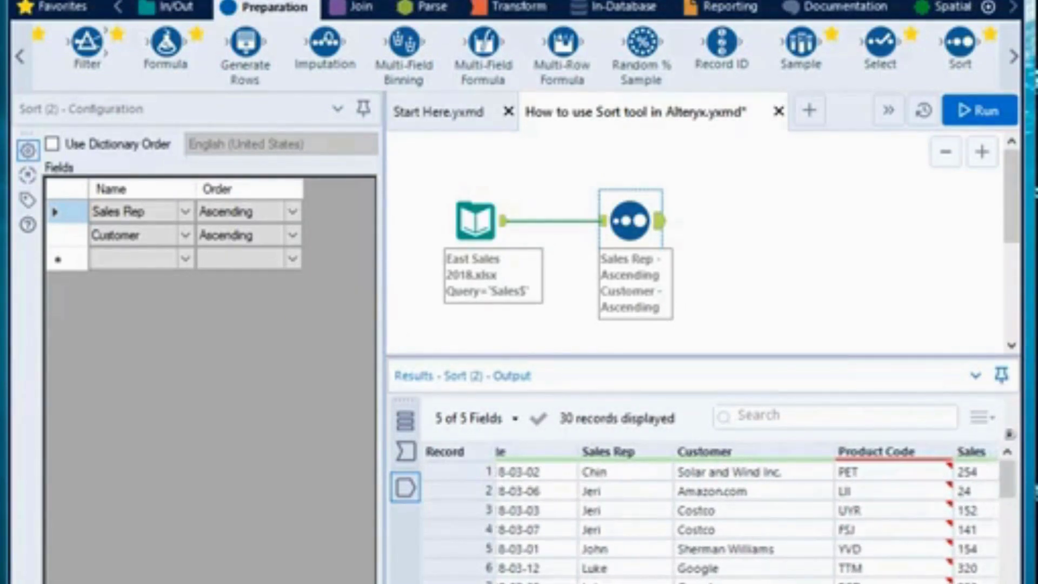
# Compare Sales Rep, Customer and Product Code across records 2 to 4 of the sorted output to check the order within the Costco rows.
pyautogui.hscroll(1, 747, 513)
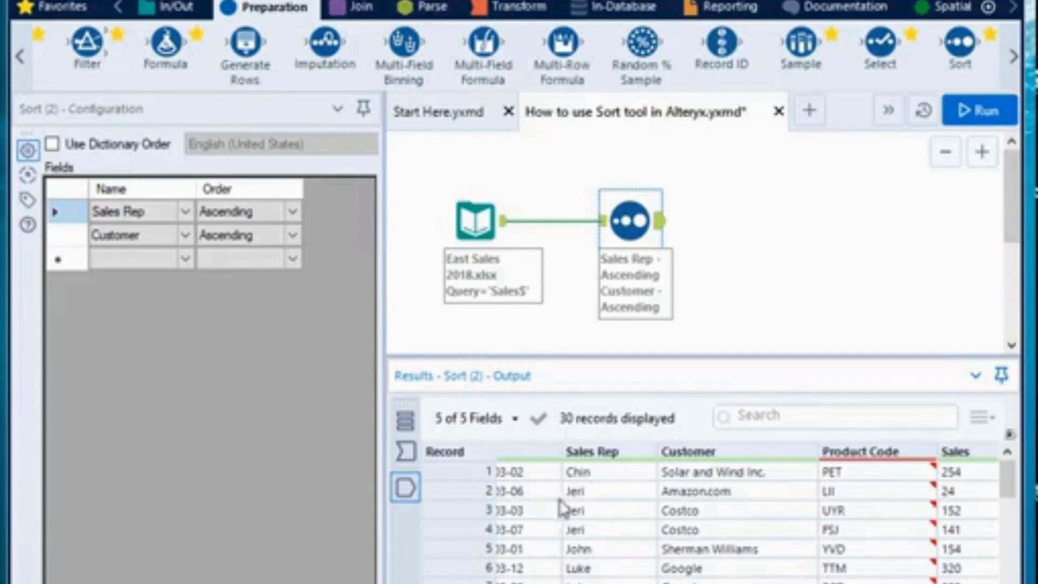
pyautogui.click(590, 494)
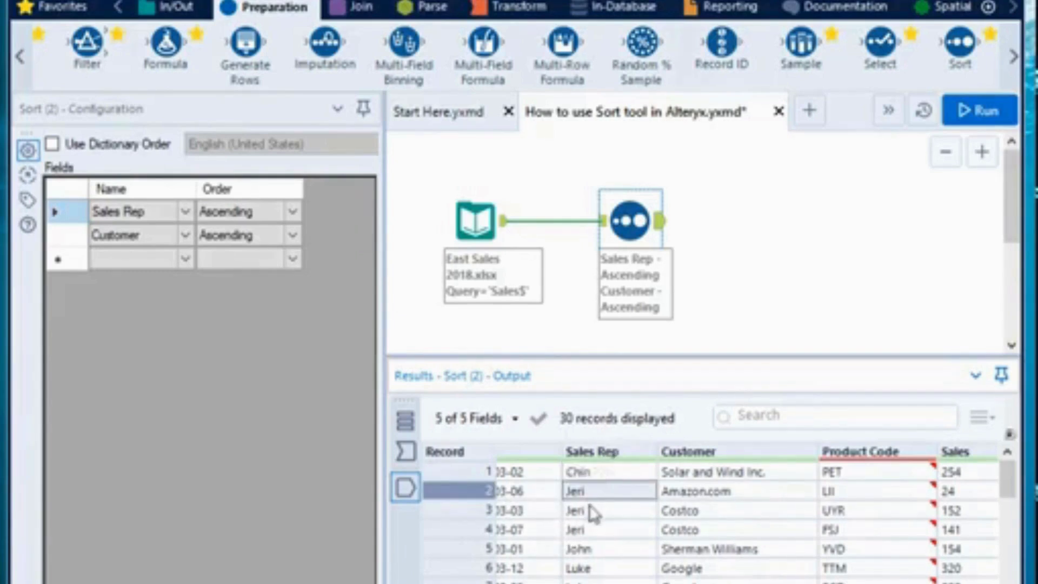
pyautogui.click(678, 495)
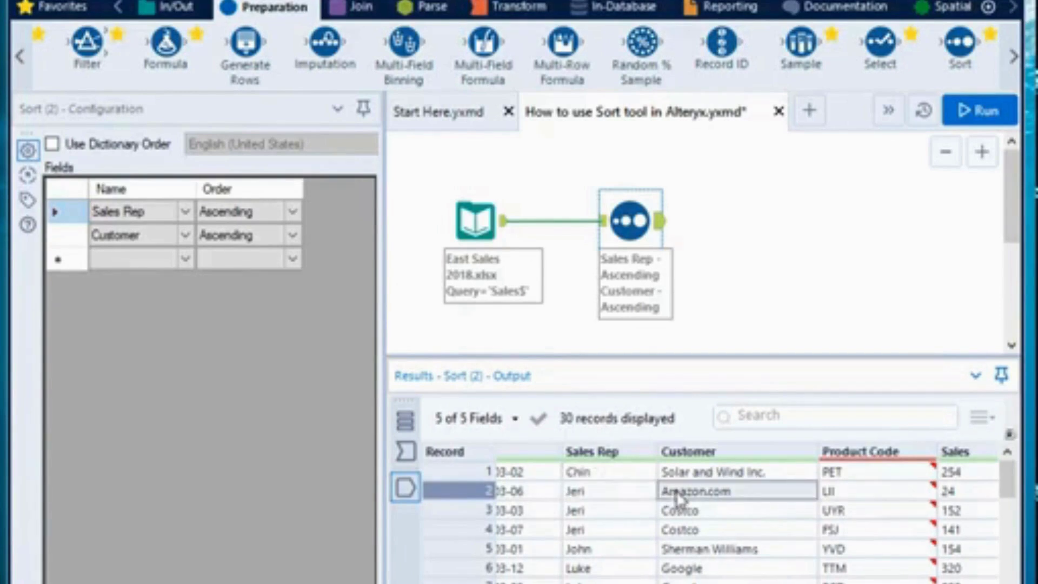
pyautogui.moveTo(830, 495)
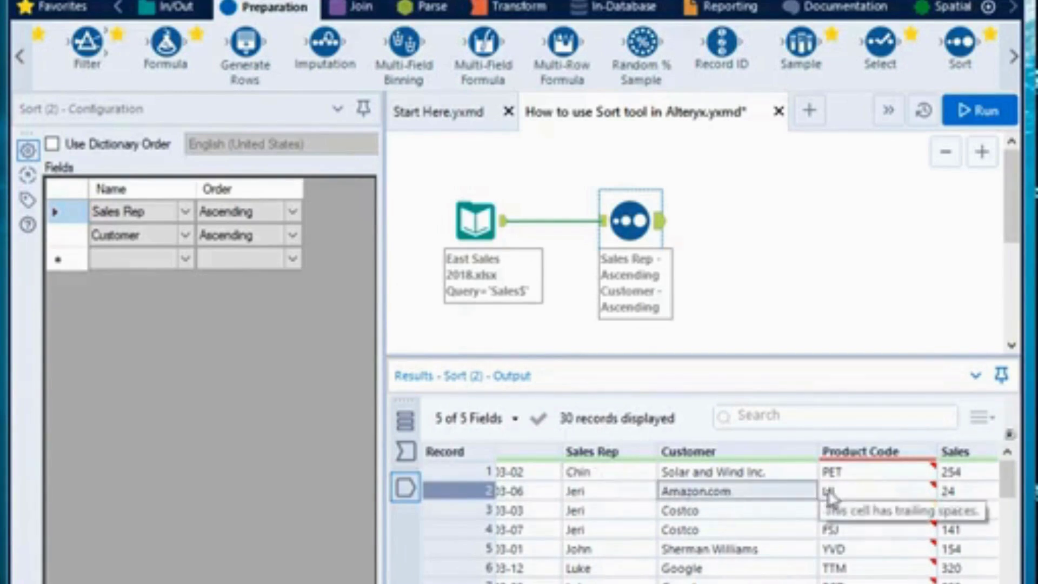
pyautogui.click(628, 507)
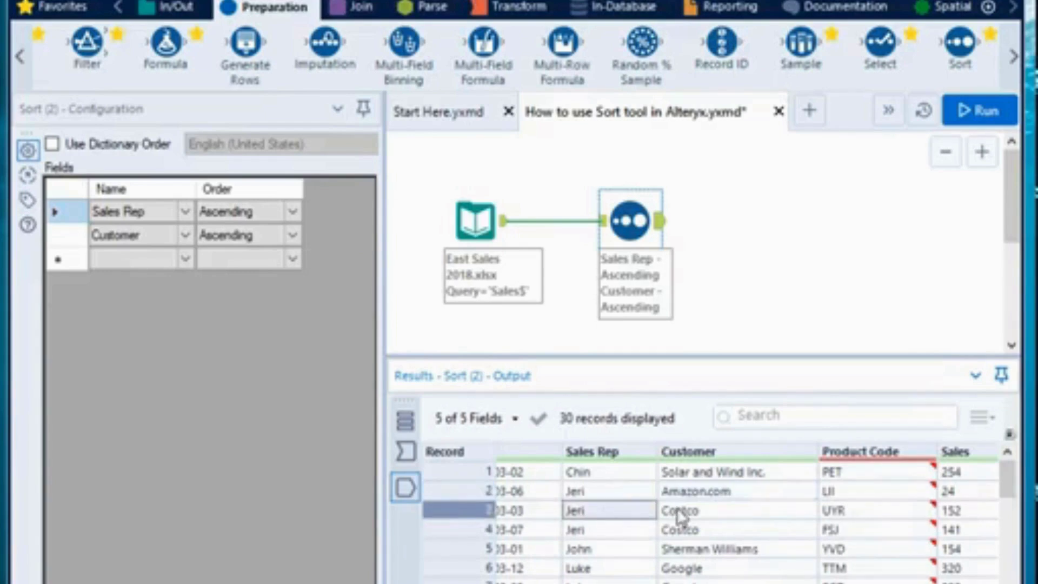
pyautogui.click(724, 511)
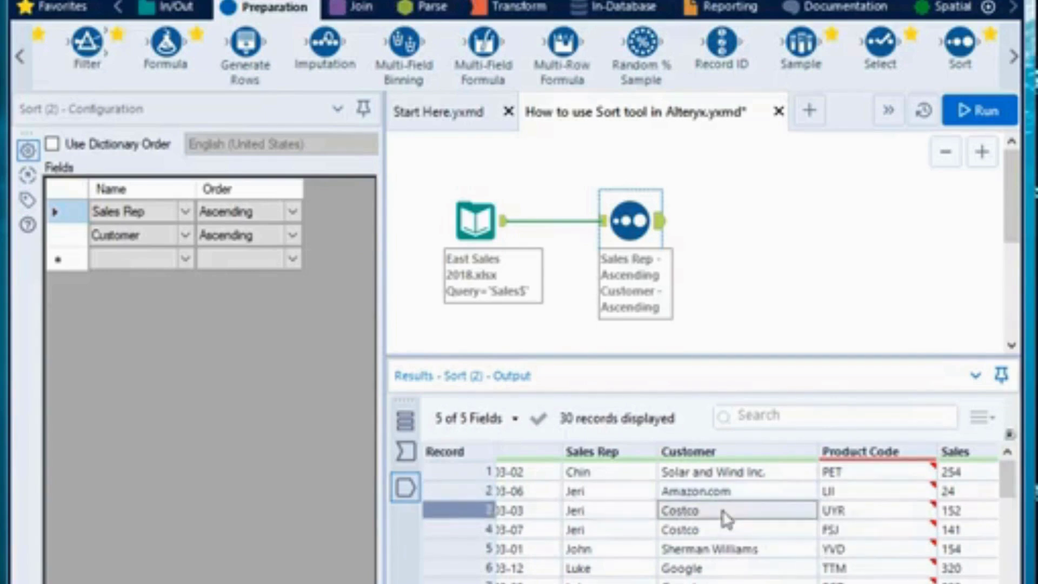
pyautogui.click(619, 534)
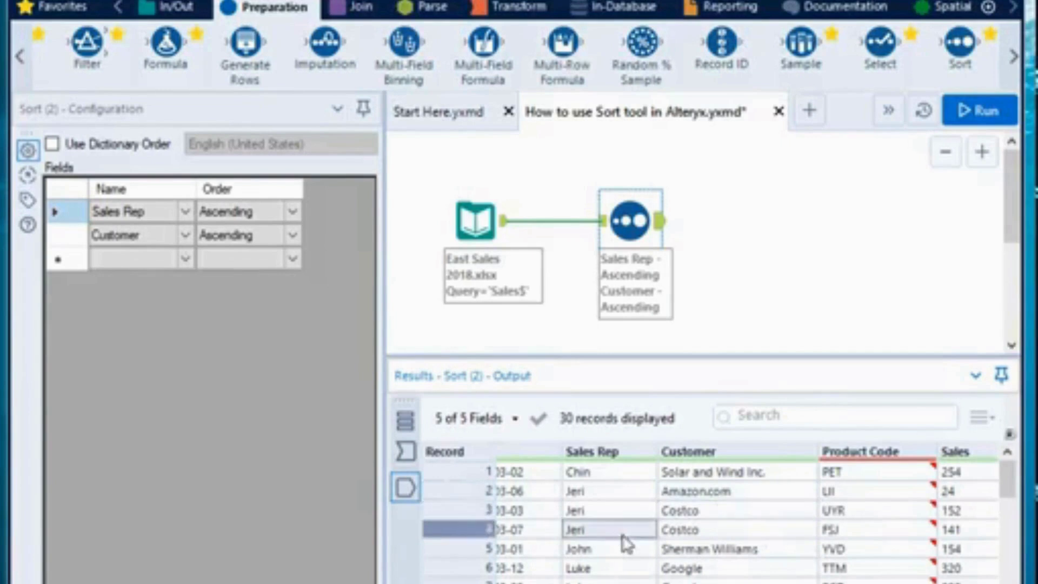
pyautogui.click(703, 532)
pyautogui.click(861, 509)
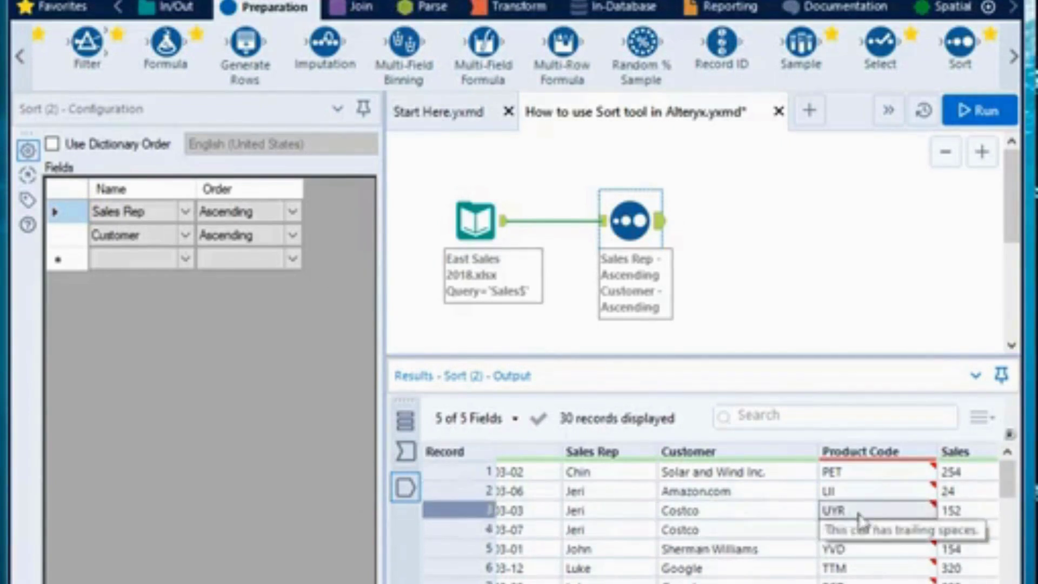
pyautogui.click(853, 534)
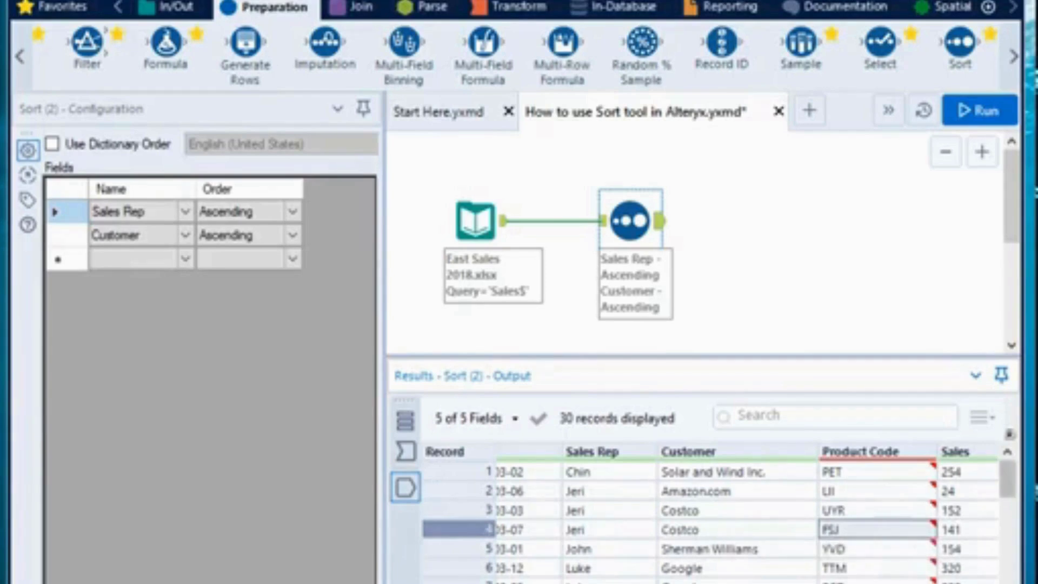
# Check the Product Code order of the two Google records, 6 and 7, within the same sales rep.
pyautogui.scroll(-2, 665, 549)
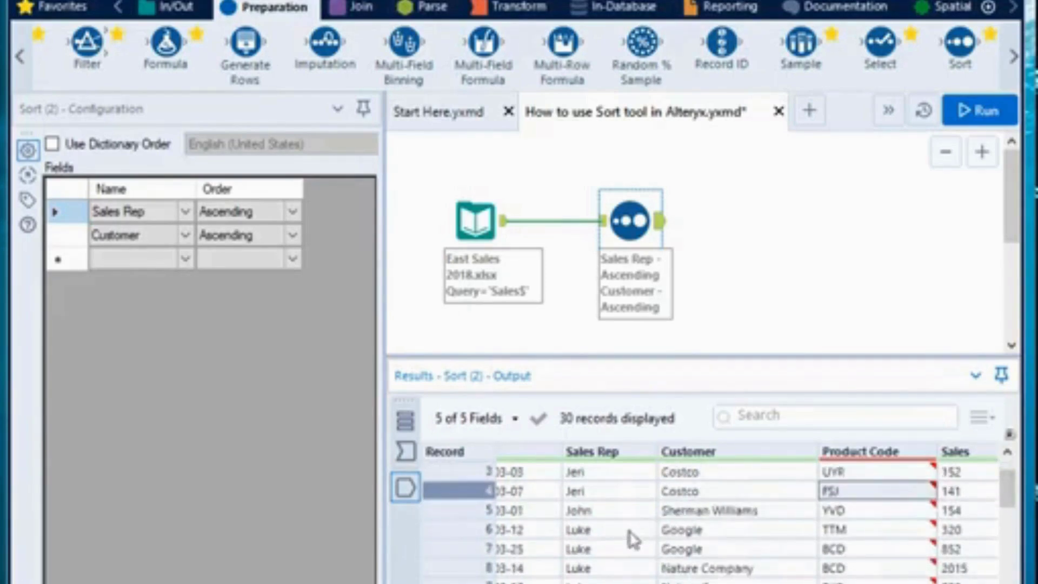
pyautogui.click(629, 532)
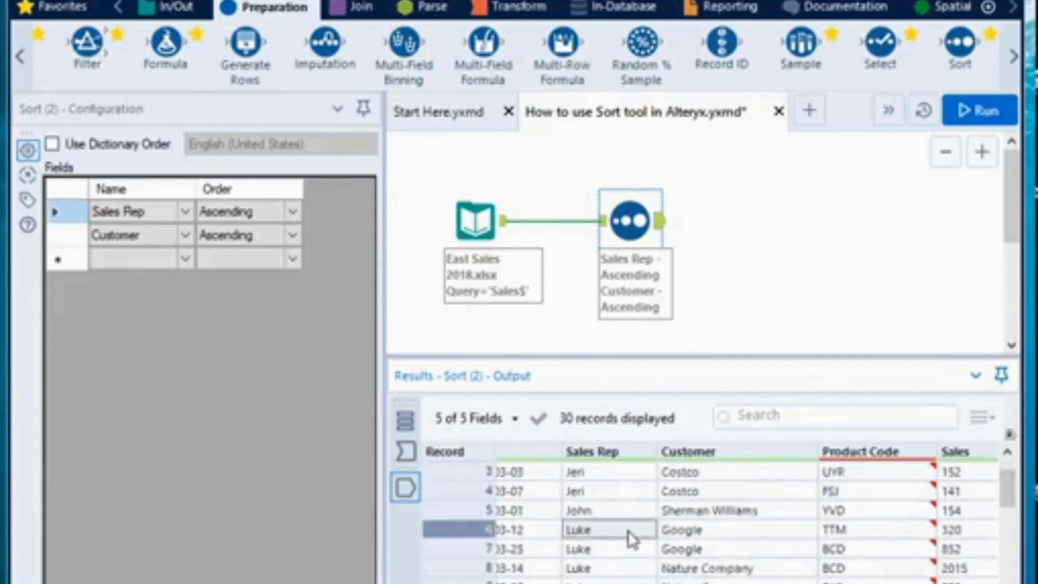
pyautogui.click(680, 534)
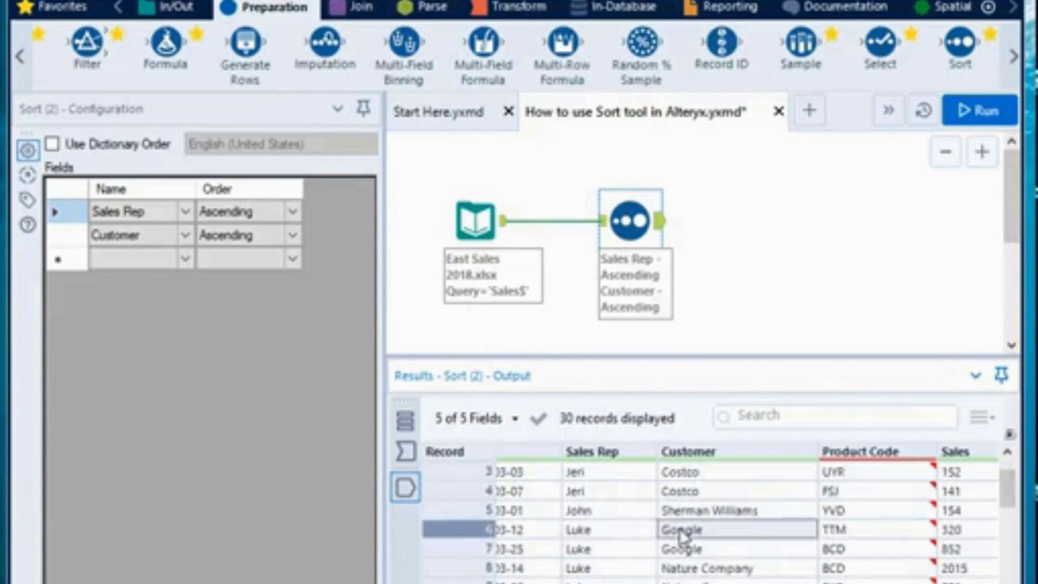
pyautogui.click(838, 534)
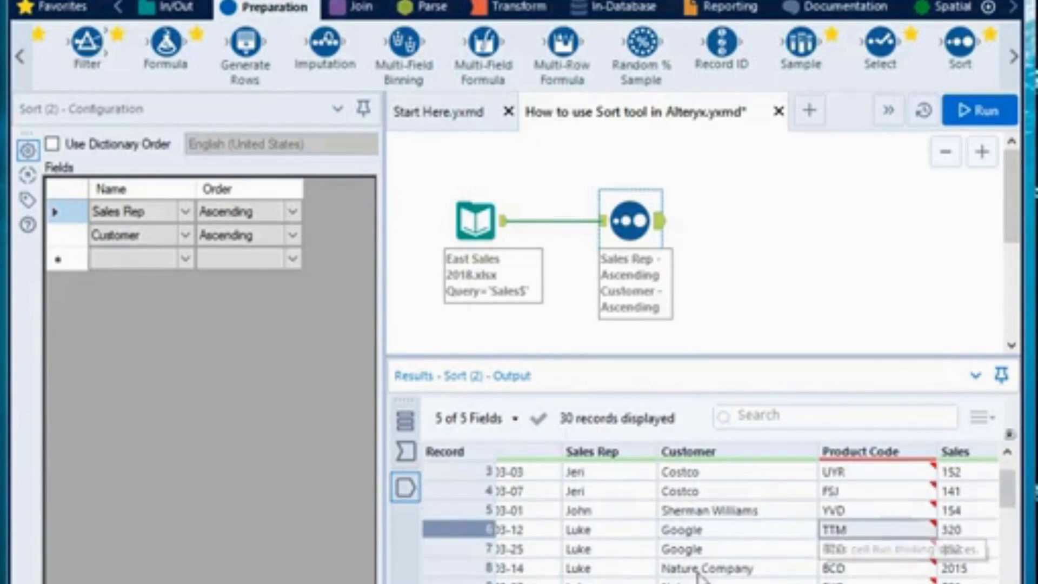
pyautogui.click(595, 549)
pyautogui.click(686, 548)
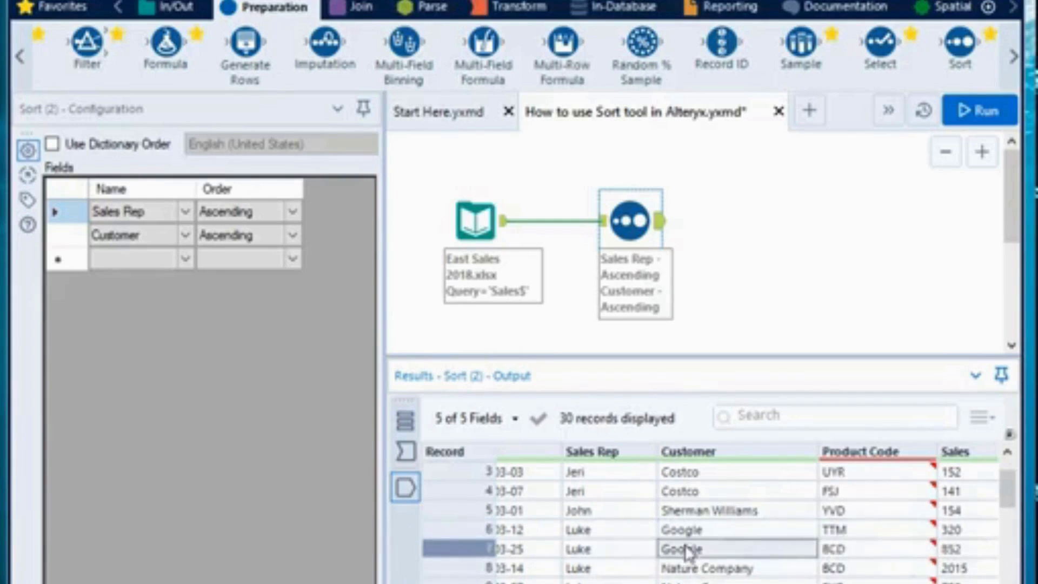
pyautogui.click(848, 553)
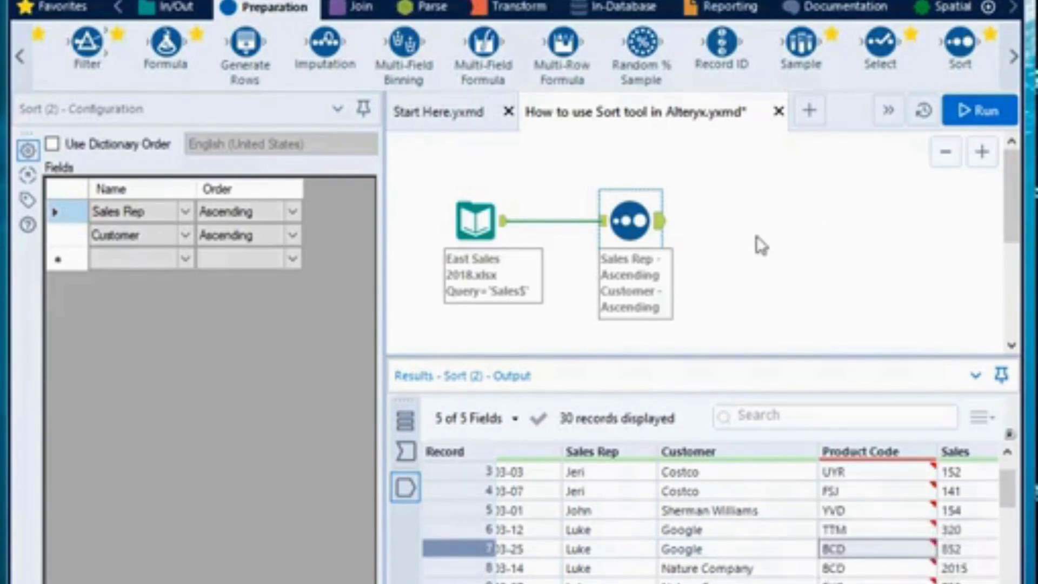
# Add Product Code as the third sort field in Ascending order.
pyautogui.click(188, 261)
pyautogui.click(188, 260)
pyautogui.click(188, 261)
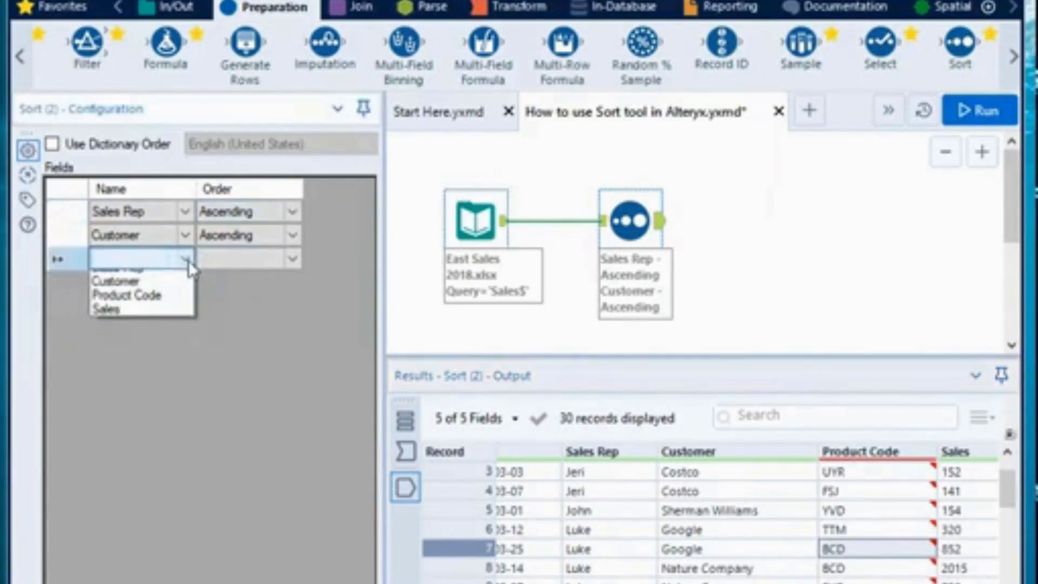
pyautogui.click(143, 324)
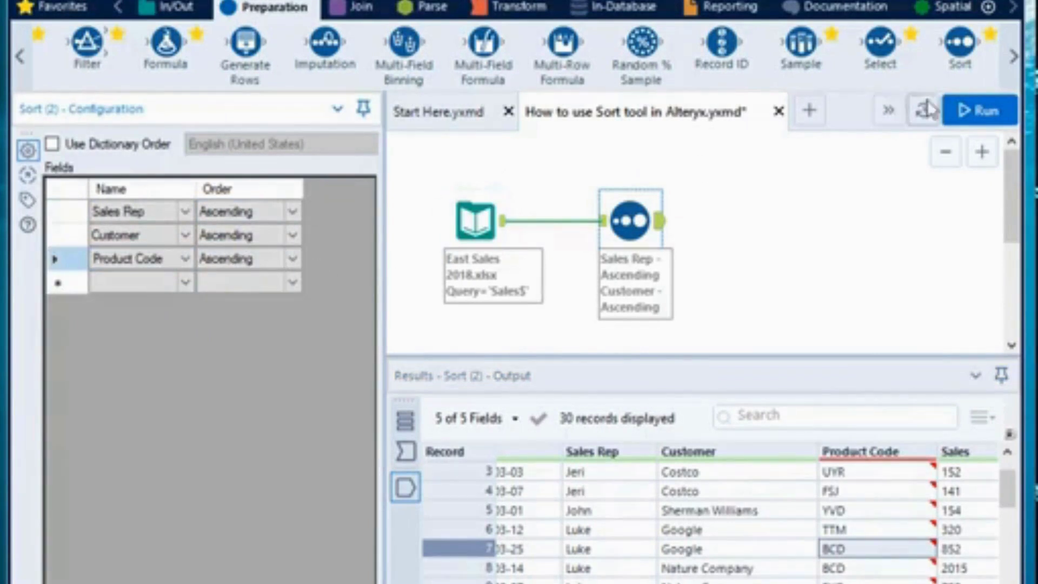
# Run the sort workflow with the three sort fields and open the Sort tool's output.
pyautogui.click(956, 113)
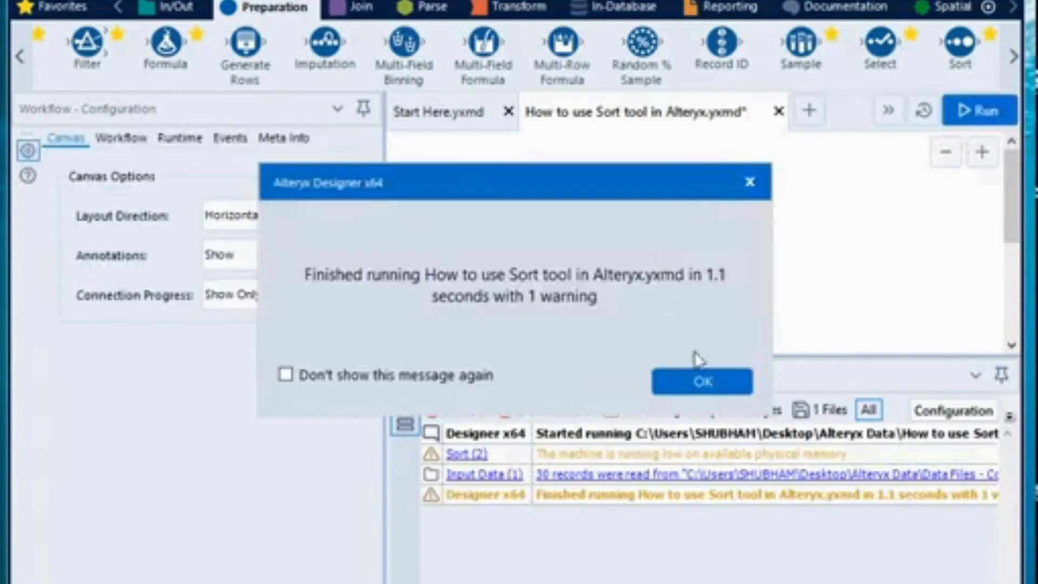
pyautogui.click(695, 389)
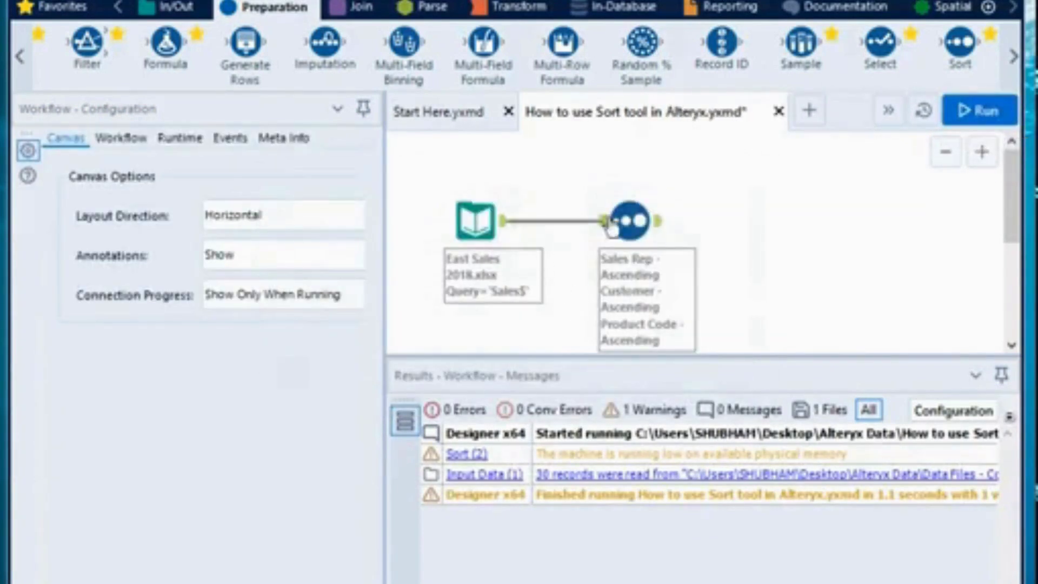
pyautogui.click(654, 224)
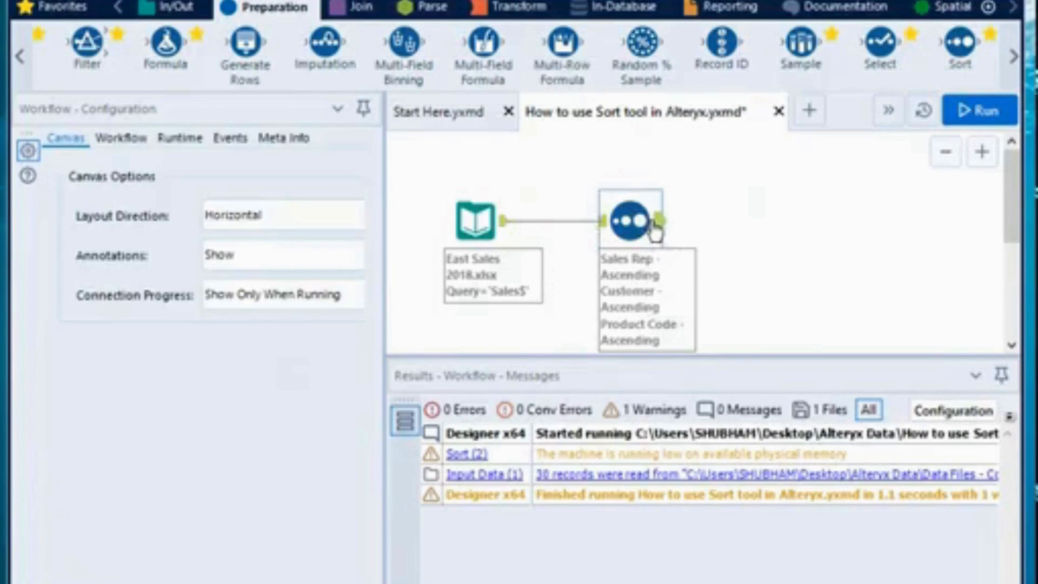
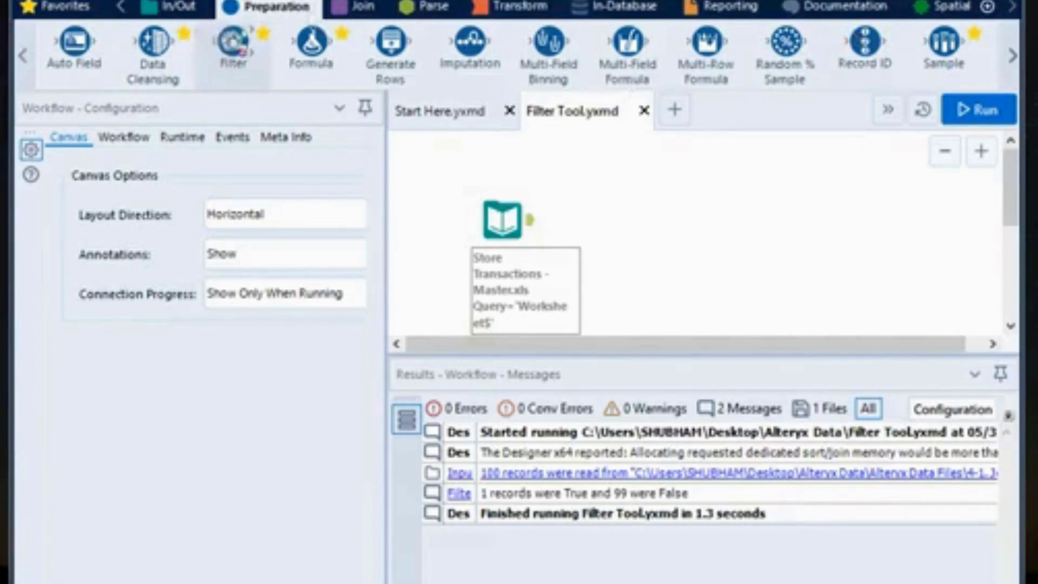
# In the Filter Tool workflow, connect a Filter tool to the Store Transactions - Master.xls input and review the input's fields through Units.
pyautogui.moveTo(232, 40); pyautogui.dragTo(630, 219)
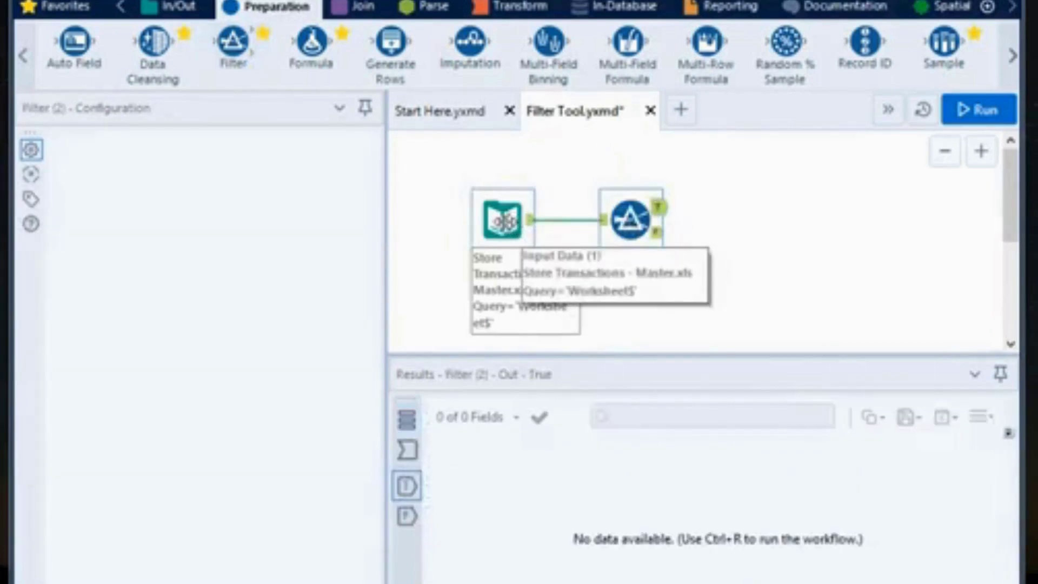
pyautogui.click(503, 221)
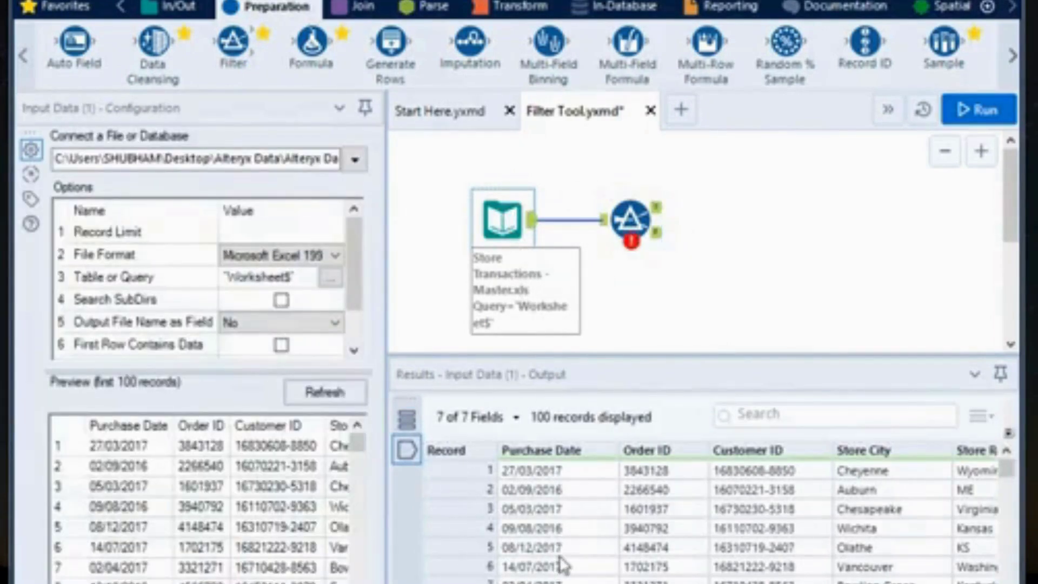
pyautogui.click(611, 581)
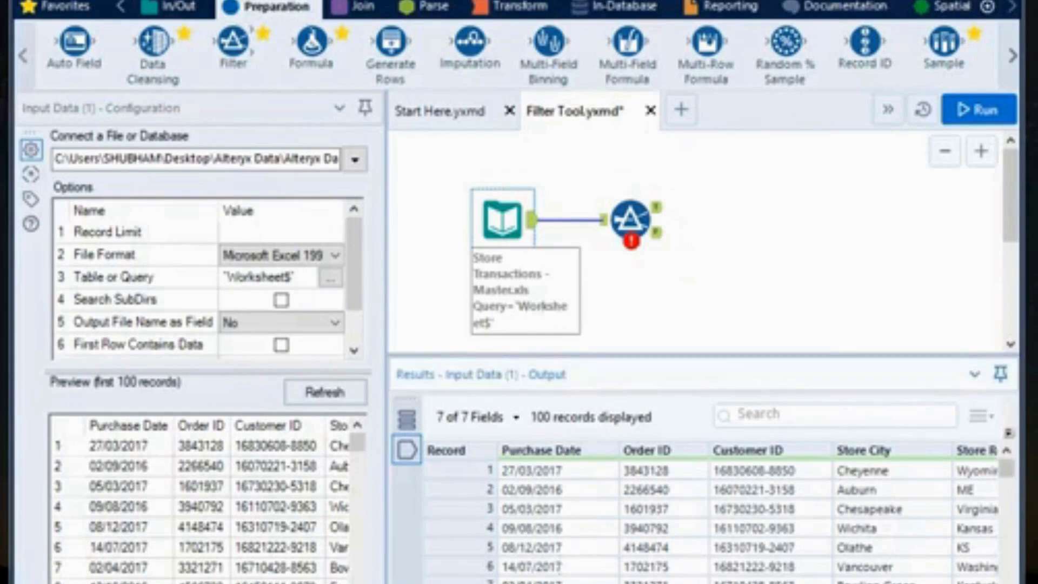
pyautogui.hscroll(3, 749, 512)
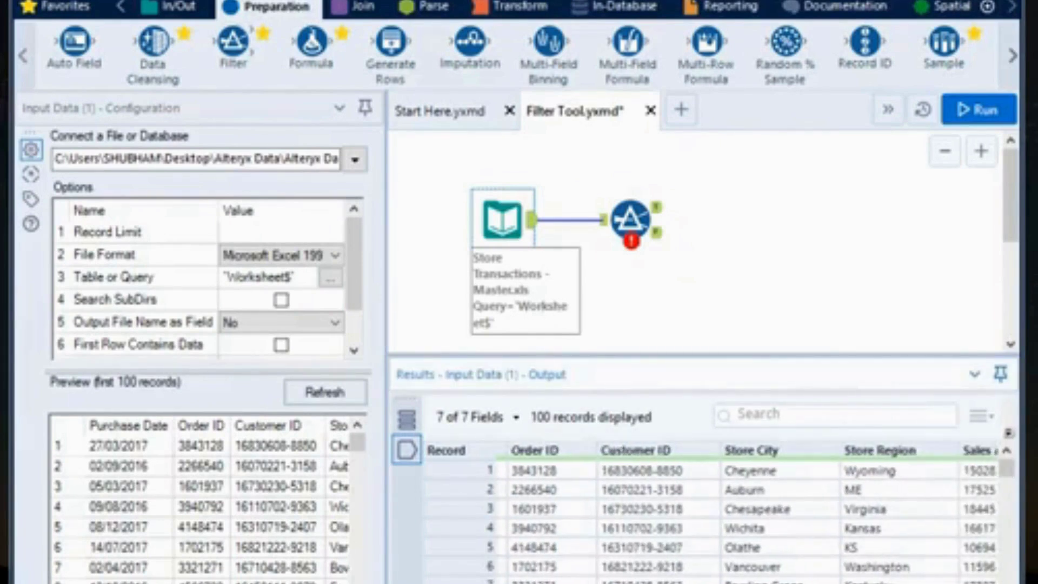
pyautogui.hscroll(3, 748, 513)
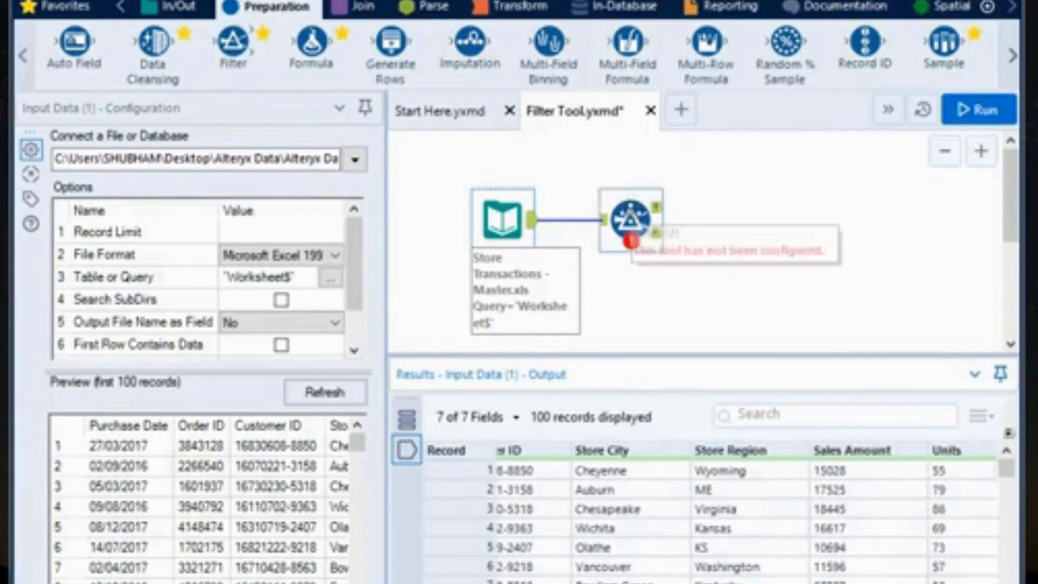
# Configure the Filter tool with a basic filter keeping records whose Sales Amount is >= 15000.
pyautogui.click(629, 219)
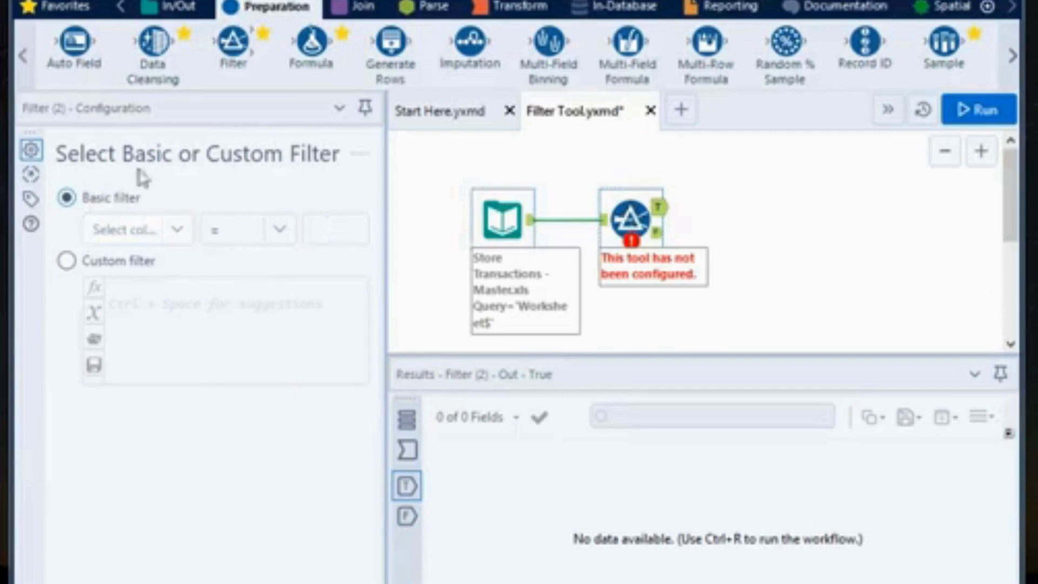
pyautogui.click(178, 232)
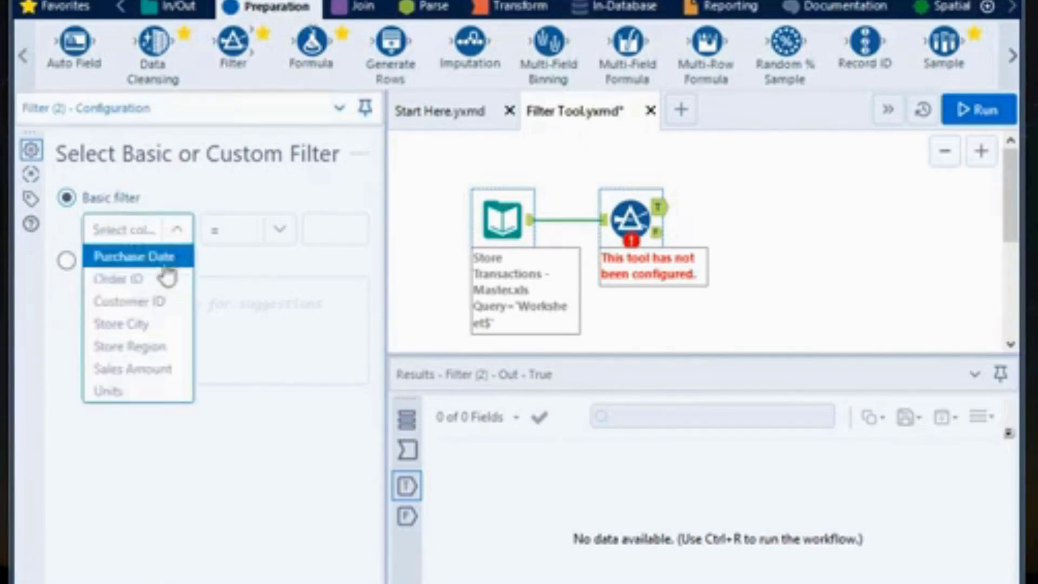
pyautogui.click(145, 370)
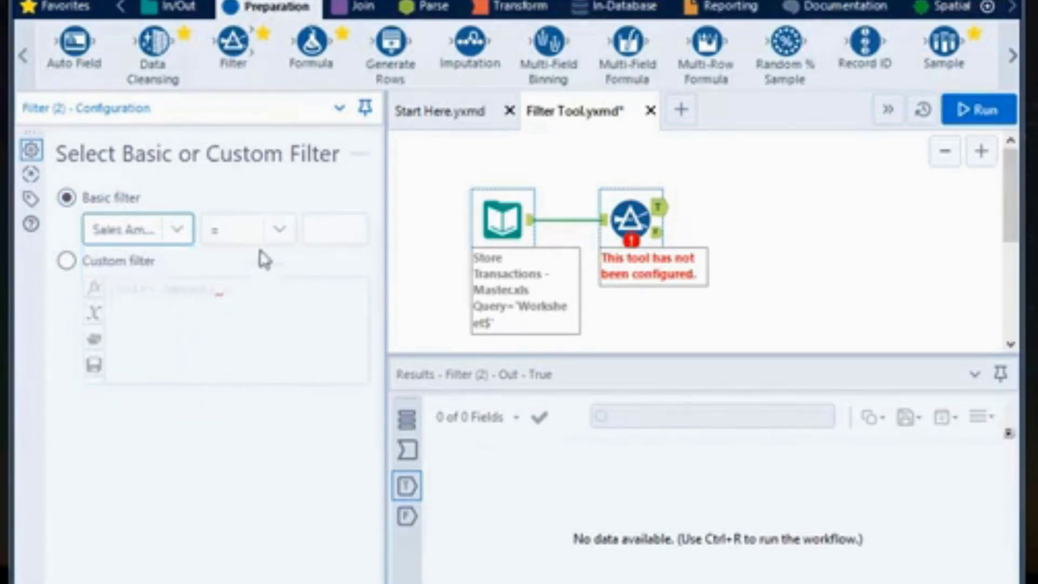
pyautogui.click(278, 231)
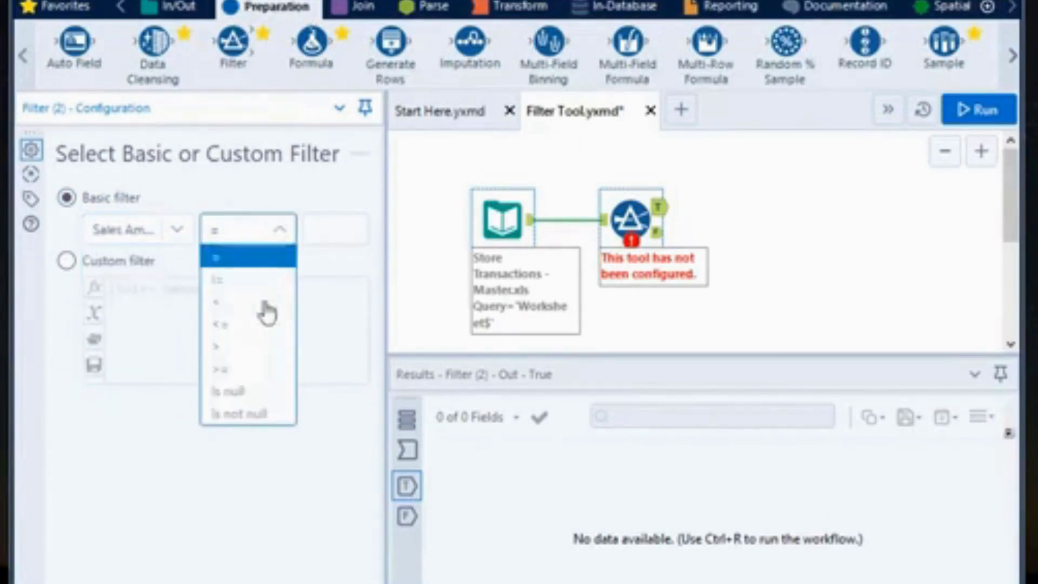
pyautogui.click(249, 373)
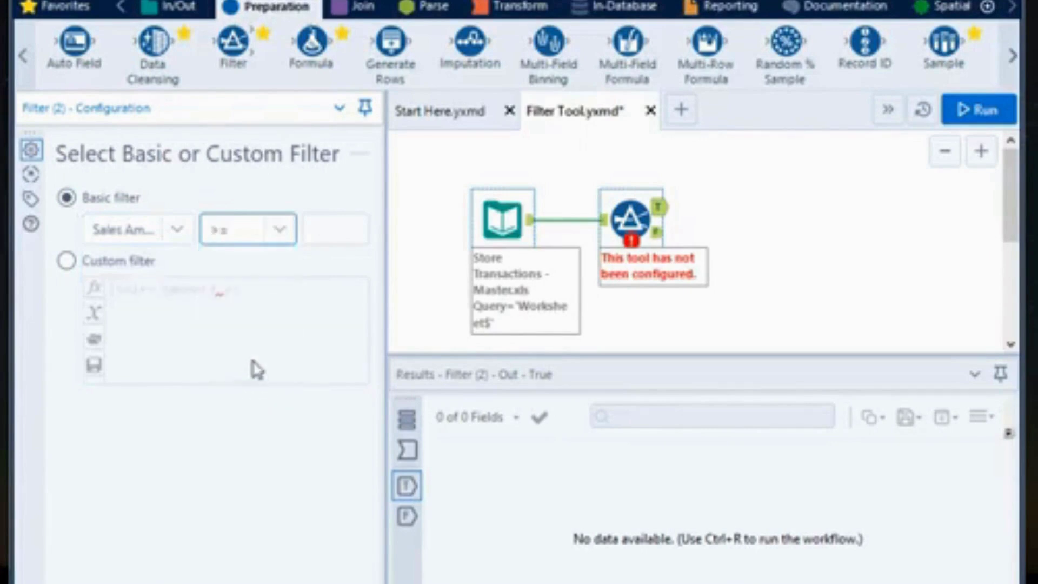
pyautogui.click(329, 231)
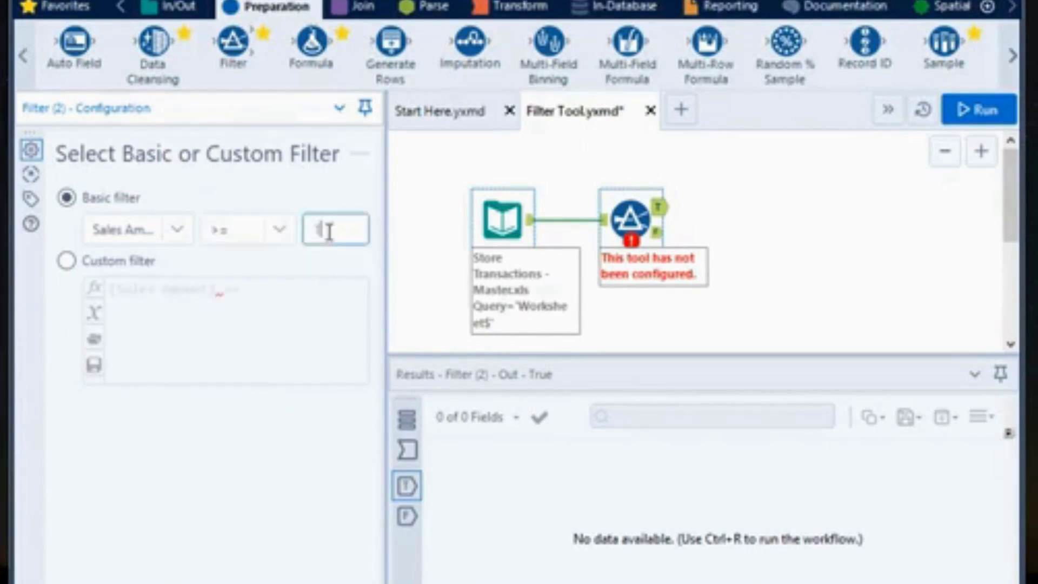
pyautogui.write('15000')
pyautogui.click(763, 187)
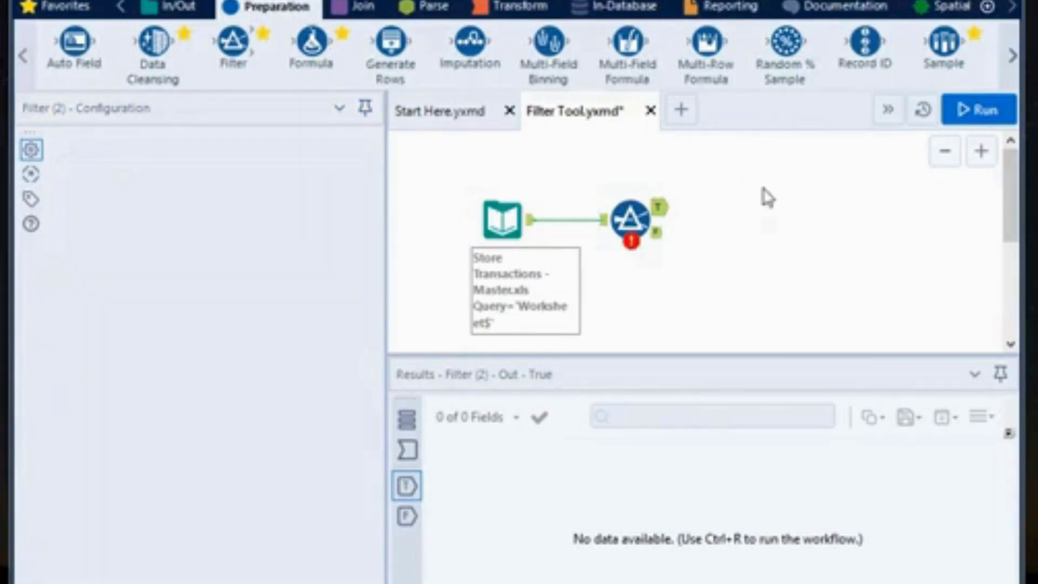
# Run the Filter Tool workflow and dismiss the completion message.
pyautogui.click(977, 111)
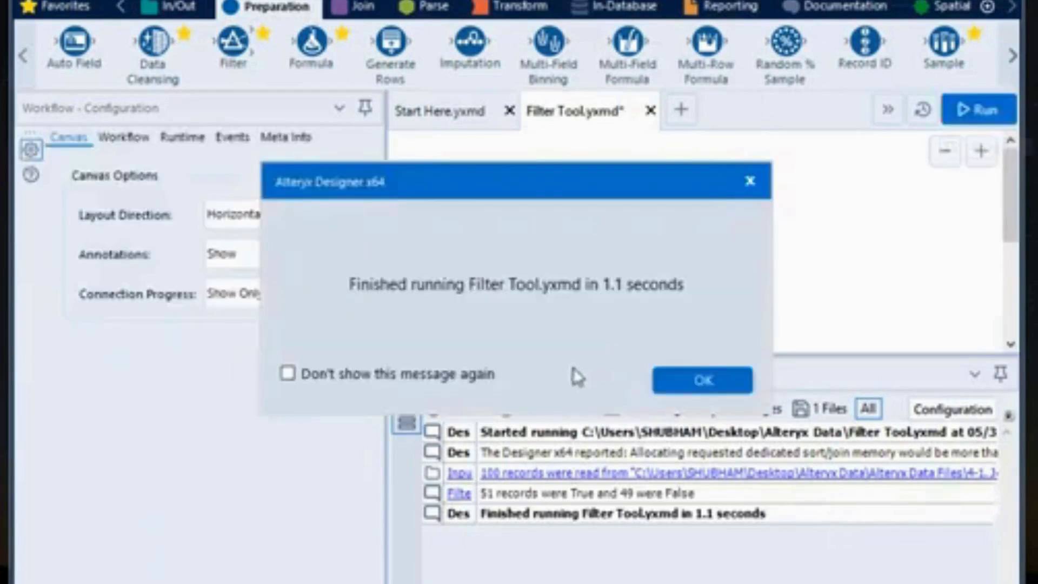
pyautogui.click(673, 377)
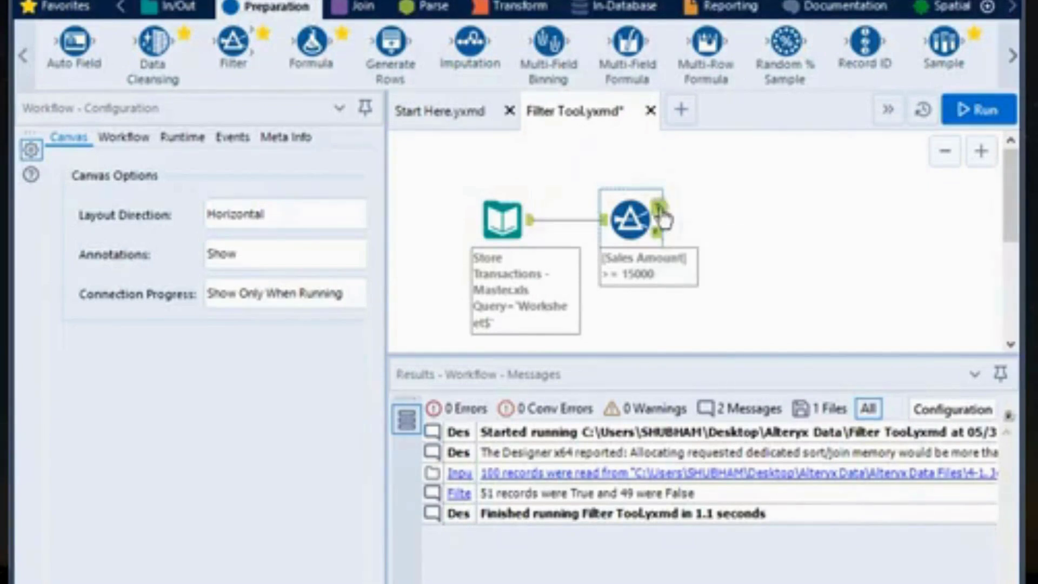
# Review the Filter tool's False and True outputs for the Sales Amount filter.
pyautogui.click(659, 210)
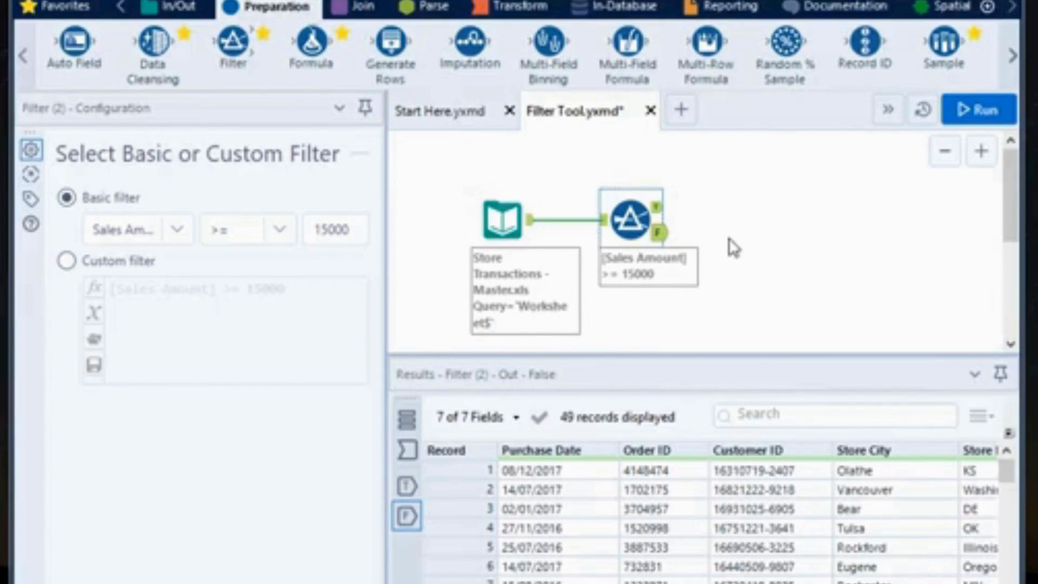
pyautogui.click(661, 214)
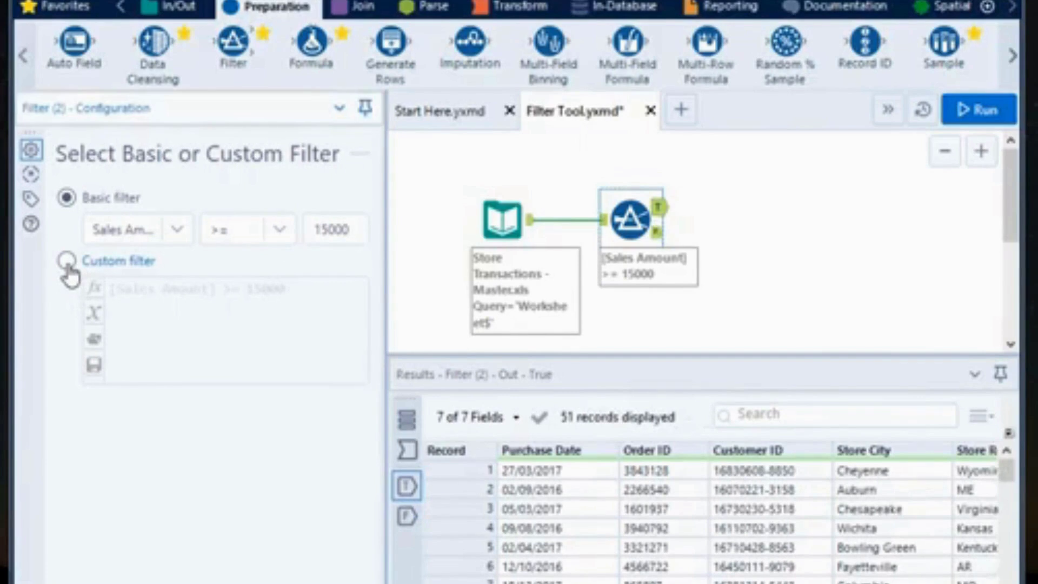
# Switch the Filter tool to a custom filter with the expression [Sales Amount] >= 15000 OR [Store City] = "Bowling Green".
pyautogui.click(67, 262)
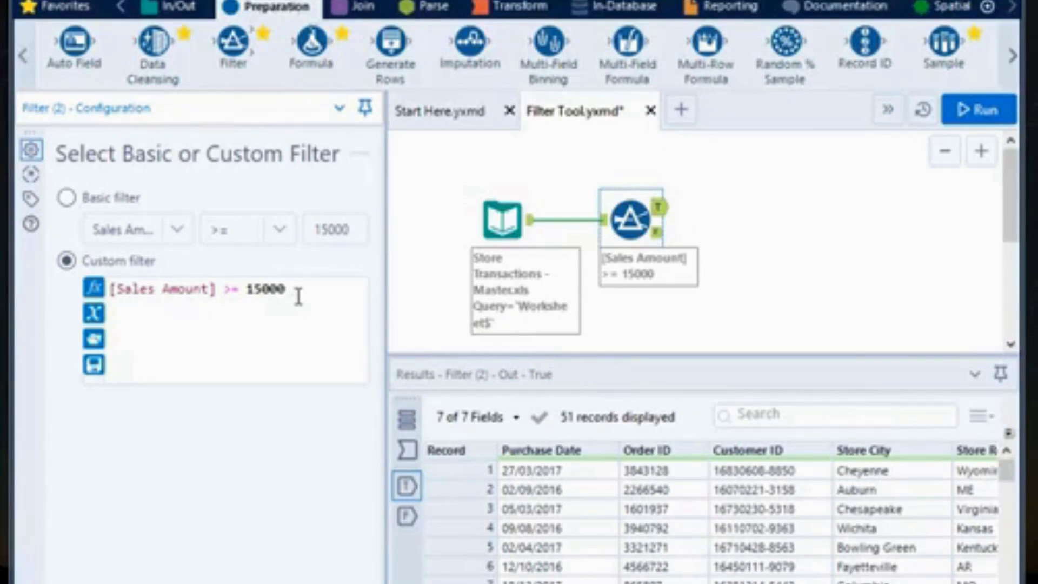
pyautogui.write('OR stor')
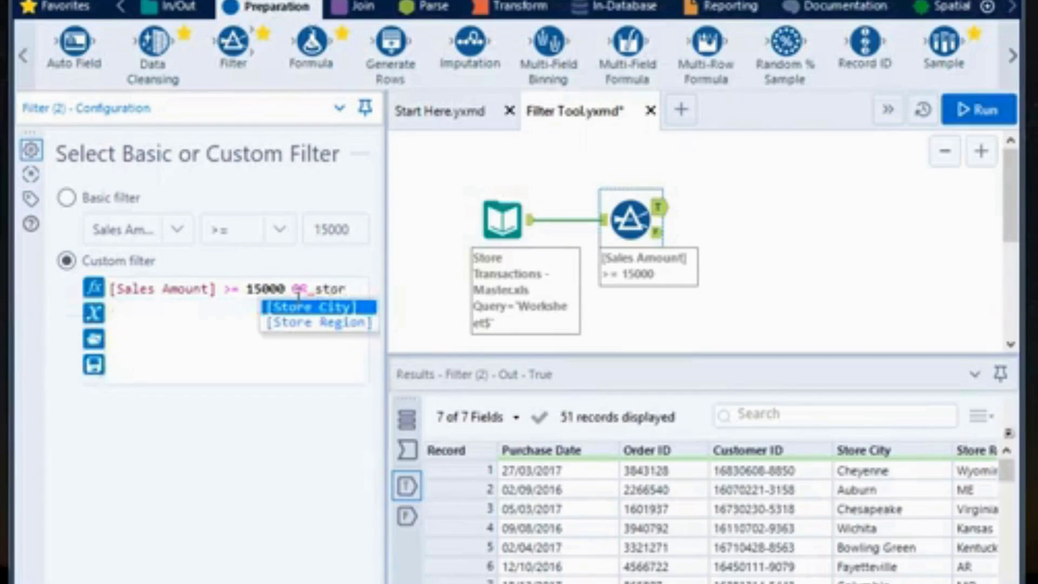
pyautogui.press('Return')
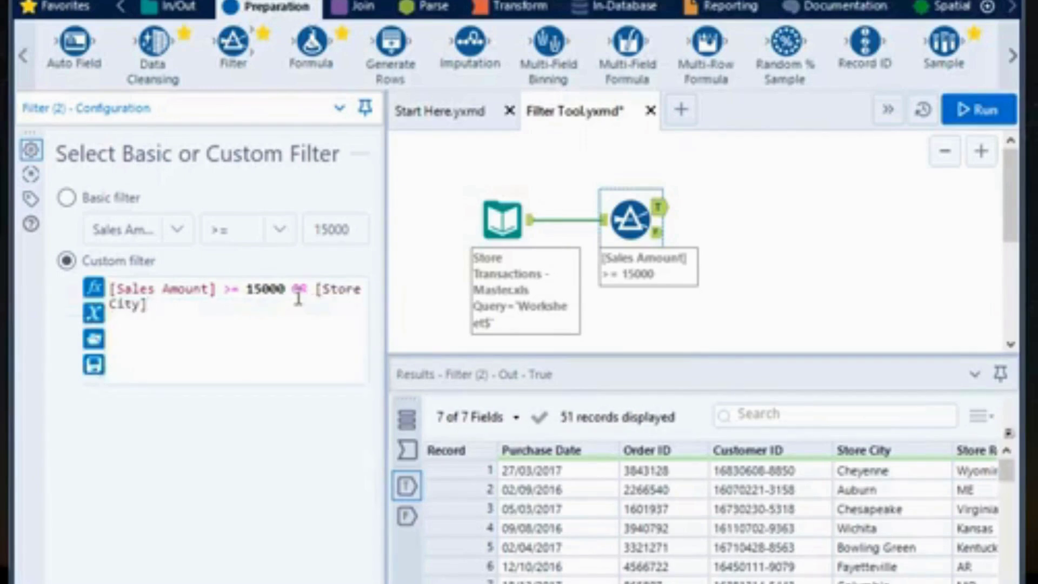
pyautogui.write('= ')
pyautogui.write("'")
pyautogui.write('B')
pyautogui.write('owling G')
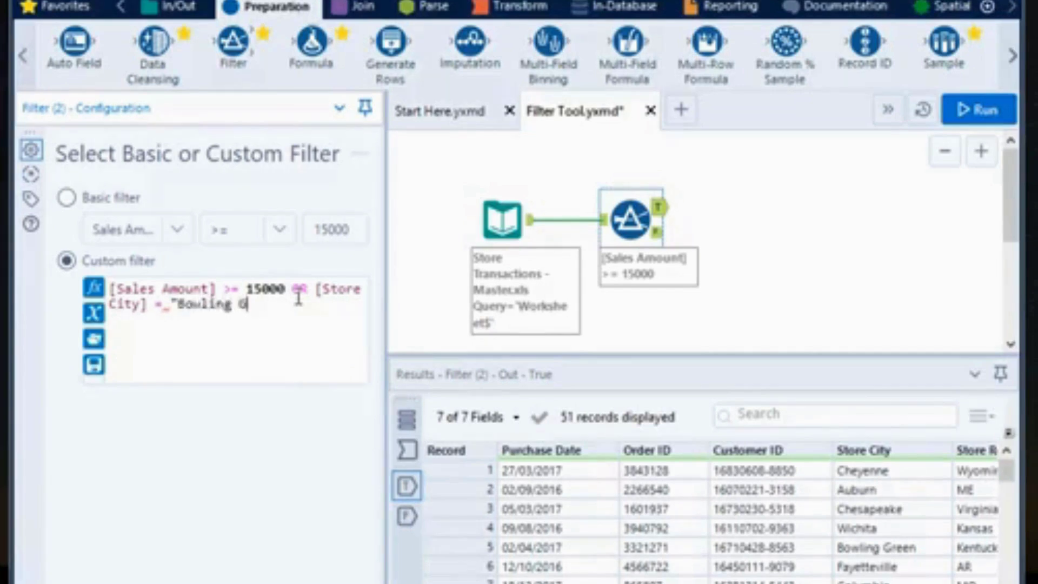
pyautogui.write('reen"')
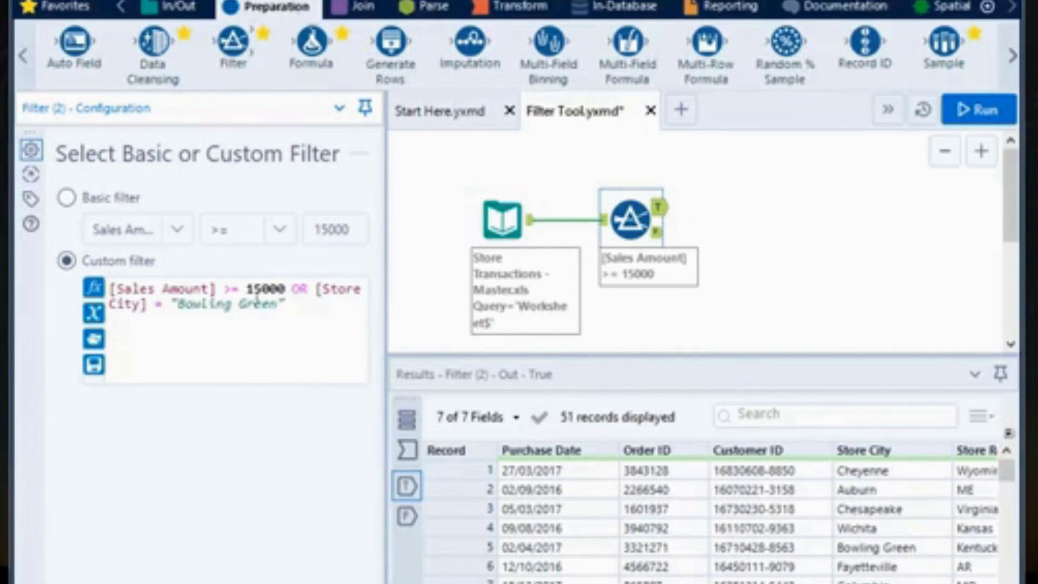
pyautogui.doubleClick(300, 289)
pyautogui.click(299, 307)
# Run the workflow with the OR condition and review the Filter tool's True and False outputs.
pyautogui.click(967, 103)
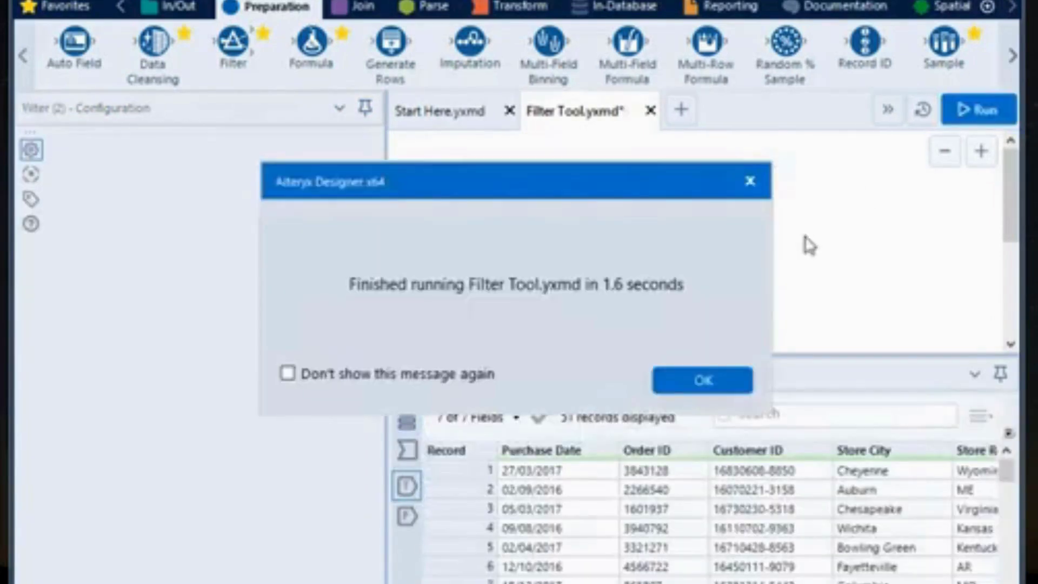
pyautogui.click(721, 374)
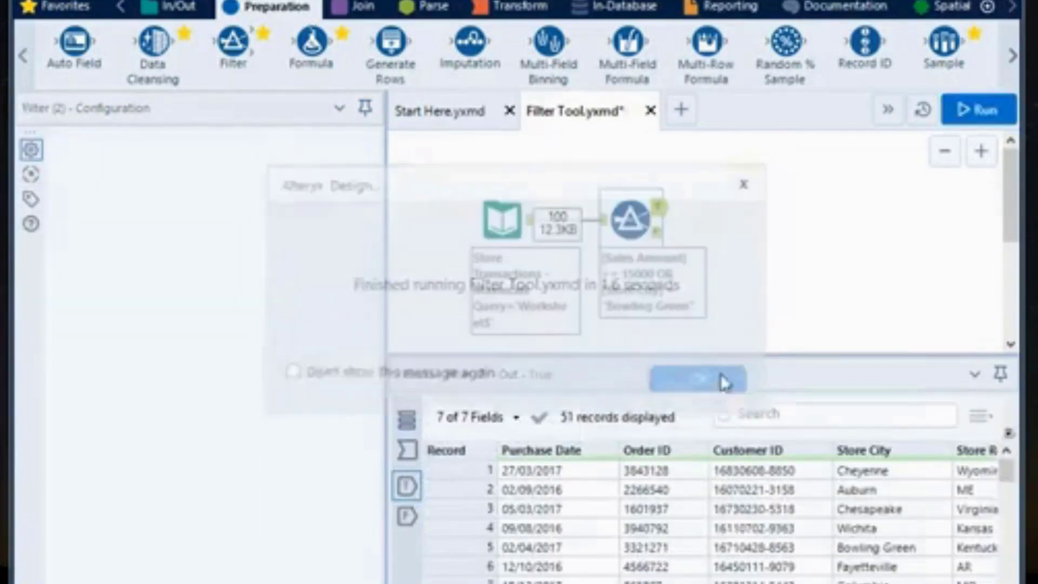
pyautogui.click(663, 207)
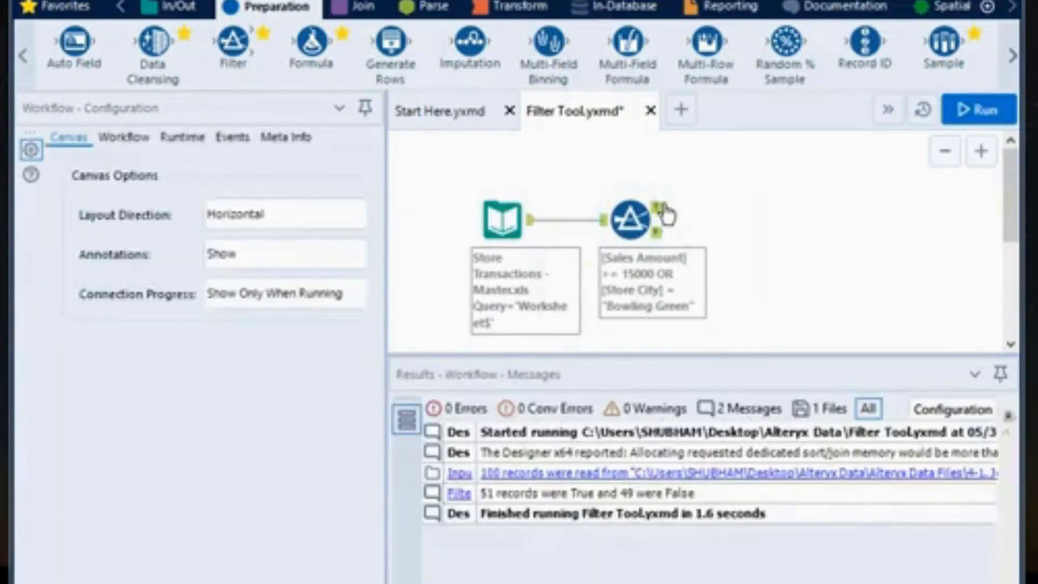
pyautogui.click(659, 217)
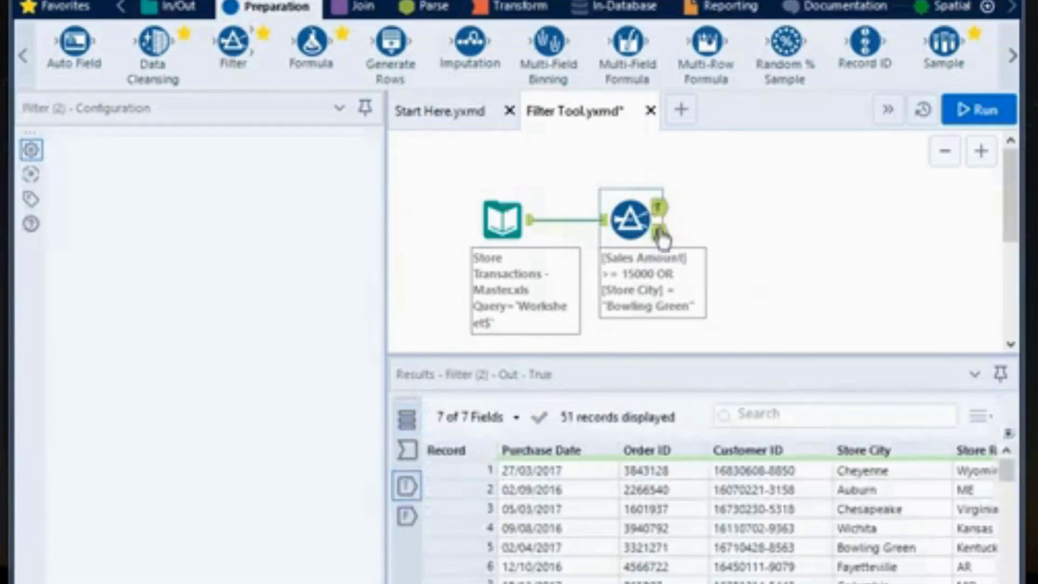
pyautogui.click(660, 234)
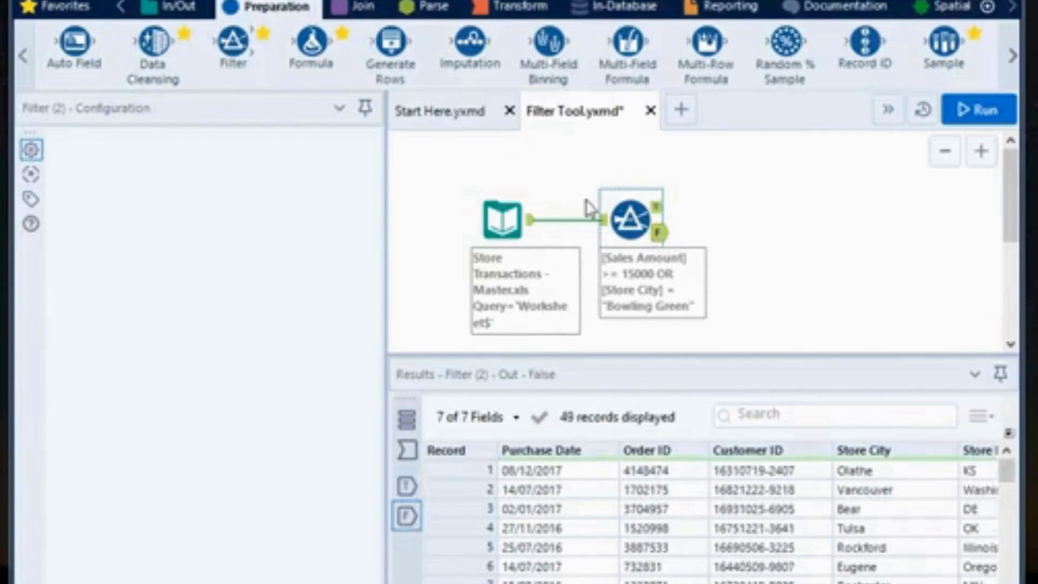
# Replace the OR operator with AND in the Filter tool's custom expression and apply it.
pyautogui.click(627, 216)
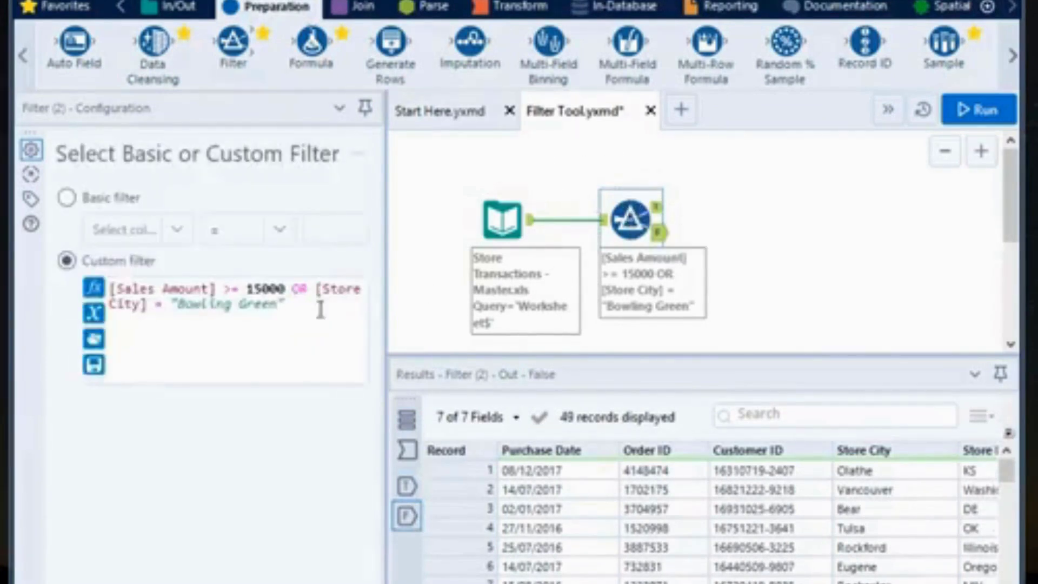
pyautogui.click(299, 294)
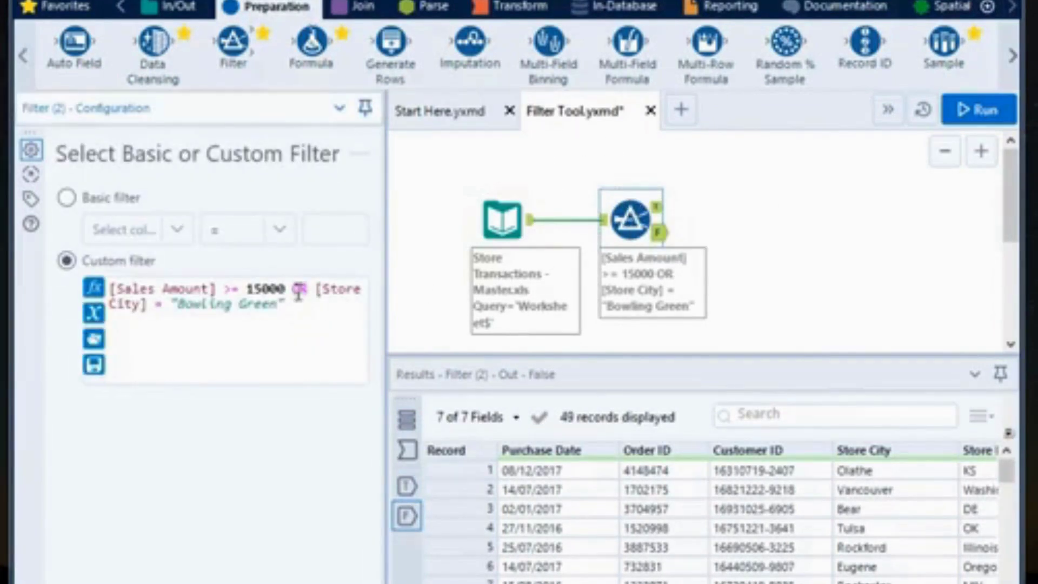
pyautogui.doubleClick(298, 295)
pyautogui.write('AND')
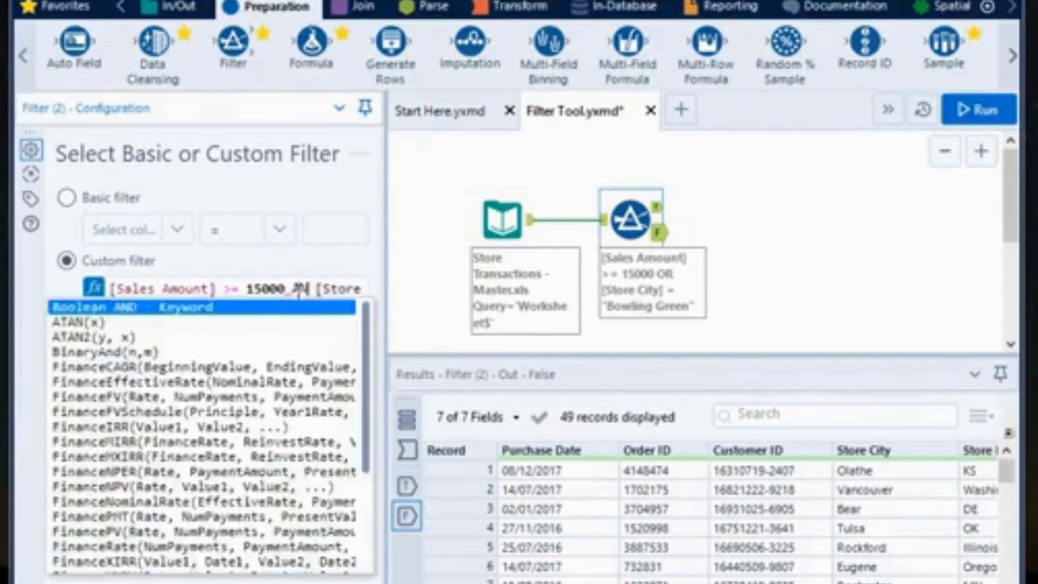
pyautogui.click(441, 249)
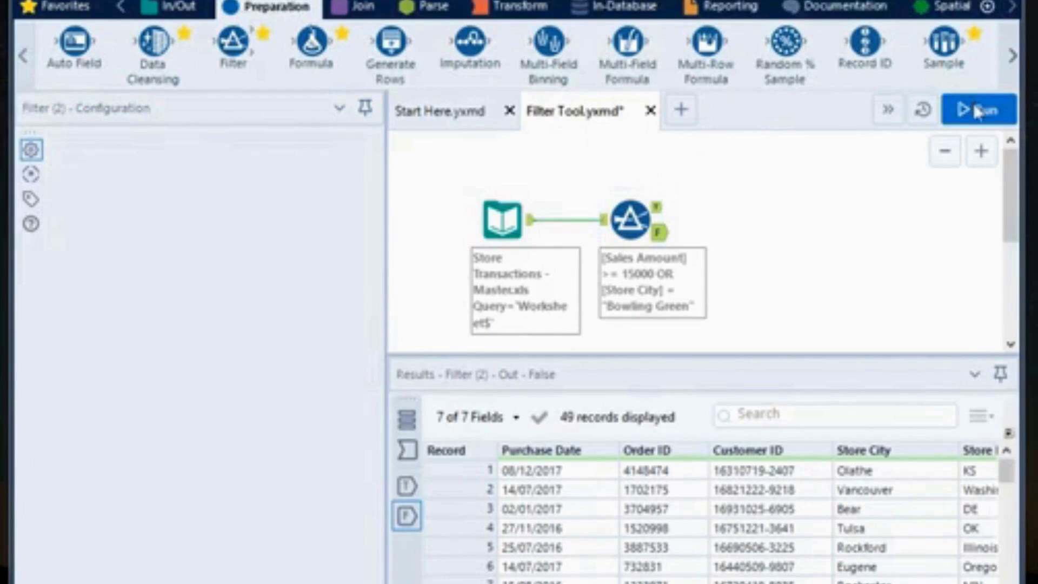
# Run the workflow with the AND condition and review the records in the Filter's True and False outputs.
pyautogui.click(976, 111)
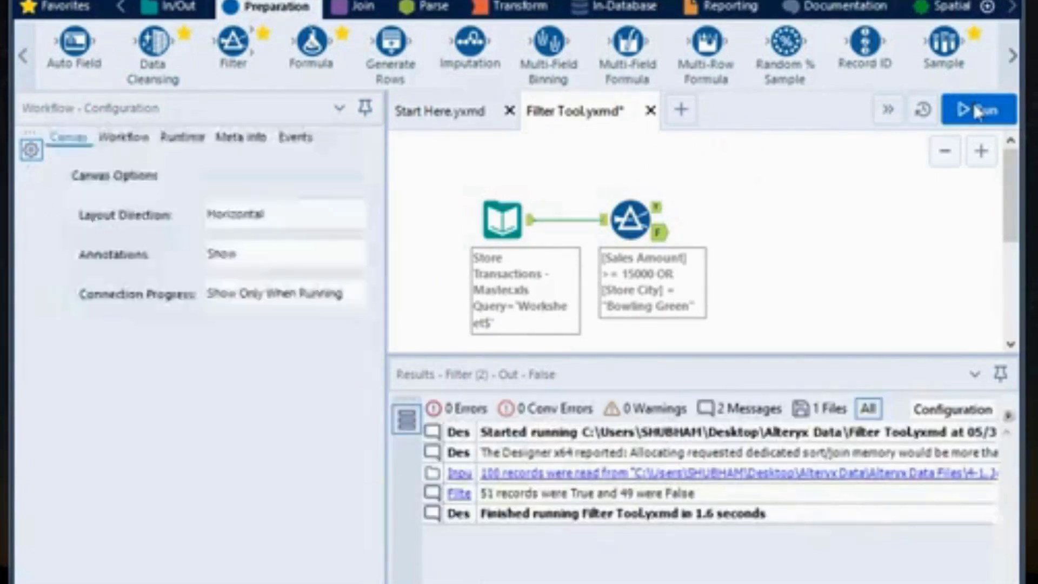
pyautogui.click(975, 111)
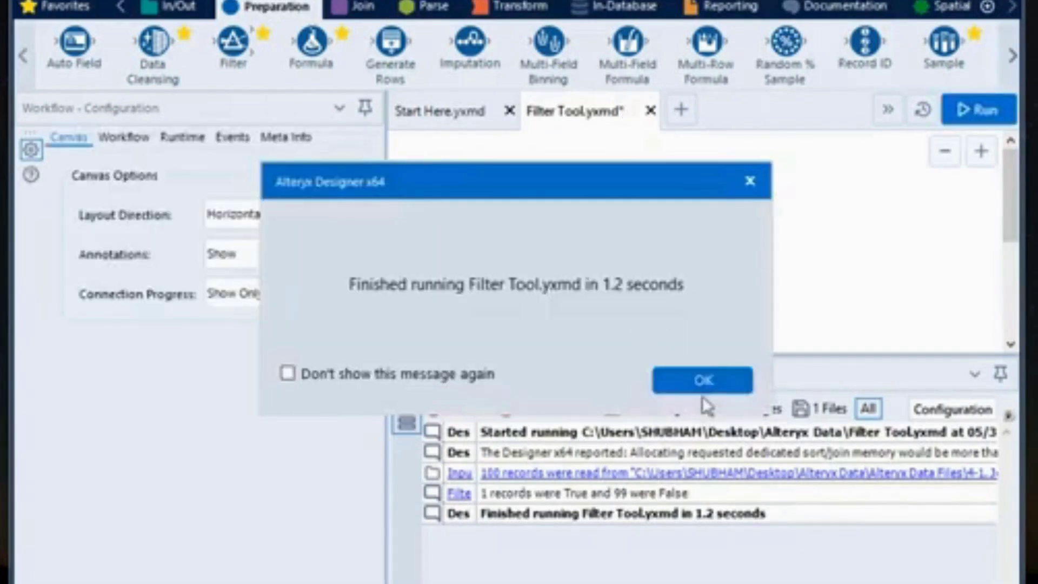
pyautogui.click(705, 385)
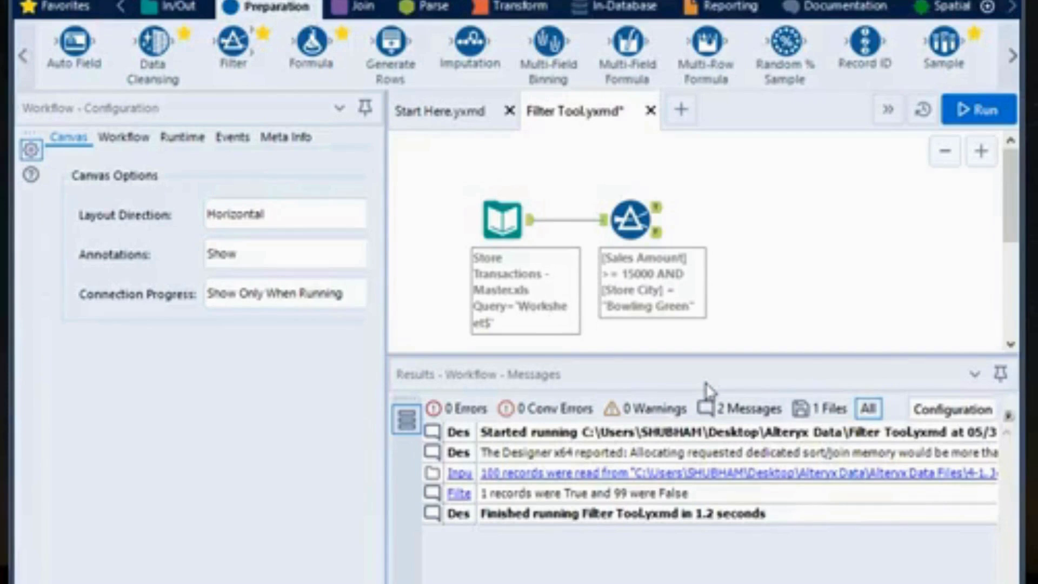
pyautogui.click(661, 222)
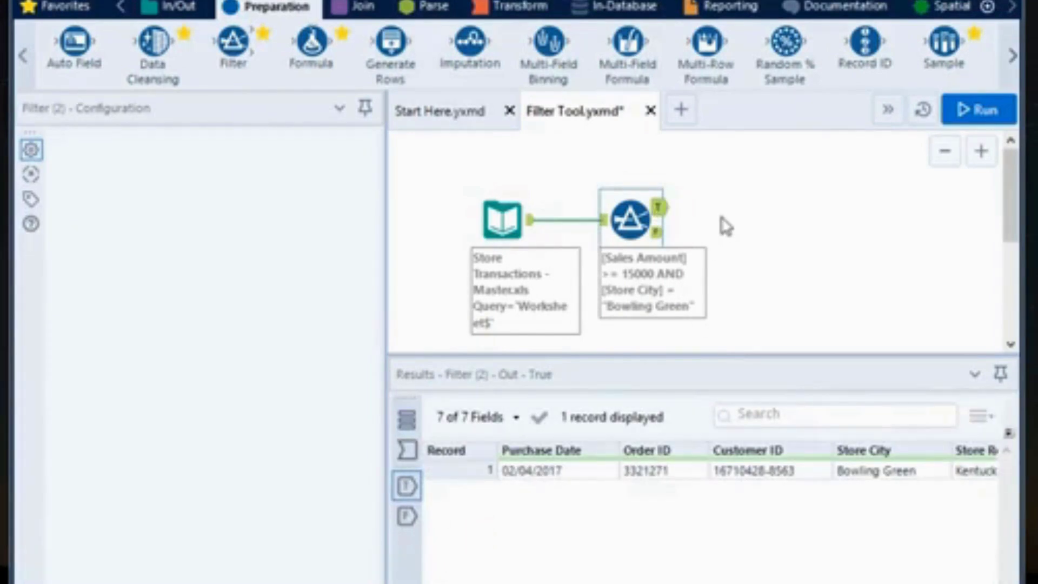
pyautogui.click(658, 236)
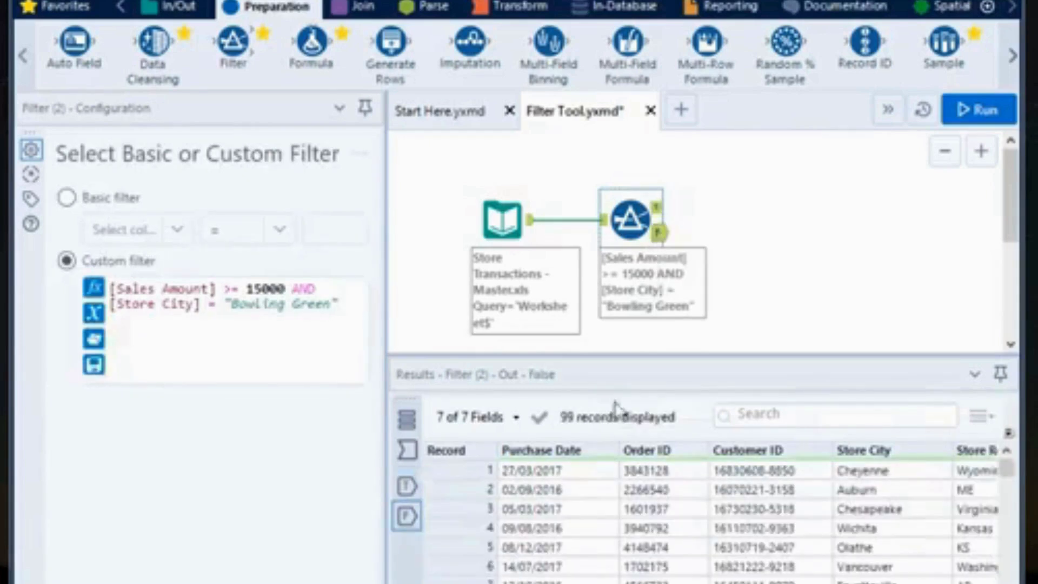
pyautogui.click(763, 232)
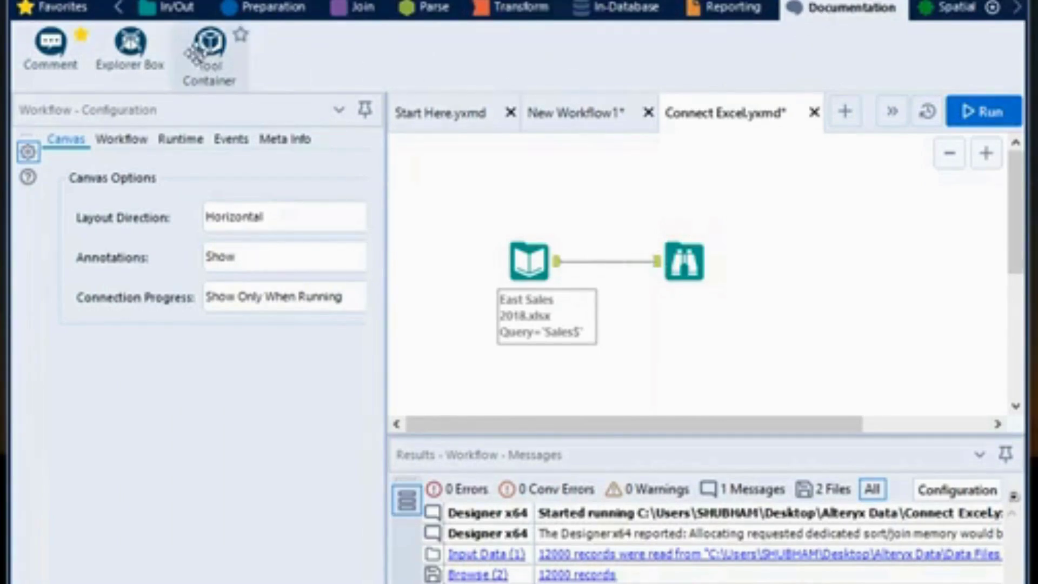
# In the Connect Excel workflow, add a Tool Container and move the East Sales 2018.xlsx input and the Browse tool into it.
pyautogui.moveTo(200, 62); pyautogui.dragTo(790, 268)
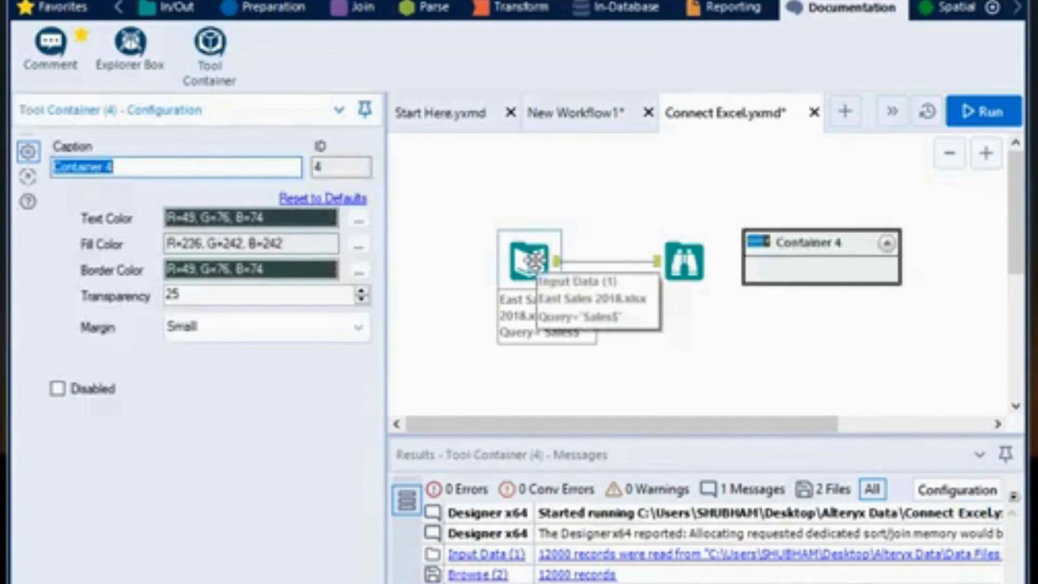
pyautogui.moveTo(534, 261); pyautogui.dragTo(783, 276)
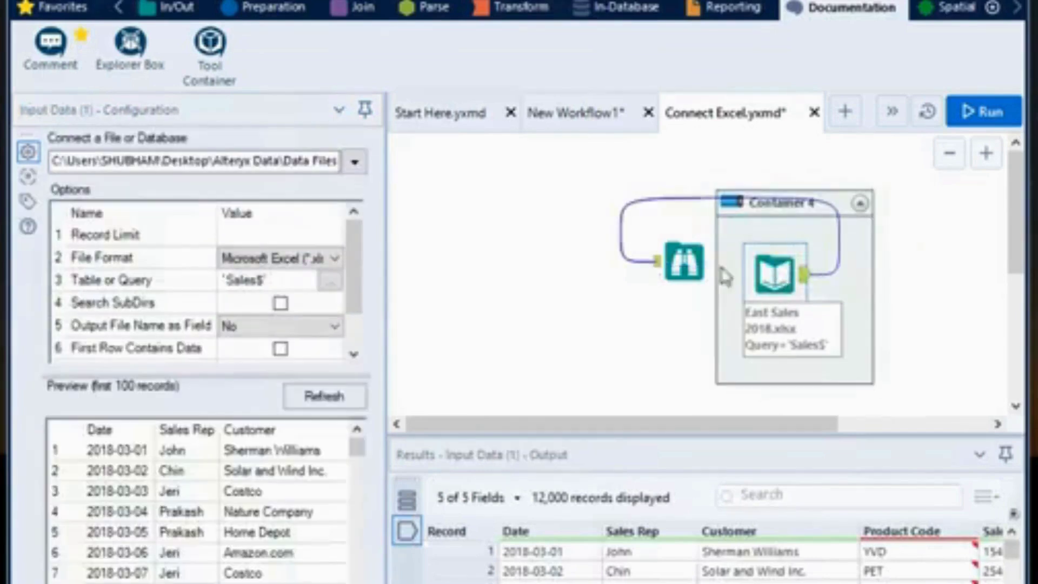
pyautogui.moveTo(699, 263); pyautogui.dragTo(857, 274)
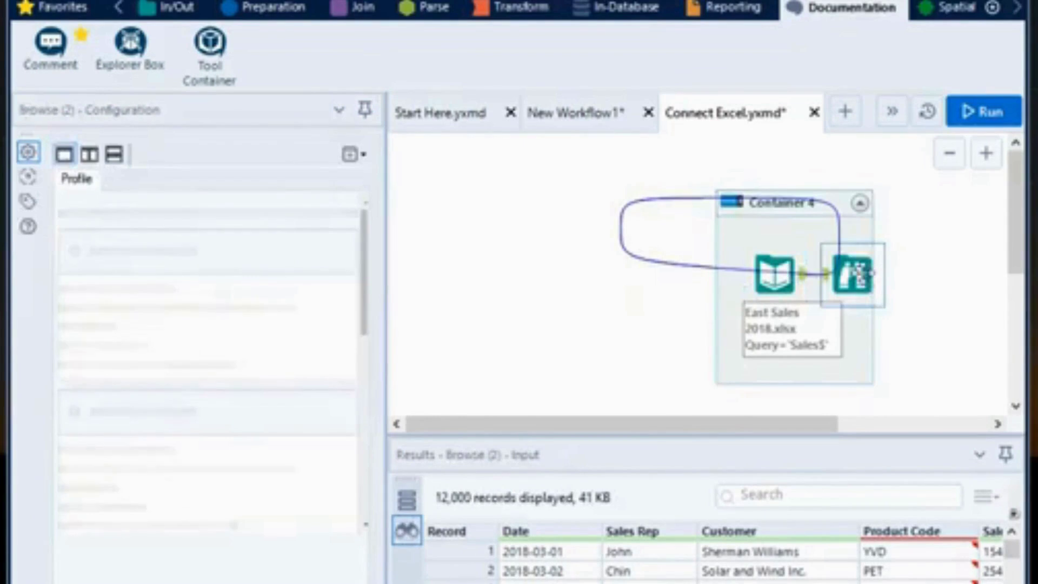
pyautogui.moveTo(863, 273); pyautogui.dragTo(882, 273)
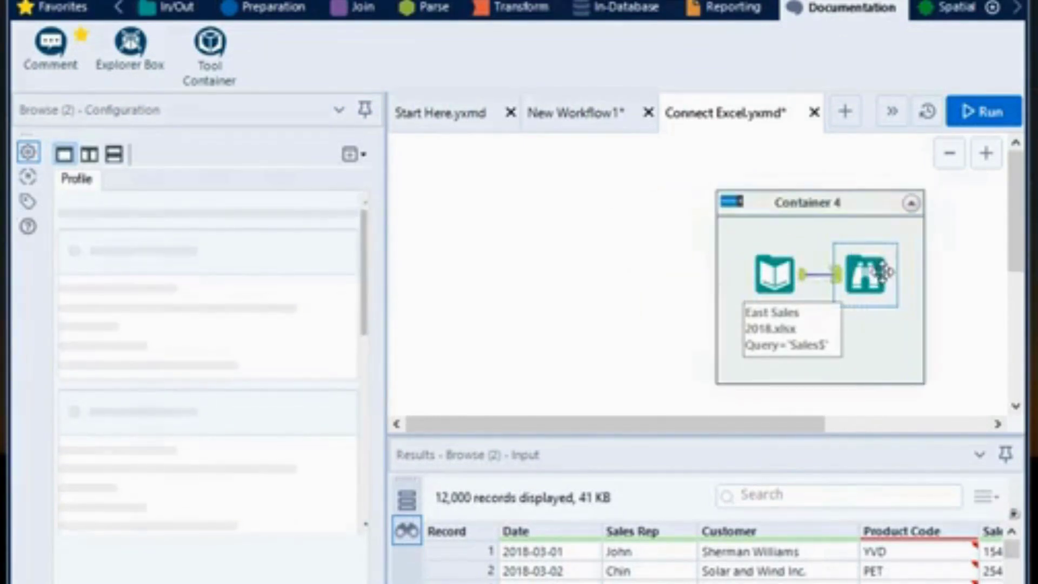
# Set the tool container's caption to "Import East Sales File".
pyautogui.click(791, 260)
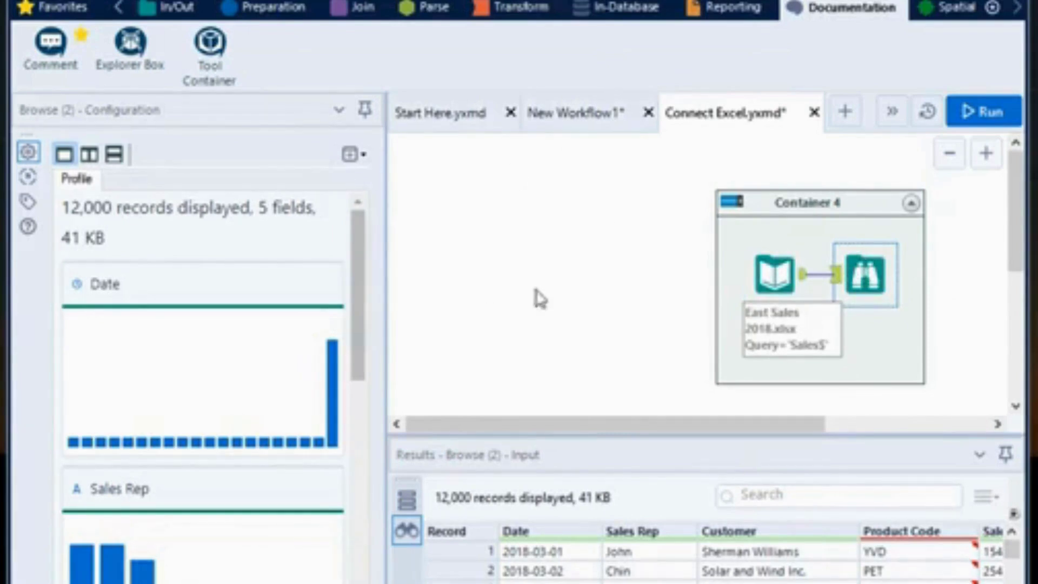
pyautogui.click(817, 205)
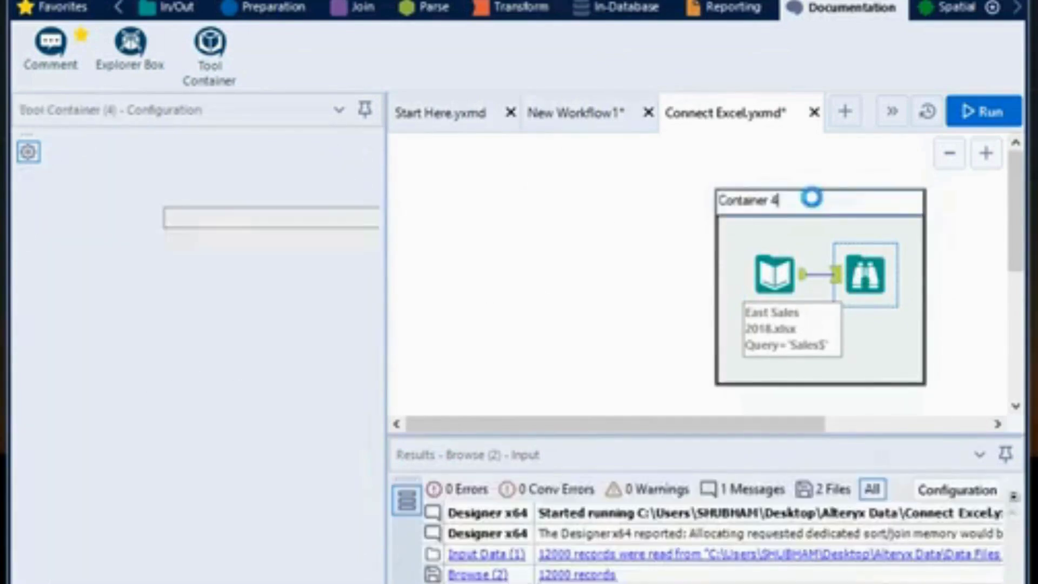
pyautogui.click(258, 174)
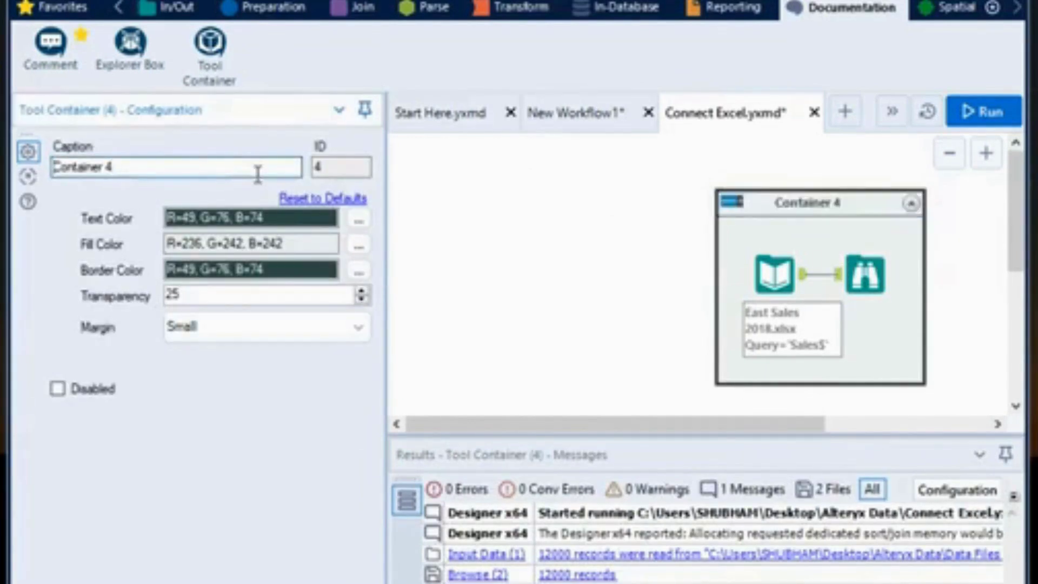
pyautogui.click(221, 168)
pyautogui.press('BackSpace')
pyautogui.press('BackSpace')
pyautogui.press('BackSpace')
pyautogui.press('BackSpace')
pyautogui.press('BackSpace')
pyautogui.press('BackSpace')
pyautogui.press('BackSpace')
pyautogui.press('BackSpace')
pyautogui.press('BackSpace')
pyautogui.press('BackSpace')
pyautogui.press('BackSpace')
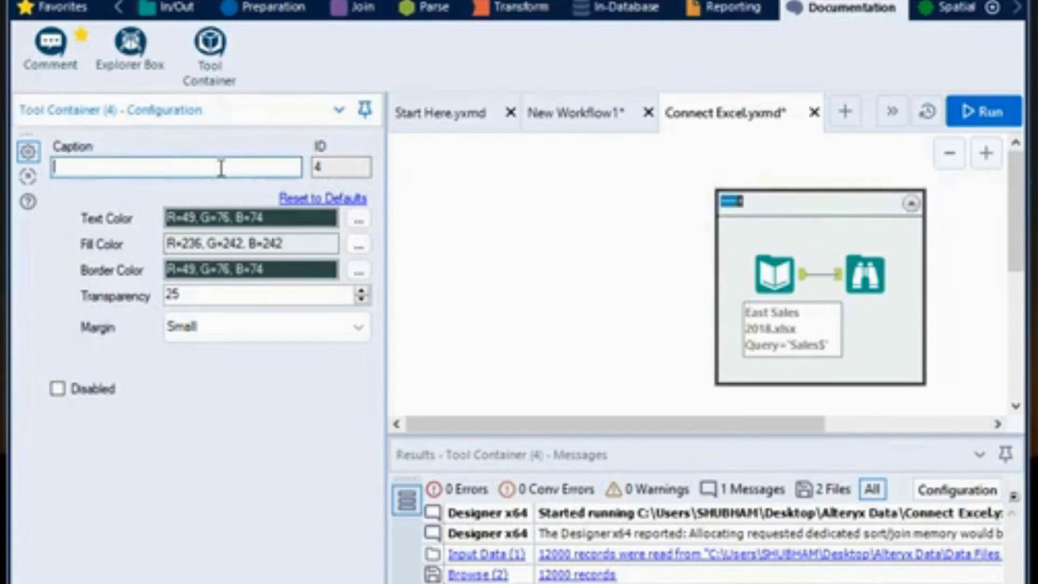
pyautogui.write('In')
pyautogui.write('port')
pyautogui.write(' o')
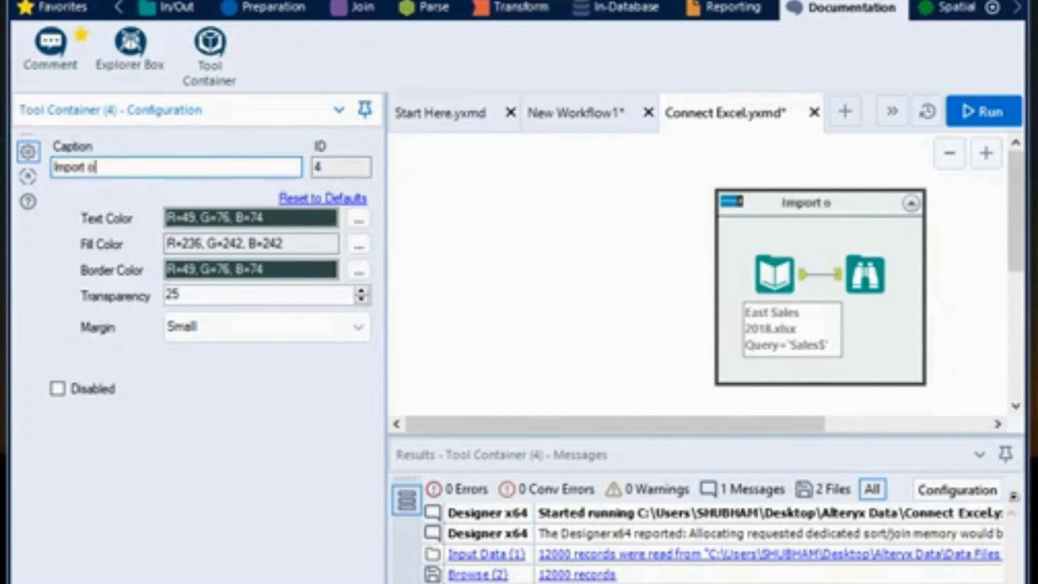
pyautogui.press('BackSpace')
pyautogui.write('East ')
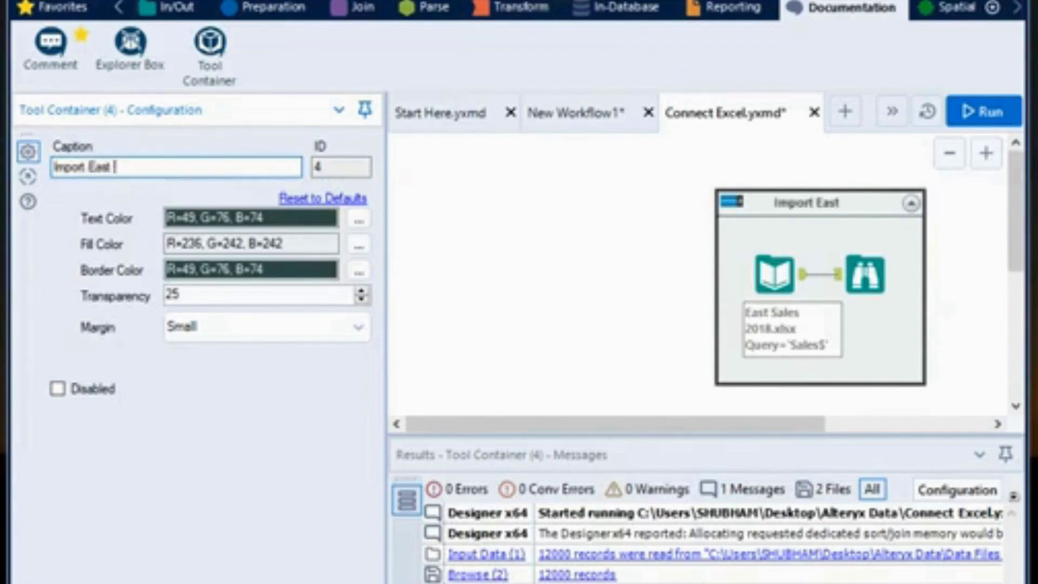
pyautogui.write('Sales')
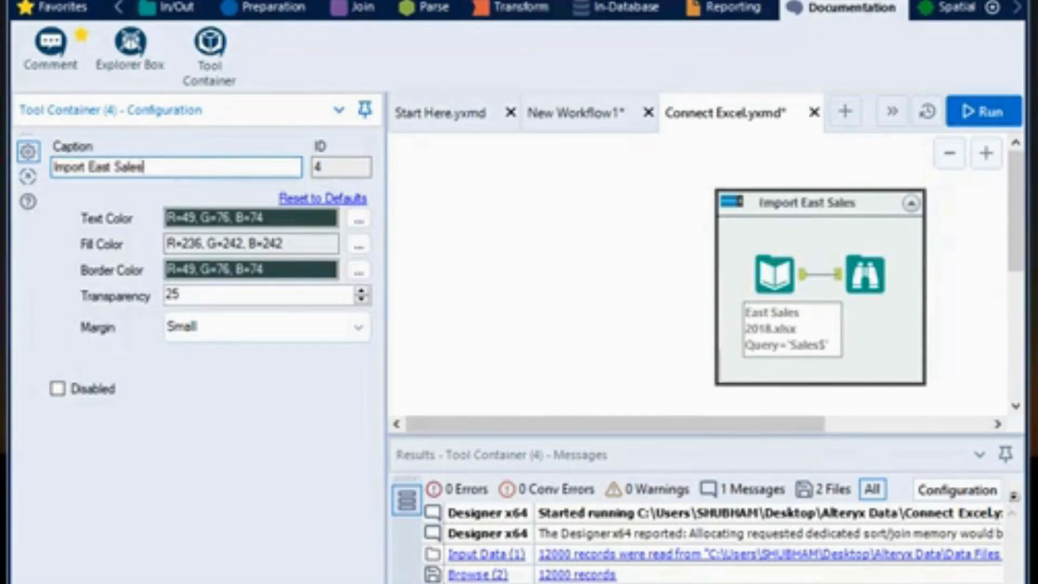
pyautogui.write(' File')
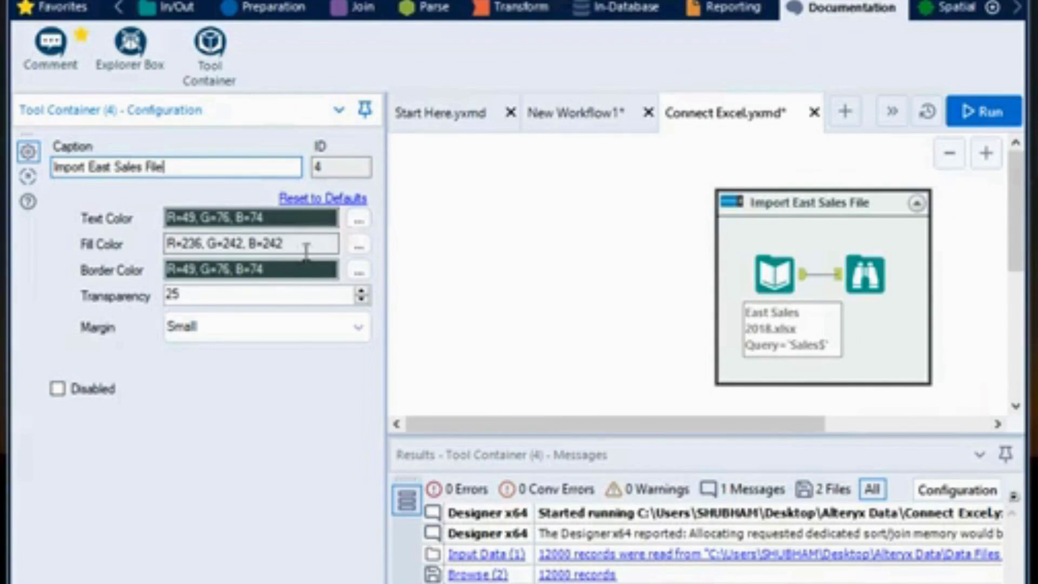
# Set the tool container's text color to basic red and run the Connect Excel workflow.
pyautogui.click(358, 221)
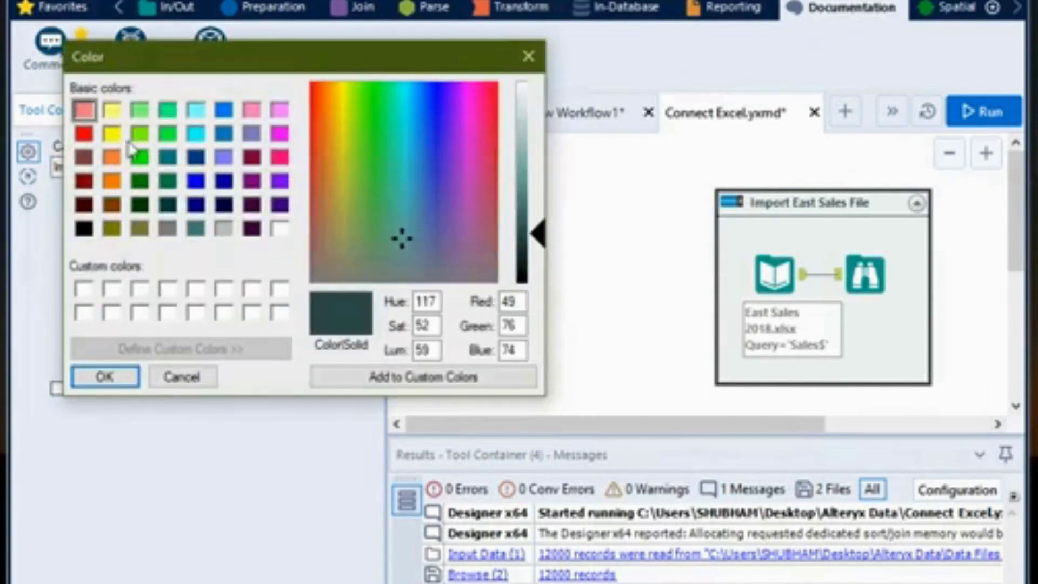
pyautogui.click(81, 137)
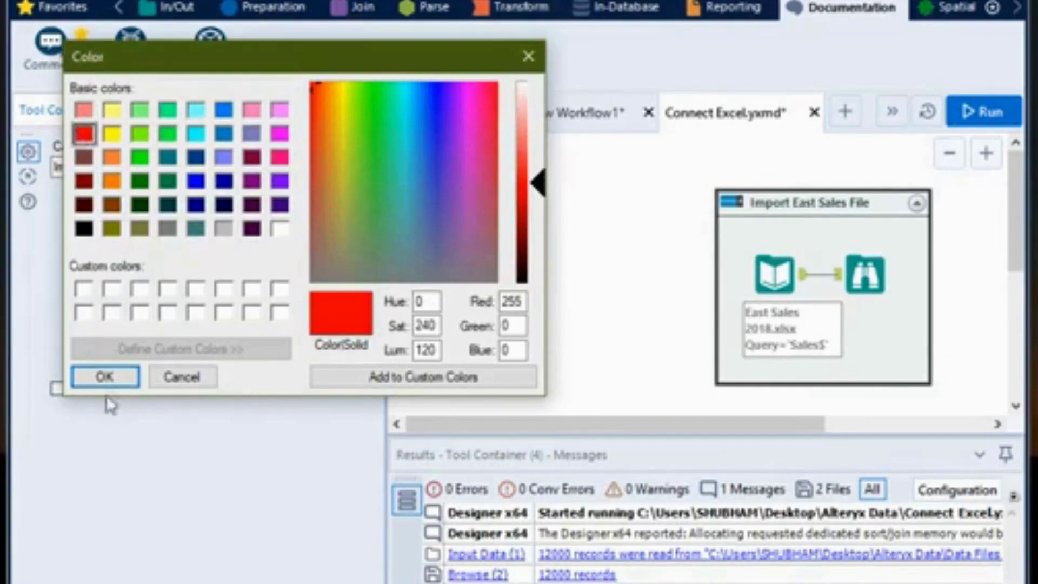
pyautogui.click(106, 379)
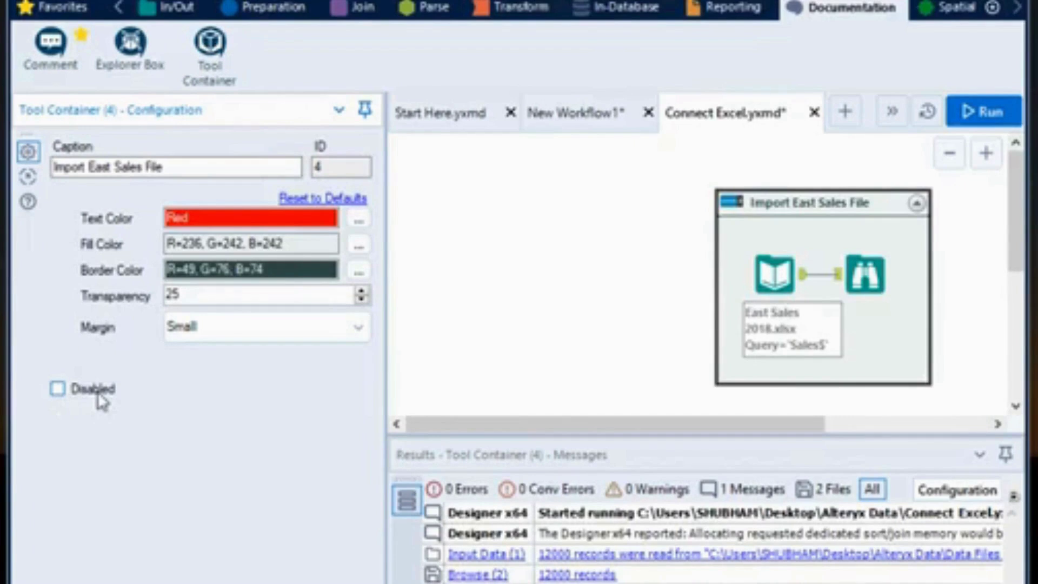
pyautogui.click(995, 115)
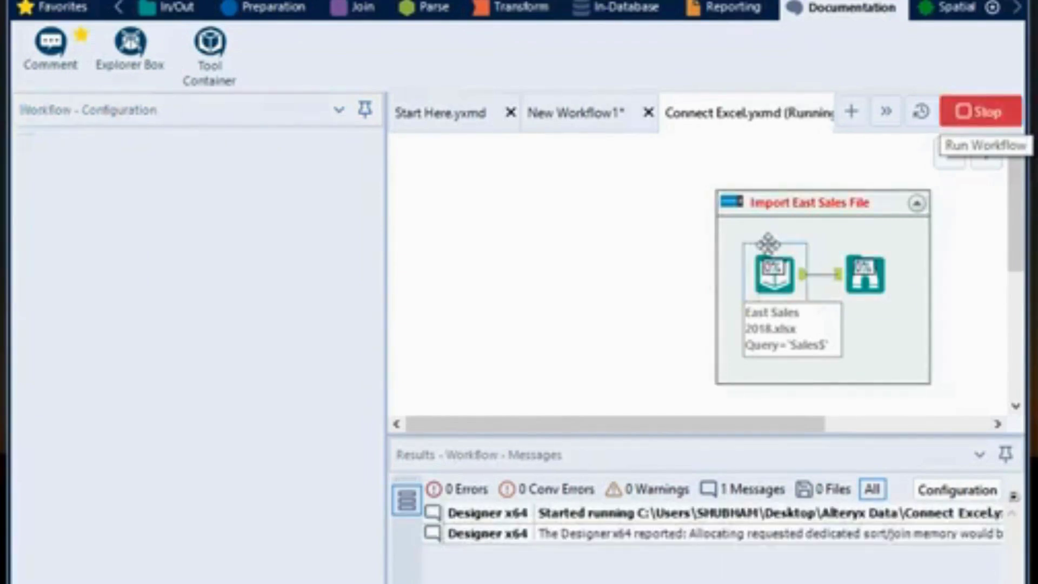
pyautogui.click(783, 207)
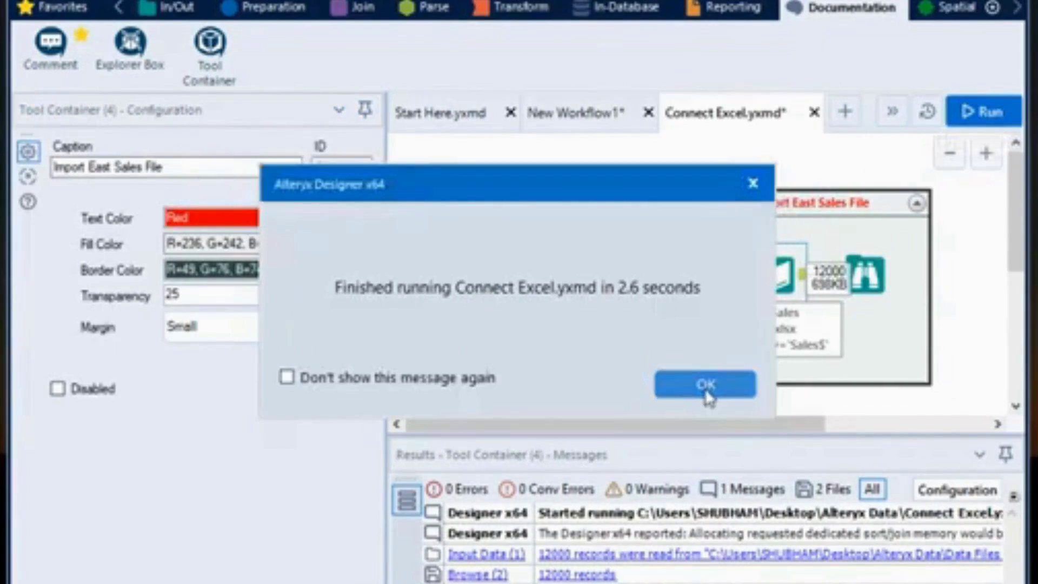
pyautogui.click(706, 395)
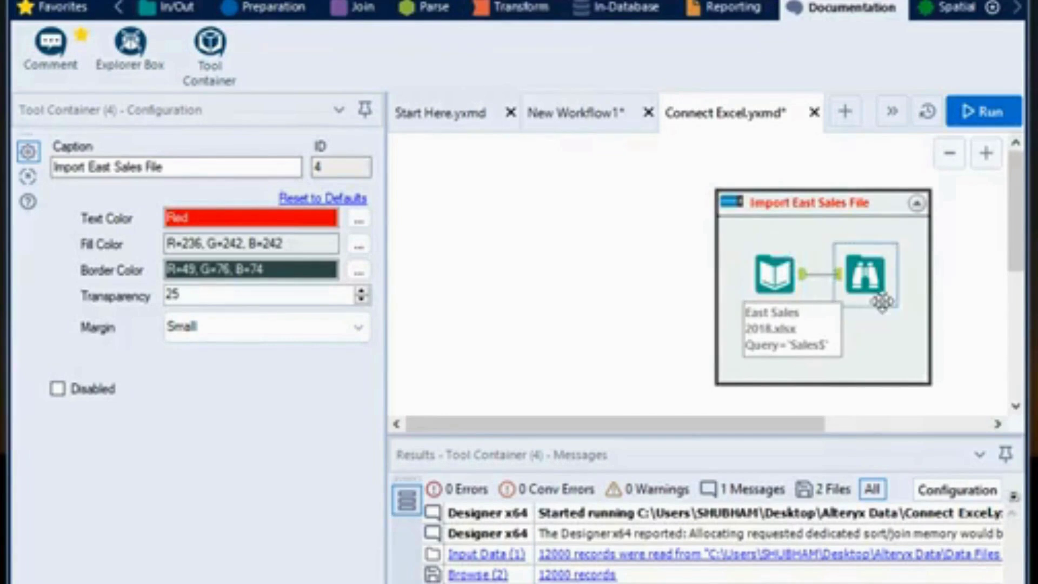
# Collapse and expand the Import East Sales File container, and shift it slightly sideways on the canvas while it is collapsed.
pyautogui.click(918, 208)
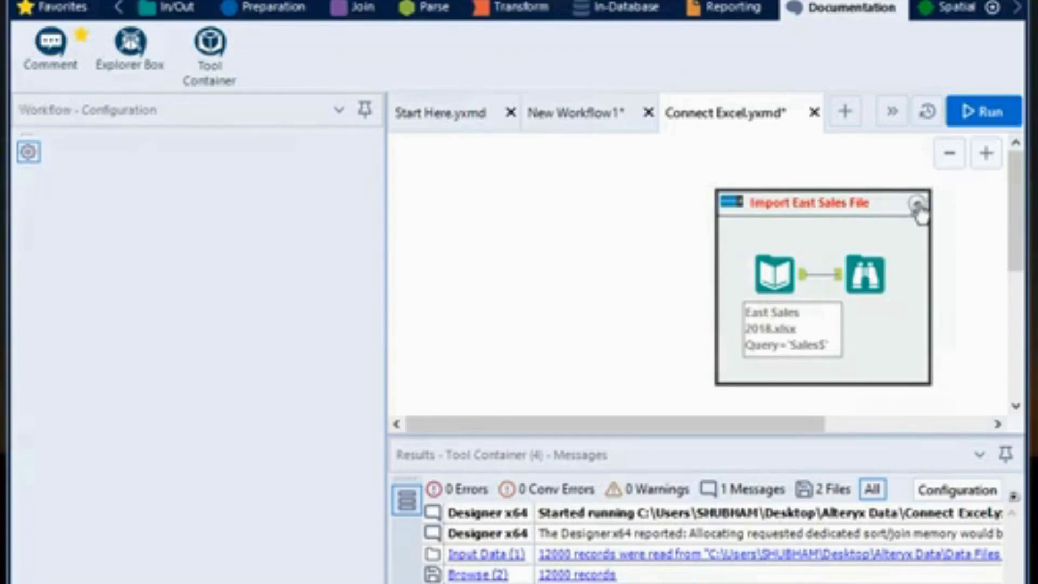
pyautogui.click(917, 208)
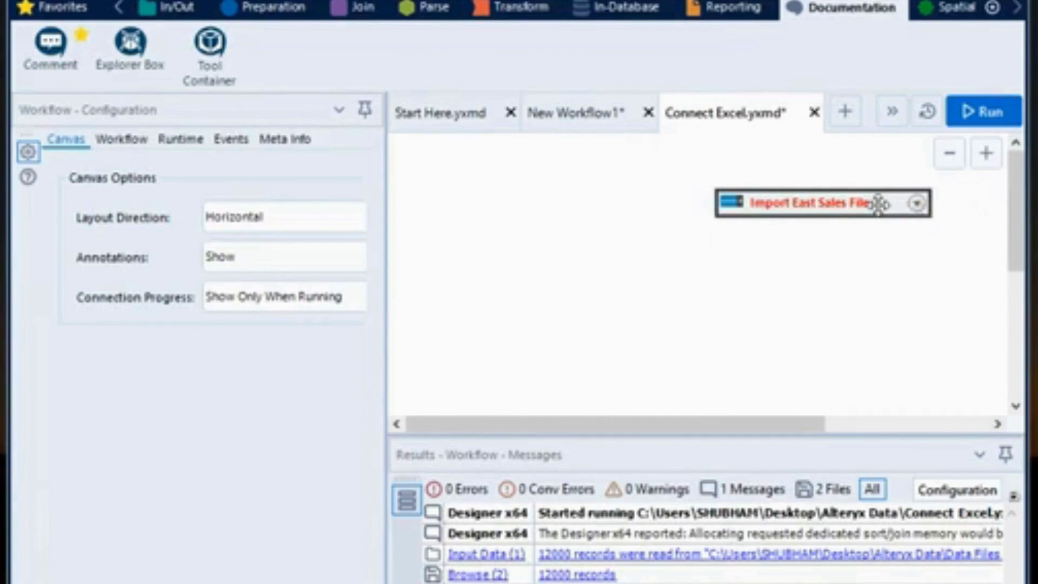
pyautogui.click(916, 203)
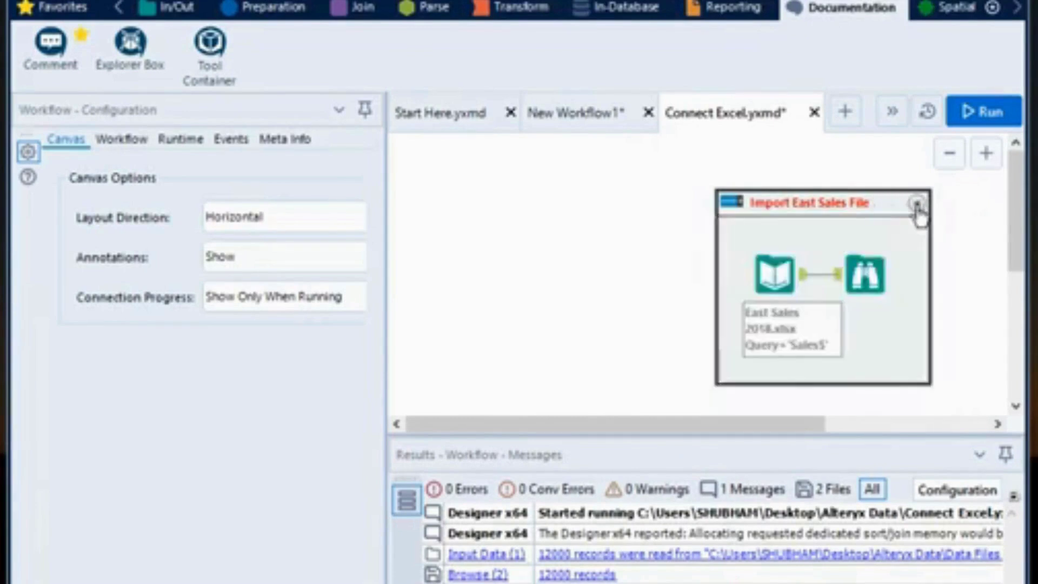
pyautogui.click(917, 203)
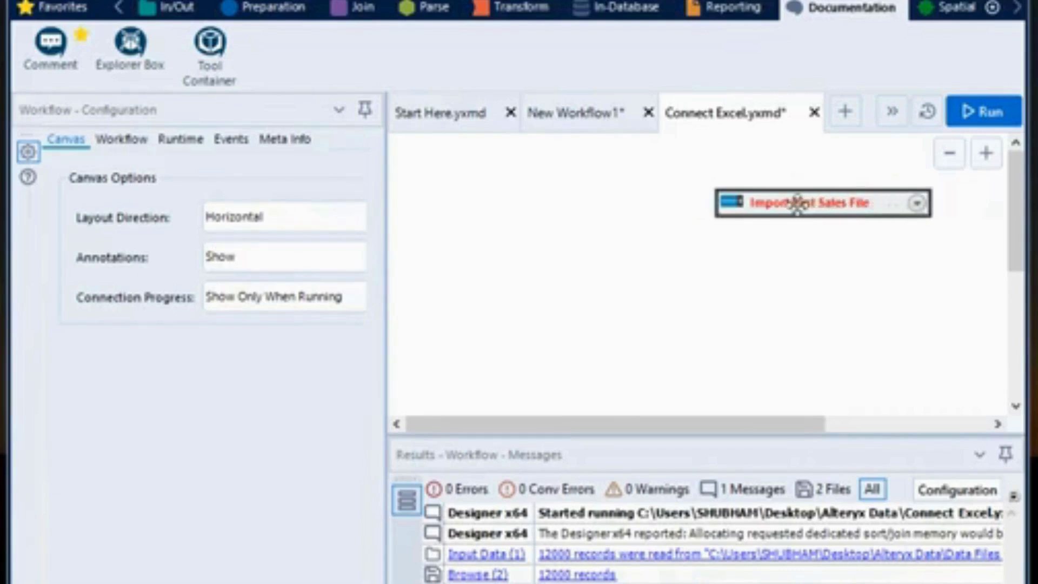
pyautogui.moveTo(798, 202); pyautogui.dragTo(757, 204)
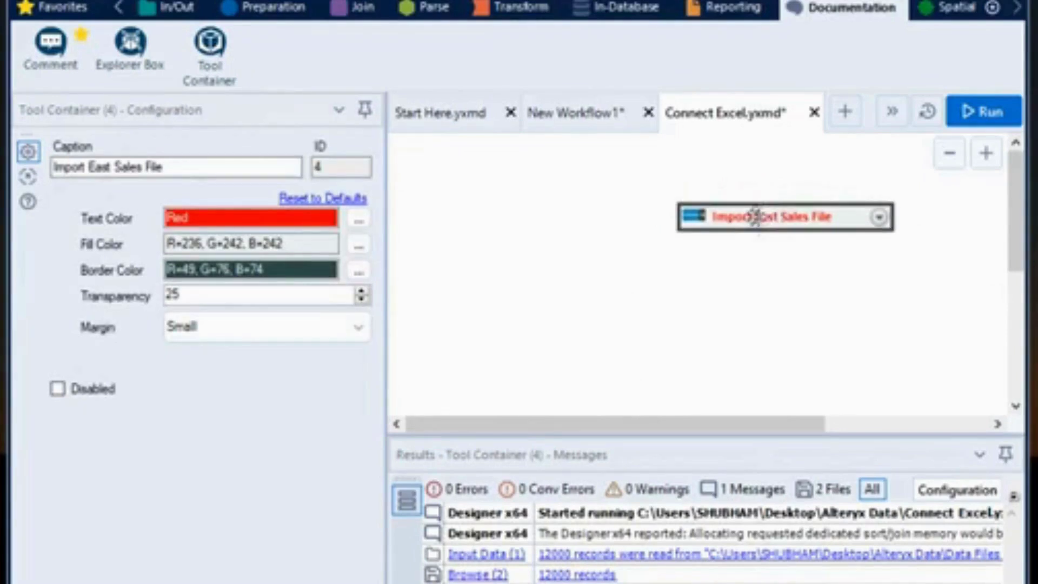
pyautogui.click(874, 210)
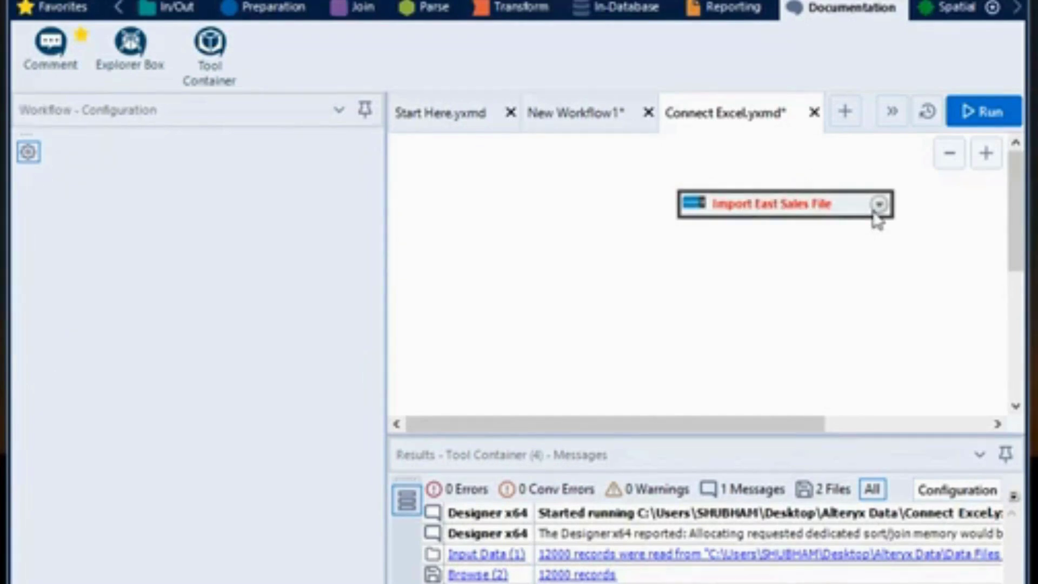
pyautogui.click(876, 210)
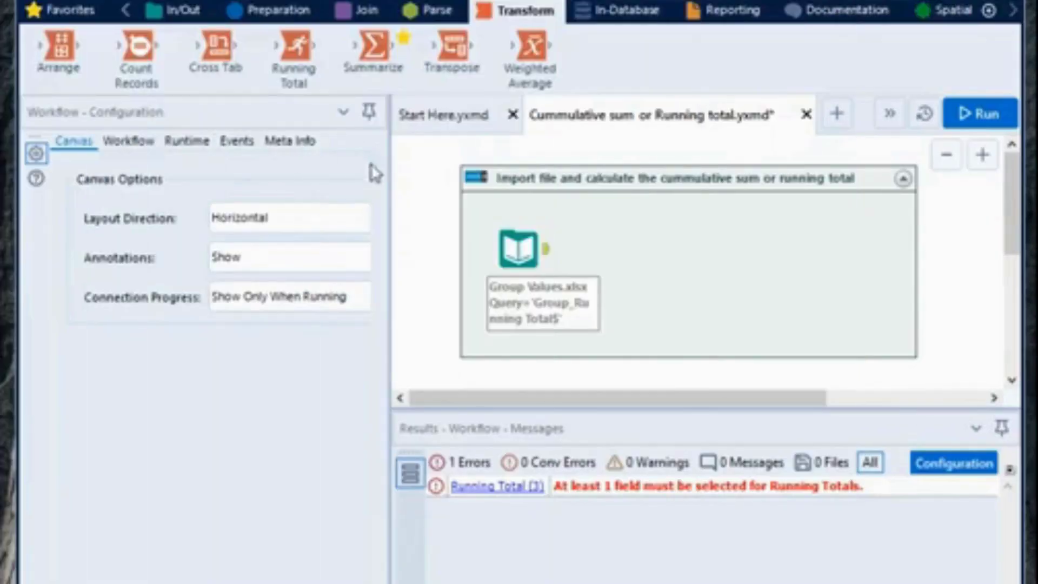
# Connect a Running Total tool to the Group Values.xlsx input, grouping by RECORD and creating the running total on VALUE.
pyautogui.click(517, 247)
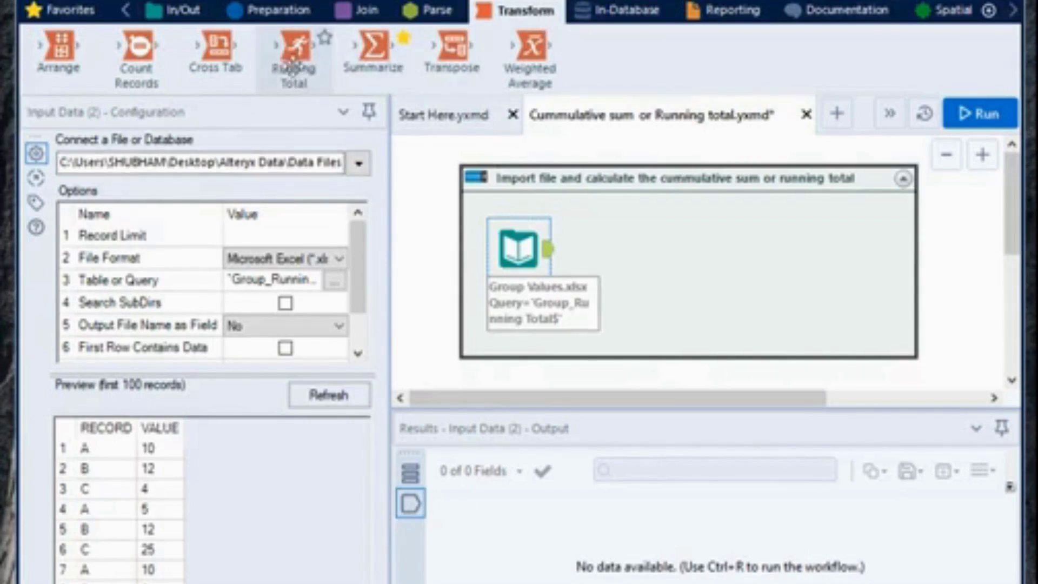
pyautogui.moveTo(292, 66); pyautogui.dragTo(684, 250)
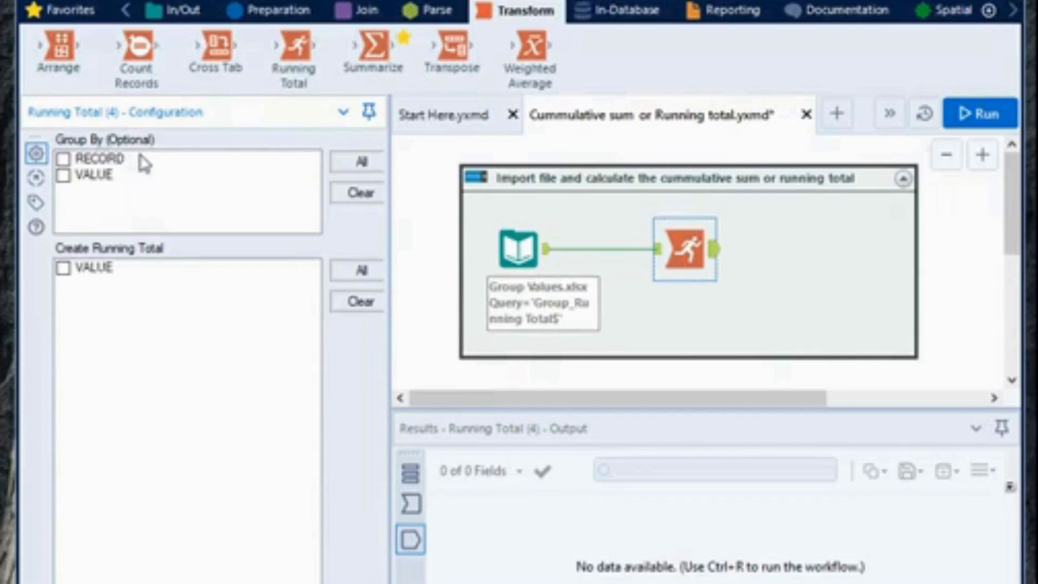
pyautogui.click(64, 160)
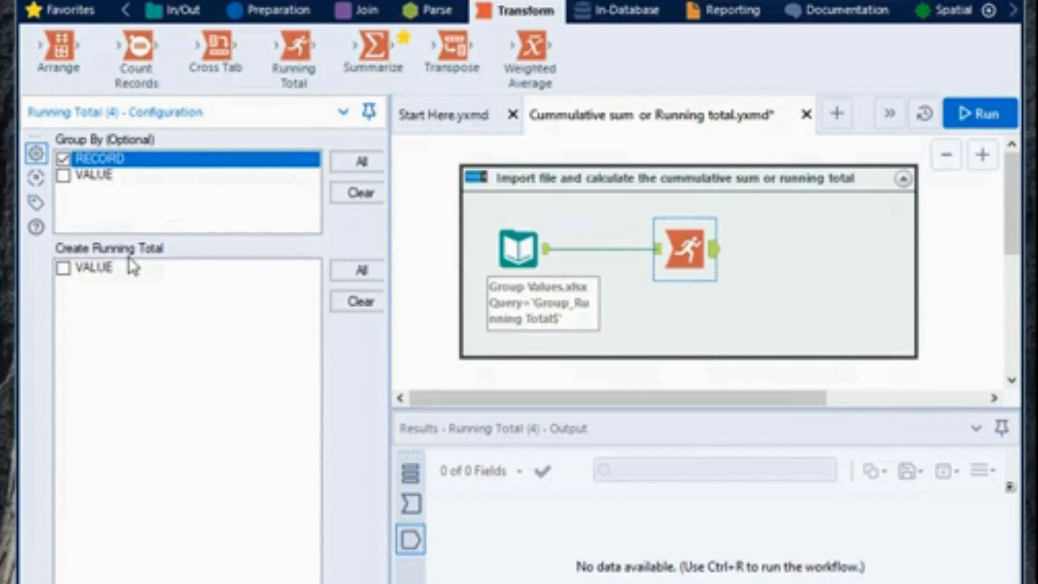
pyautogui.click(64, 269)
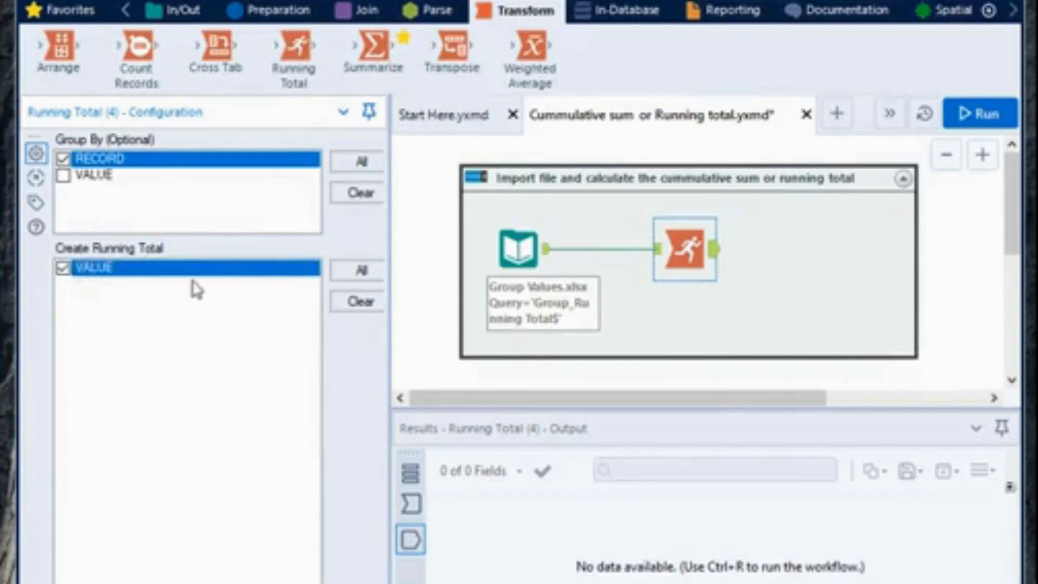
# Run the running total workflow and compare VALUE with RunTot_VALUE for the RECORD A rows.
pyautogui.click(975, 114)
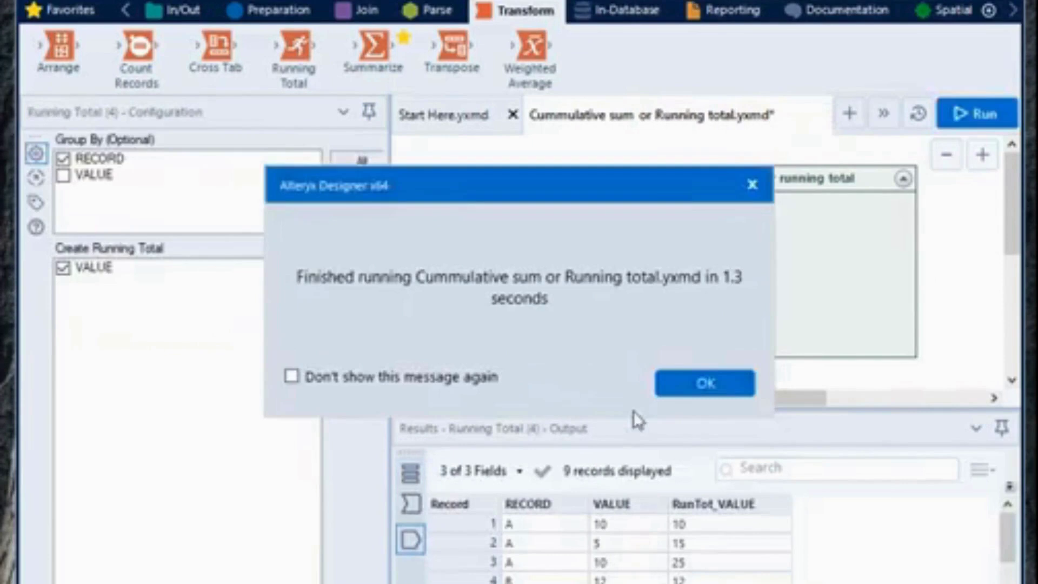
pyautogui.click(752, 186)
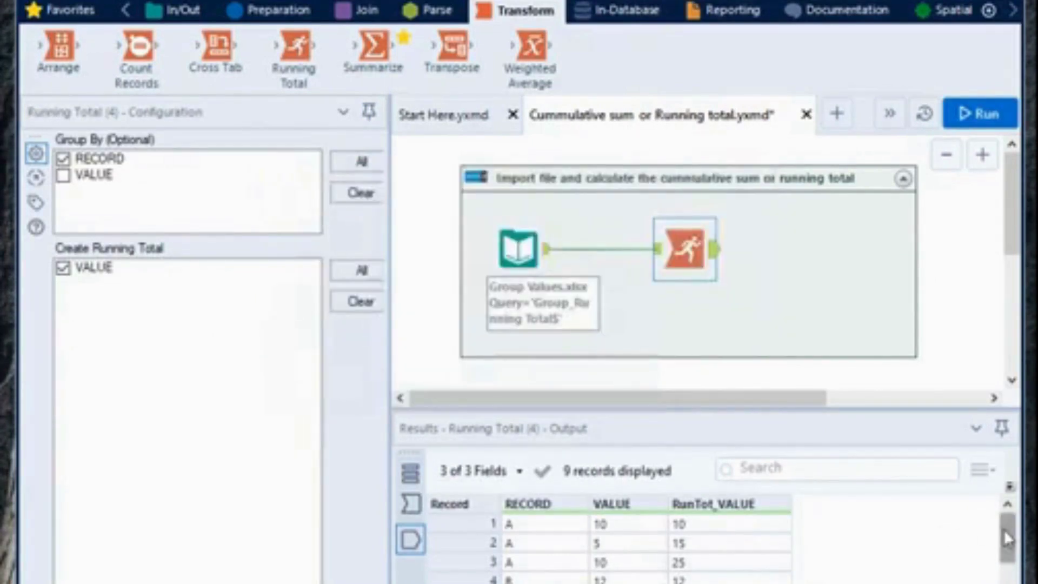
pyautogui.moveTo(1003, 529); pyautogui.dragTo(1004, 524)
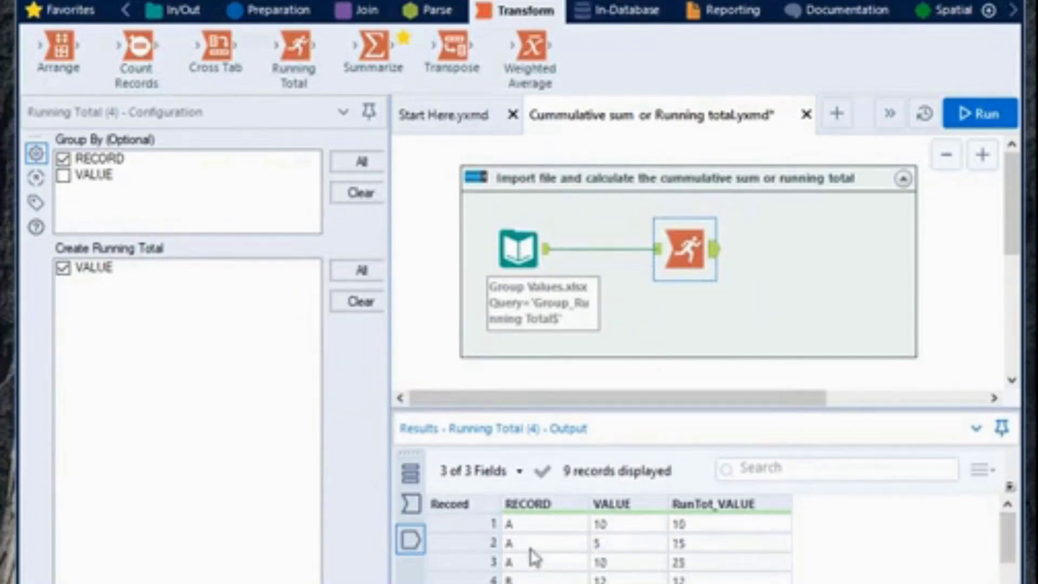
pyautogui.click(614, 529)
pyautogui.click(707, 512)
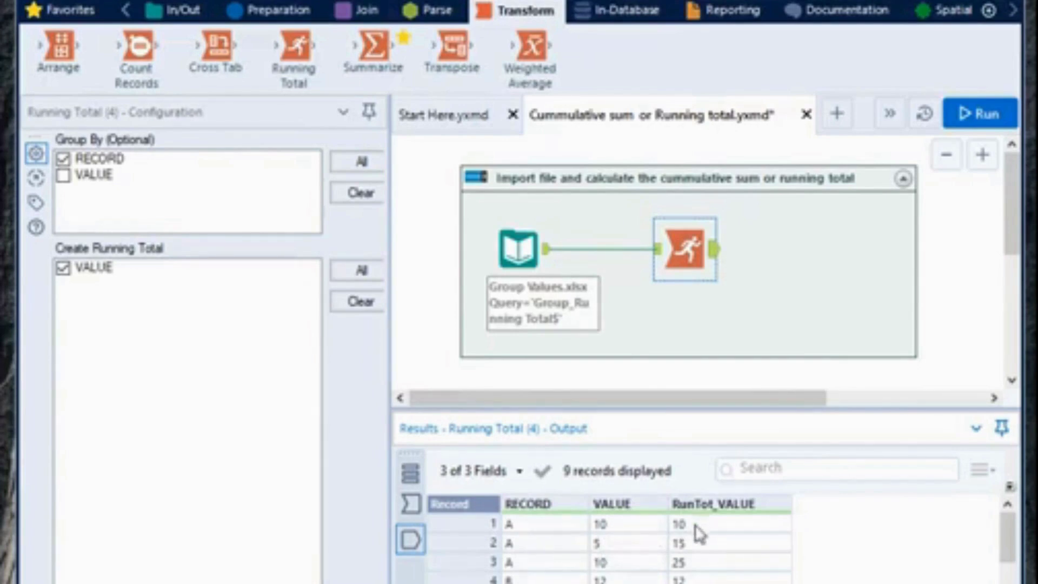
pyautogui.click(653, 526)
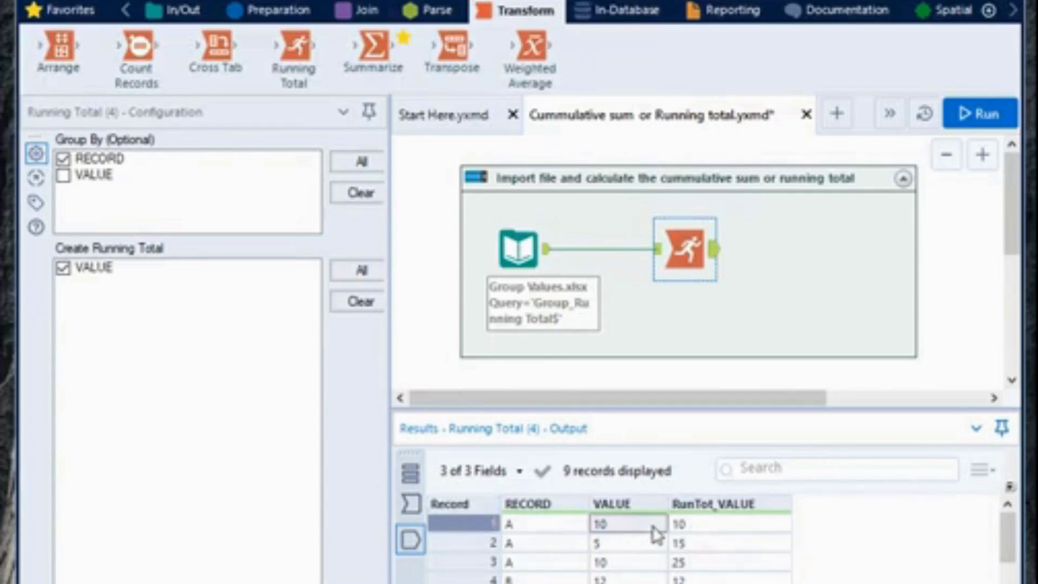
pyautogui.click(705, 544)
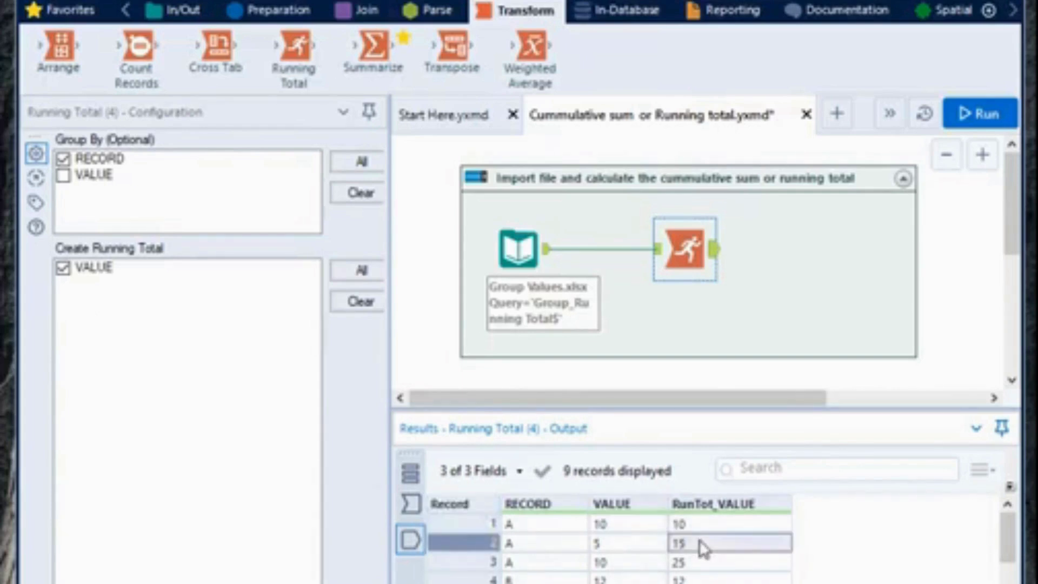
pyautogui.click(679, 565)
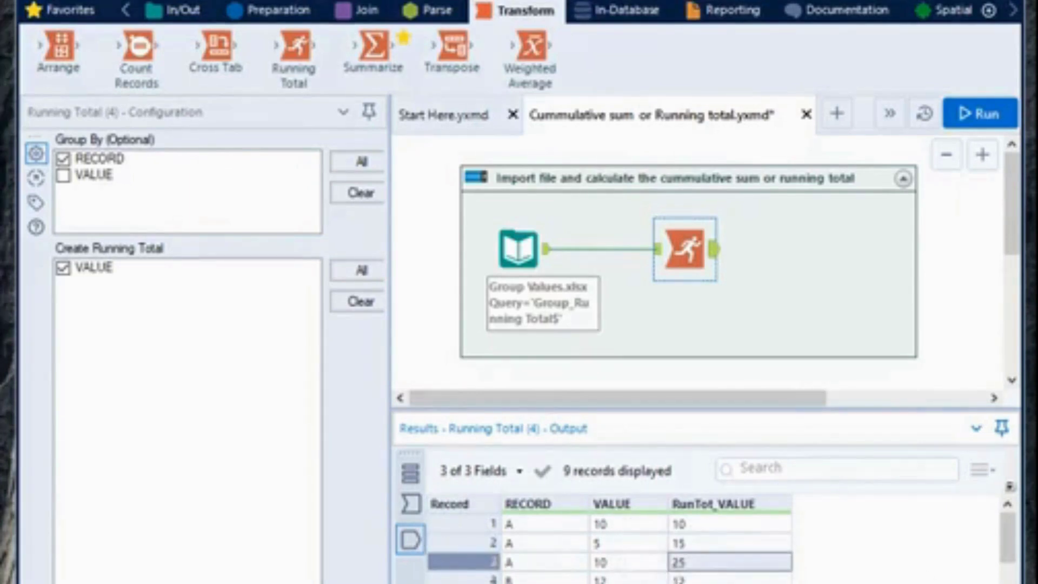
# Examine how RunTot_VALUE restarts and accumulates for the RECORD B rows in the Running Total output.
pyautogui.scroll(-1, 611, 551)
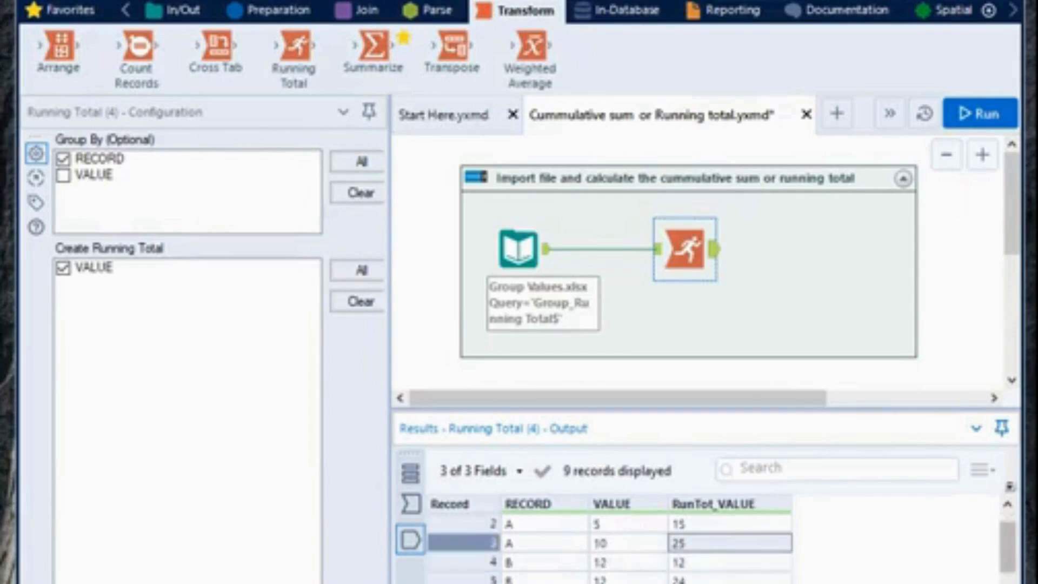
pyautogui.click(605, 563)
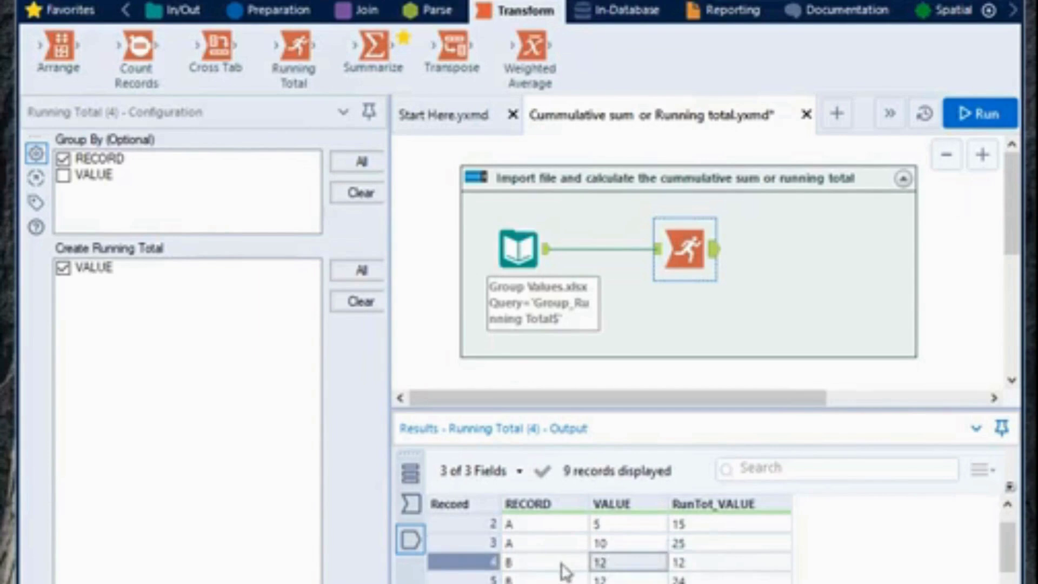
pyautogui.click(684, 564)
pyautogui.click(635, 581)
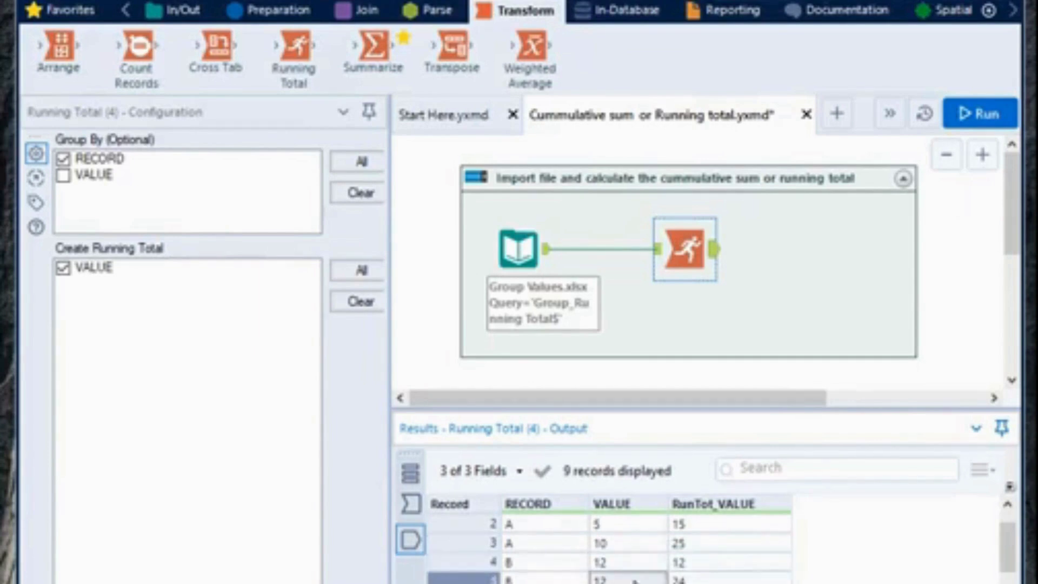
pyautogui.click(698, 580)
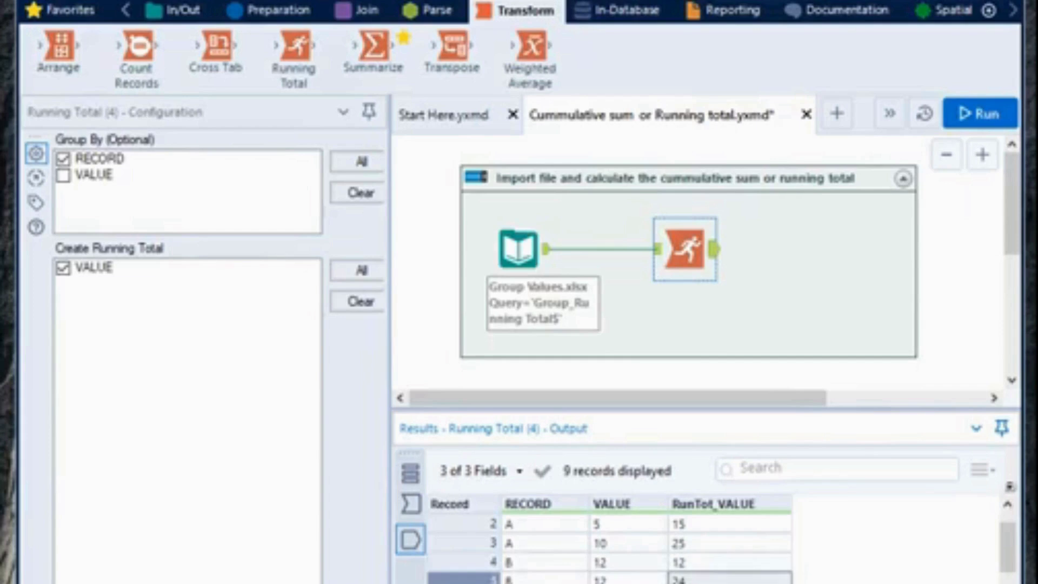
pyautogui.click(626, 566)
pyautogui.click(627, 583)
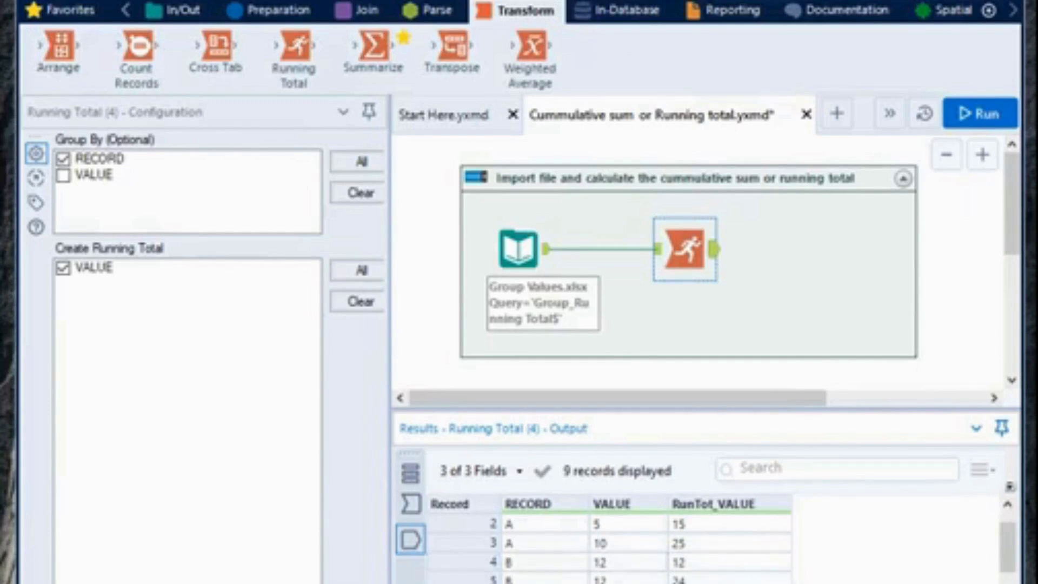
pyautogui.click(616, 563)
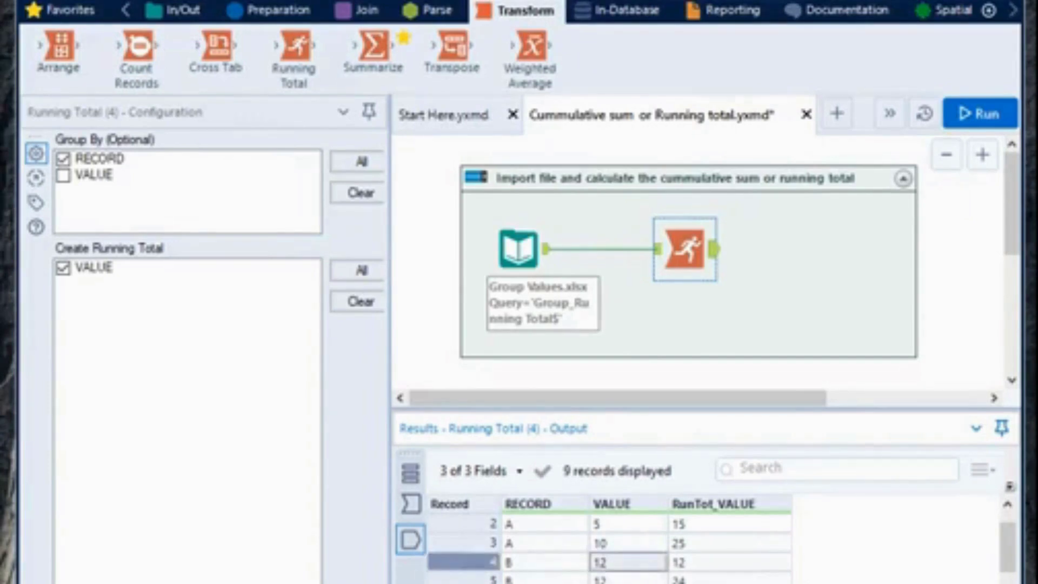
pyautogui.click(622, 583)
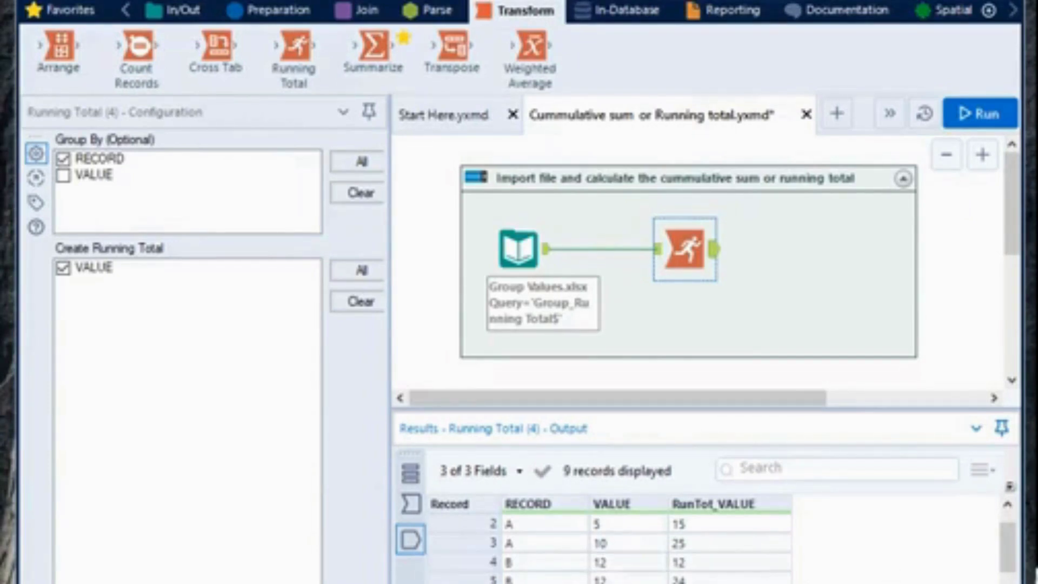
pyautogui.moveTo(1007, 547)
pyautogui.mouseDown()
pyautogui.moveTo(1007, 578)
pyautogui.moveTo(1009, 533)
pyautogui.mouseUp()
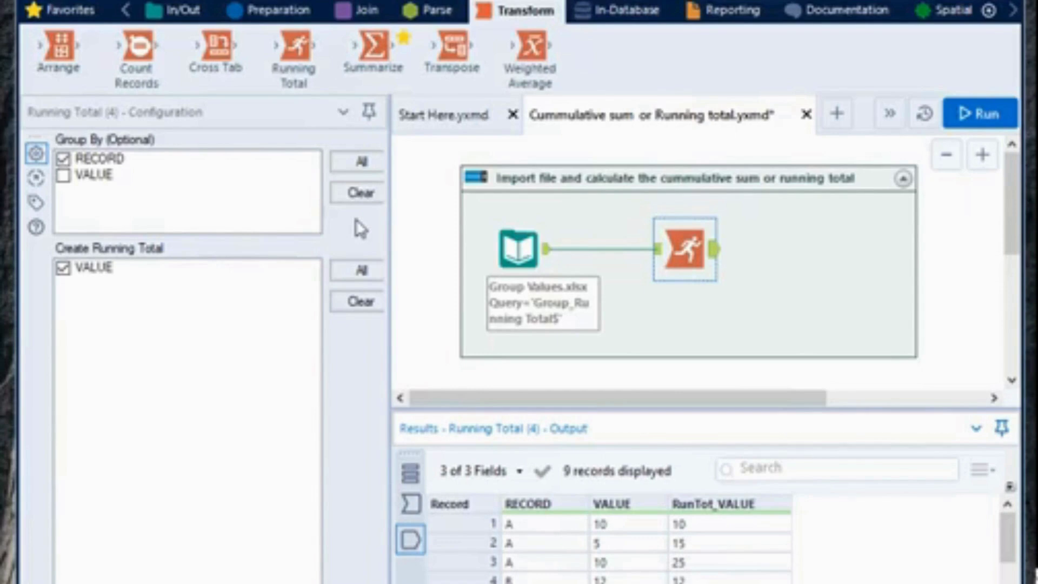
# Remove the RECORD grouping from the Running Total tool and rerun the workflow.
pyautogui.click(65, 160)
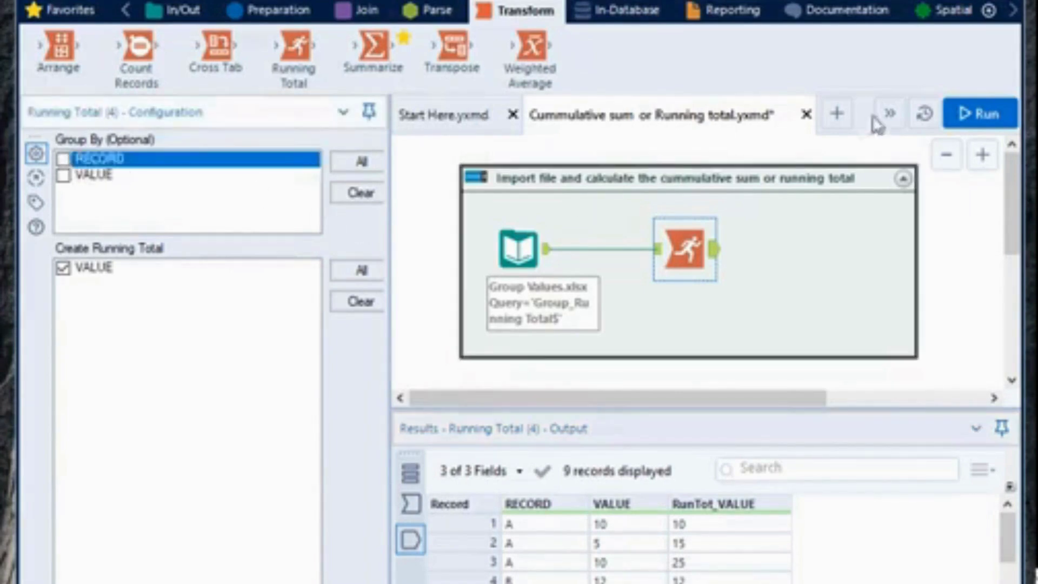
pyautogui.click(987, 114)
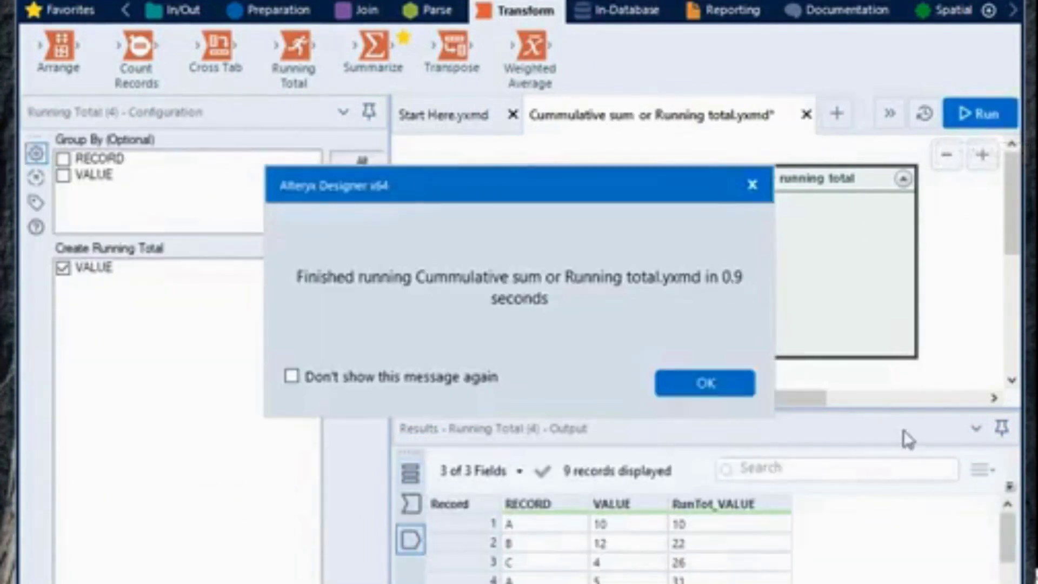
pyautogui.click(729, 390)
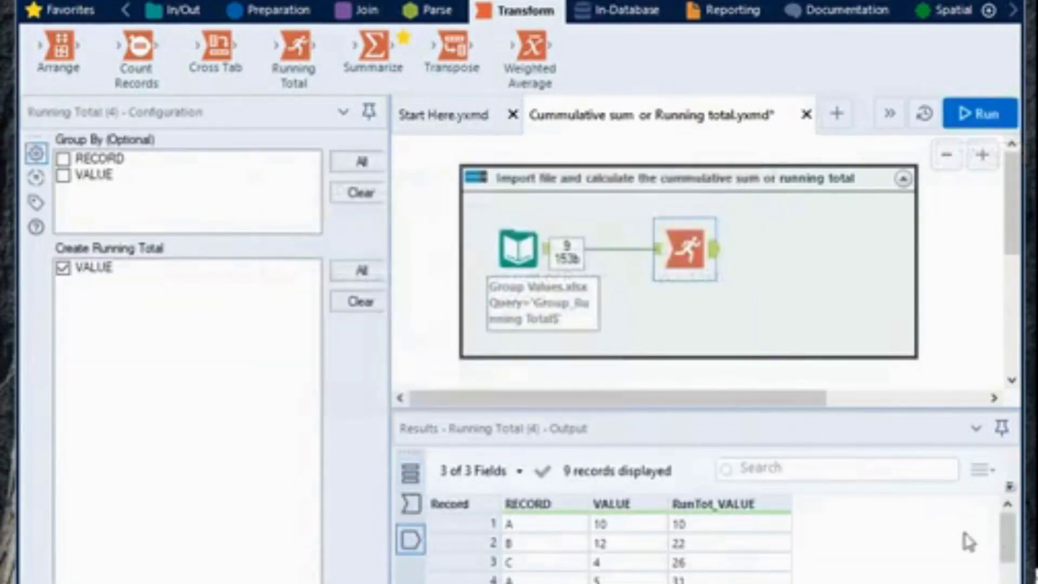
# Examine how RunTot_VALUE accumulates row by row against VALUE in the ungrouped Running Total output.
pyautogui.click(1005, 532)
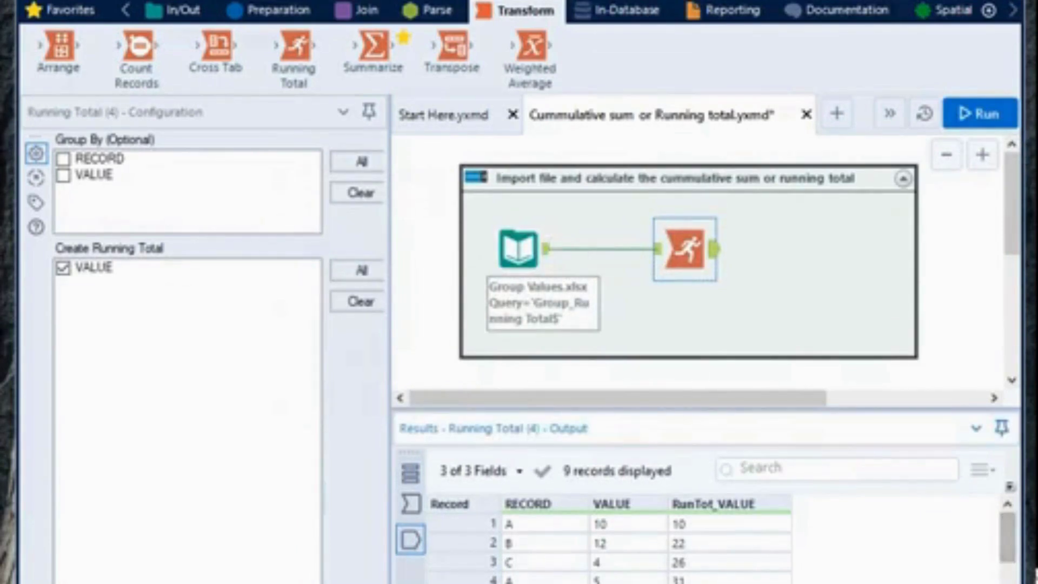
pyautogui.scroll(-1, 1007, 578)
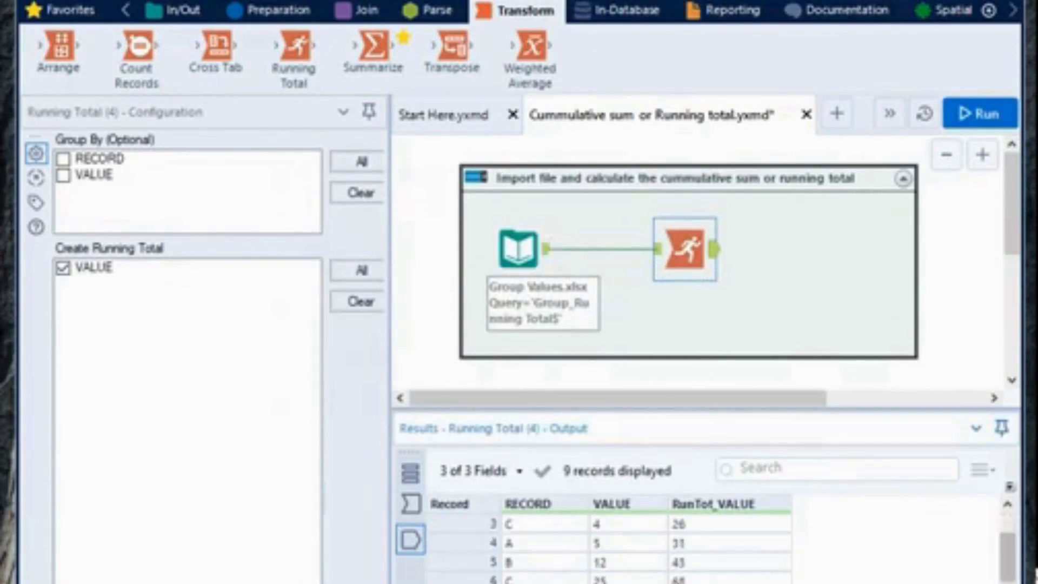
pyautogui.click(1012, 507)
pyautogui.click(1013, 507)
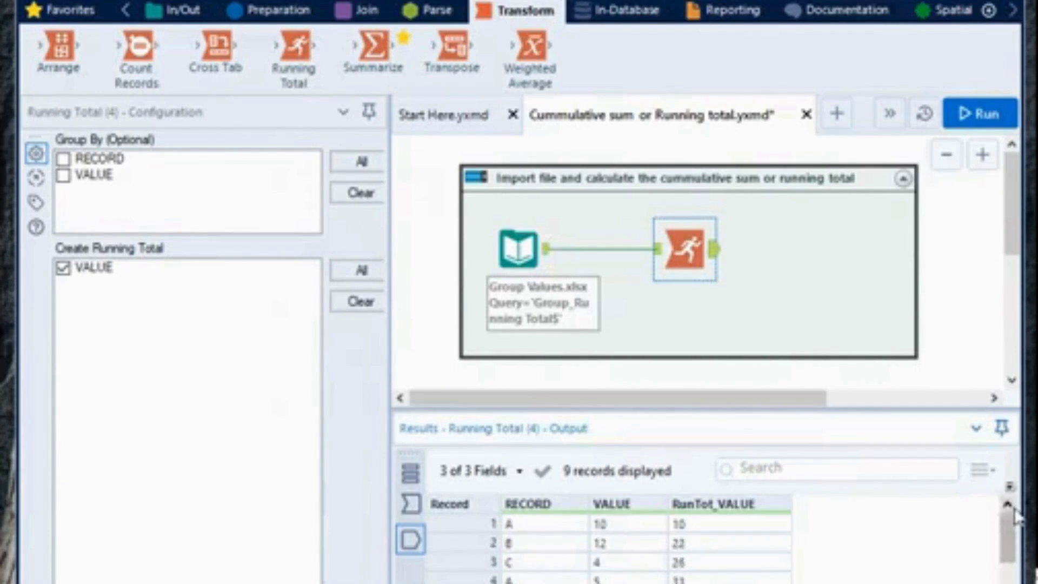
pyautogui.click(641, 543)
pyautogui.click(684, 548)
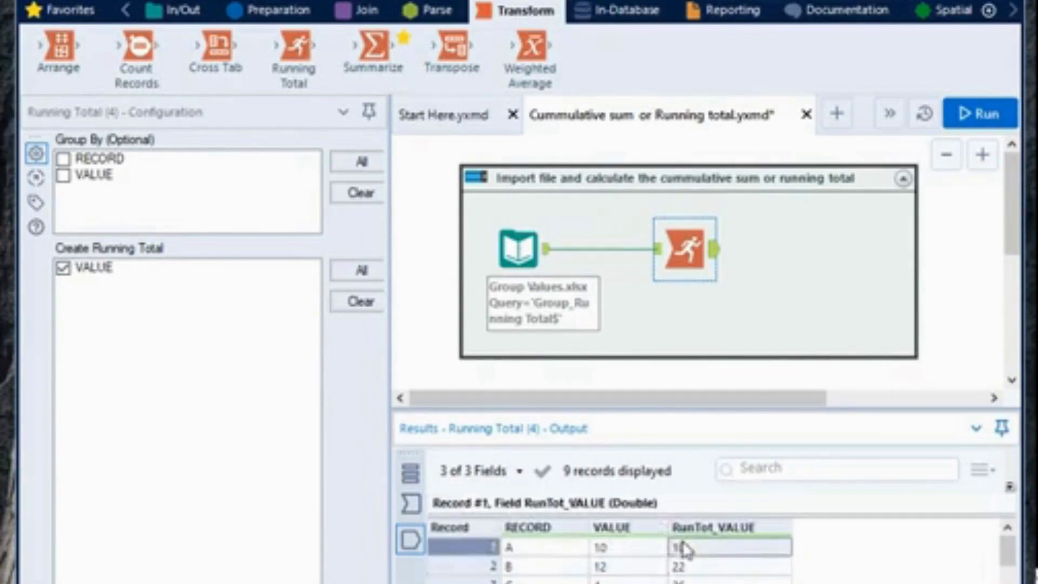
pyautogui.click(674, 567)
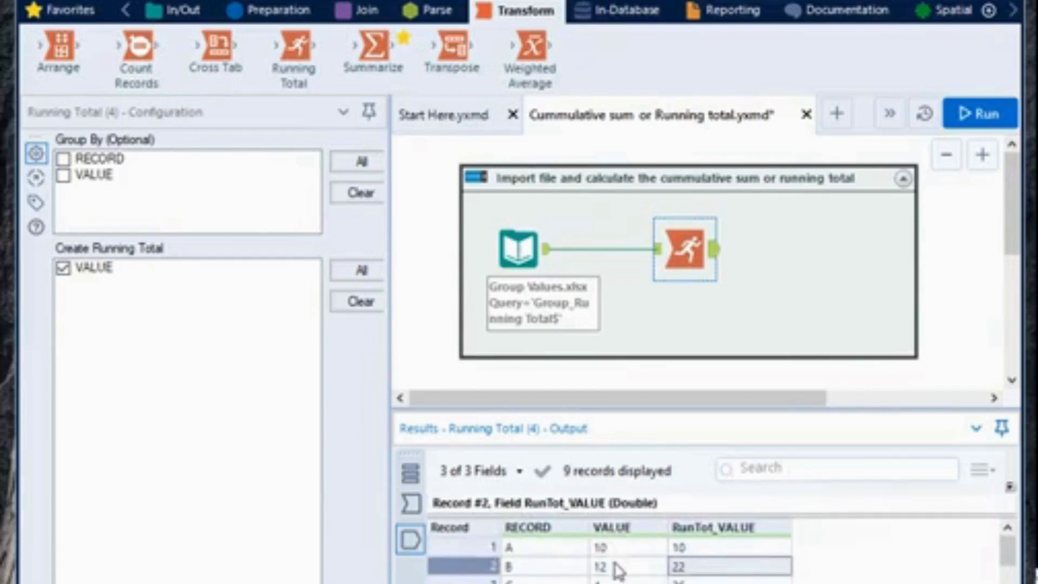
pyautogui.click(677, 583)
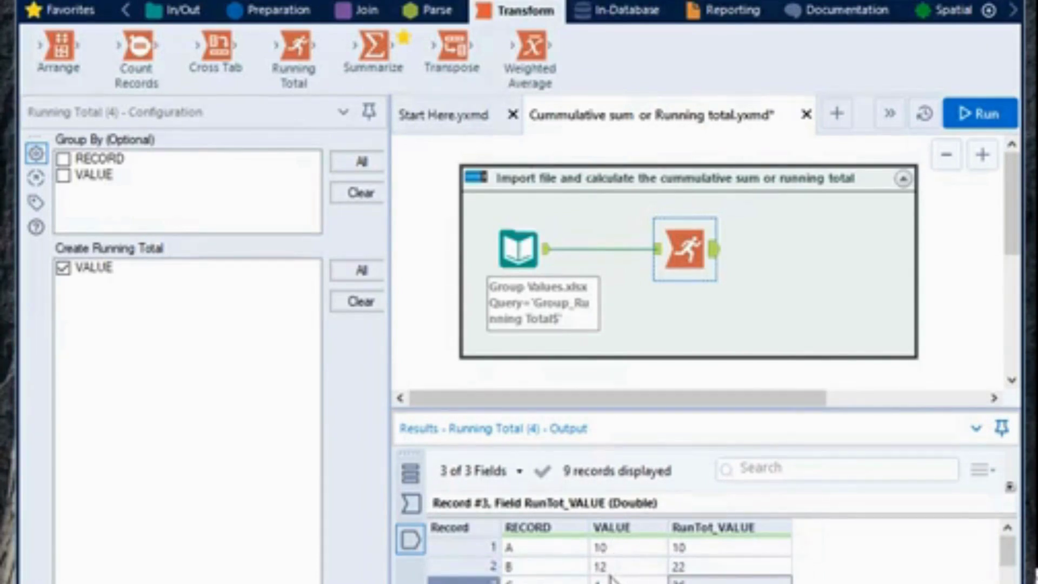
pyautogui.click(628, 581)
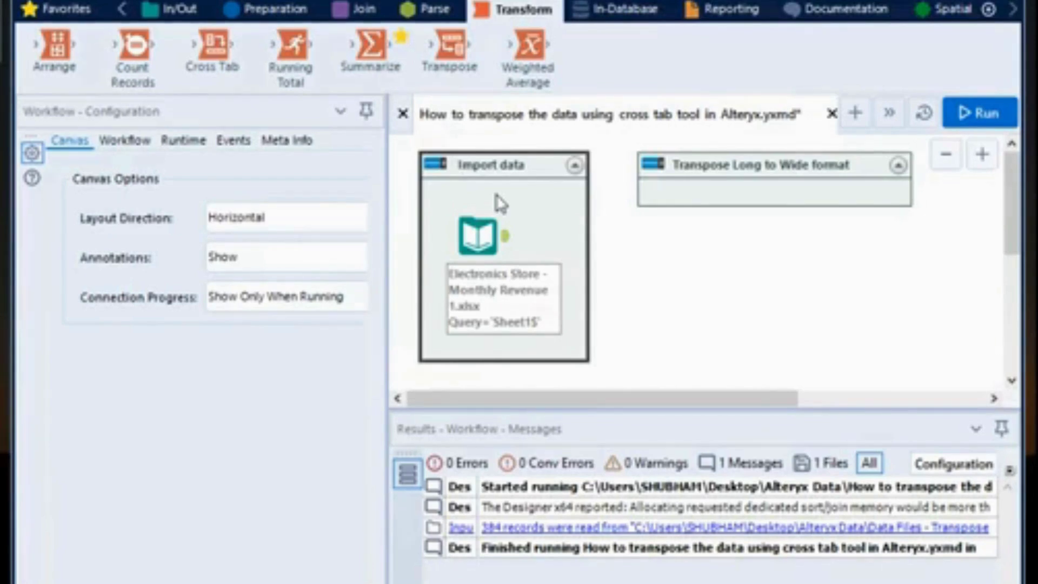
# Add a Cross Tab tool to the Transpose Long to Wide format container and connect the Electronics Store monthly revenue input to it.
pyautogui.click(481, 226)
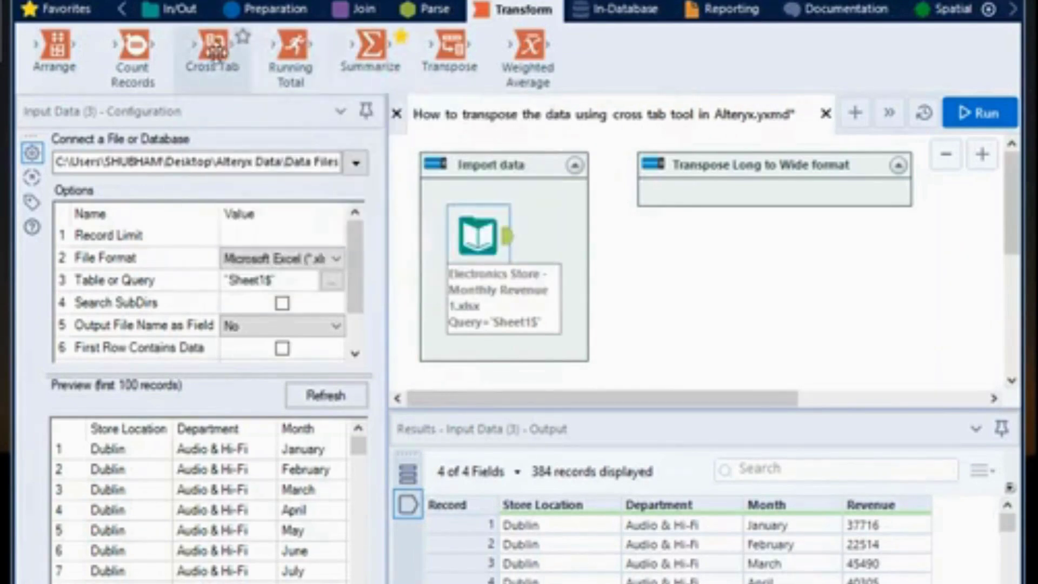
pyautogui.moveTo(437, 123); pyautogui.dragTo(695, 206)
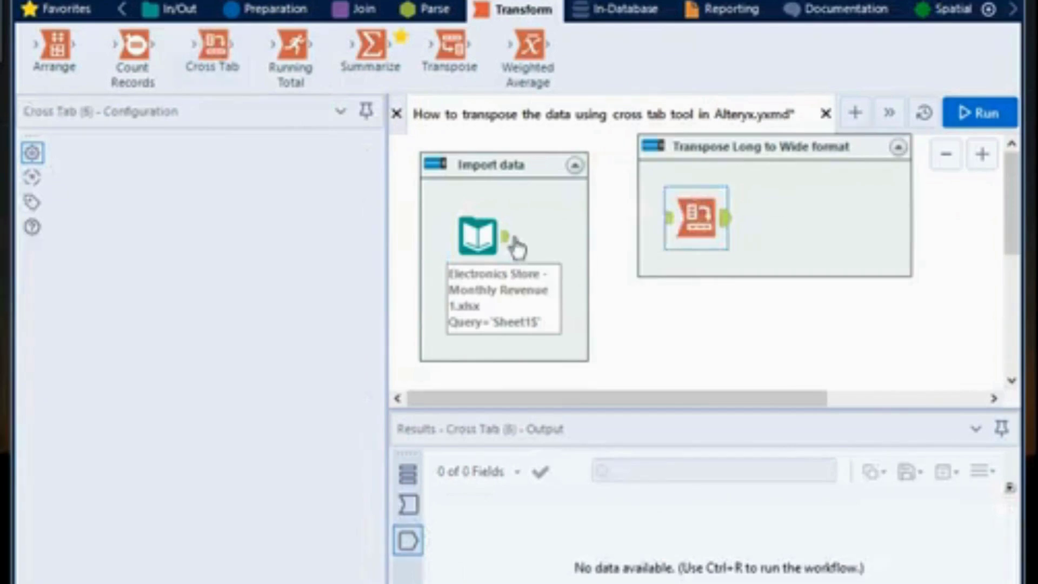
pyautogui.moveTo(506, 237); pyautogui.dragTo(683, 226)
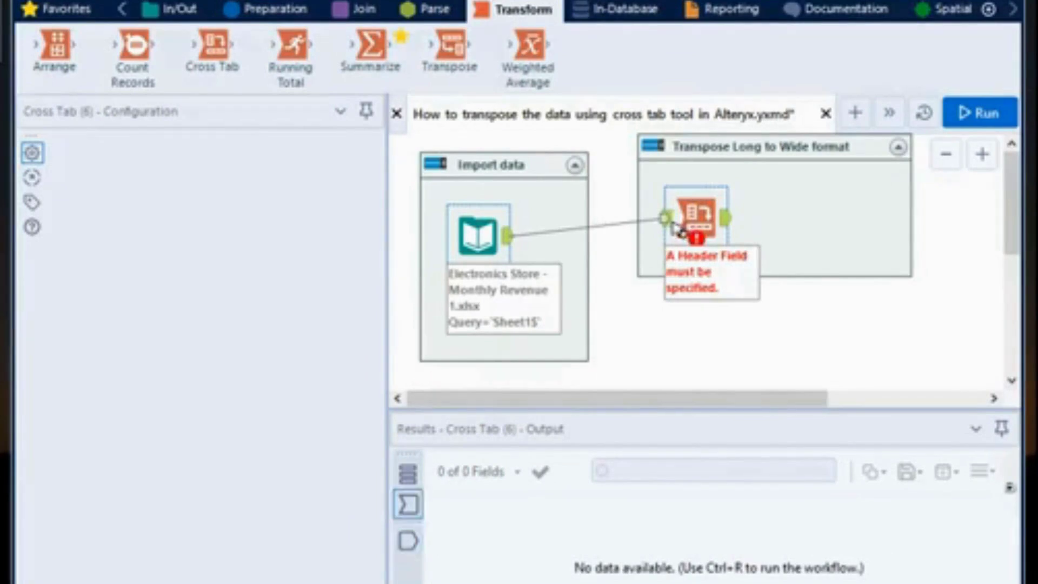
pyautogui.click(669, 221)
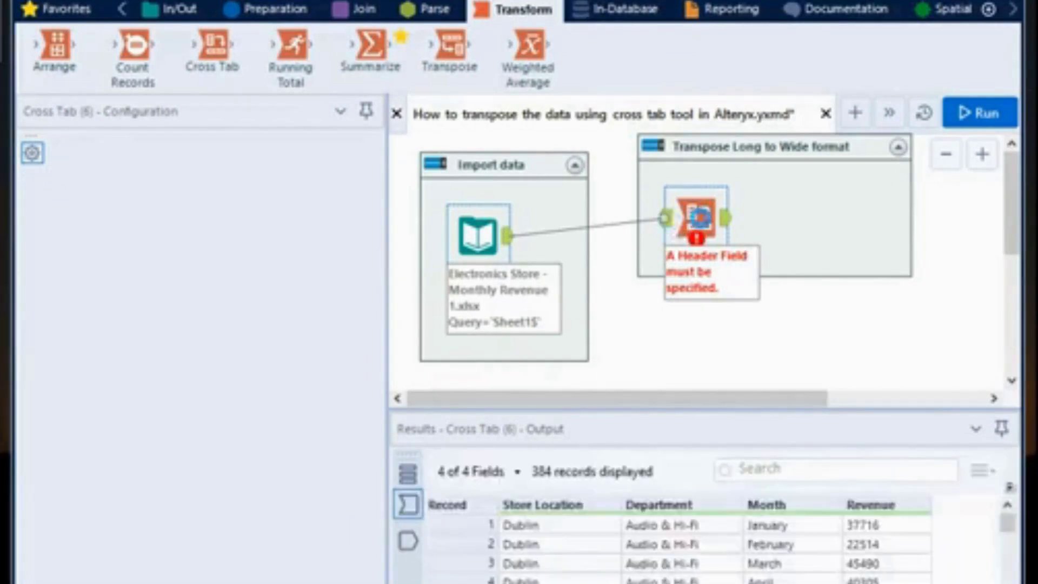
pyautogui.click(703, 216)
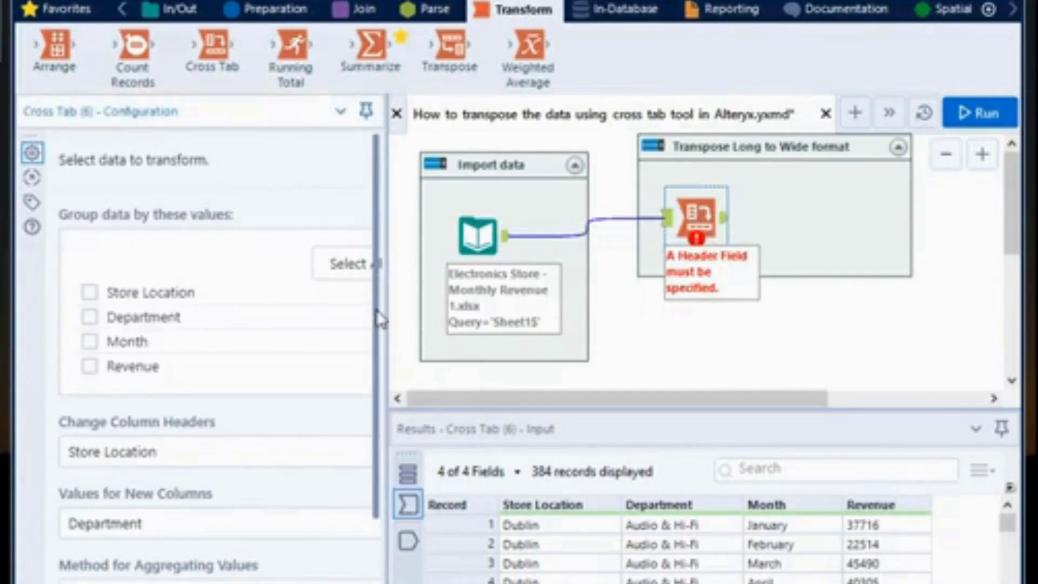
# Group the Cross Tab data by Store Location and Department, and use Month for the column headers.
pyautogui.moveTo(377, 311); pyautogui.dragTo(380, 350)
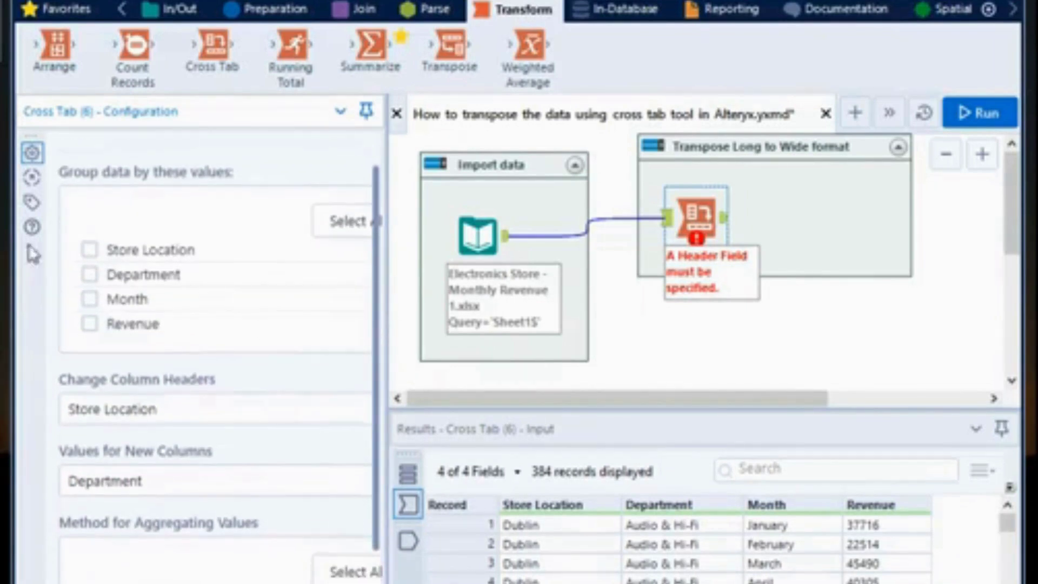
pyautogui.click(91, 250)
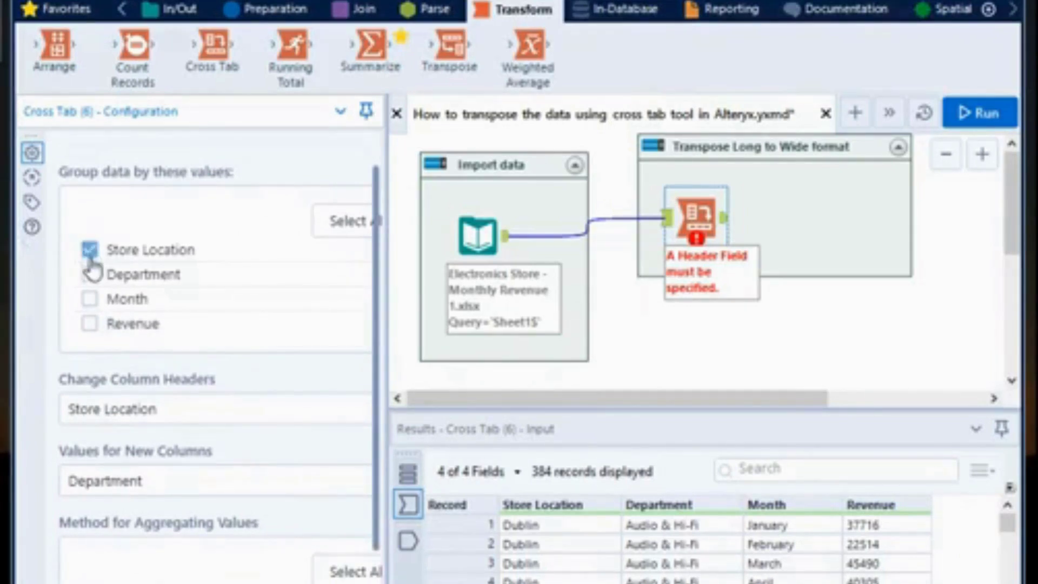
pyautogui.click(90, 275)
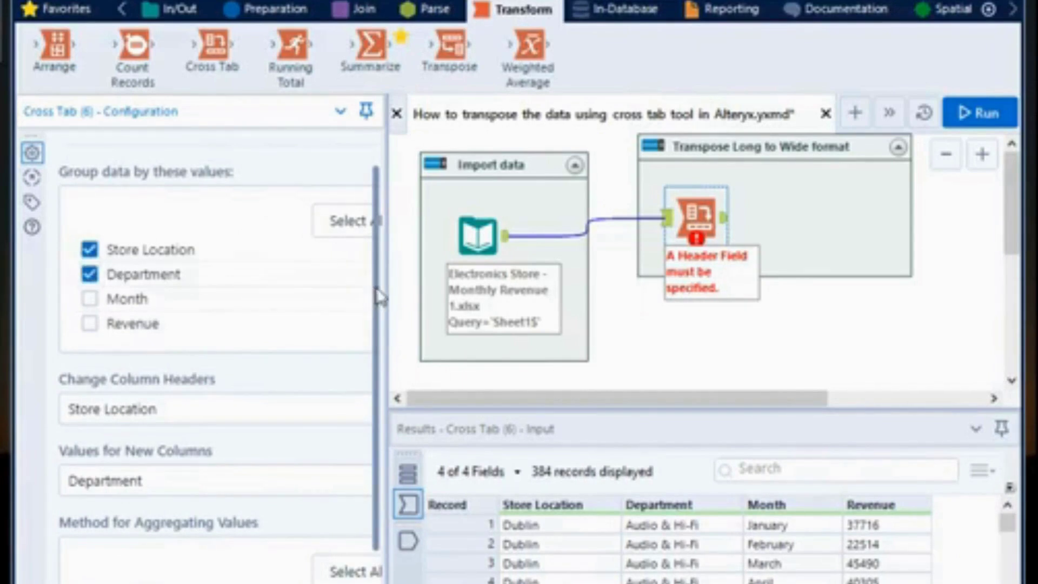
pyautogui.moveTo(381, 296); pyautogui.dragTo(372, 352)
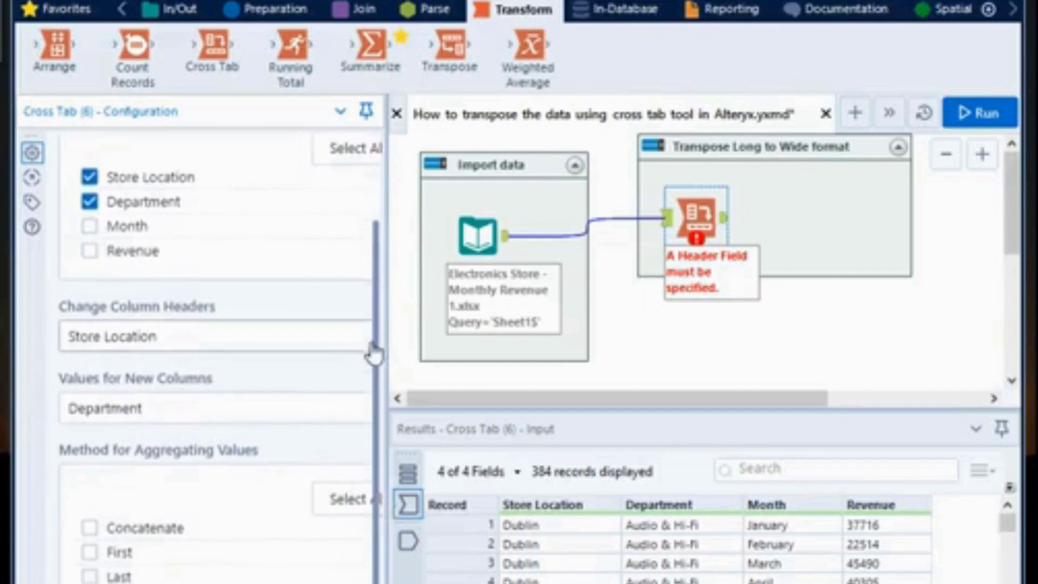
pyautogui.click(340, 348)
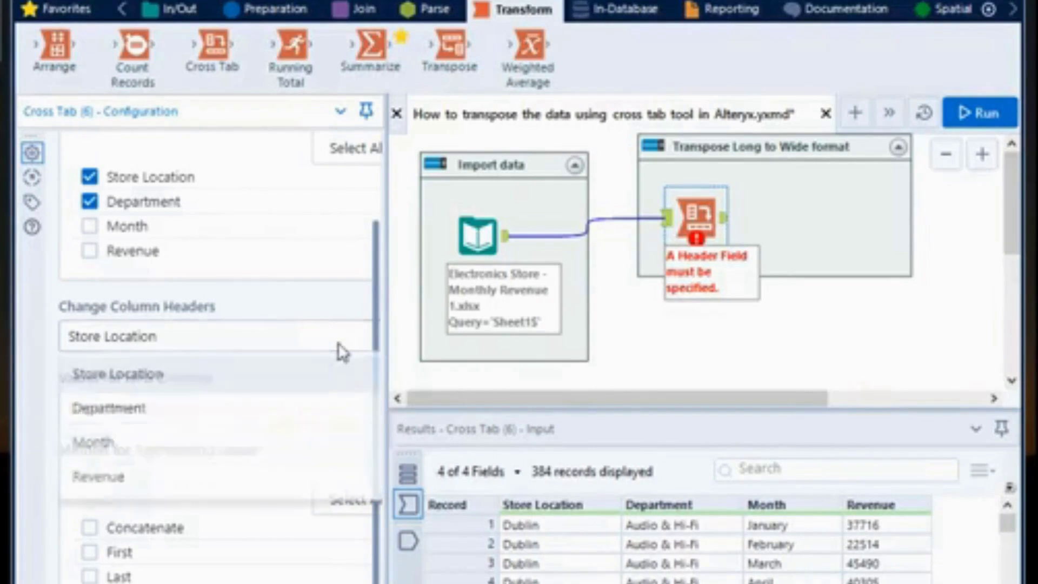
pyautogui.click(173, 457)
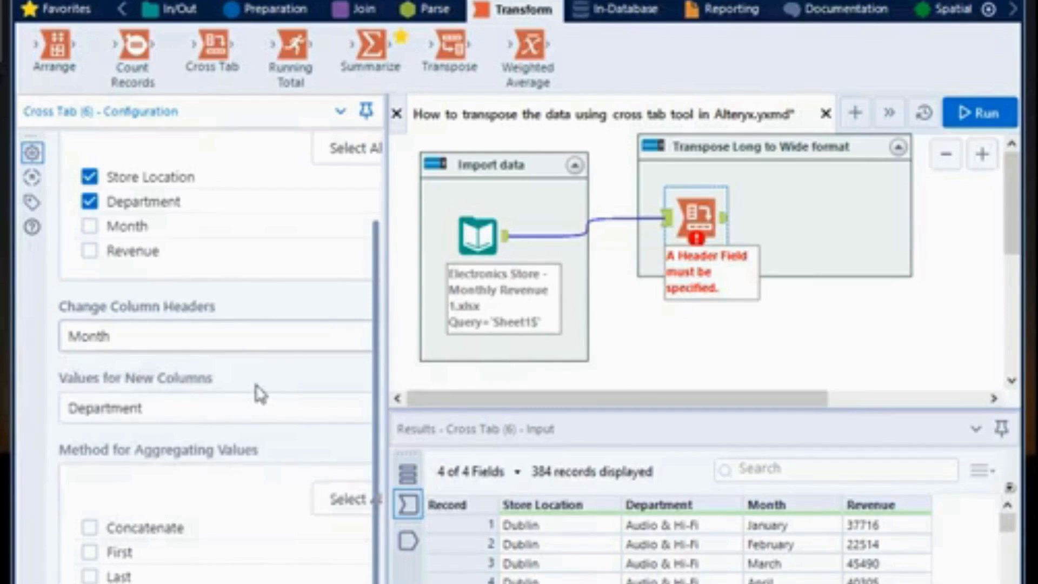
# Use Revenue as the values for the new Cross Tab columns, aggregated by Sum.
pyautogui.click(218, 426)
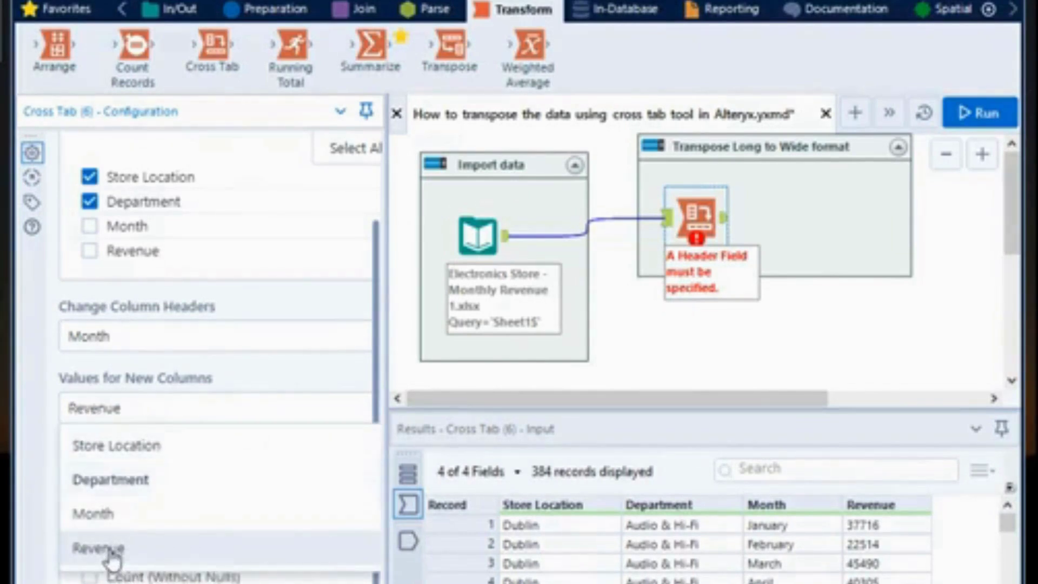
pyautogui.click(111, 557)
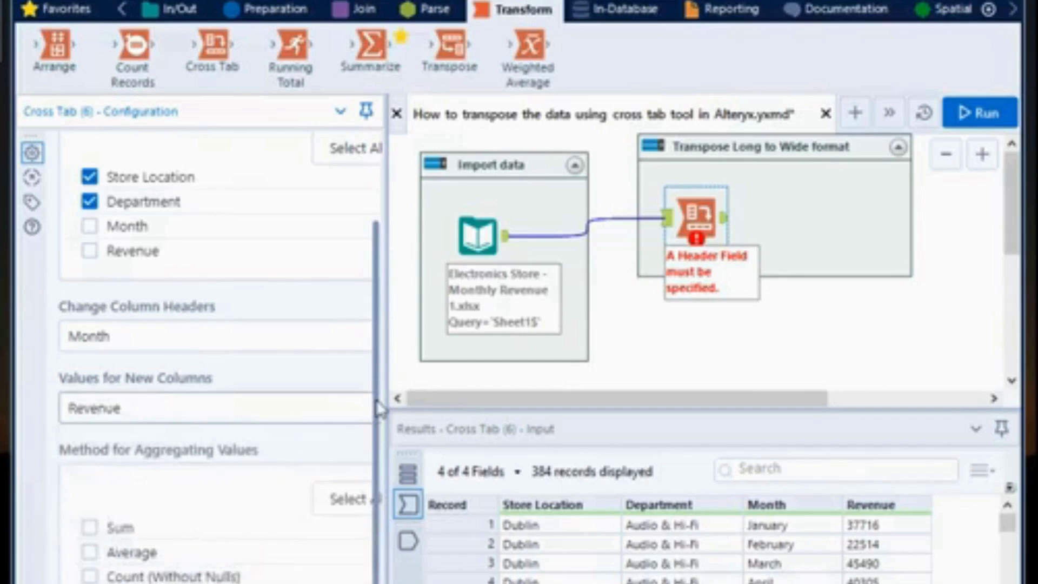
pyautogui.moveTo(379, 410); pyautogui.dragTo(380, 440)
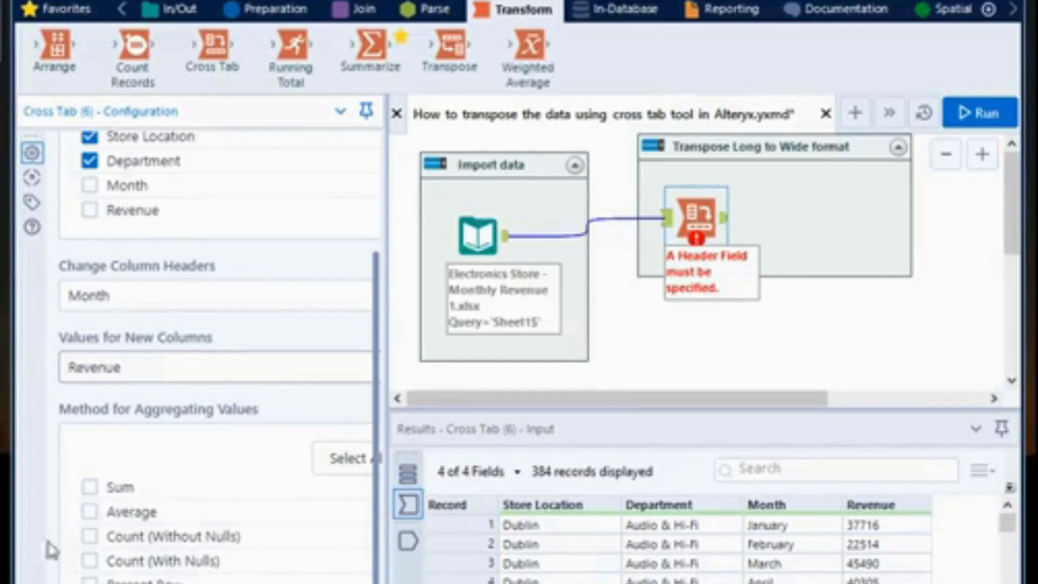
pyautogui.click(90, 487)
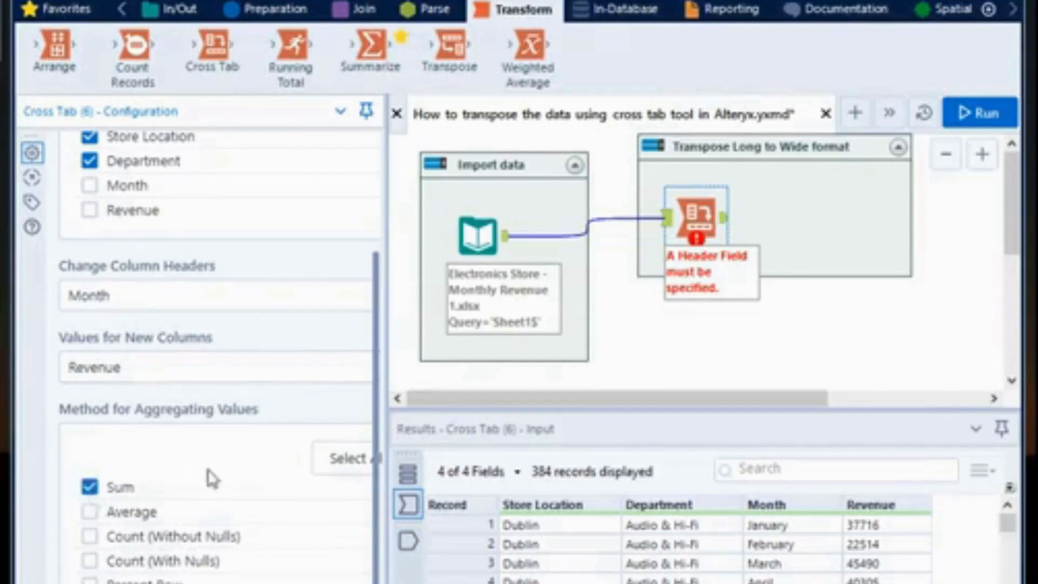
# Run the cross tab workflow and review the month columns across the Cross Tab output.
pyautogui.click(983, 114)
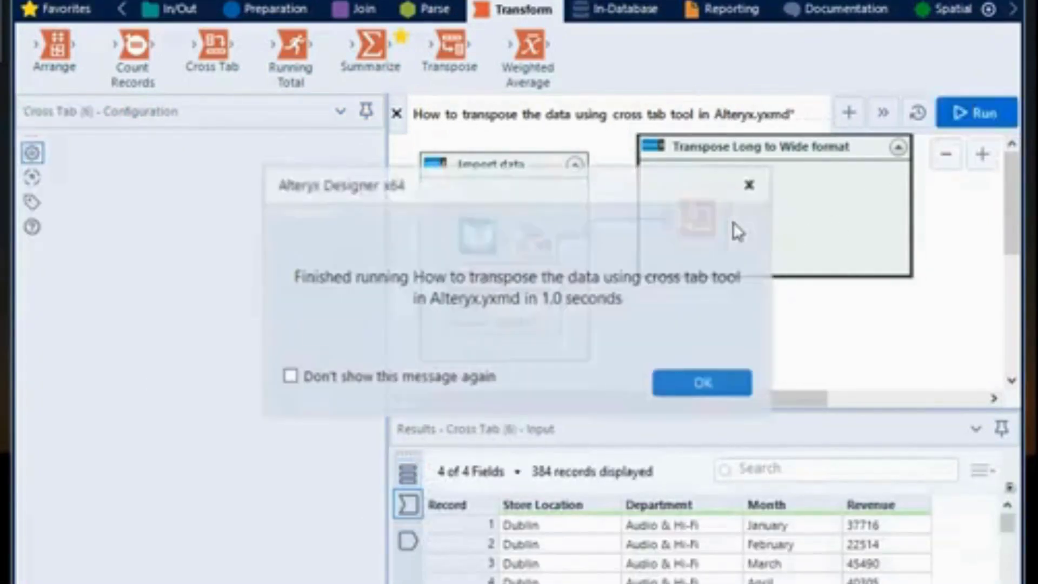
pyautogui.click(716, 384)
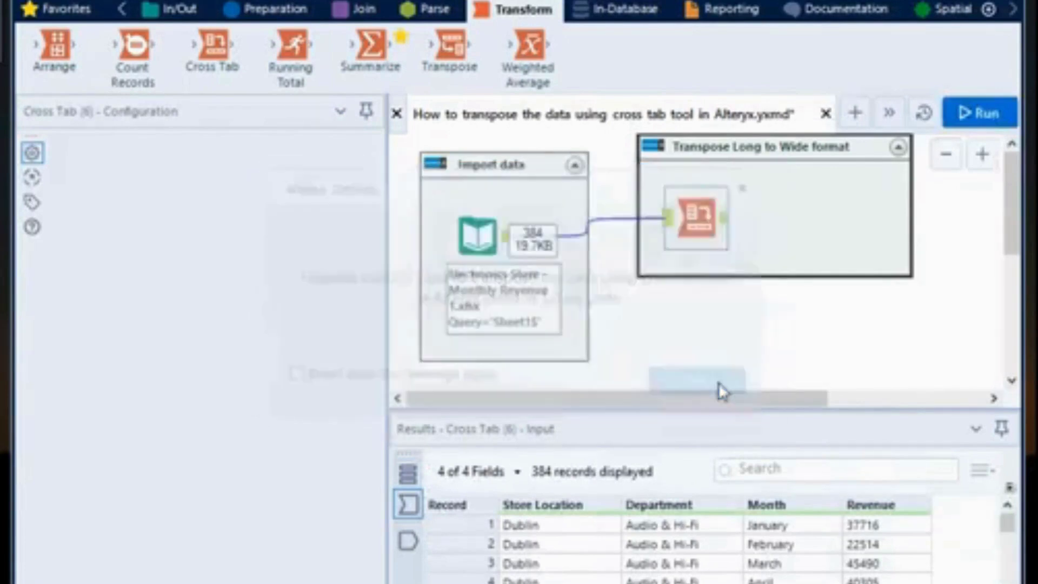
pyautogui.click(727, 232)
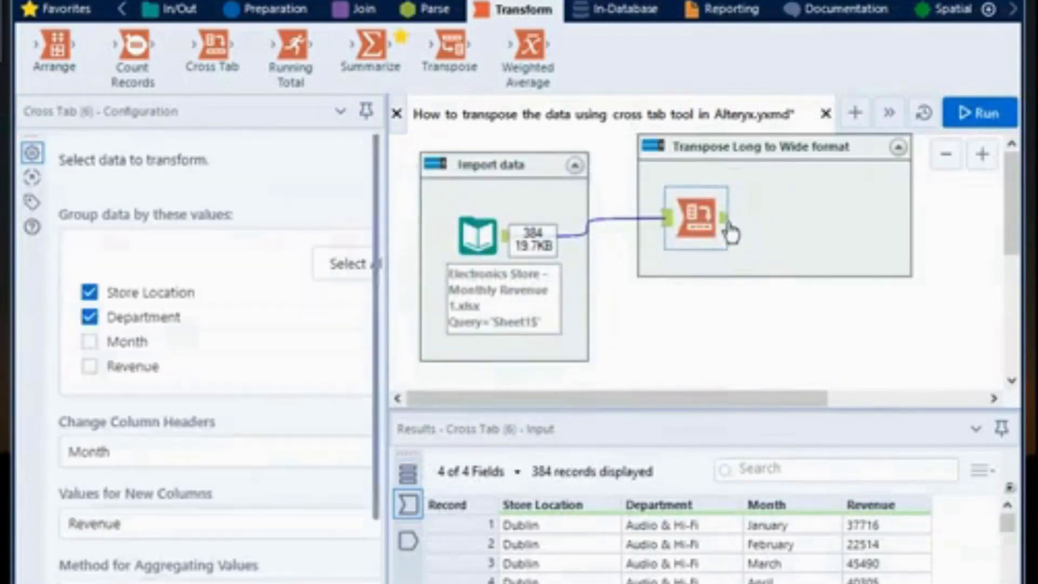
pyautogui.click(727, 223)
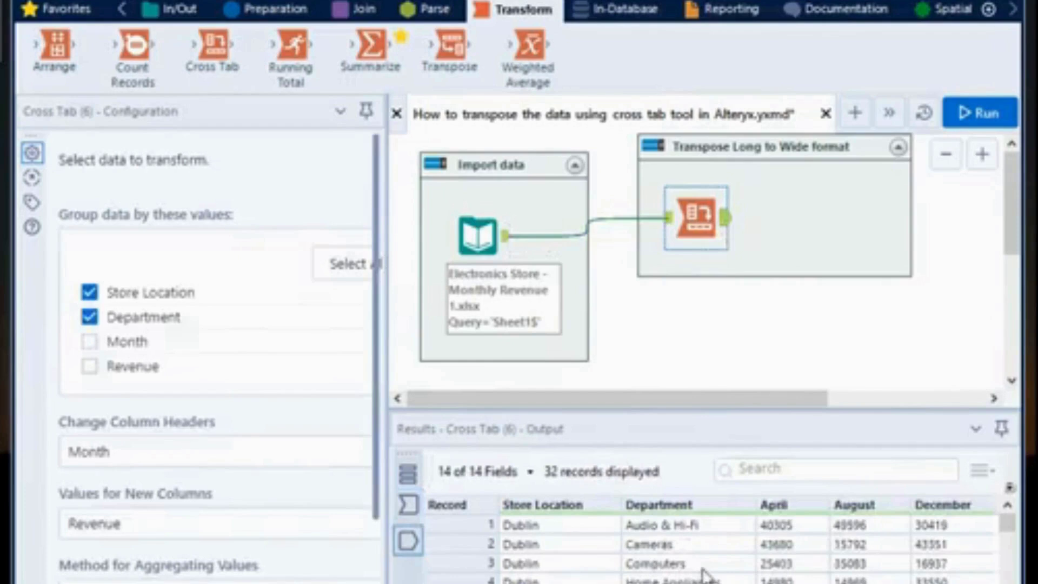
pyautogui.moveTo(595, 583)
pyautogui.mouseDown()
pyautogui.moveTo(684, 583)
pyautogui.moveTo(594, 583)
pyautogui.mouseUp()
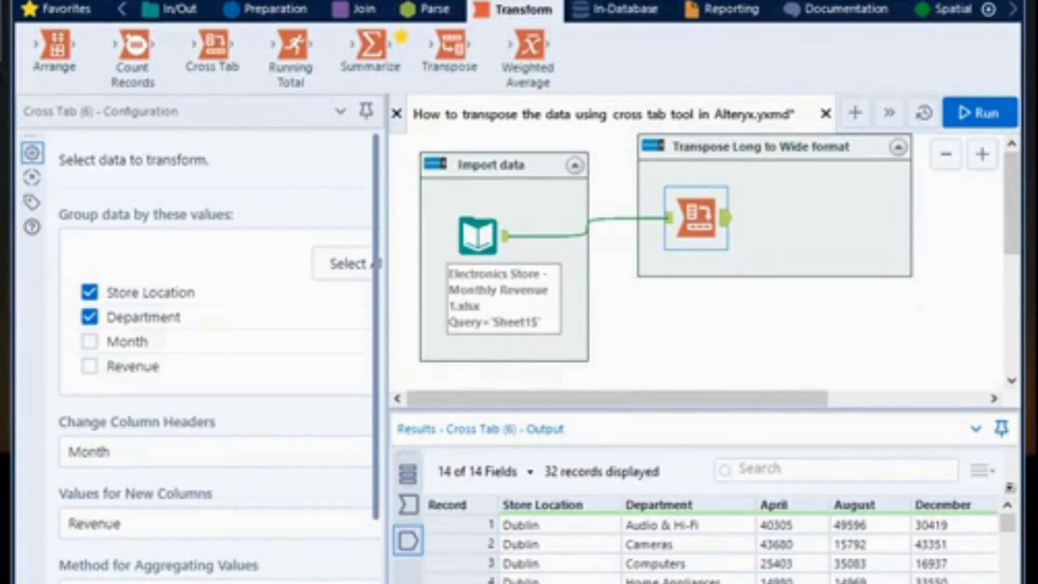
pyautogui.moveTo(593, 583); pyautogui.dragTo(739, 583)
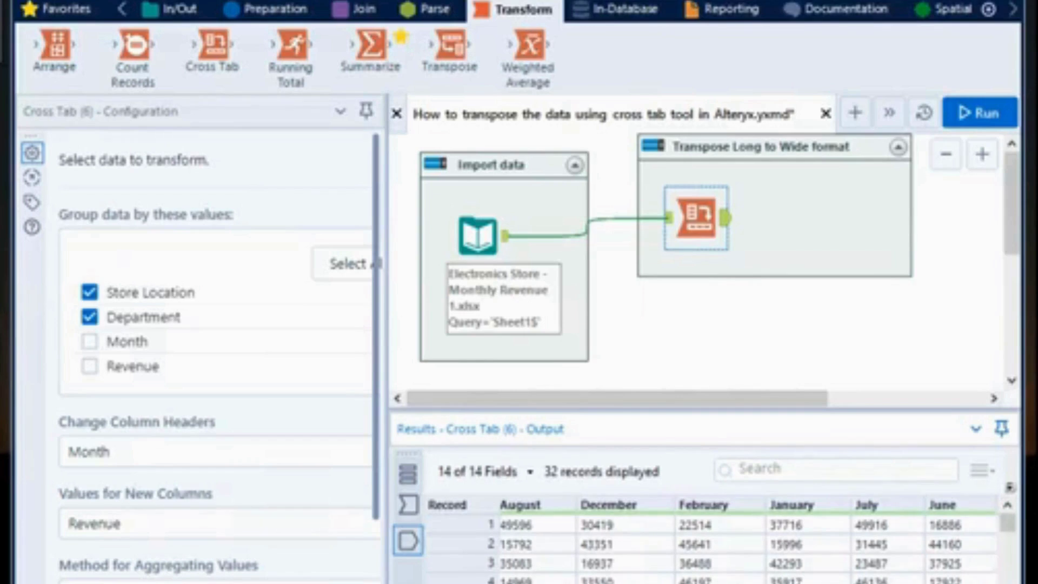
pyautogui.moveTo(739, 583); pyautogui.dragTo(581, 583)
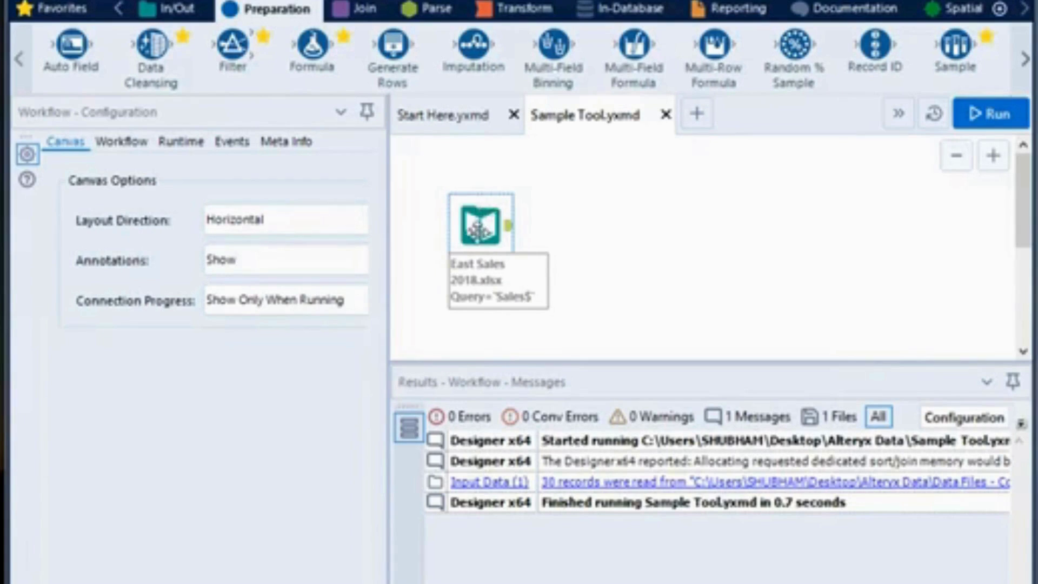
# Review the East Sales 2018.xlsx input, connect a Sample tool to it, and set N to 10 for the First N rows option.
pyautogui.click(478, 230)
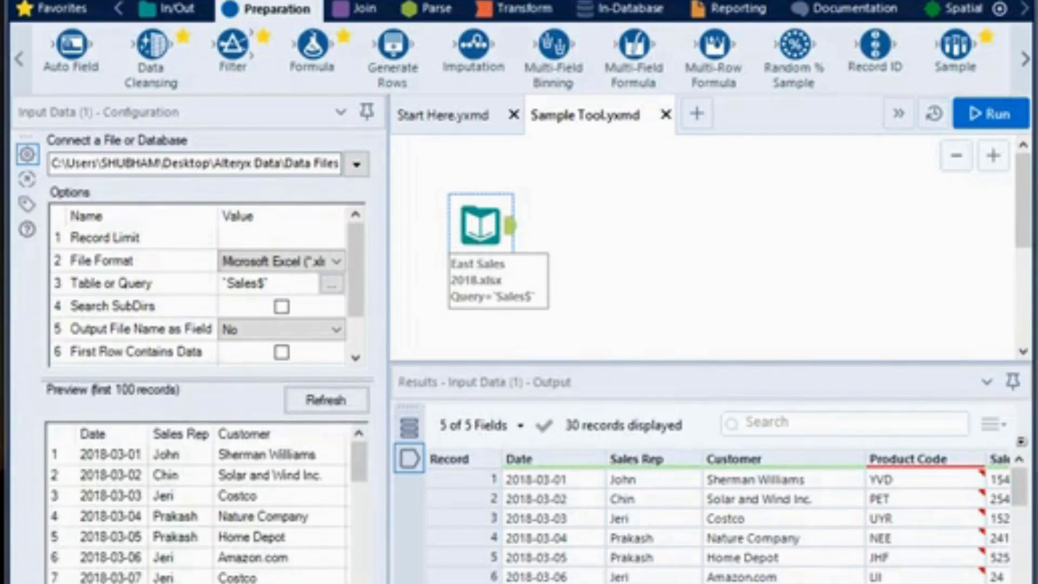
pyautogui.moveTo(649, 583); pyautogui.dragTo(691, 582)
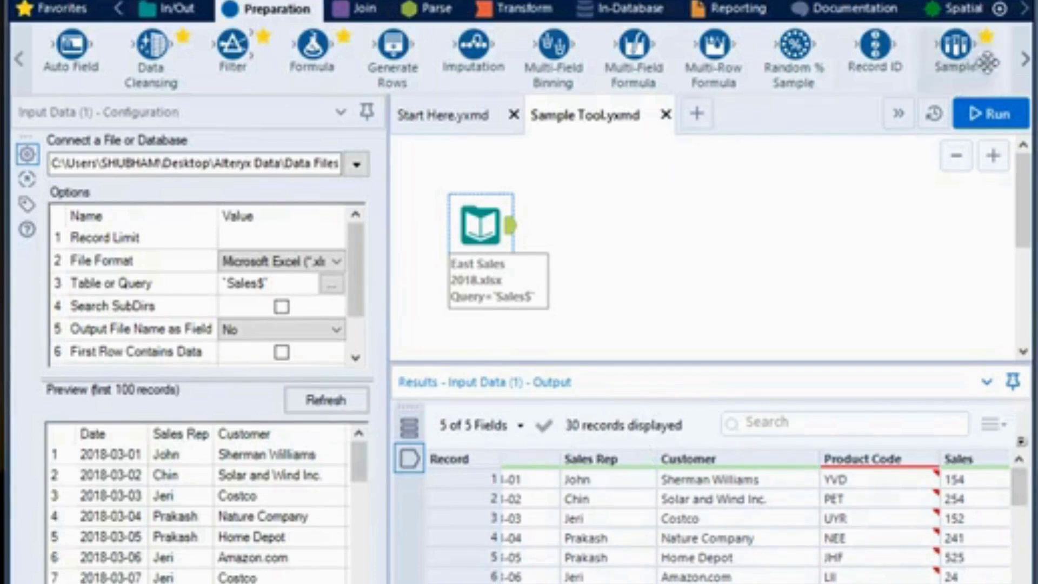
pyautogui.click(1022, 69)
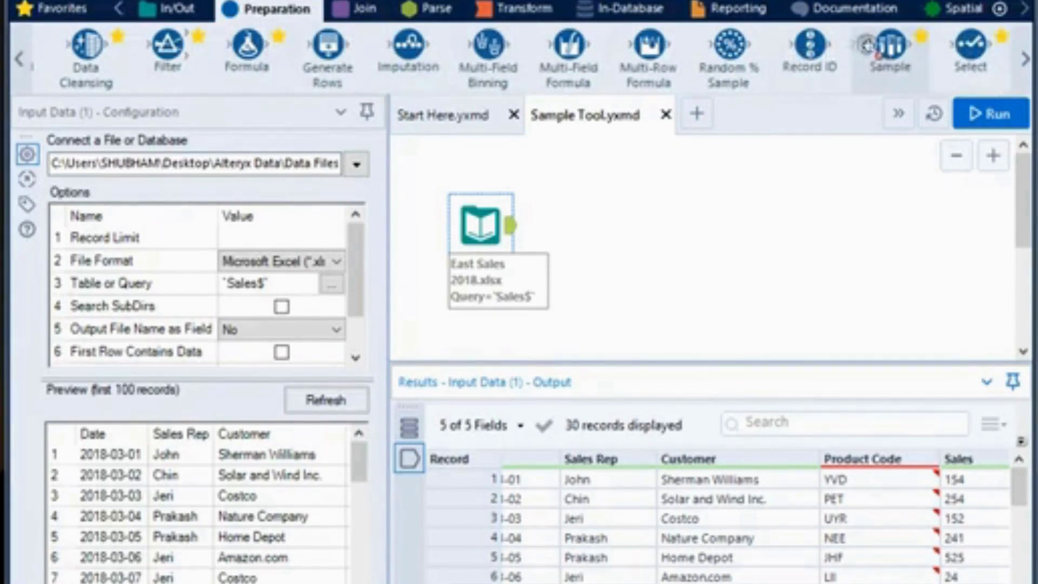
pyautogui.moveTo(887, 64); pyautogui.dragTo(597, 224)
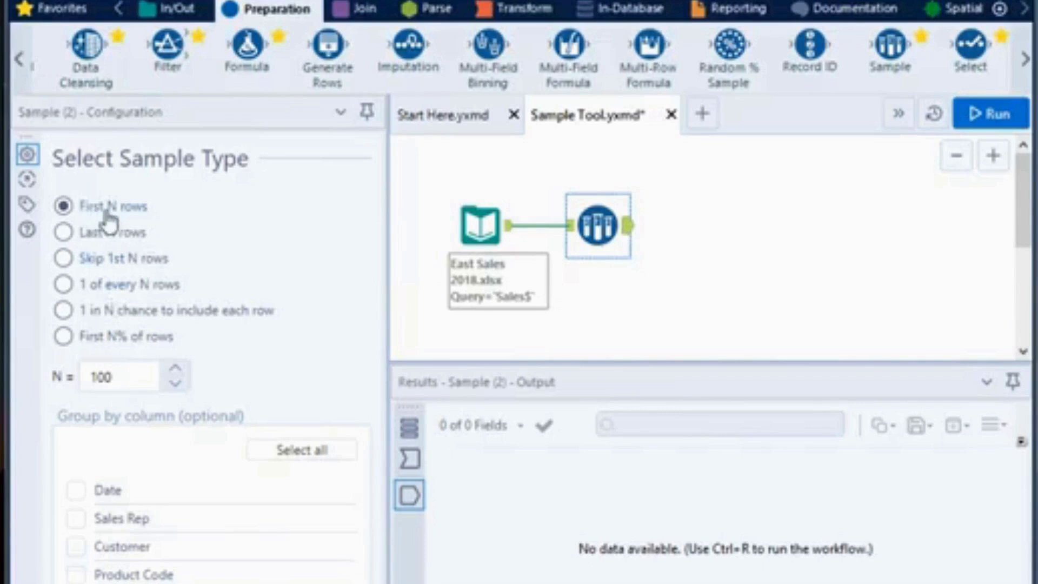
pyautogui.click(133, 381)
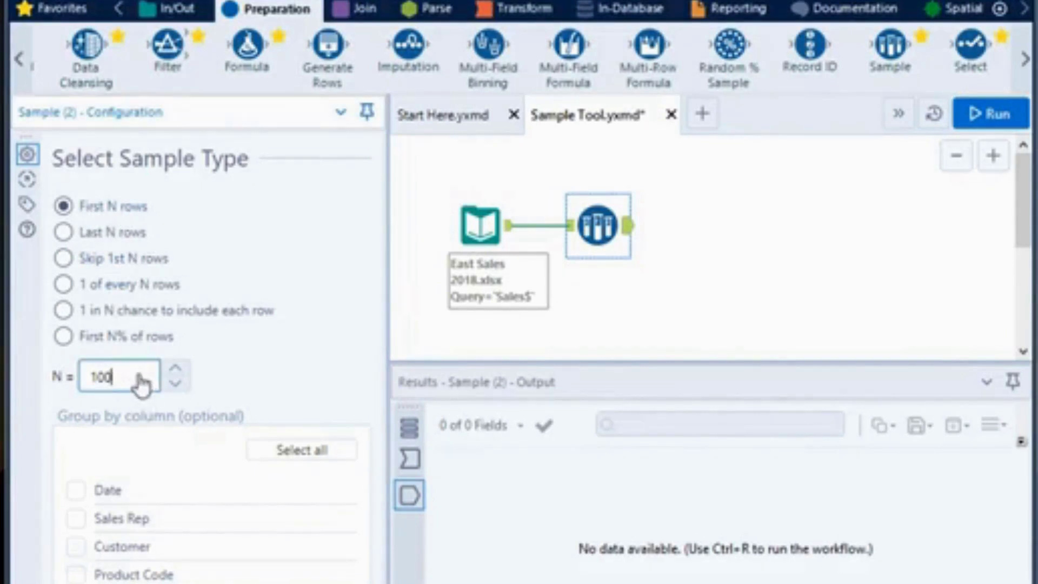
pyautogui.press('BackSpace')
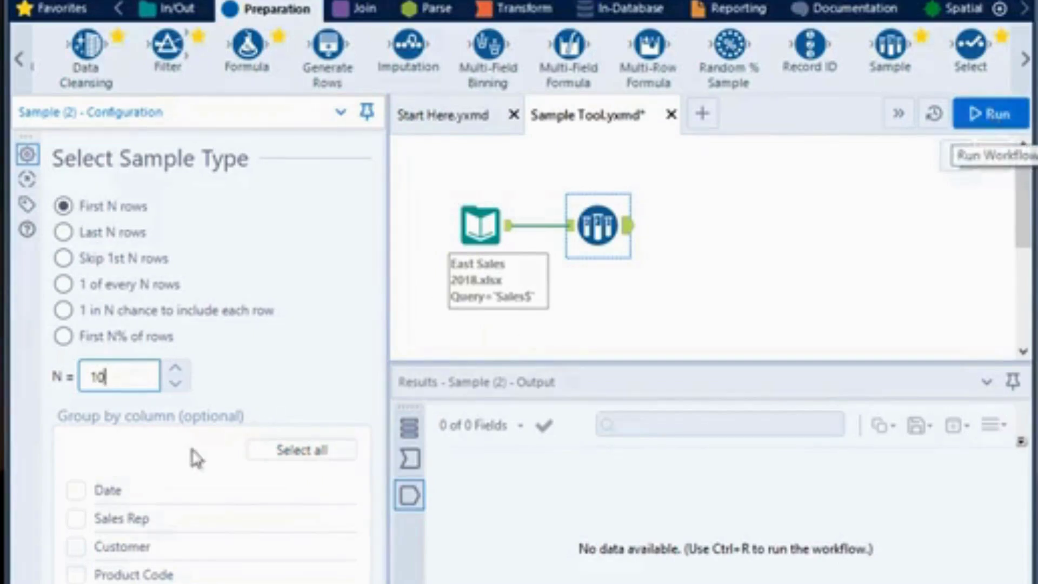
# Run the workflow to sample the first 10 rows of the East Sales data.
pyautogui.click(985, 115)
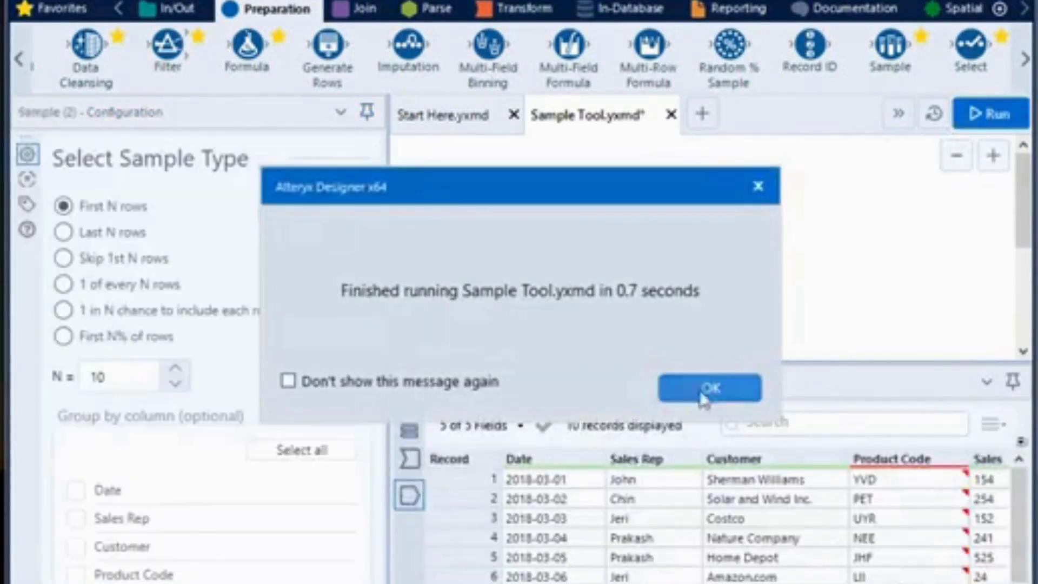
pyautogui.click(704, 399)
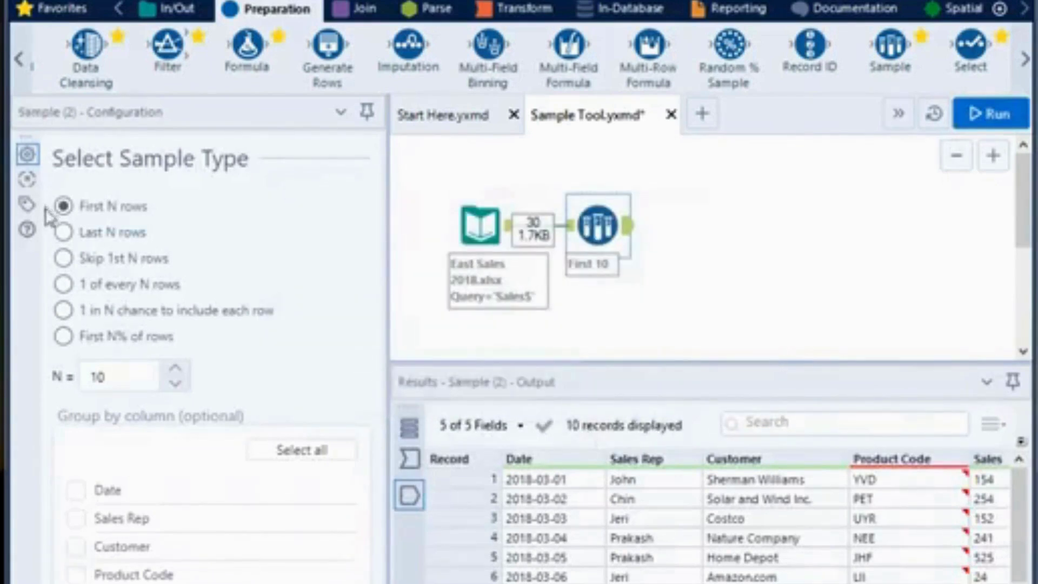
# Switch the Sample tool to Last N rows with N set to 12, and run the workflow.
pyautogui.click(69, 236)
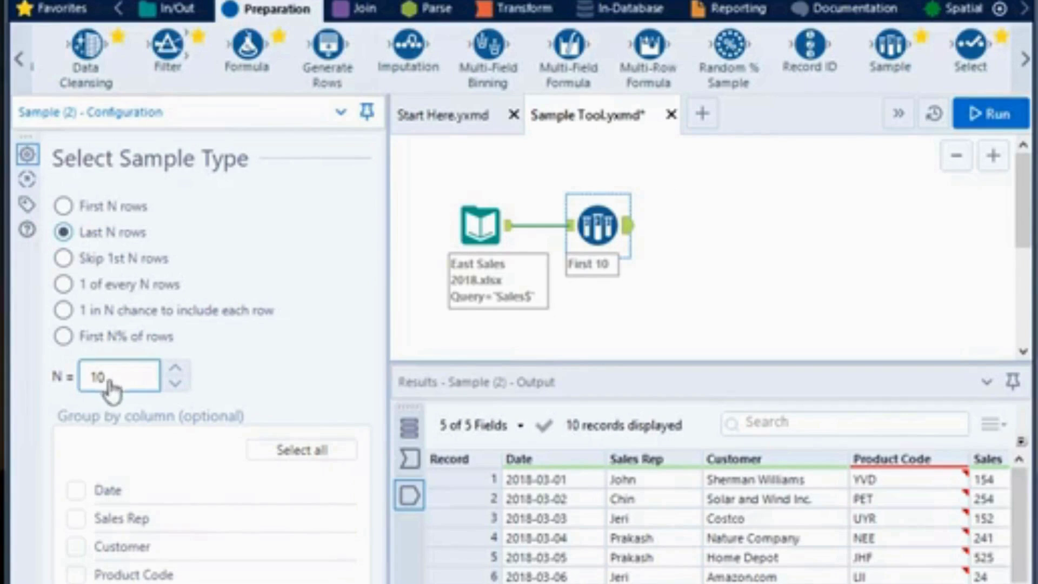
pyautogui.click(104, 377)
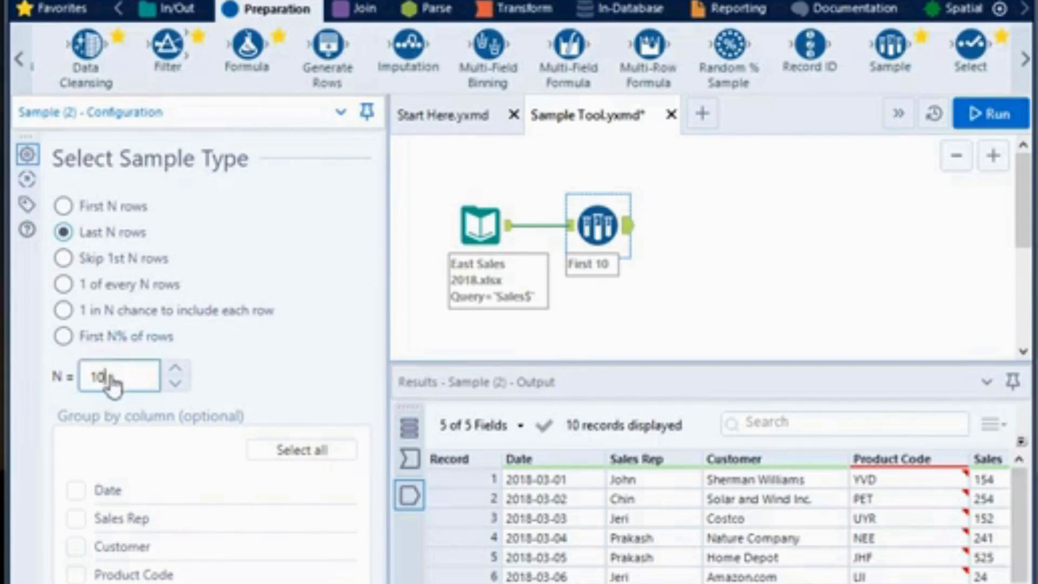
pyautogui.press('BackSpace')
pyautogui.write('2')
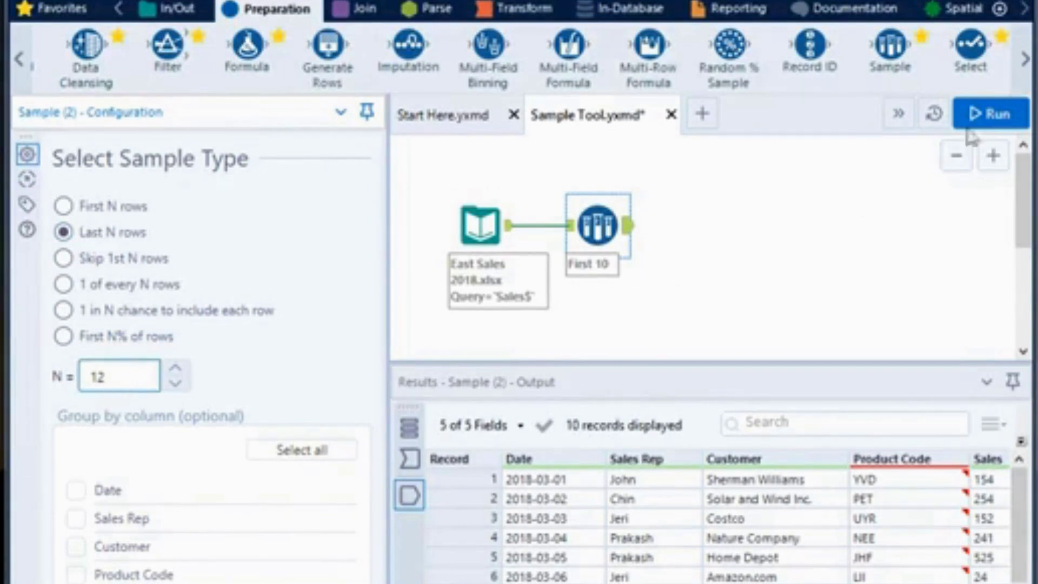
pyautogui.click(997, 118)
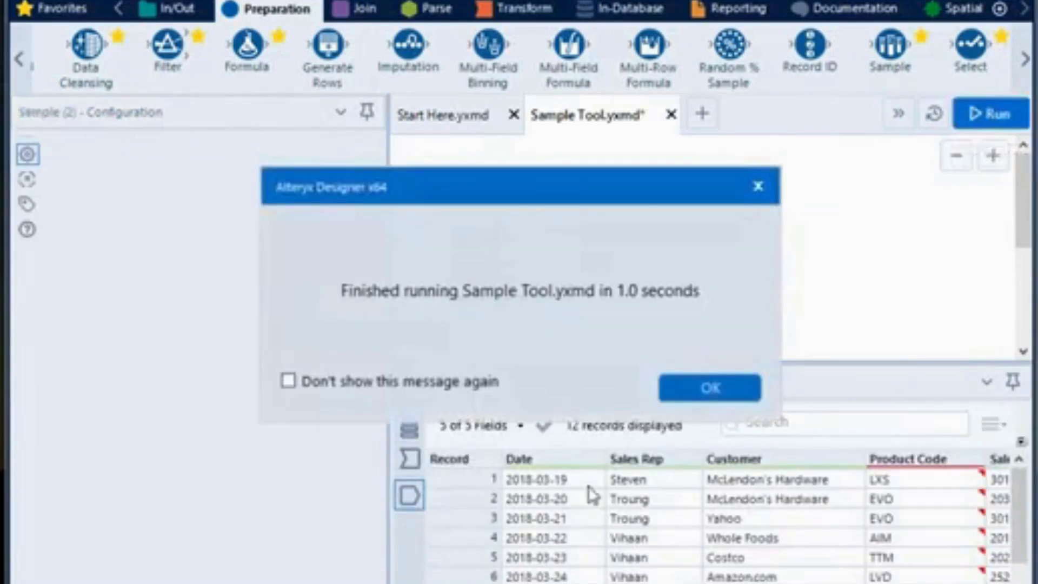
pyautogui.click(717, 399)
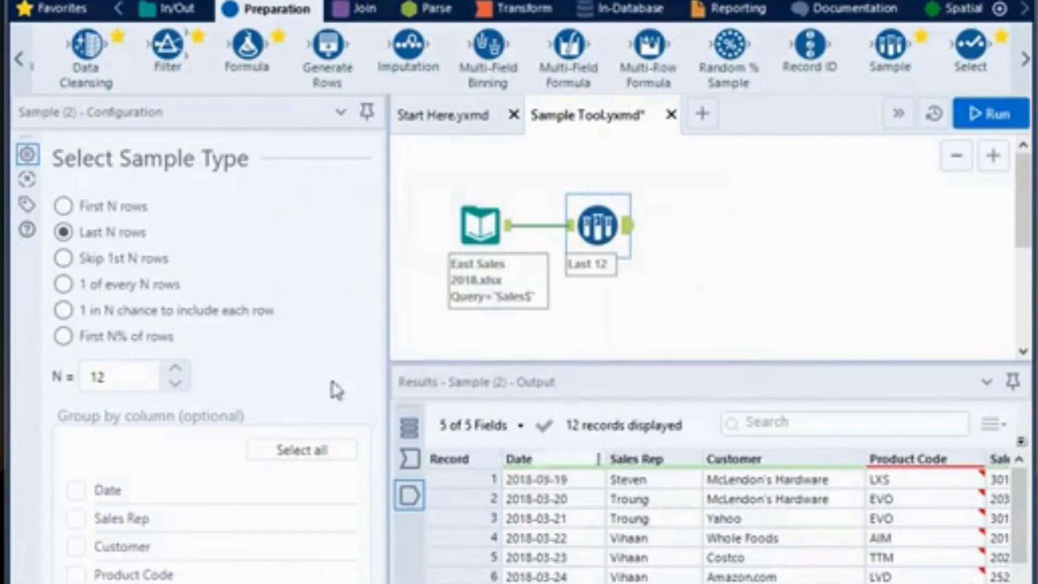
# Change the sample type to Skip 1st N rows with N set to 5, and rerun the workflow.
pyautogui.click(64, 258)
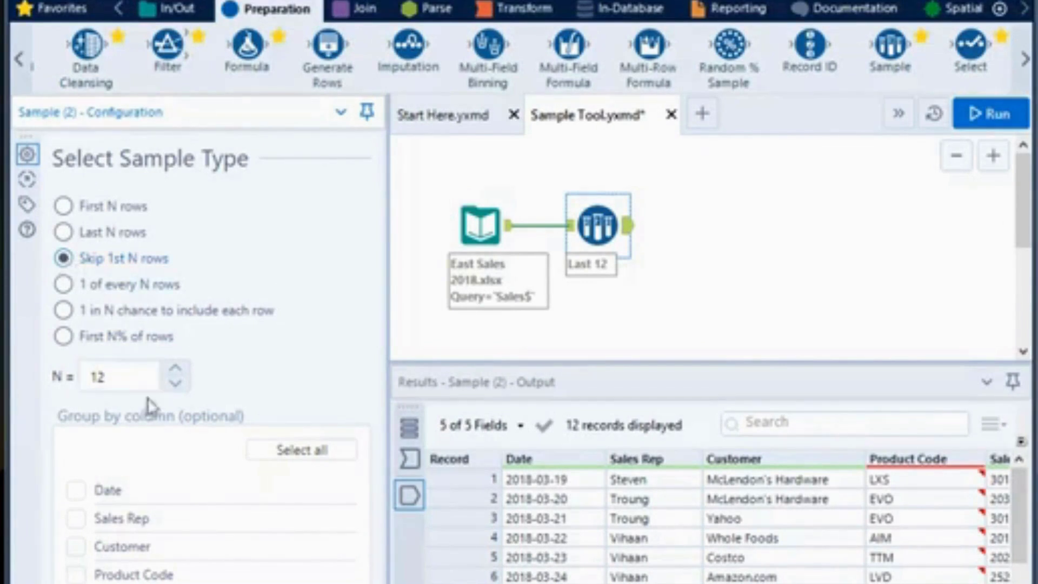
pyautogui.click(131, 380)
pyautogui.press('BackSpace')
pyautogui.press('BackSpace')
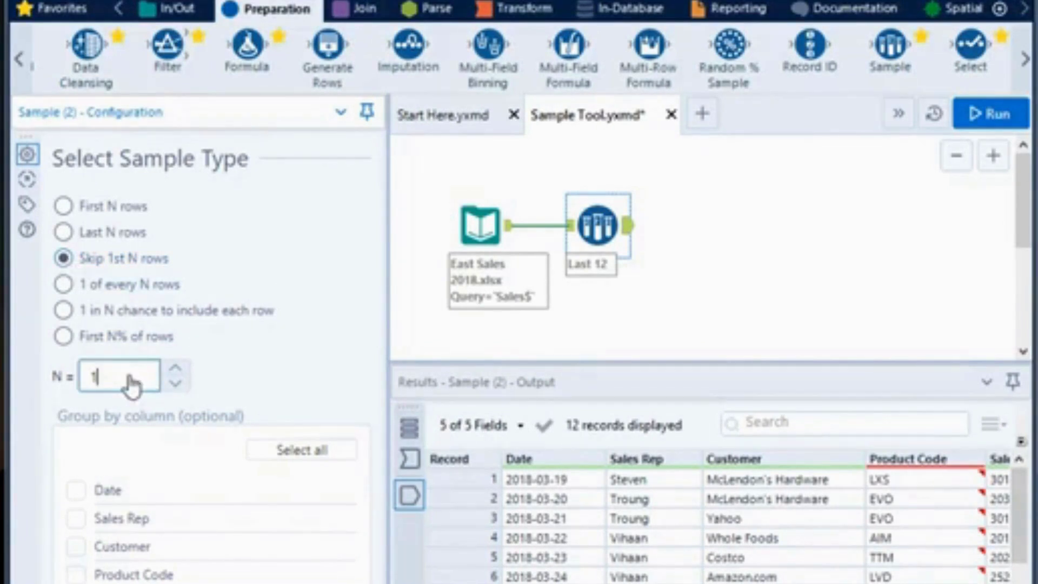
pyautogui.write('5')
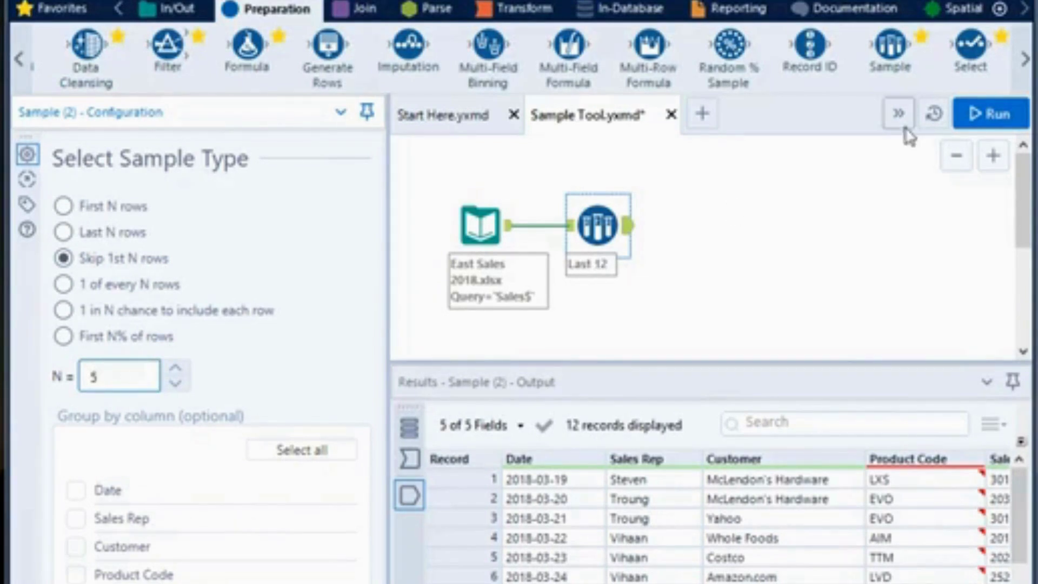
pyautogui.click(989, 111)
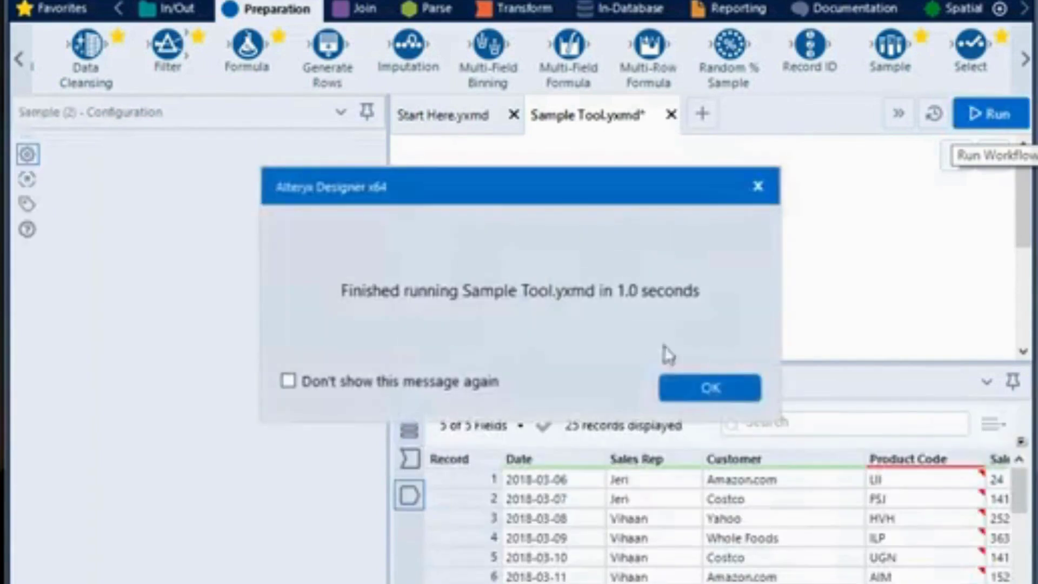
pyautogui.click(689, 378)
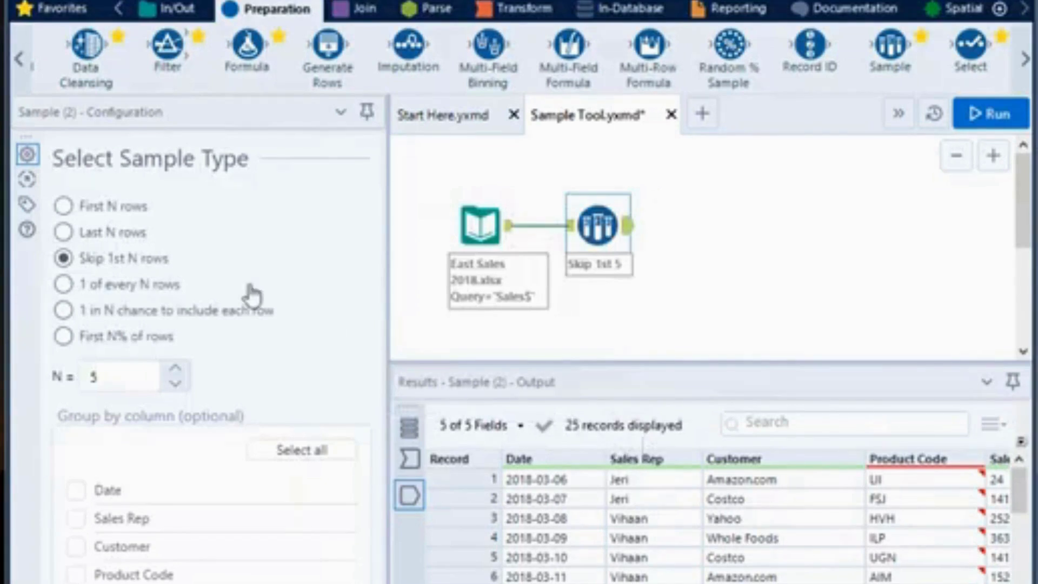
# Set the sample type to 1 of every N rows, run the workflow and check the first sampled record's date.
pyautogui.click(64, 286)
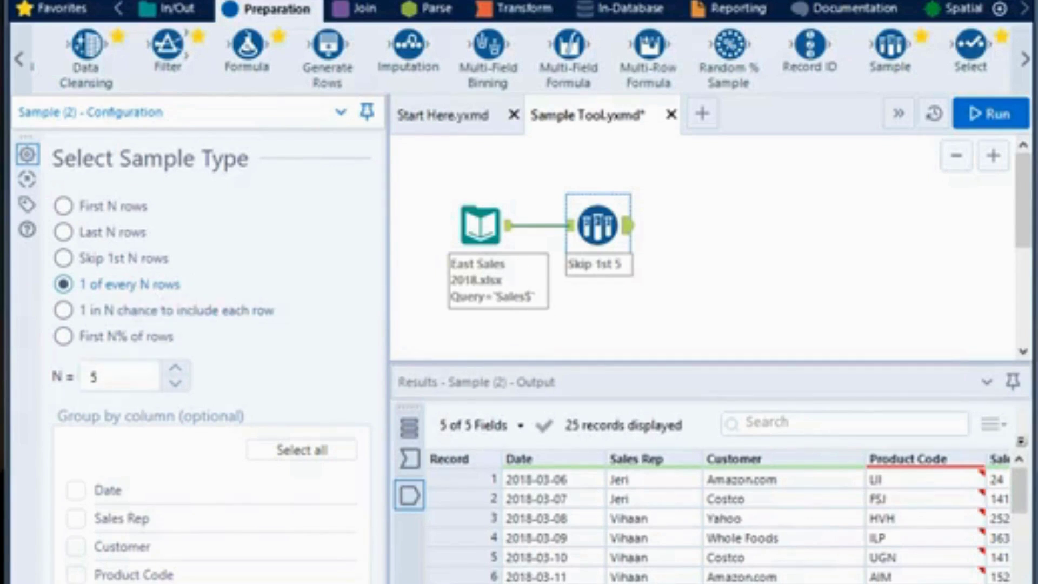
pyautogui.click(974, 115)
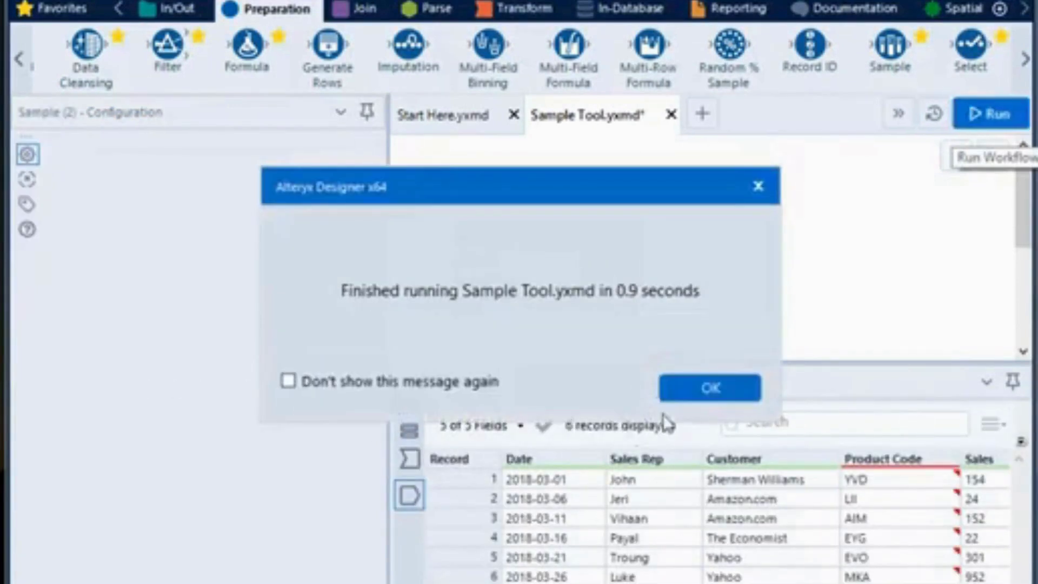
pyautogui.click(715, 386)
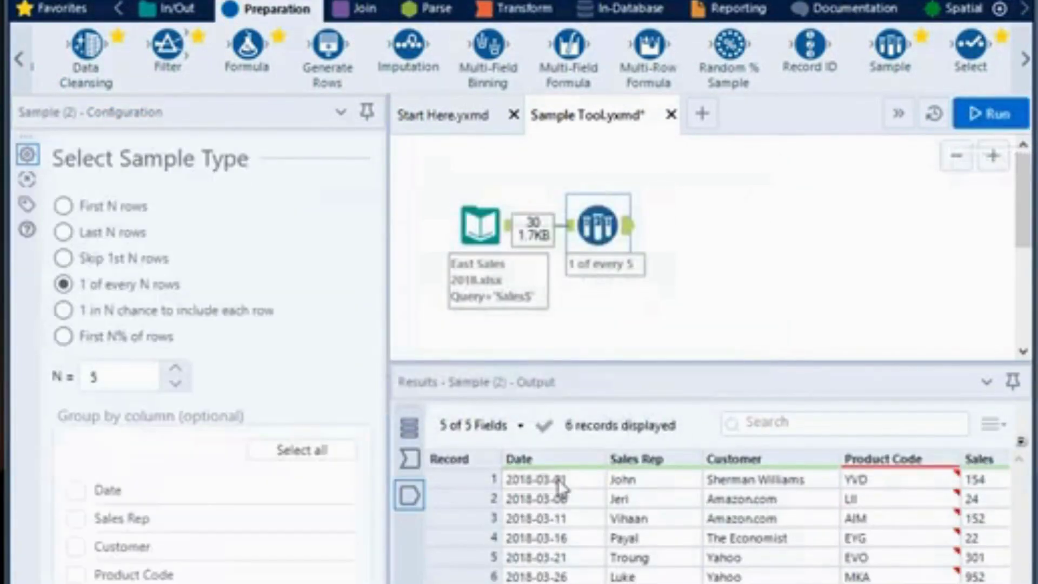
pyautogui.click(560, 483)
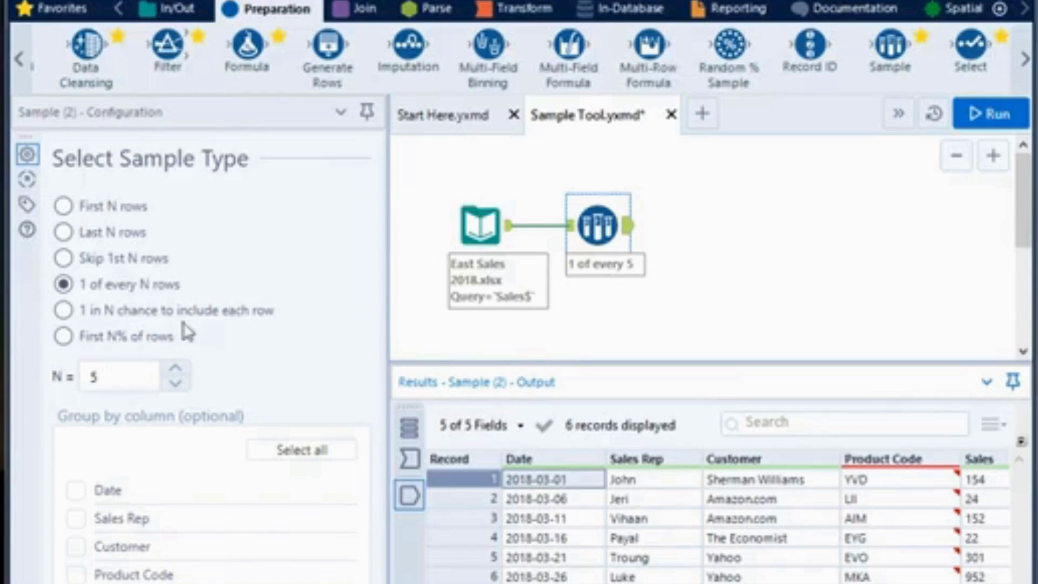
# Choose 1 in N chance to include each row, and run the workflow three times to compare the random samples.
pyautogui.click(64, 314)
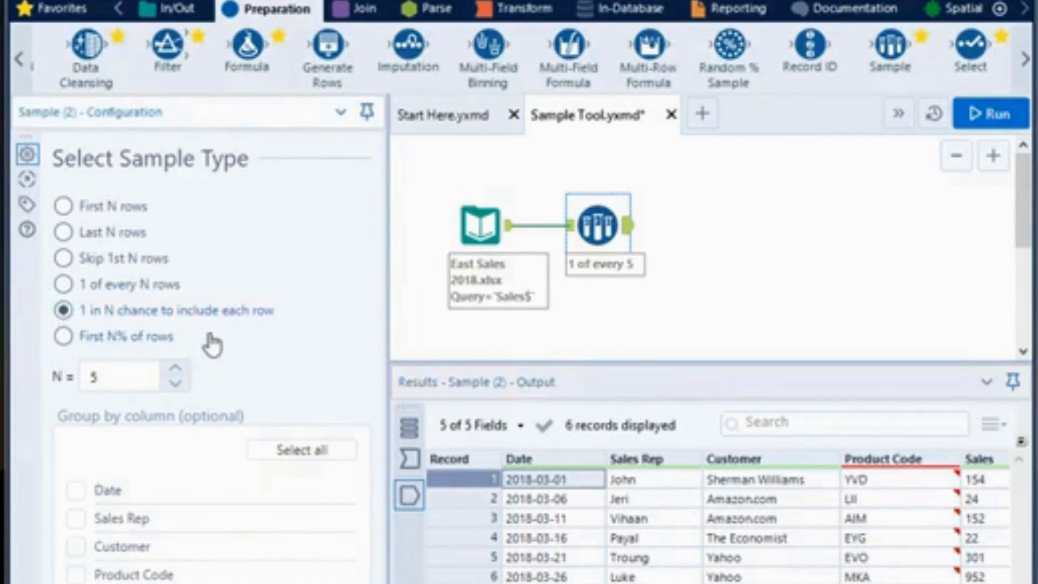
pyautogui.click(994, 117)
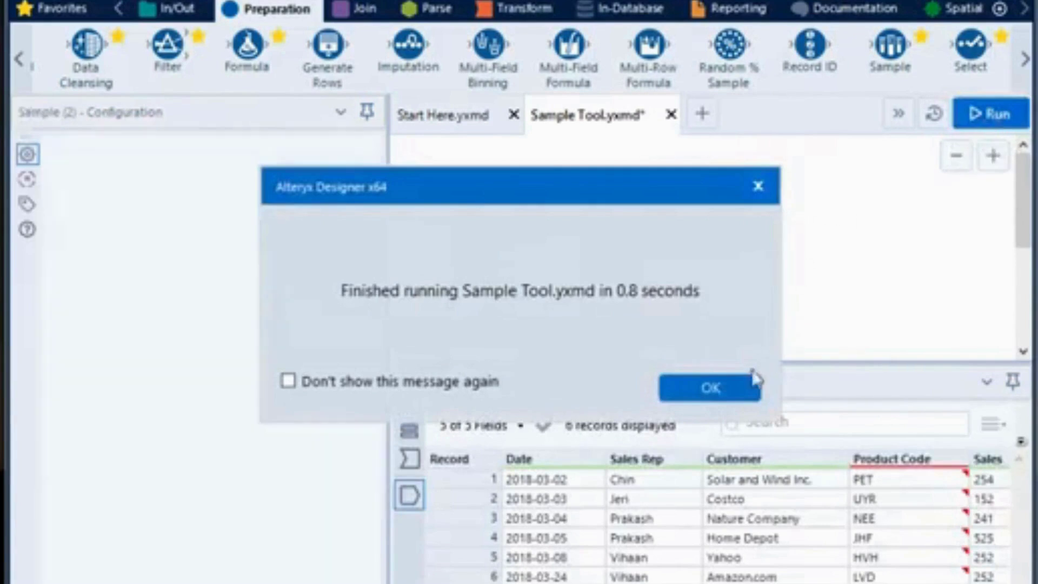
pyautogui.click(738, 384)
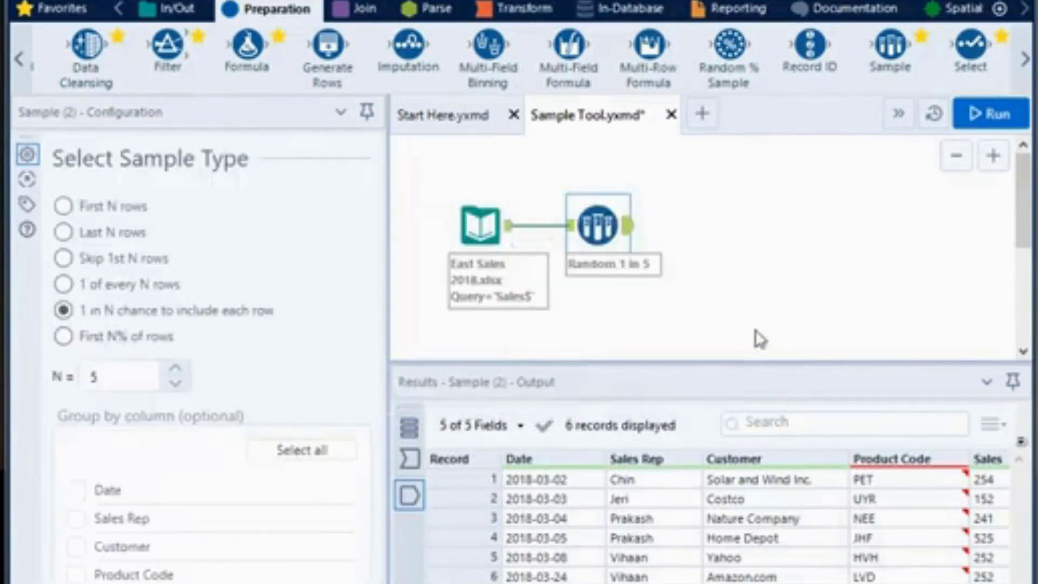
pyautogui.click(975, 111)
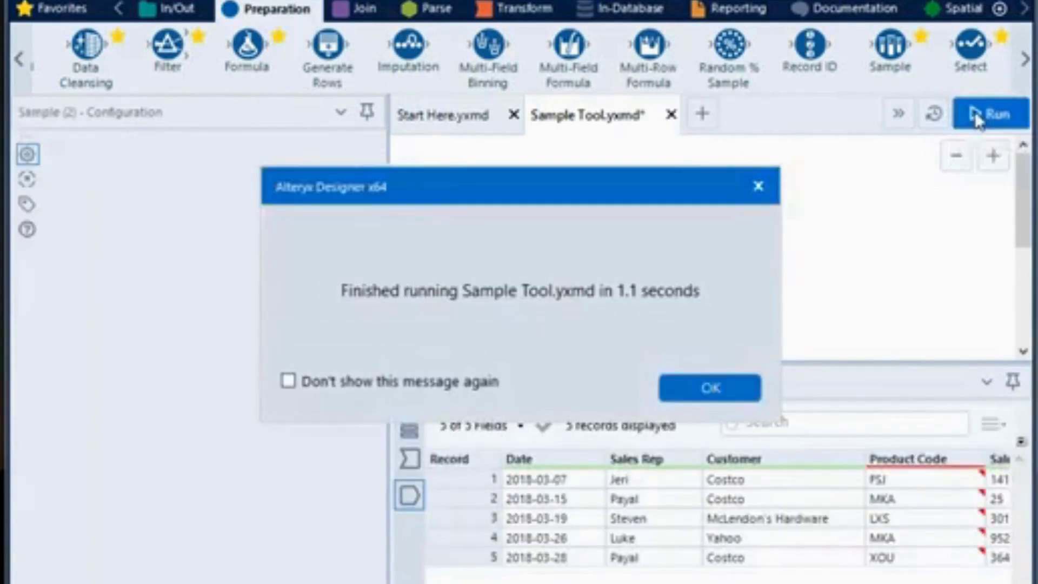
pyautogui.click(676, 384)
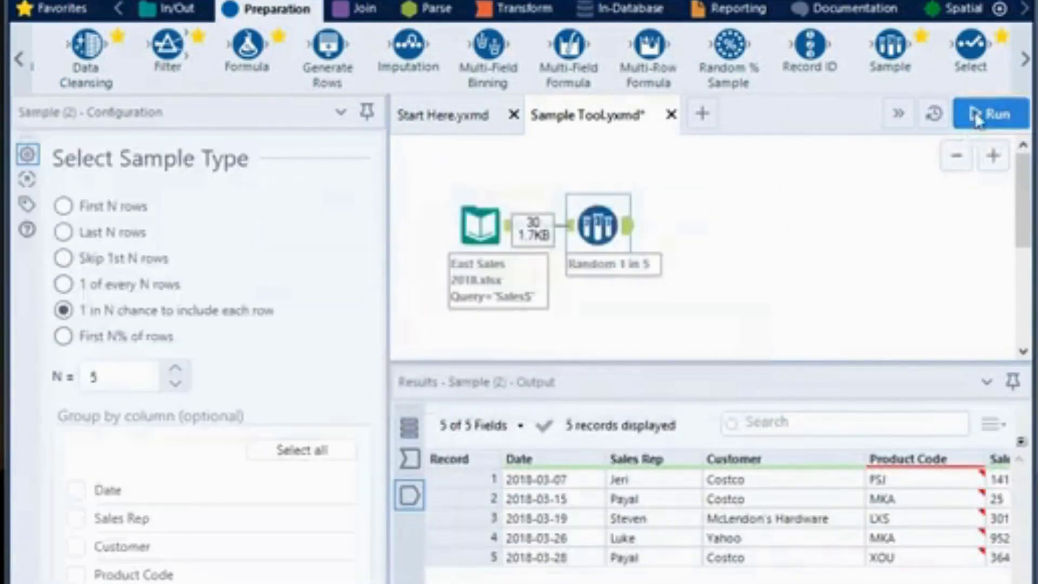
pyautogui.click(977, 118)
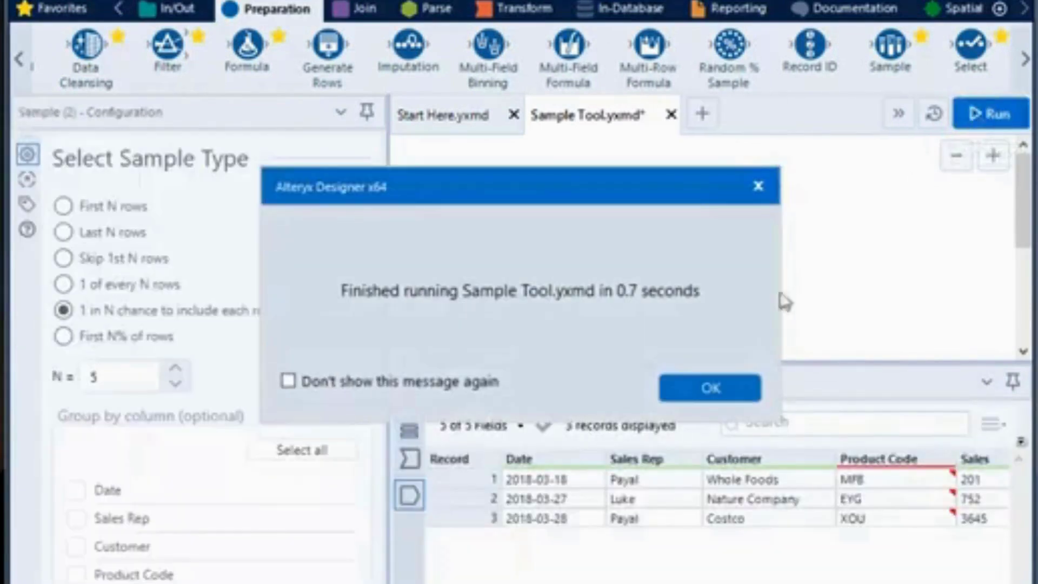
pyautogui.click(707, 388)
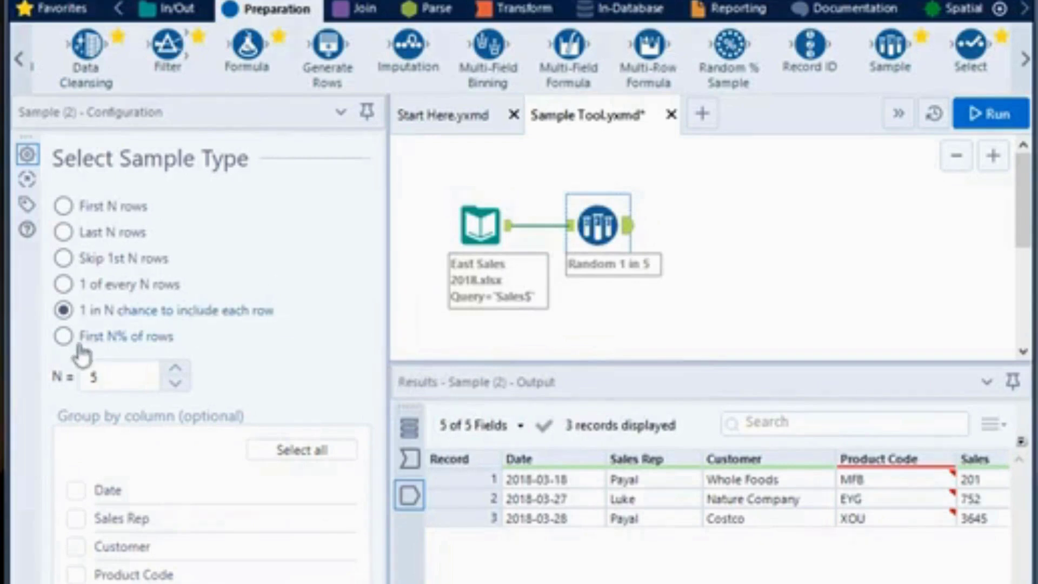
# Configure the Sample tool to return the First N% of rows with N set to 10, and run the workflow.
pyautogui.click(64, 341)
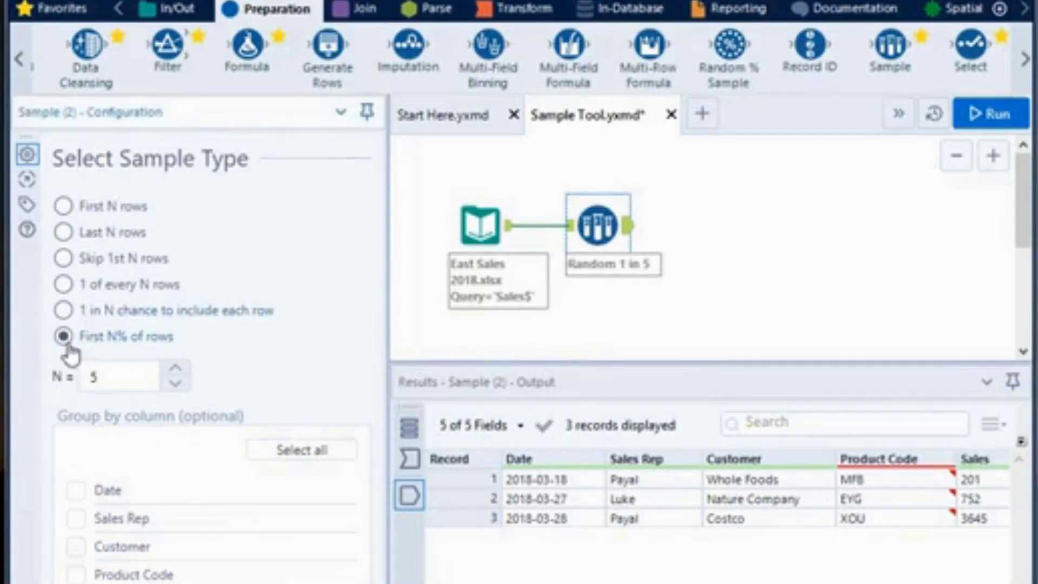
pyautogui.click(108, 381)
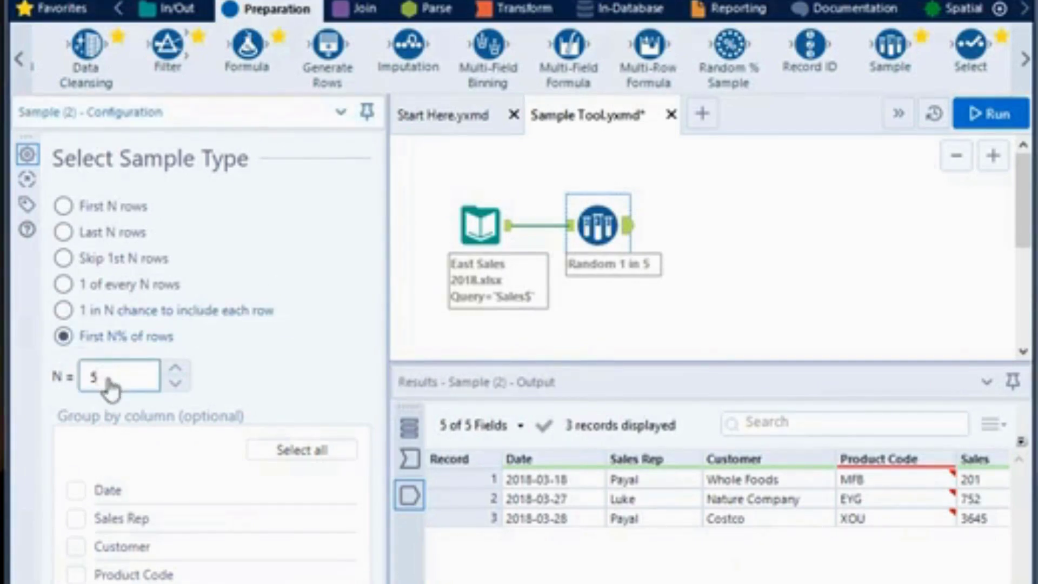
pyautogui.press('BackSpace')
pyautogui.write('10')
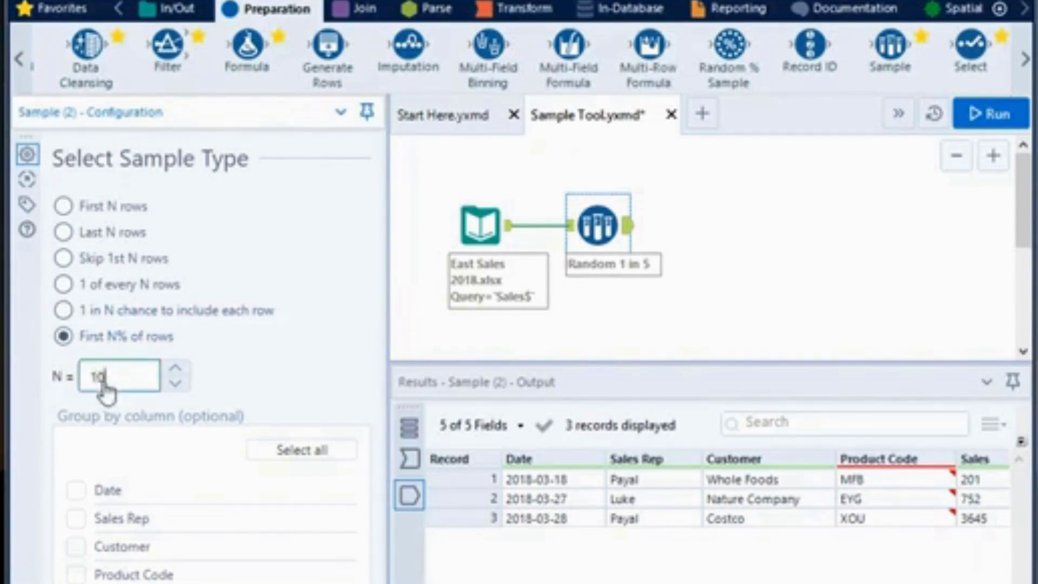
pyautogui.click(985, 115)
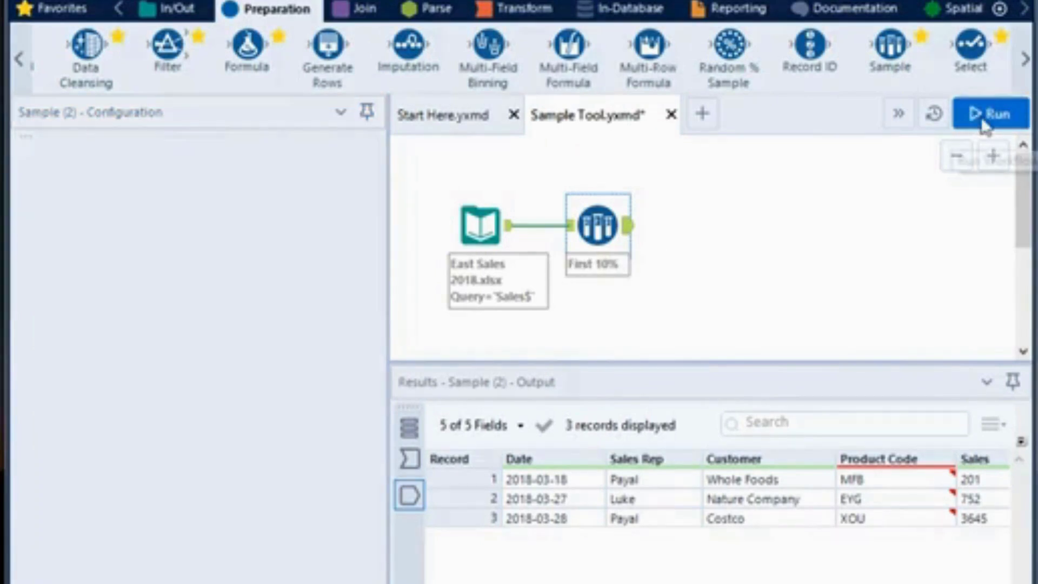
pyautogui.click(985, 115)
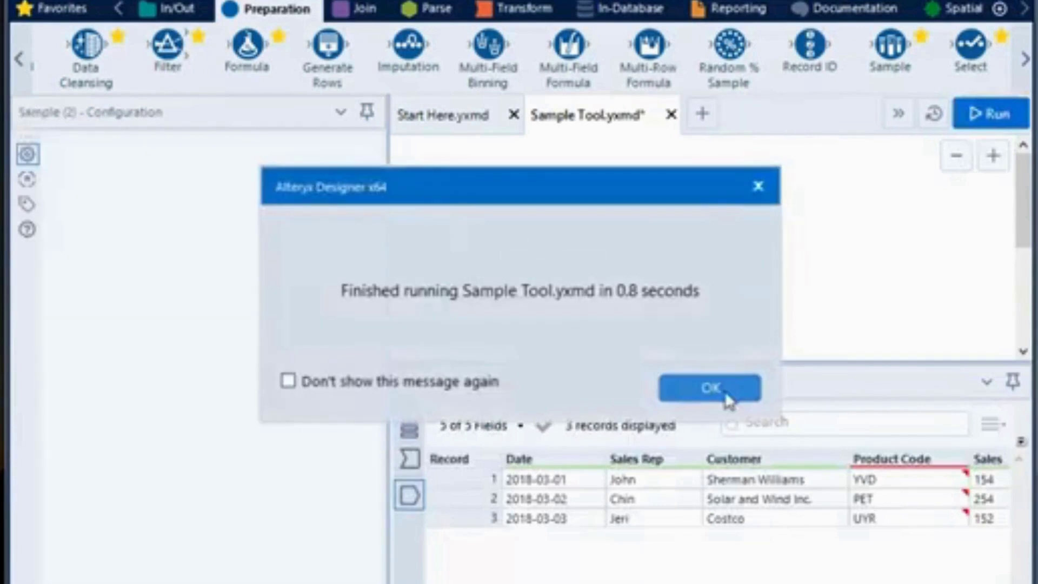
pyautogui.click(724, 398)
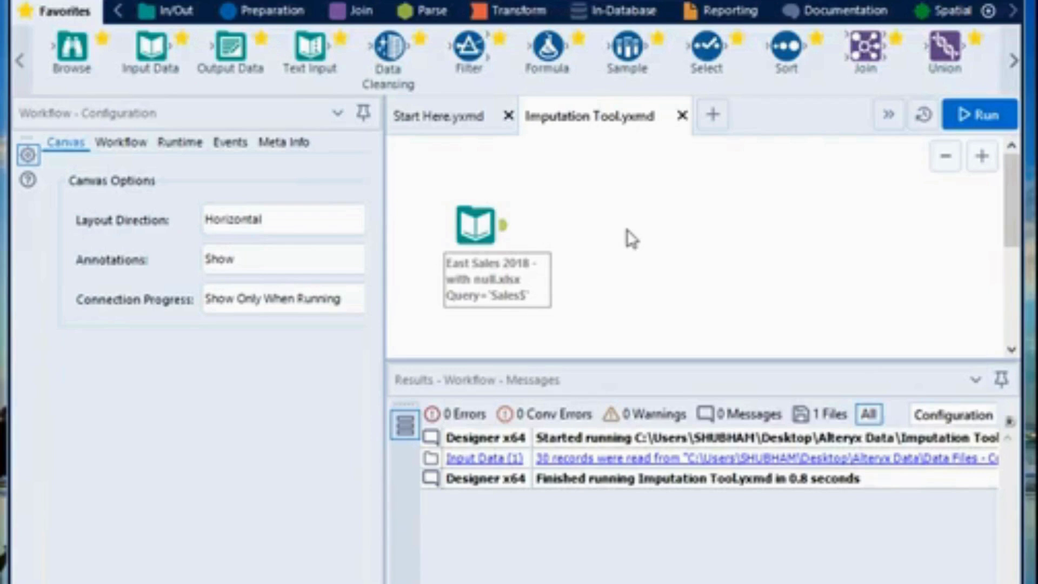
# In the Imputation Tool workflow, examine the Sales column of the East Sales 2018 - with null.xlsx input for null values.
pyautogui.click(476, 224)
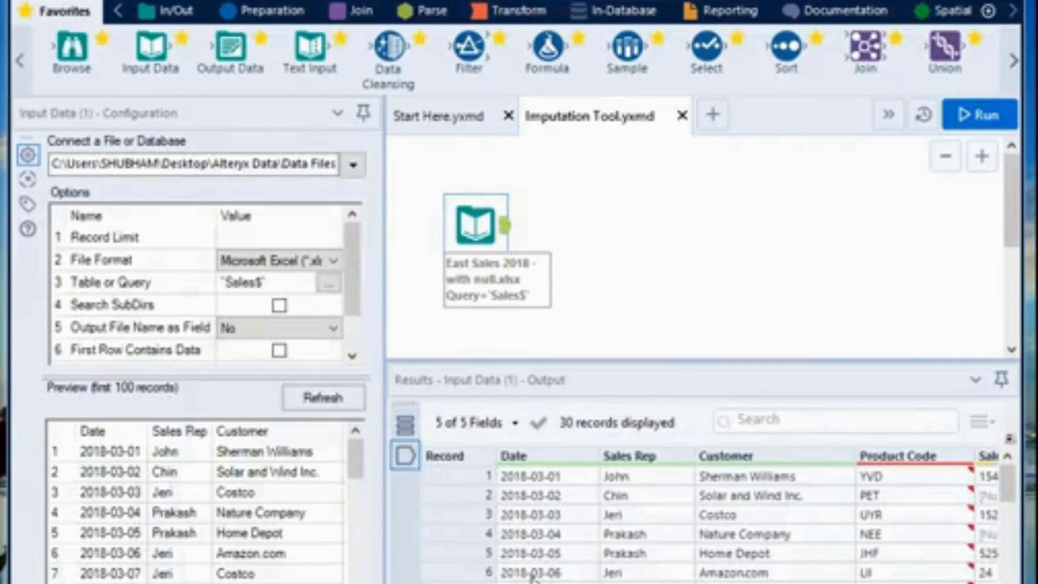
pyautogui.moveTo(702, 583); pyautogui.dragTo(746, 583)
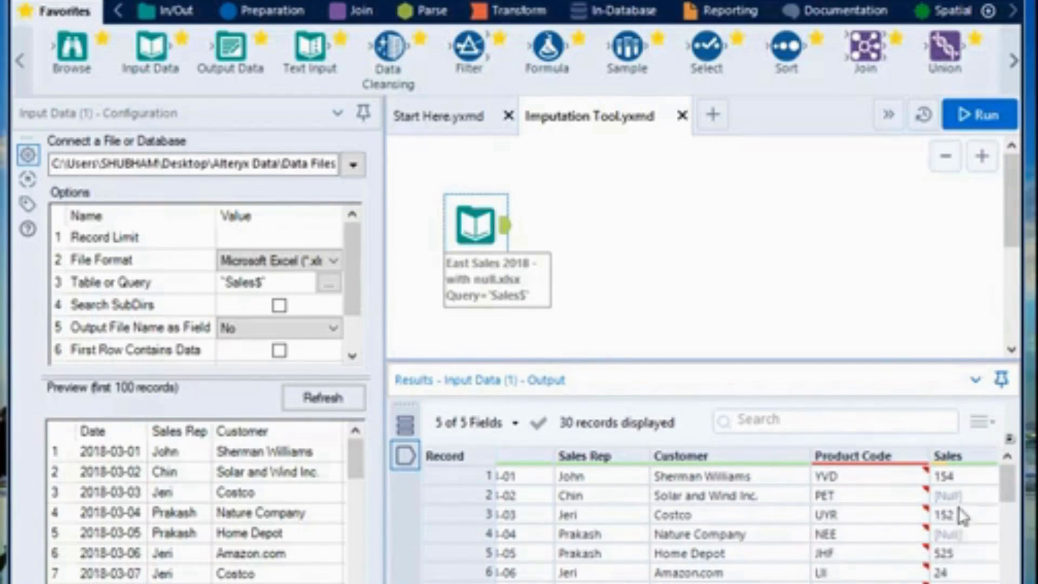
pyautogui.click(829, 279)
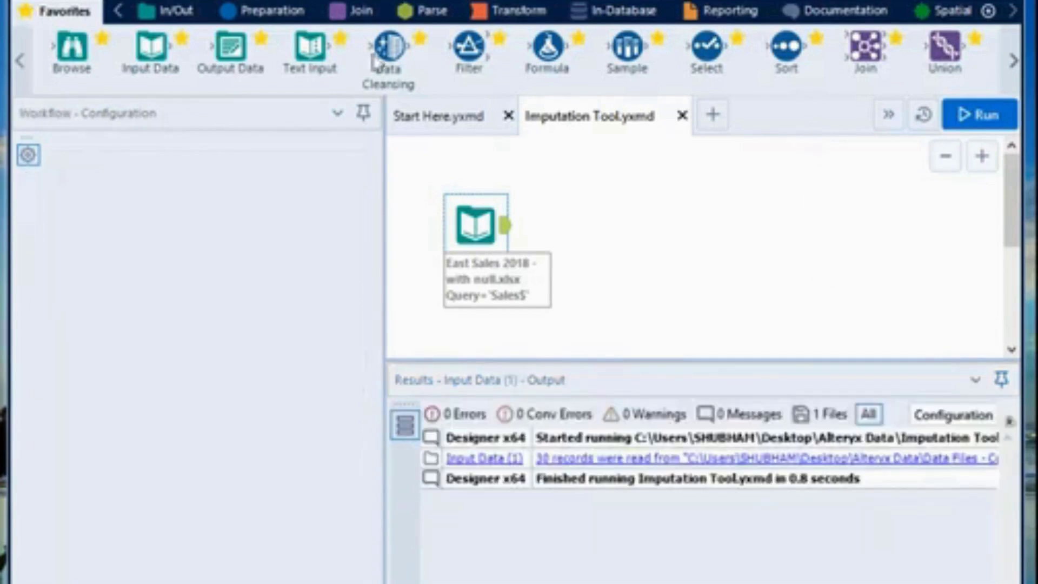
# Connect an Imputation tool to the East Sales input, and choose User specified value as the incoming value to replace.
pyautogui.click(288, 17)
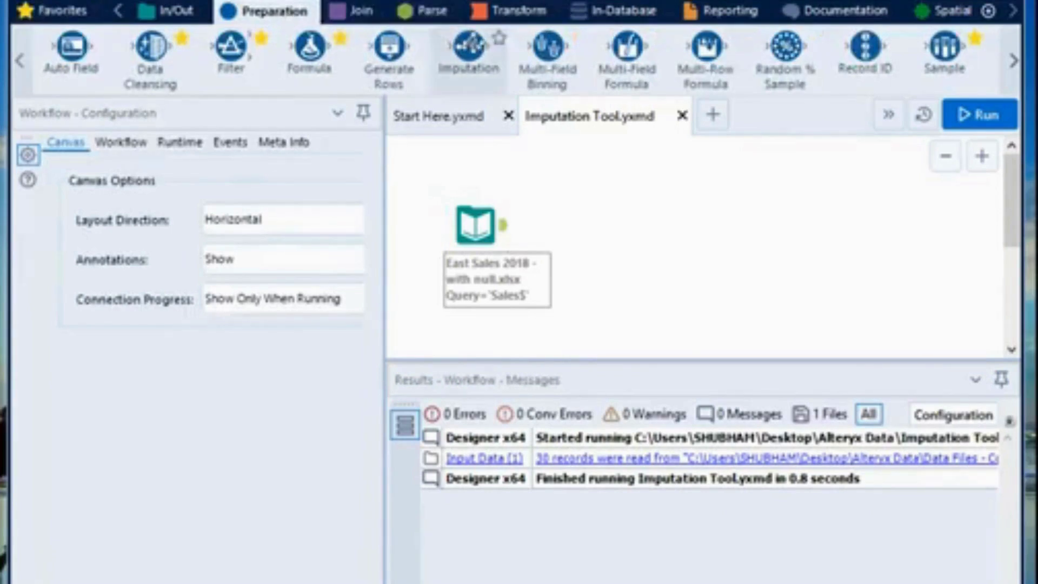
pyautogui.moveTo(468, 46); pyautogui.dragTo(595, 215)
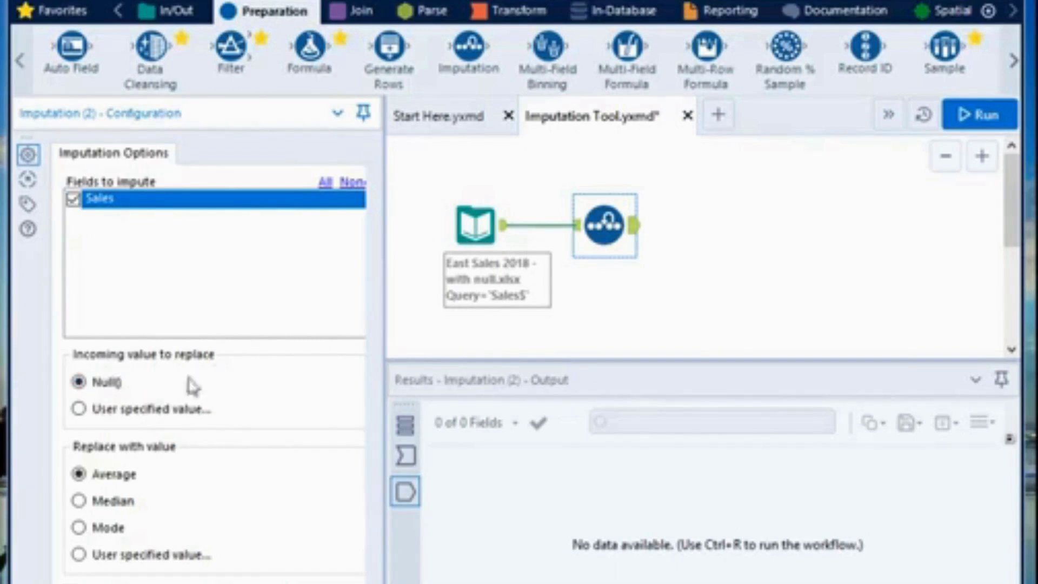
pyautogui.click(80, 410)
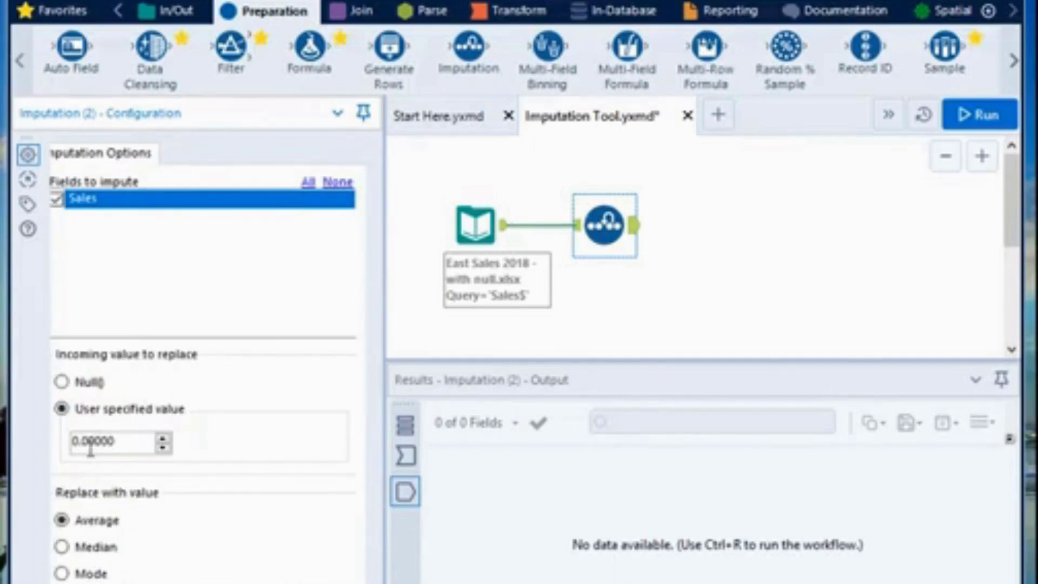
# Set the Imputation tool to replace Null() values in Sales with the Average, and run the workflow.
pyautogui.click(62, 382)
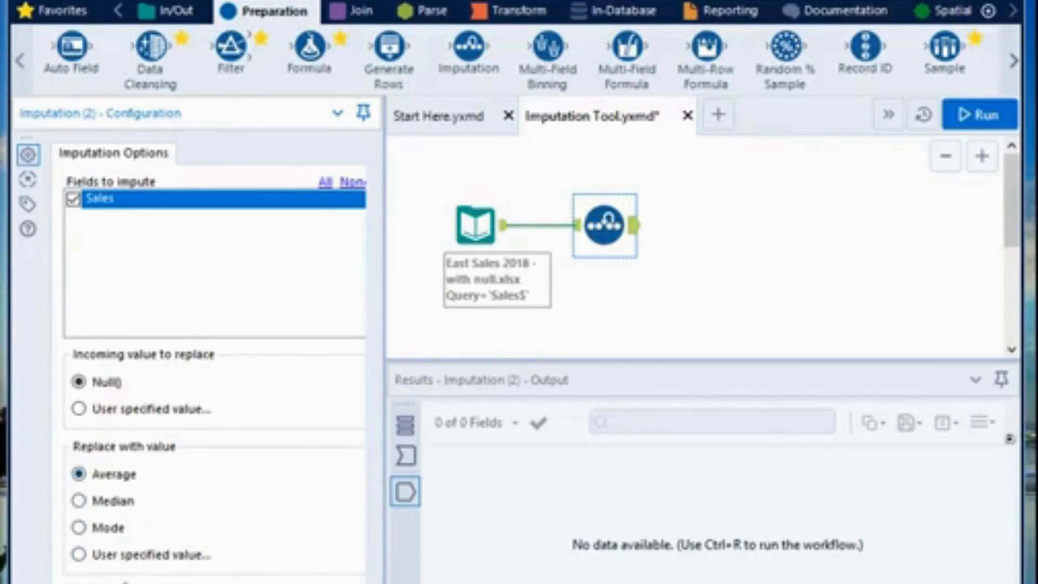
pyautogui.moveTo(260, 583); pyautogui.dragTo(300, 583)
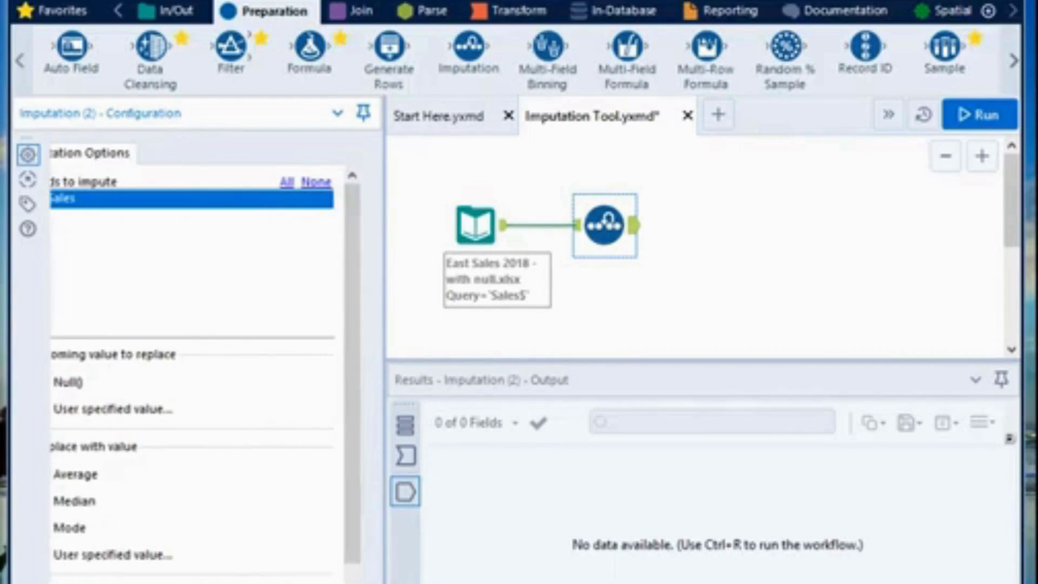
pyautogui.moveTo(353, 531); pyautogui.dragTo(259, 583)
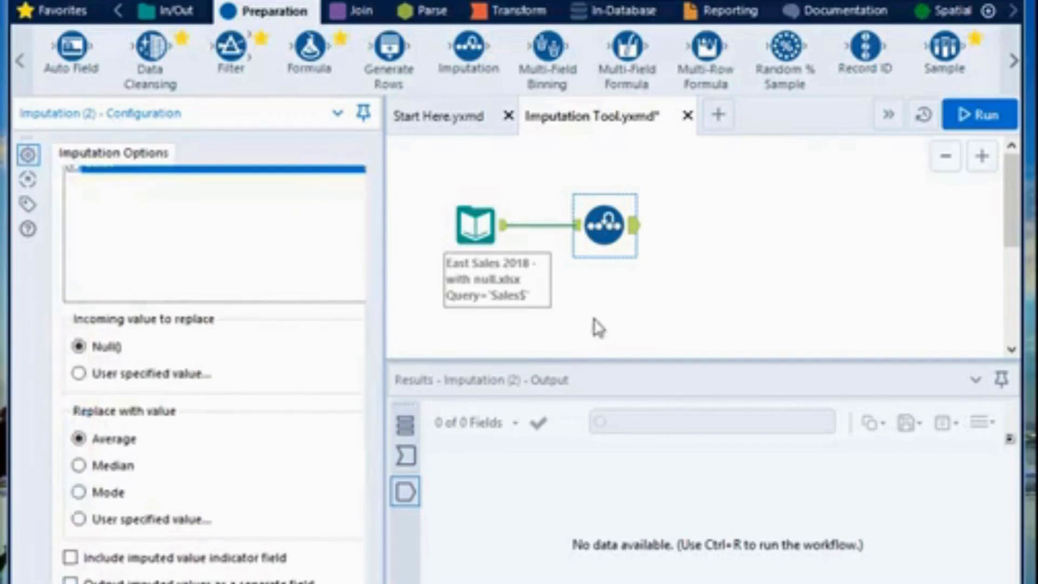
pyautogui.click(986, 116)
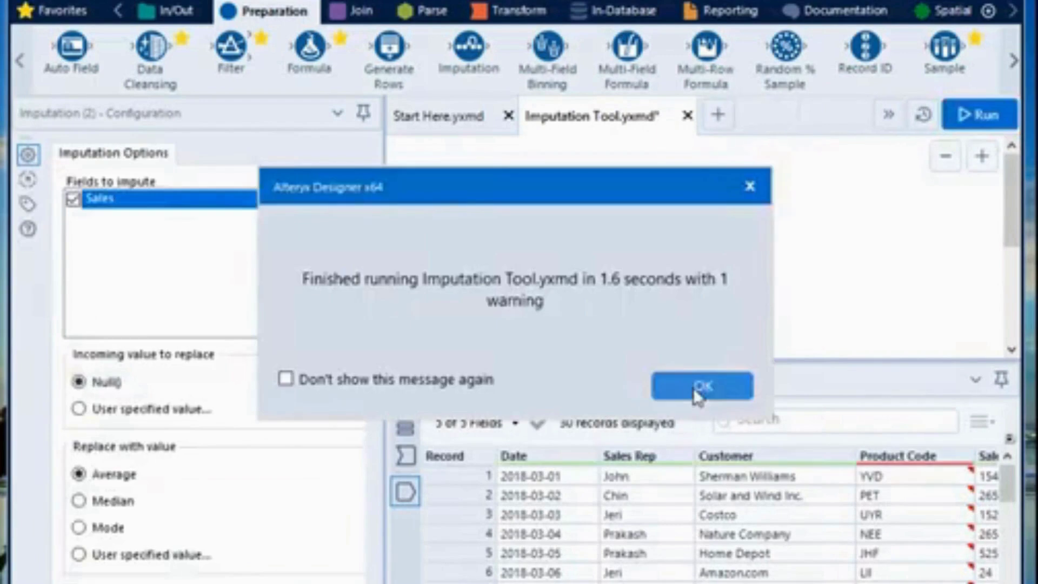
pyautogui.click(695, 395)
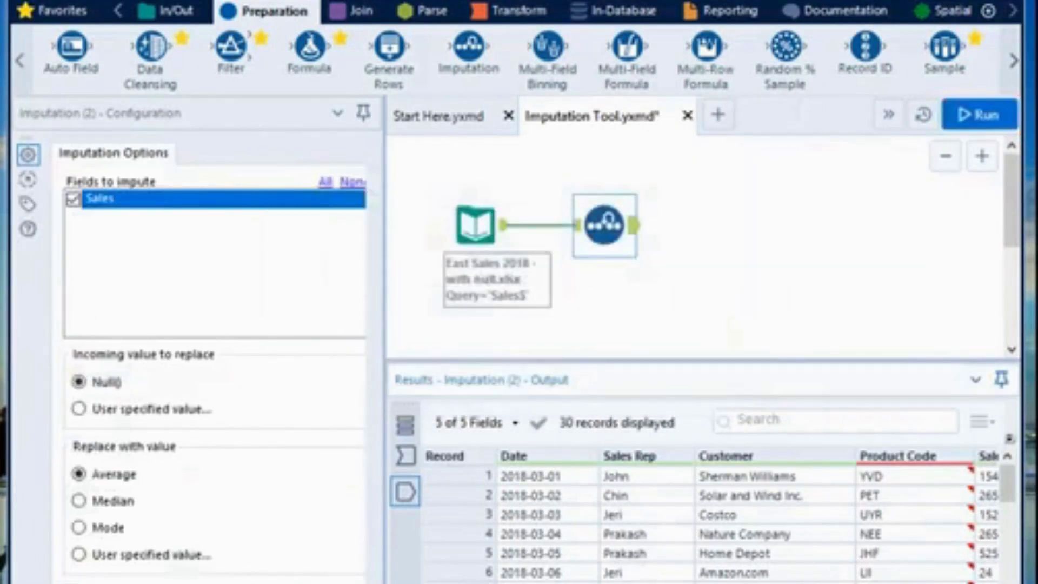
# Examine the average-imputed Sales values in records 2 and 4 of the Imputation output.
pyautogui.hscroll(3, 746, 517)
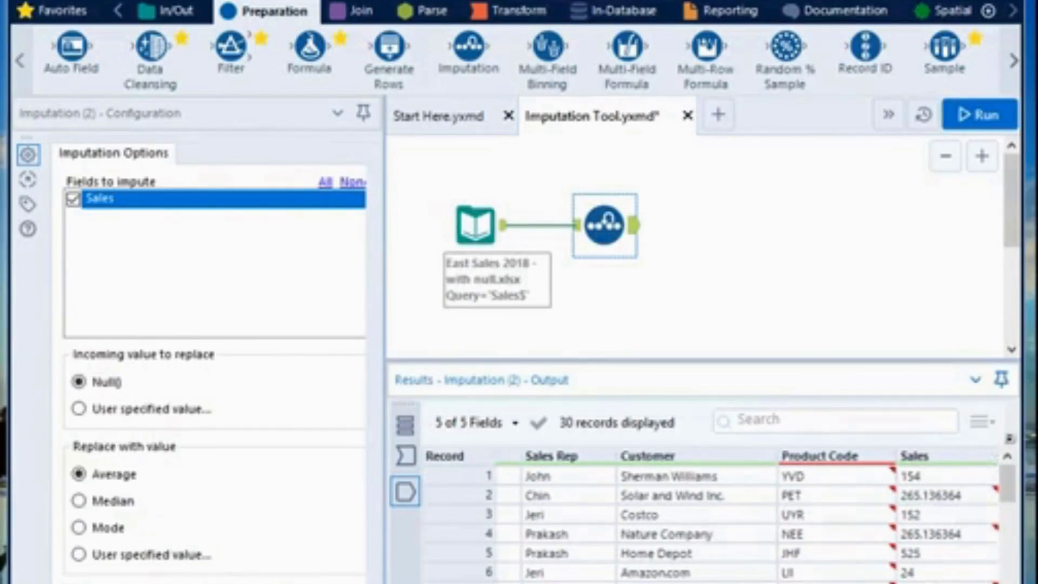
pyautogui.click(952, 500)
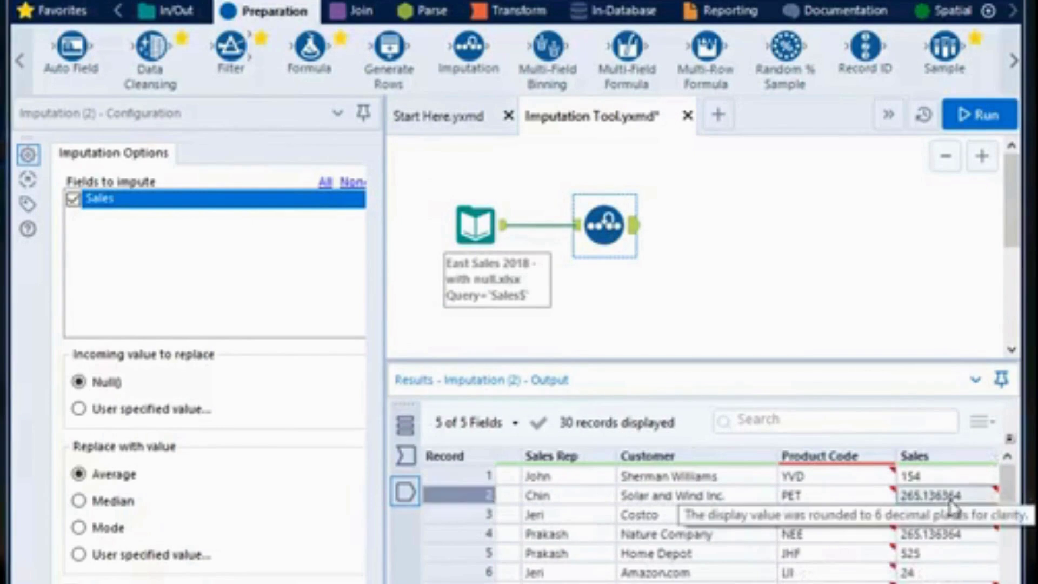
pyautogui.click(942, 535)
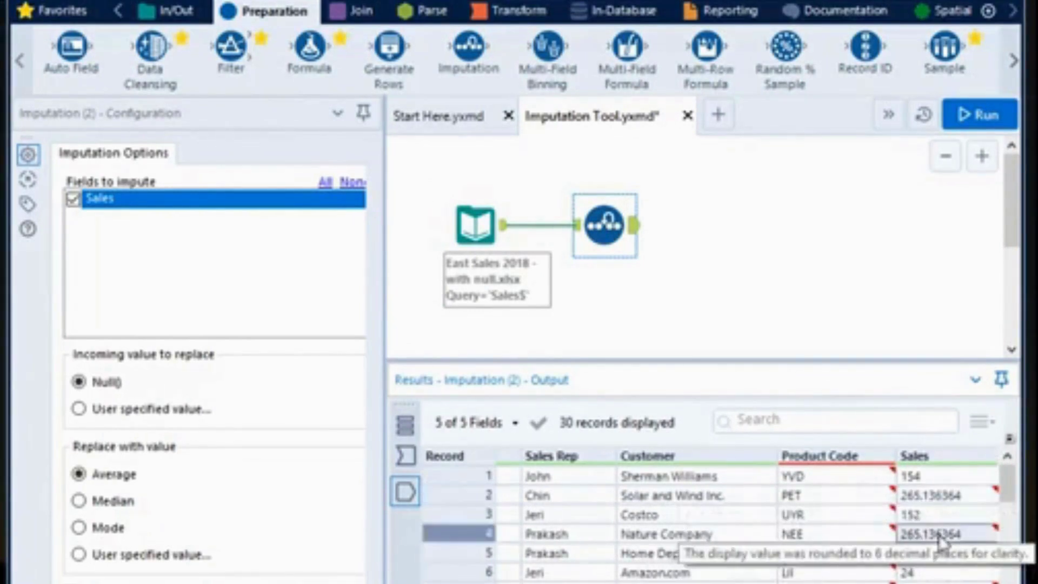
pyautogui.click(944, 499)
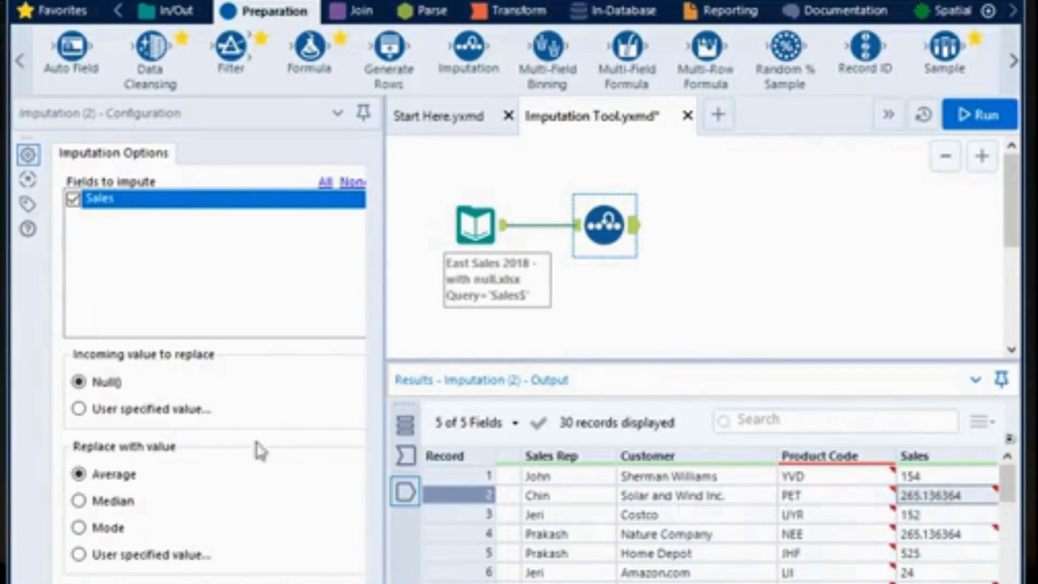
# Change the replacement value to Median, run the workflow, and compare the Sales column in the Imputation input and output.
pyautogui.click(80, 502)
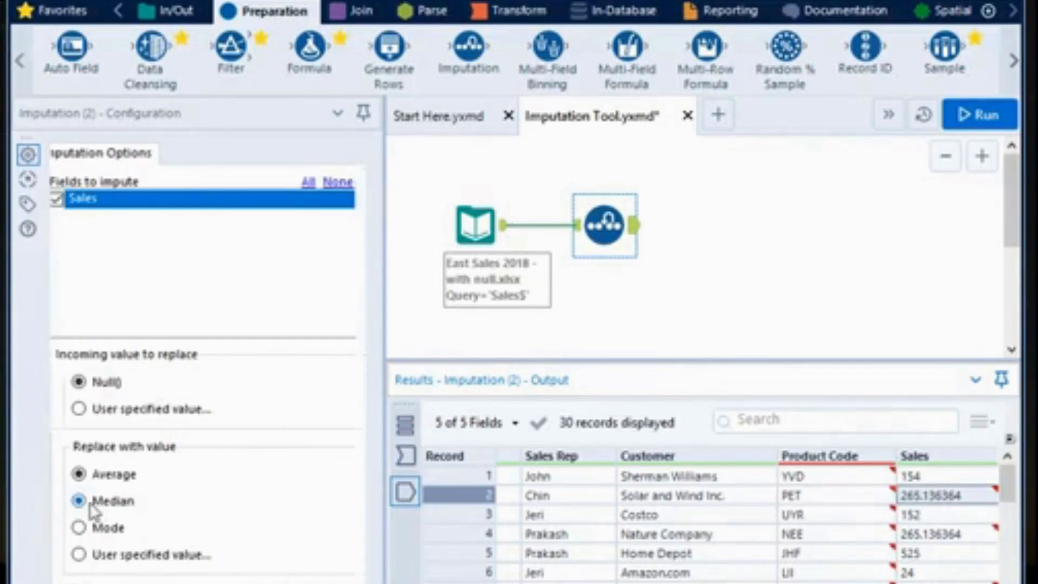
pyautogui.click(999, 116)
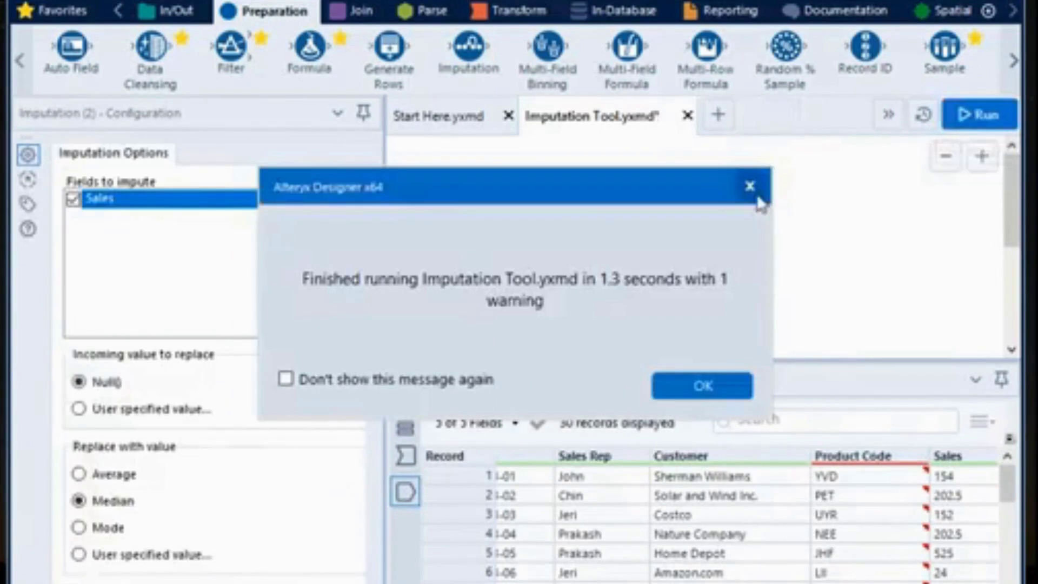
pyautogui.click(756, 196)
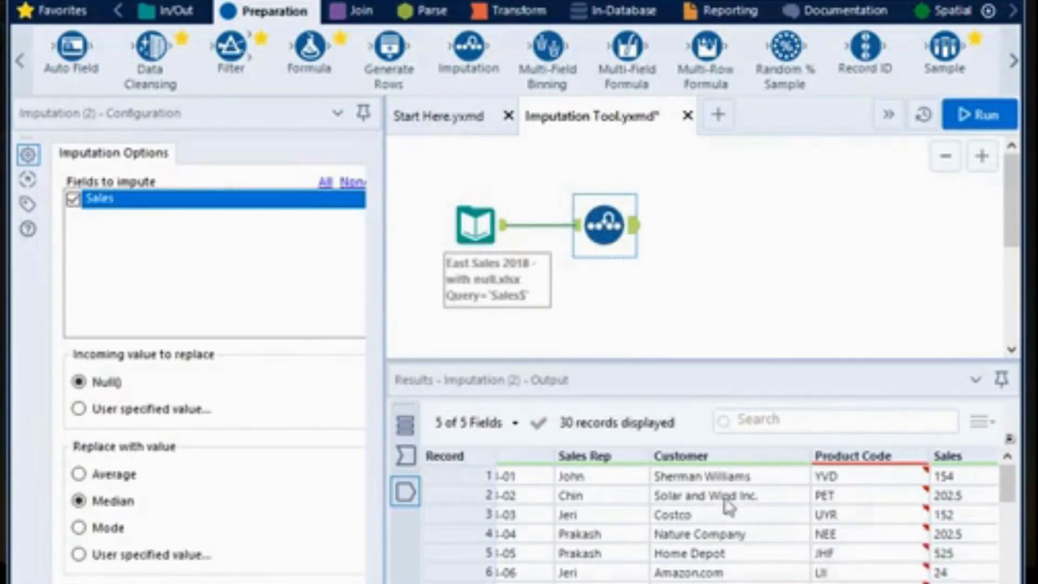
pyautogui.click(576, 225)
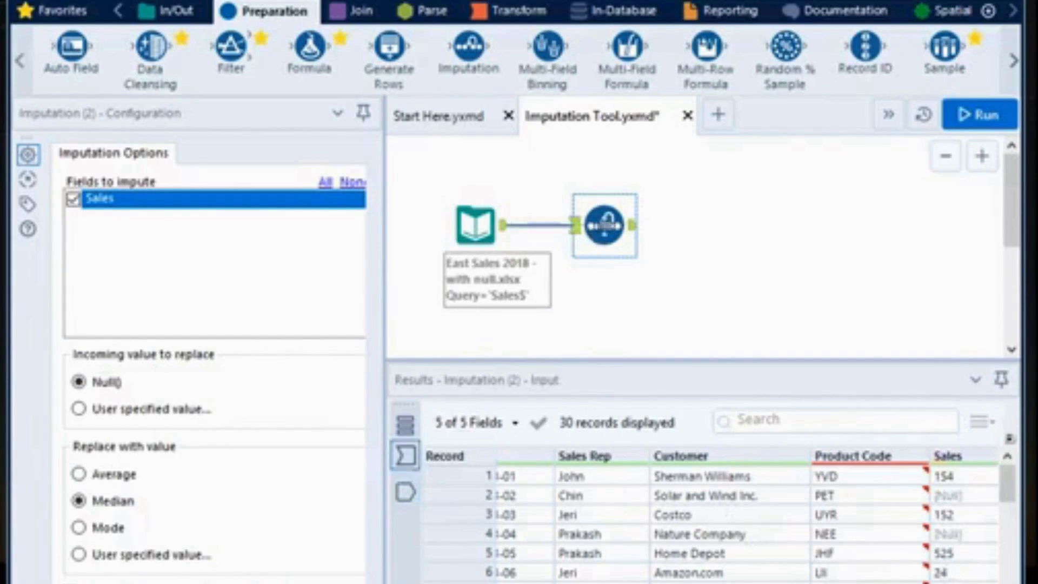
pyautogui.click(633, 226)
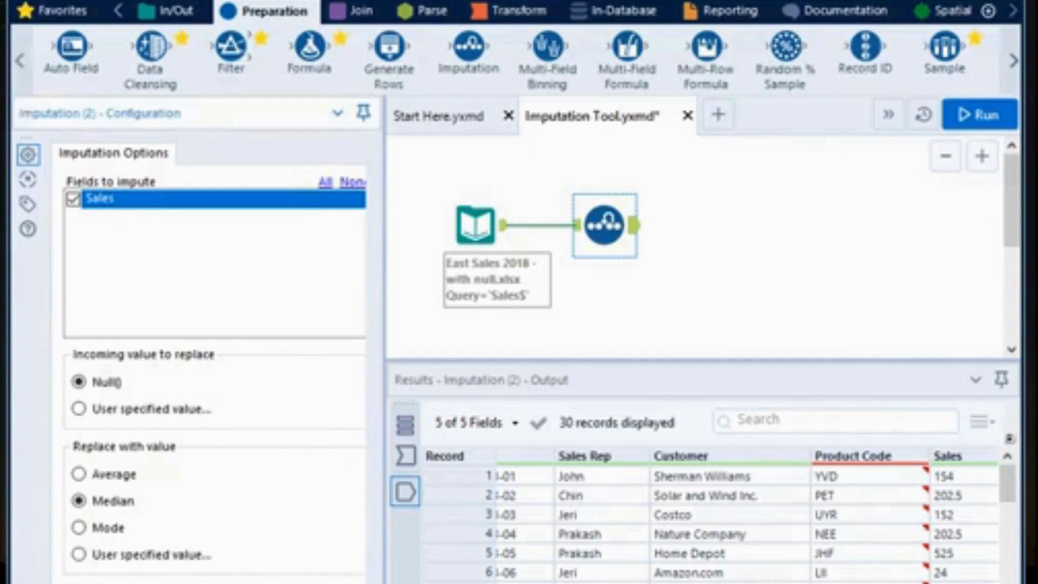
# Enable Include imputed value indicator field in the Imputation options, and run the workflow.
pyautogui.moveTo(259, 583); pyautogui.dragTo(297, 583)
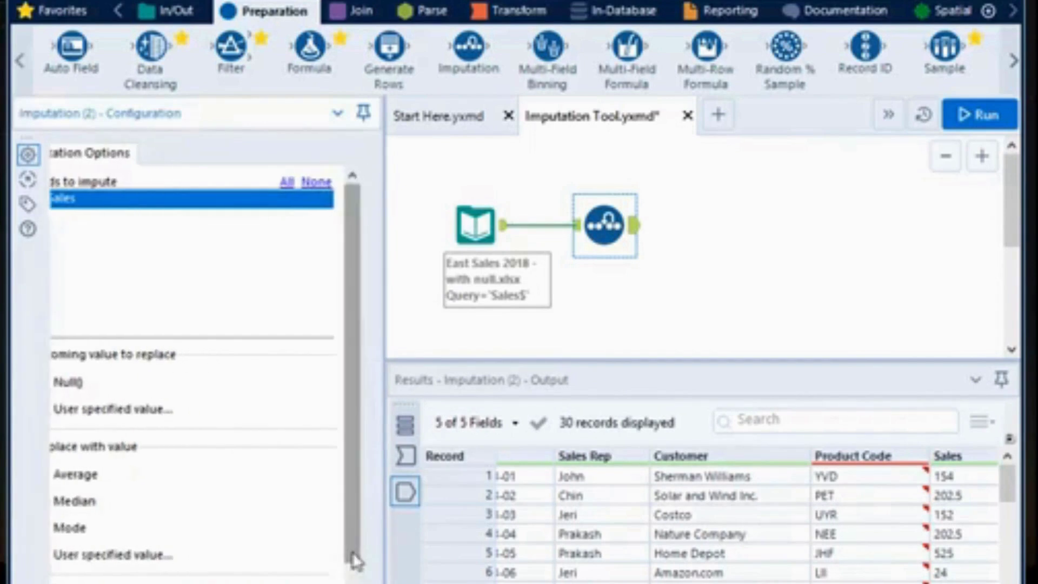
pyautogui.moveTo(354, 559); pyautogui.dragTo(260, 583)
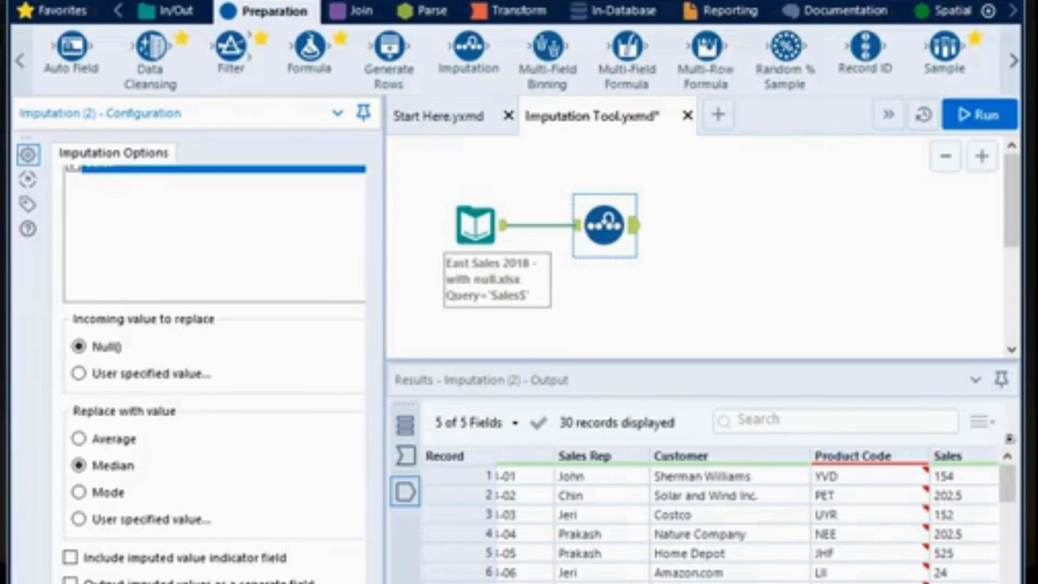
pyautogui.click(71, 560)
pyautogui.click(959, 107)
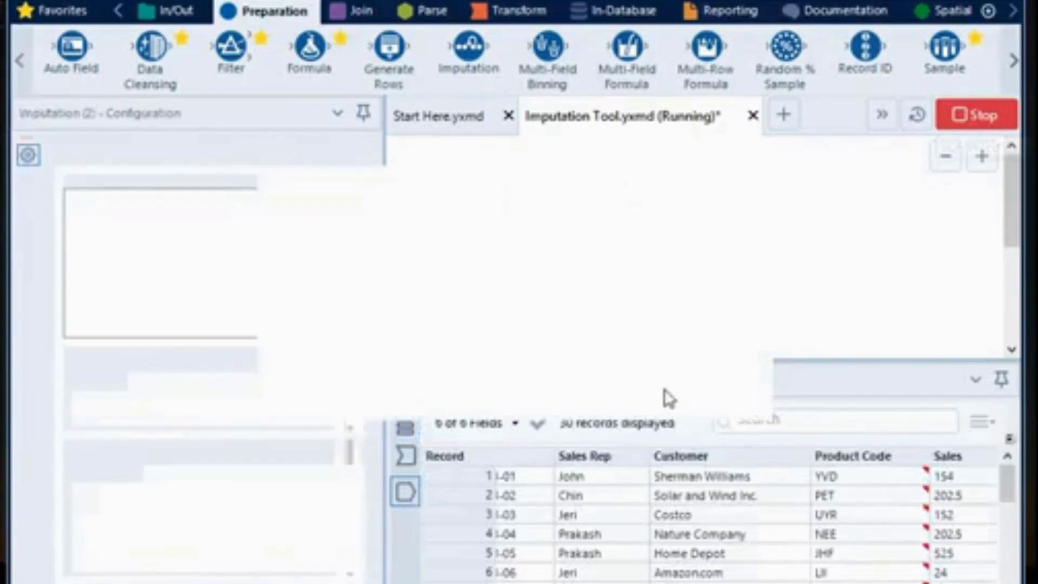
pyautogui.click(680, 382)
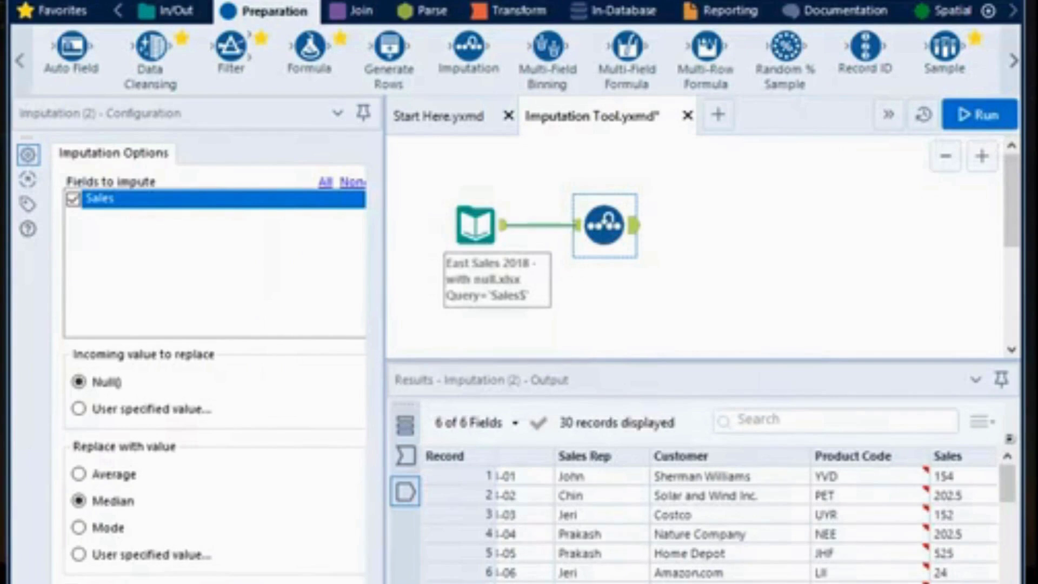
# Compare the imputed Sales values with the Sales_Indicator column in the output records.
pyautogui.moveTo(687, 583); pyautogui.dragTo(784, 583)
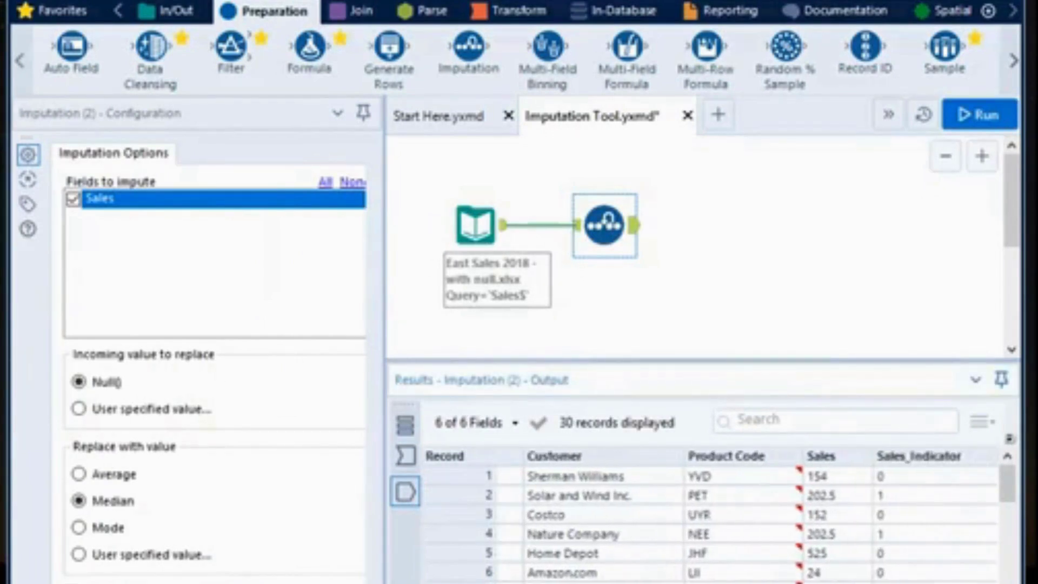
pyautogui.click(844, 496)
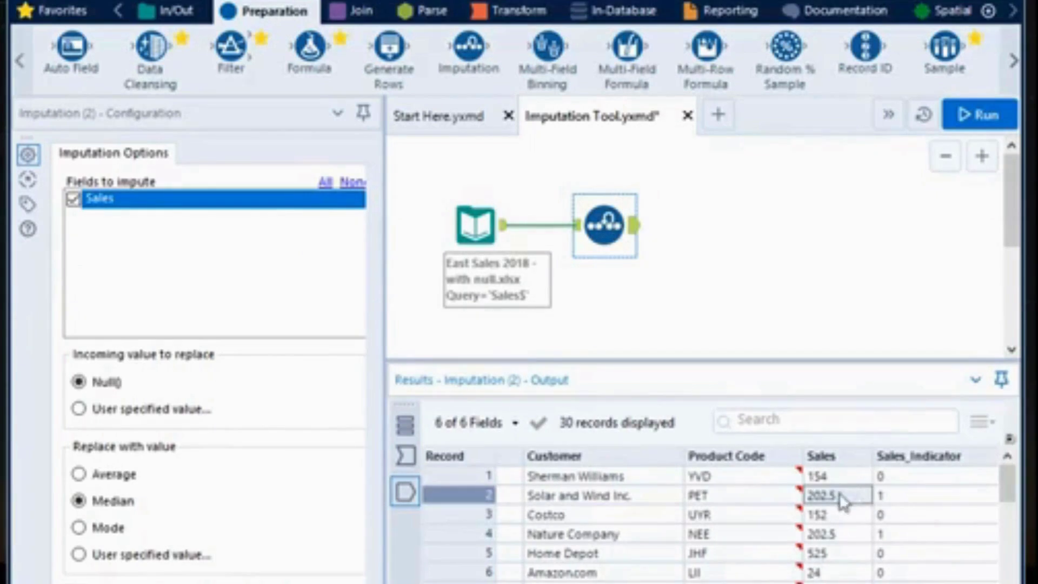
pyautogui.click(842, 534)
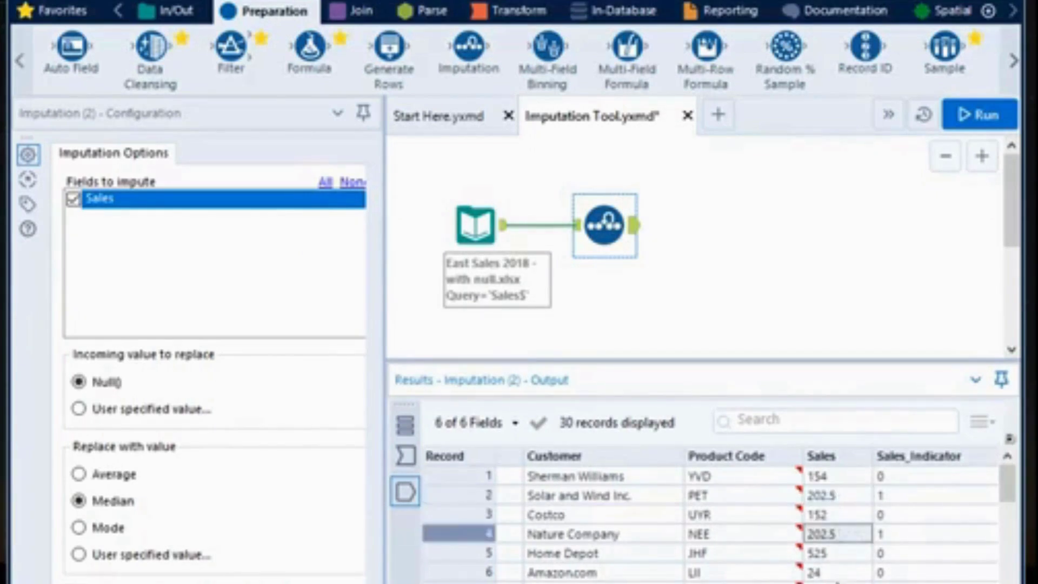
pyautogui.click(840, 583)
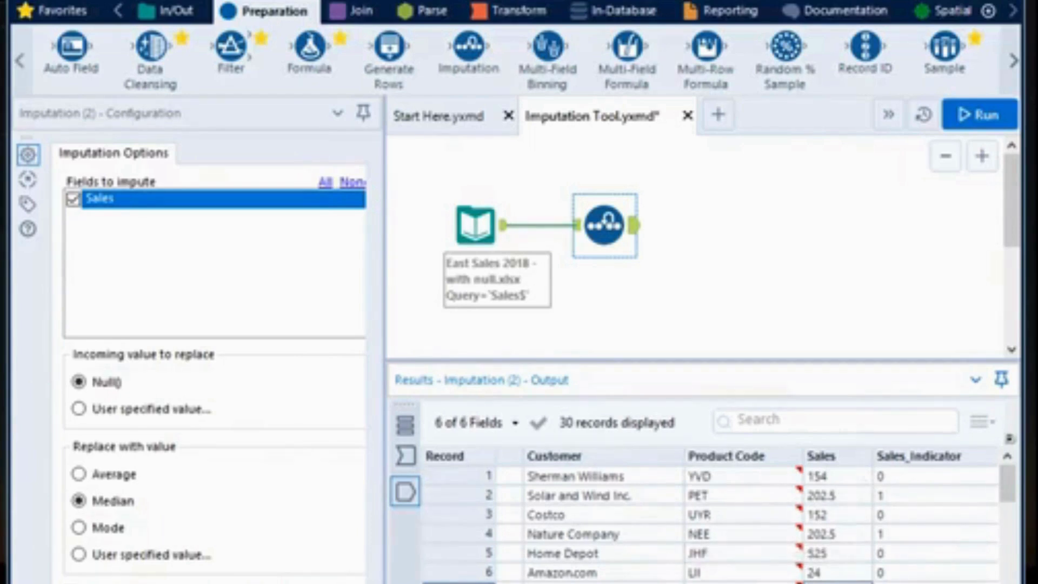
# Enable Output imputed values as a separate field in the Imputation options, and run the workflow.
pyautogui.moveTo(292, 583); pyautogui.dragTo(330, 583)
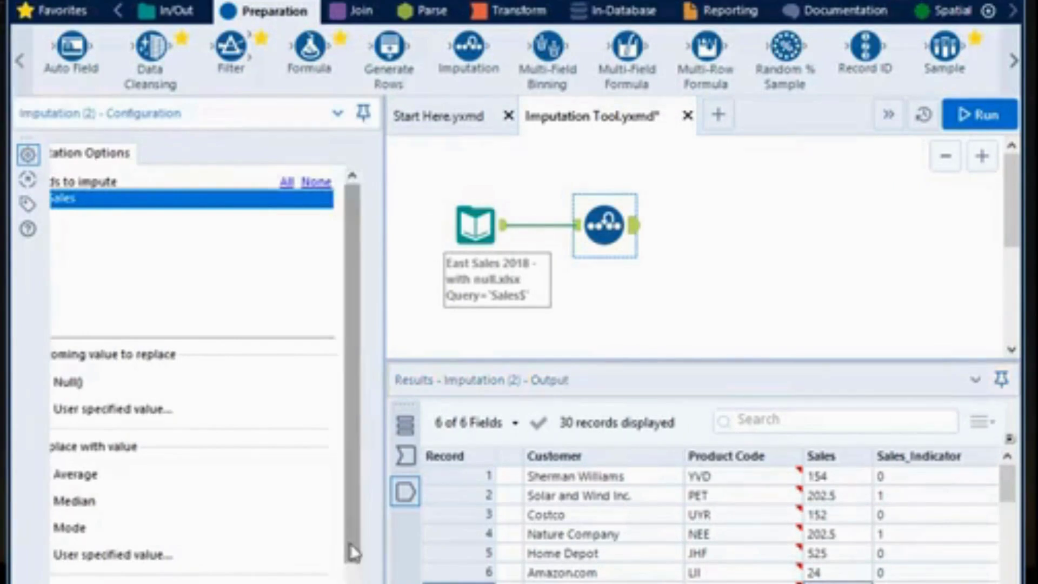
pyautogui.scroll(-1, 352, 552)
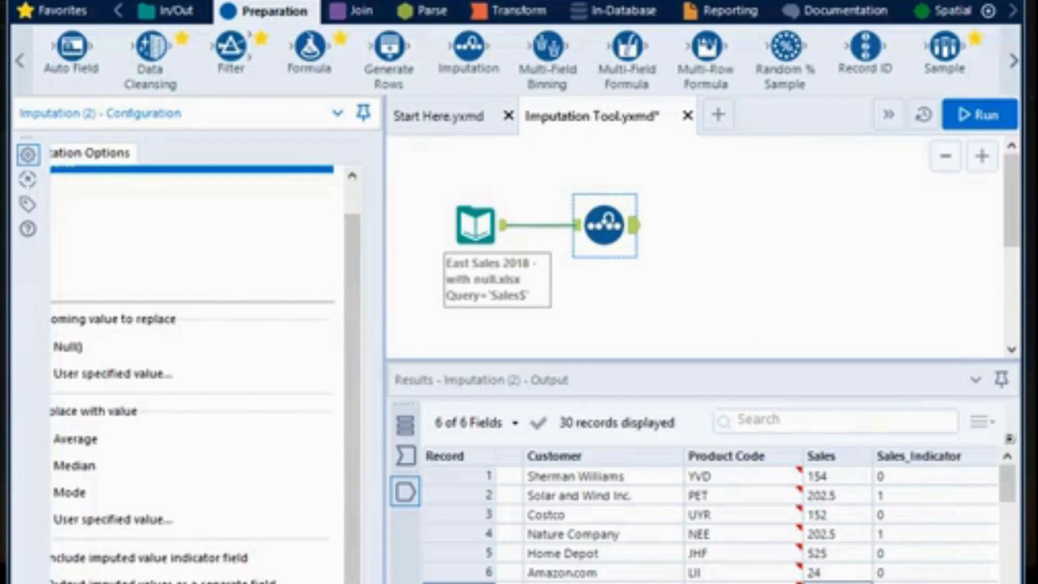
pyautogui.moveTo(329, 583); pyautogui.dragTo(291, 582)
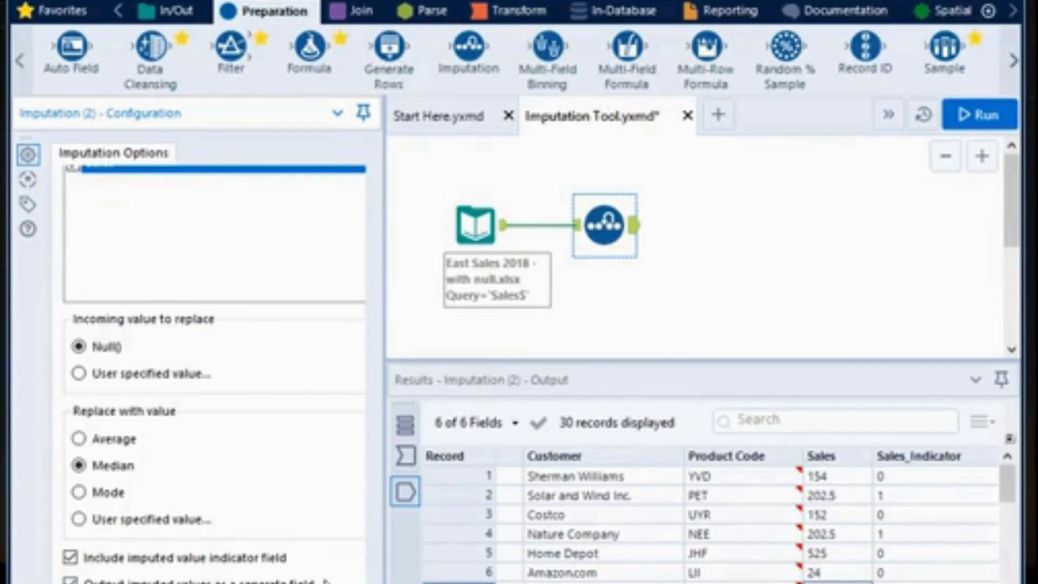
pyautogui.click(961, 122)
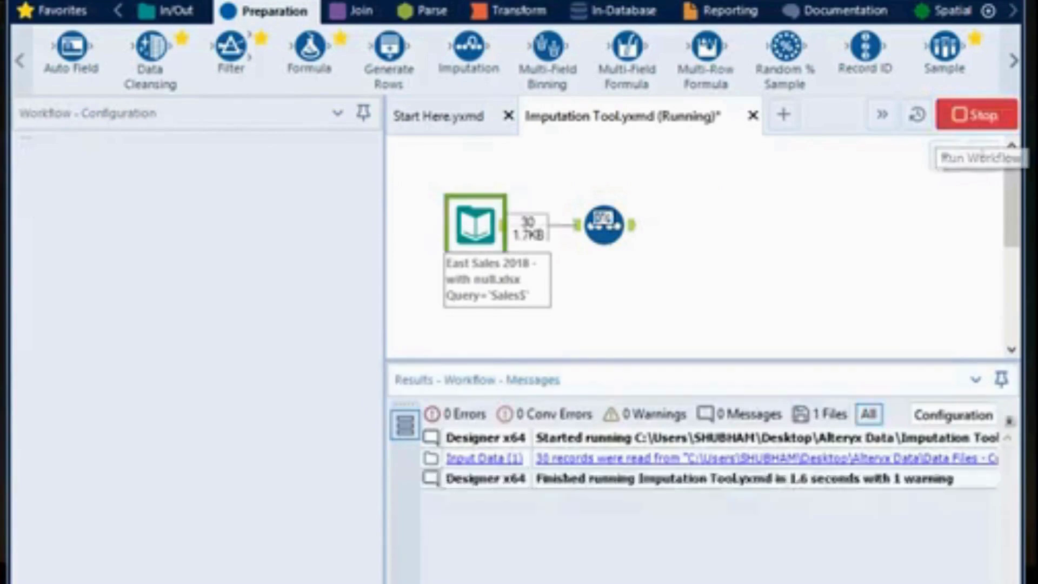
pyautogui.click(604, 225)
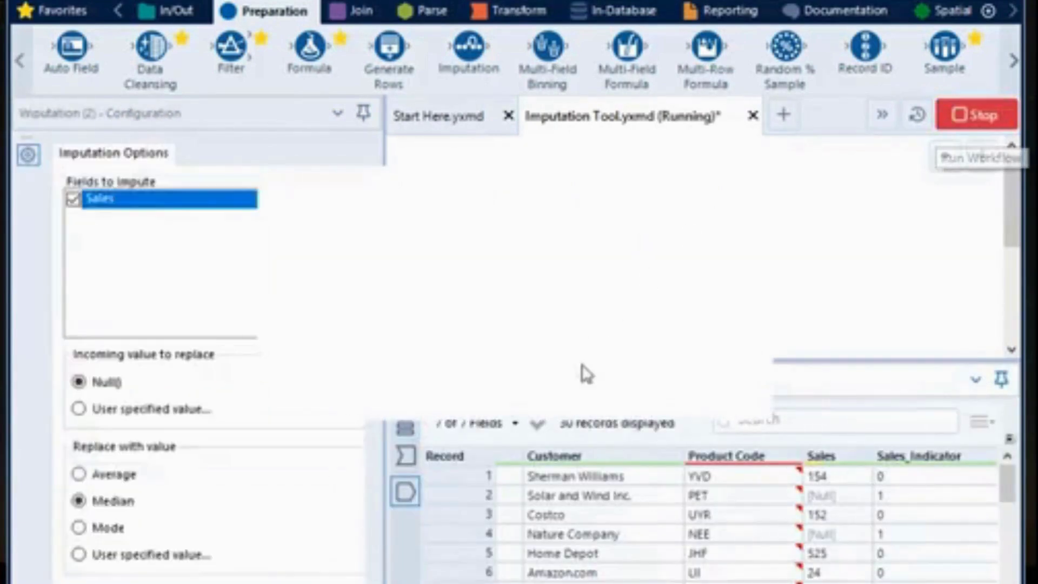
pyautogui.click(666, 387)
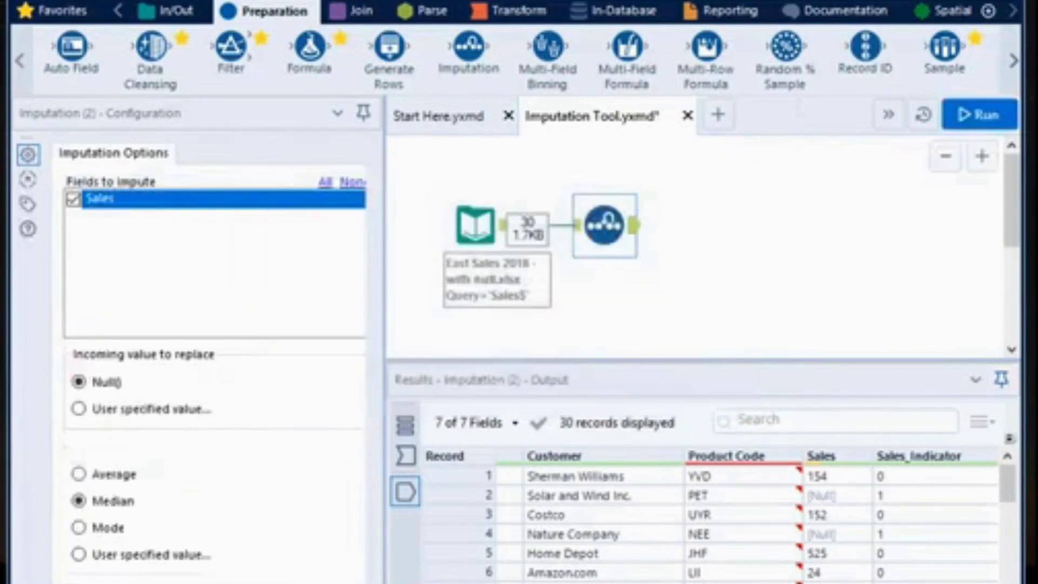
# Compare Sales, Sales_Indicator and Sales_ImputedValue for the first two records of the Imputation output.
pyautogui.moveTo(703, 582); pyautogui.dragTo(811, 583)
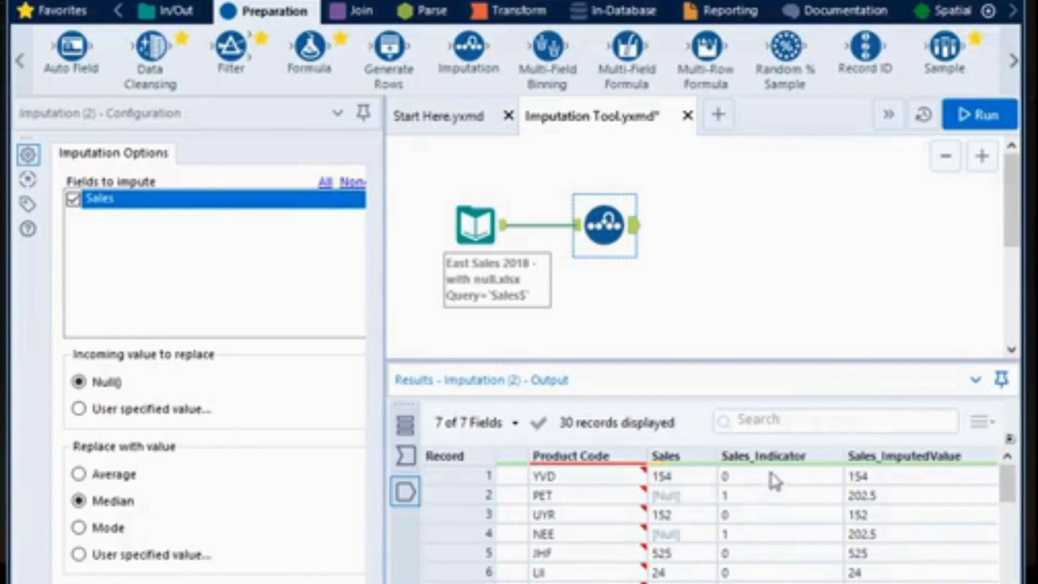
pyautogui.click(750, 498)
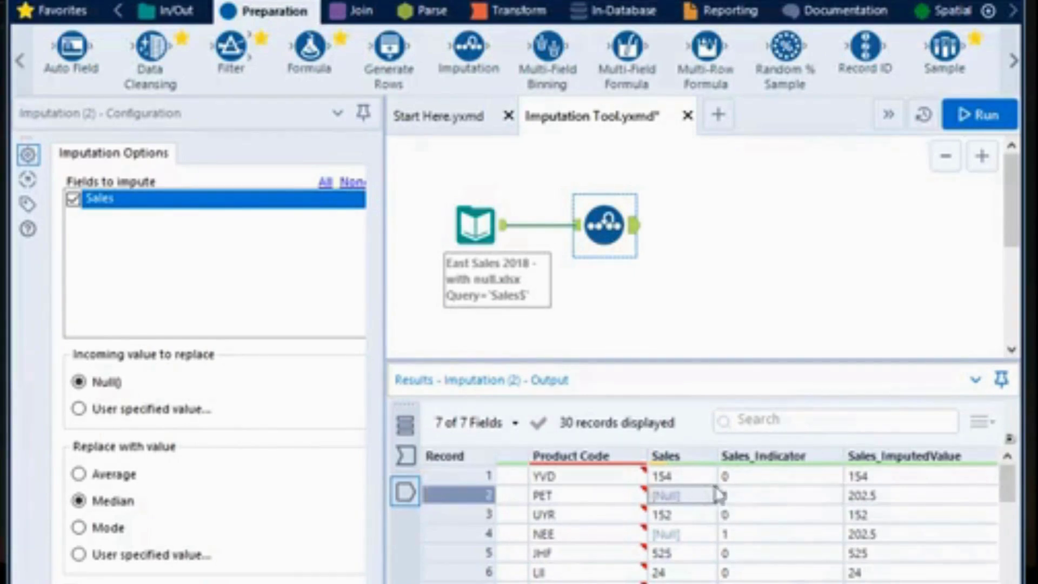
pyautogui.click(744, 481)
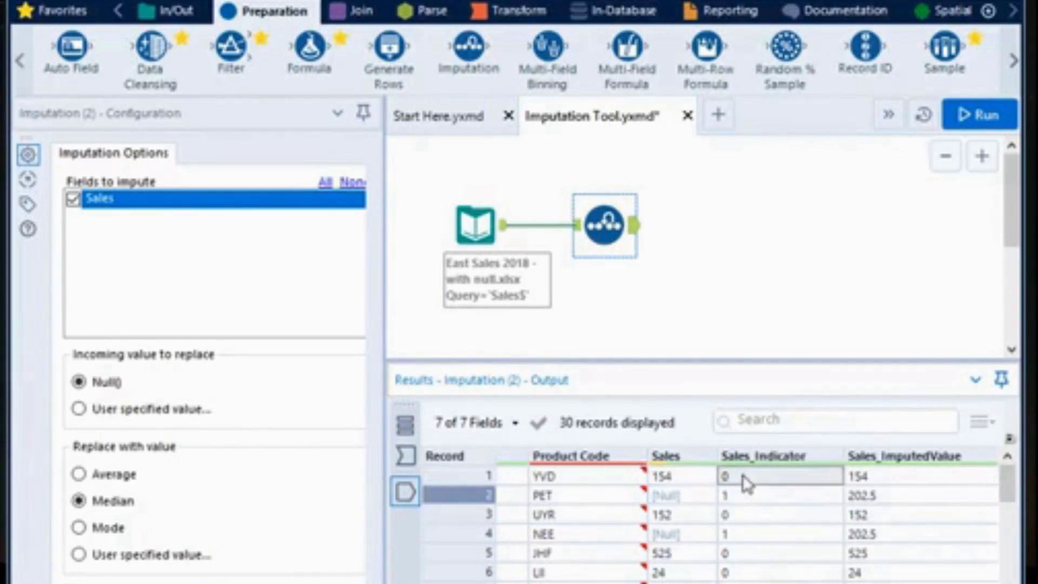
pyautogui.click(708, 478)
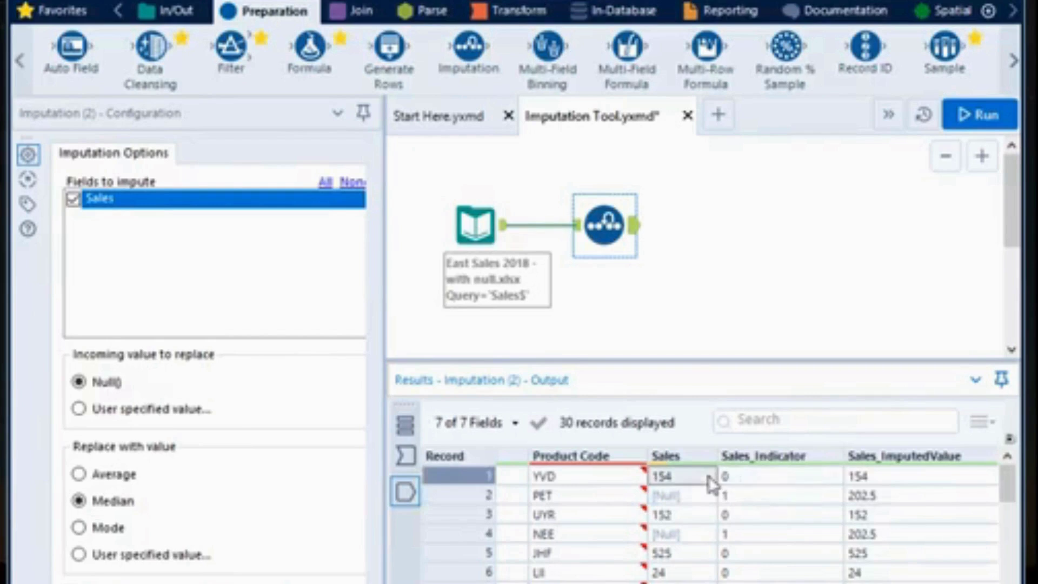
pyautogui.click(937, 474)
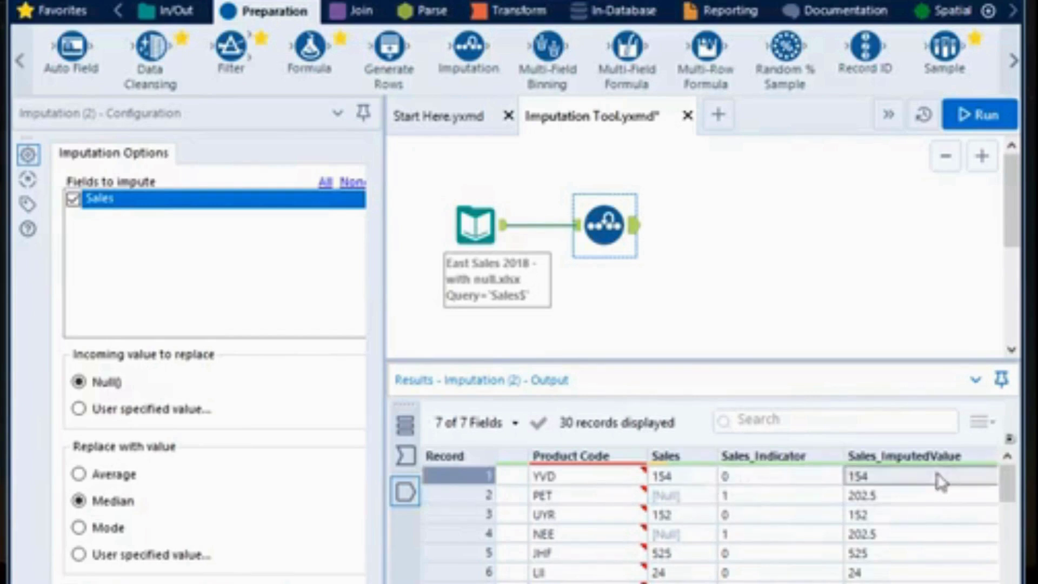
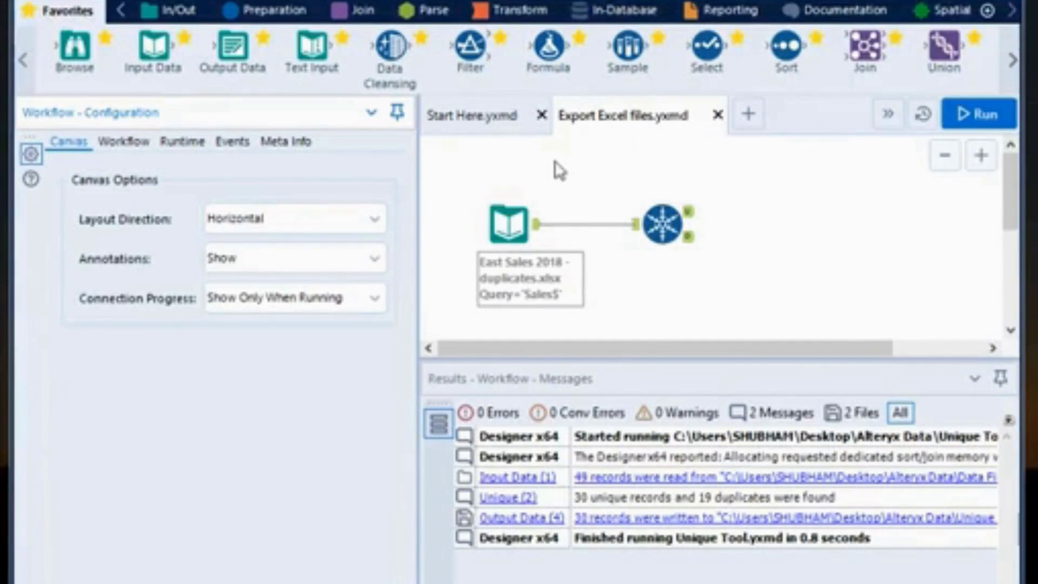
# Examine the fields and records coming from the East Sales 2018 - duplicates.xlsx input.
pyautogui.click(513, 225)
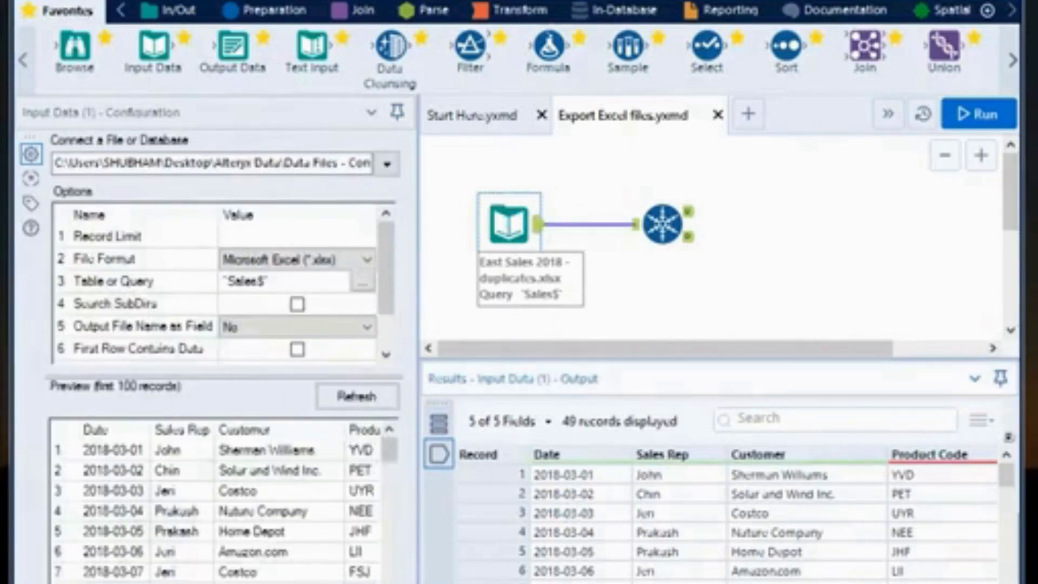
pyautogui.hscroll(1, 726, 516)
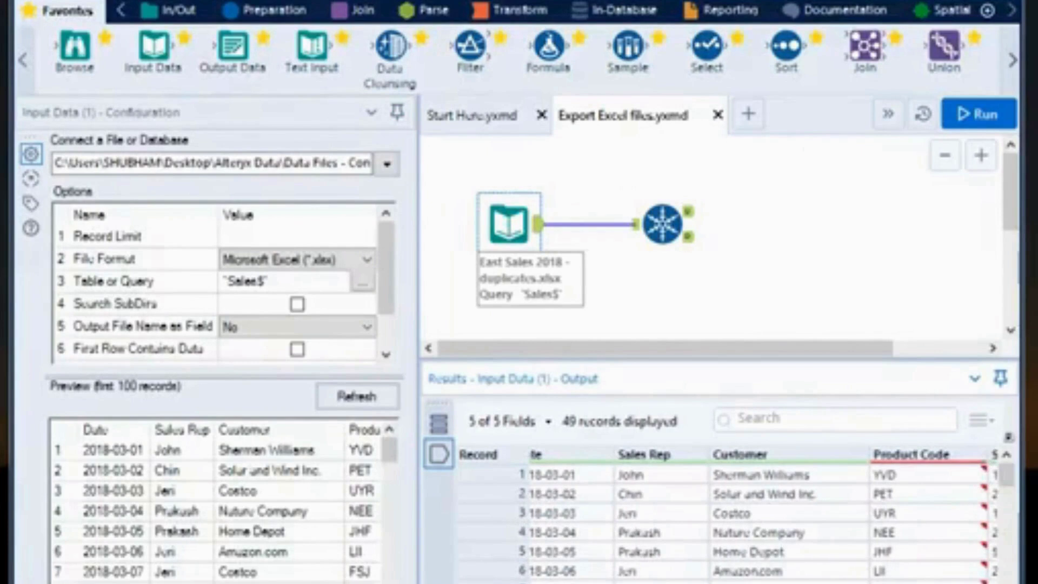
pyautogui.hscroll(1, 727, 515)
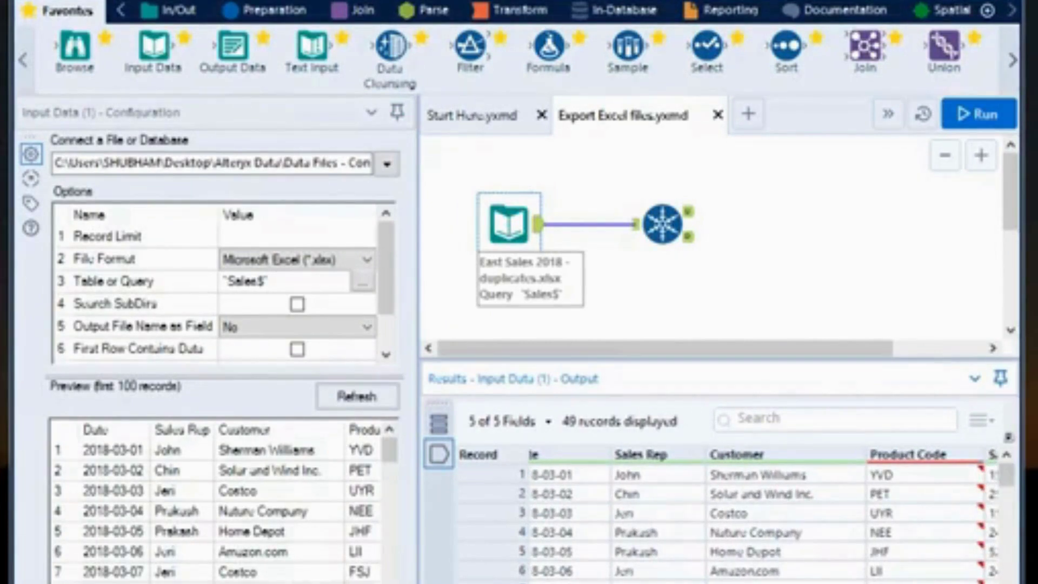
pyautogui.hscroll(1, 727, 515)
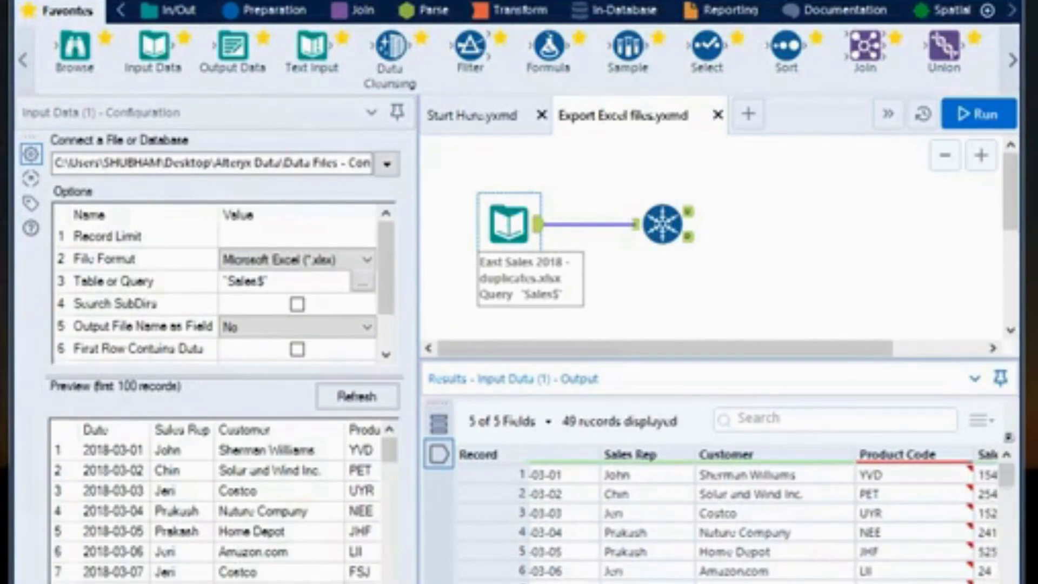
pyautogui.hscroll(2, 726, 516)
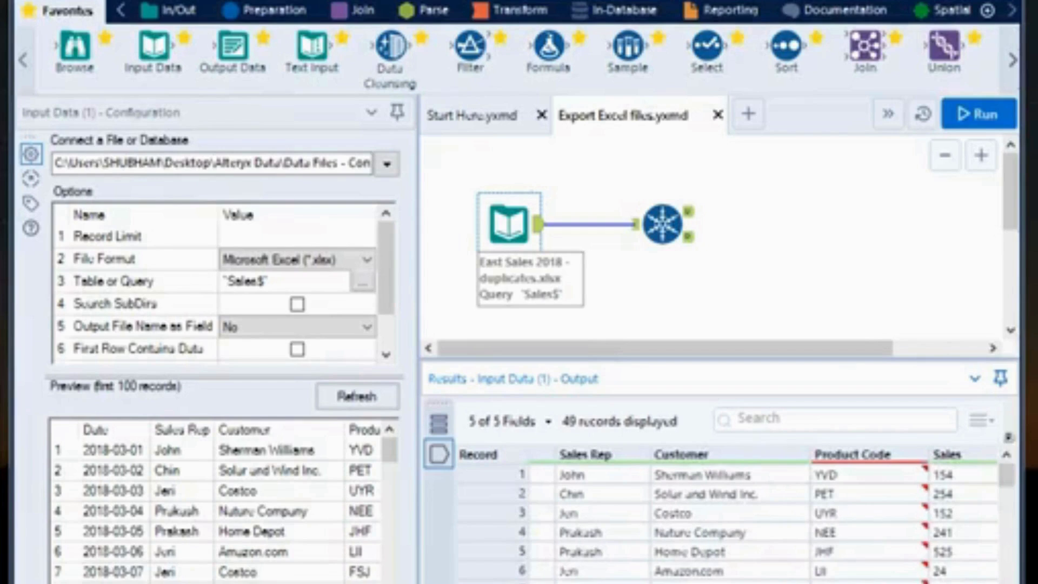
pyautogui.hscroll(-3, 726, 516)
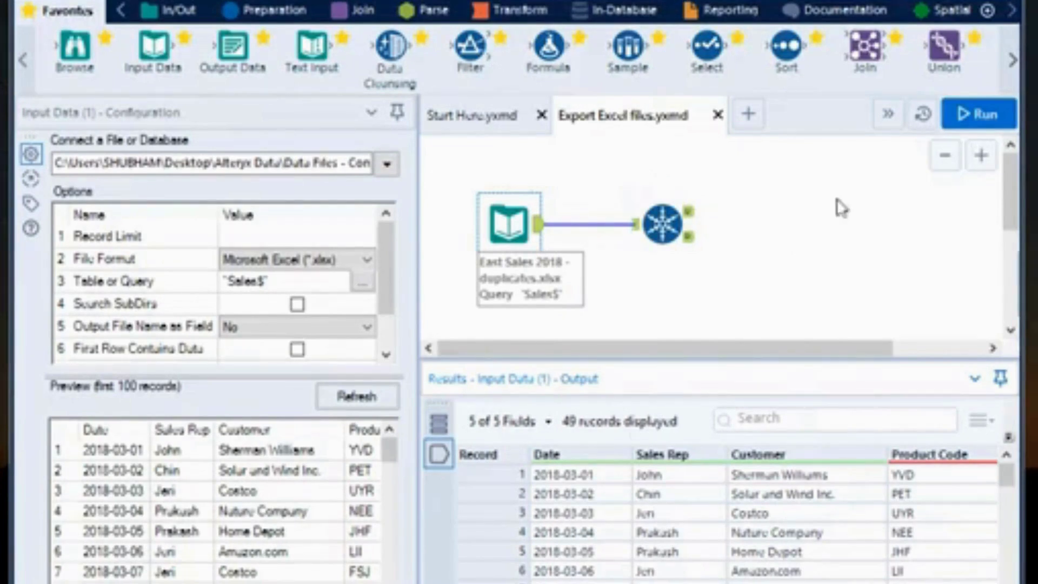
# Run the workflow and inspect both the unique and the duplicate outputs of the Unique tool.
pyautogui.click(957, 125)
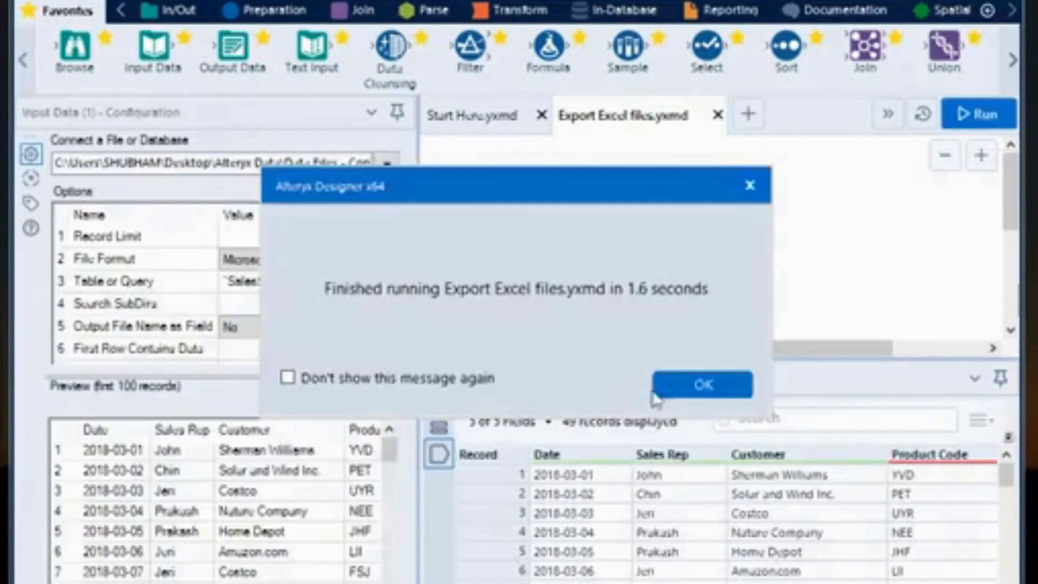
pyautogui.click(660, 388)
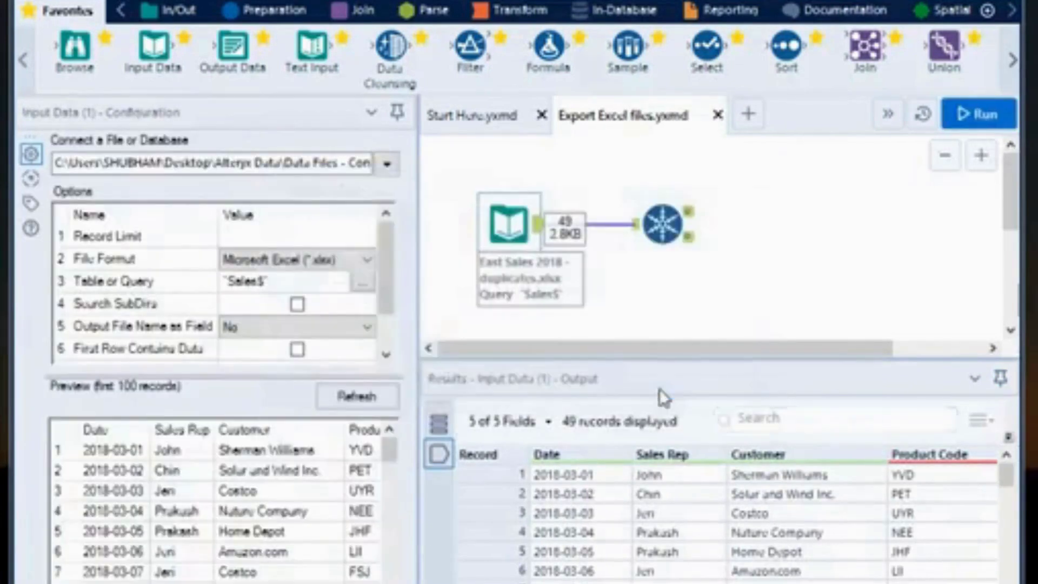
pyautogui.click(691, 226)
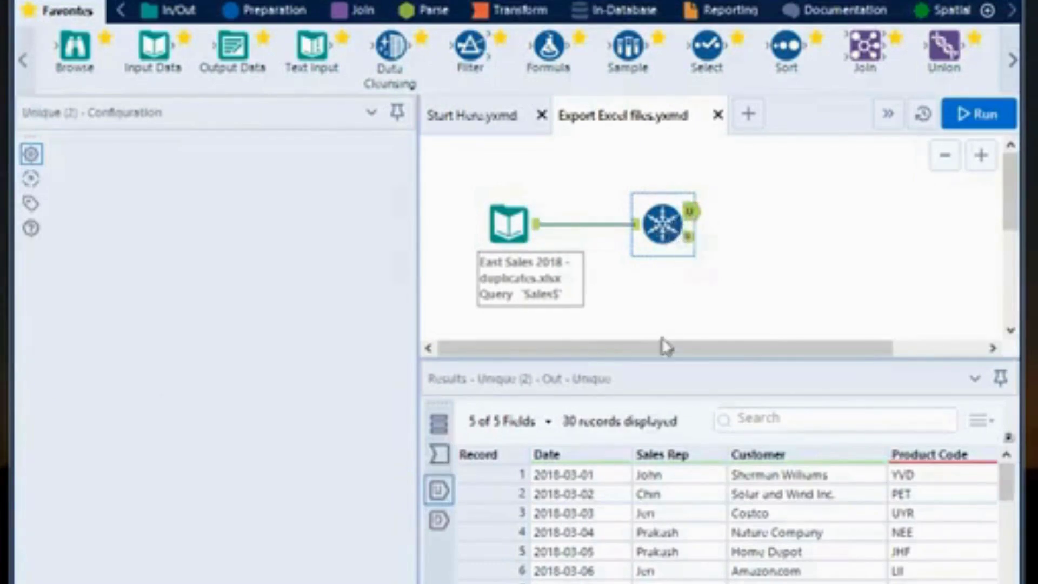
pyautogui.click(690, 238)
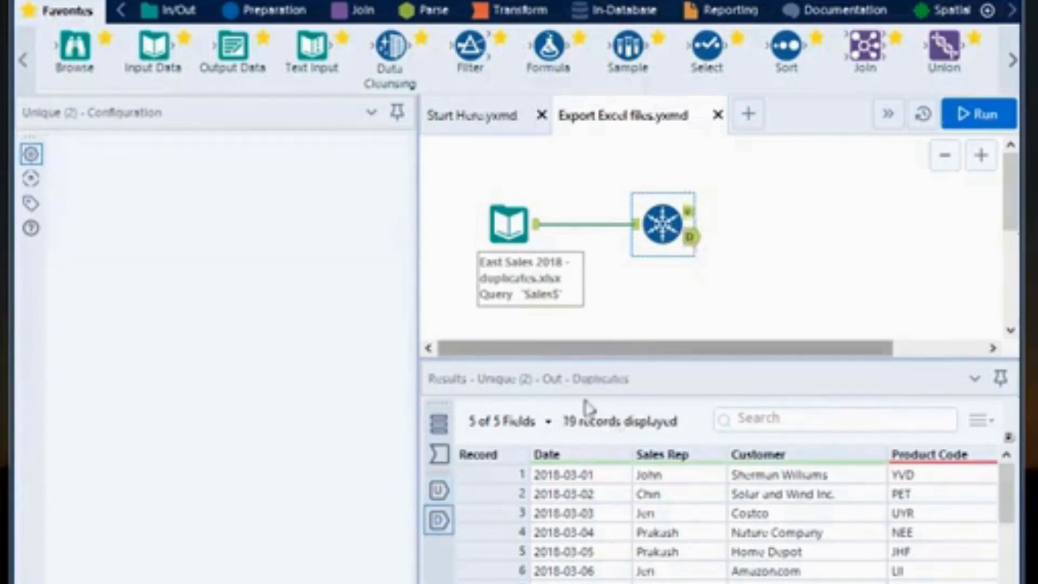
pyautogui.click(689, 212)
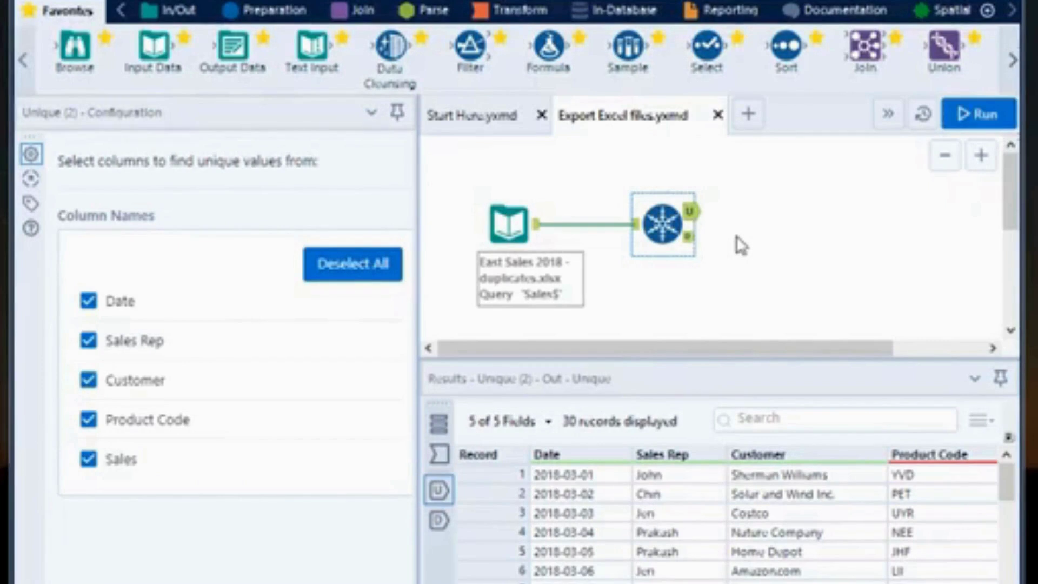
# Add two Output Data tools, one connected to the Unique tool's unique output and one to its duplicates output.
pyautogui.click(180, 11)
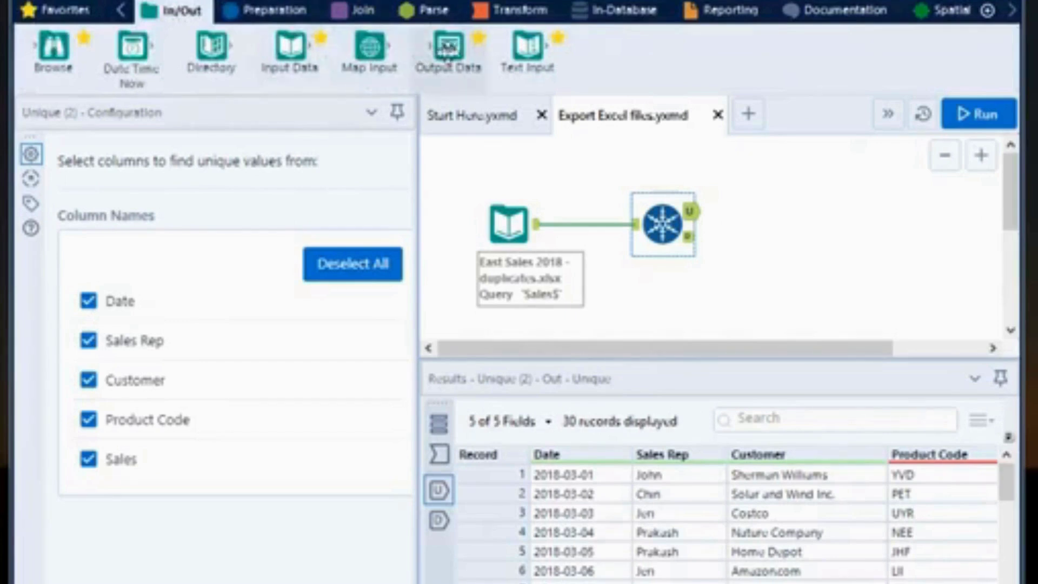
pyautogui.moveTo(448, 48); pyautogui.dragTo(774, 175)
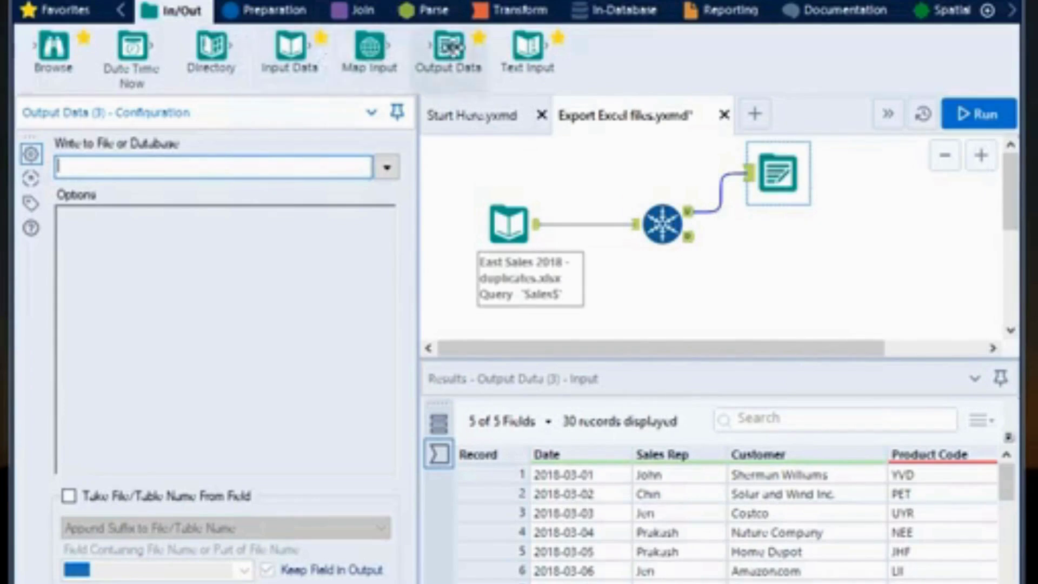
pyautogui.moveTo(441, 35); pyautogui.dragTo(781, 253)
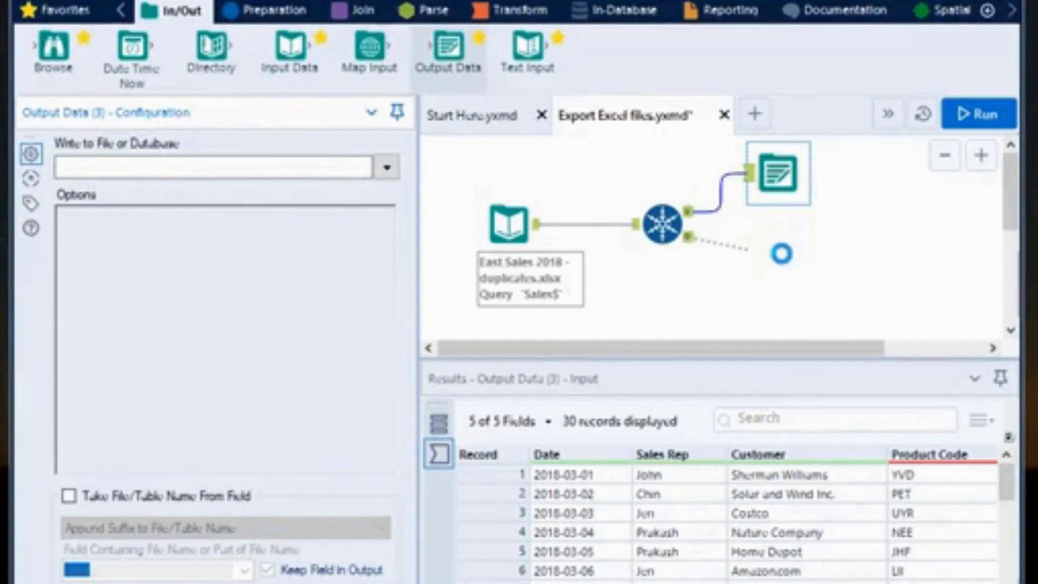
pyautogui.moveTo(781, 254); pyautogui.dragTo(783, 261)
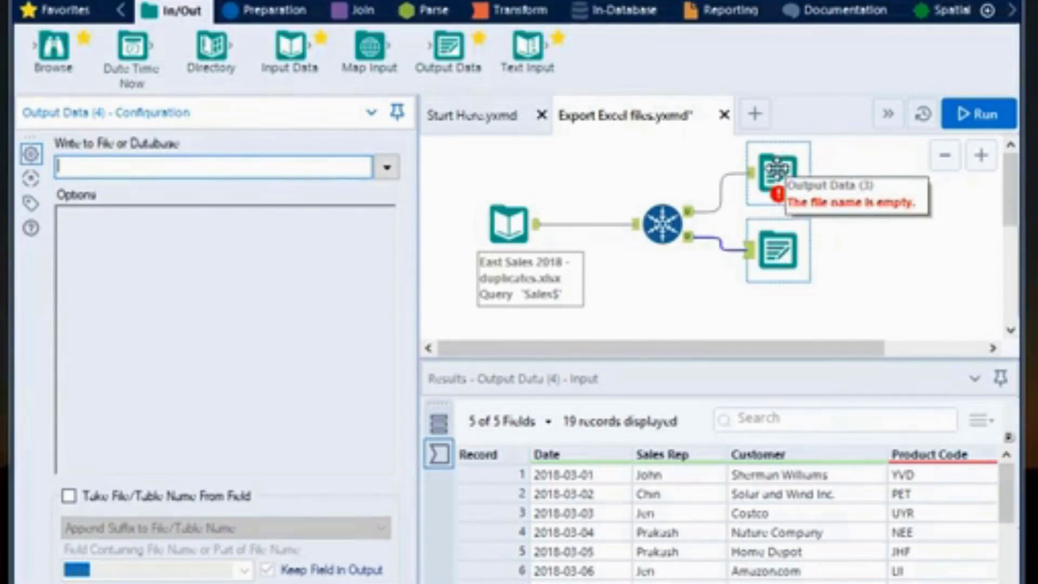
# Start choosing a target file for the unique-records Output Data tool and browse to the Unique Records folder.
pyautogui.click(777, 168)
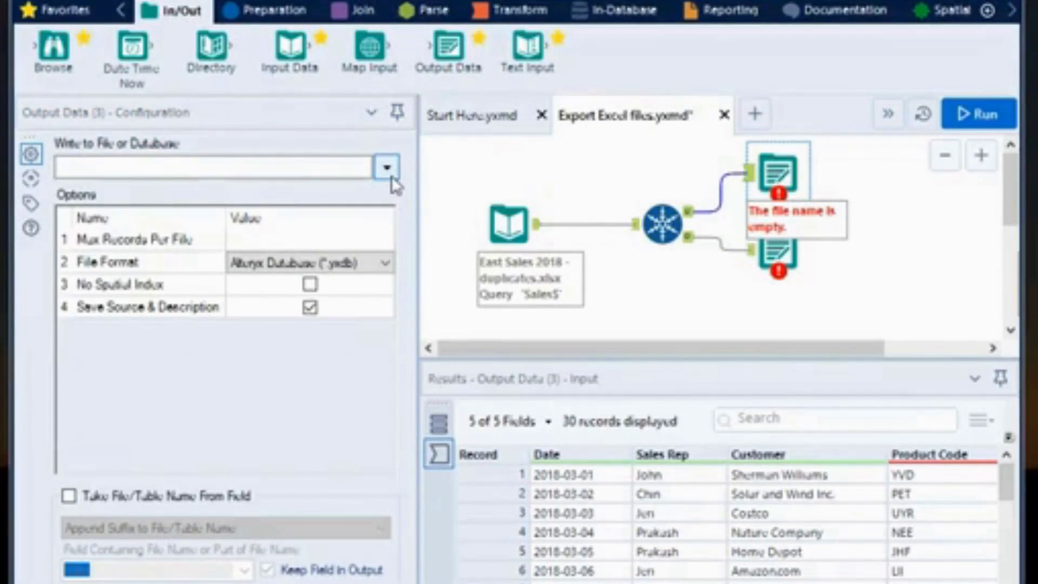
pyautogui.click(392, 177)
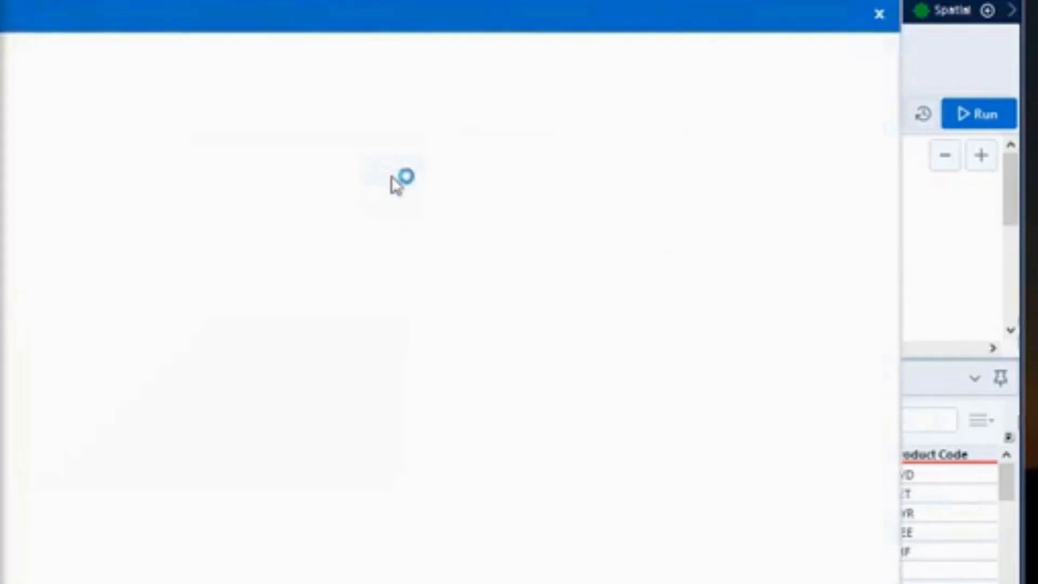
pyautogui.moveTo(357, 9); pyautogui.dragTo(621, 12)
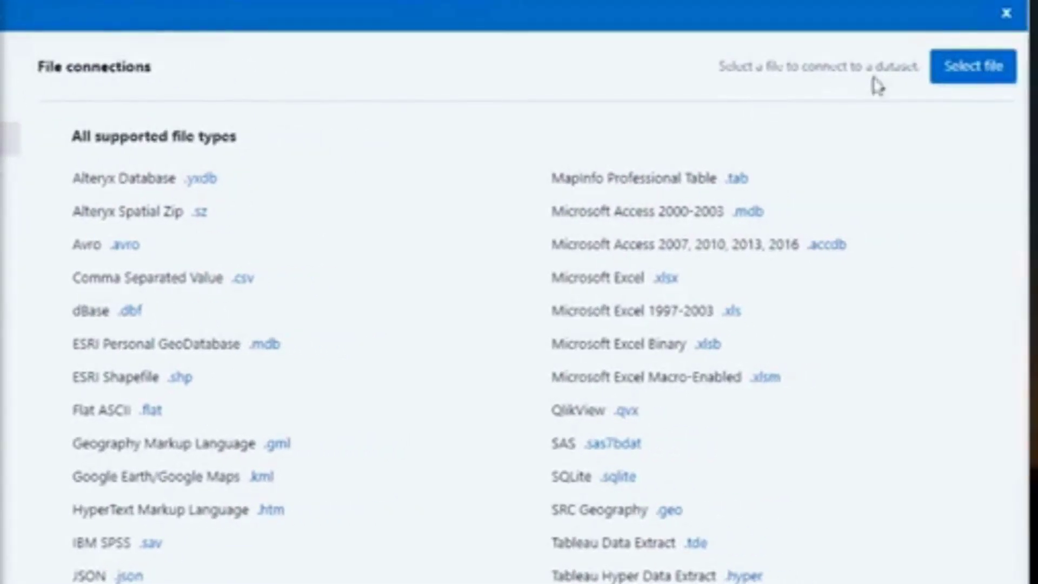
pyautogui.click(957, 68)
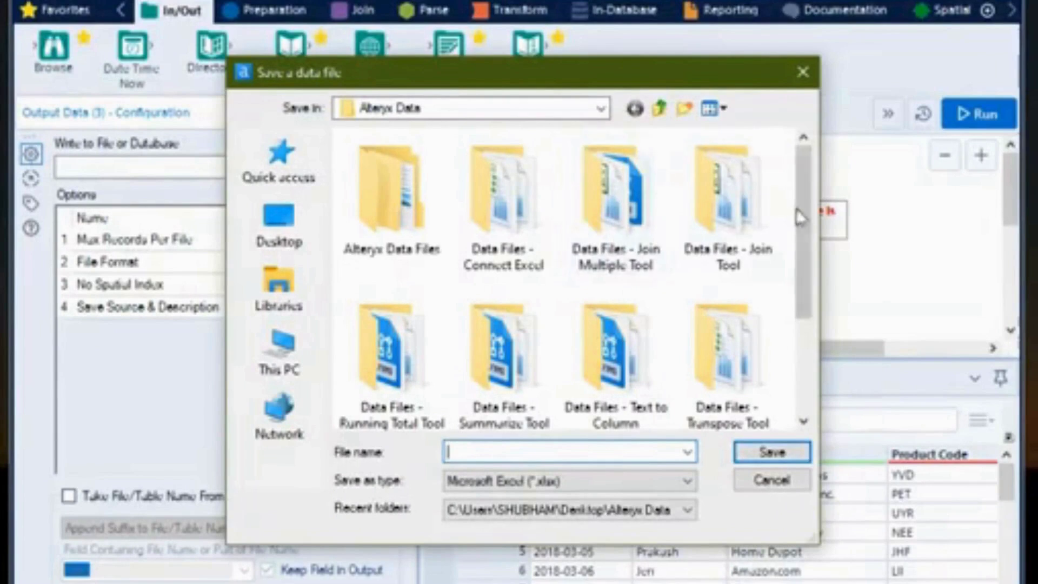
pyautogui.moveTo(799, 211); pyautogui.dragTo(811, 327)
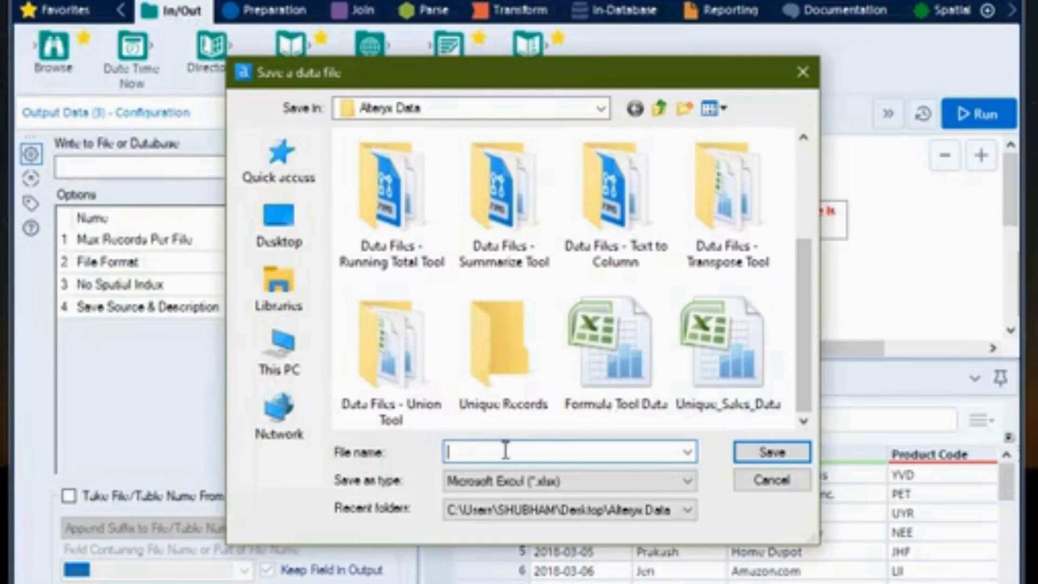
pyautogui.write('U')
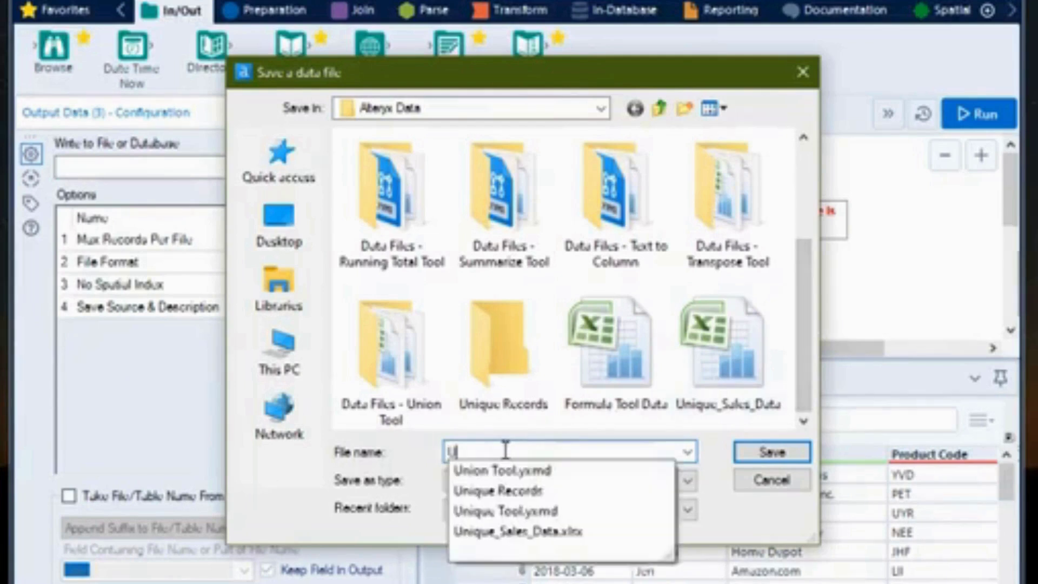
pyautogui.press('BackSpace')
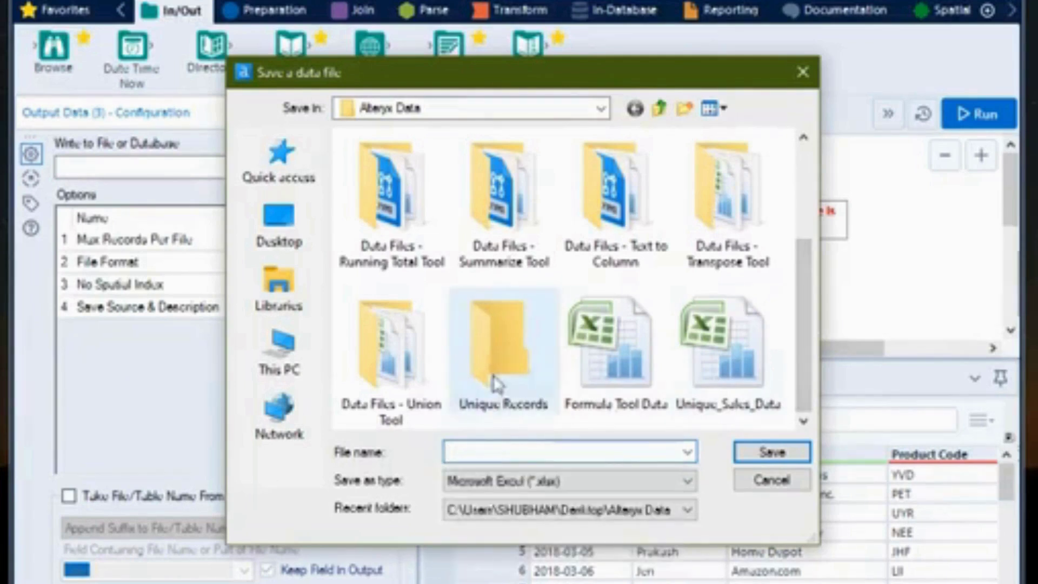
pyautogui.doubleClick(494, 352)
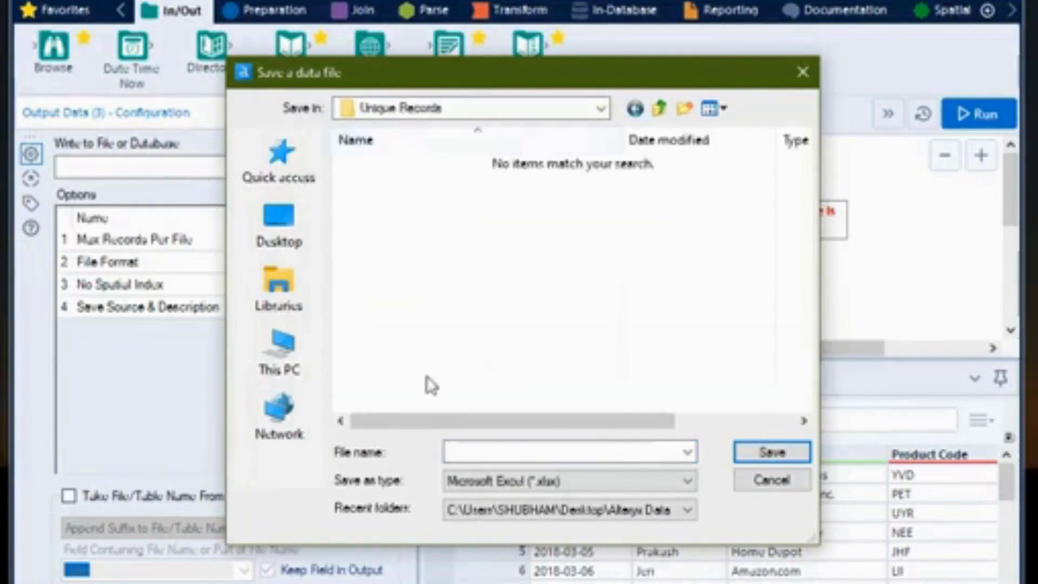
# Save the unique output as a Microsoft Excel (.xlsx) file named Unique_Sales_Data, using Sheet1 as the sheet.
pyautogui.click(453, 448)
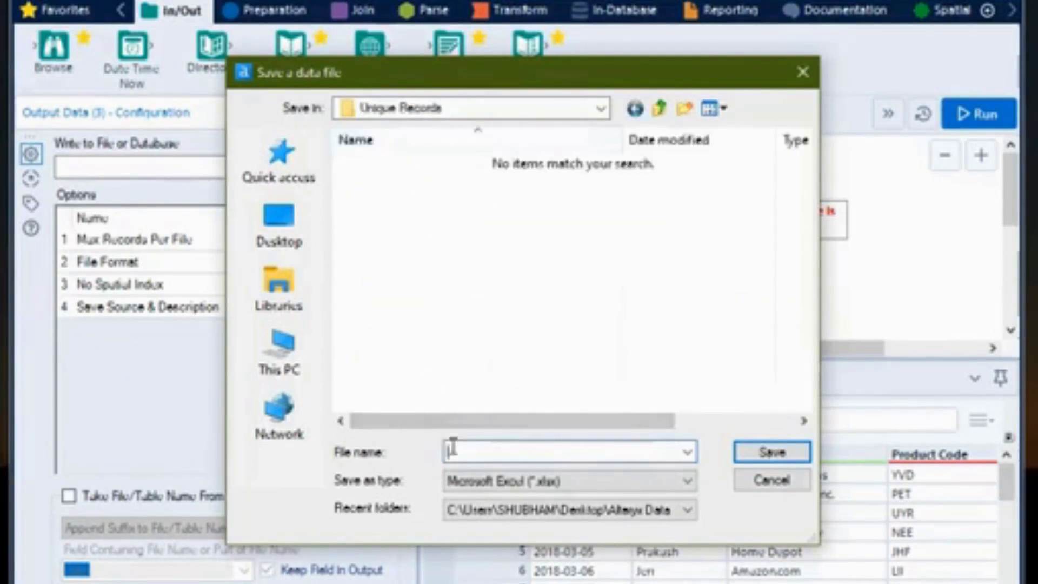
pyautogui.write('Unique_Sa')
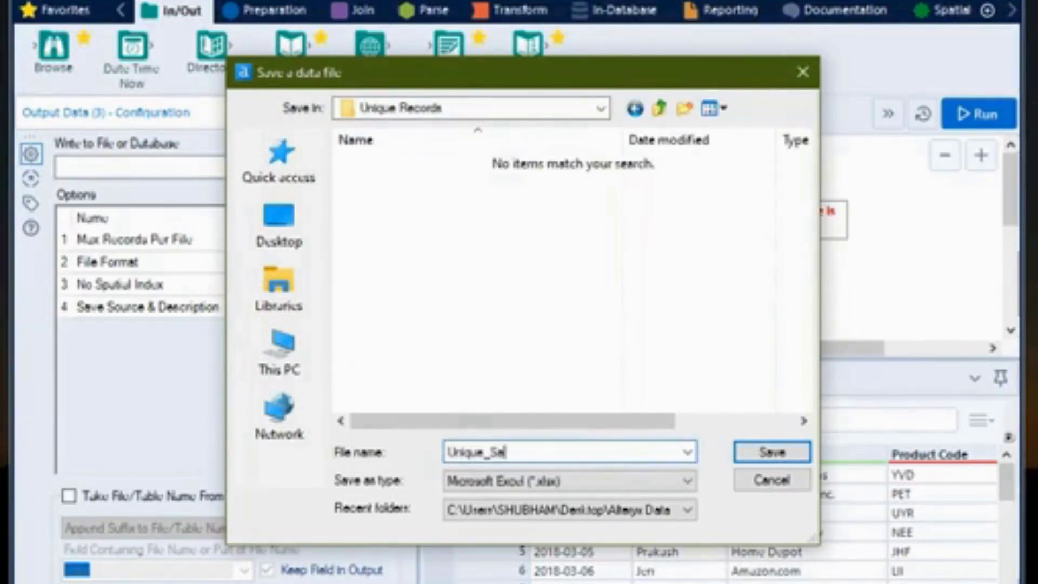
pyautogui.write('les_Data')
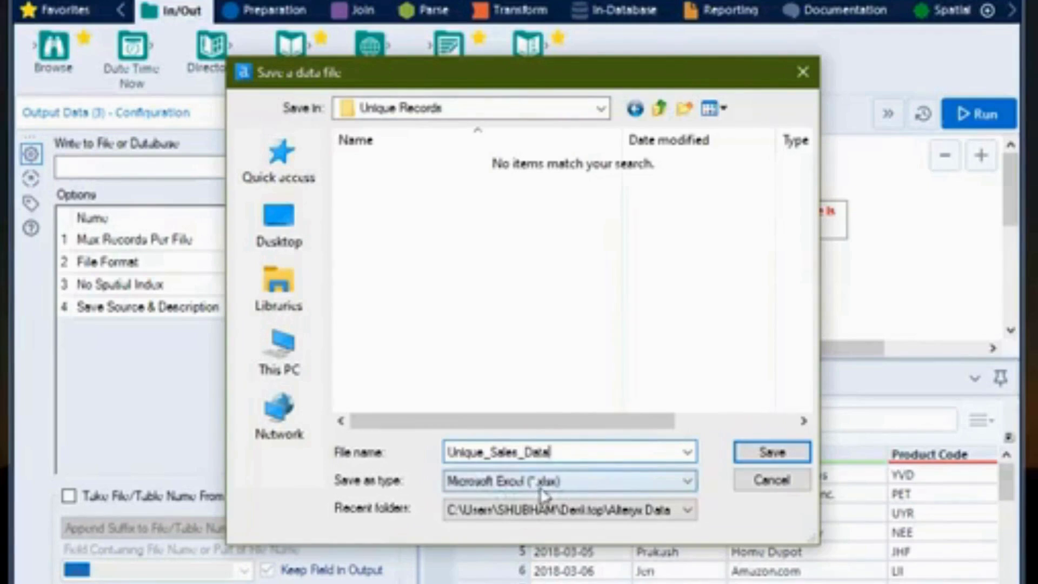
pyautogui.click(758, 460)
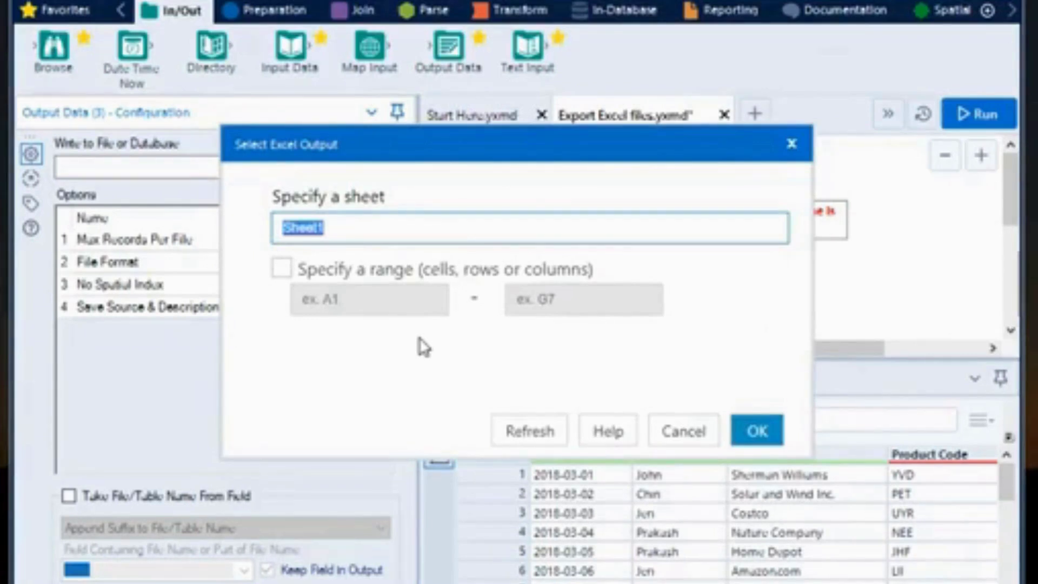
pyautogui.click(483, 227)
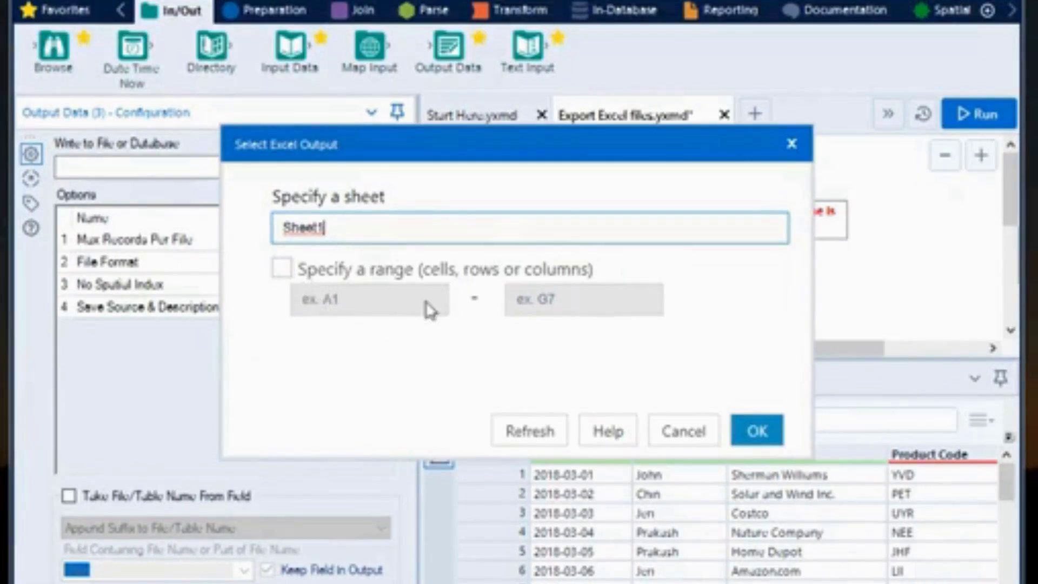
pyautogui.click(770, 435)
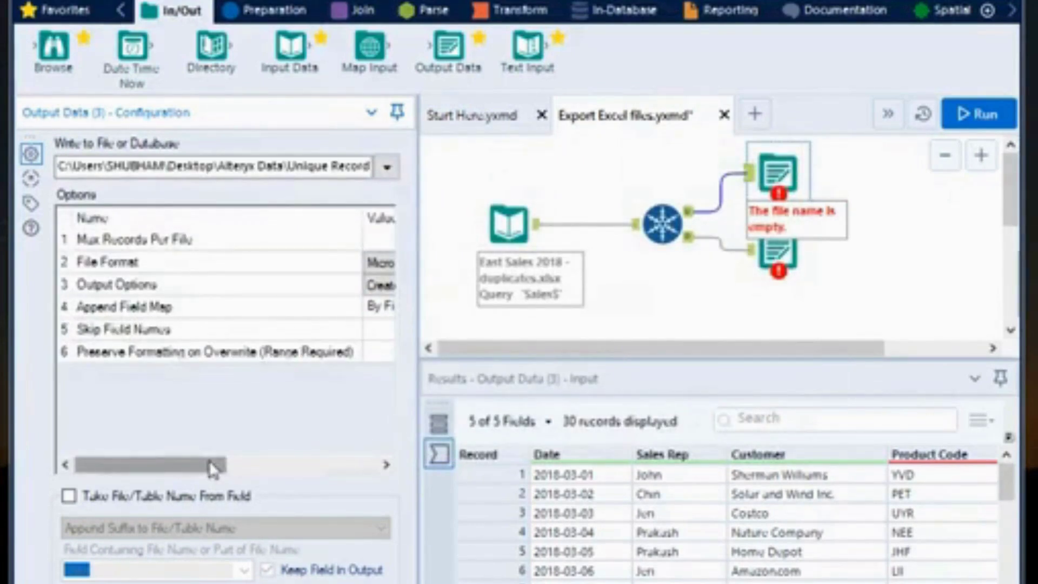
# Widen the option values and set the unique-records Output Options to Overwrite File (Remove).
pyautogui.moveTo(213, 468); pyautogui.dragTo(346, 466)
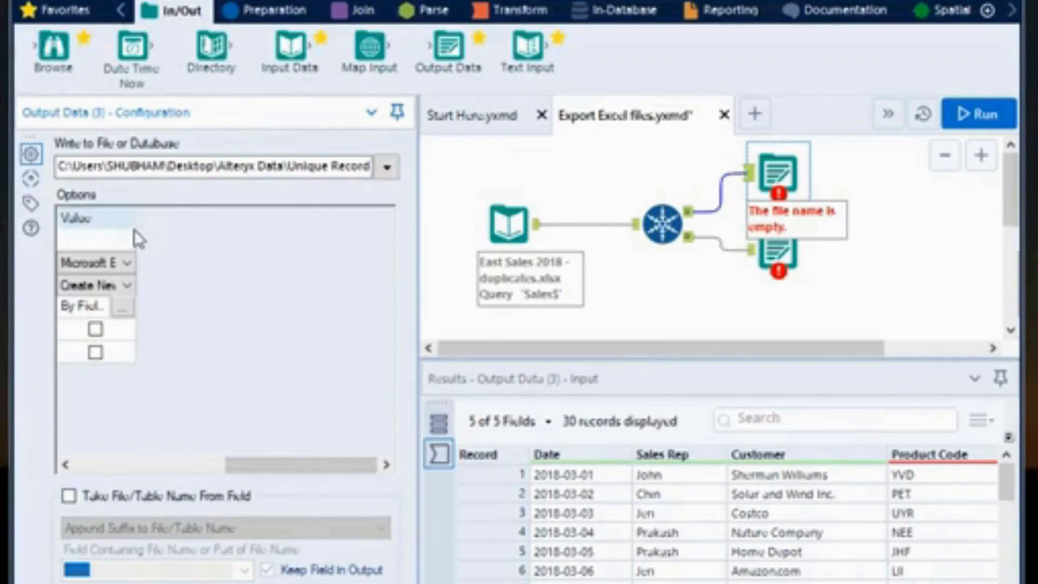
pyautogui.moveTo(132, 225); pyautogui.dragTo(206, 224)
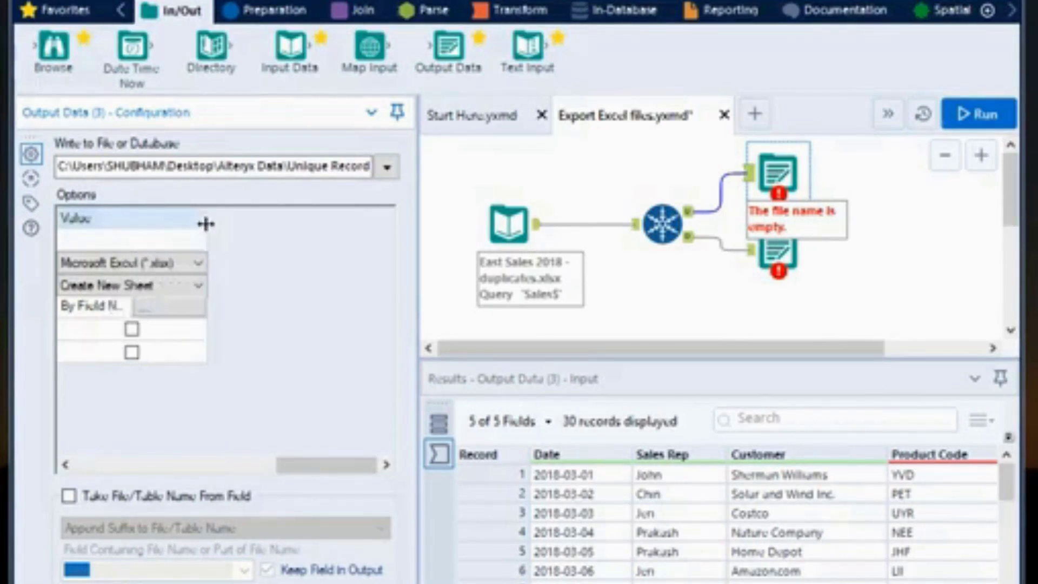
pyautogui.click(198, 286)
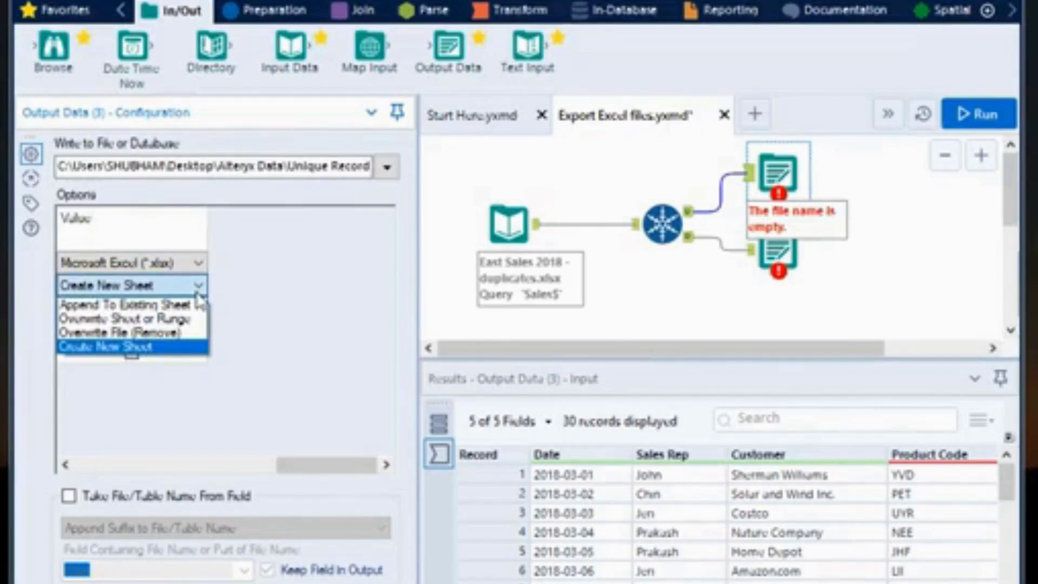
pyautogui.click(176, 340)
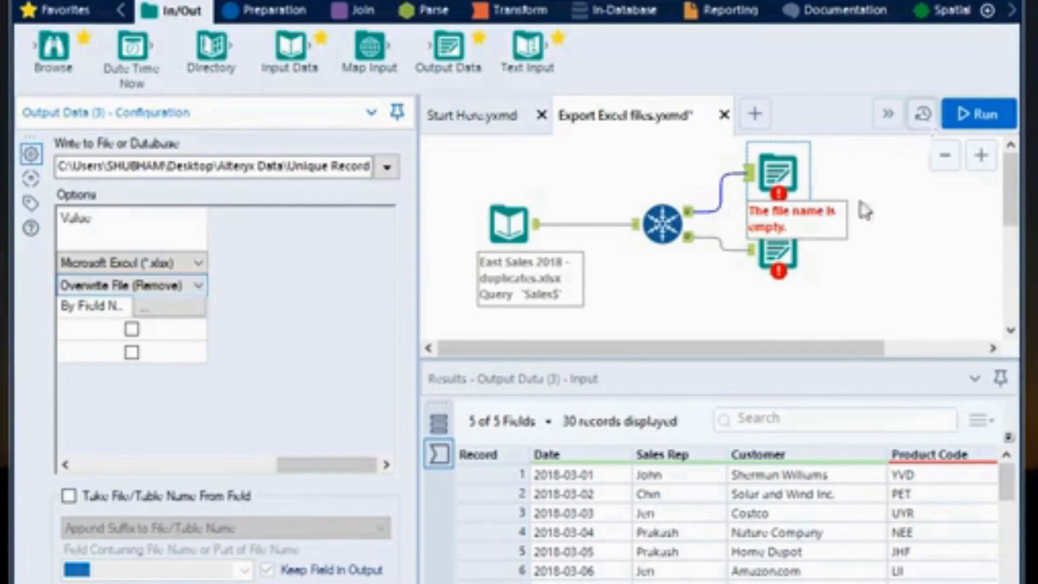
# Save the duplicates output as a Microsoft Excel (.xlsx) file named Duplicated_Sales_Data in the Unique Records folder, using Sheet1 as the sheet.
pyautogui.click(783, 254)
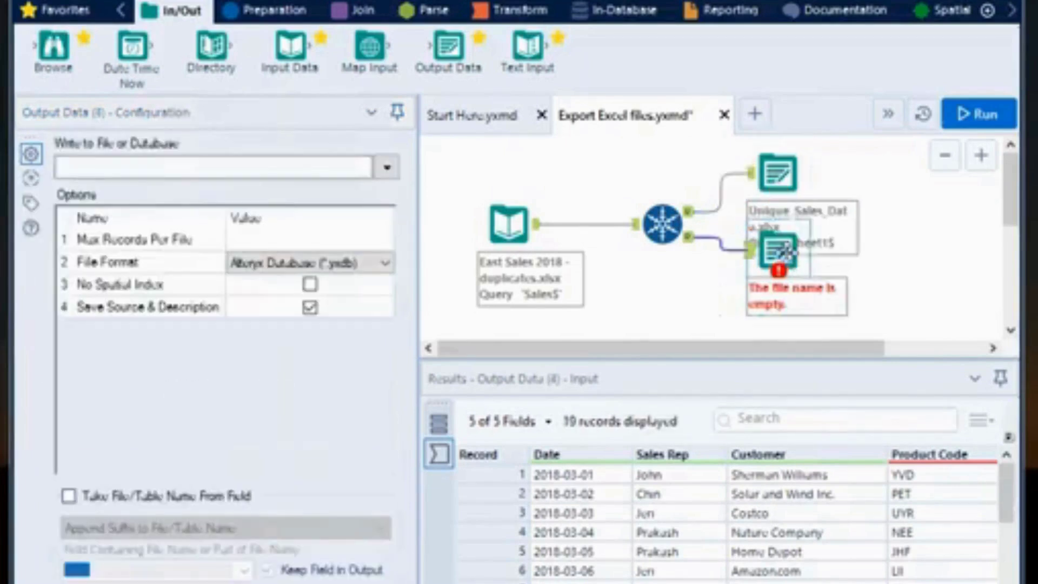
pyautogui.click(390, 171)
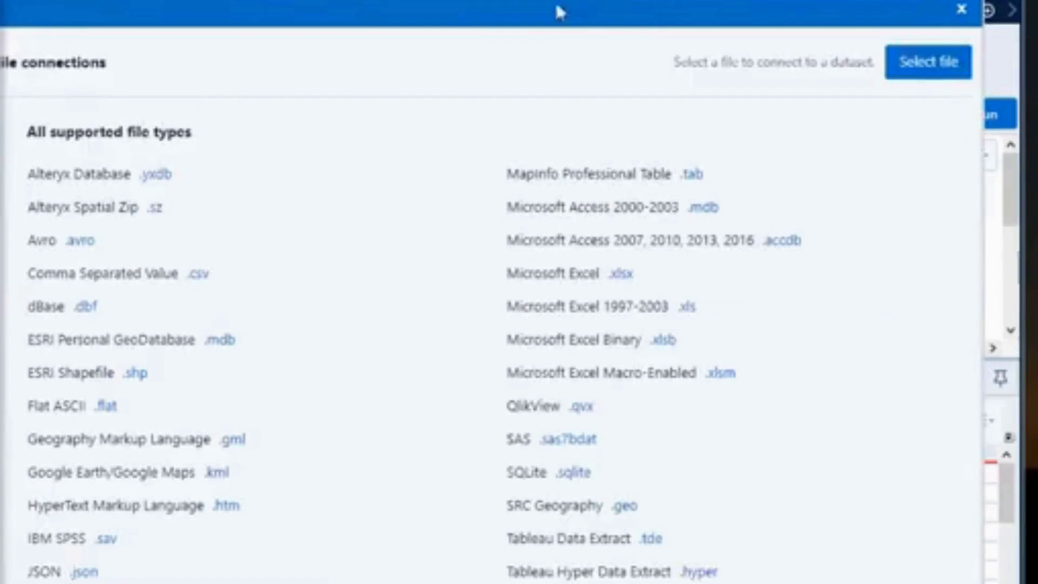
pyautogui.click(913, 64)
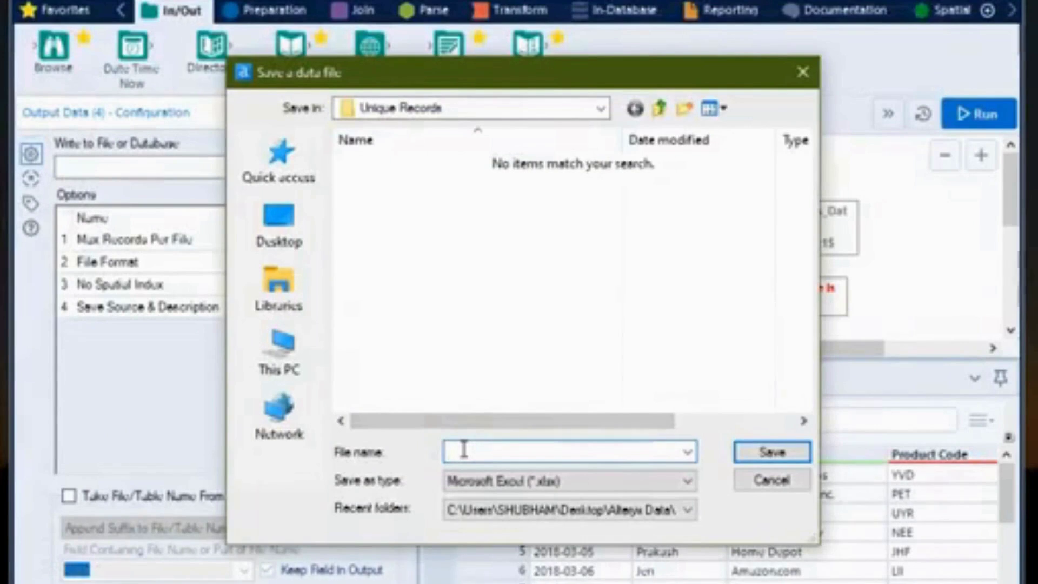
pyautogui.write('Duplicate')
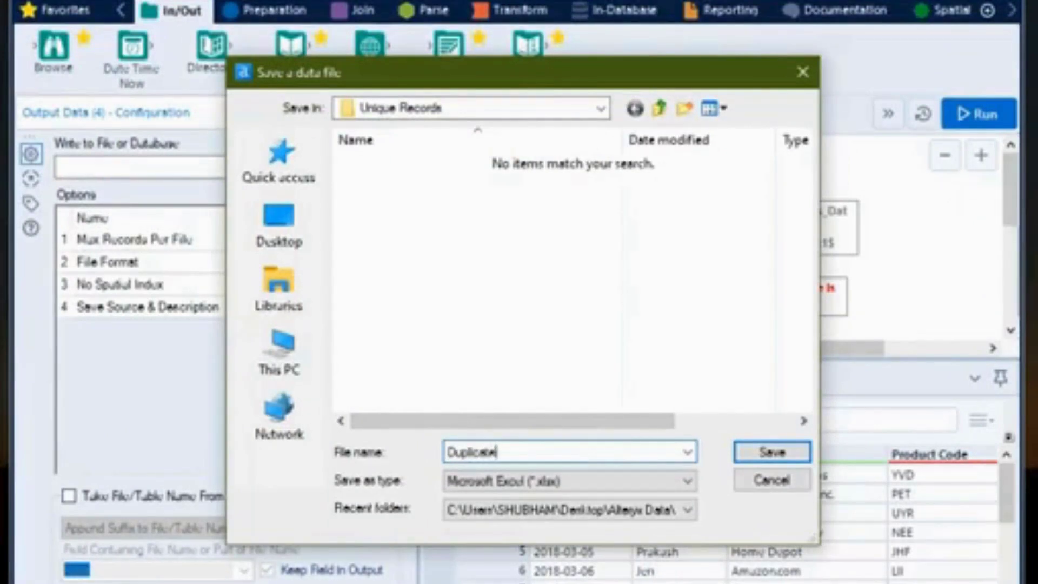
pyautogui.write('d_Sales_Data')
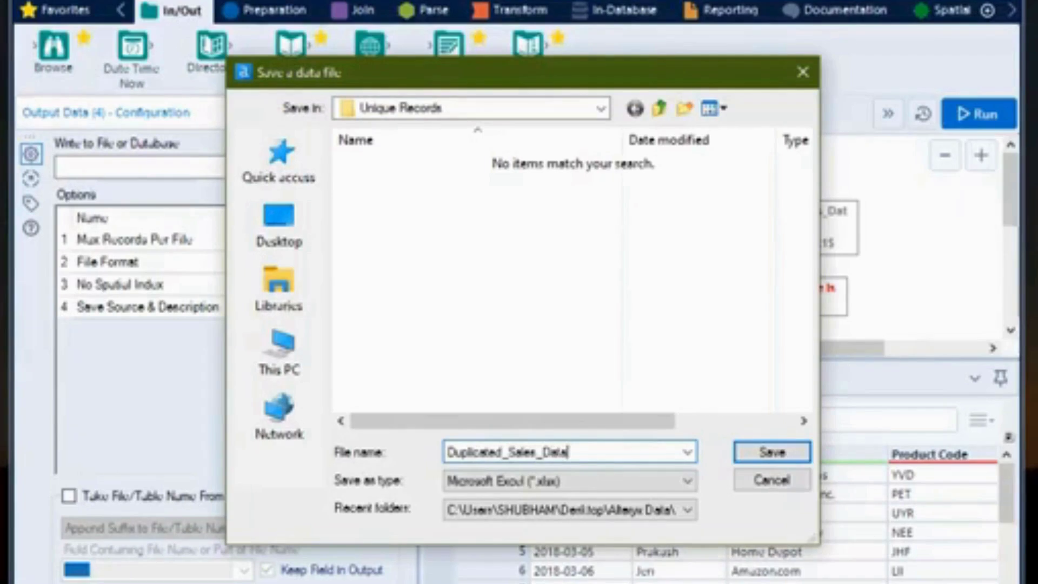
pyautogui.click(748, 452)
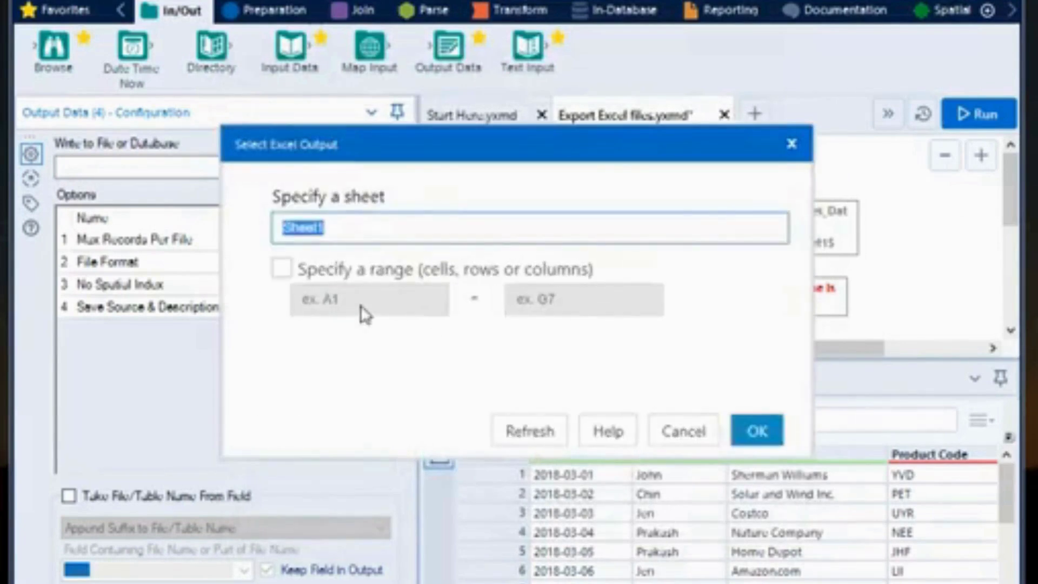
pyautogui.click(746, 436)
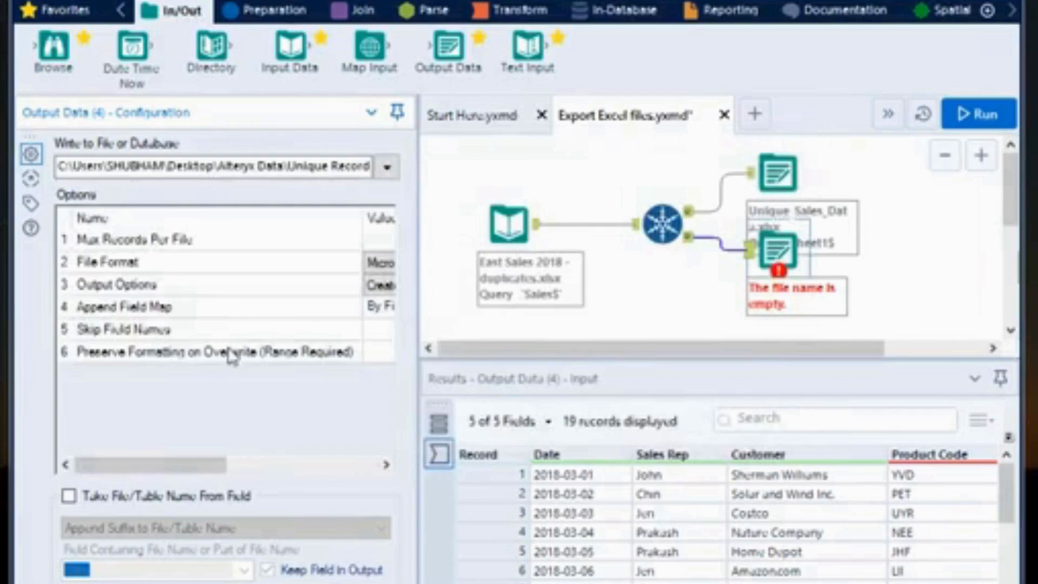
# Set the duplicate-records Output Options to Overwrite File (Remove) and run the Export Excel files workflow.
pyautogui.moveTo(177, 462); pyautogui.dragTo(322, 466)
pyautogui.moveTo(305, 466); pyautogui.dragTo(332, 466)
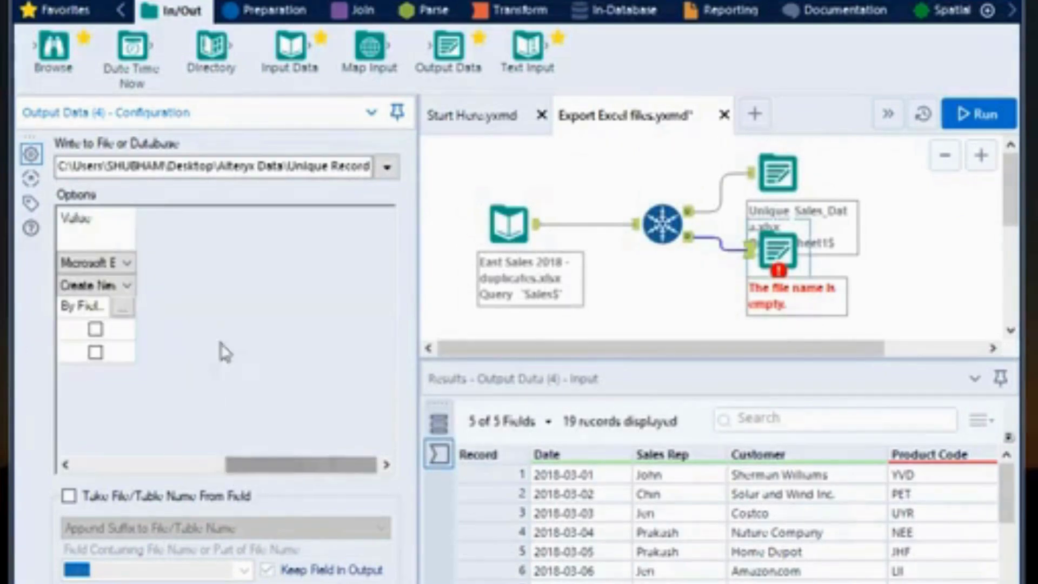
pyautogui.click(128, 286)
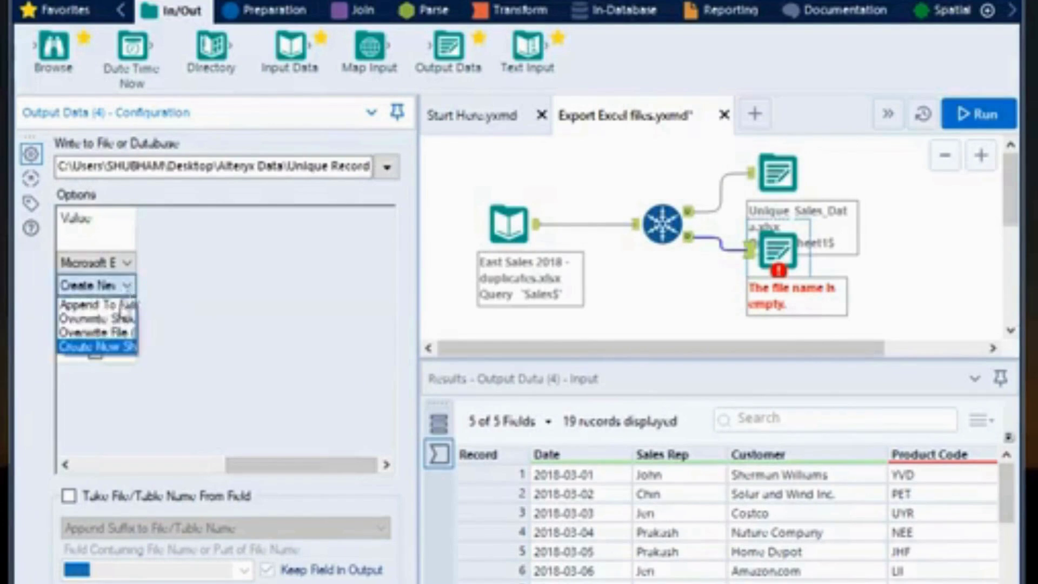
pyautogui.click(113, 333)
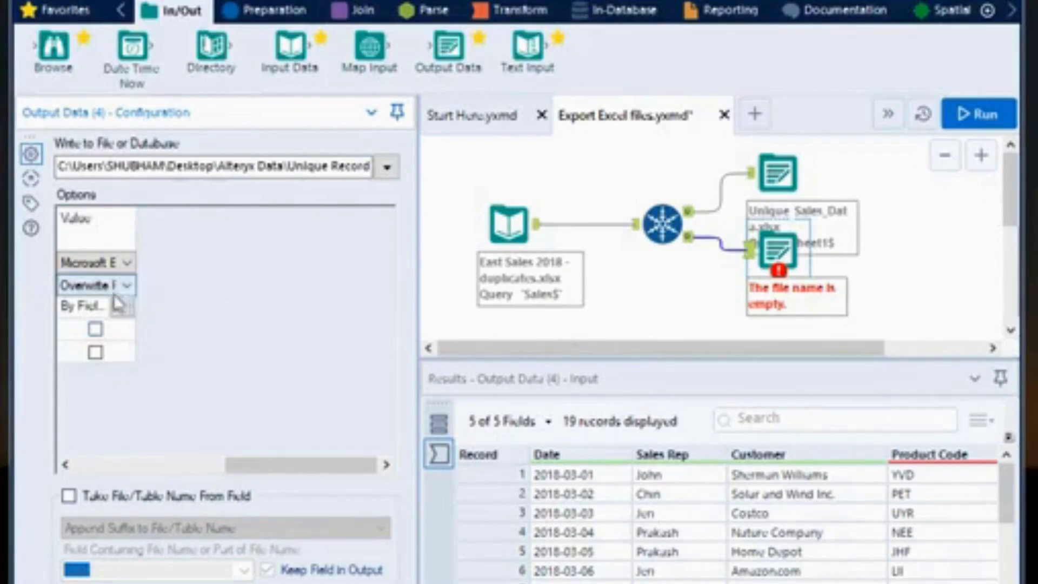
pyautogui.click(968, 130)
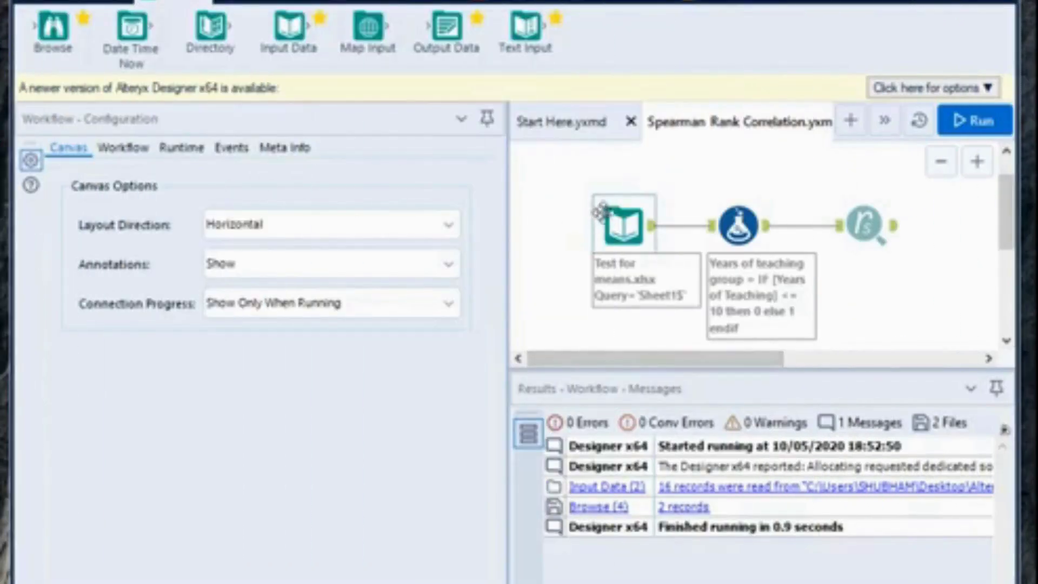
# Examine the Test for means.xlsx input data and the Formula tool's Years of teaching group column, its IF expression and data type choices.
pyautogui.moveTo(600, 211); pyautogui.dragTo(611, 216)
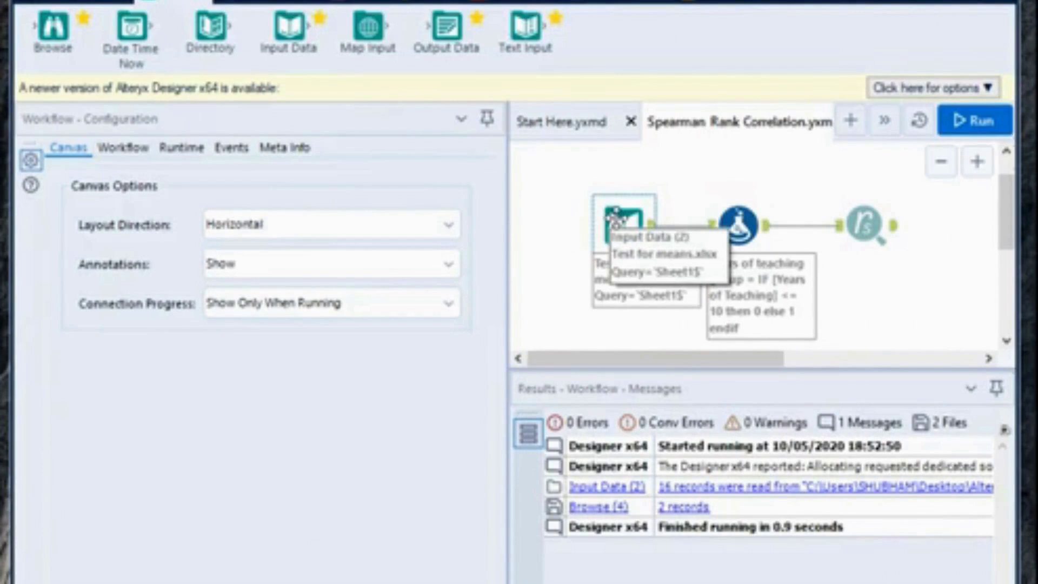
pyautogui.click(616, 221)
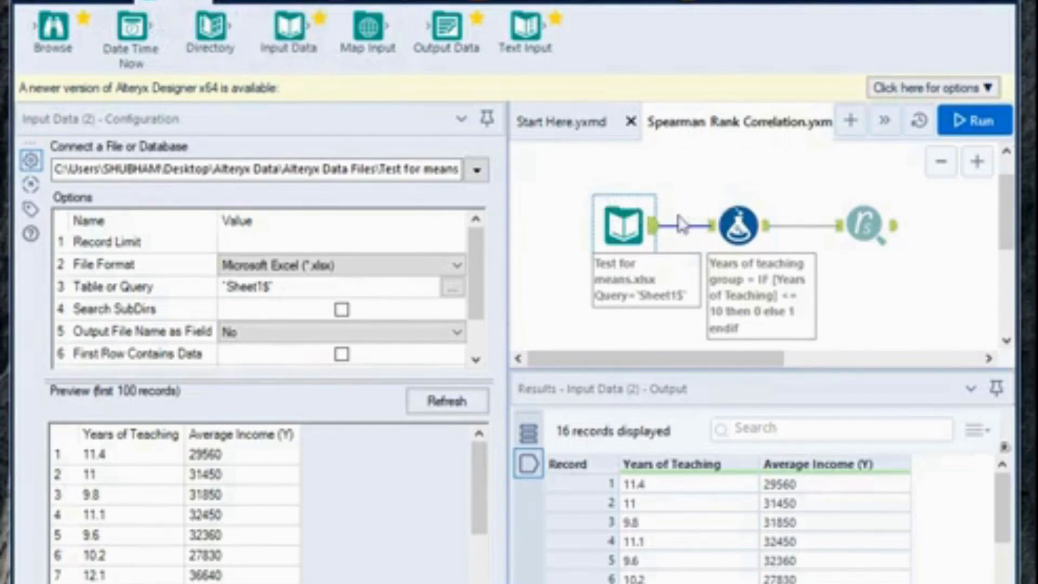
pyautogui.click(738, 225)
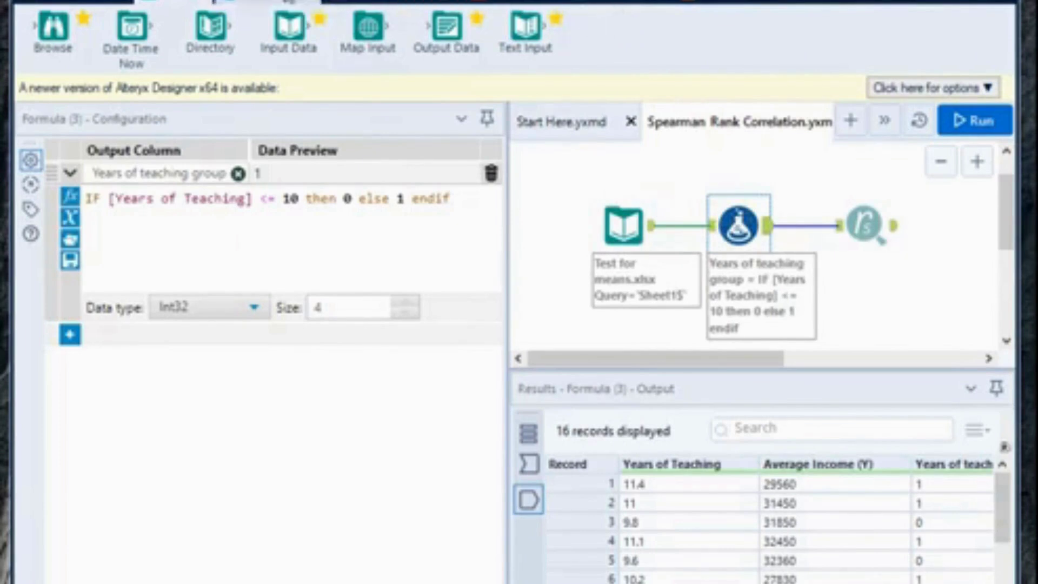
pyautogui.click(287, 2)
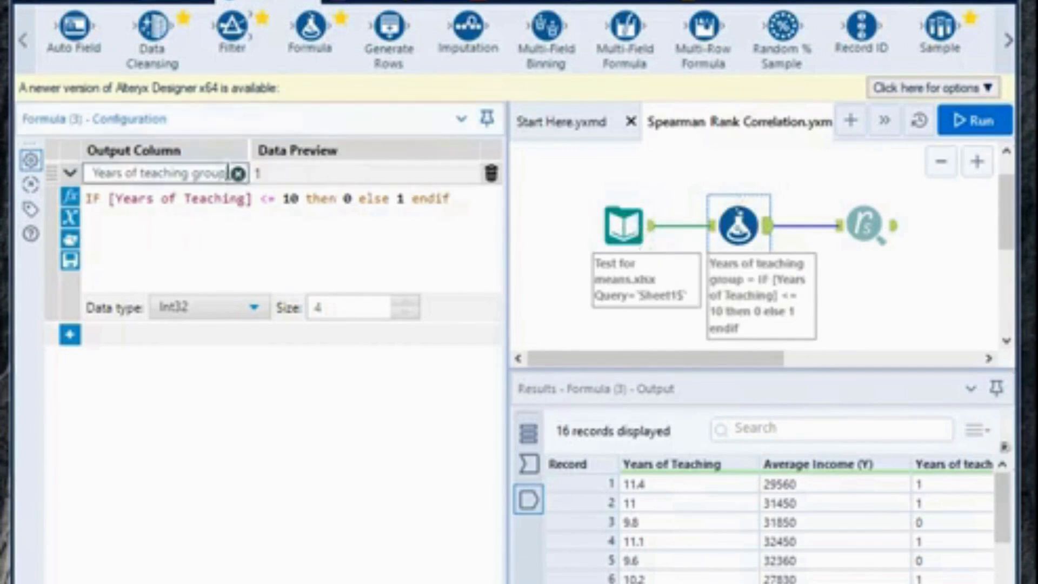
pyautogui.click(228, 173)
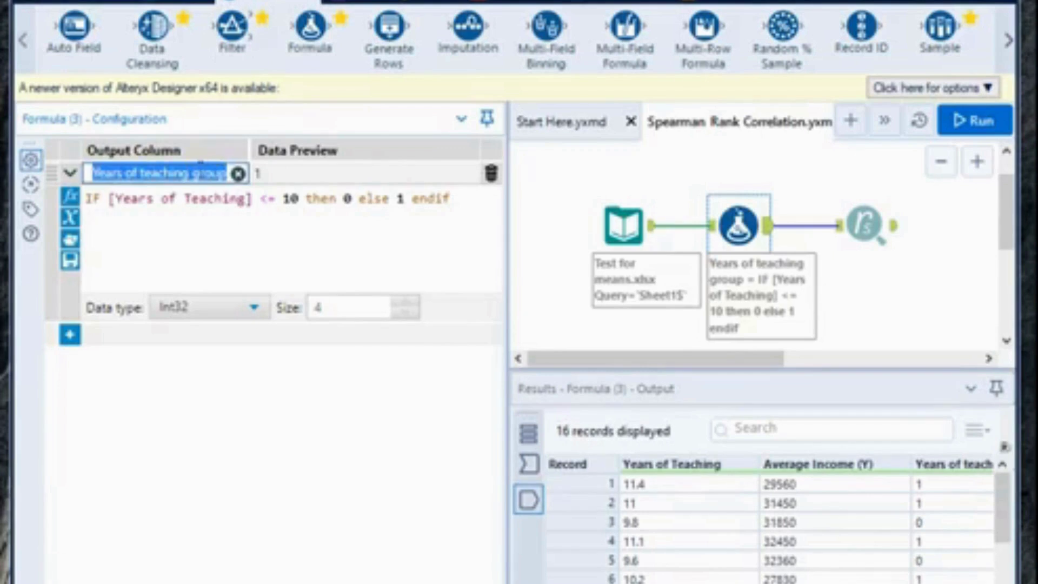
pyautogui.click(193, 172)
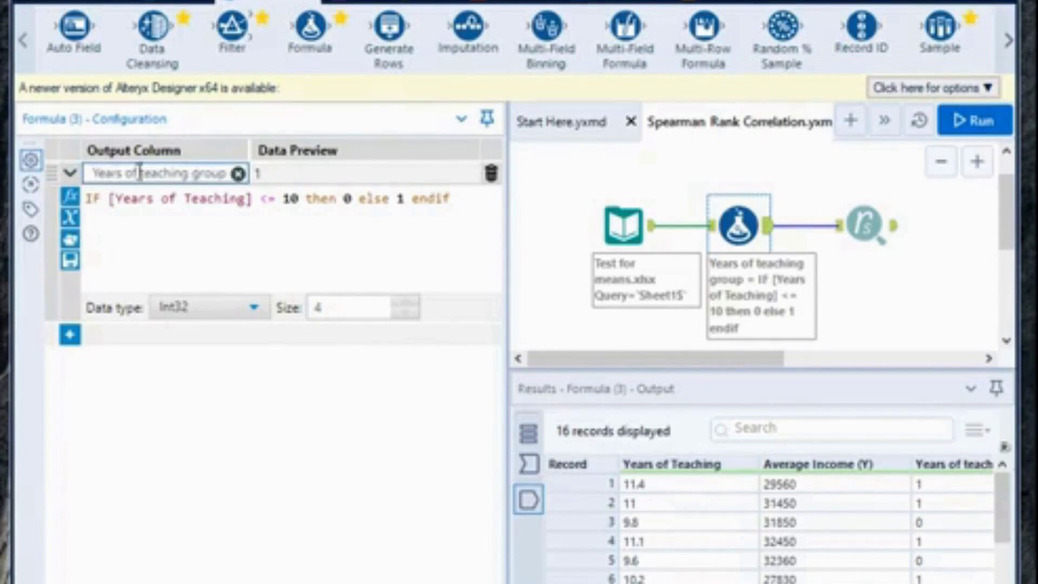
pyautogui.click(177, 231)
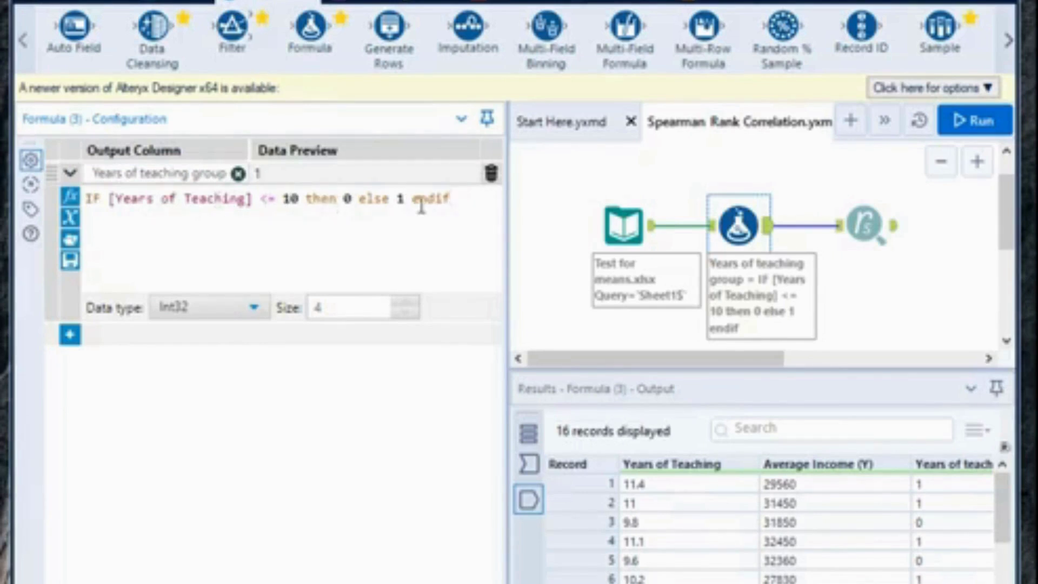
pyautogui.click(254, 309)
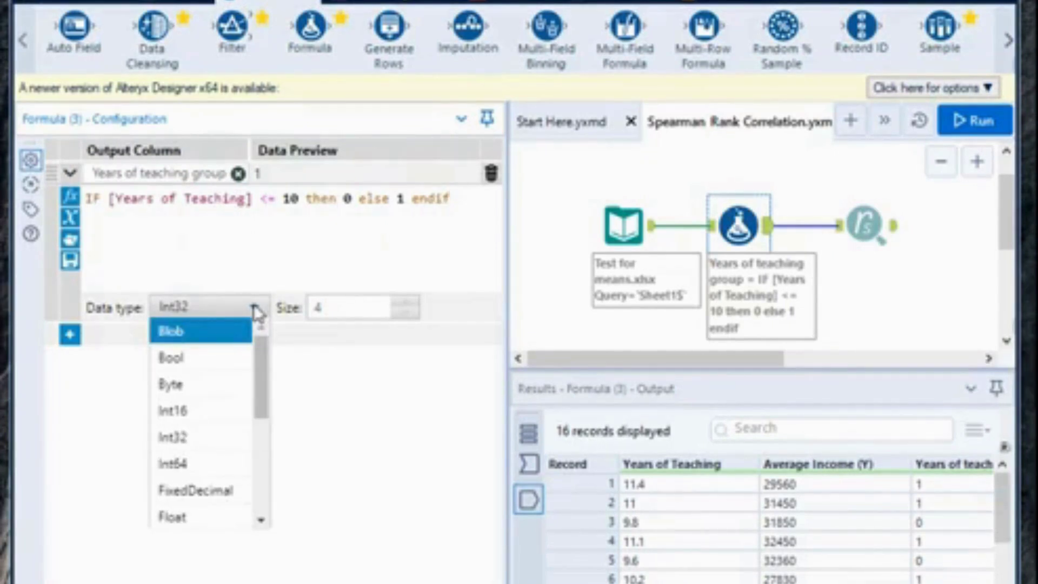
pyautogui.click(254, 307)
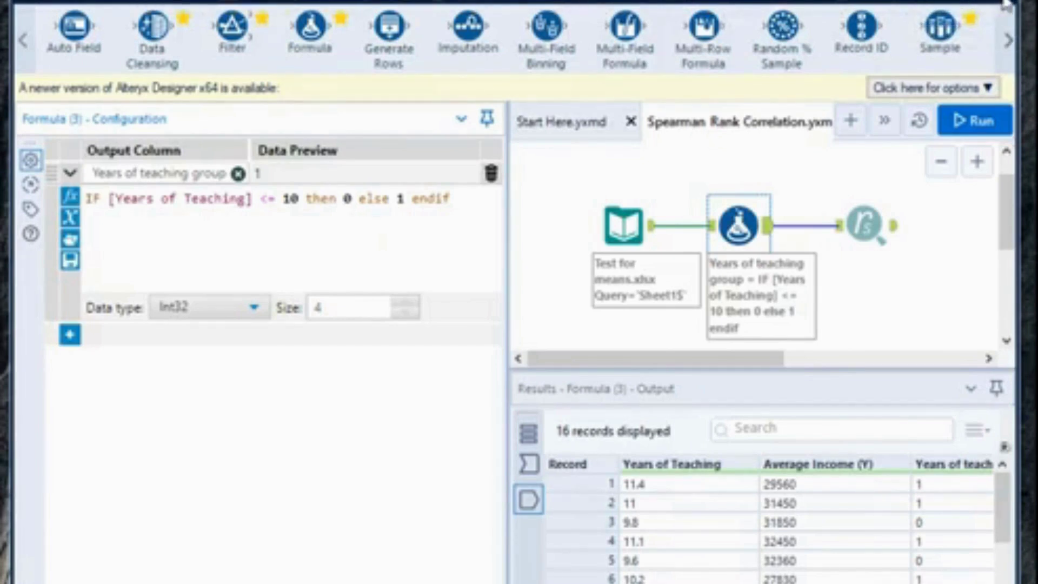
# Configure the Spearman Correlation tool with Years of Teaching as Variable1 and Average Income (Y) as Variable2.
pyautogui.click(824, 5)
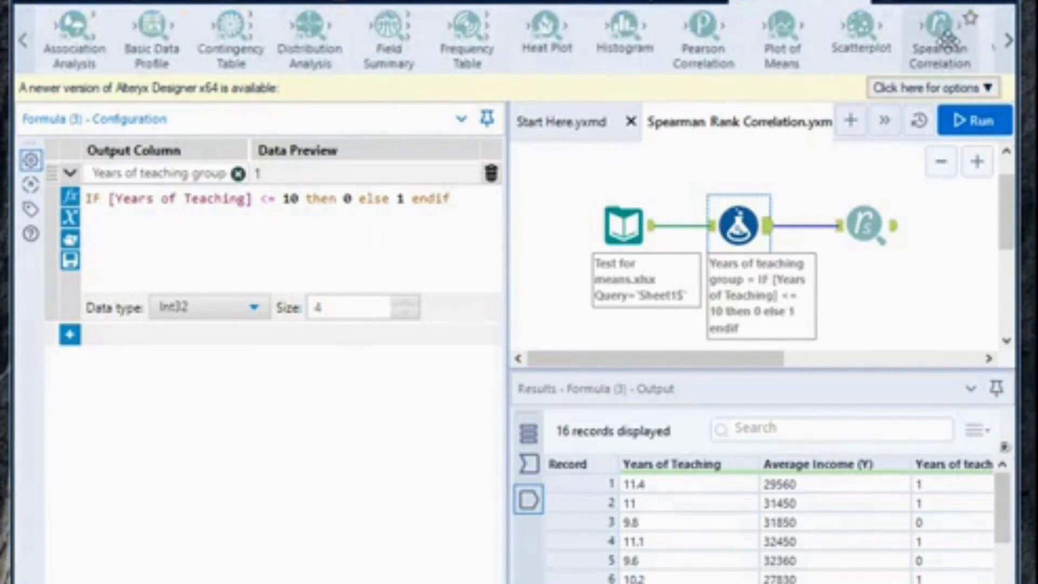
pyautogui.click(881, 244)
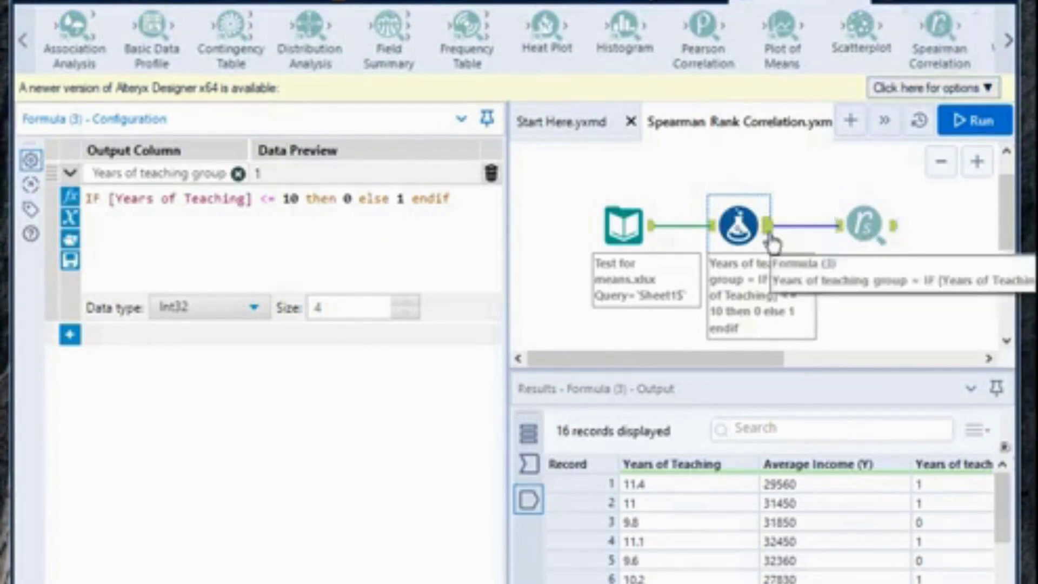
pyautogui.click(876, 214)
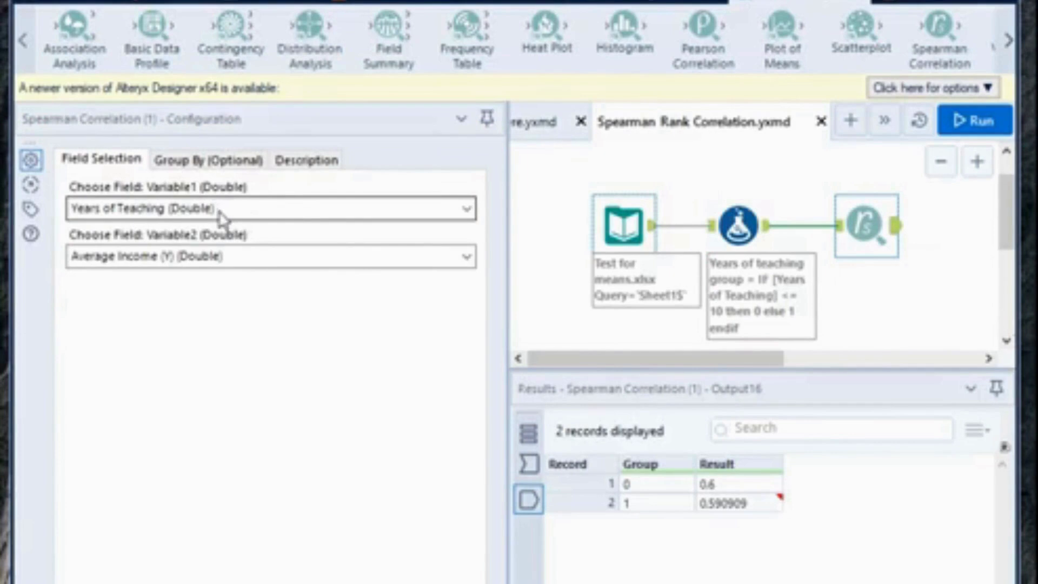
pyautogui.click(222, 218)
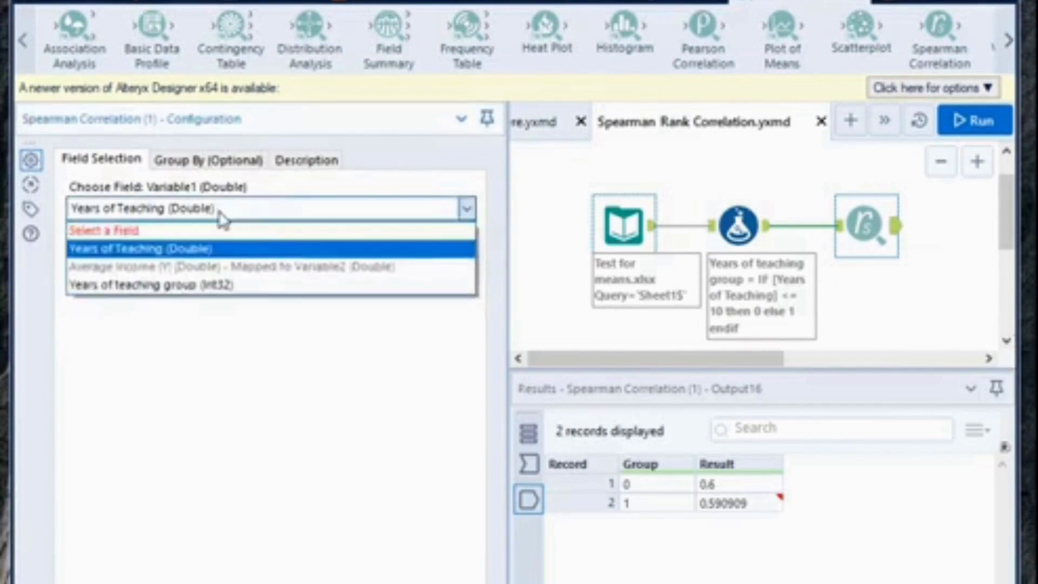
pyautogui.click(172, 250)
pyautogui.click(184, 256)
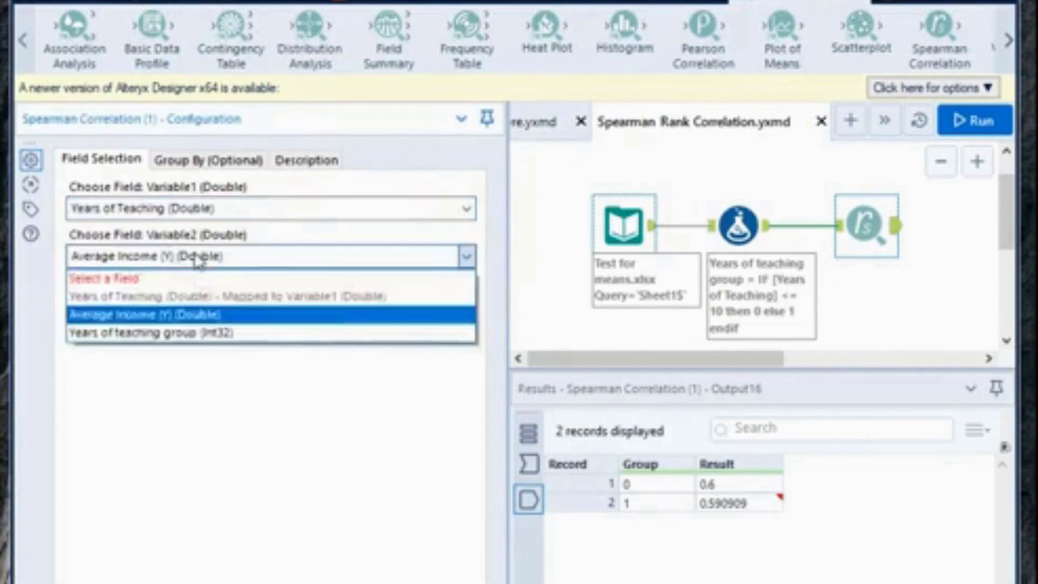
pyautogui.click(158, 314)
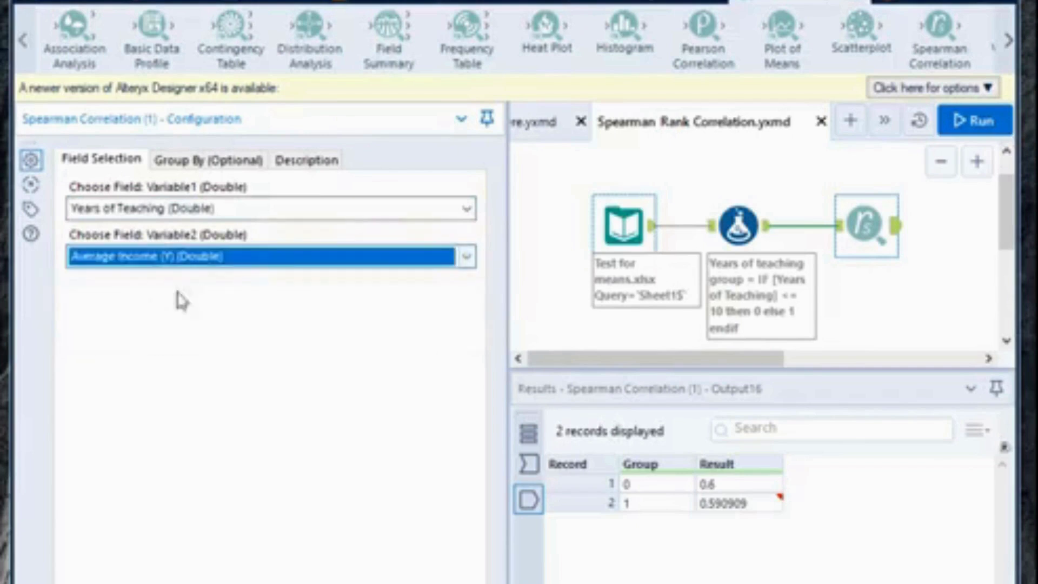
# Review the Spearman Correlation tool's optional grouping settings, including the available grouping fields and the Enable Group By option.
pyautogui.click(223, 169)
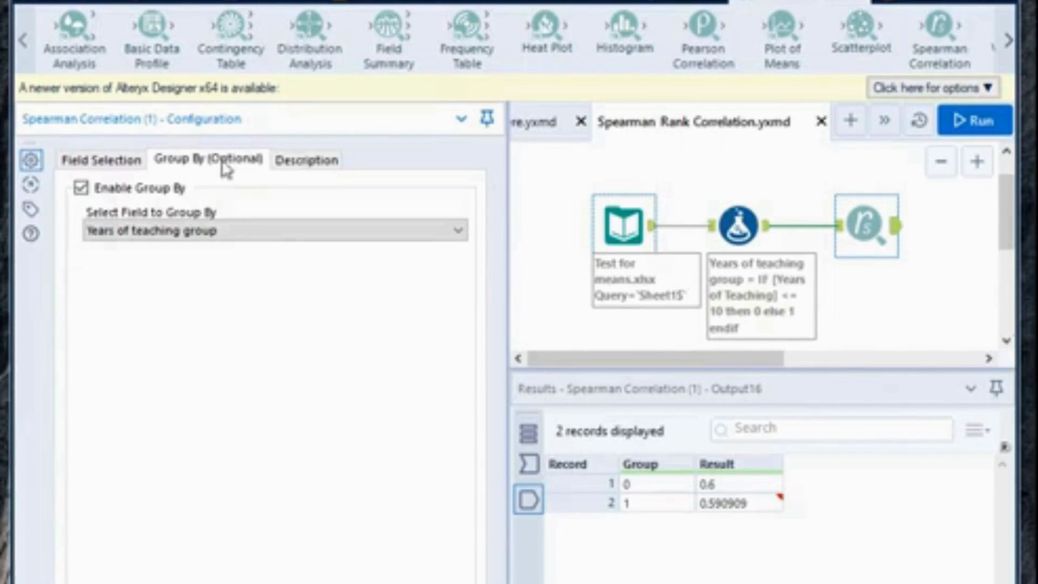
pyautogui.click(172, 238)
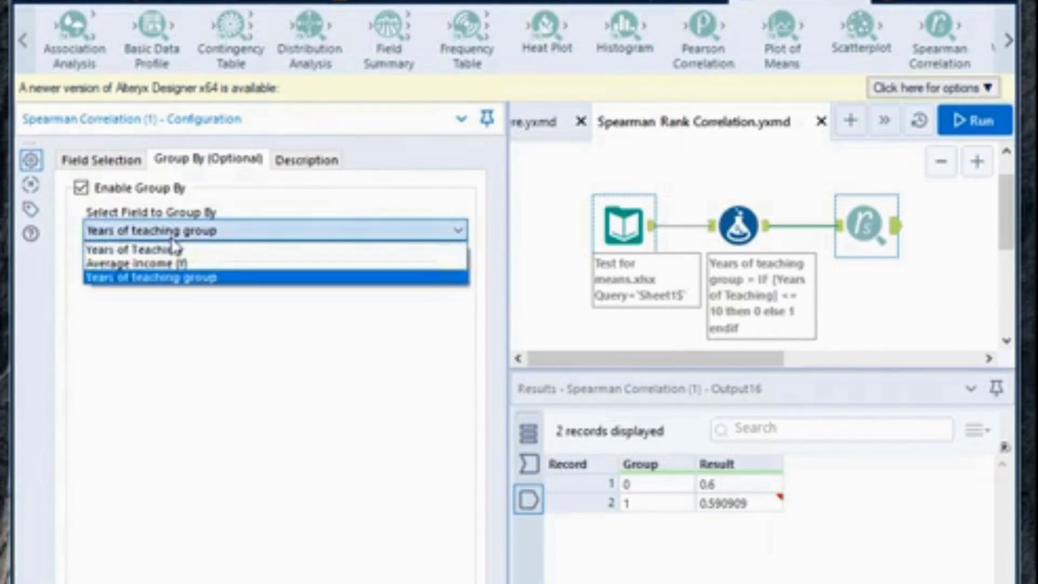
pyautogui.click(178, 240)
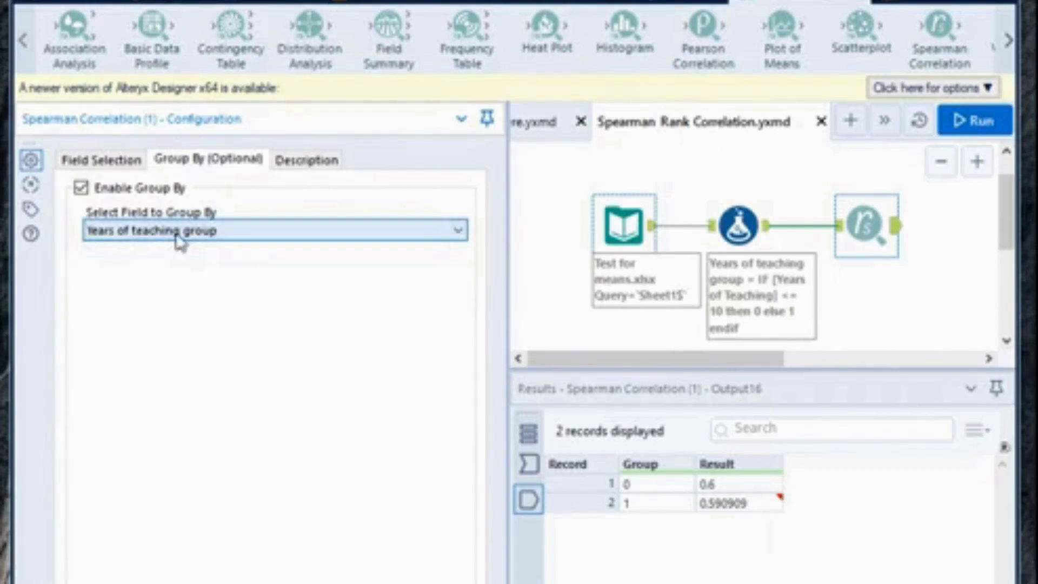
pyautogui.click(82, 190)
pyautogui.click(82, 189)
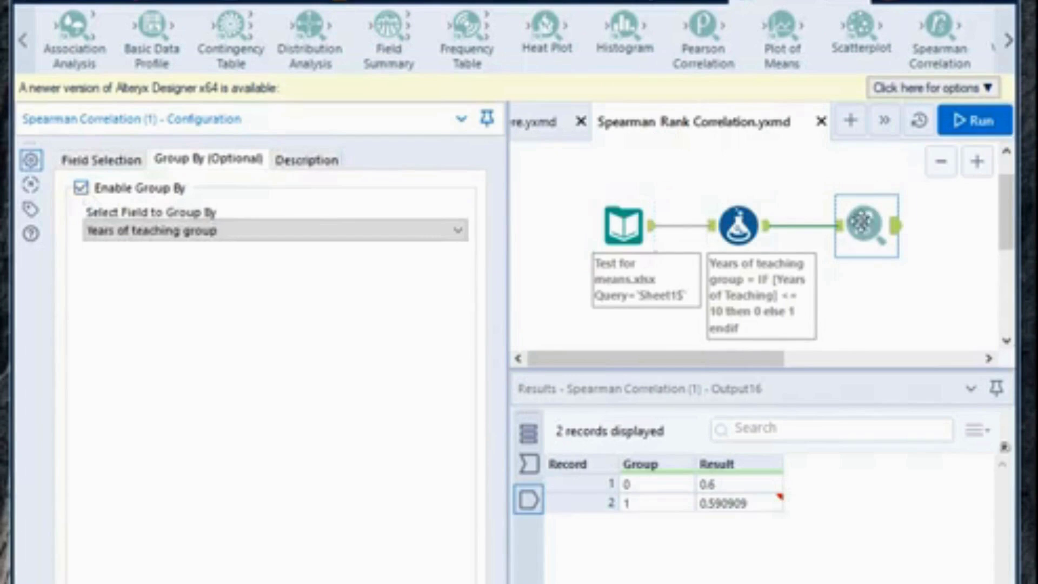
# Run the Spearman Rank Correlation workflow and examine the correlation result for each teaching group.
pyautogui.click(971, 129)
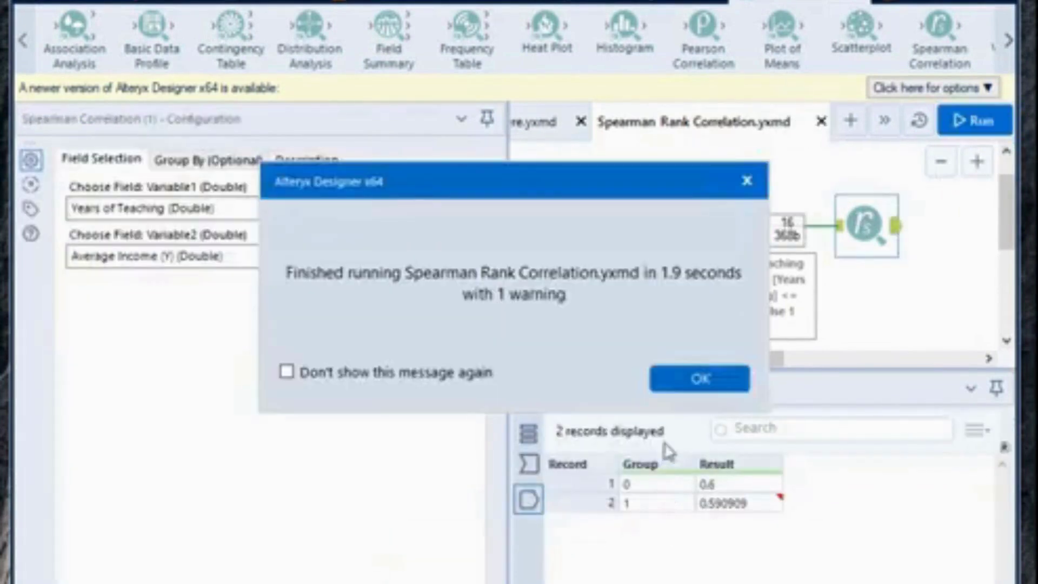
pyautogui.click(686, 386)
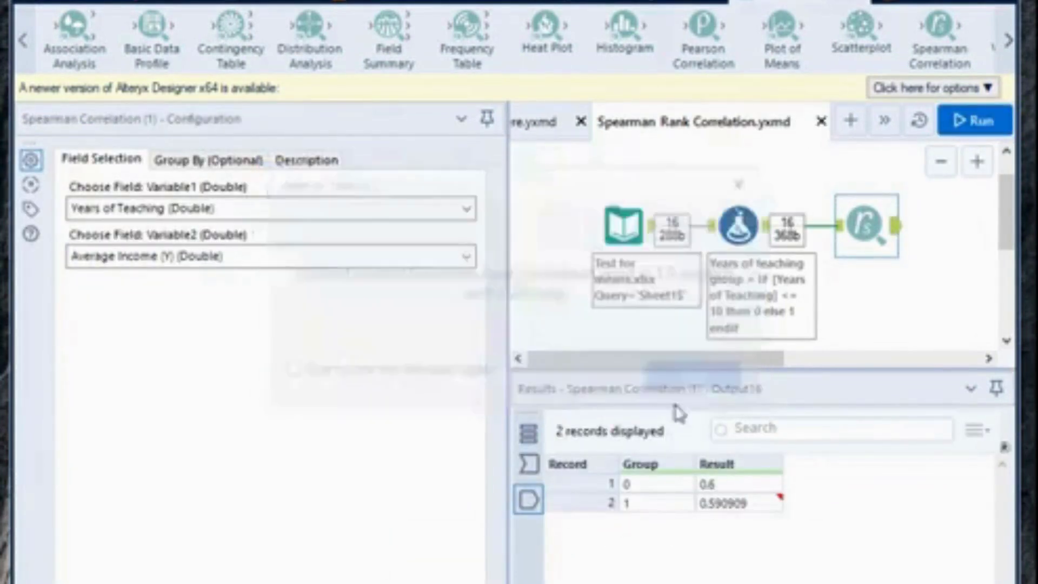
pyautogui.click(660, 487)
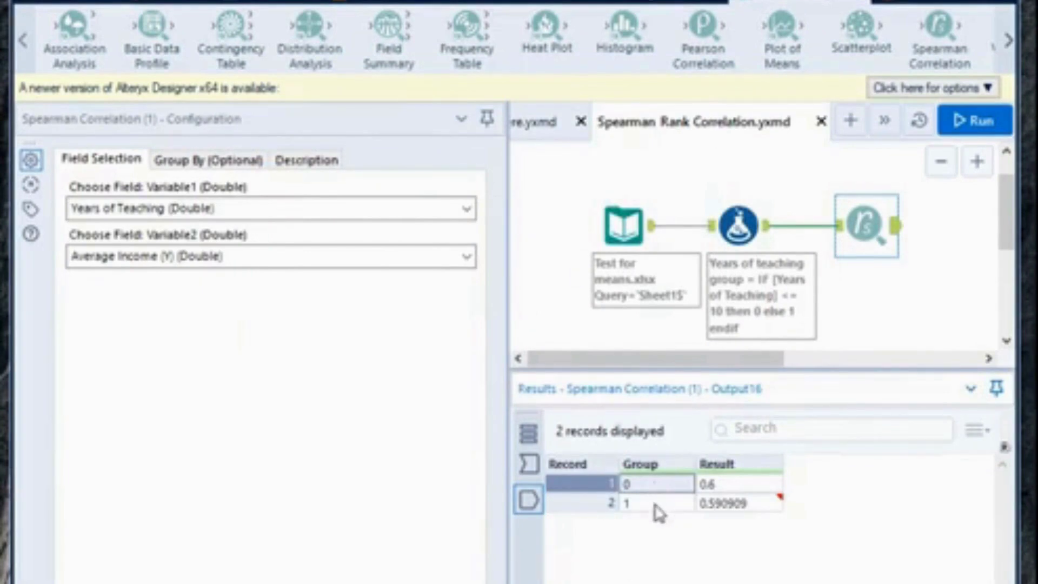
pyautogui.click(658, 506)
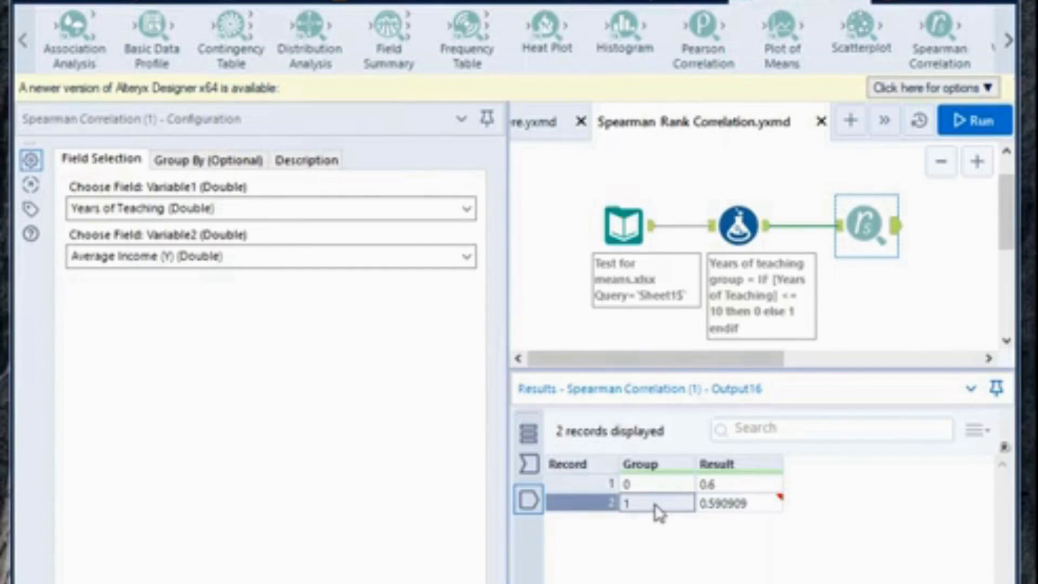
pyautogui.click(713, 485)
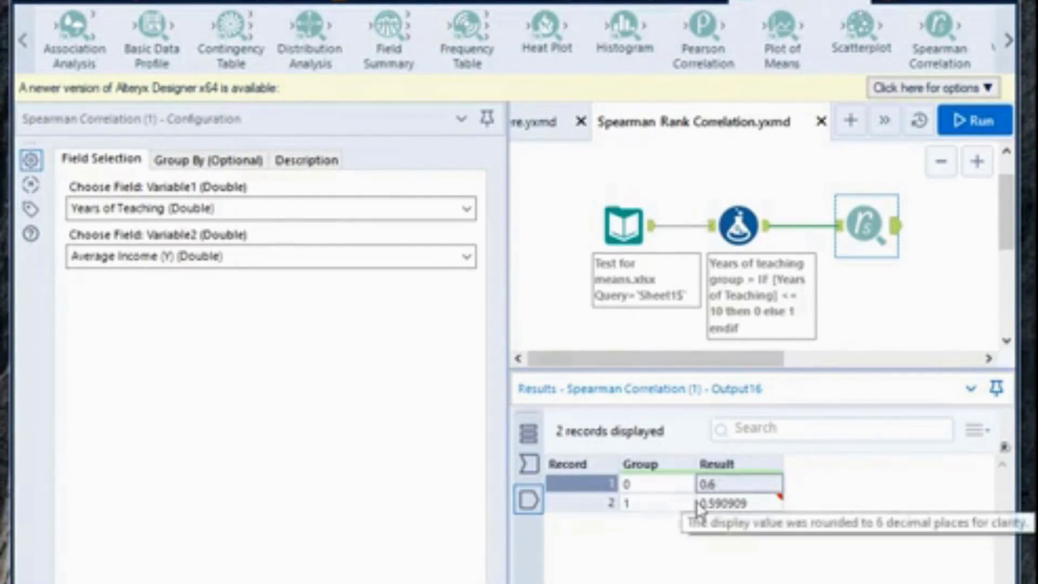
# Inspect the Spearman correlation result of teaching group 1.
pyautogui.click(699, 504)
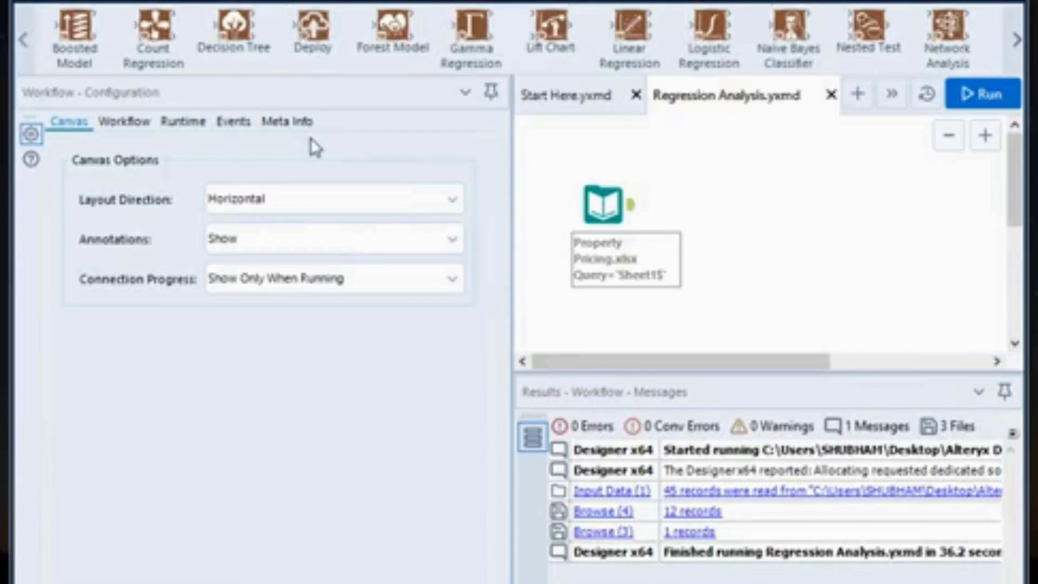
# Add a Linear Regression tool connected to the Property Pricing.xlsx input and name its model Linear_Regression_Output.
pyautogui.click(604, 205)
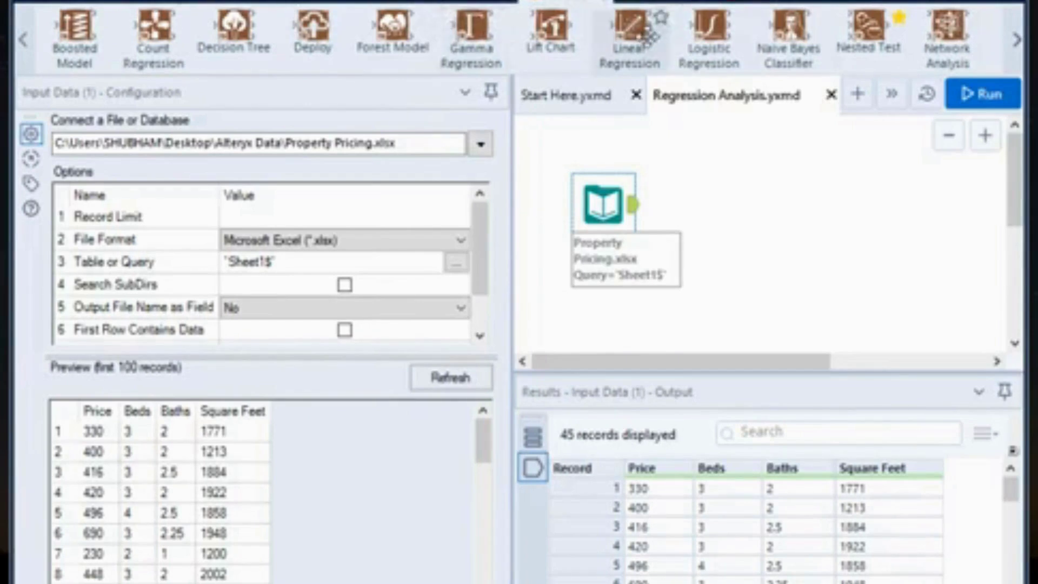
pyautogui.moveTo(651, 35); pyautogui.dragTo(731, 204)
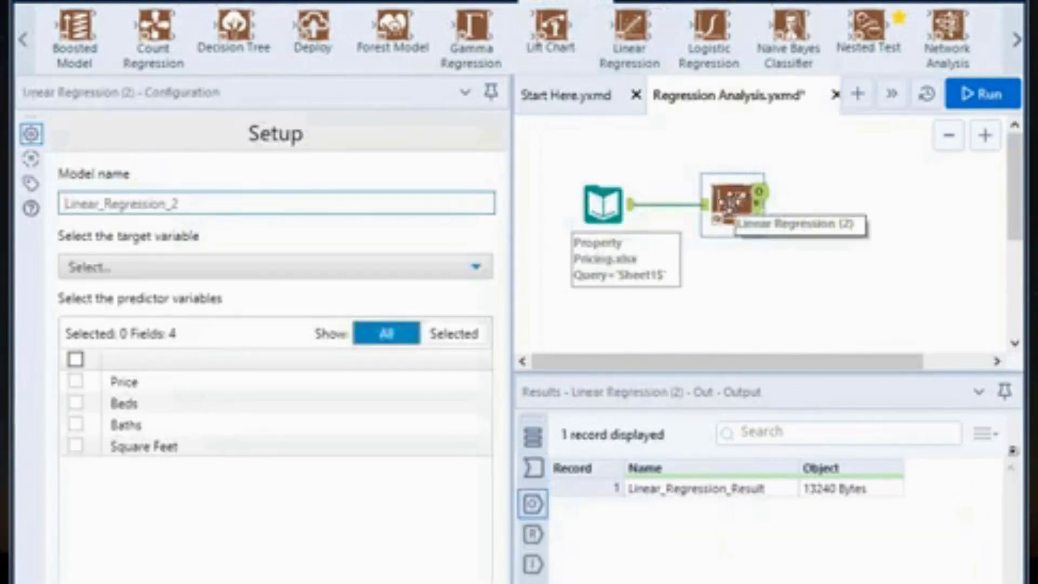
pyautogui.click(251, 204)
pyautogui.press('BackSpace')
pyautogui.press('BackSpace')
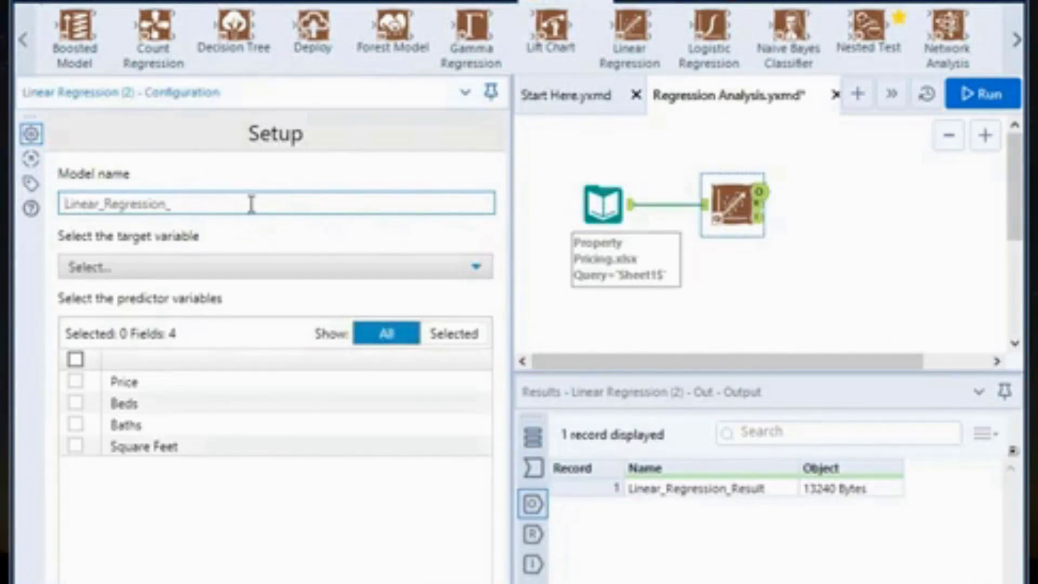
pyautogui.write('_Output')
# Choose Price as the regression's target variable and Beds, Baths and Square Feet as its predictor variables.
pyautogui.click(200, 268)
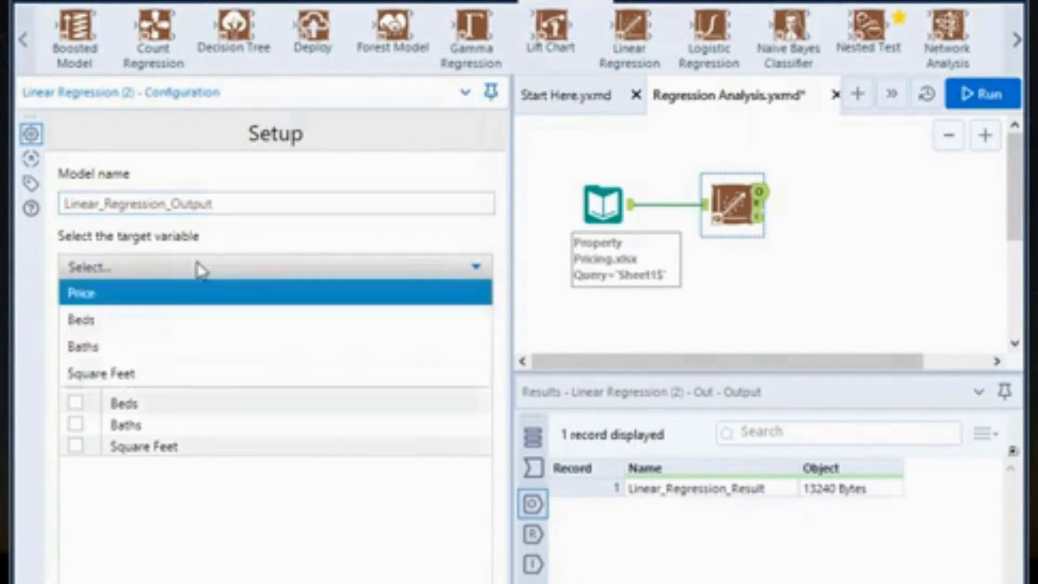
pyautogui.click(162, 303)
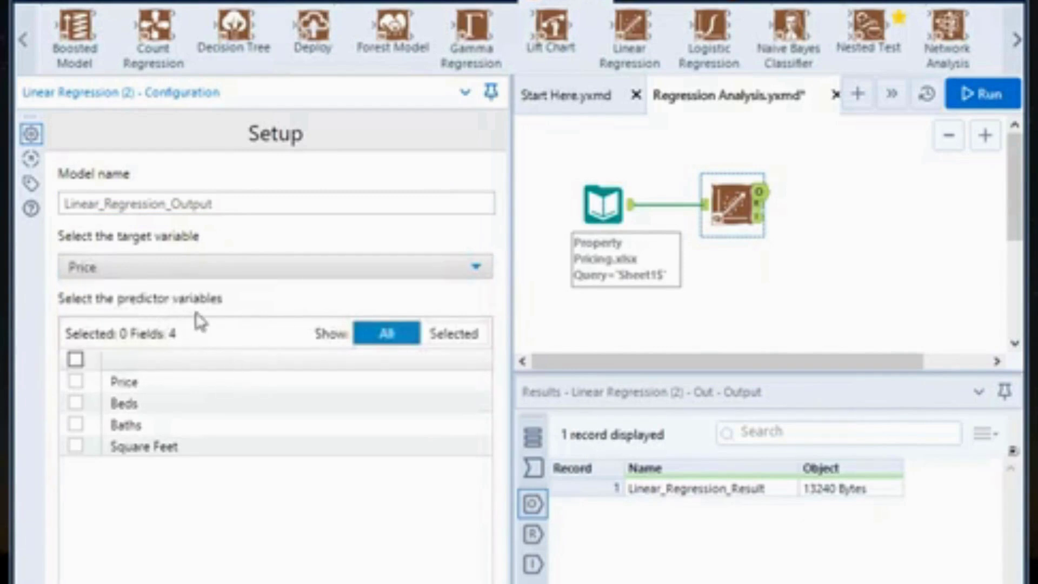
pyautogui.click(75, 404)
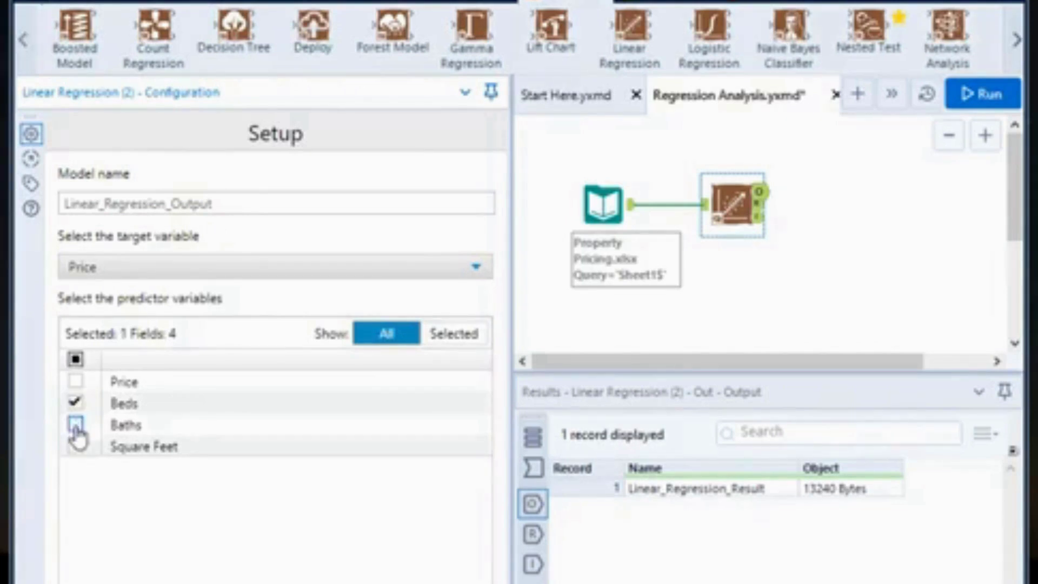
pyautogui.click(75, 426)
pyautogui.click(76, 448)
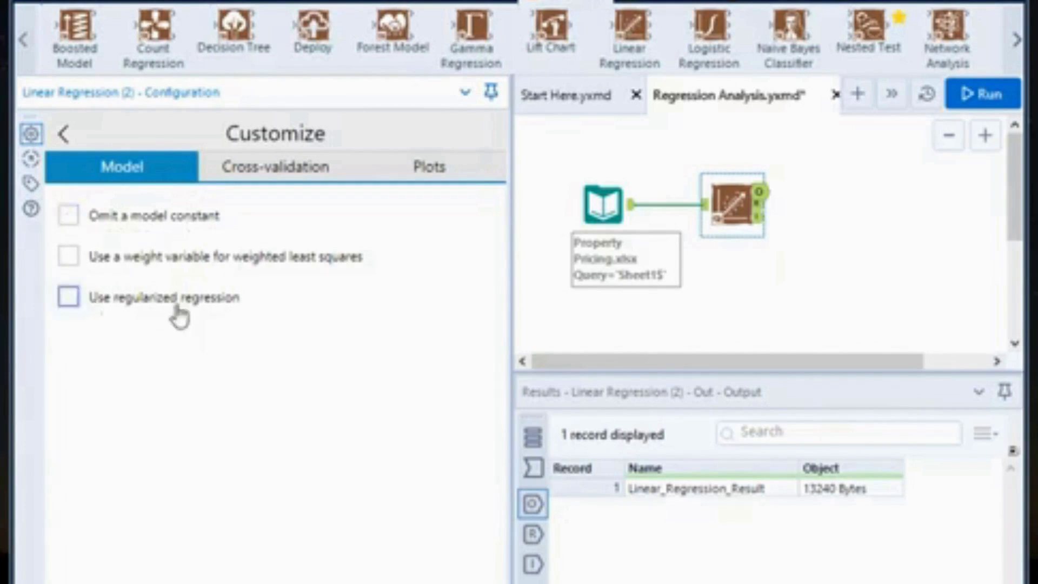
# Review the Linear Regression tool's customization options for the model, cross-validation and graph resolution, and return to its setup.
pyautogui.click(274, 172)
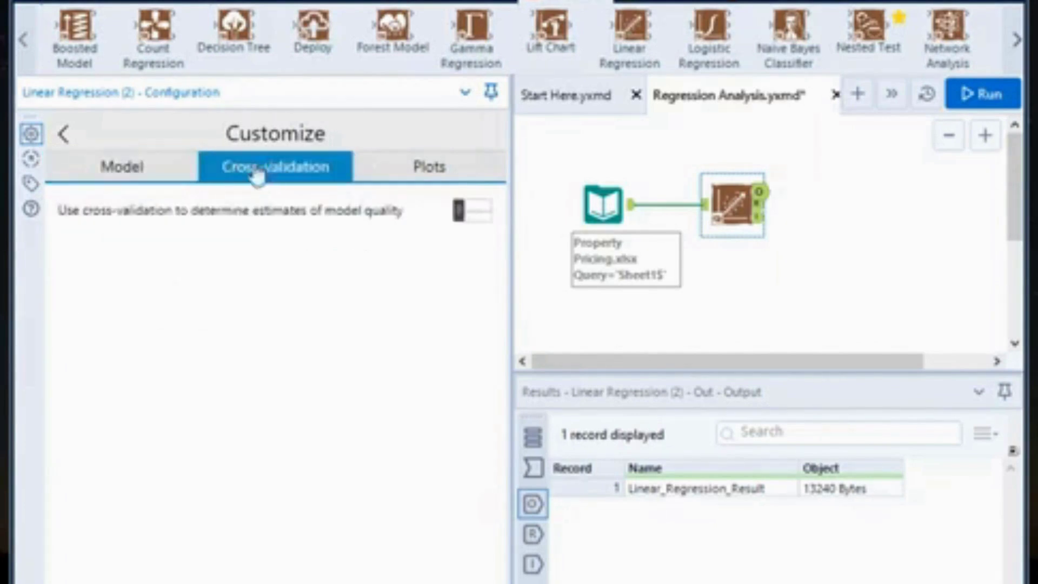
pyautogui.click(416, 172)
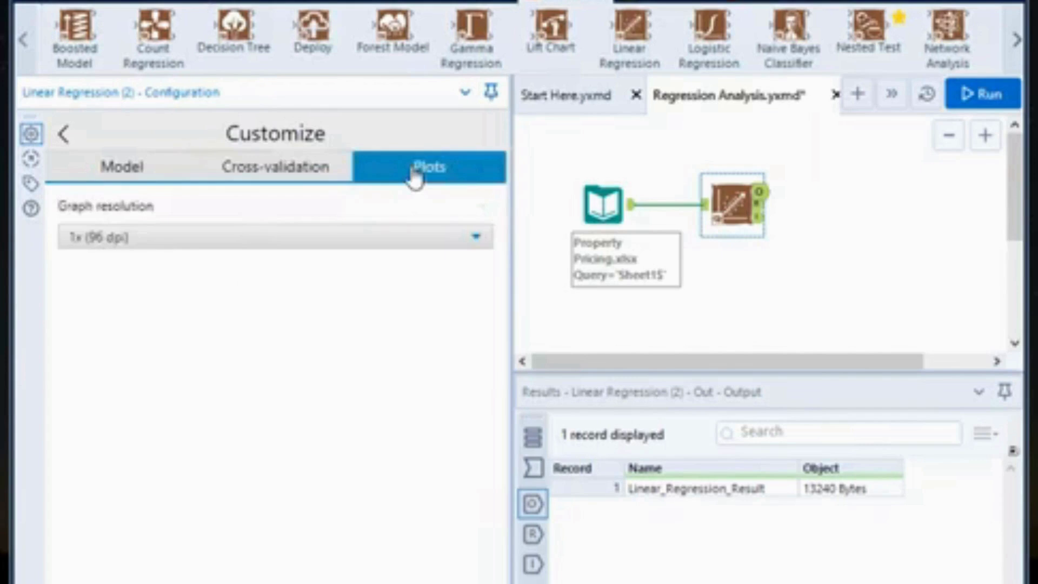
pyautogui.click(397, 241)
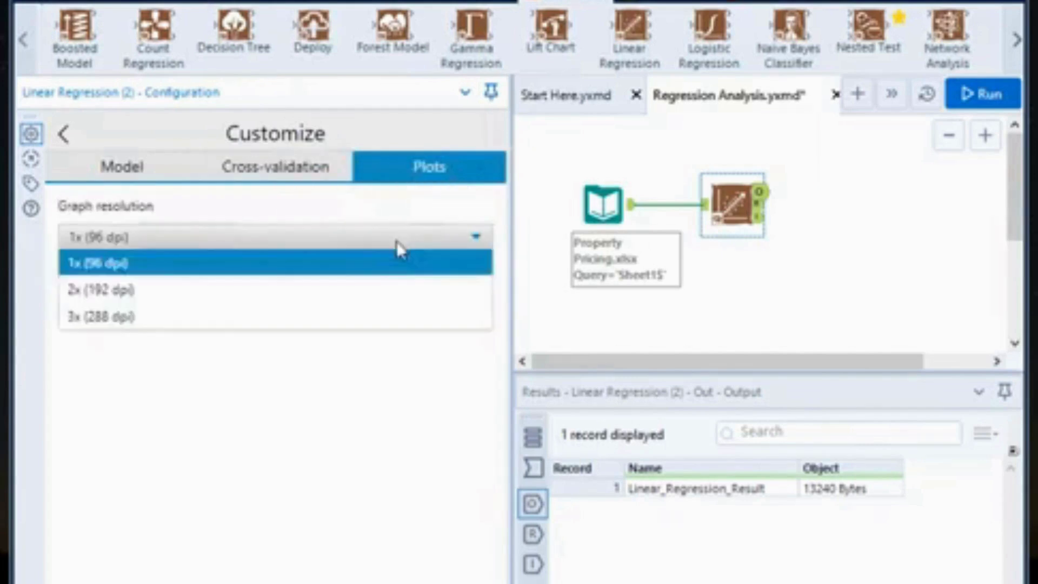
pyautogui.click(390, 214)
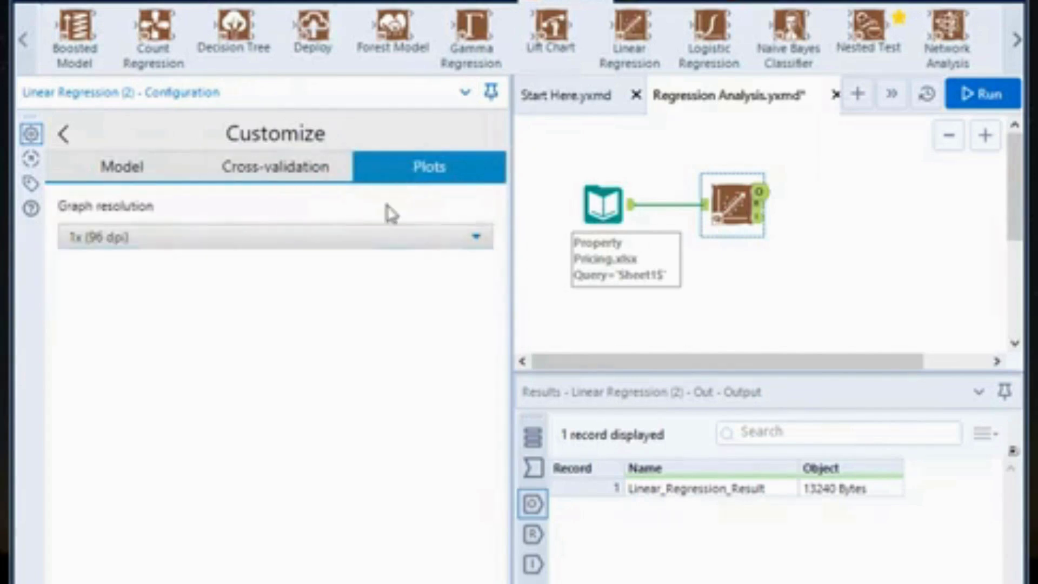
pyautogui.click(65, 135)
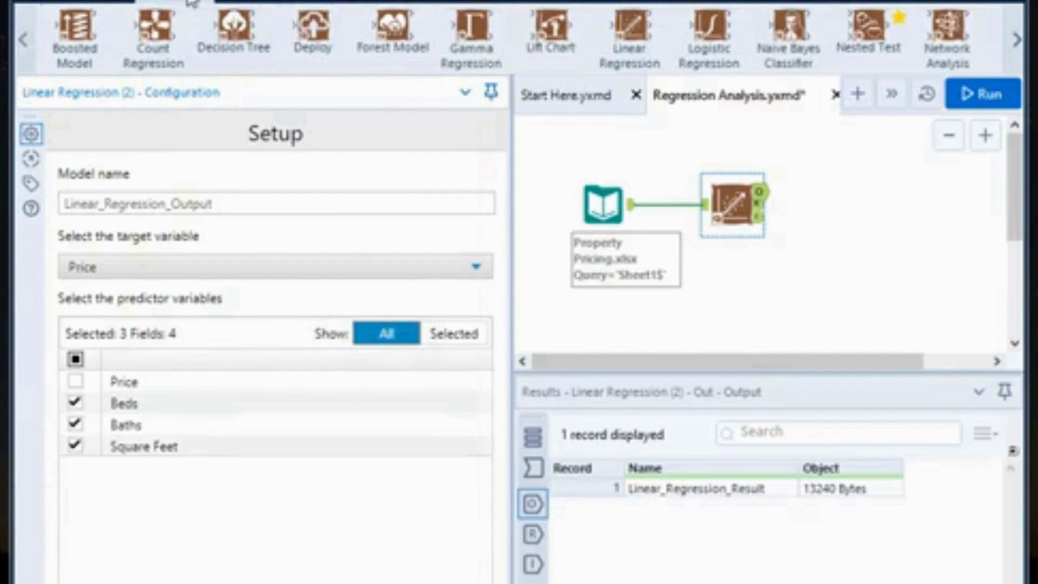
# Attach one Browse tool to the Linear Regression tool's R output and a second one to its I output.
pyautogui.click(172, 3)
pyautogui.moveTo(54, 24); pyautogui.dragTo(832, 200)
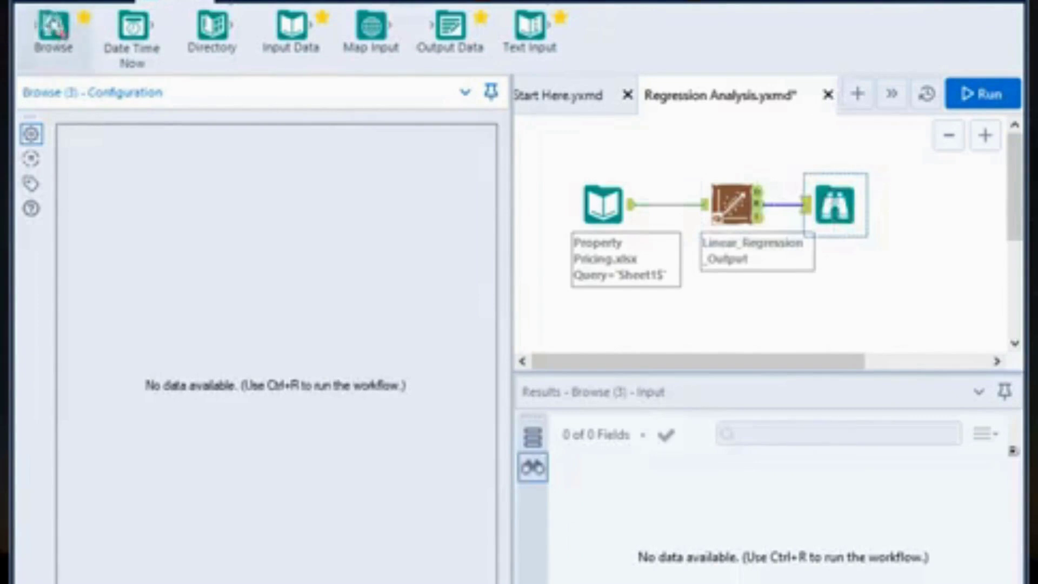
pyautogui.moveTo(60, 31); pyautogui.dragTo(837, 278)
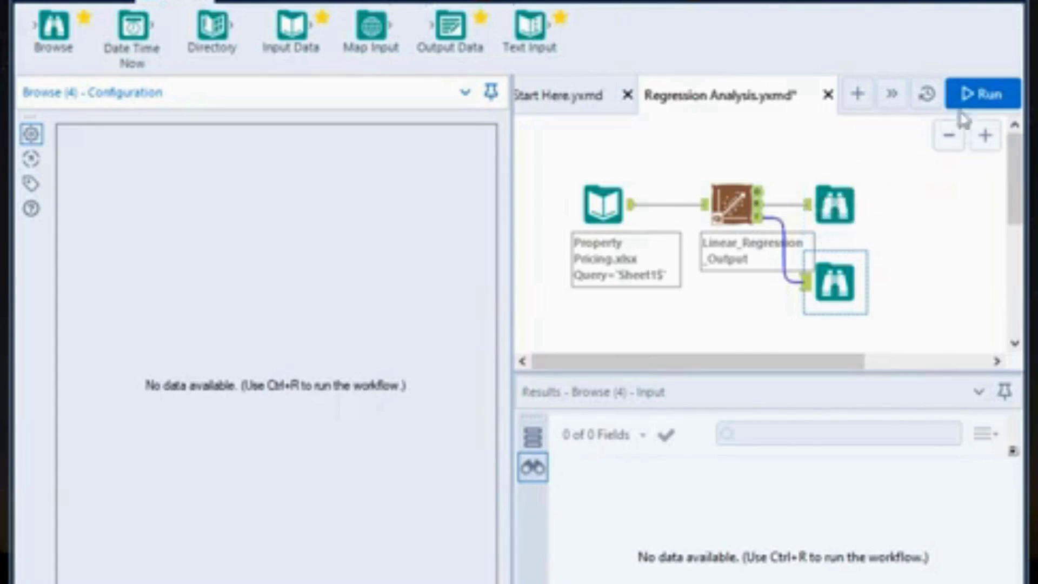
# Run the Regression Analysis workflow and dismiss the completion message.
pyautogui.click(976, 96)
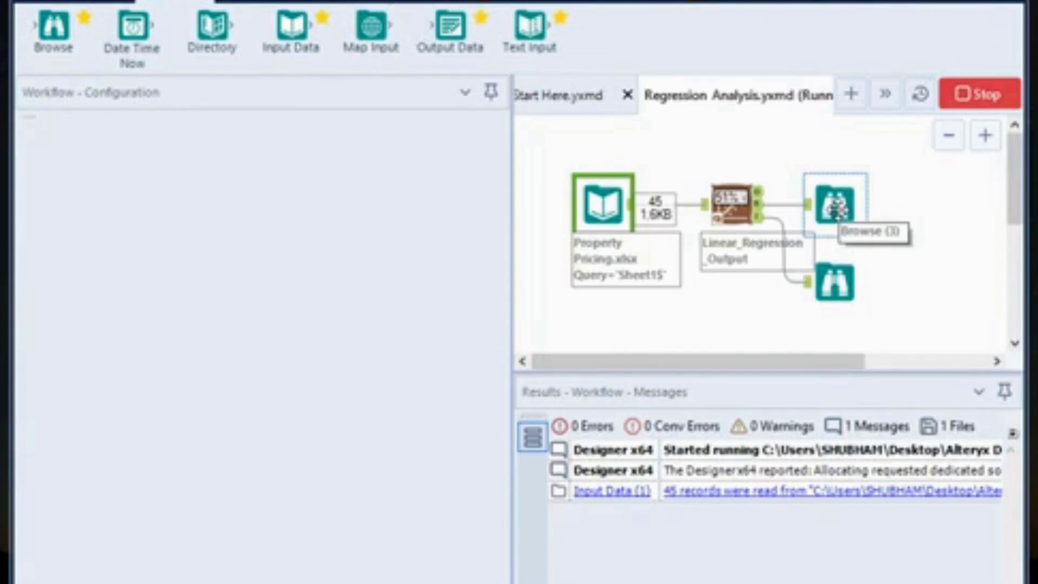
pyautogui.click(838, 214)
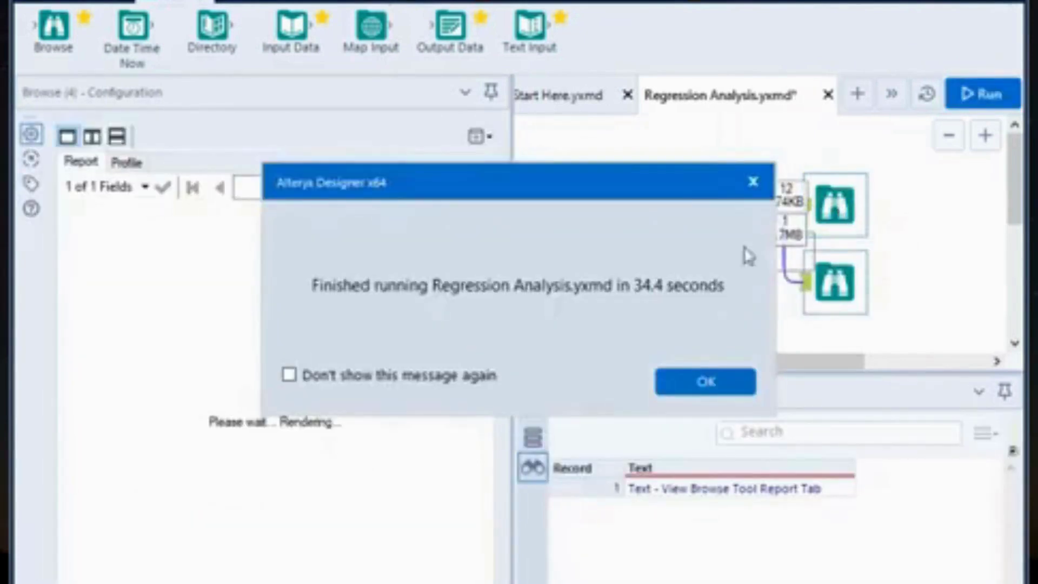
pyautogui.click(704, 384)
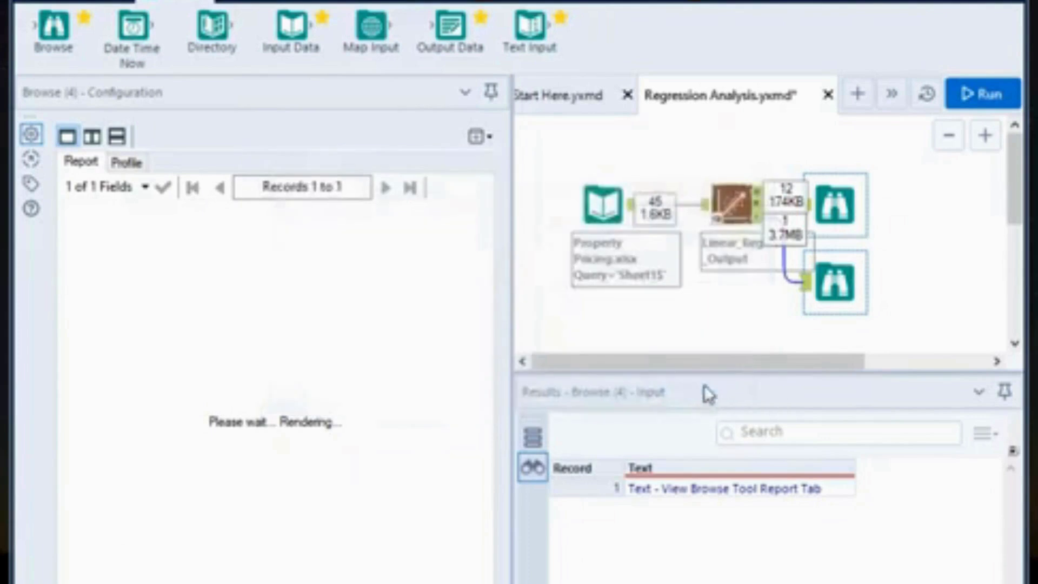
# Examine the linear model report in the upper Browse tool, including its residuals, coefficients, significance codes and R-squared values.
pyautogui.click(832, 217)
pyautogui.click(832, 219)
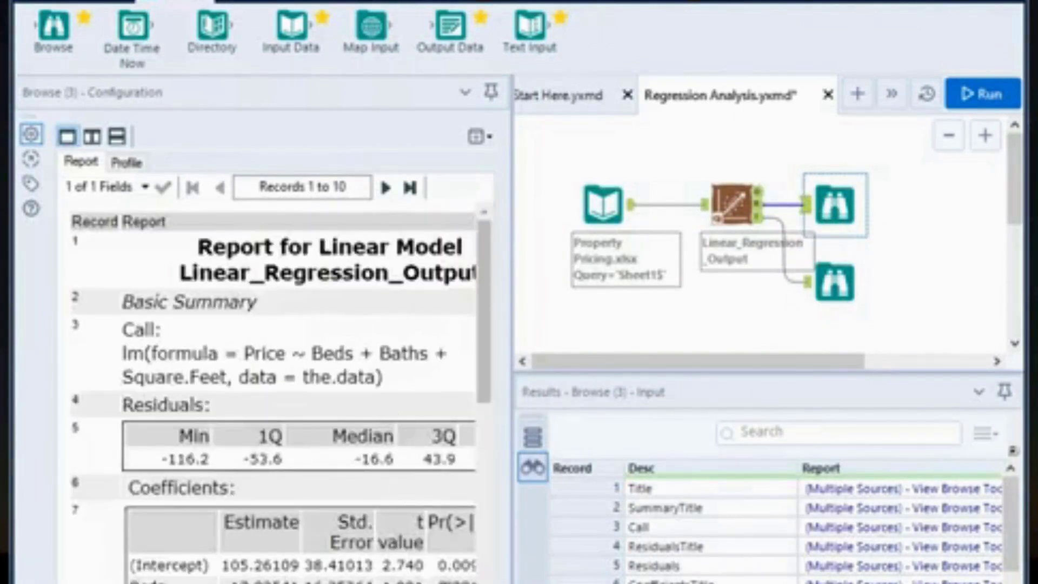
pyautogui.moveTo(243, 583); pyautogui.dragTo(279, 583)
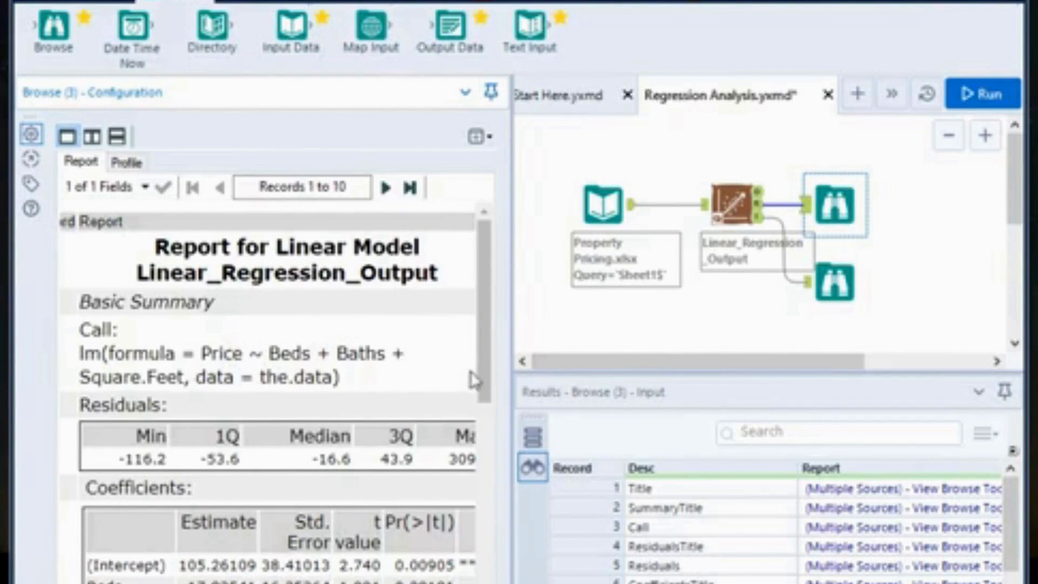
pyautogui.moveTo(488, 367); pyautogui.dragTo(483, 399)
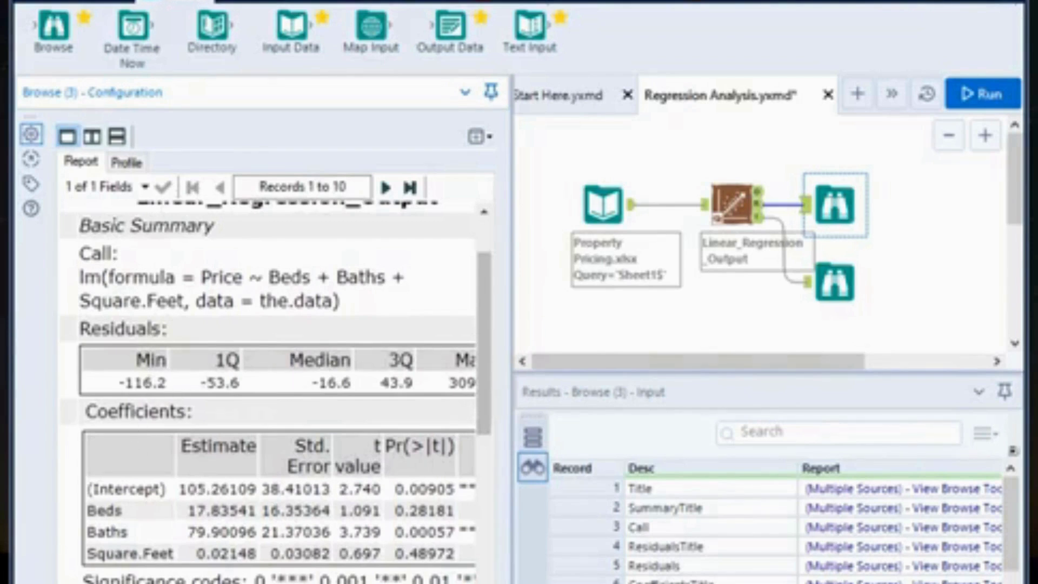
pyautogui.hscroll(1, 267, 391)
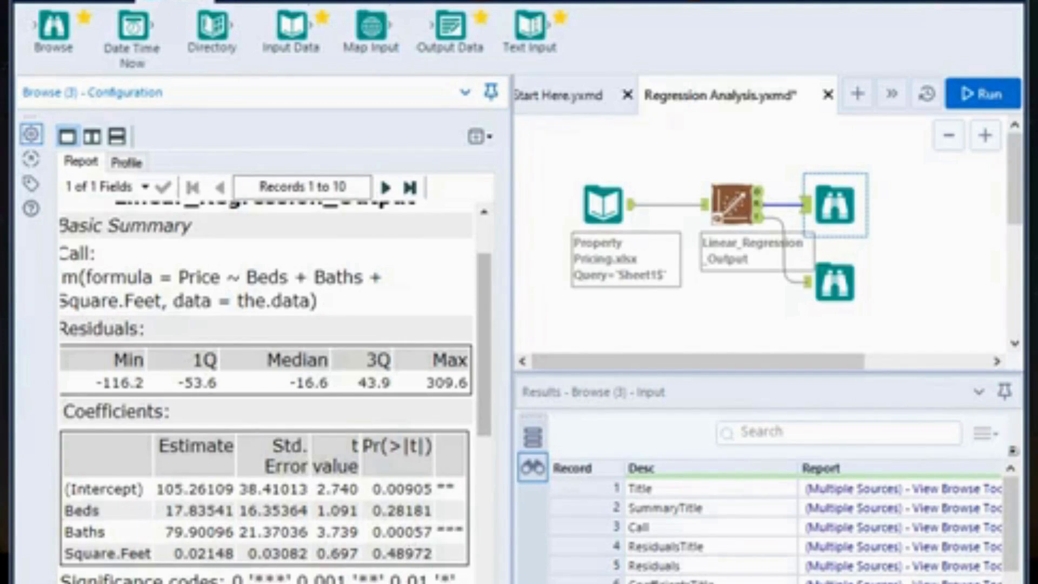
pyautogui.scroll(-2, 265, 389)
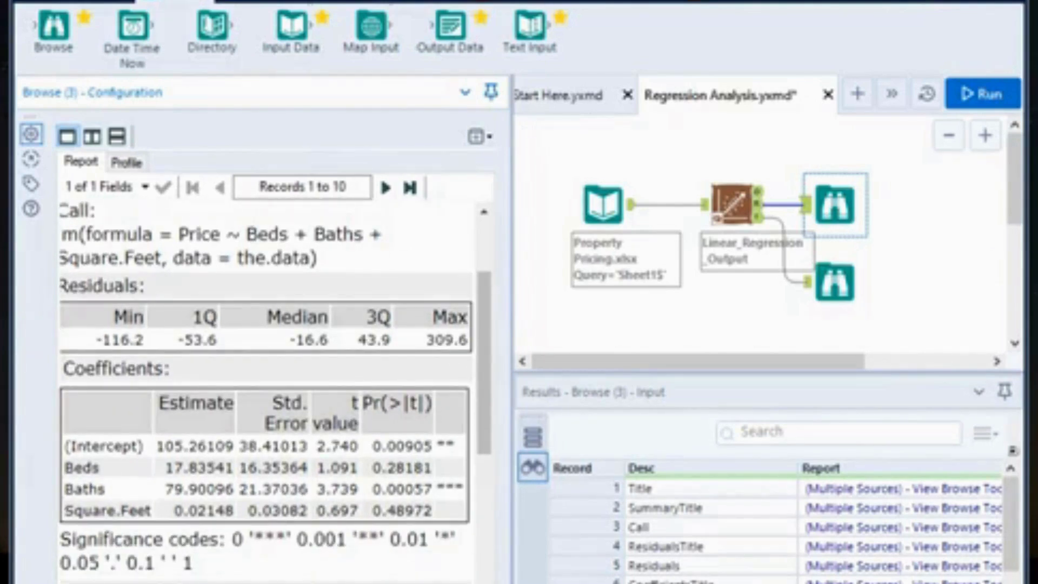
pyautogui.scroll(-8, 265, 390)
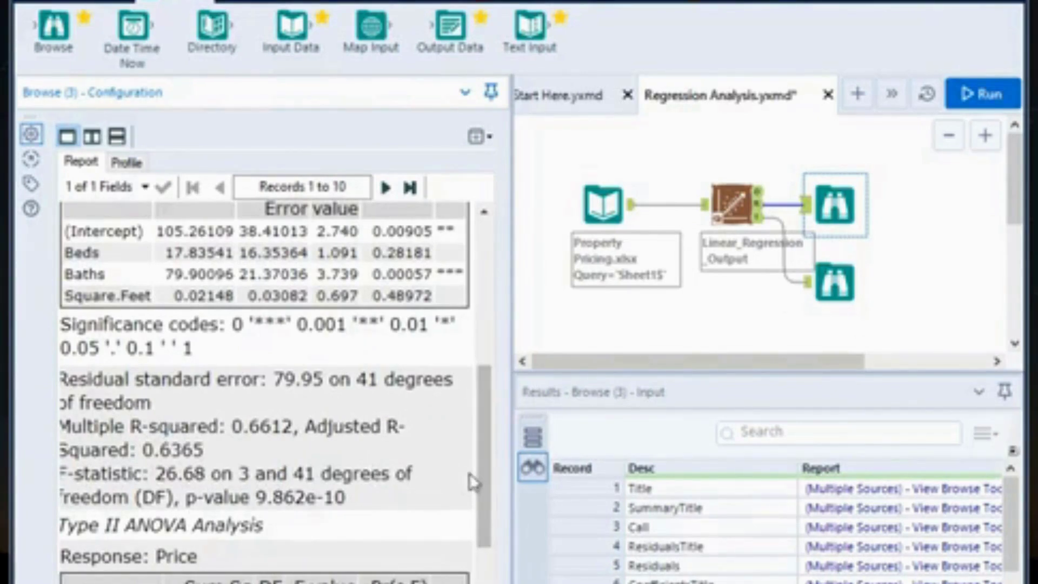
pyautogui.moveTo(479, 476); pyautogui.dragTo(496, 301)
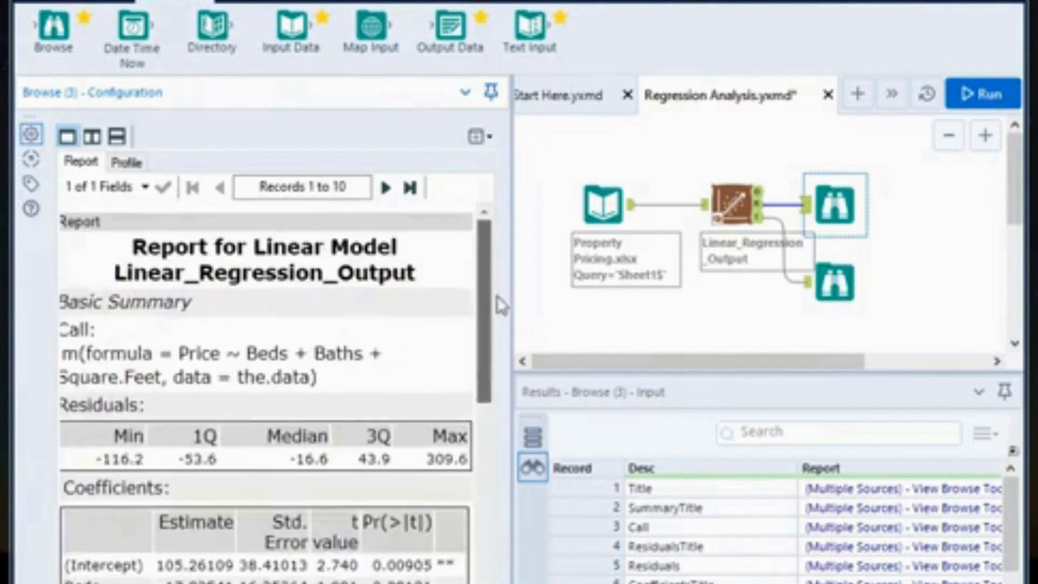
# View the interactive Ordinary Least-Squares Linear report in the lower Browse tool.
pyautogui.click(838, 287)
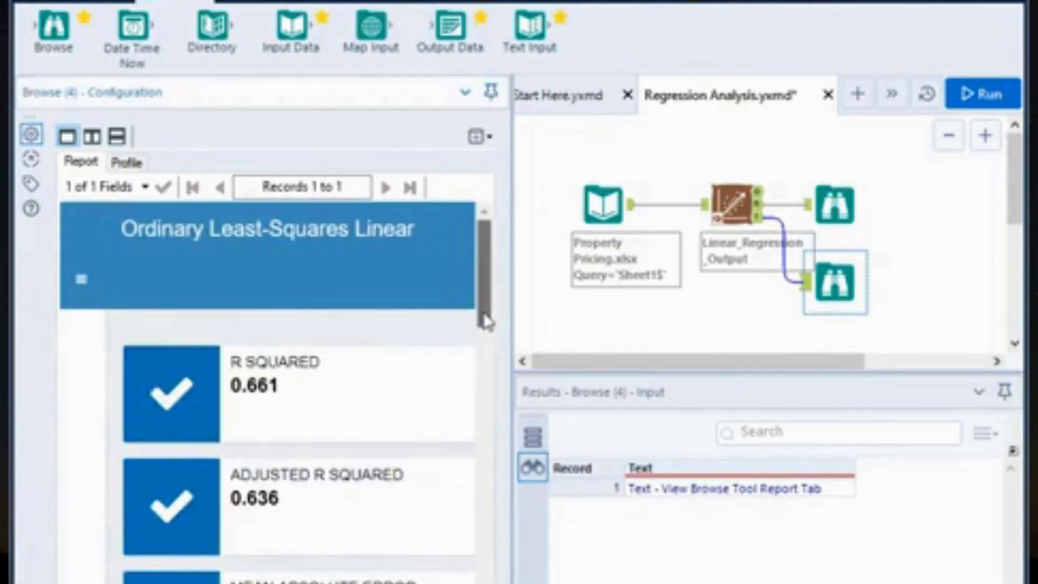
pyautogui.scroll(-1, 487, 332)
pyautogui.moveTo(487, 332); pyautogui.dragTo(494, 275)
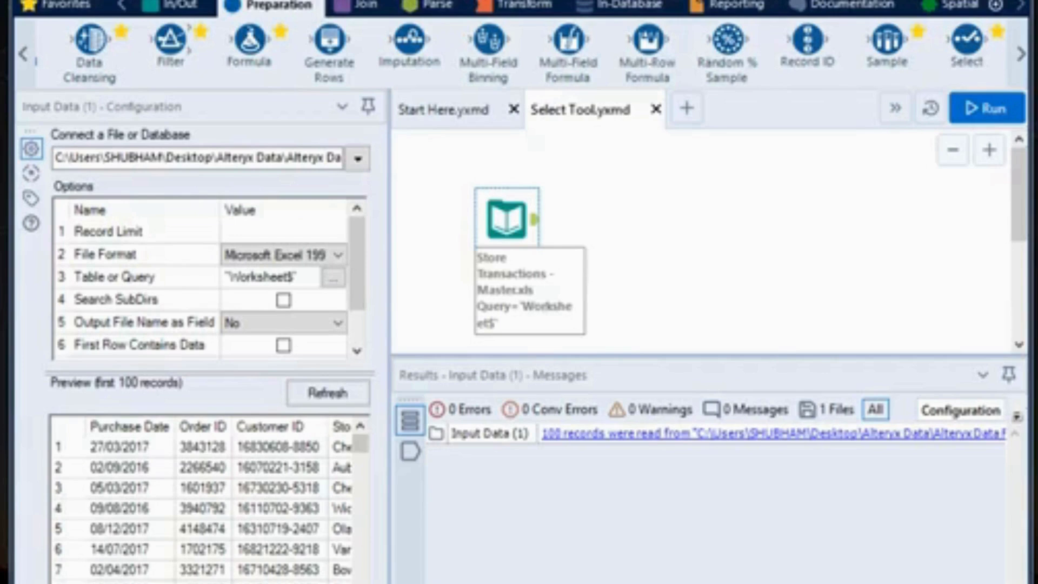
# Add a Select tool connected to the Store Transactions input in the Select Tool workflow.
pyautogui.click(206, 581)
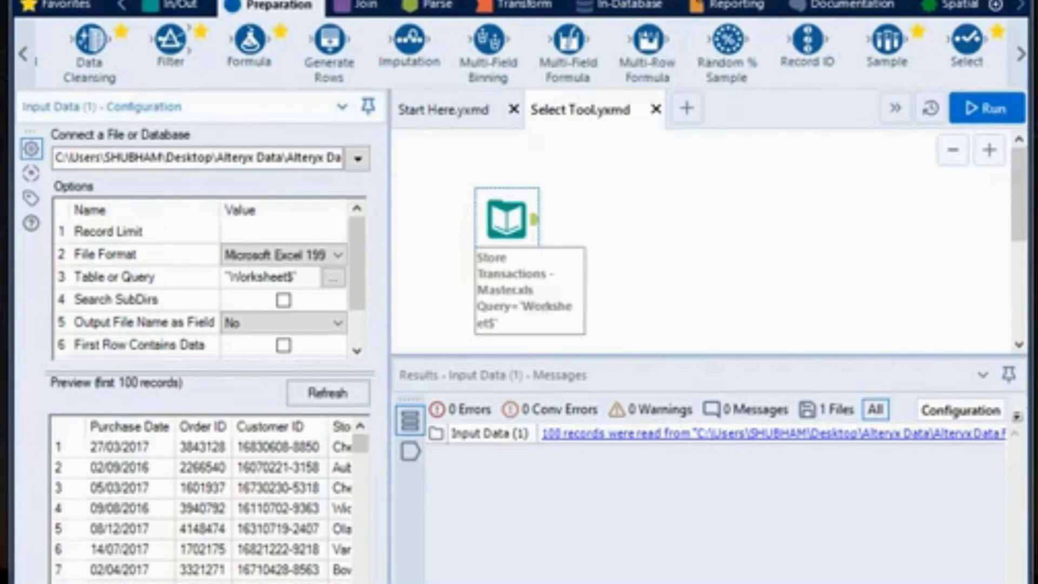
pyautogui.moveTo(205, 581); pyautogui.dragTo(146, 580)
pyautogui.click(638, 206)
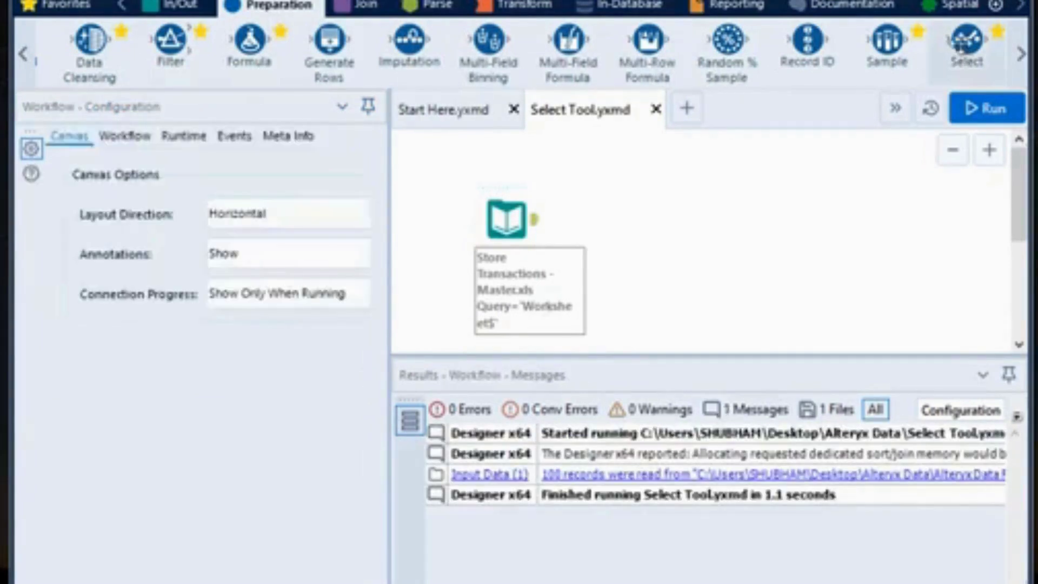
pyautogui.moveTo(958, 47); pyautogui.dragTo(637, 219)
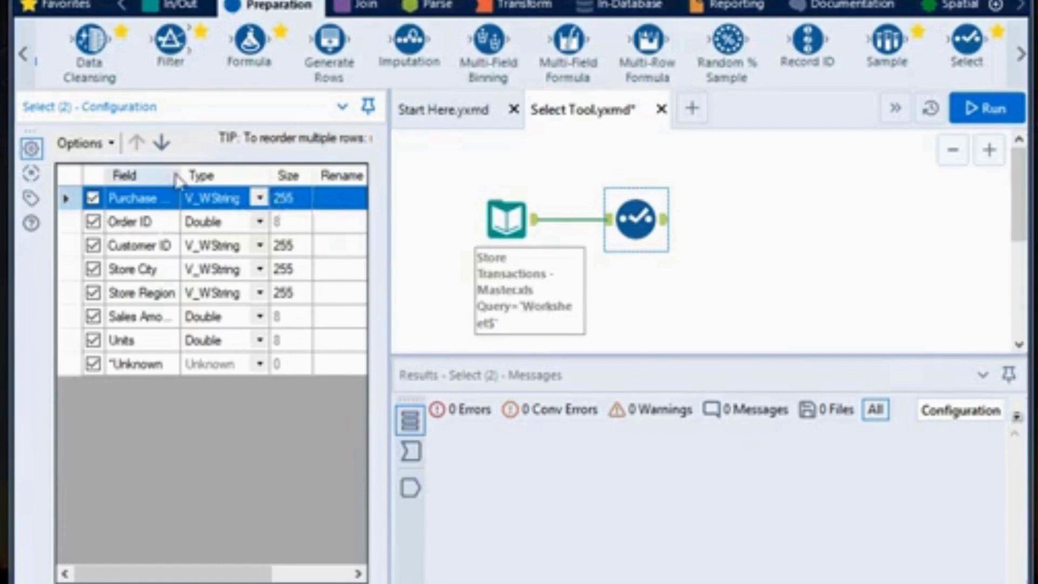
# Widen the Field column to show full names, and exclude the Purchase Date and *Unknown fields.
pyautogui.moveTo(177, 173); pyautogui.dragTo(201, 173)
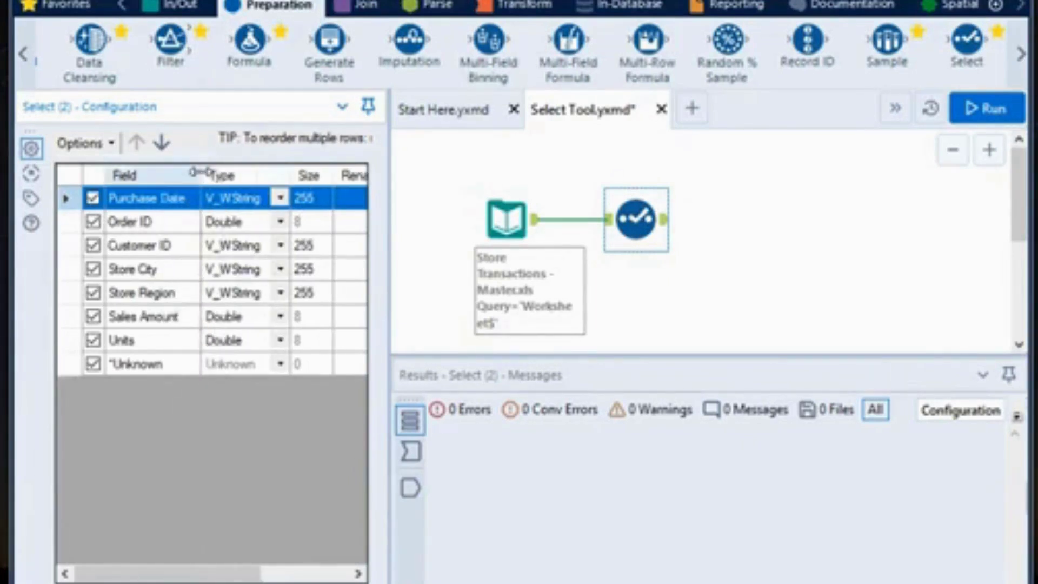
pyautogui.click(93, 199)
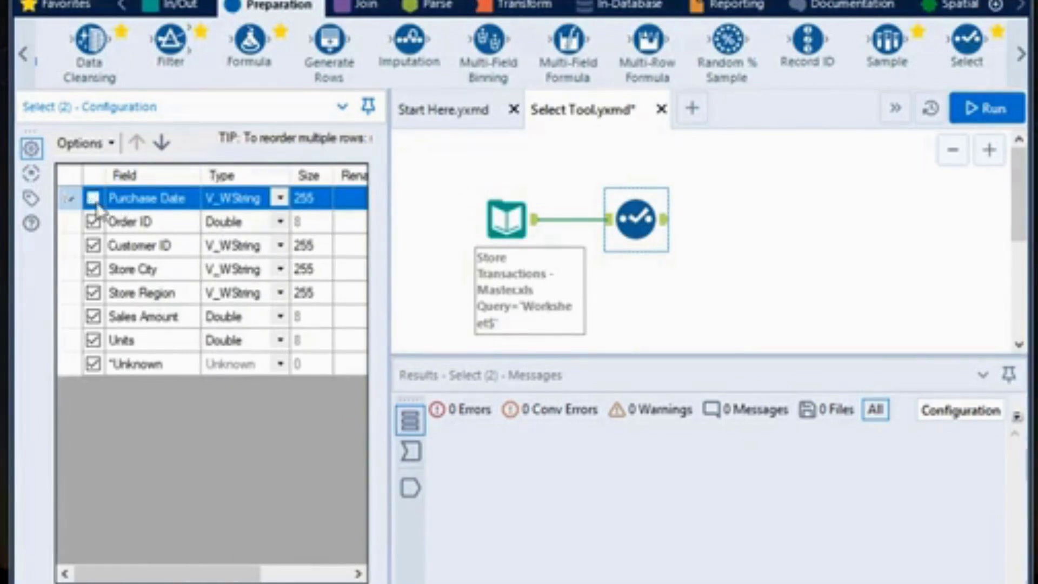
pyautogui.click(93, 364)
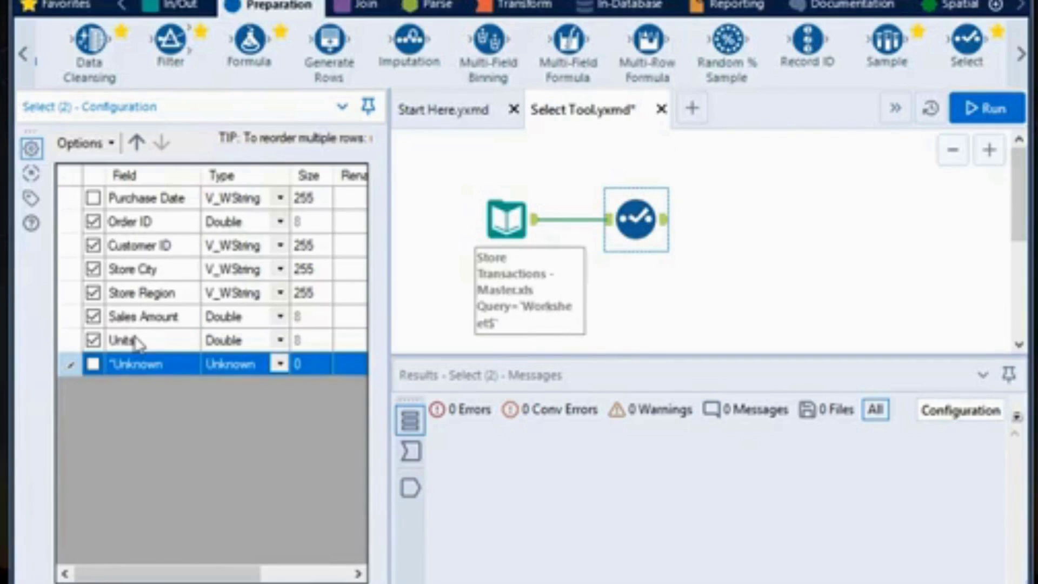
# Change the Customer ID field's data type to V_String and set its size to 50.
pyautogui.click(281, 222)
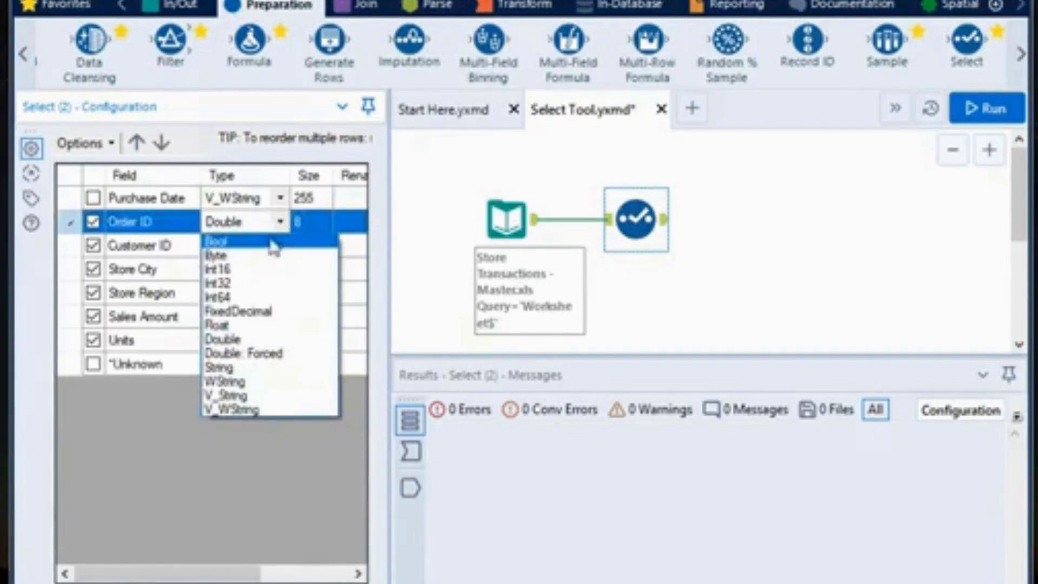
pyautogui.click(278, 228)
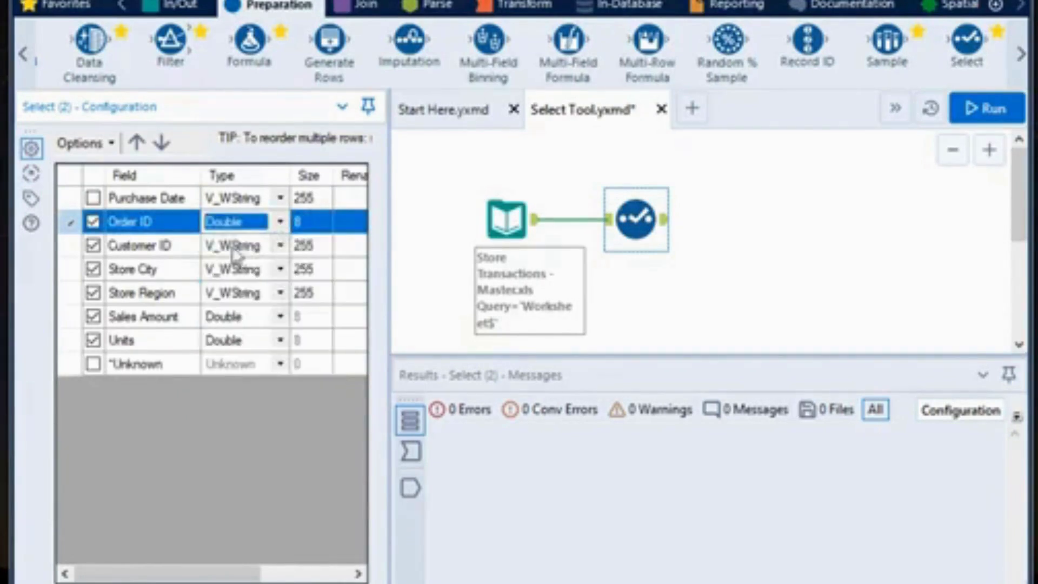
pyautogui.click(281, 247)
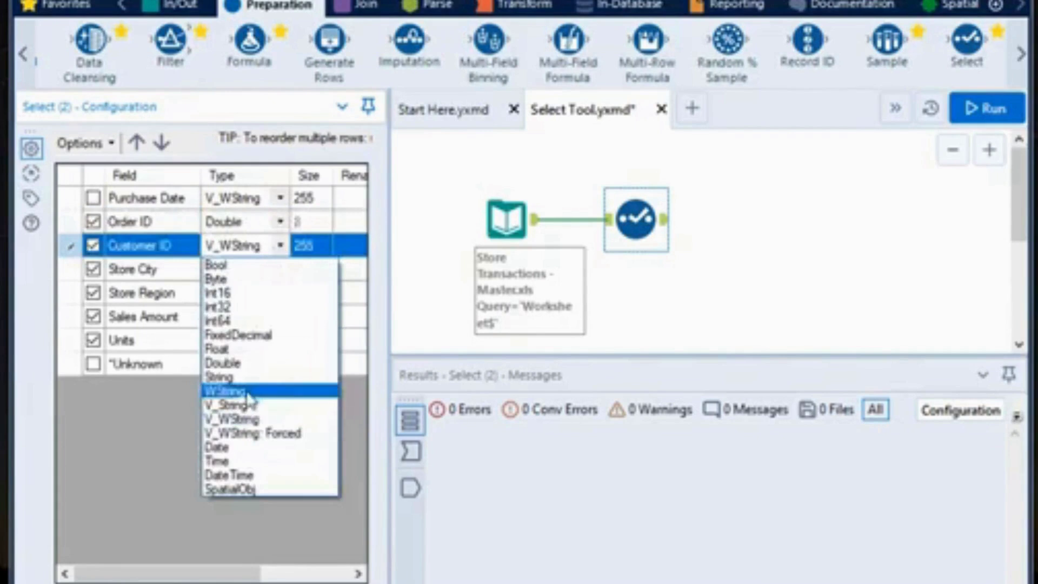
pyautogui.click(239, 405)
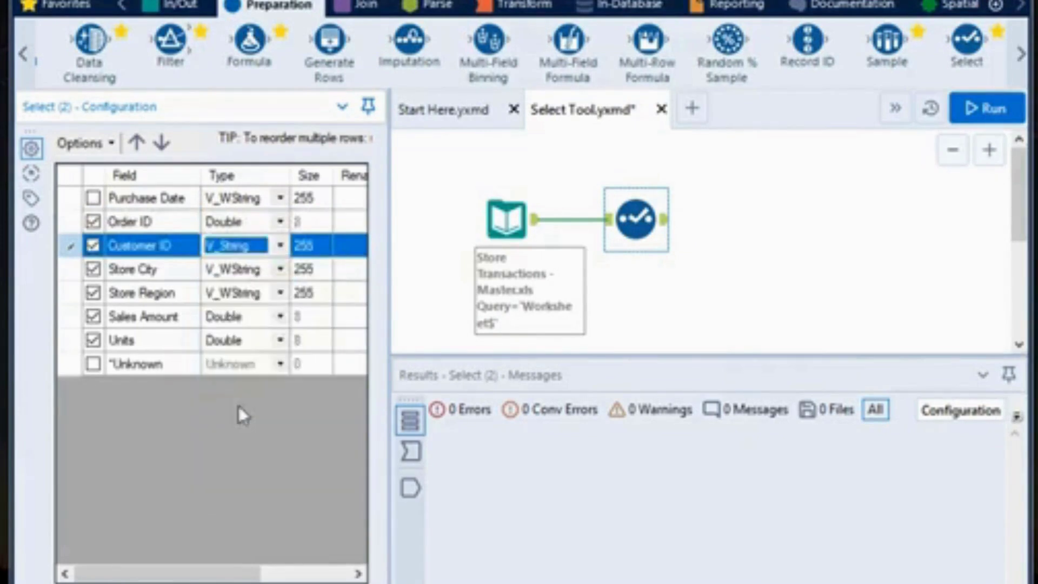
pyautogui.click(317, 249)
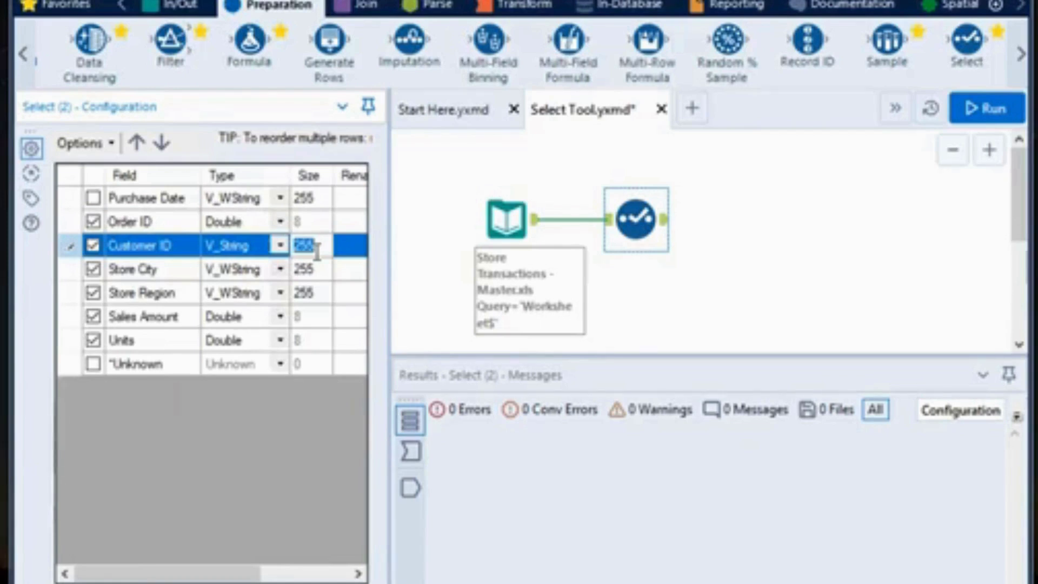
pyautogui.write('50')
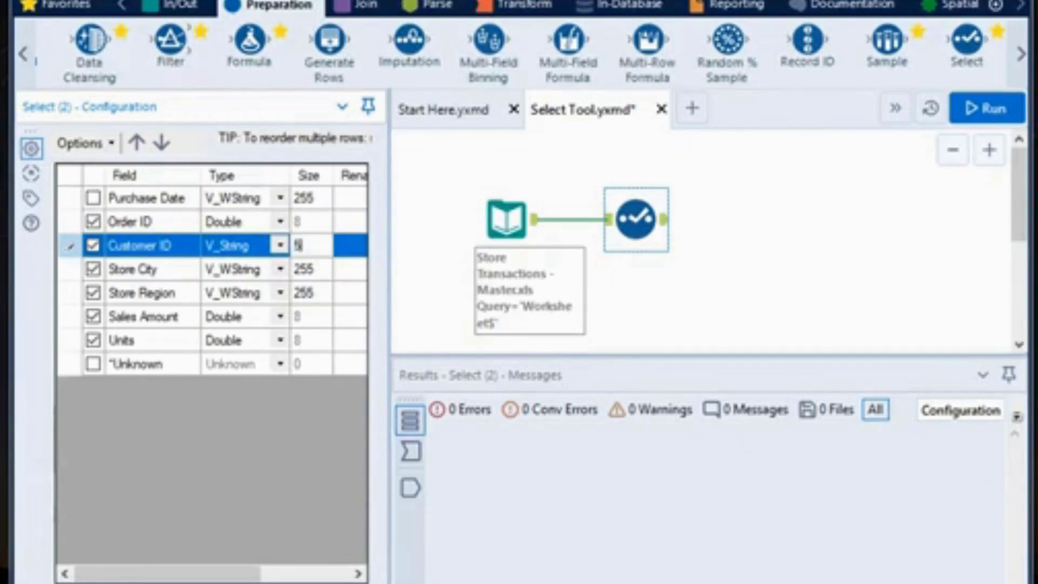
# Change the Store City field's data type to V_String with a size of 50.
pyautogui.click(282, 270)
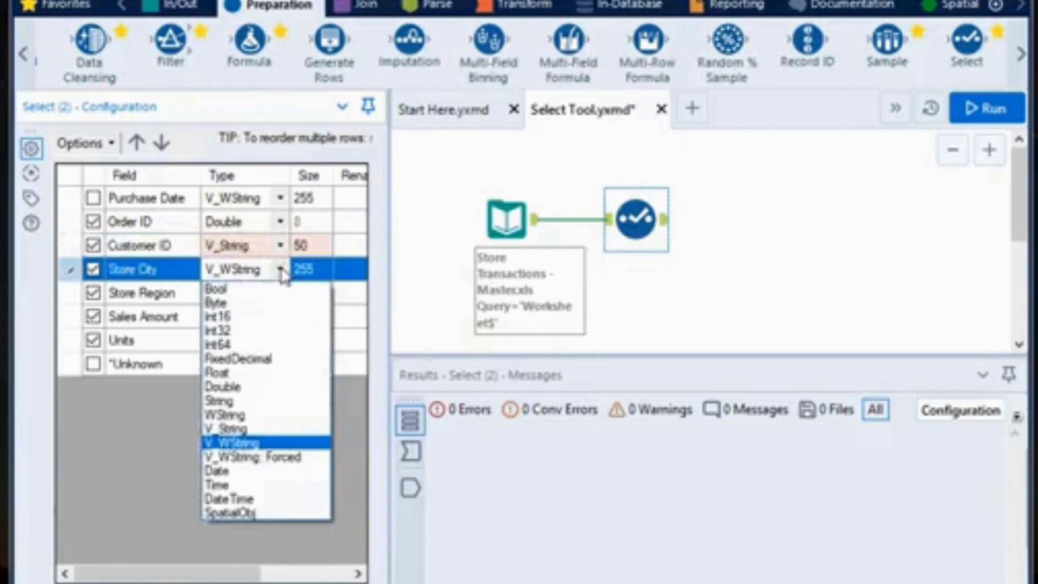
pyautogui.click(238, 429)
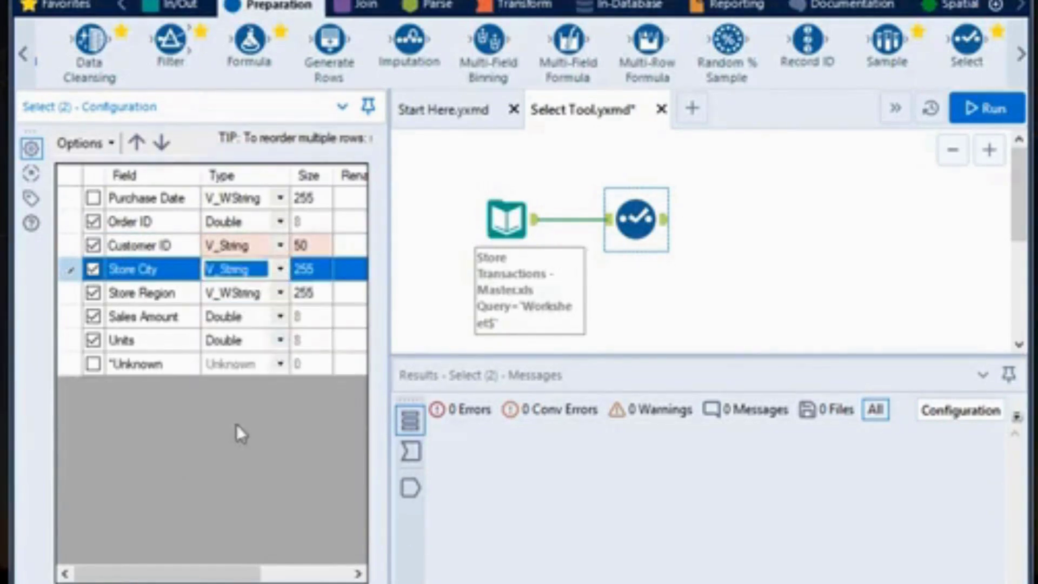
pyautogui.click(316, 269)
pyautogui.write('50')
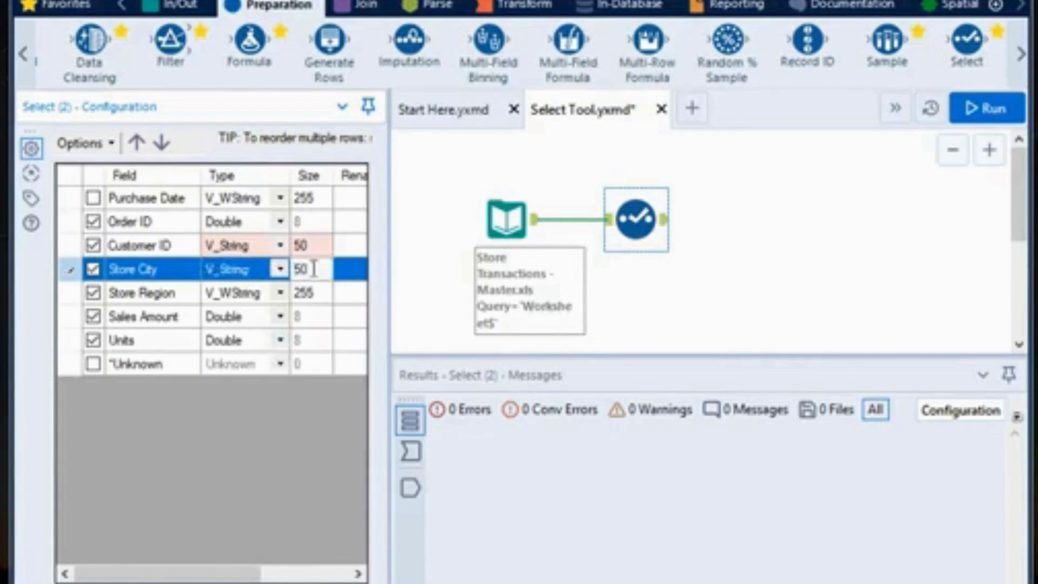
# Change the Store Region field's data type to V_String with a size of 50.
pyautogui.click(280, 295)
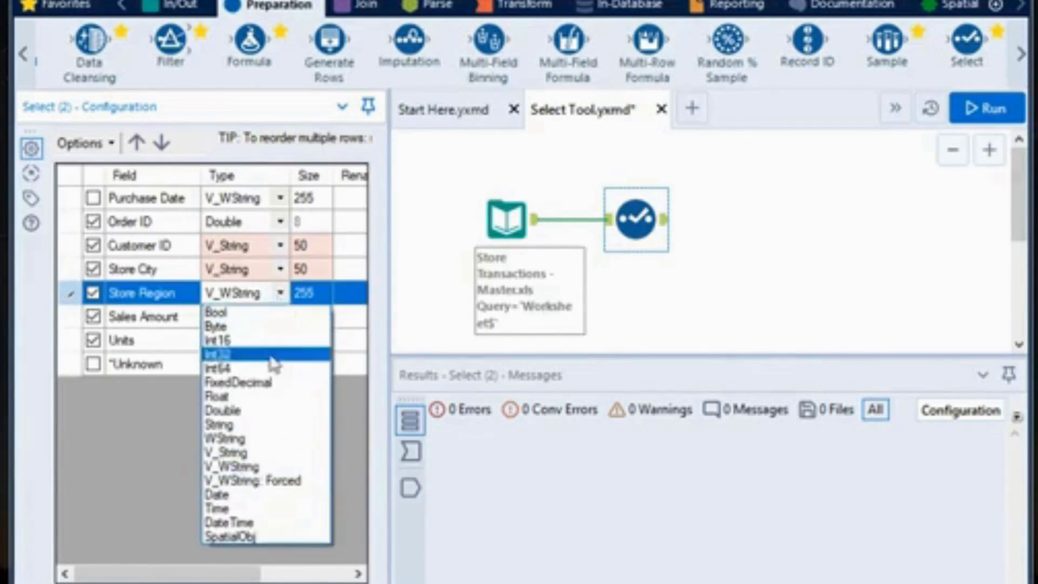
pyautogui.click(242, 452)
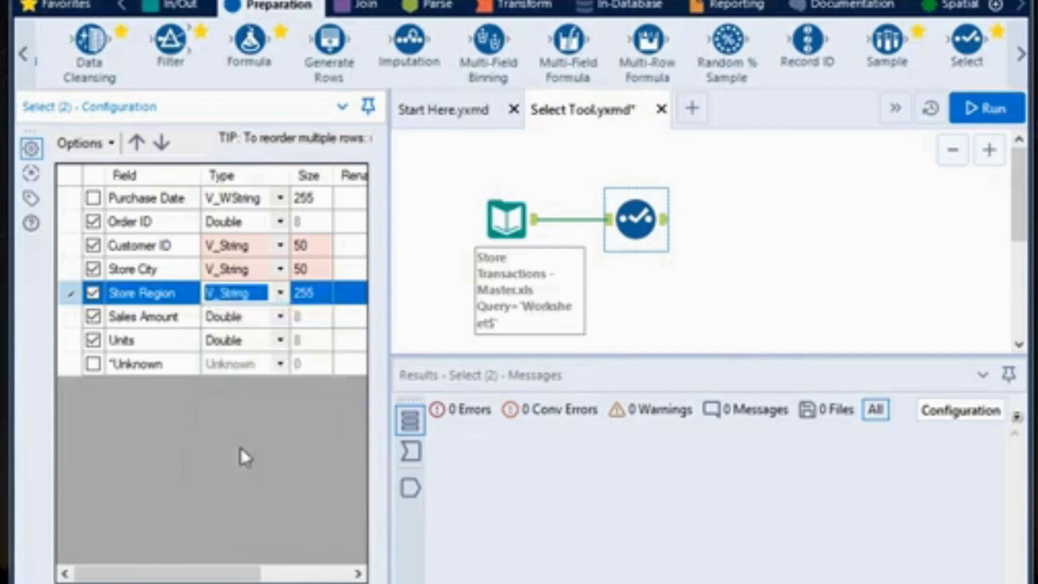
pyautogui.click(320, 296)
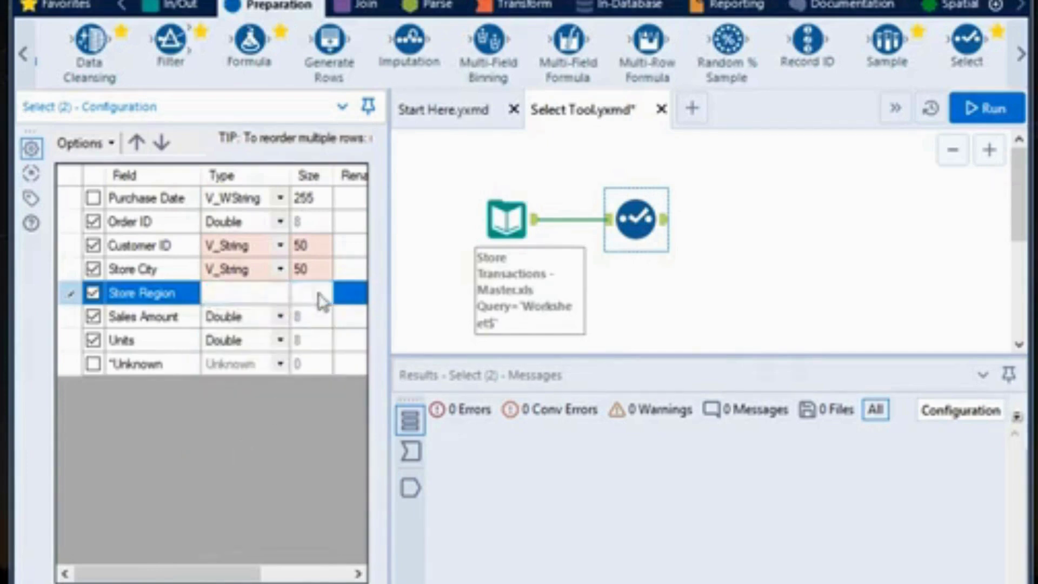
pyautogui.write('5')
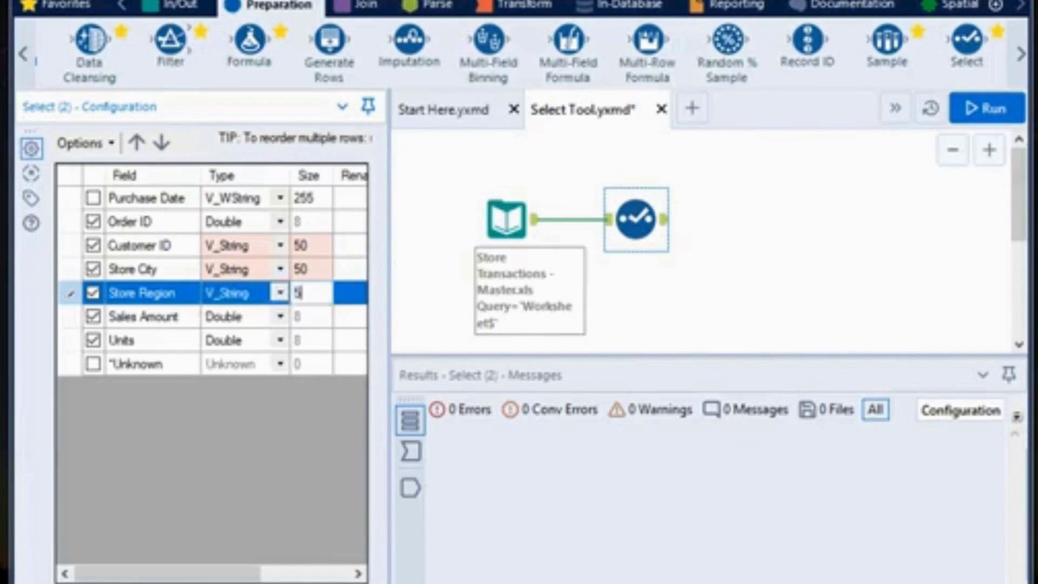
pyautogui.write('0')
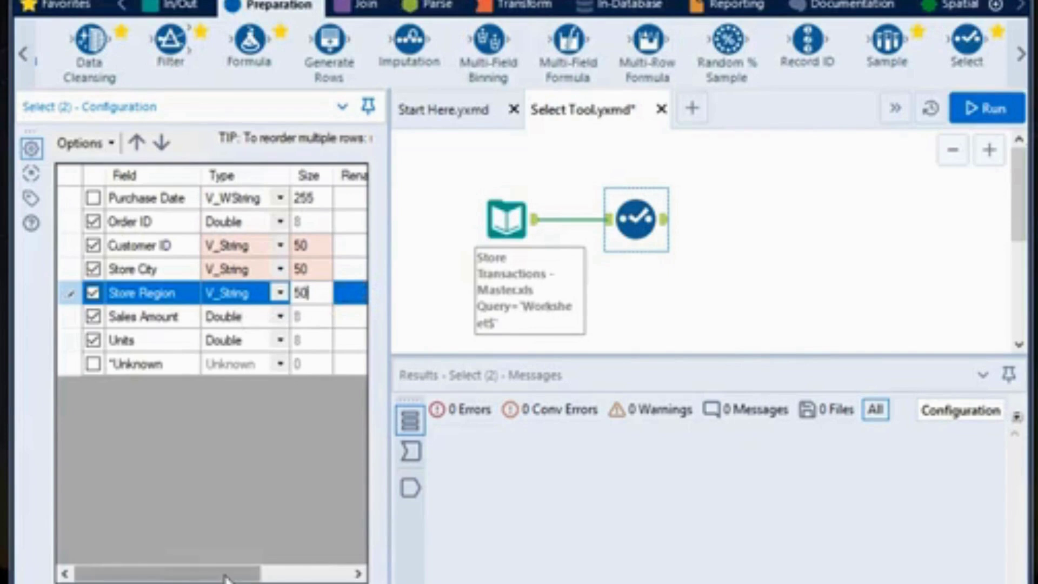
# Rename the Sales Amount field to "Sales in Dollar" and the Units field to "Num items sold".
pyautogui.moveTo(225, 577); pyautogui.dragTo(247, 576)
pyautogui.click(326, 320)
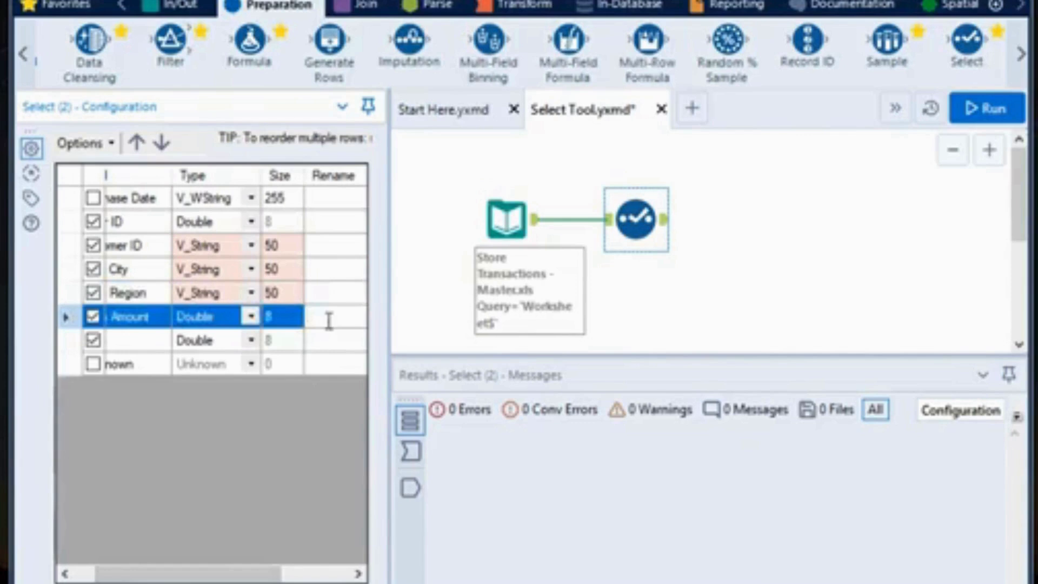
pyautogui.write('Sales in ')
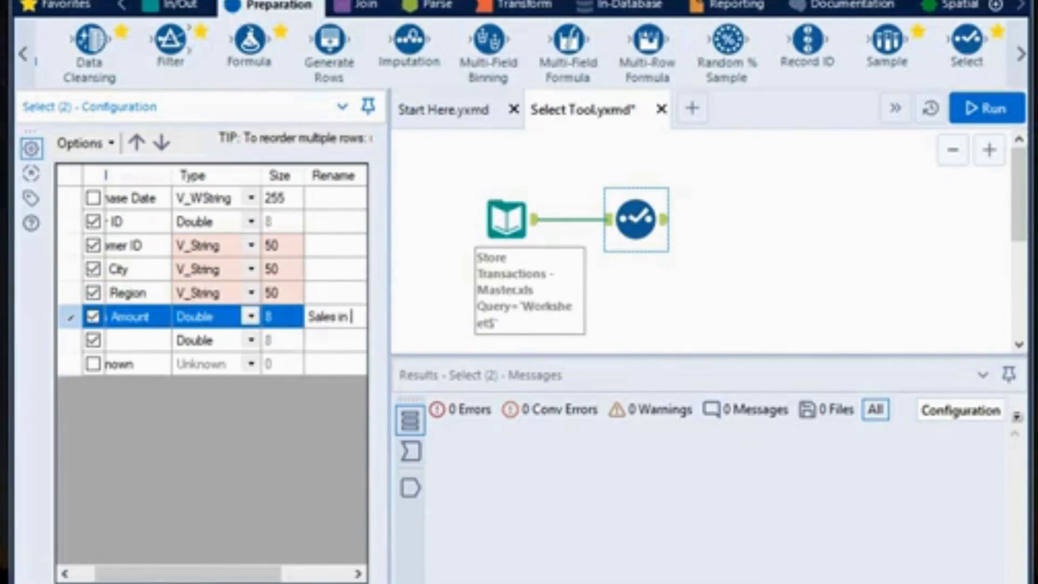
pyautogui.write('Dol')
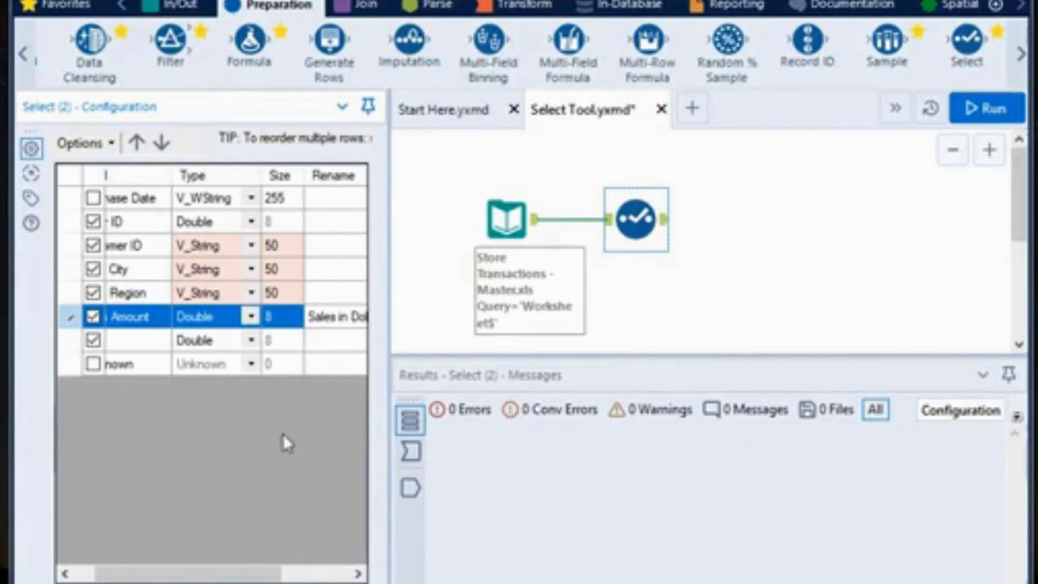
pyautogui.moveTo(231, 575); pyautogui.dragTo(274, 574)
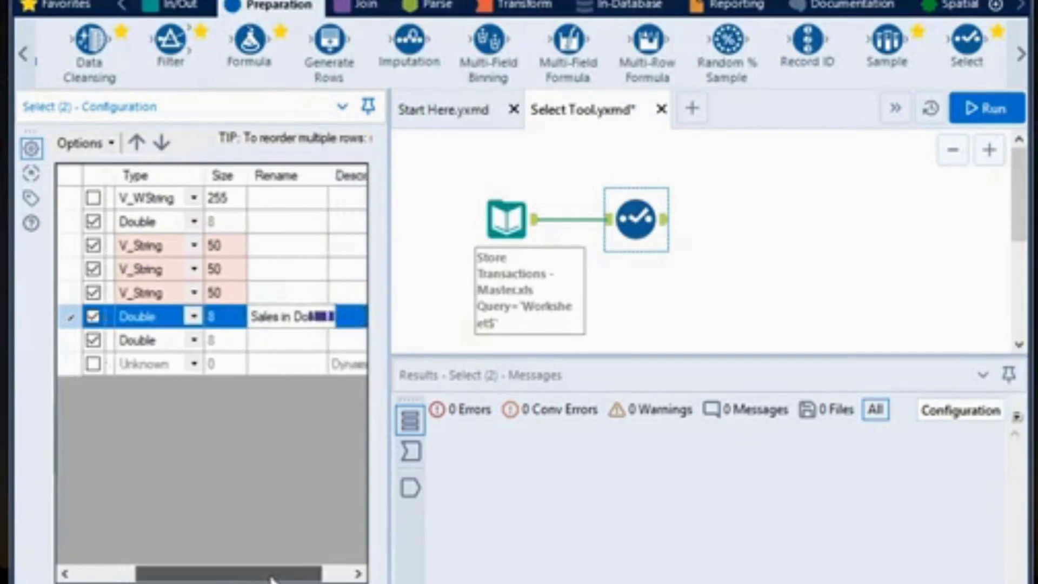
pyautogui.click(302, 340)
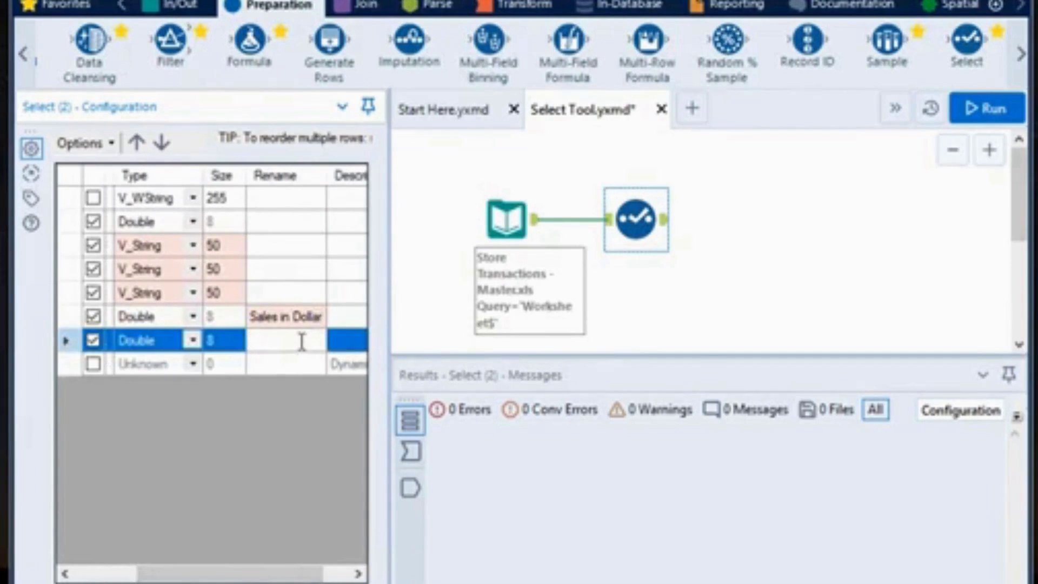
pyautogui.write('Num items sold')
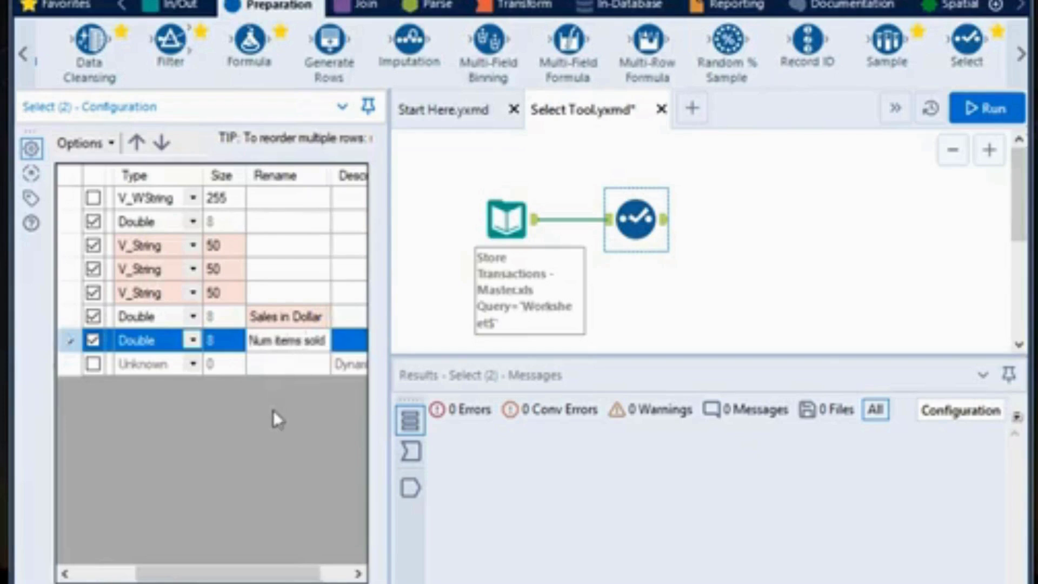
# Run the workflow and examine the Select tool's output data, including the renamed columns.
pyautogui.click(975, 122)
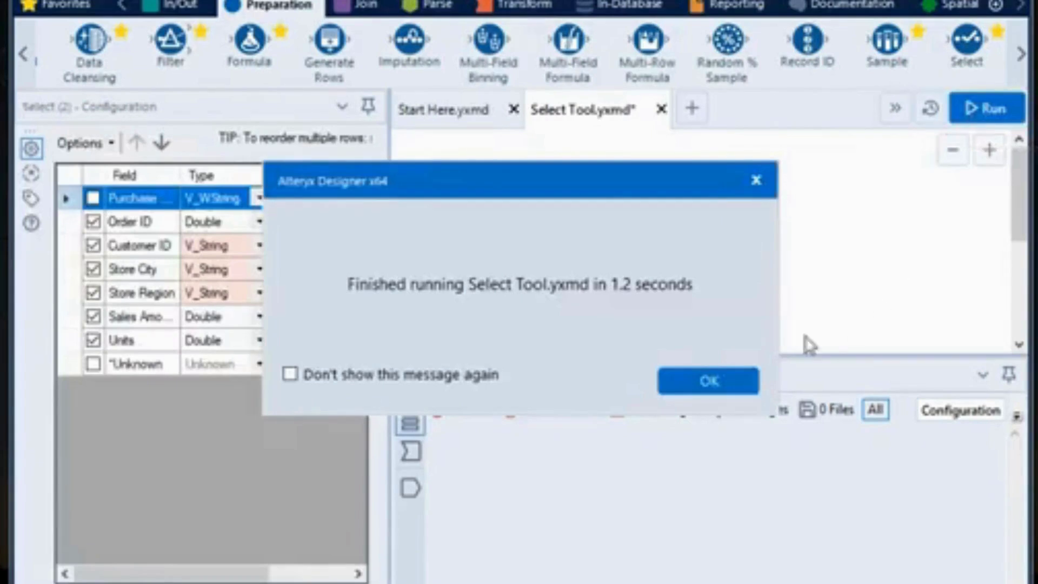
pyautogui.click(710, 382)
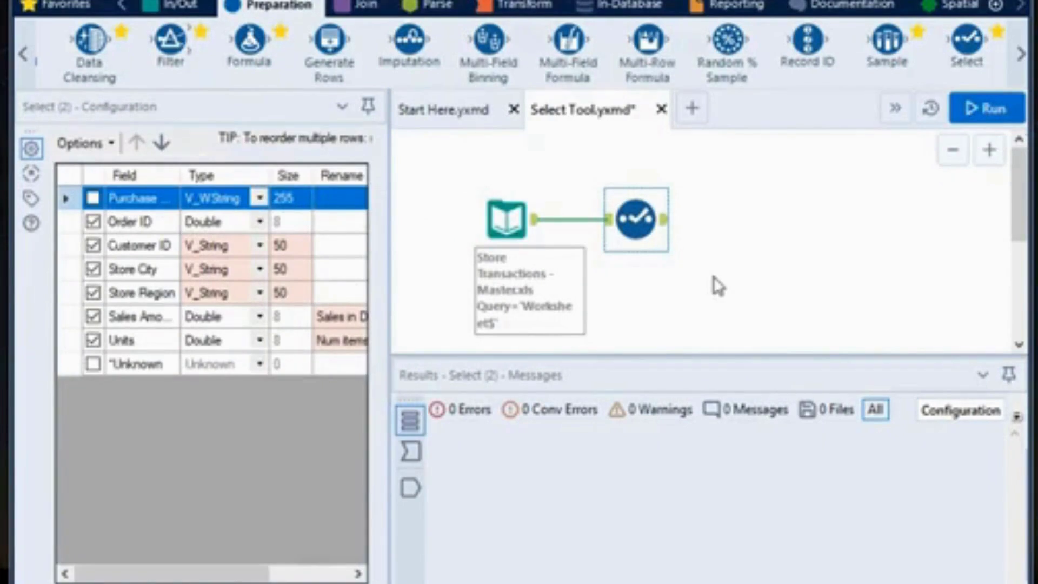
pyautogui.click(668, 228)
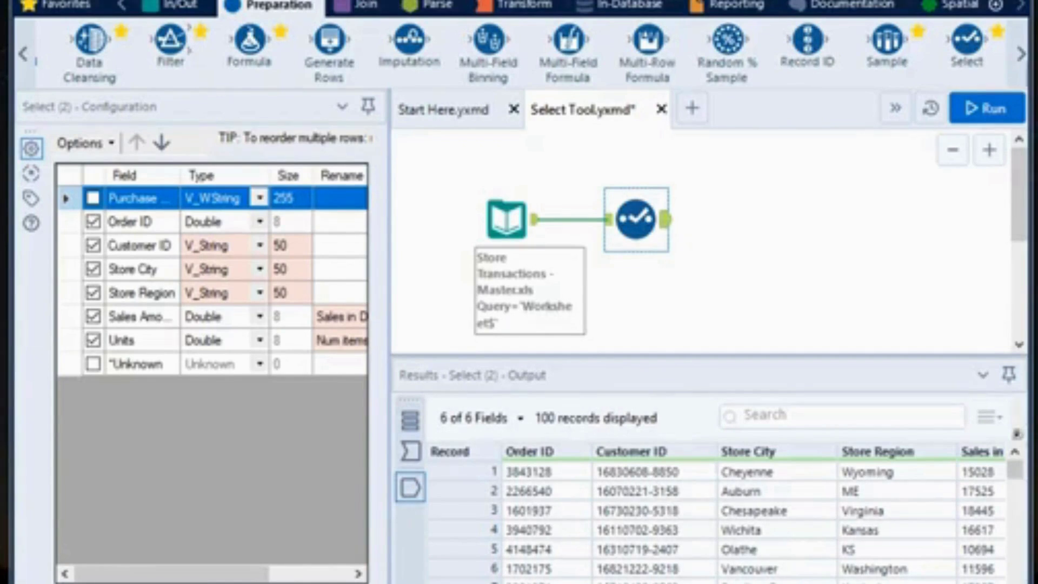
pyautogui.moveTo(648, 583); pyautogui.dragTo(790, 583)
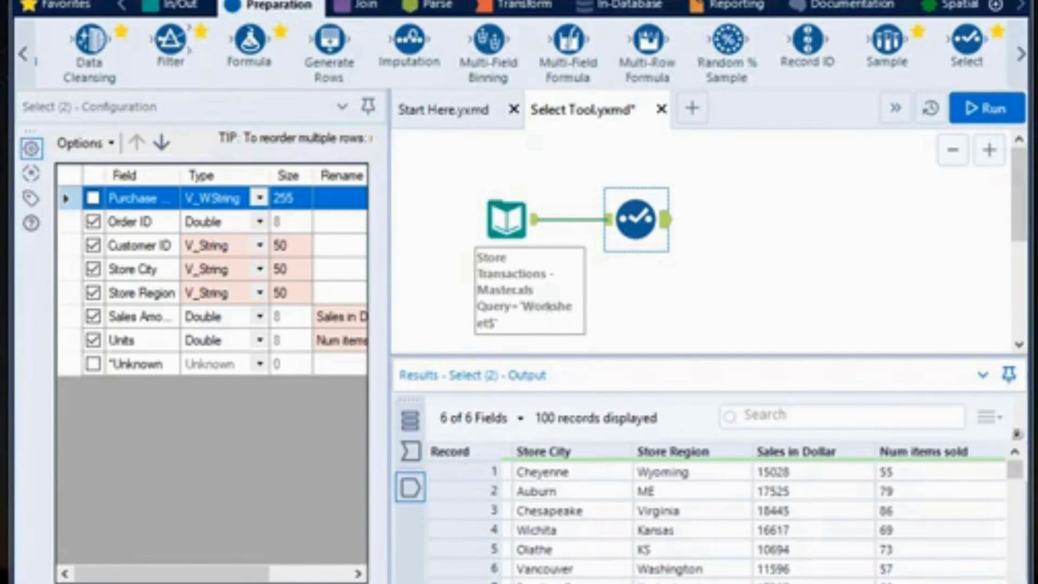
# Examine the output metadata for the data types and sizes of the Customer ID, Store City and Store Region fields.
pyautogui.moveTo(813, 458)
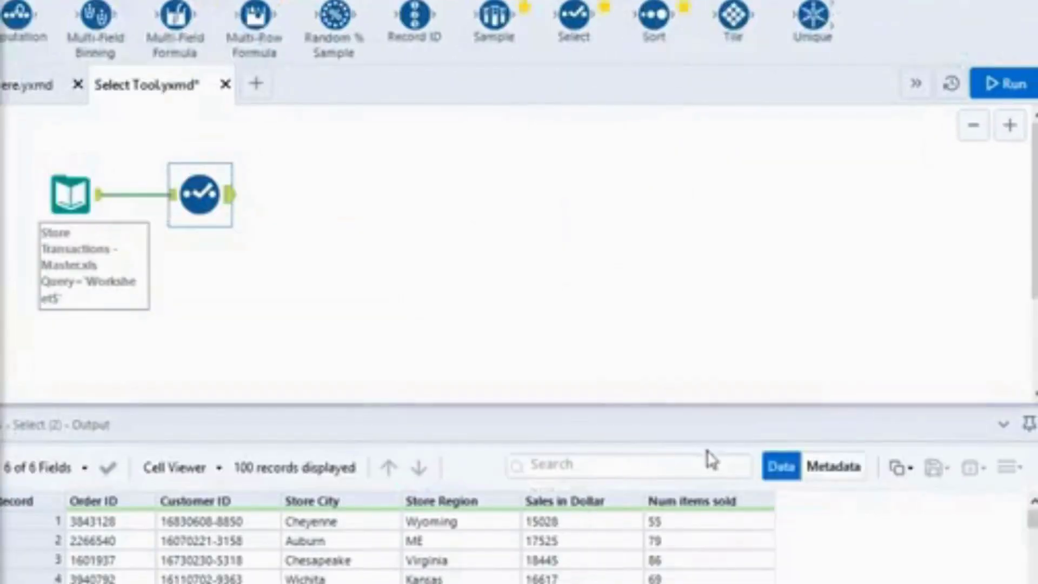
pyautogui.click(838, 468)
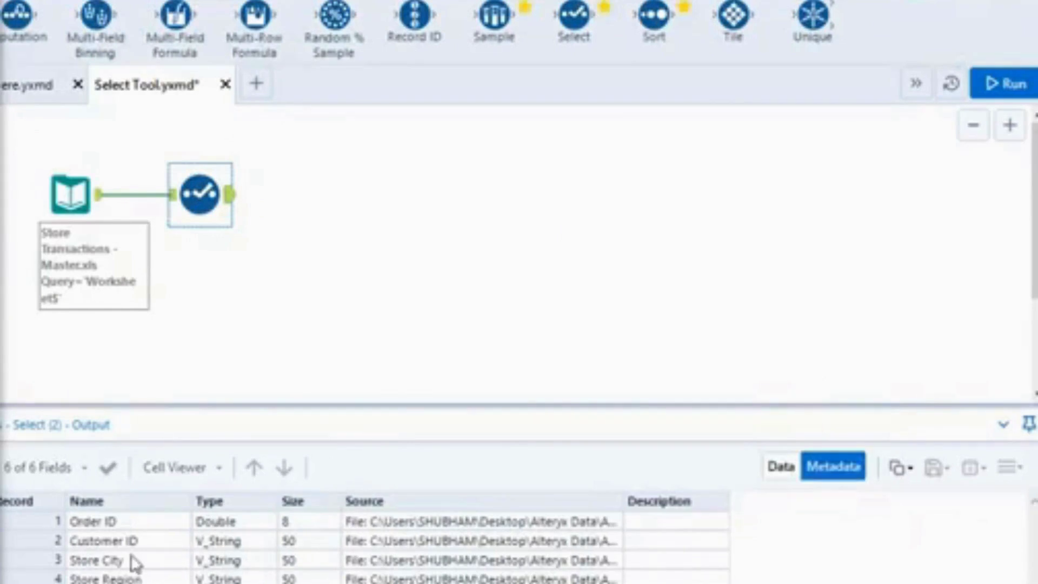
pyautogui.click(214, 547)
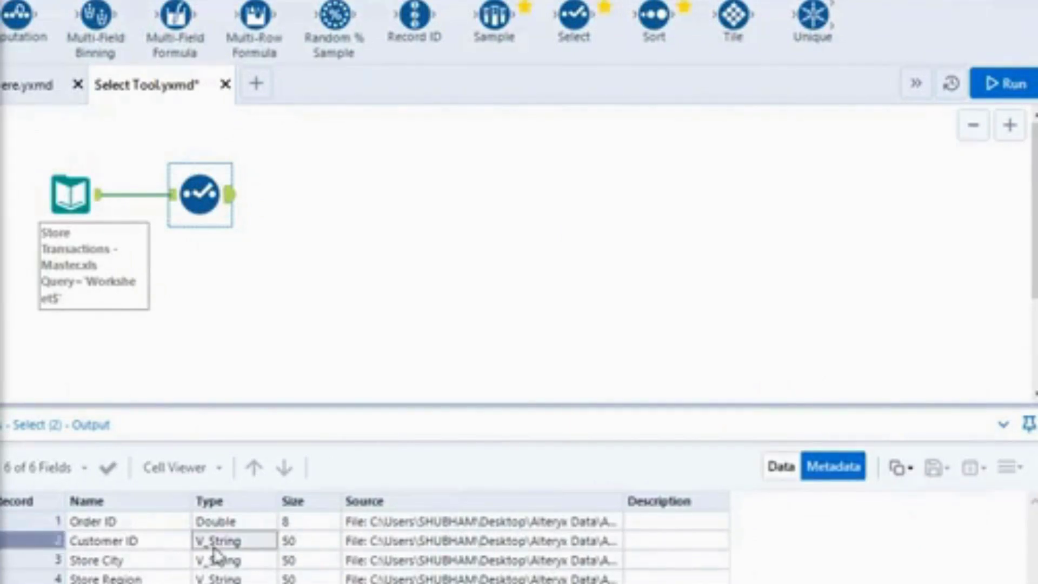
pyautogui.click(138, 562)
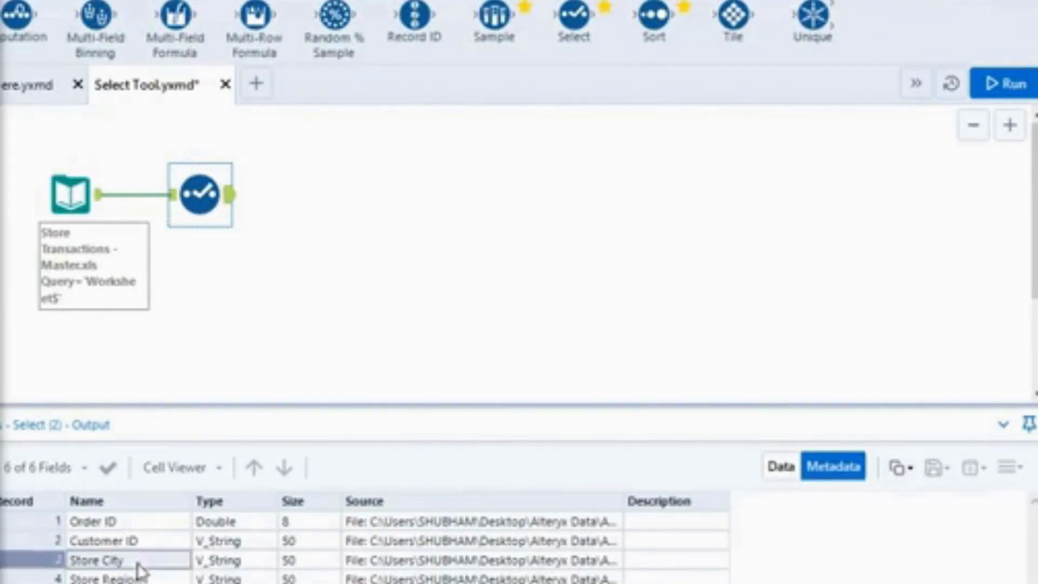
pyautogui.click(227, 566)
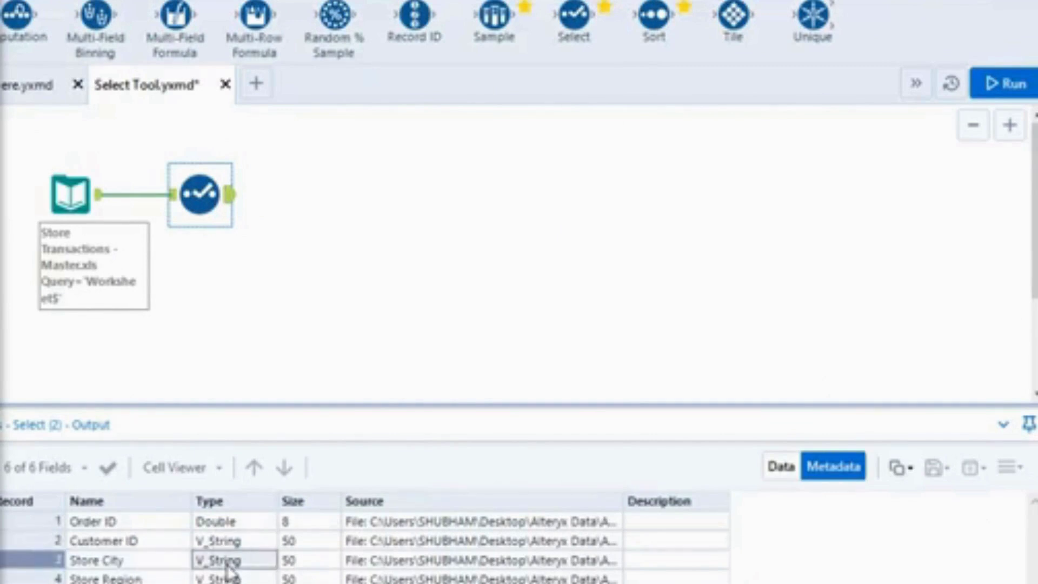
pyautogui.click(314, 566)
pyautogui.click(145, 579)
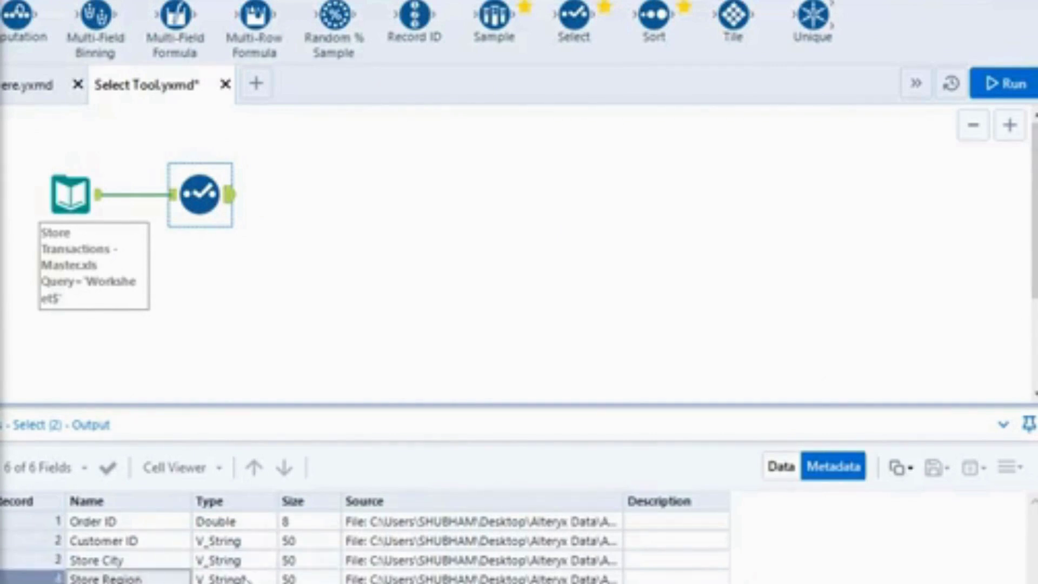
pyautogui.click(252, 580)
pyautogui.click(292, 579)
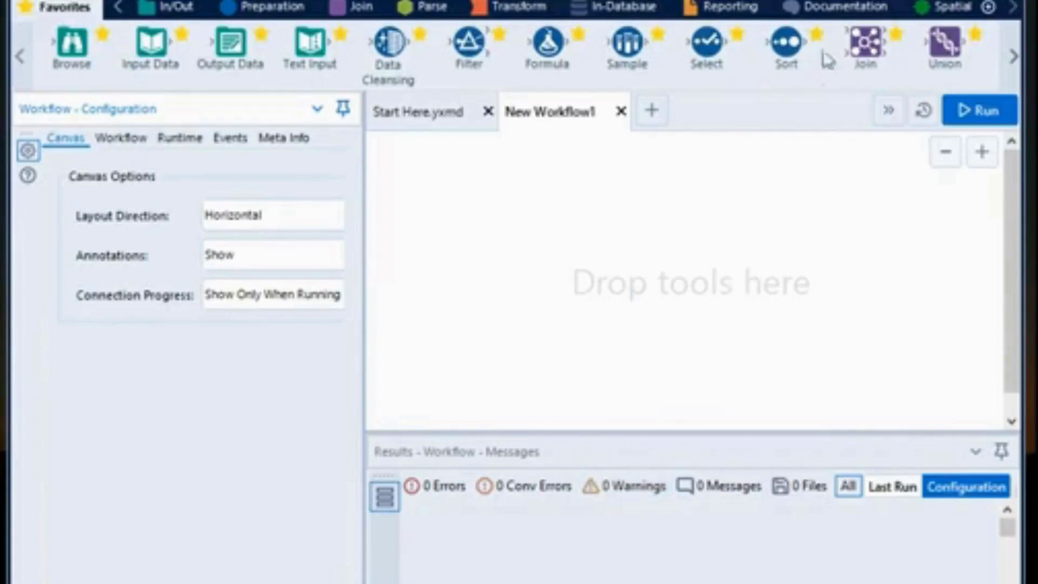
# Place a Comment tool from the Documentation tools on the new workflow's empty canvas.
pyautogui.click(827, 18)
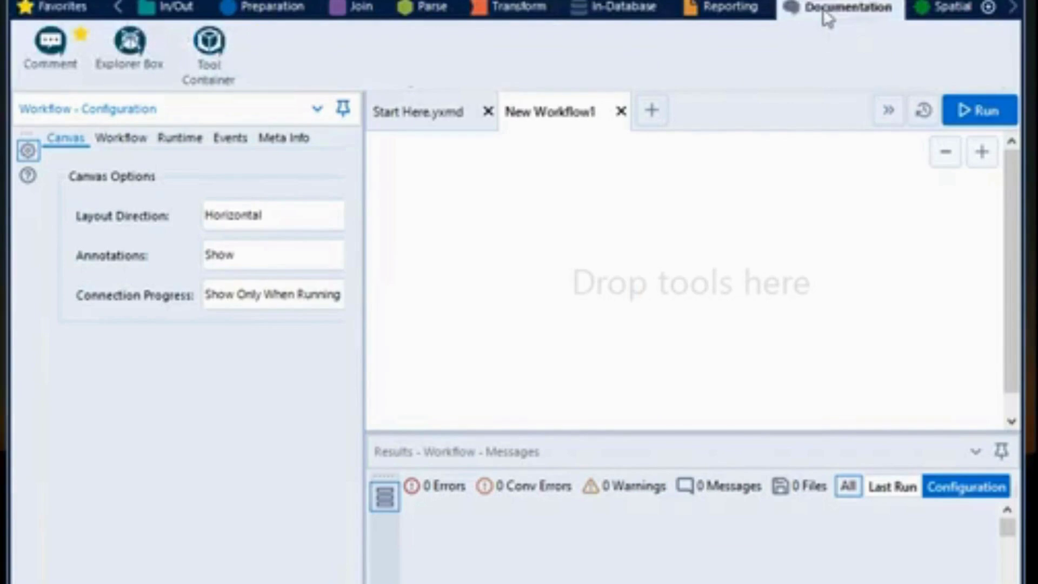
pyautogui.moveTo(50, 49); pyautogui.dragTo(34, 54)
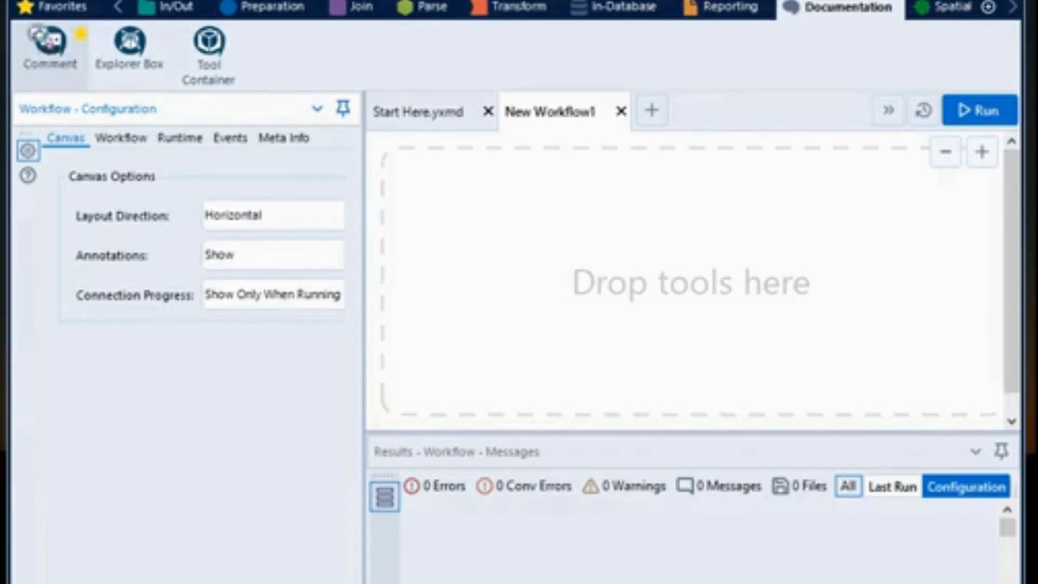
pyautogui.moveTo(51, 46); pyautogui.dragTo(472, 225)
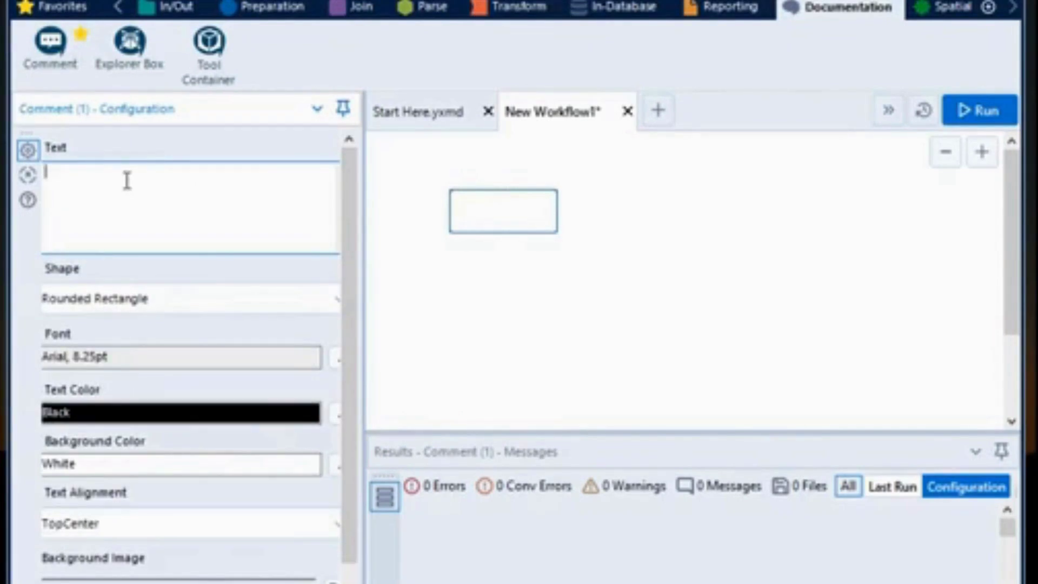
# Enter "My First Alteryx Workflow" as the comment's text.
pyautogui.write('My Fisr')
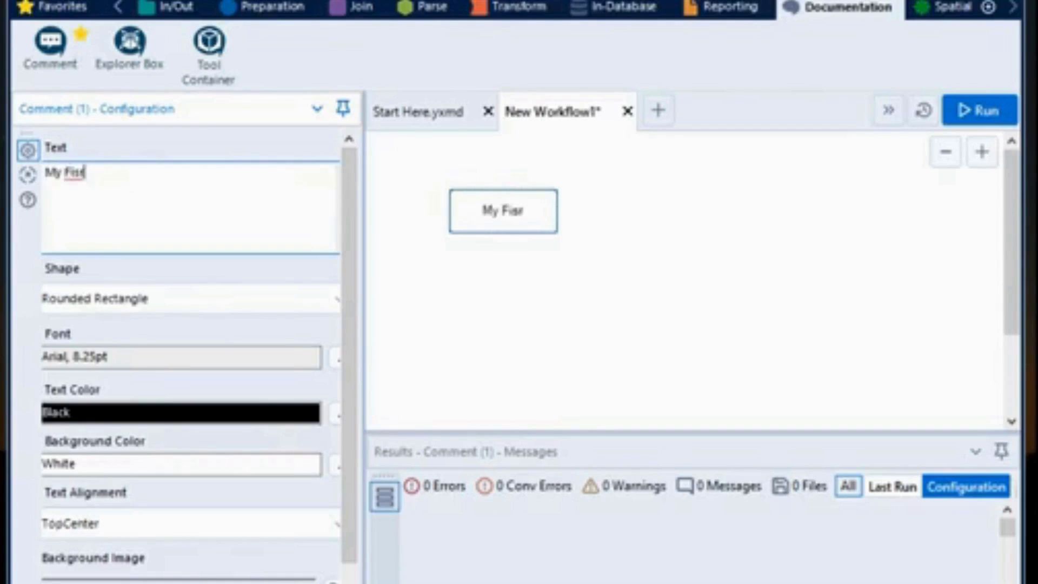
pyautogui.press('BackSpace')
pyautogui.press('BackSpace')
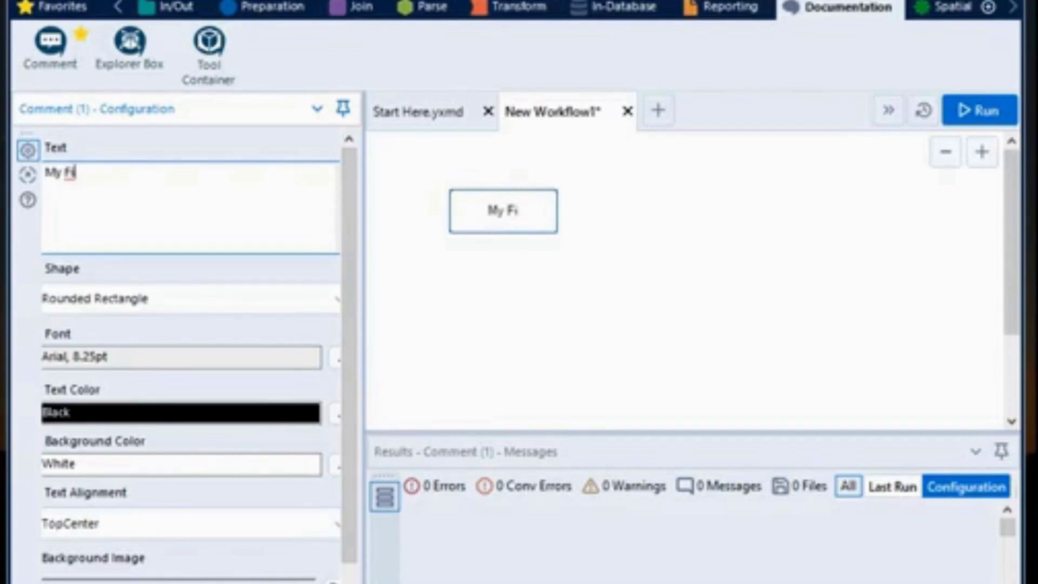
pyautogui.write('rst Alteryx')
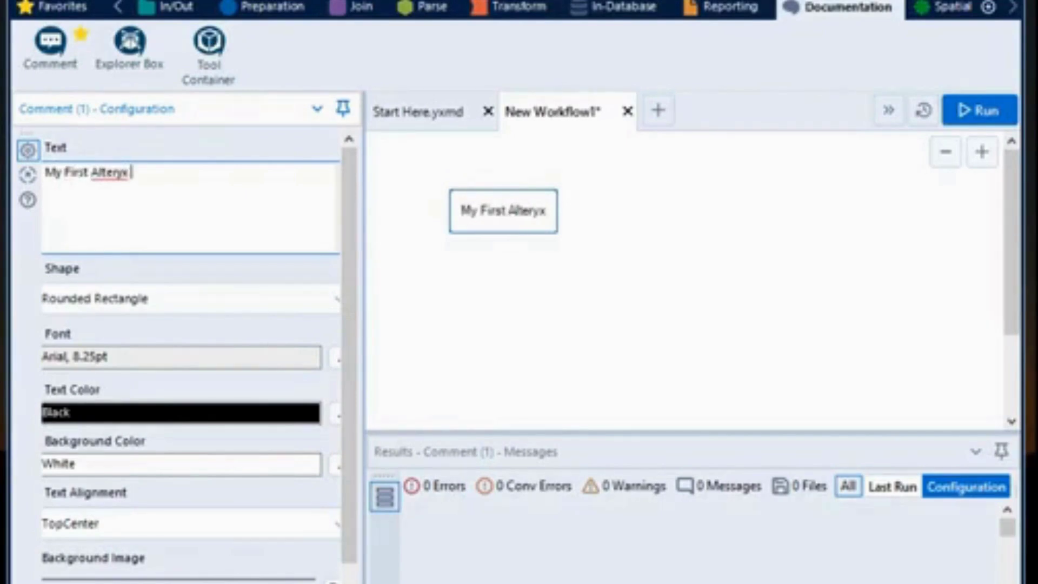
pyautogui.write(' W')
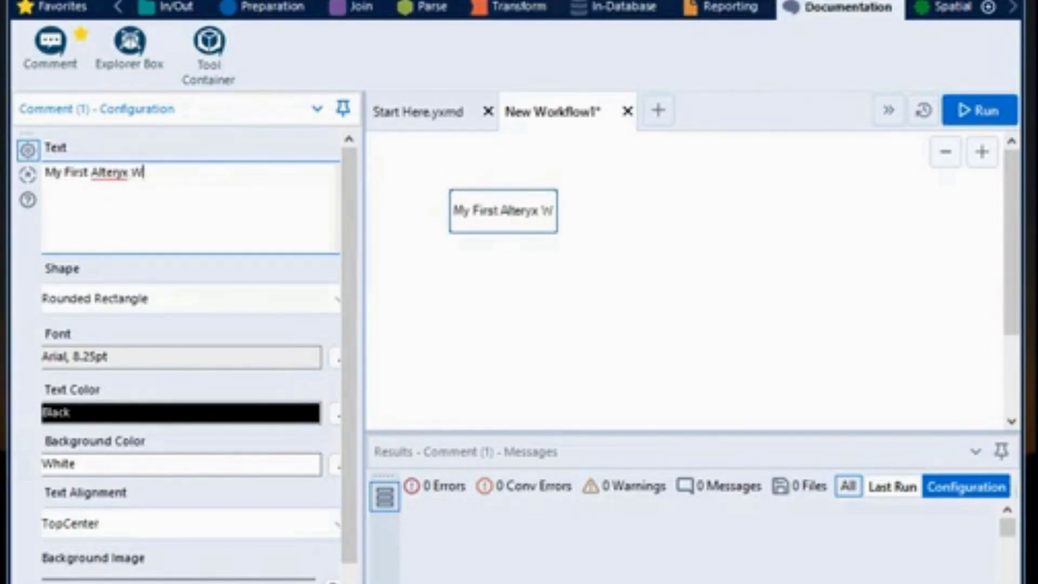
pyautogui.write('orkf')
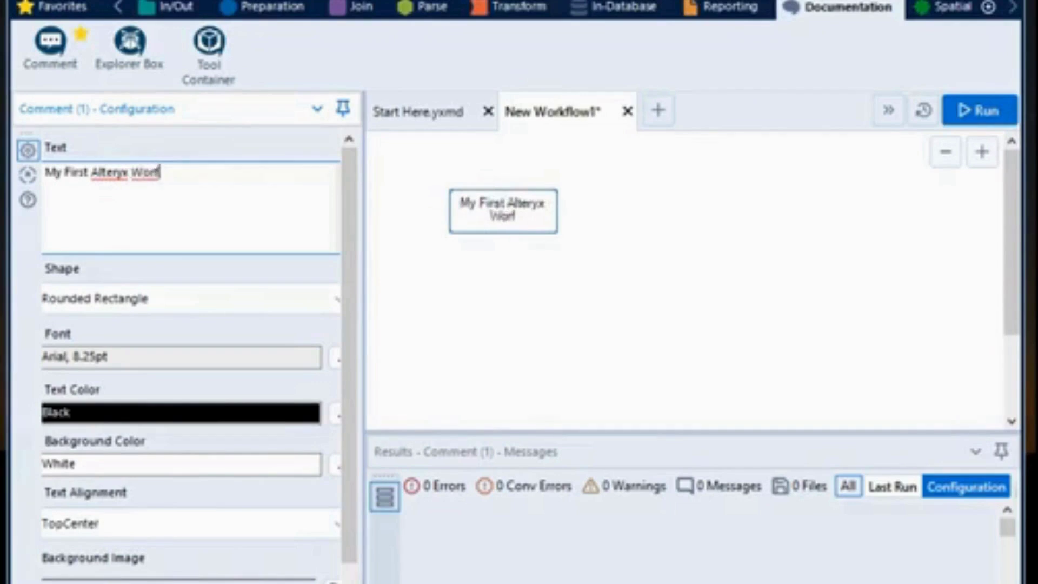
pyautogui.press('BackSpace')
pyautogui.write('kflow')
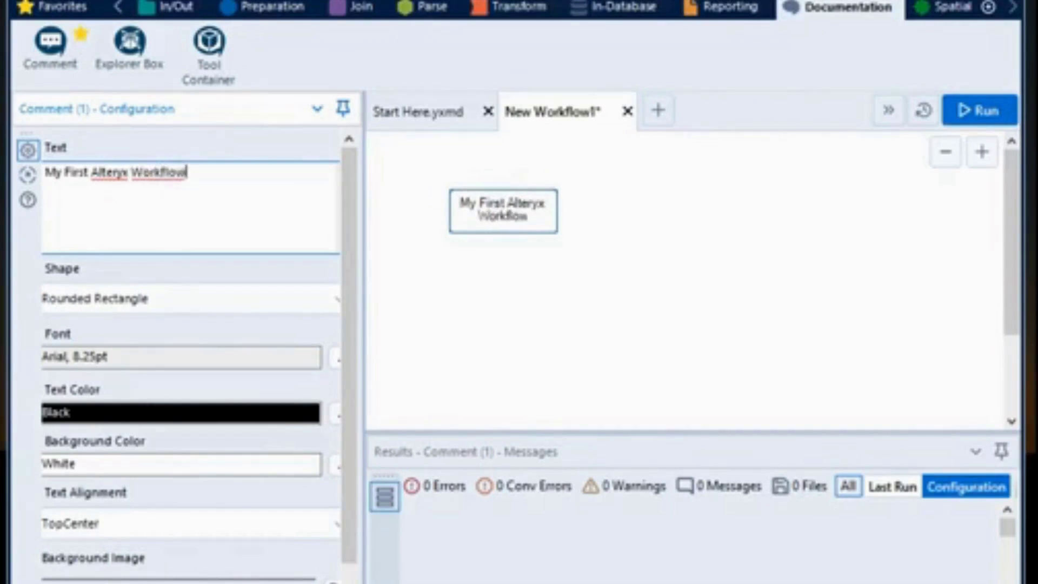
# Widen the configuration area to show its controls in full and look through the comment's shape options.
pyautogui.click(332, 305)
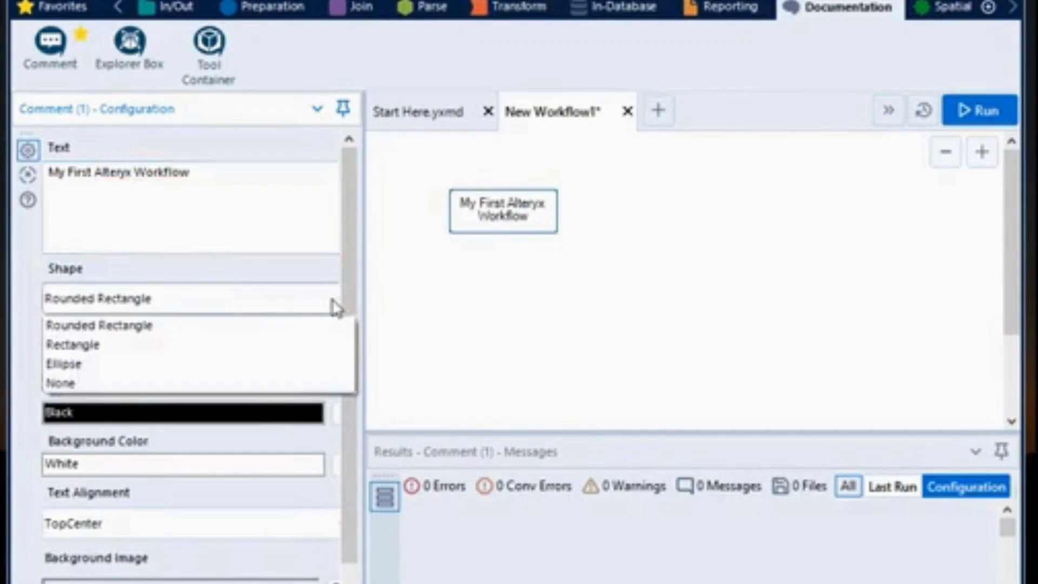
pyautogui.click(364, 237)
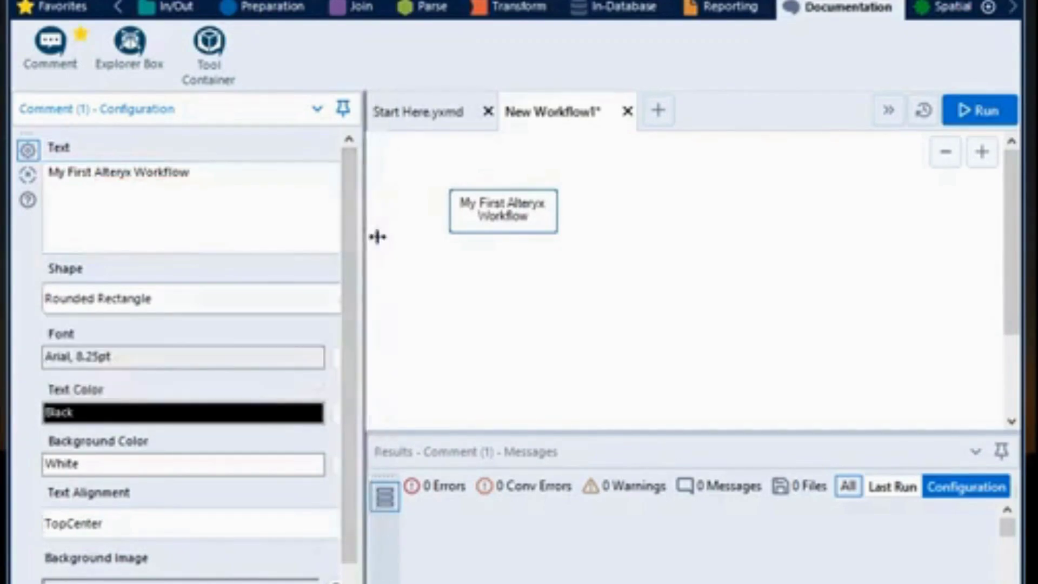
pyautogui.moveTo(377, 237); pyautogui.dragTo(386, 238)
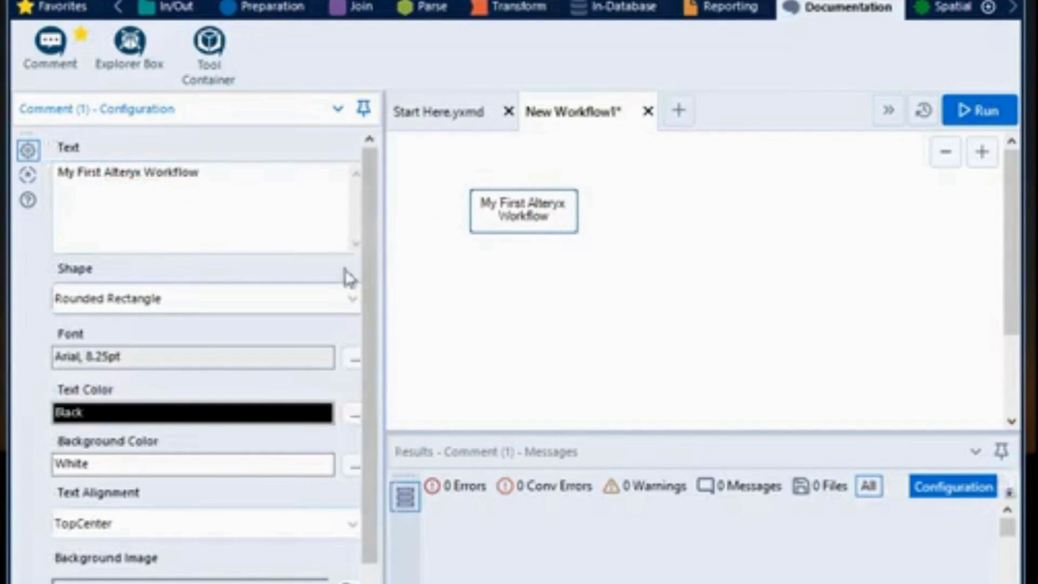
pyautogui.click(354, 299)
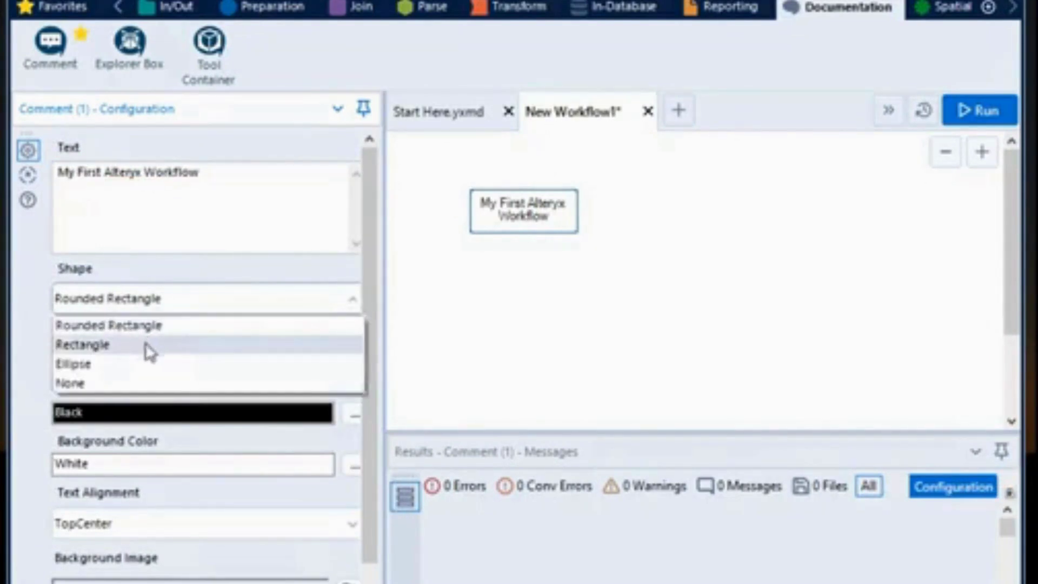
pyautogui.click(414, 341)
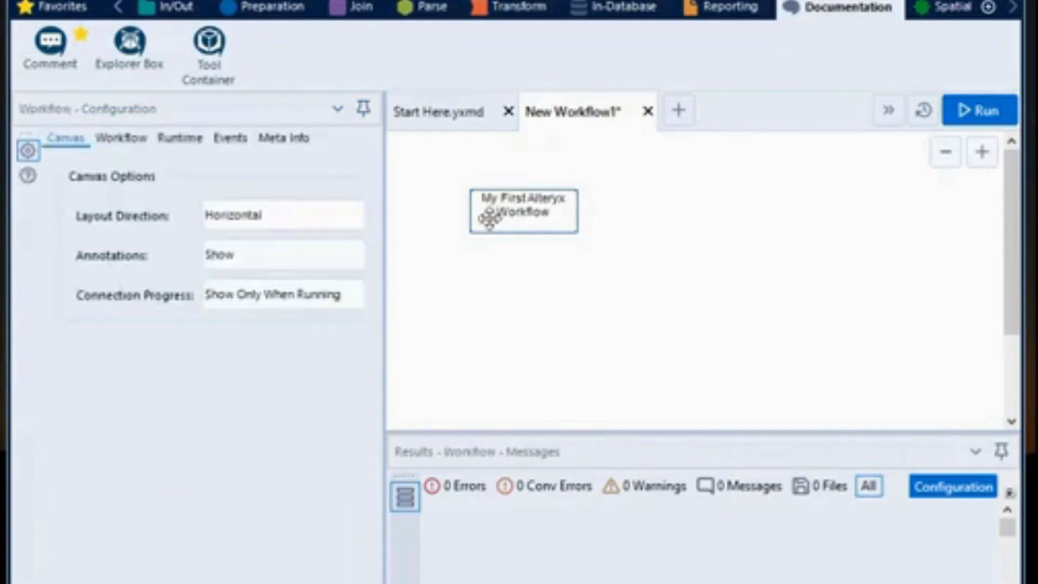
# Select the comment, check its text color choices while keeping Black, and look over the remaining formatting settings.
pyautogui.click(488, 219)
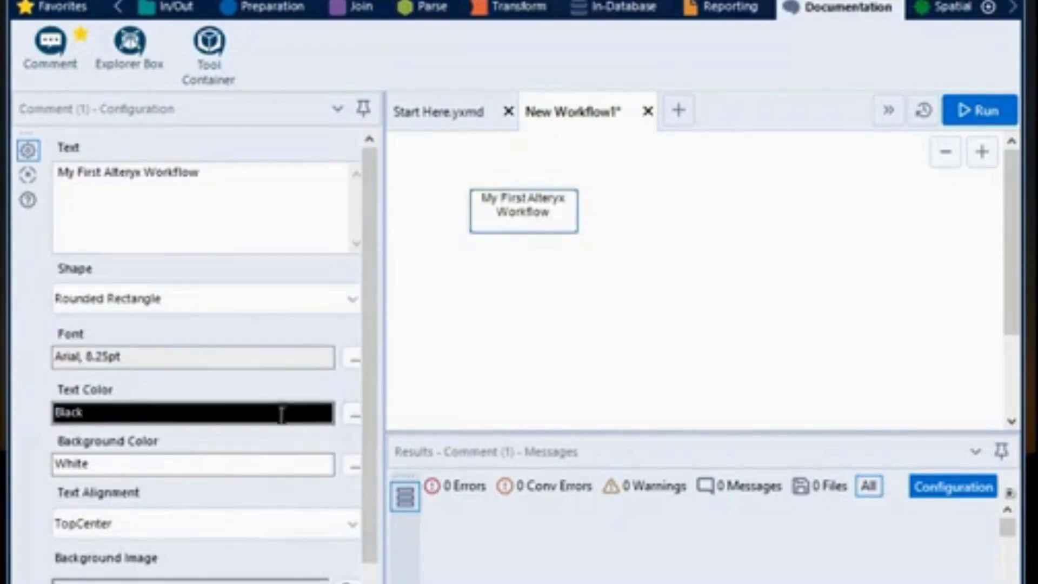
pyautogui.click(354, 416)
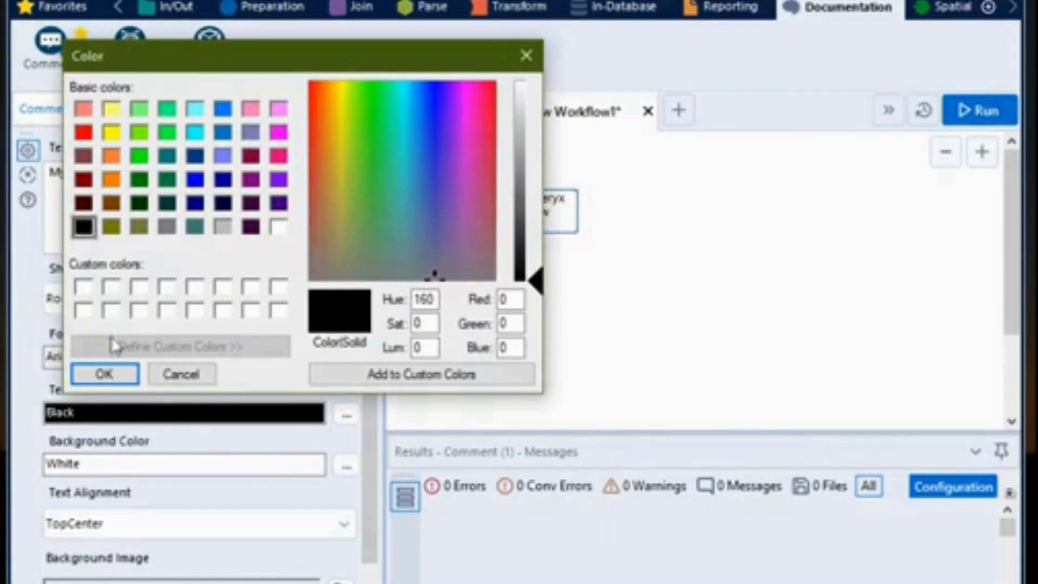
pyautogui.click(109, 377)
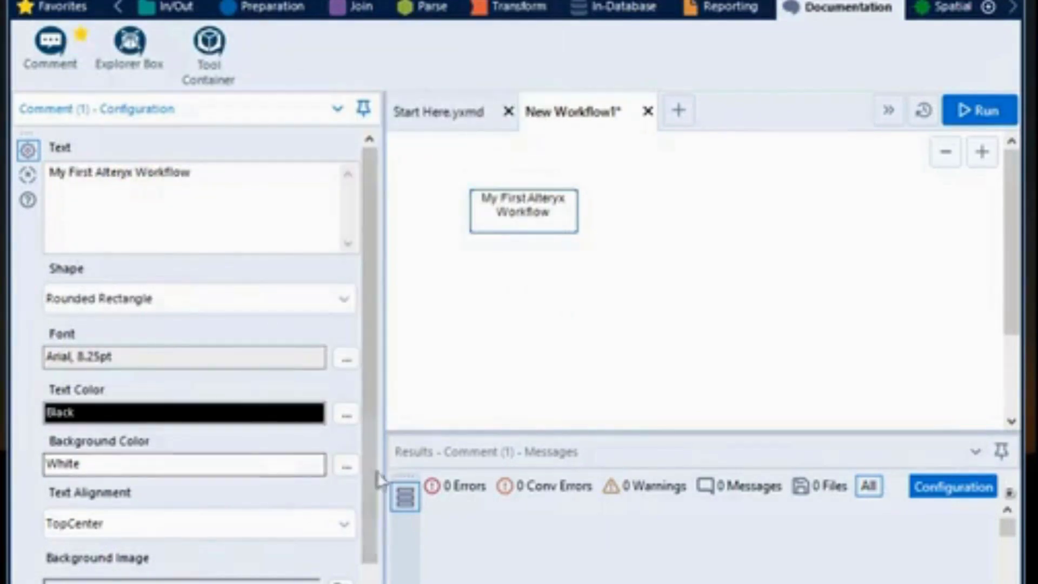
pyautogui.moveTo(374, 472); pyautogui.dragTo(378, 521)
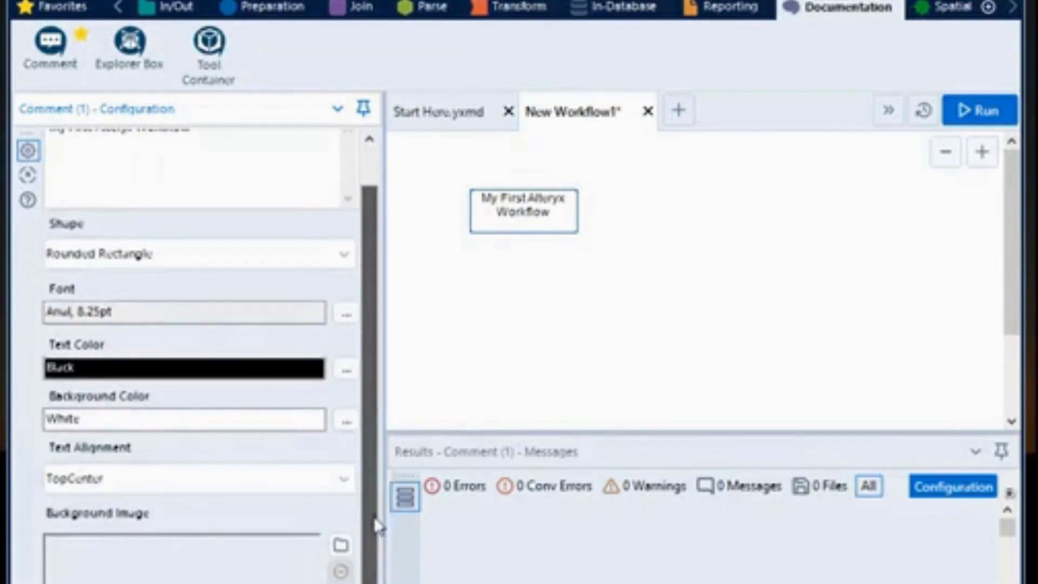
# Set the comment's text alignment to TopLeft and check the background image file selection without choosing an image.
pyautogui.click(344, 486)
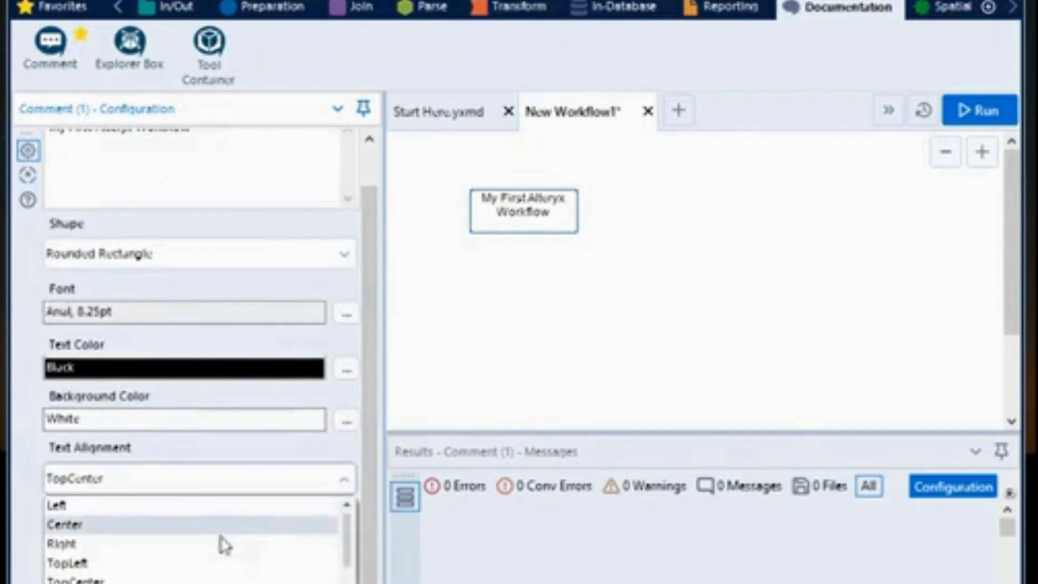
pyautogui.click(170, 573)
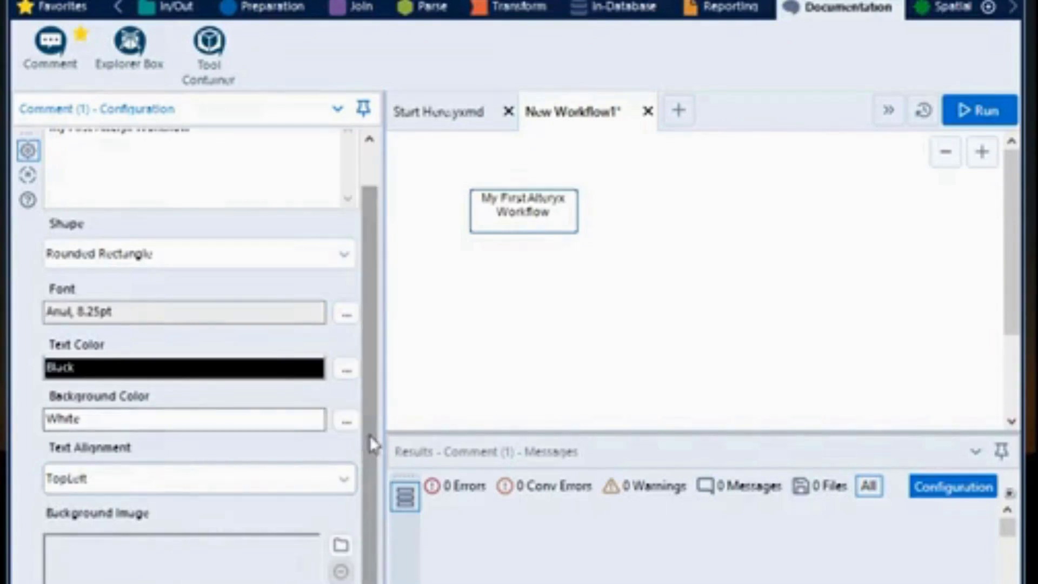
pyautogui.click(341, 545)
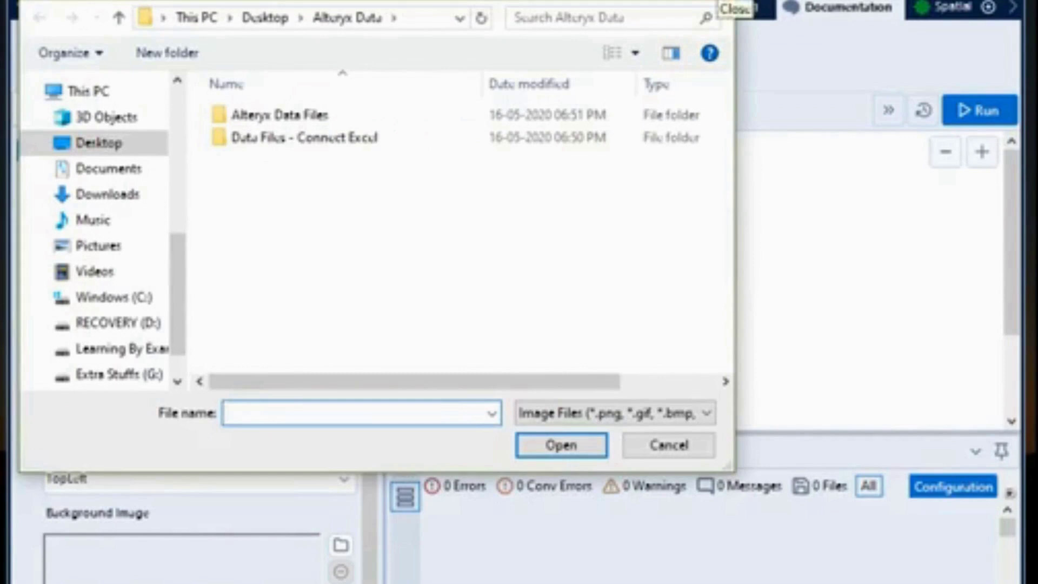
pyautogui.click(724, 5)
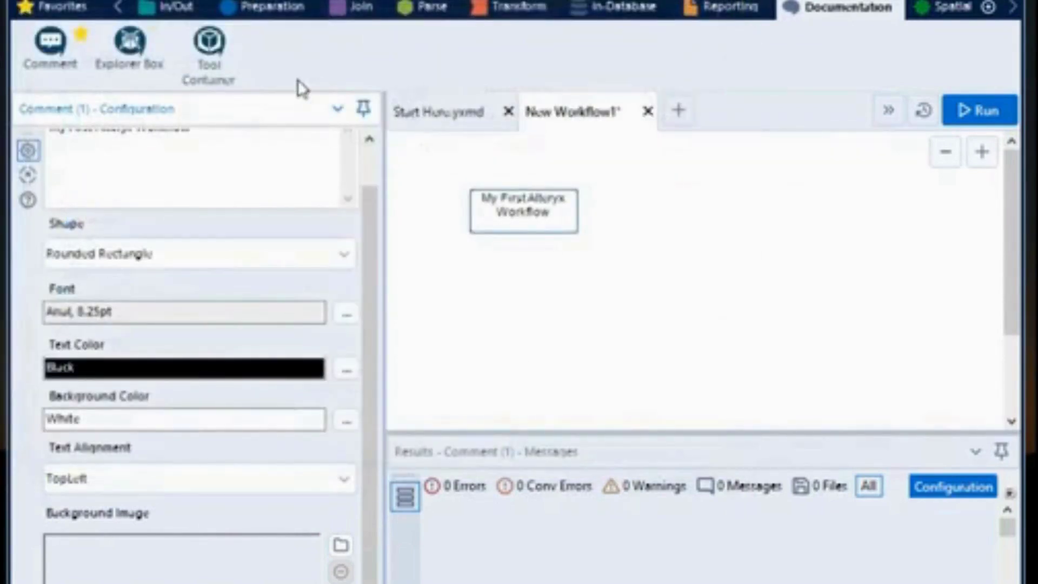
# Run the new workflow containing the comment and dismiss the completion notice.
pyautogui.click(509, 215)
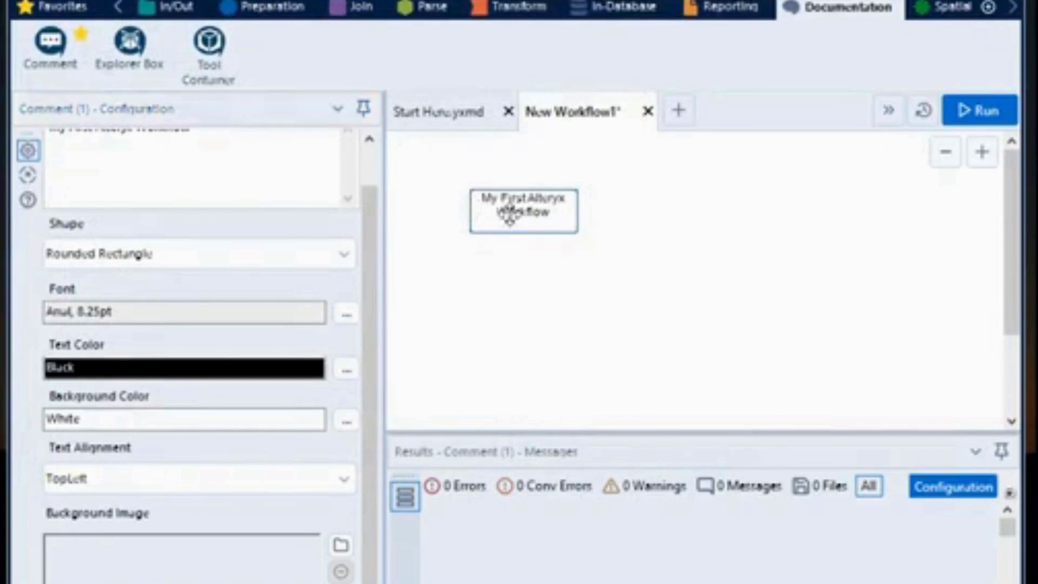
pyautogui.click(996, 123)
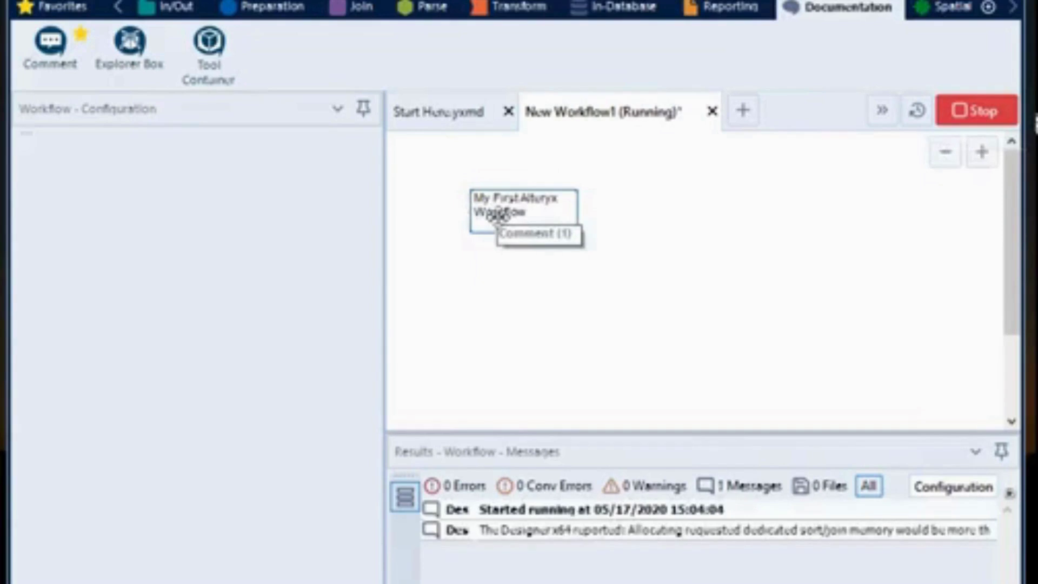
pyautogui.click(496, 215)
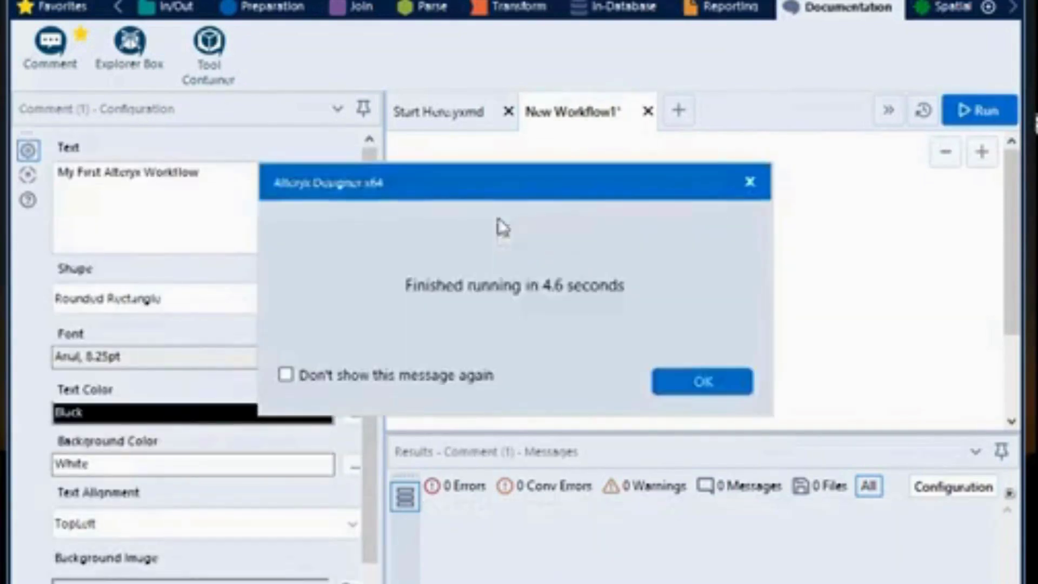
pyautogui.click(696, 391)
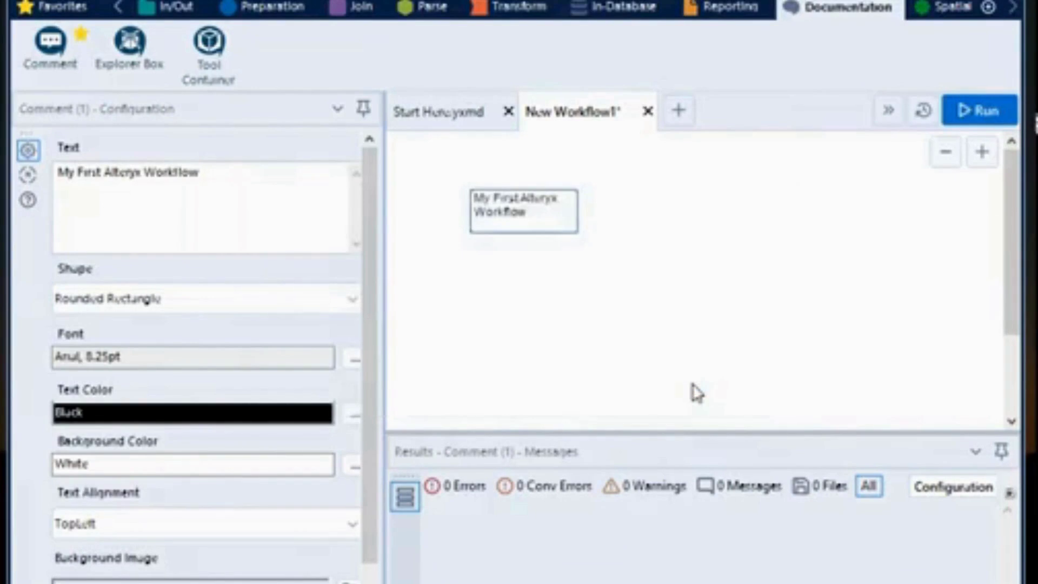
# Review the comment's settings and examine which tool categories are enabled in the tool palette configuration.
pyautogui.moveTo(372, 442); pyautogui.dragTo(372, 465)
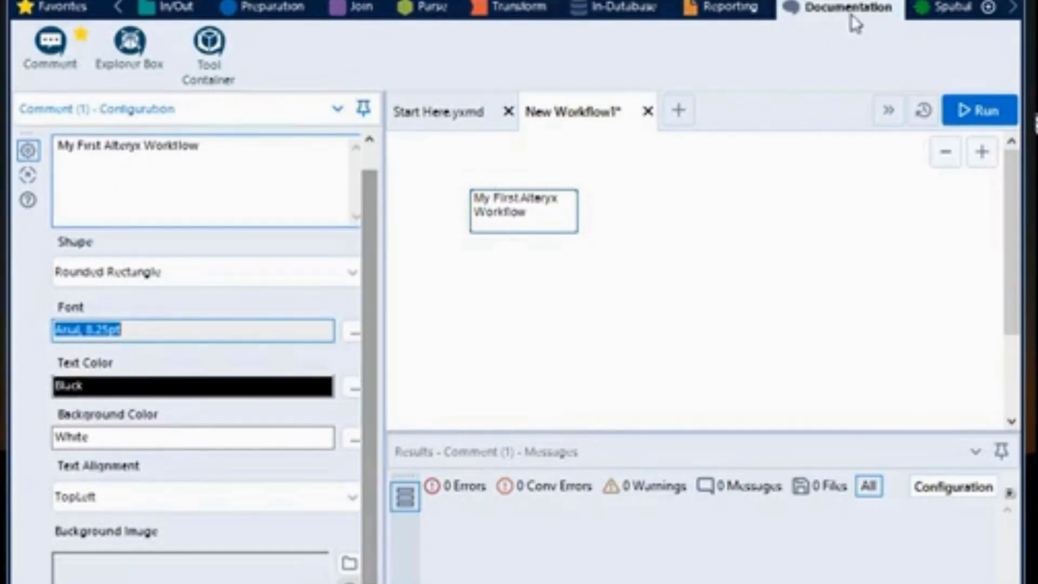
pyautogui.click(989, 8)
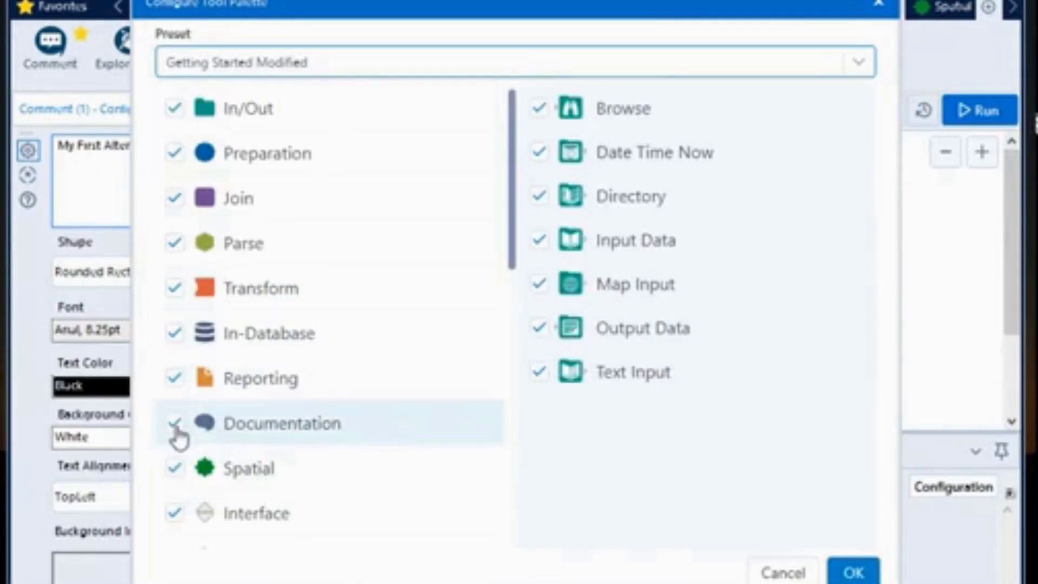
pyautogui.click(849, 575)
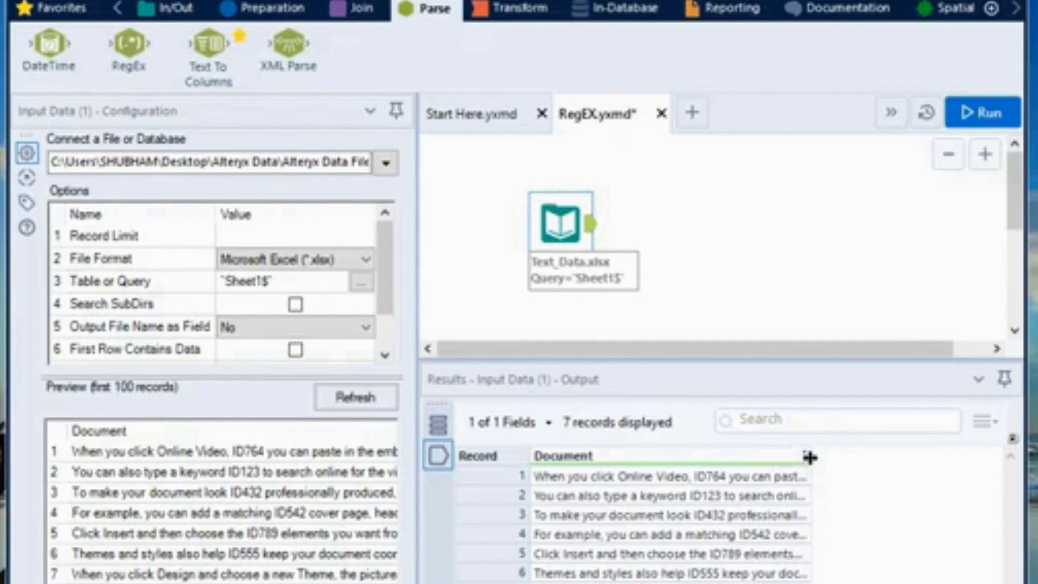
# Widen the Document column in the results and connect a RegEx tool after the Text_Data.xlsx input.
pyautogui.moveTo(810, 457); pyautogui.dragTo(915, 449)
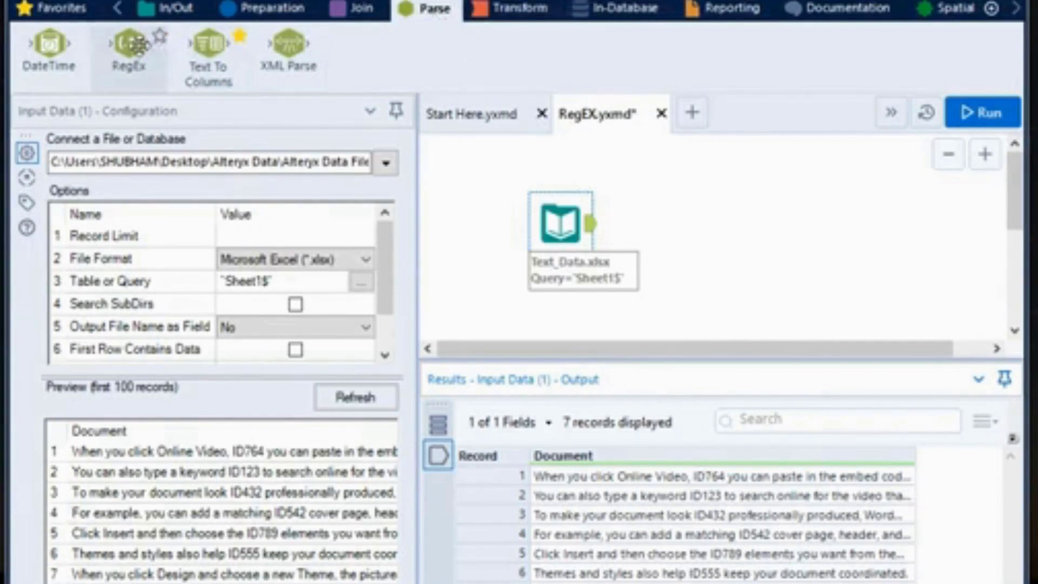
pyautogui.moveTo(138, 45); pyautogui.dragTo(692, 225)
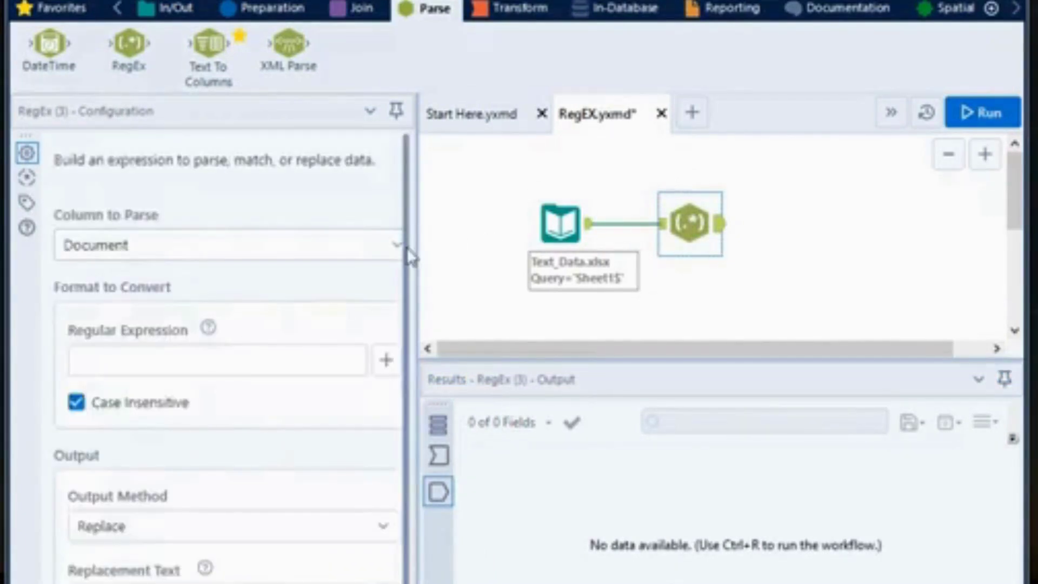
# Choose Document as the RegEx tool's column to parse.
pyautogui.moveTo(407, 248); pyautogui.dragTo(408, 275)
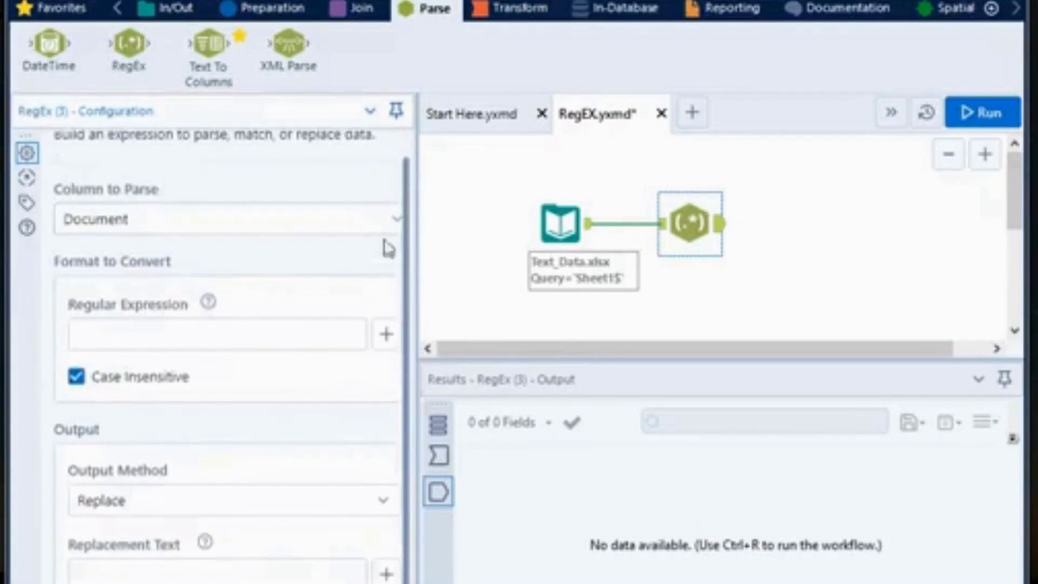
pyautogui.click(395, 227)
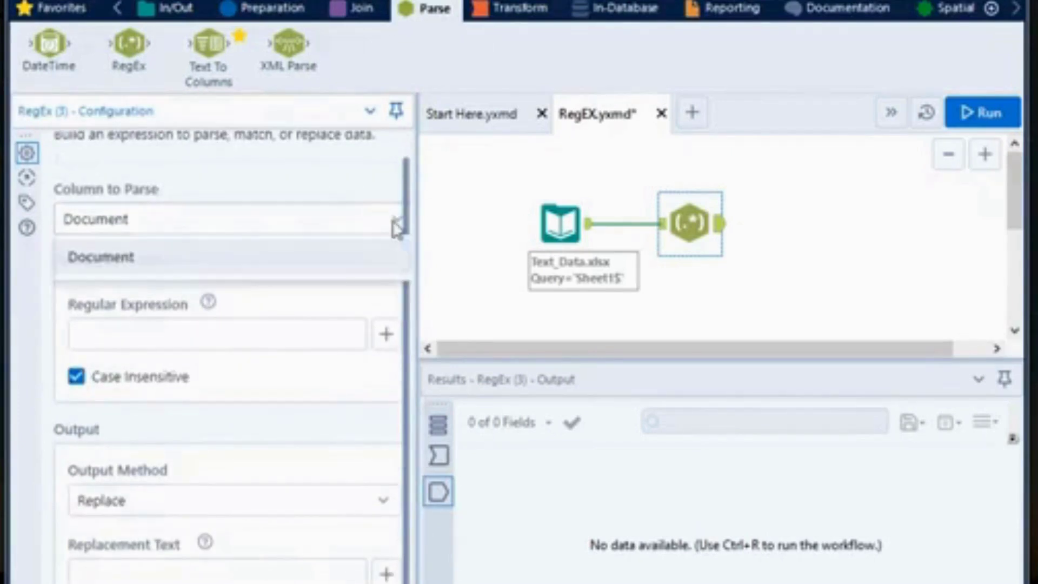
pyautogui.click(352, 258)
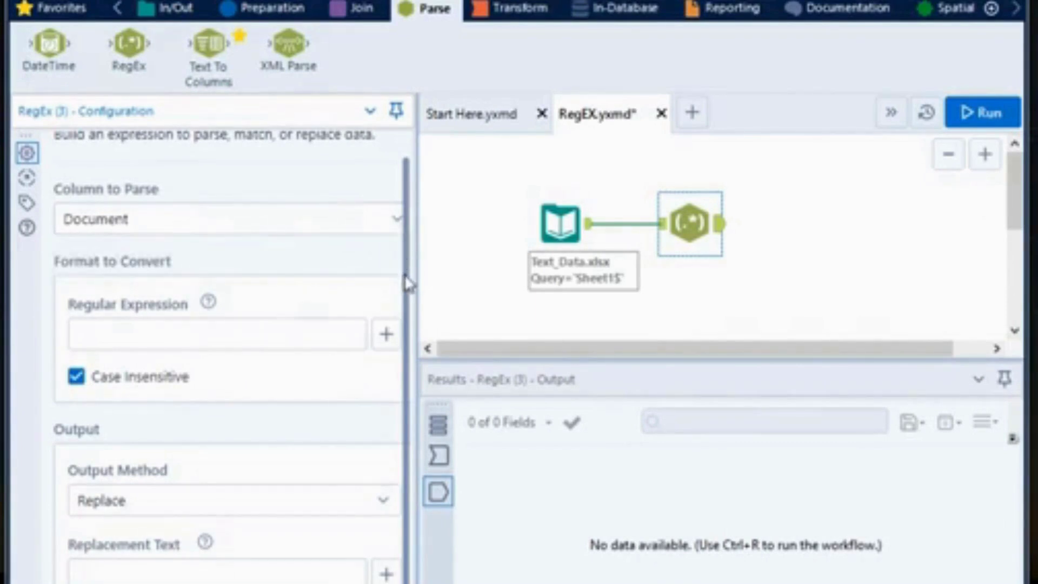
# Look through the available regular expression elements and insert a marked group () into the empty expression.
pyautogui.click(172, 332)
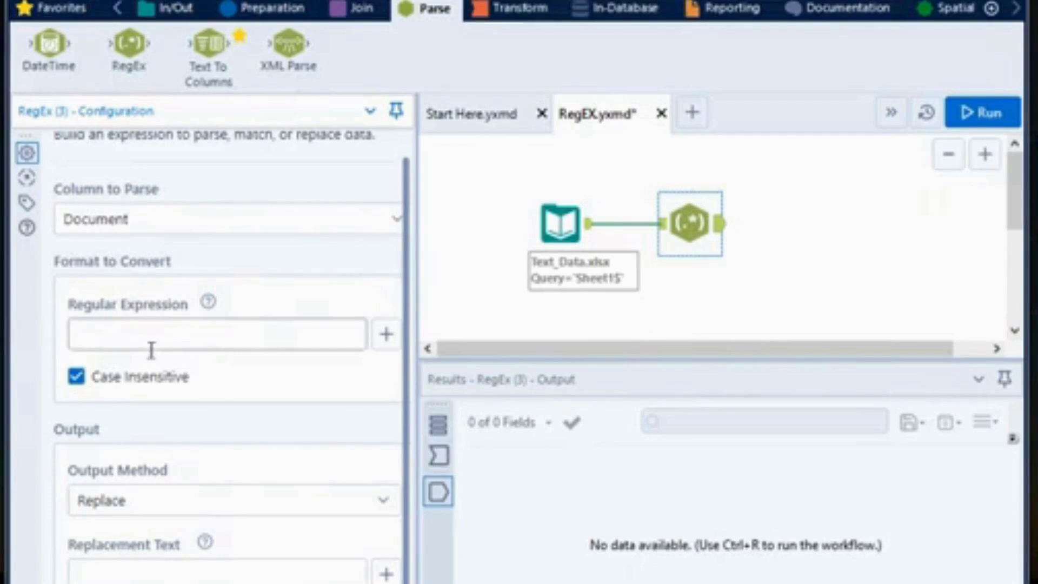
pyautogui.click(197, 338)
pyautogui.click(386, 343)
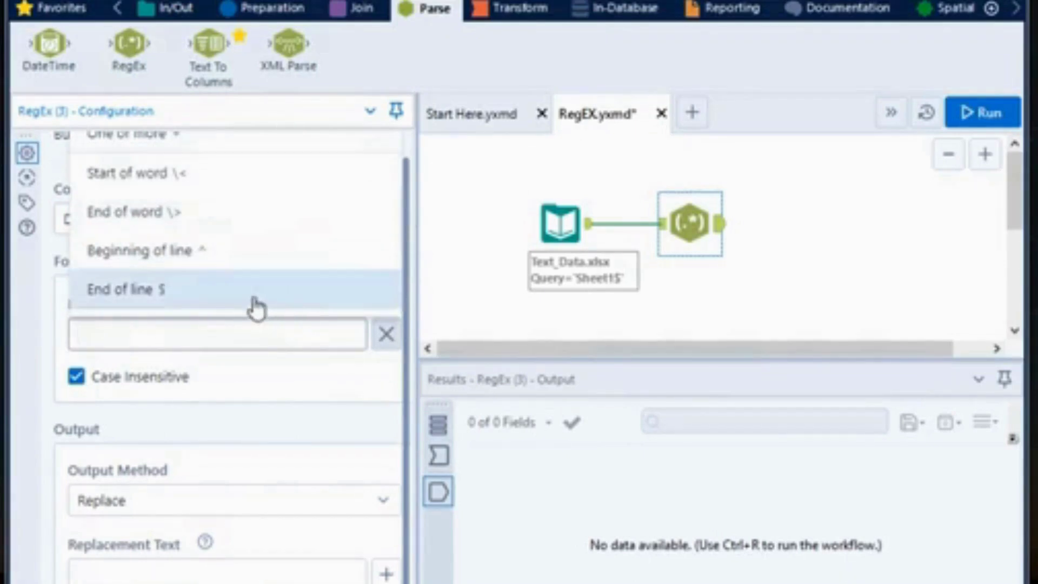
pyautogui.scroll(-6, 257, 308)
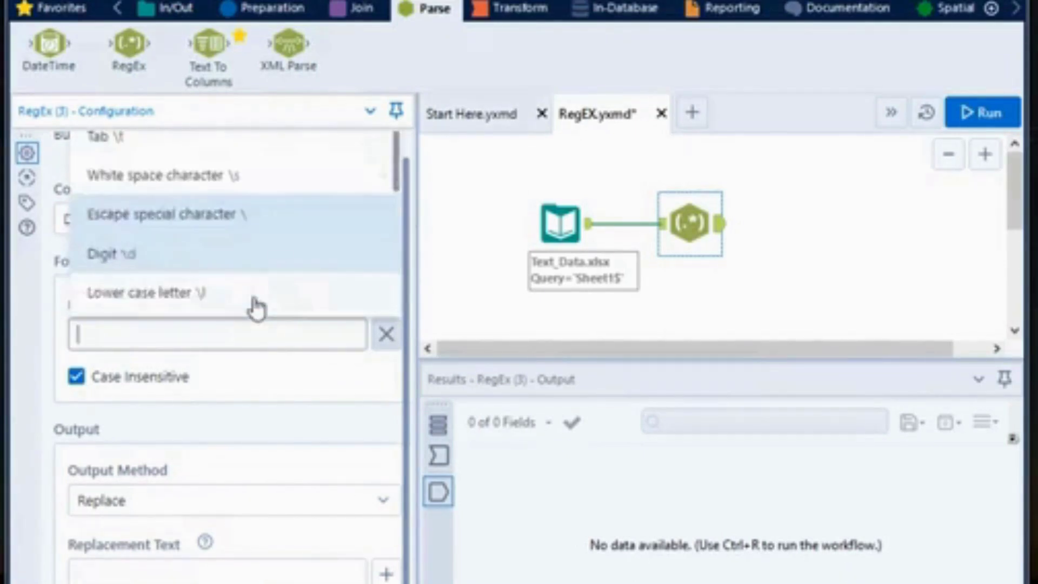
pyautogui.scroll(-1, 257, 308)
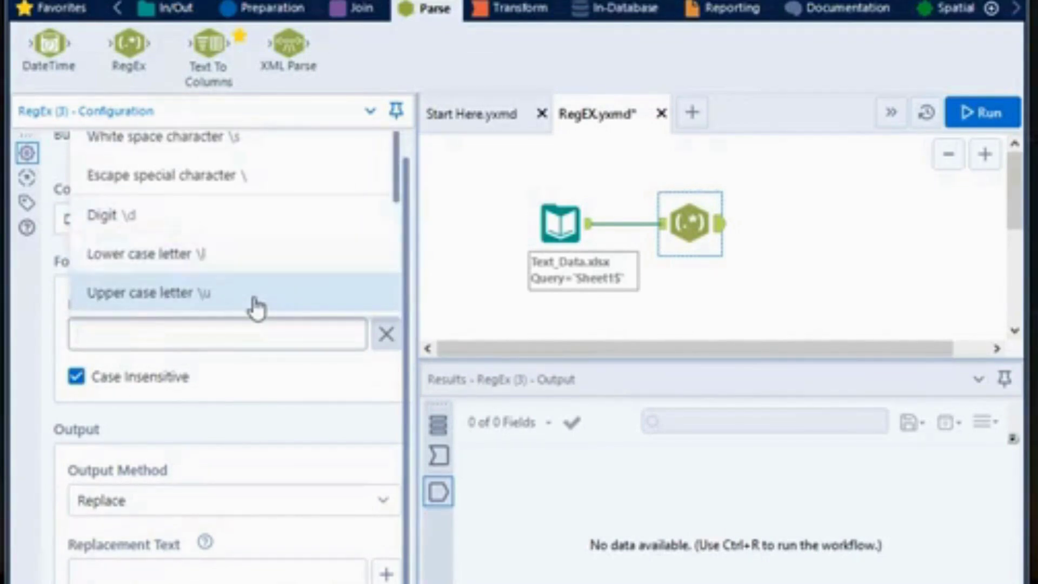
pyautogui.scroll(-1, 257, 308)
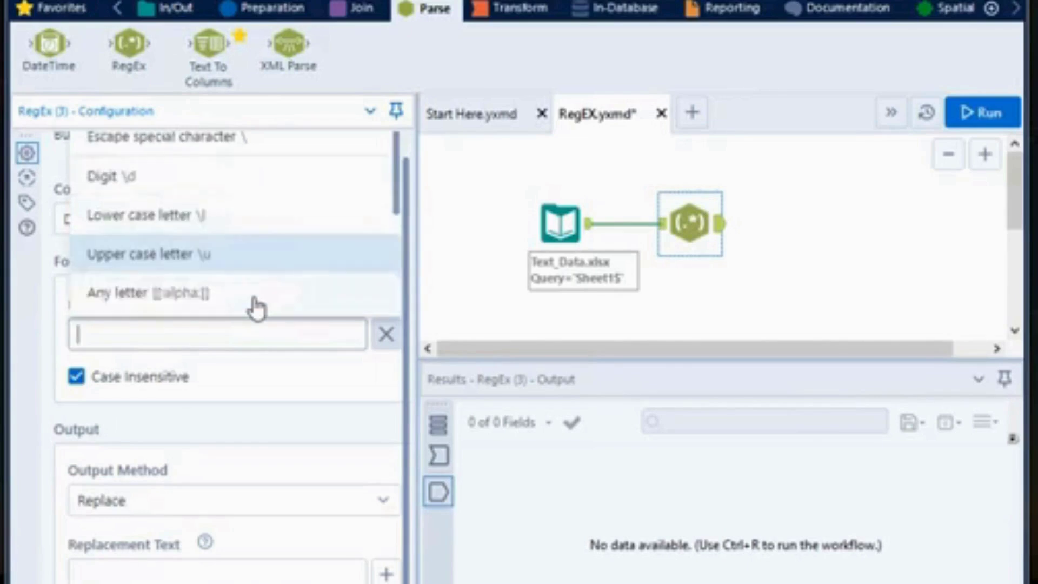
pyautogui.scroll(-4, 256, 309)
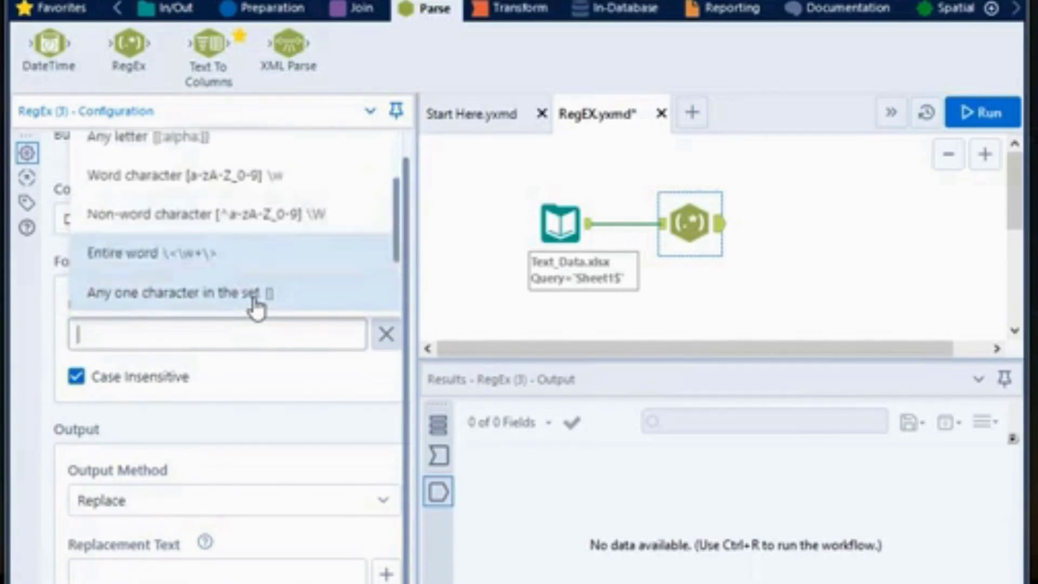
pyautogui.press('Up')
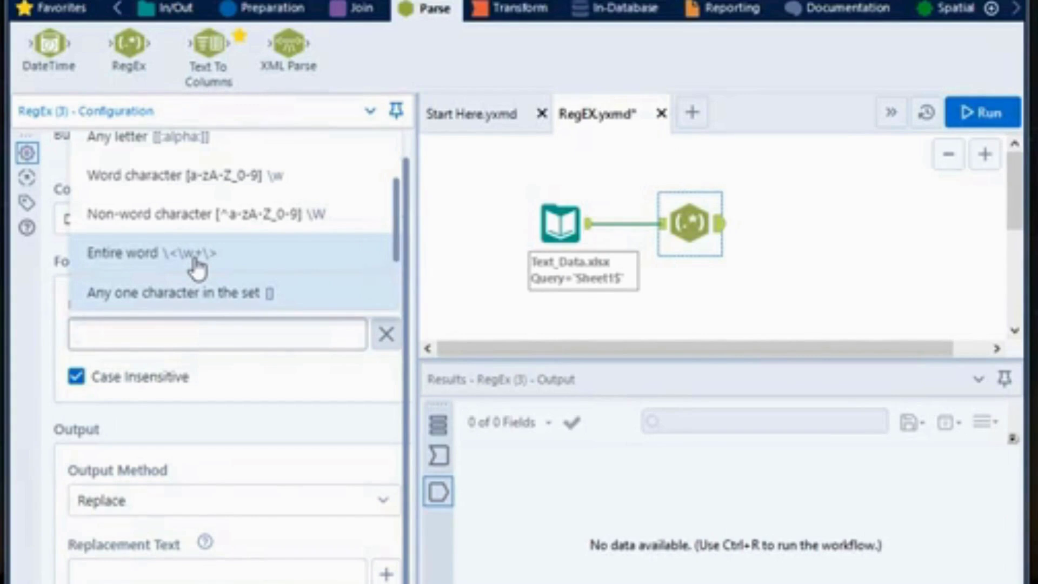
pyautogui.scroll(-1, 197, 266)
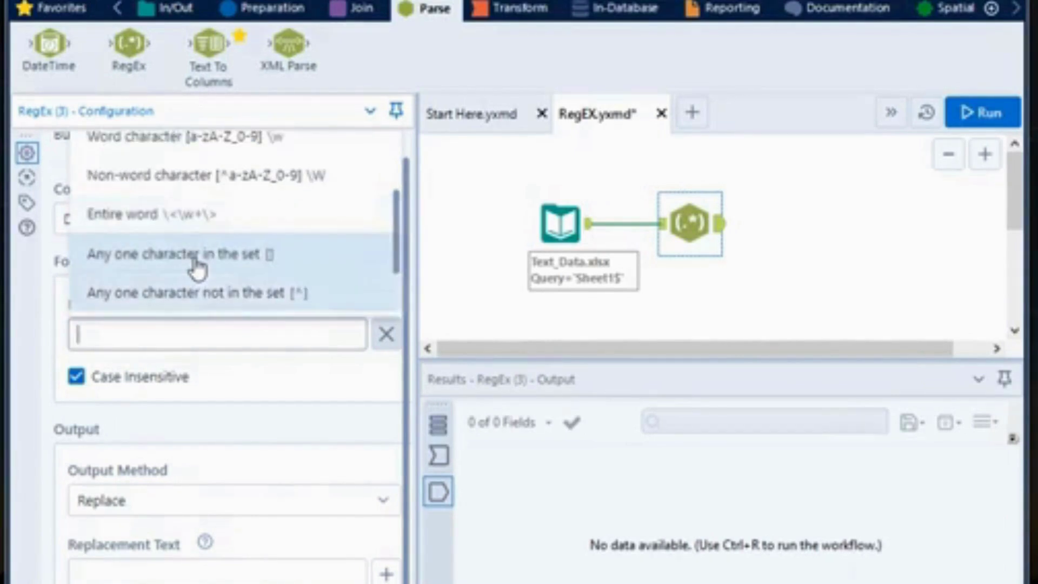
pyautogui.scroll(-1, 197, 267)
pyautogui.scroll(-1, 197, 267)
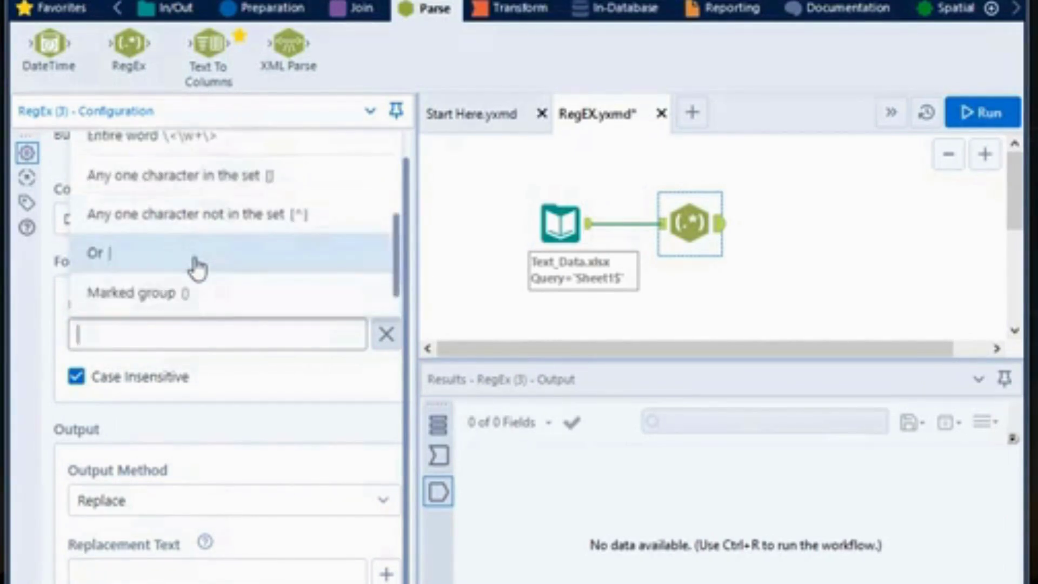
pyautogui.click(193, 305)
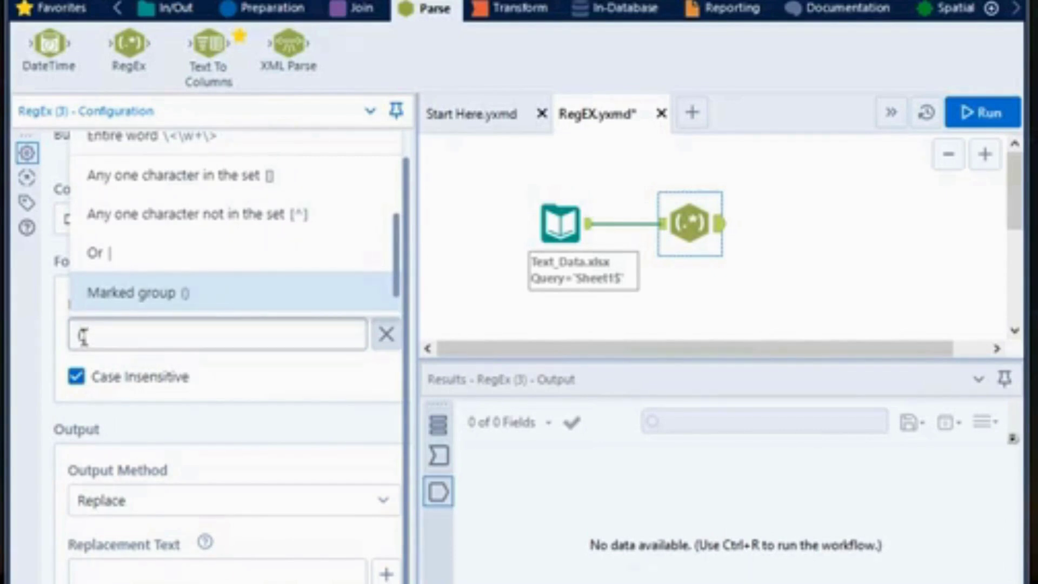
# Fill in the marked group so that the regular expression reads (ID[0-9]*).
pyautogui.write('\\d')
pyautogui.write('{')
pyautogui.write('[1-9]')
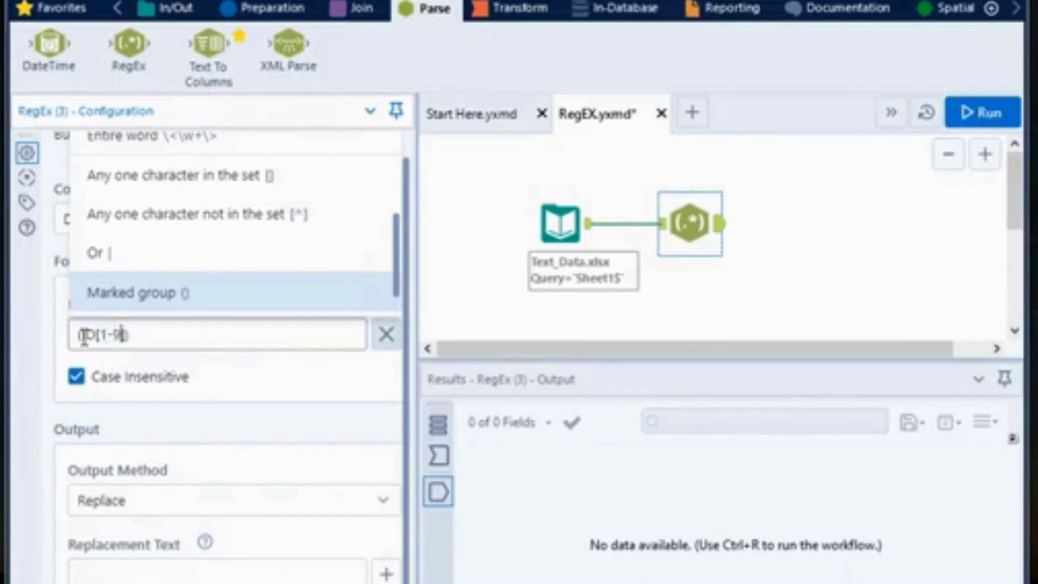
pyautogui.press('BackSpace')
pyautogui.press('BackSpace')
pyautogui.press('BackSpace')
pyautogui.write('0-9')
pyautogui.write('*')
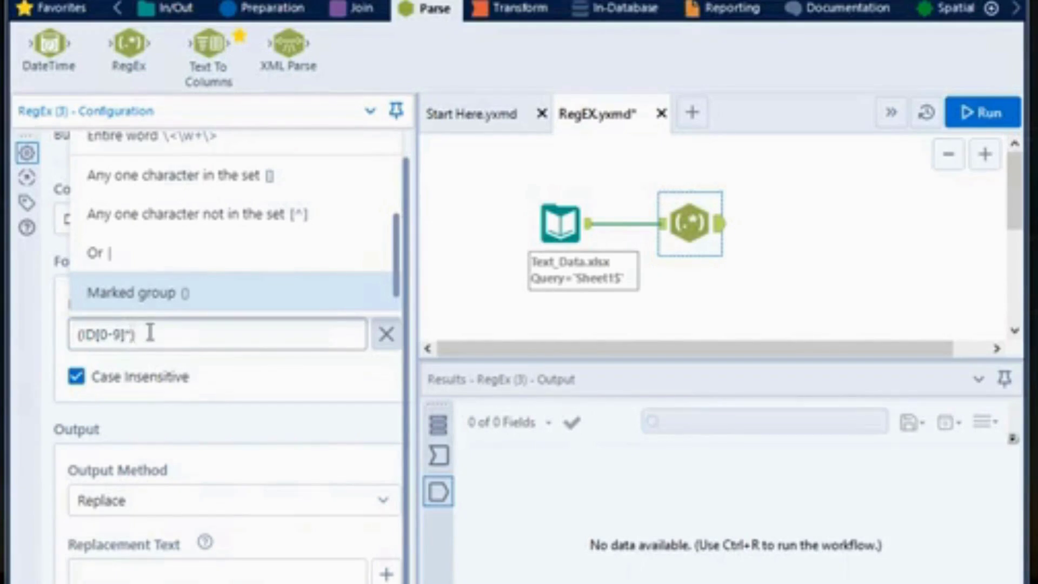
# Turn off case-insensitive matching and set the RegEx output method to Parse.
pyautogui.click(77, 388)
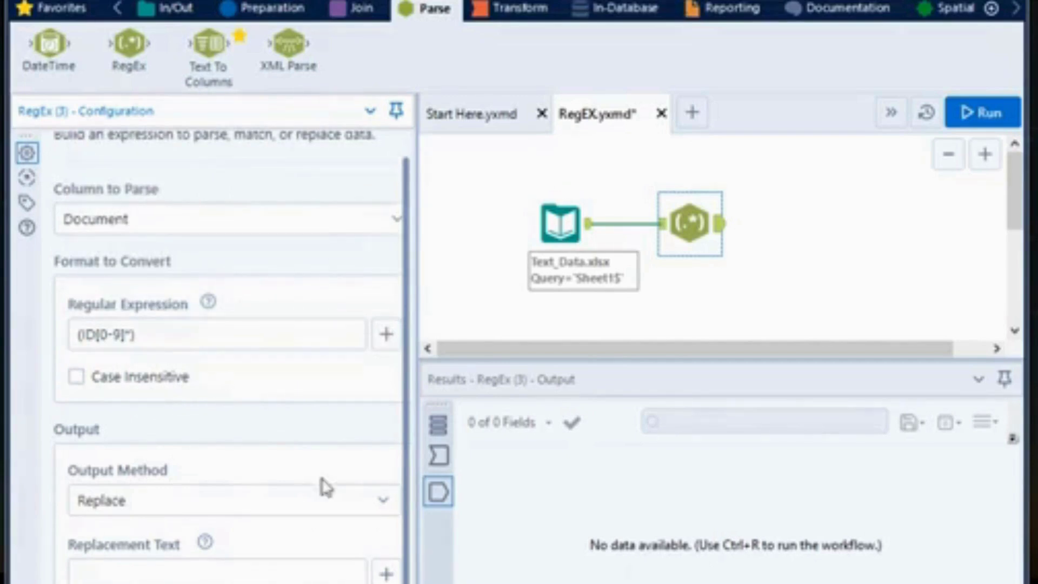
pyautogui.click(387, 505)
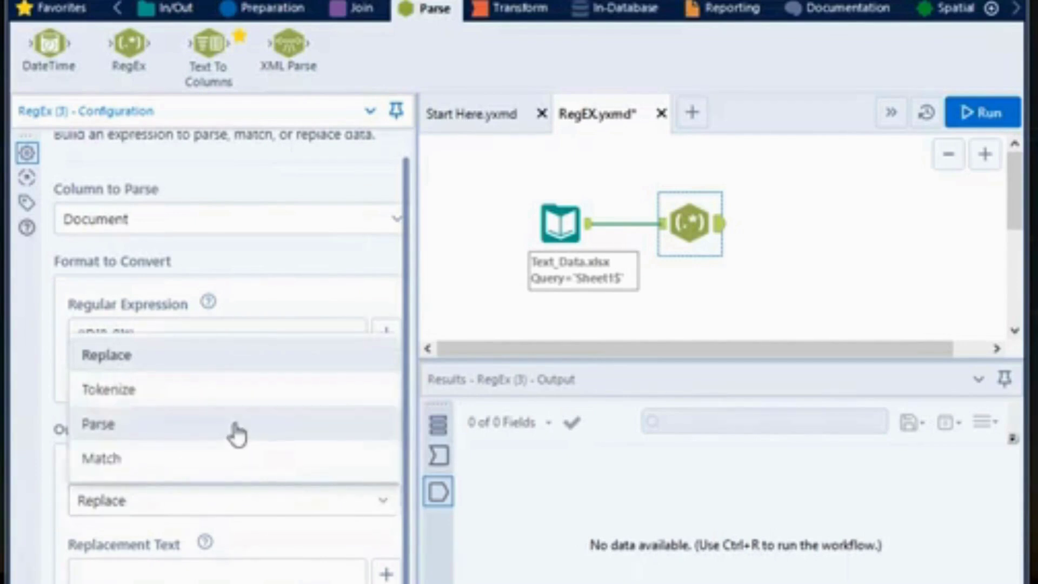
pyautogui.click(237, 434)
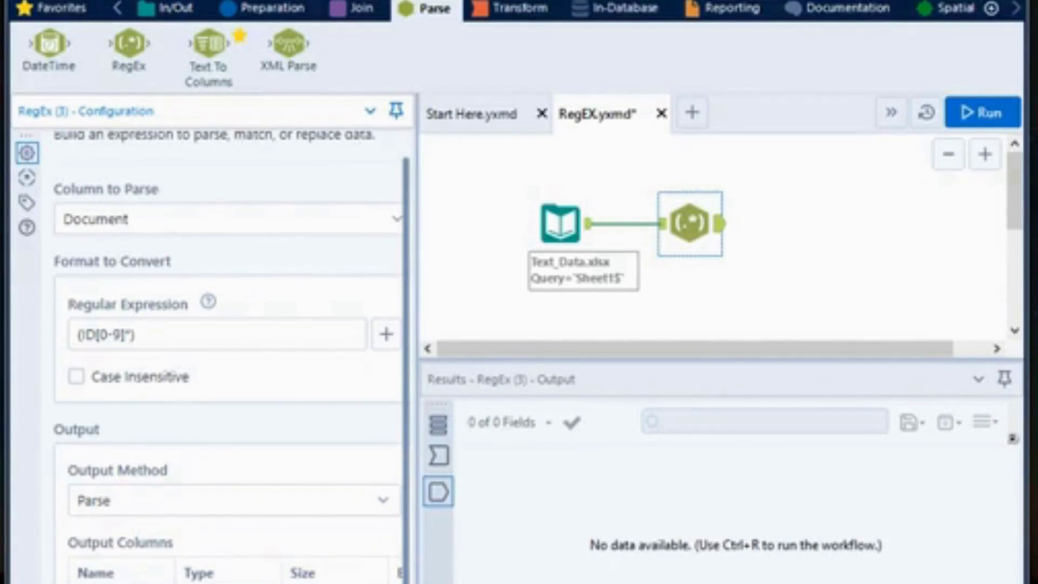
# Define the parsed output column ID with the String type and run the RegEX.yxmd workflow.
pyautogui.click(259, 583)
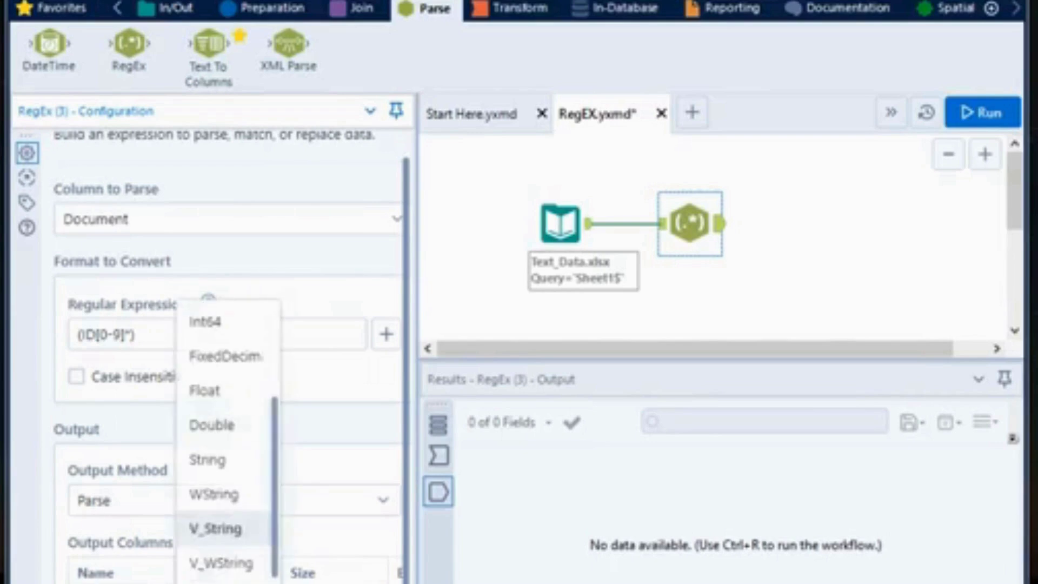
pyautogui.click(225, 473)
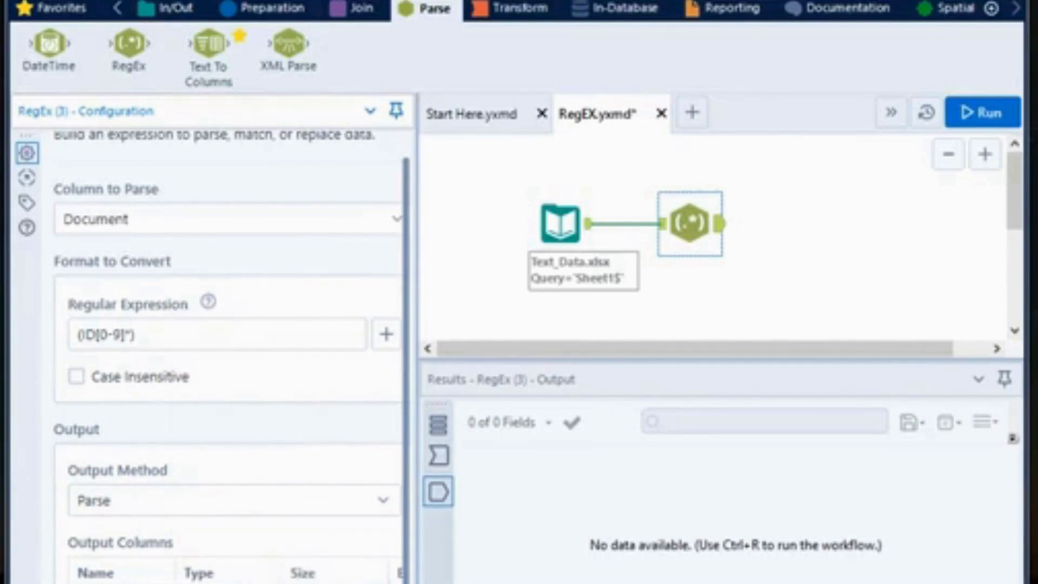
pyautogui.hscroll(2, 232, 574)
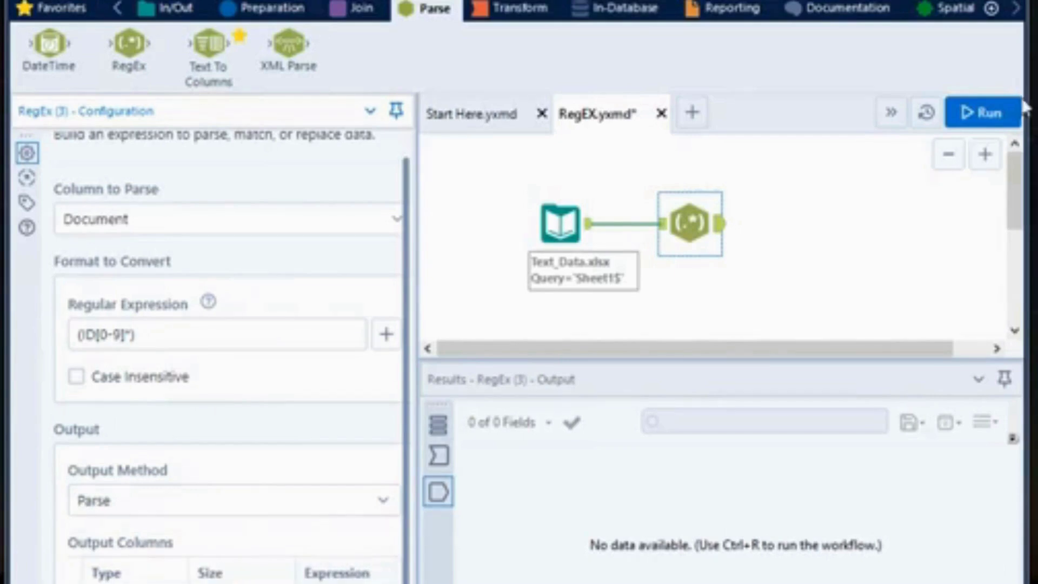
pyautogui.click(989, 115)
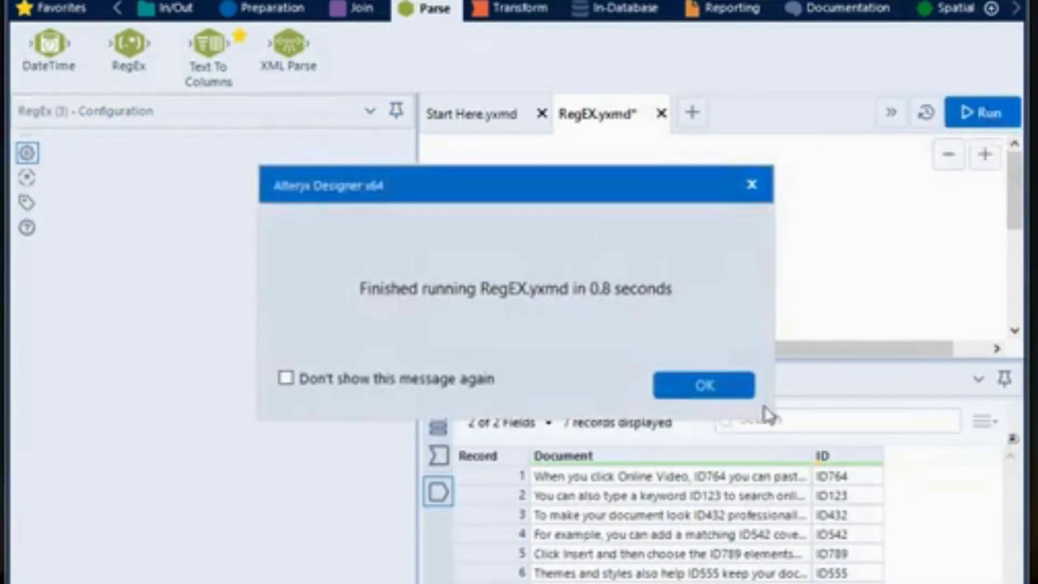
# Dismiss the RegEX run message, and in the Table Tool.yxmd workflow add a Table tool connected to the Order Data input.
pyautogui.click(741, 388)
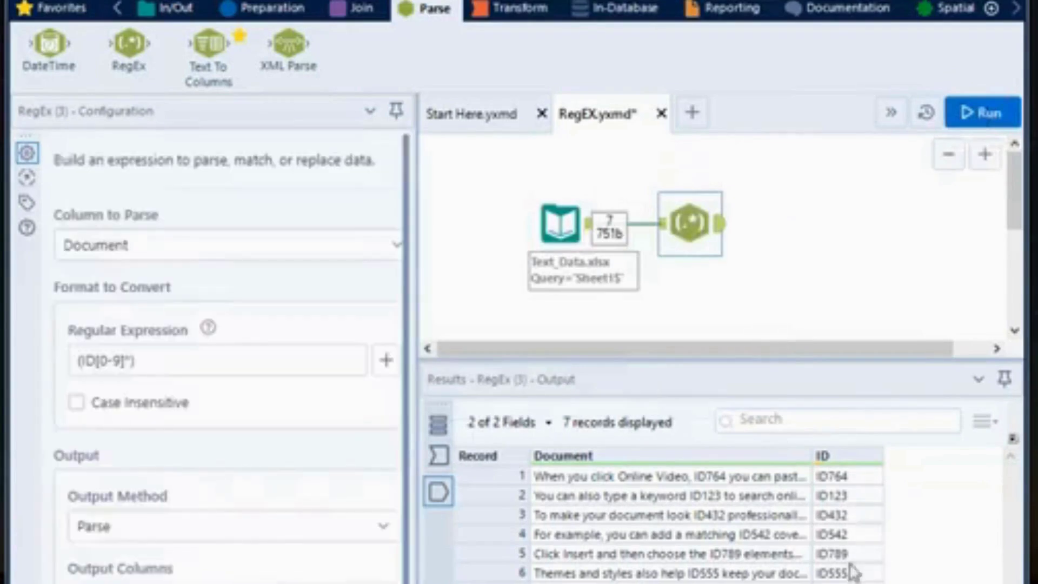
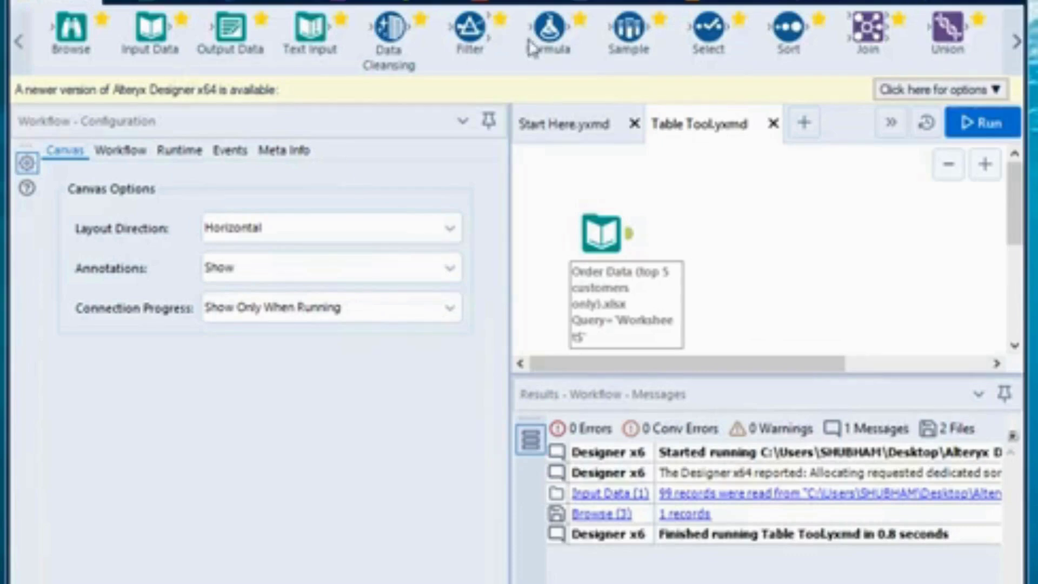
pyautogui.click(724, 4)
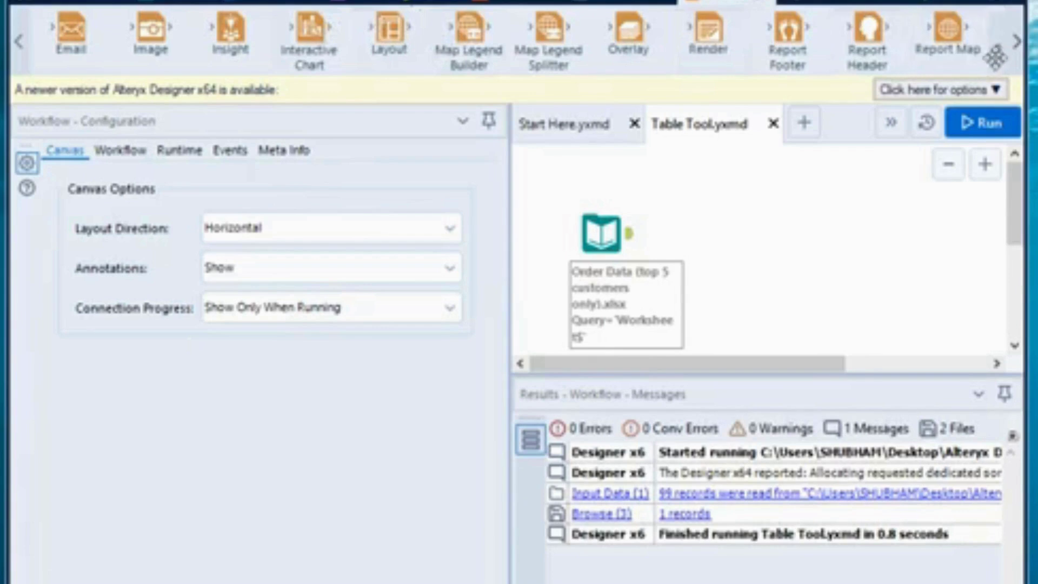
pyautogui.click(1015, 49)
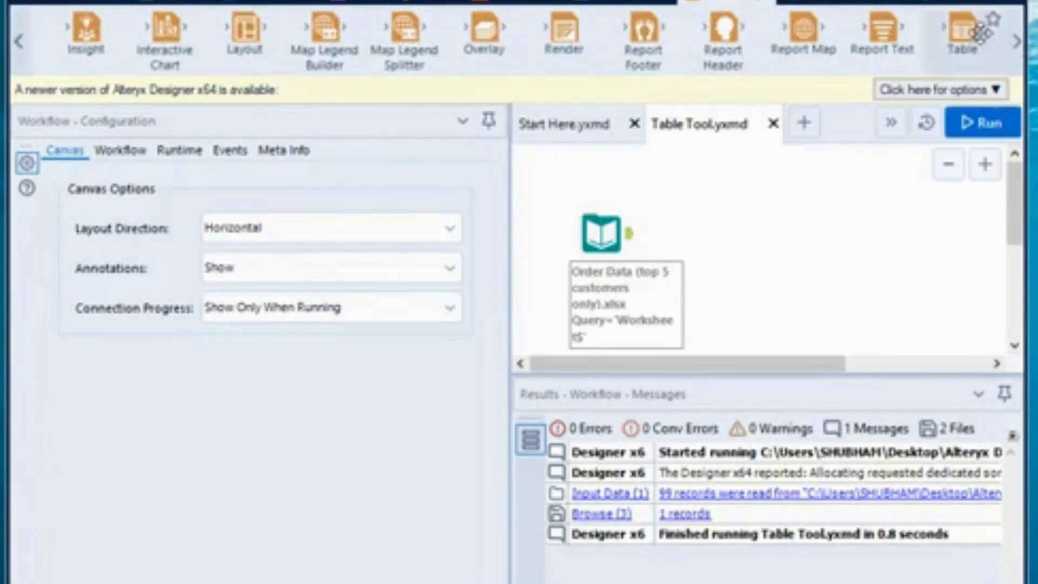
pyautogui.moveTo(980, 33); pyautogui.dragTo(730, 240)
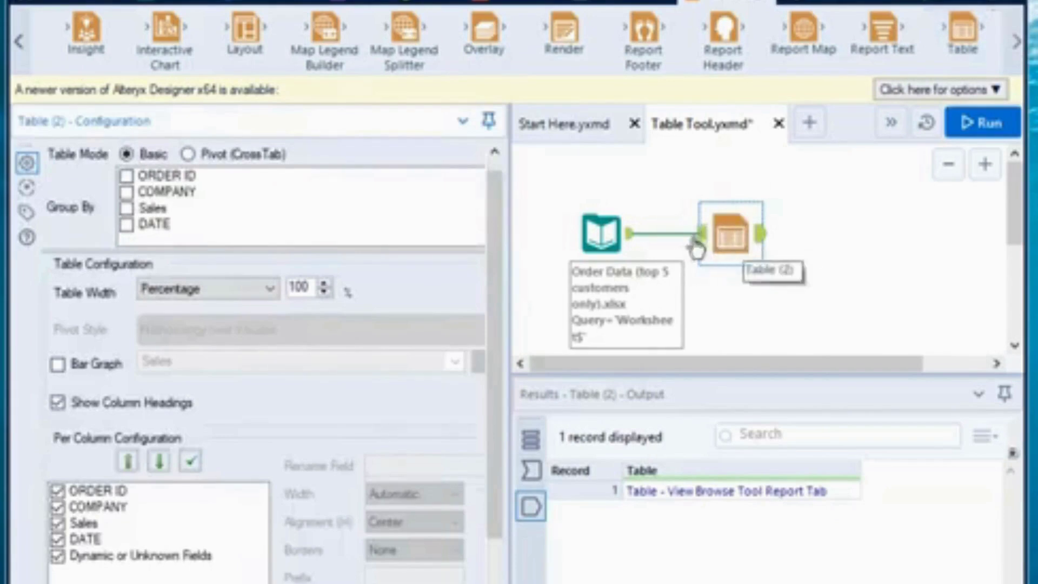
# Review the Order Data input's fields and set the Table tool's table width to Automatic.
pyautogui.click(603, 238)
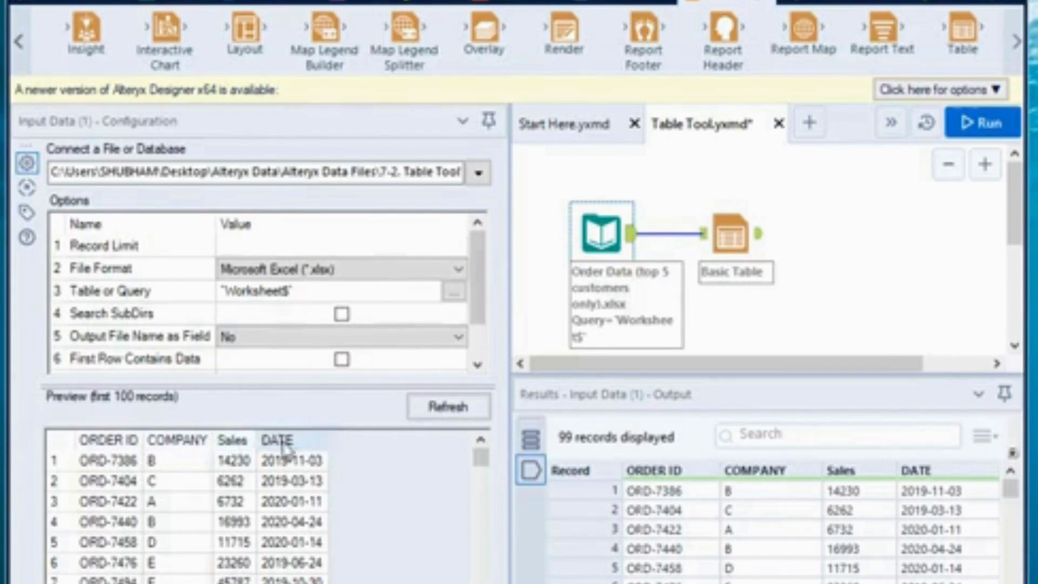
pyautogui.click(734, 239)
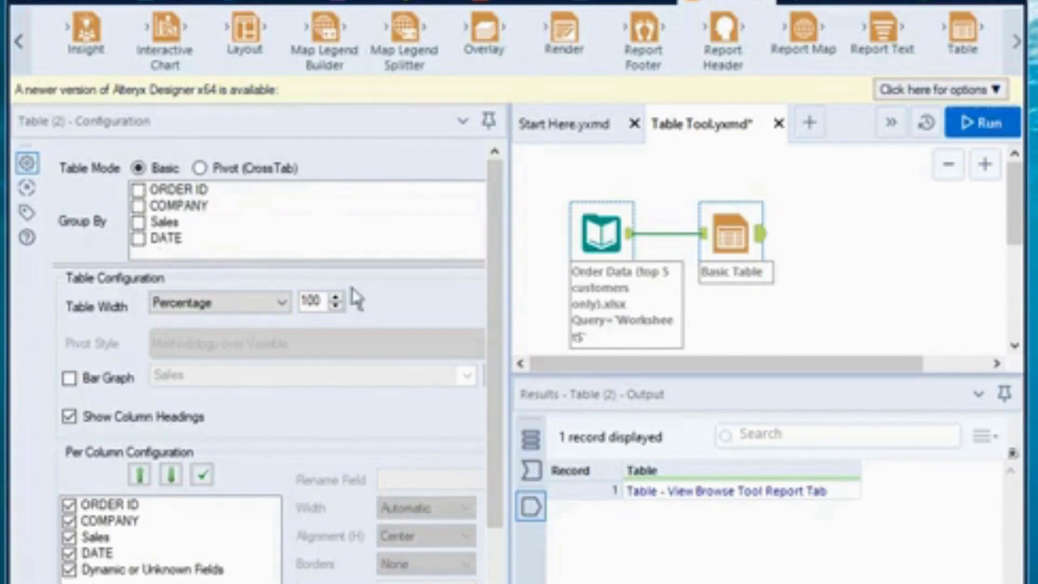
pyautogui.click(283, 302)
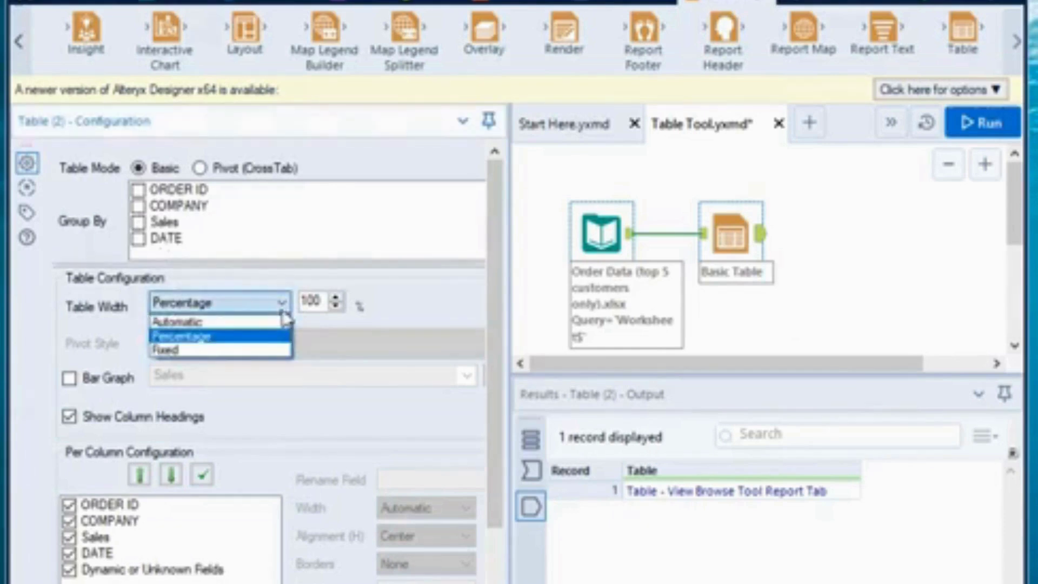
pyautogui.click(223, 324)
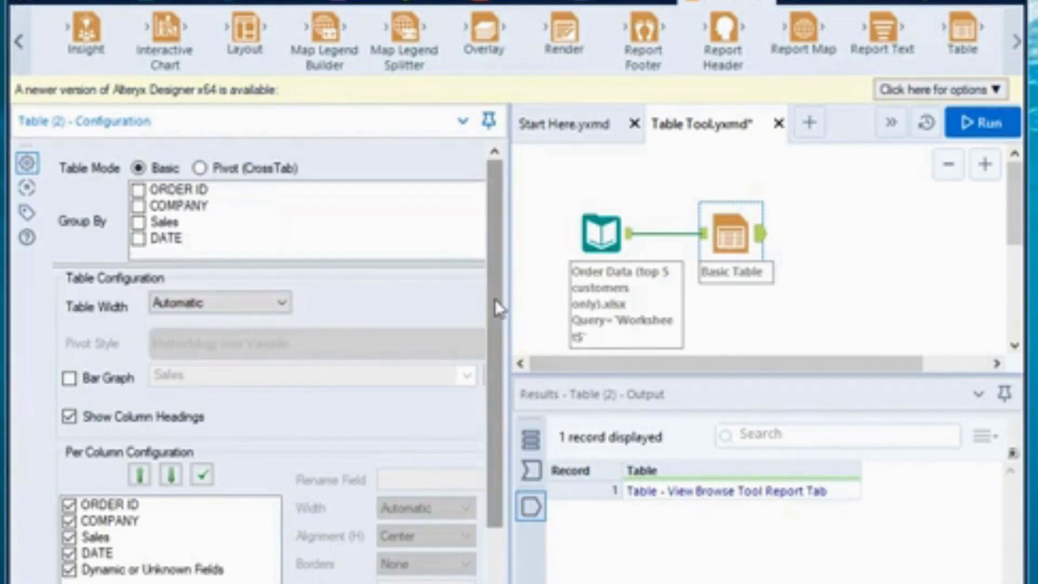
# Exclude Dynamic or Unknown Fields from the table's columns and move DATE to the first position.
pyautogui.moveTo(495, 300); pyautogui.dragTo(494, 382)
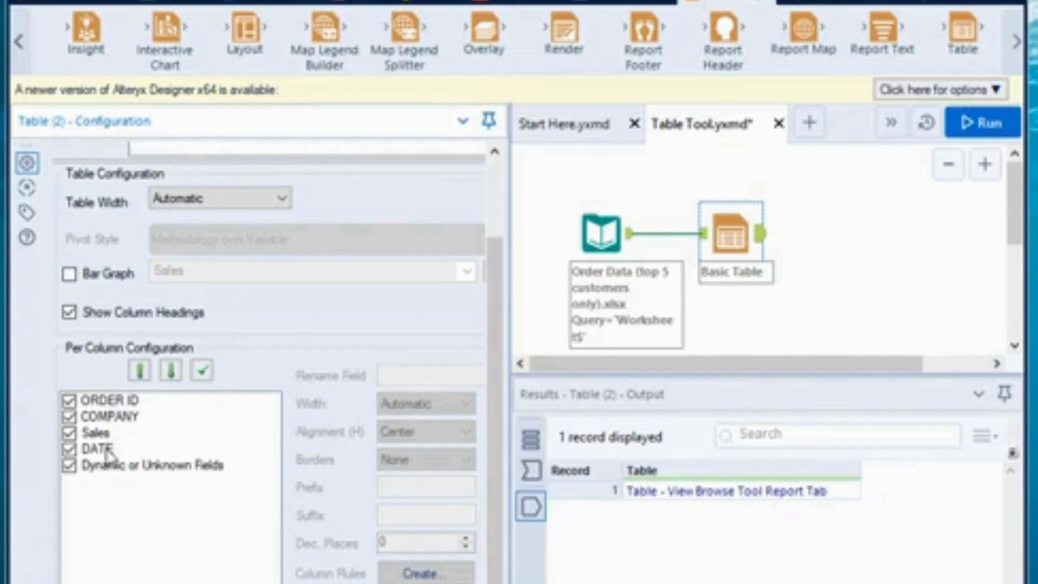
pyautogui.click(75, 467)
pyautogui.click(96, 451)
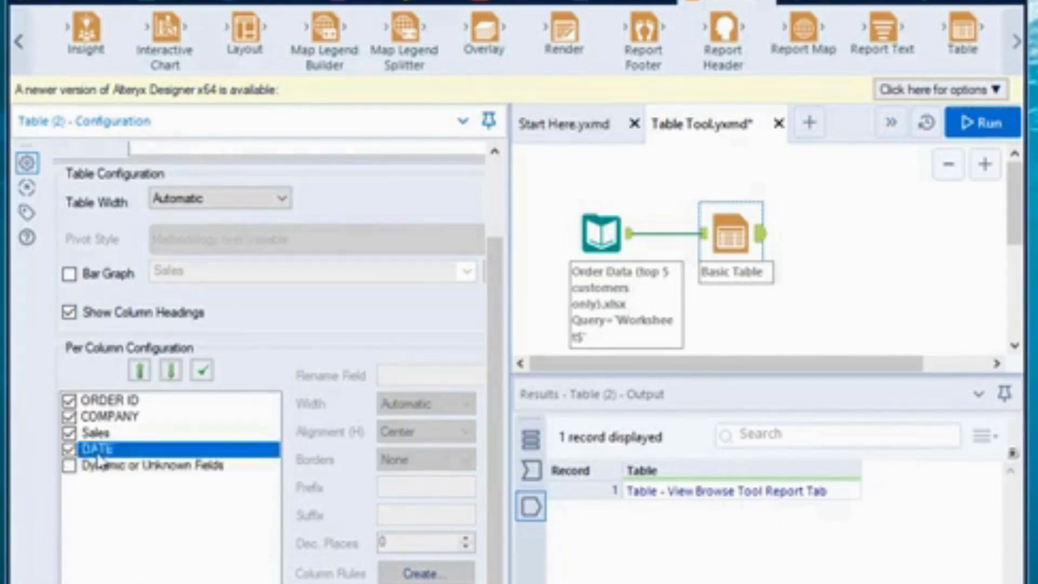
pyautogui.click(140, 373)
pyautogui.click(140, 374)
pyautogui.click(140, 373)
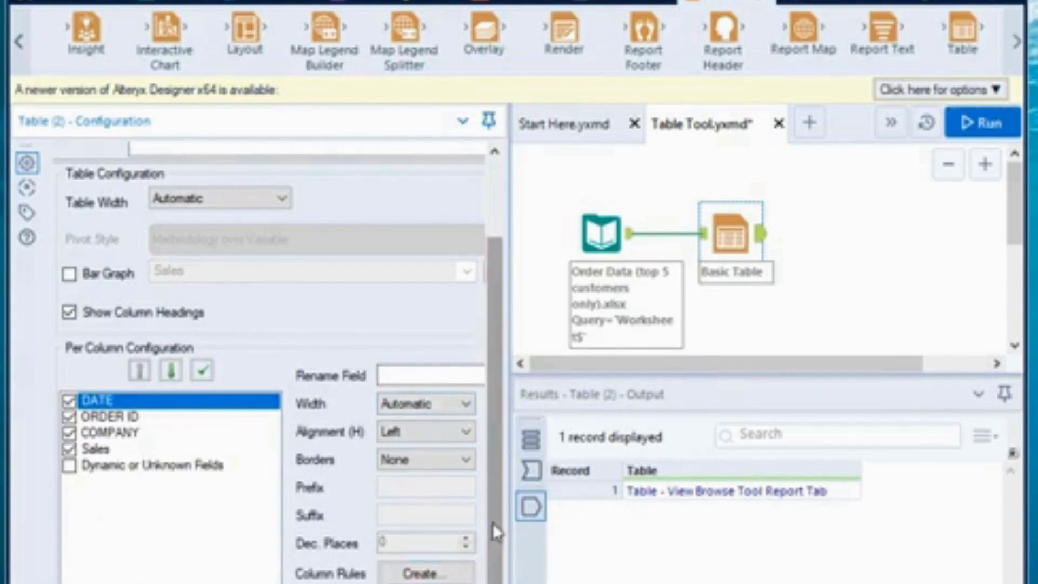
# Create a row styling rule for the table and name it "Sales Rule greter than 25000".
pyautogui.moveTo(492, 522); pyautogui.dragTo(492, 551)
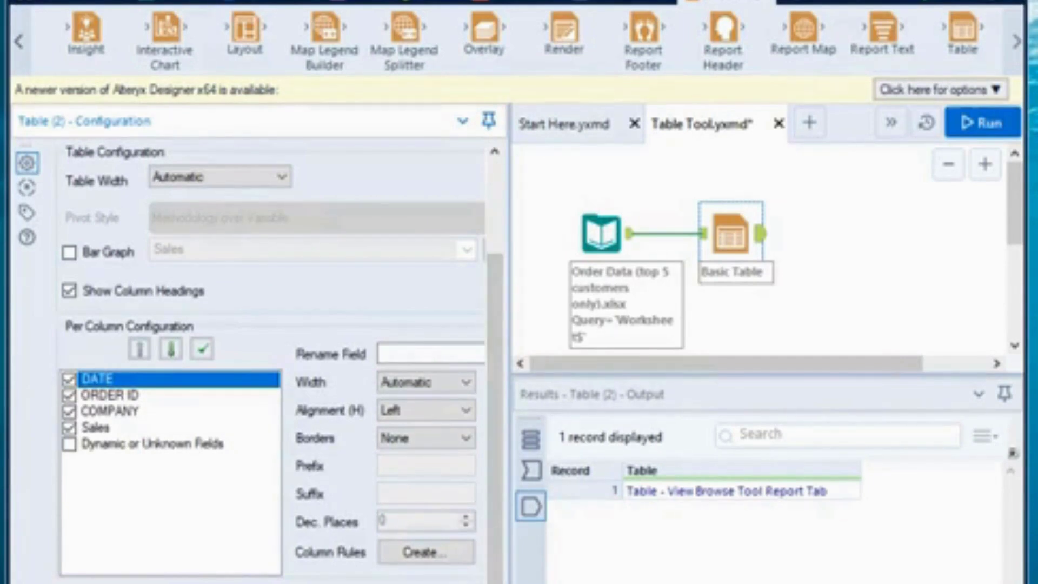
pyautogui.hscroll(1, 271, 362)
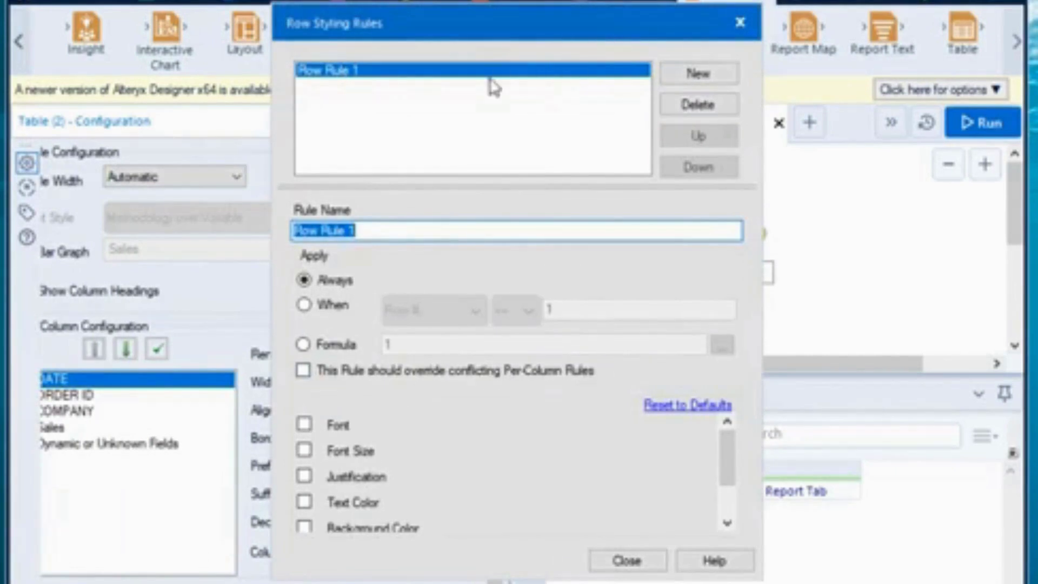
pyautogui.press('BackSpace')
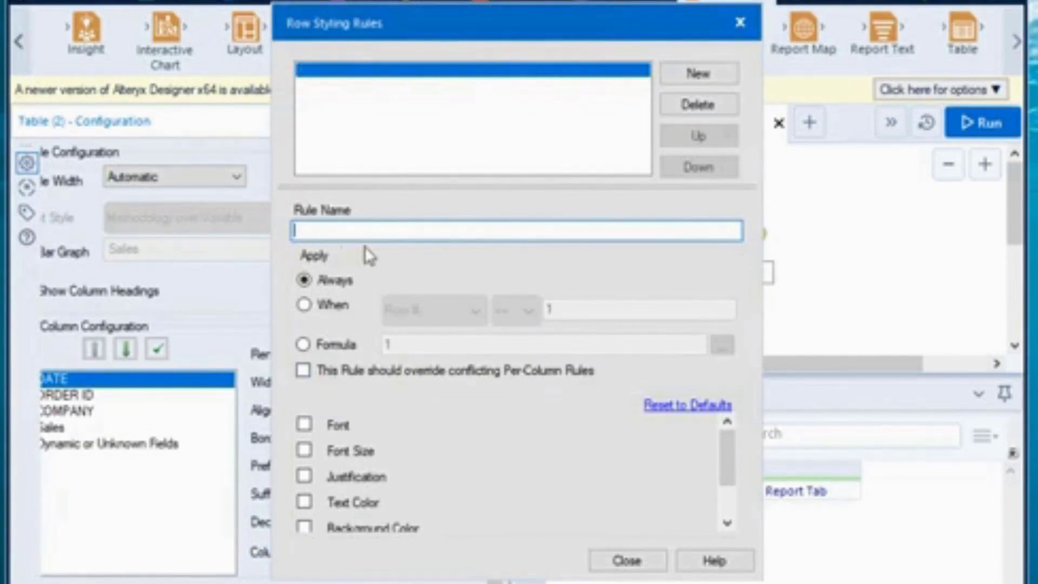
pyautogui.write('Sales')
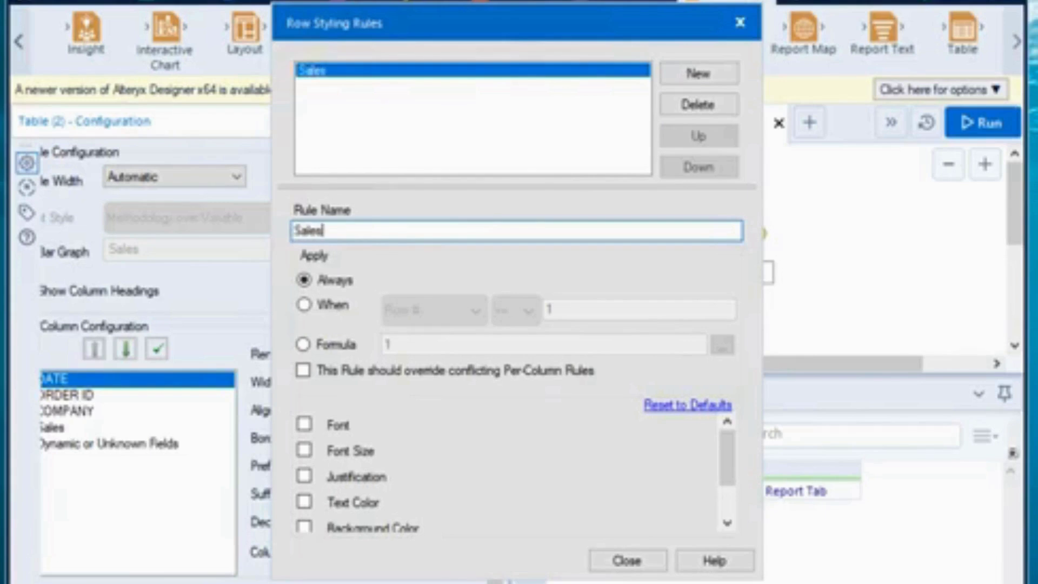
pyautogui.write(' Rules 1')
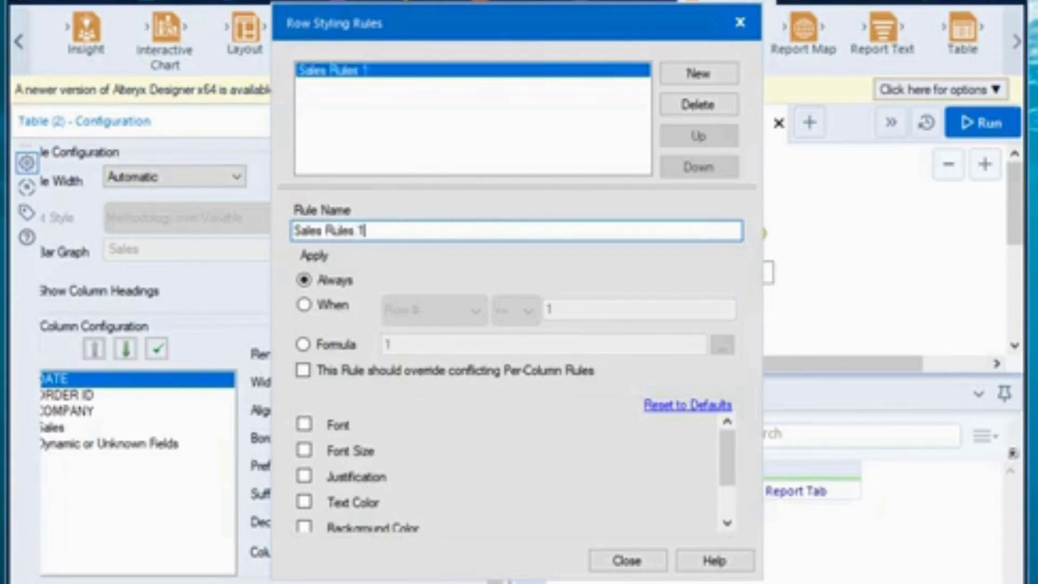
pyautogui.press('BackSpace')
pyautogui.press('BackSpace')
pyautogui.press('BackSpace')
pyautogui.write('1')
pyautogui.press('BackSpace')
pyautogui.write('gtrete')
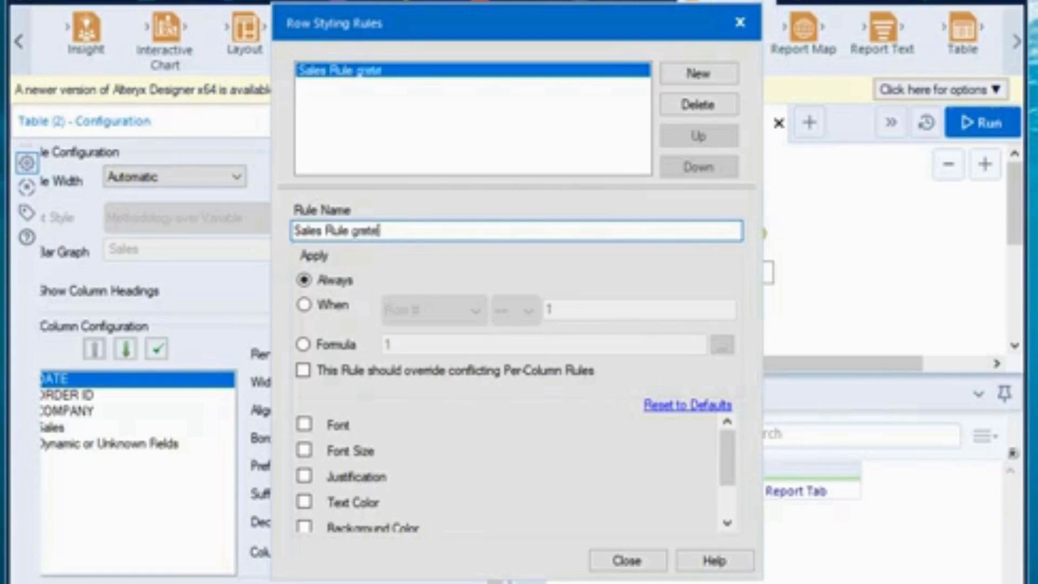
pyautogui.write('r than 25000')
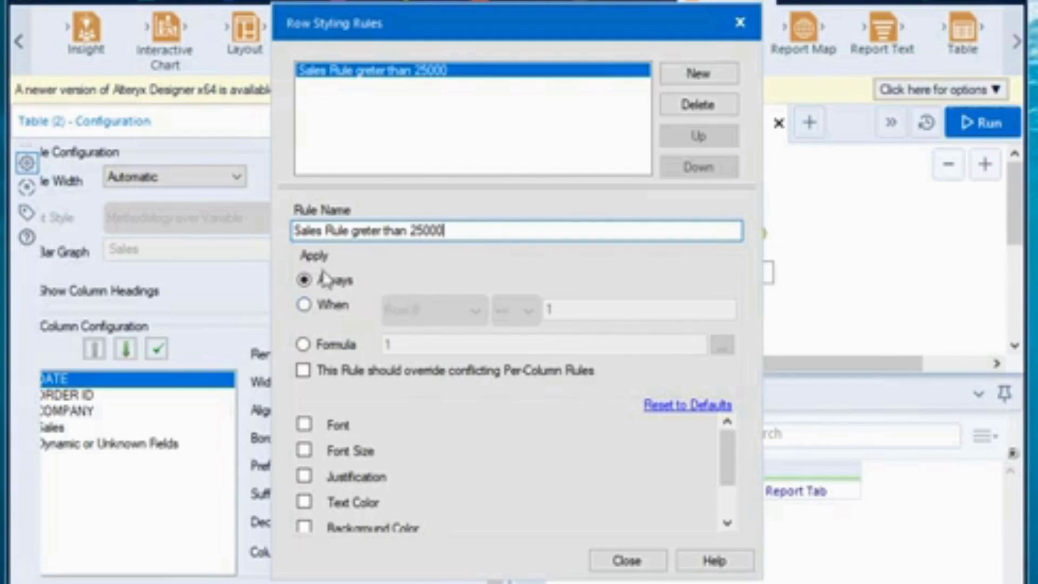
# Make the row rule apply when Sales > 25000.
pyautogui.click(304, 305)
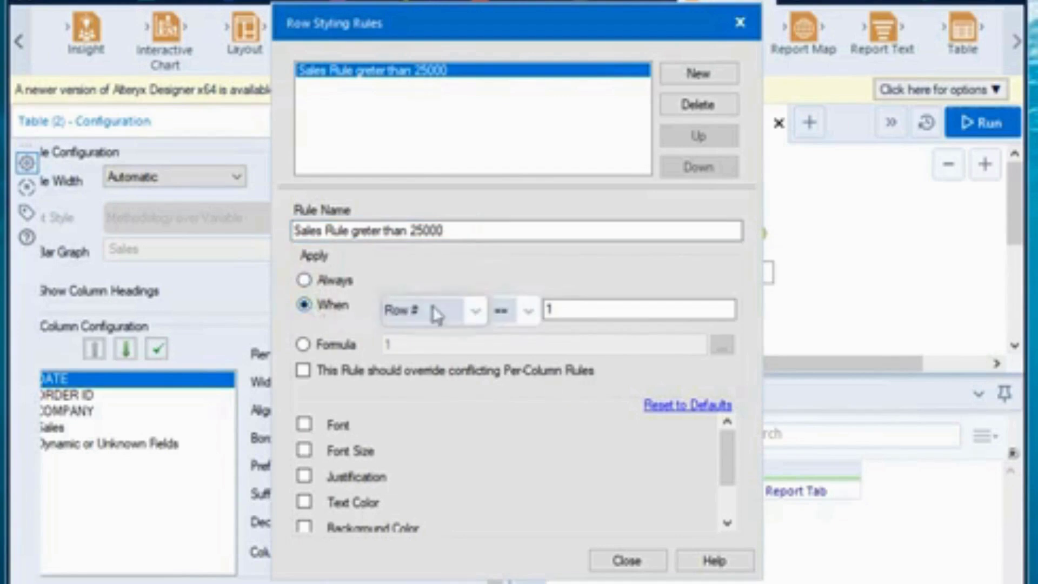
pyautogui.click(476, 311)
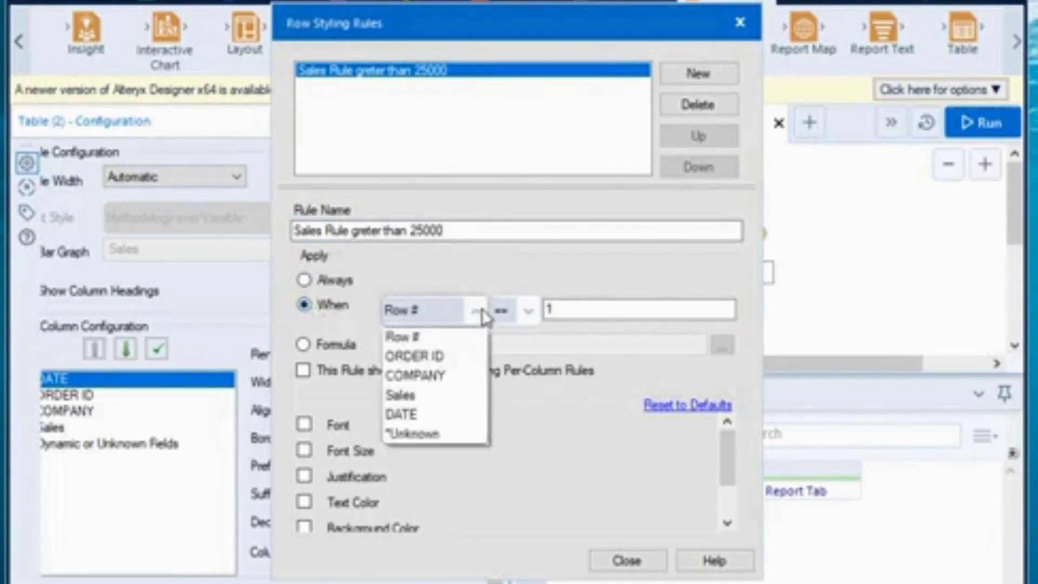
pyautogui.click(419, 401)
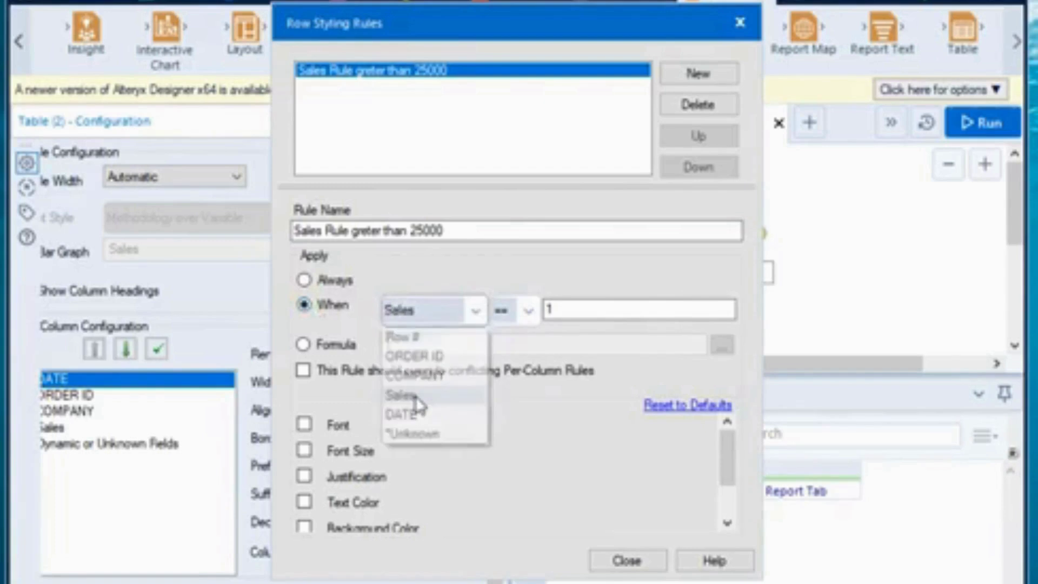
pyautogui.click(530, 311)
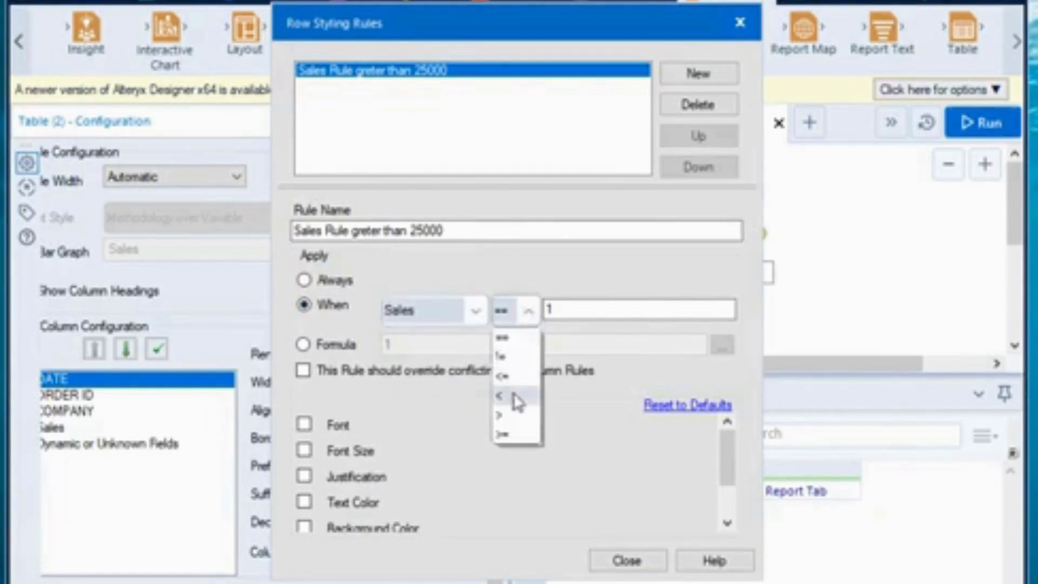
pyautogui.click(511, 416)
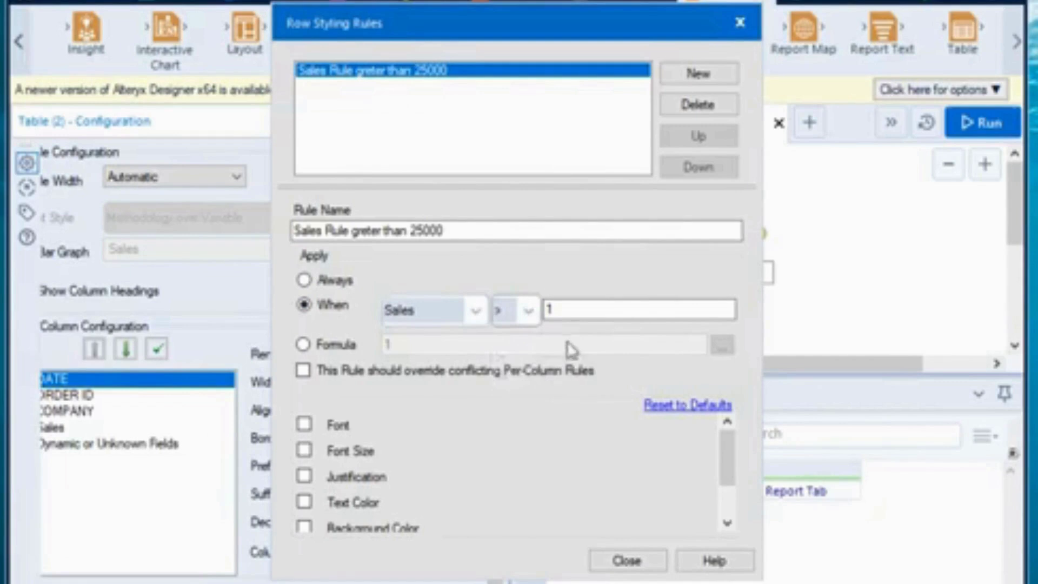
pyautogui.doubleClick(577, 309)
pyautogui.press('BackSpace')
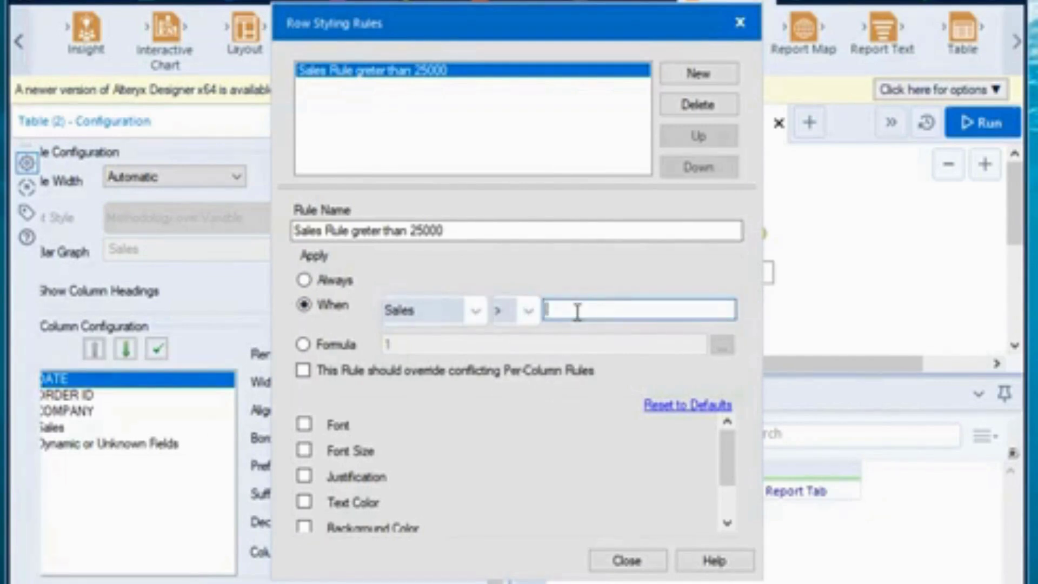
pyautogui.write('25000')
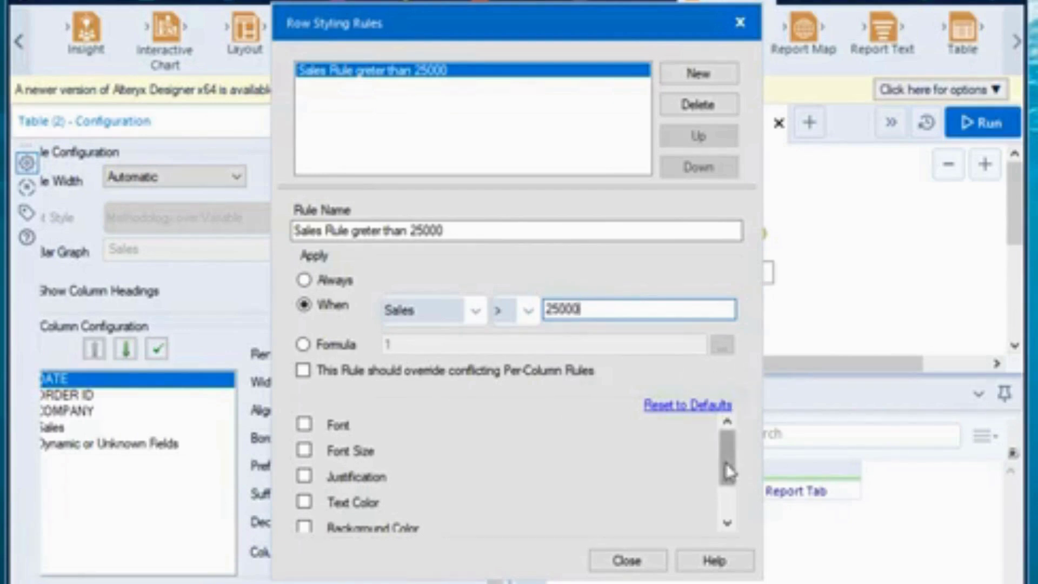
# Give the row rule a light green background (R=128, G=255, B=128) and black text, and close the row styling rules.
pyautogui.moveTo(728, 473); pyautogui.dragTo(724, 500)
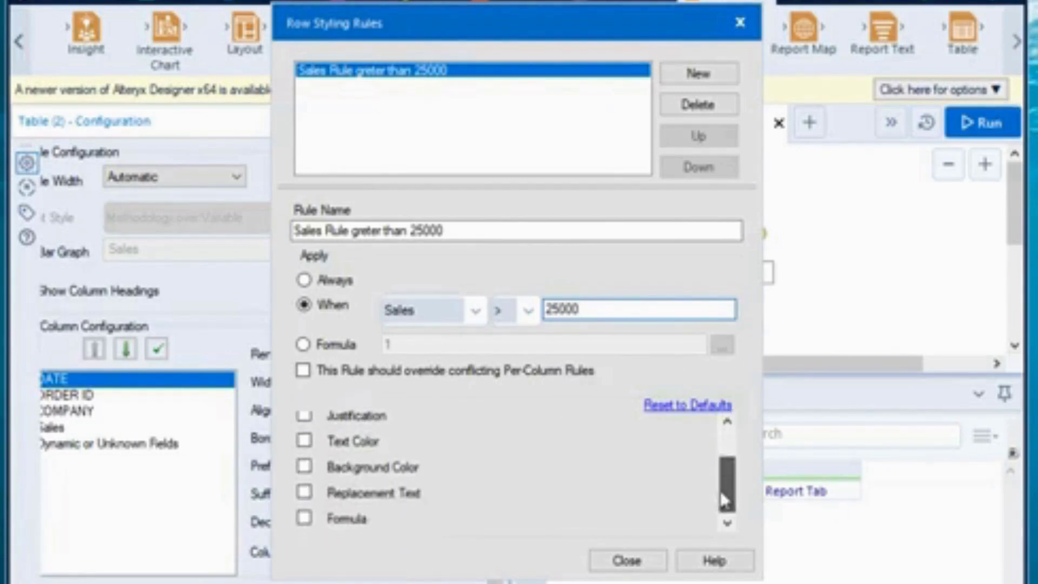
pyautogui.click(309, 468)
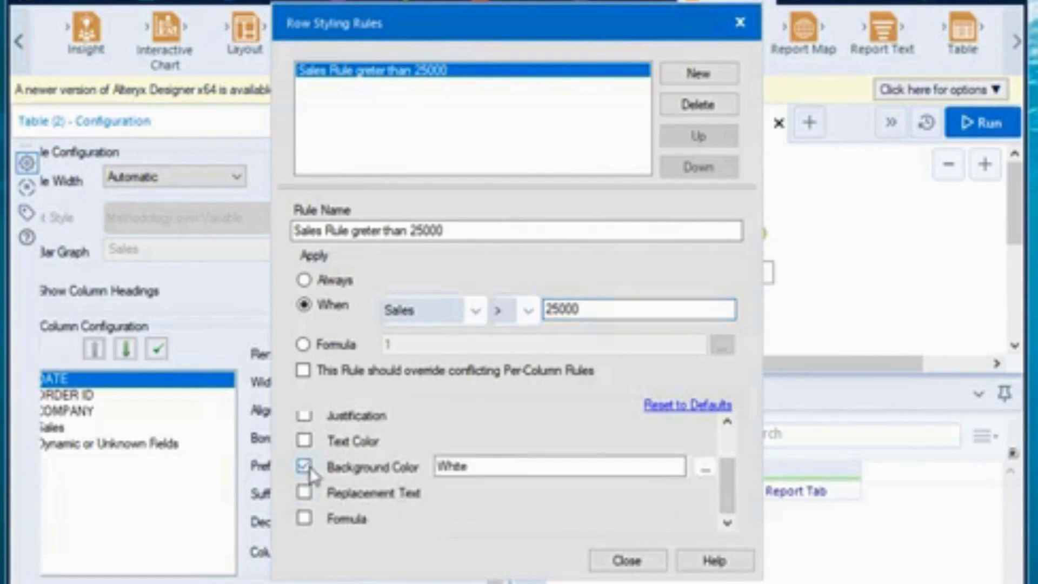
pyautogui.click(705, 469)
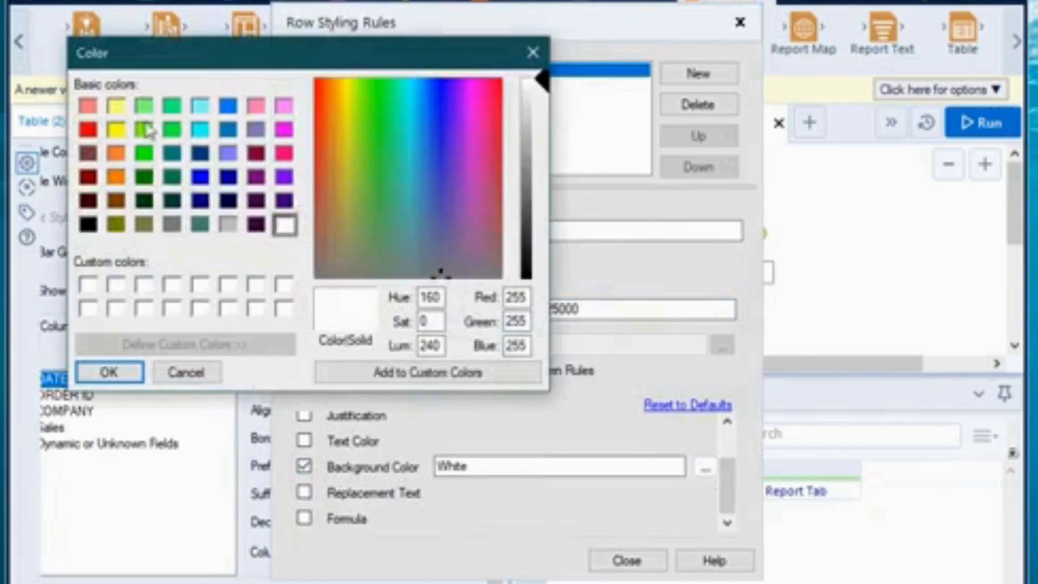
pyautogui.click(142, 108)
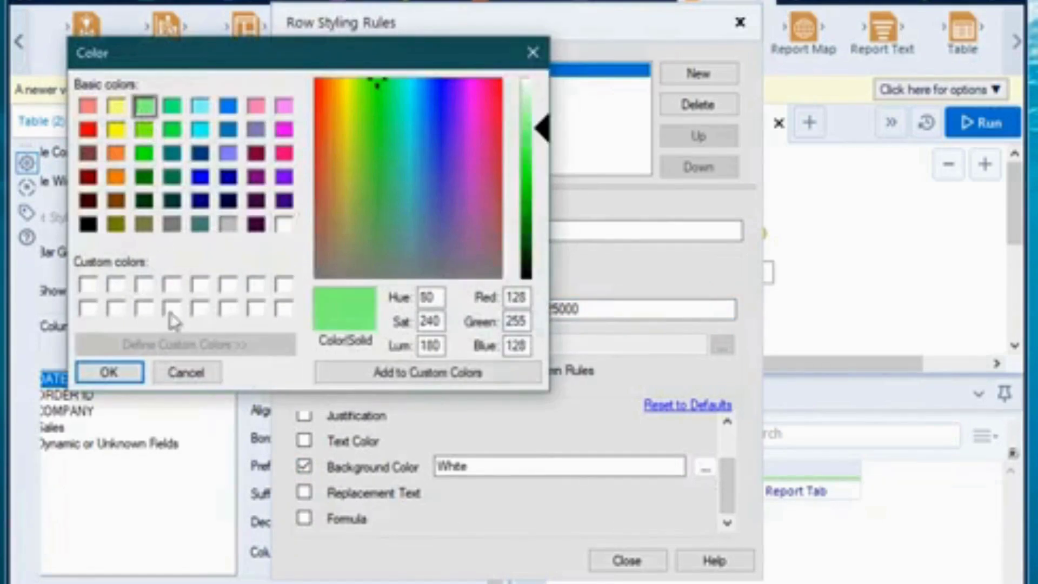
pyautogui.click(129, 379)
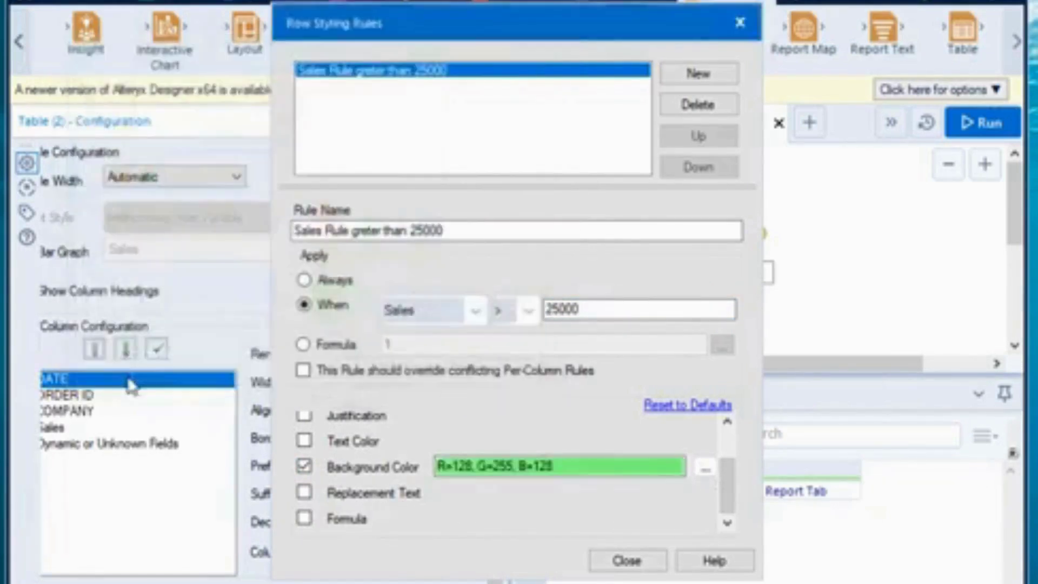
pyautogui.click(304, 440)
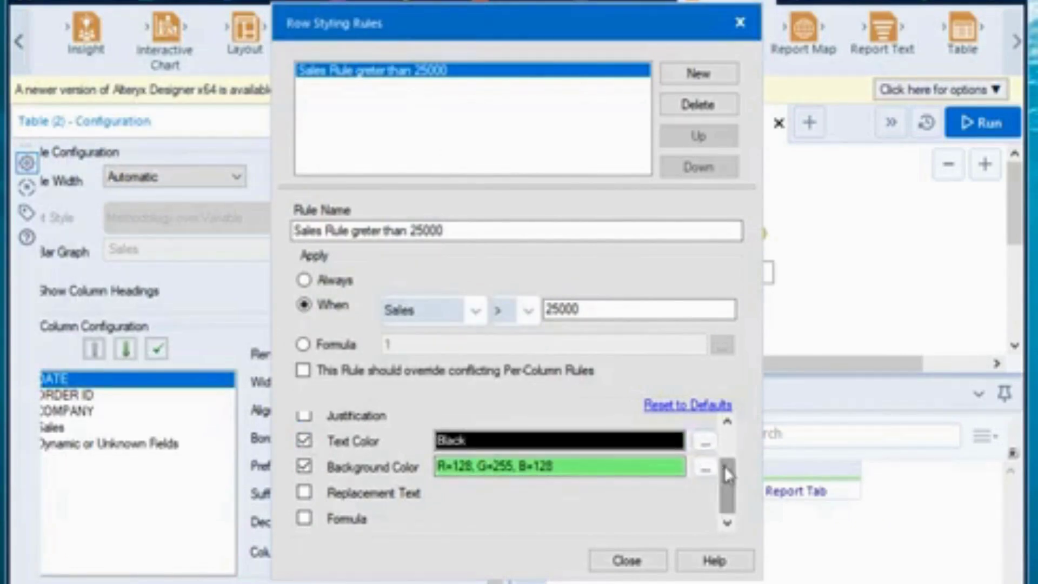
pyautogui.click(648, 565)
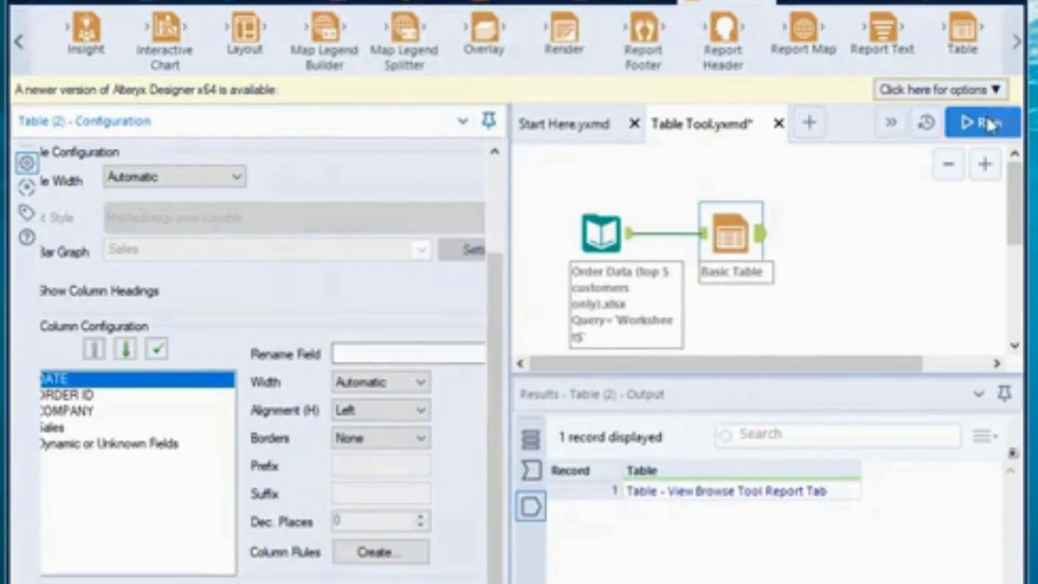
# Run the Table Tool.yxmd workflow and dismiss the completion message.
pyautogui.click(988, 122)
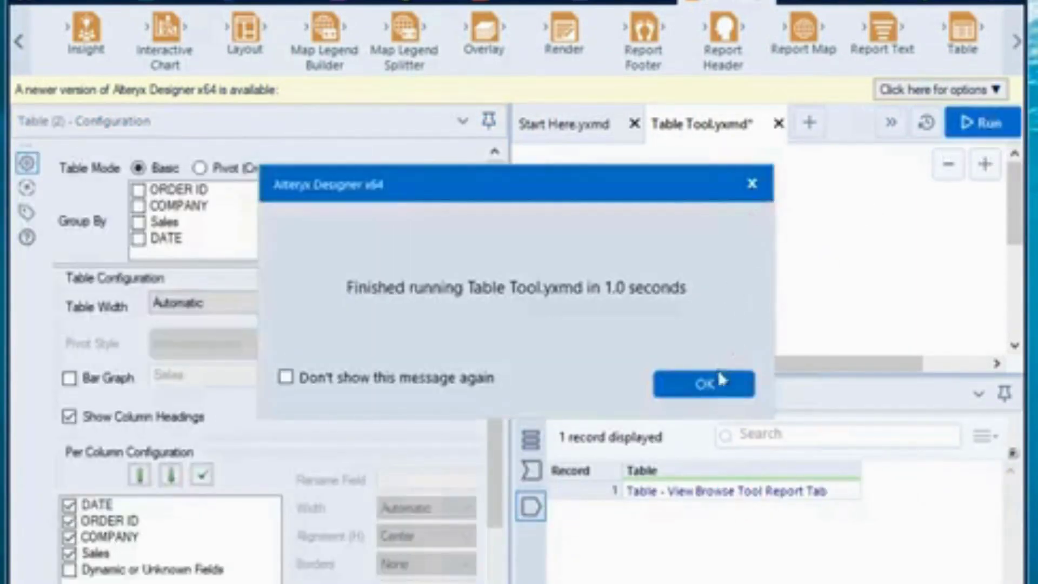
pyautogui.click(713, 381)
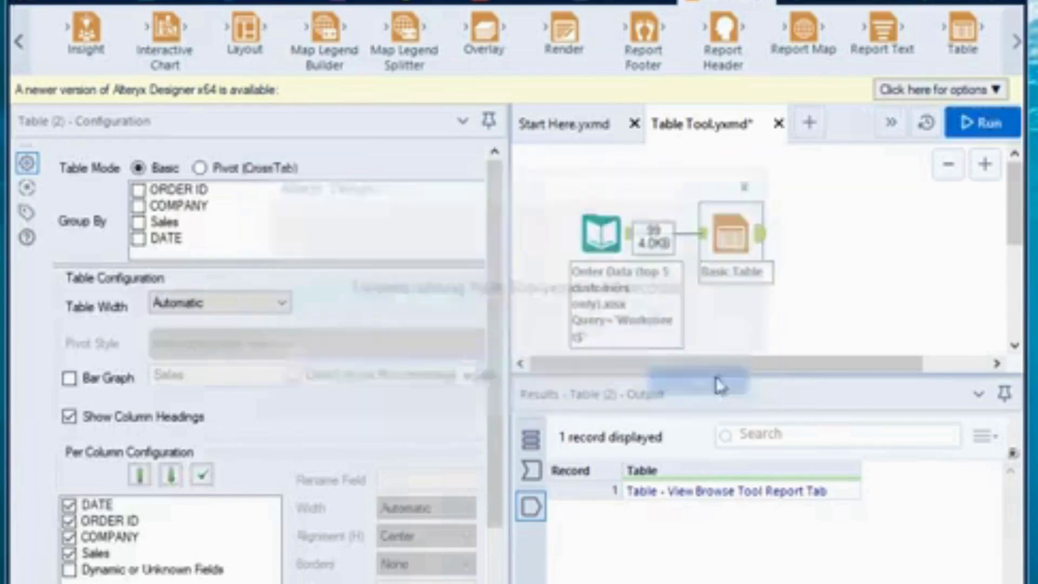
# Attach a Browse tool to the Basic Table output, run the workflow and view the rendered table report.
pyautogui.click(177, 5)
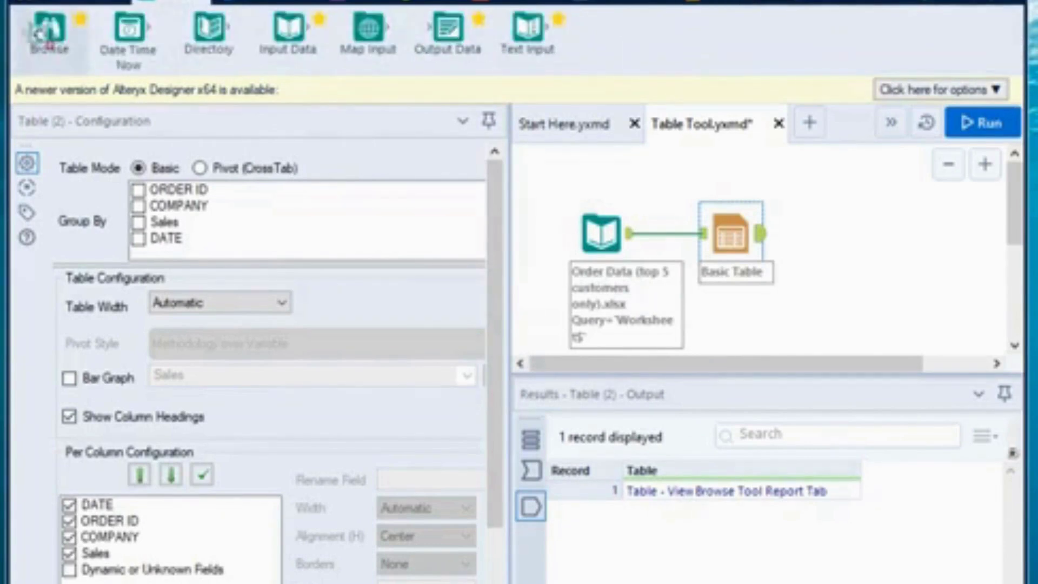
pyautogui.moveTo(51, 47); pyautogui.dragTo(832, 233)
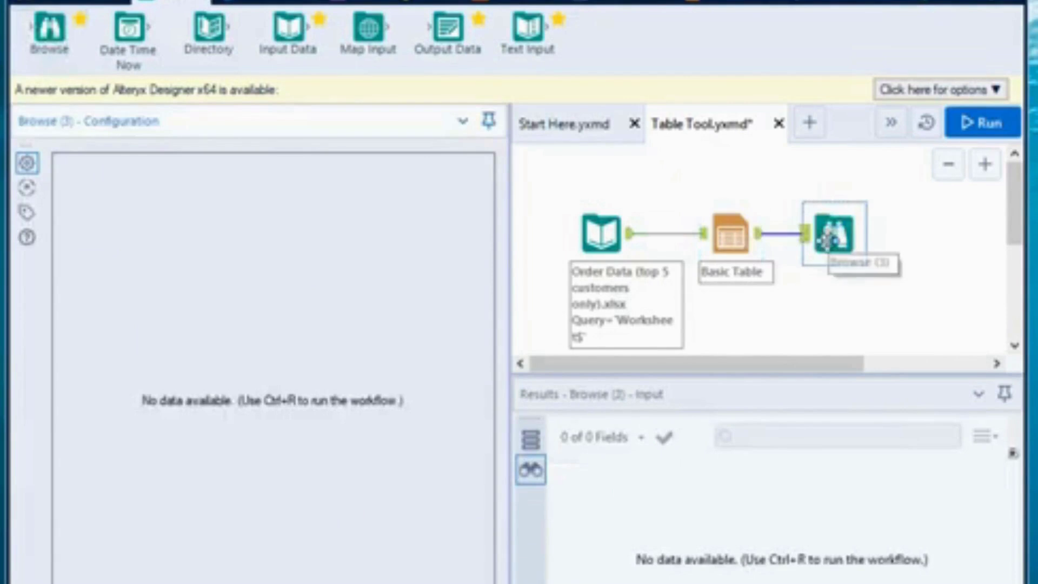
pyautogui.click(1001, 128)
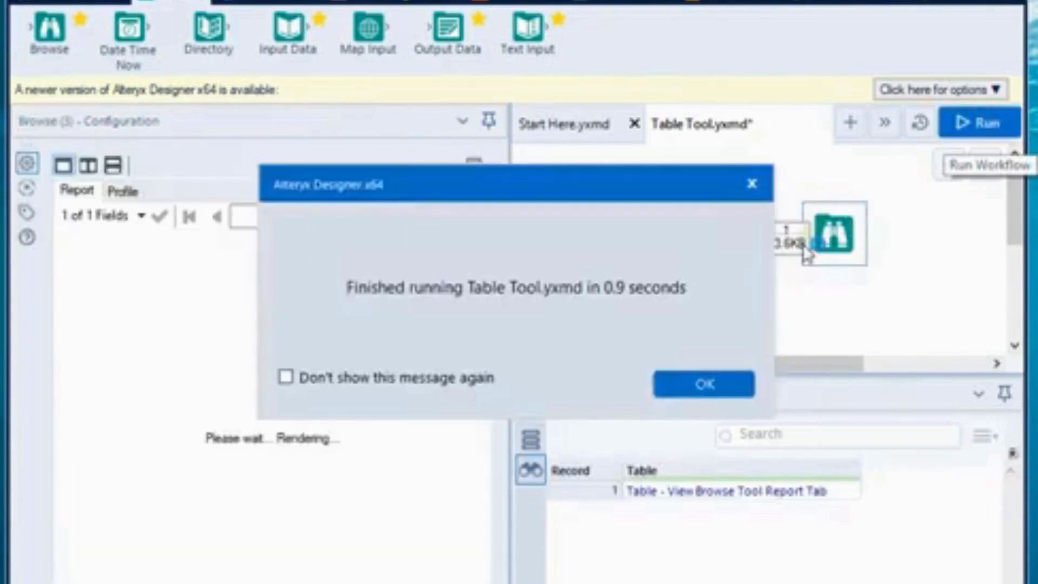
pyautogui.click(736, 381)
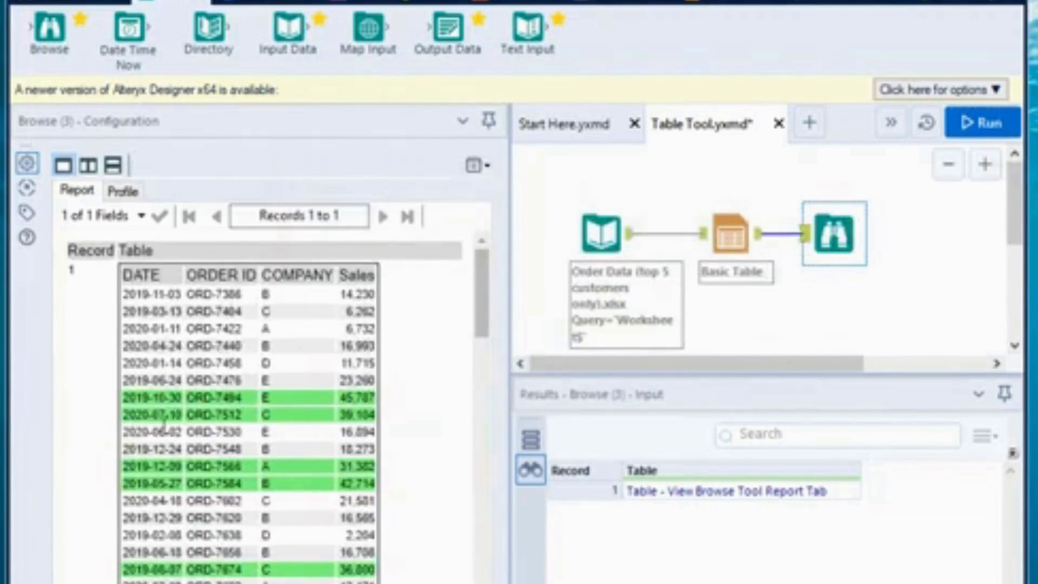
pyautogui.click(486, 281)
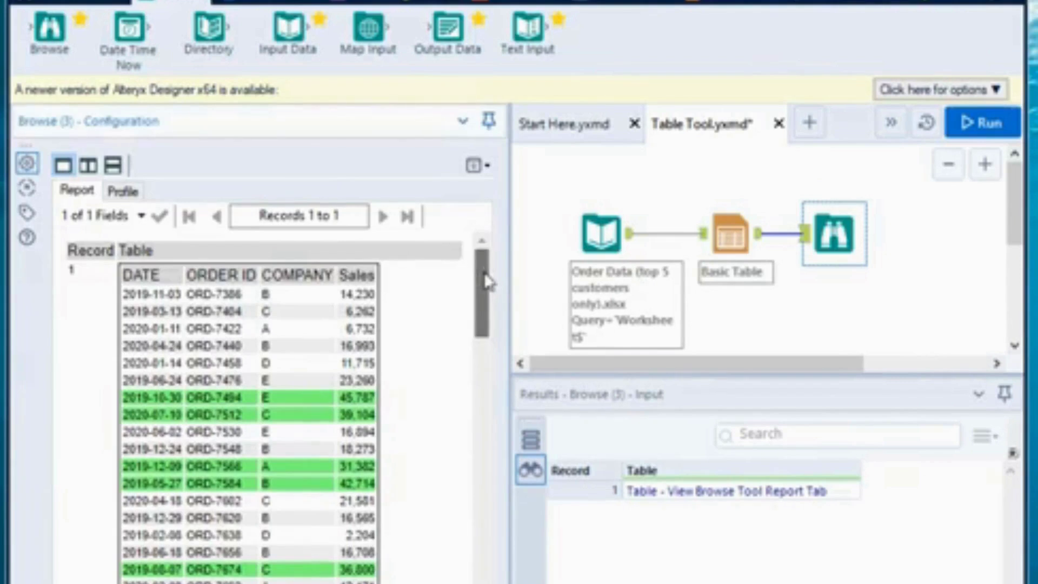
pyautogui.moveTo(485, 274)
pyautogui.mouseDown()
pyautogui.moveTo(486, 289)
pyautogui.moveTo(487, 264)
pyautogui.moveTo(486, 274)
pyautogui.mouseUp()
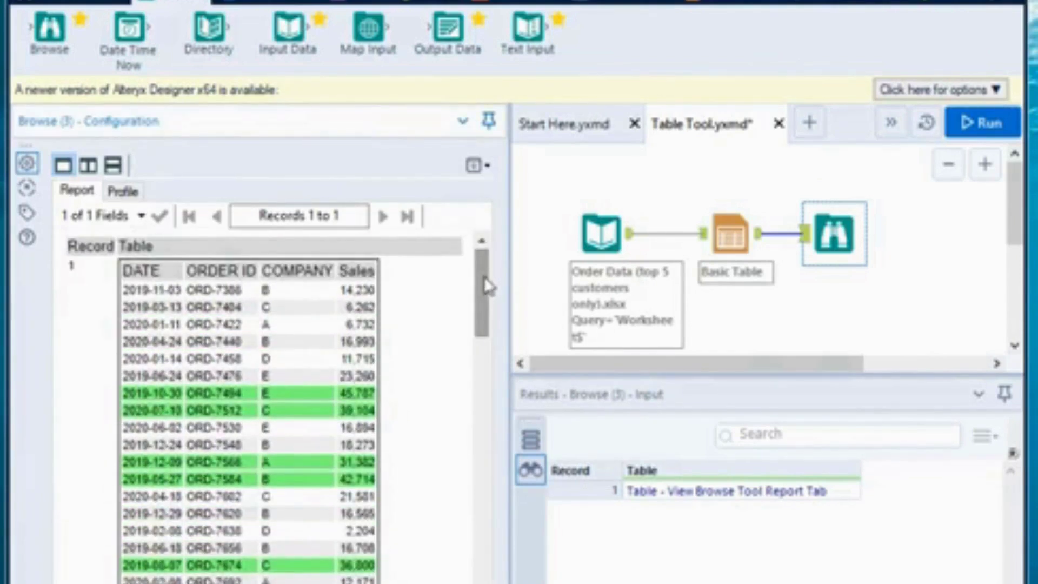
pyautogui.moveTo(485, 280)
pyautogui.mouseDown()
pyautogui.moveTo(484, 578)
pyautogui.moveTo(494, 271)
pyautogui.mouseUp()
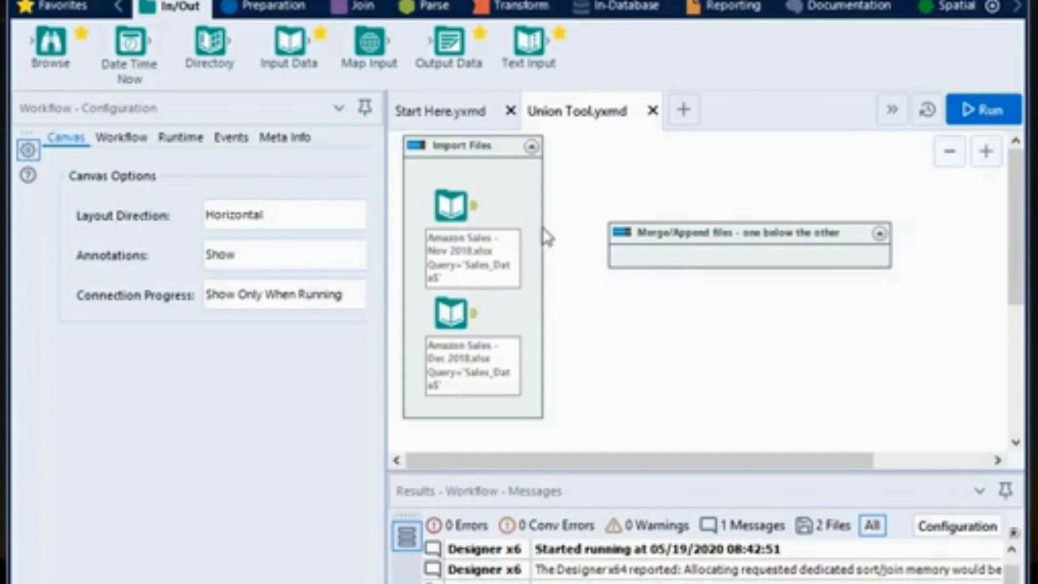
# Examine the column layout of the Amazon Sales - Nov 2018.xlsx input in Union Tool.yxmd across its data preview.
pyautogui.click(451, 202)
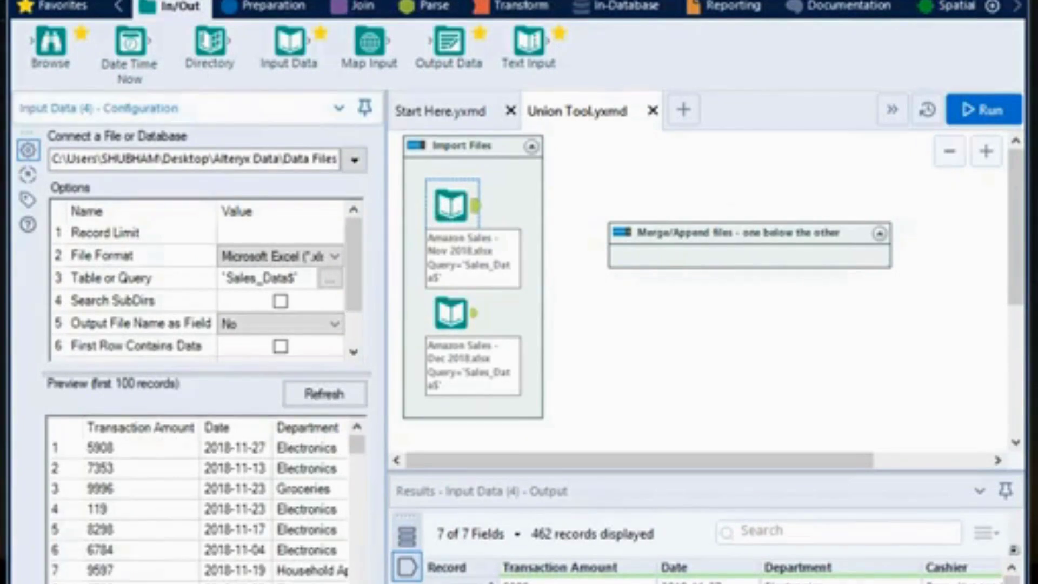
pyautogui.hscroll(1, 197, 500)
pyautogui.hscroll(1, 197, 500)
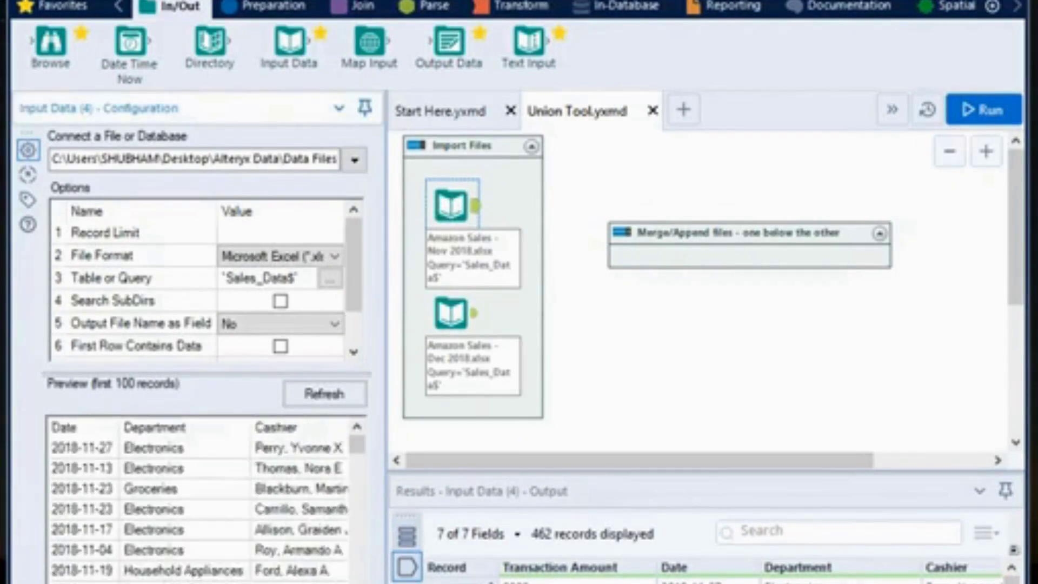
pyautogui.hscroll(1, 197, 500)
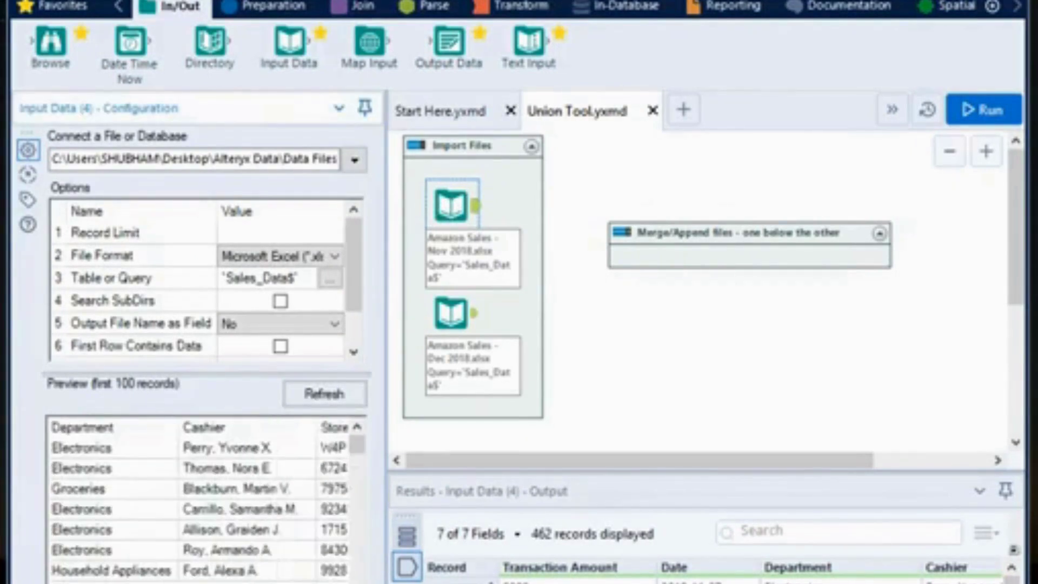
pyautogui.hscroll(1, 197, 500)
pyautogui.hscroll(1, 198, 501)
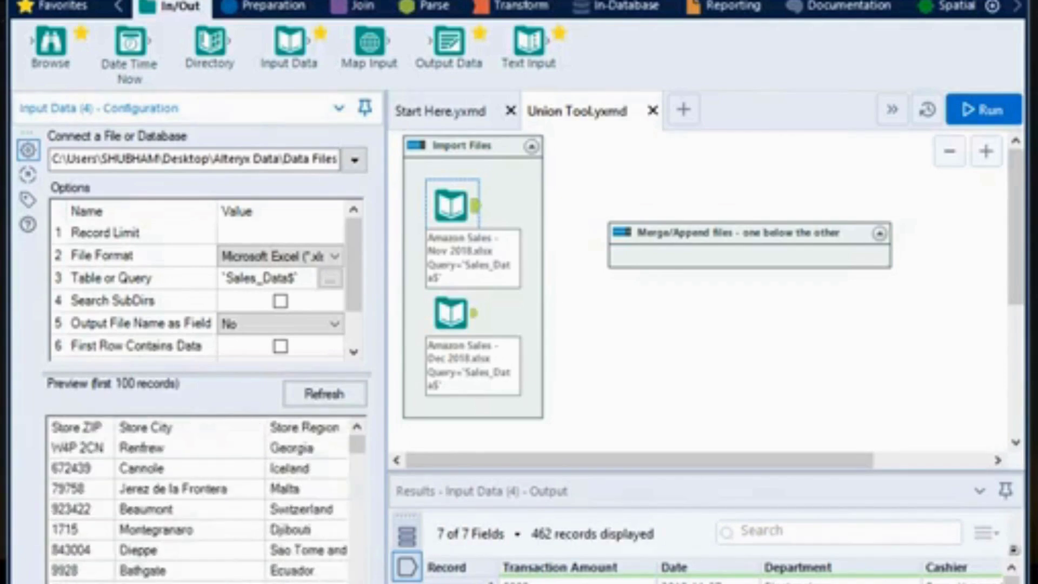
pyautogui.hscroll(1, 197, 501)
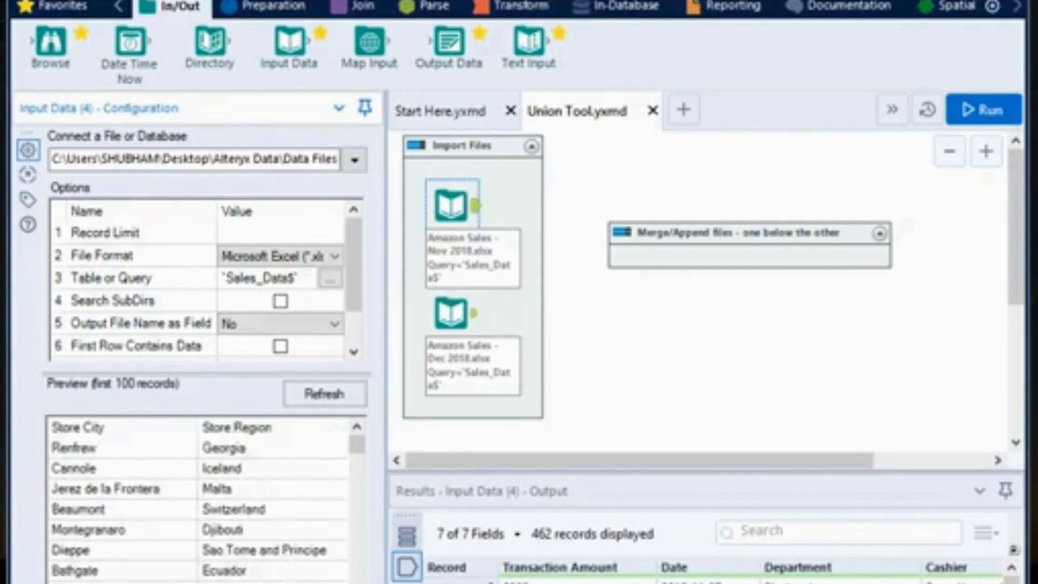
pyautogui.hscroll(1, 197, 500)
pyautogui.hscroll(-6, 198, 500)
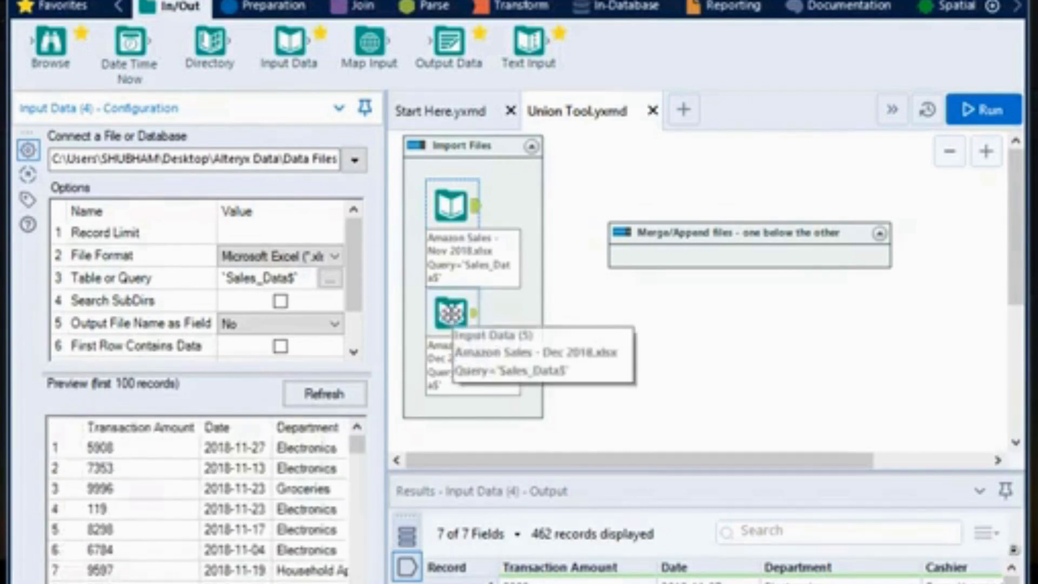
# Examine the column order of the Amazon Sales - Dec 2018.xlsx input across its data preview.
pyautogui.click(445, 312)
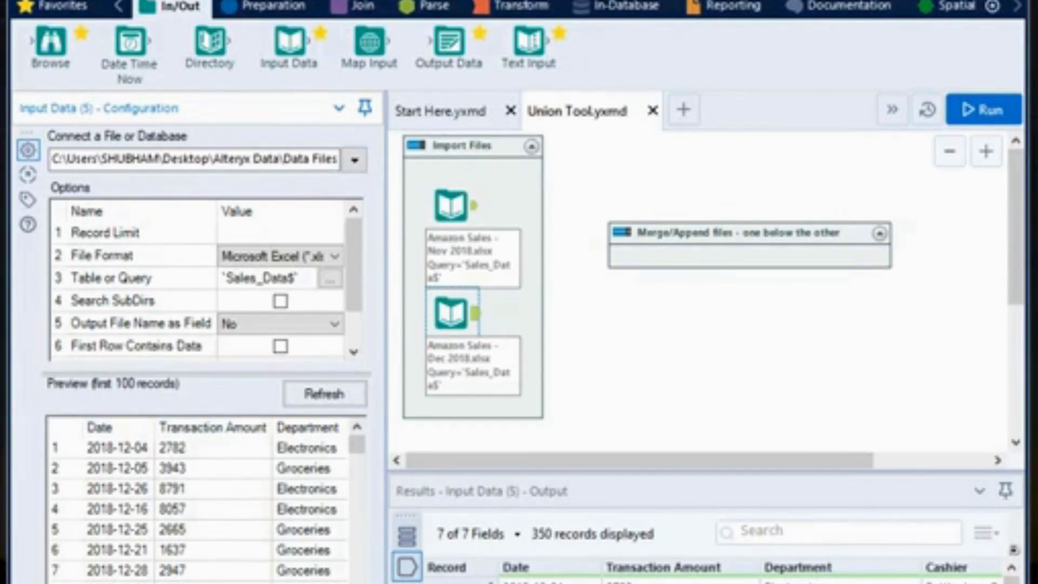
pyautogui.hscroll(1, 198, 501)
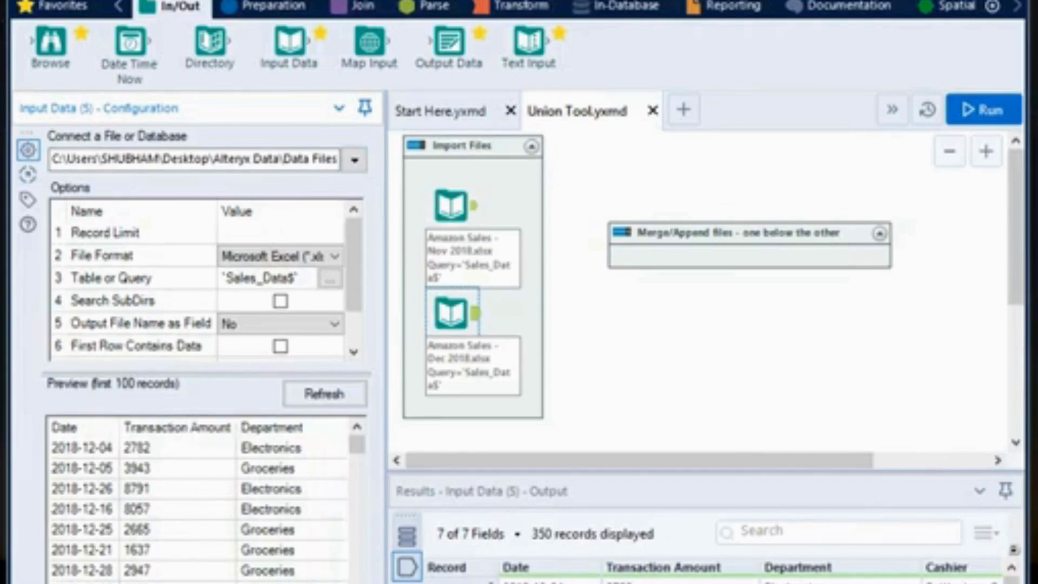
pyautogui.hscroll(2, 197, 500)
pyautogui.hscroll(7, 197, 500)
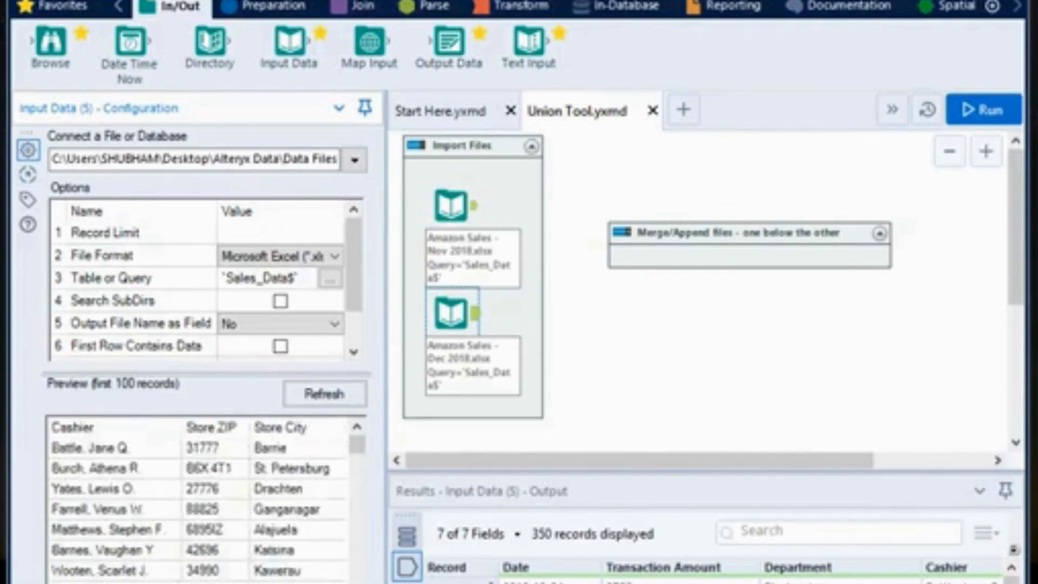
pyautogui.hscroll(4, 198, 500)
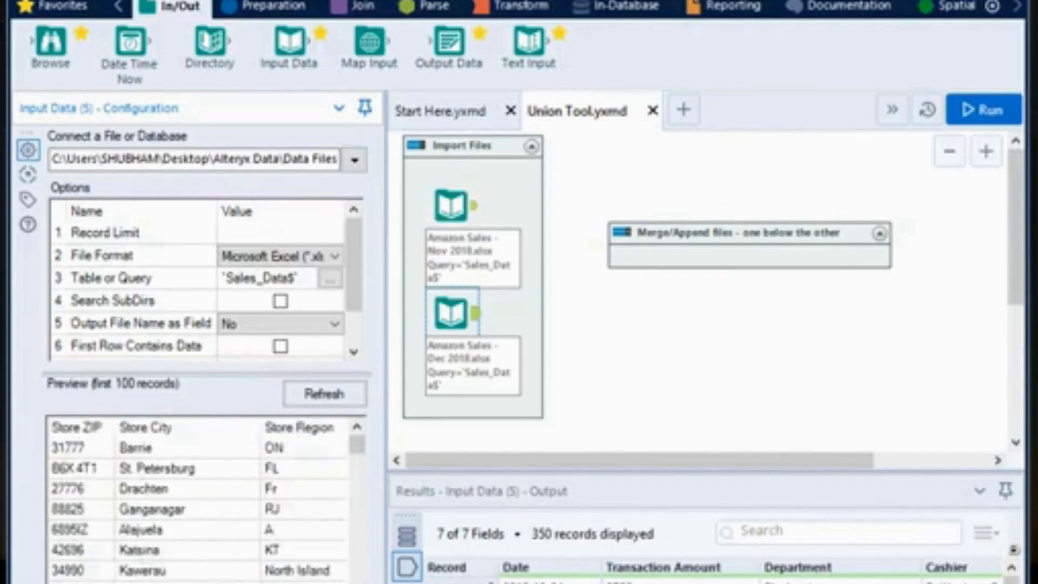
pyautogui.hscroll(2, 197, 500)
pyautogui.hscroll(-6, 197, 500)
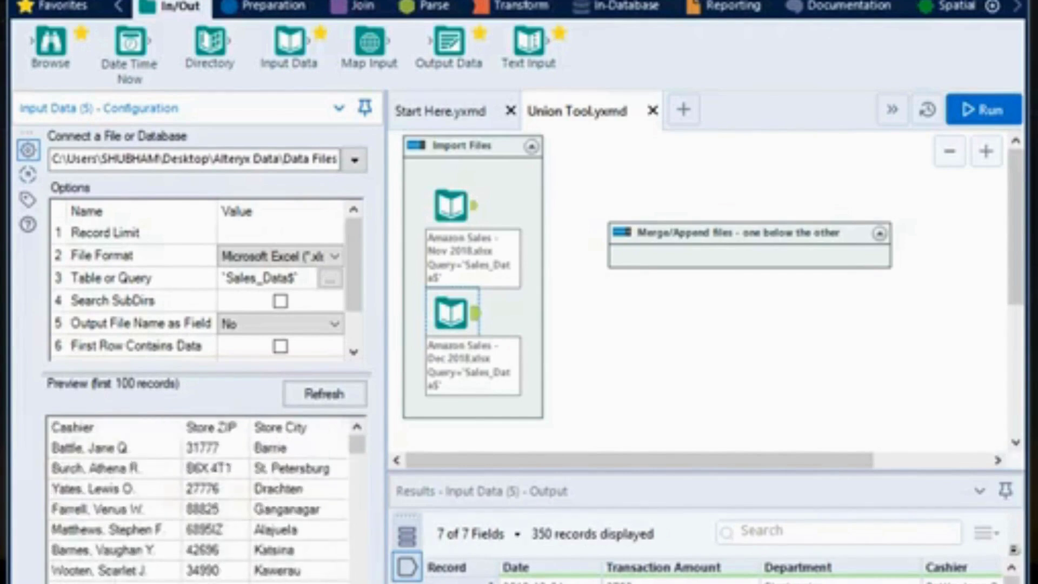
pyautogui.hscroll(-8, 197, 500)
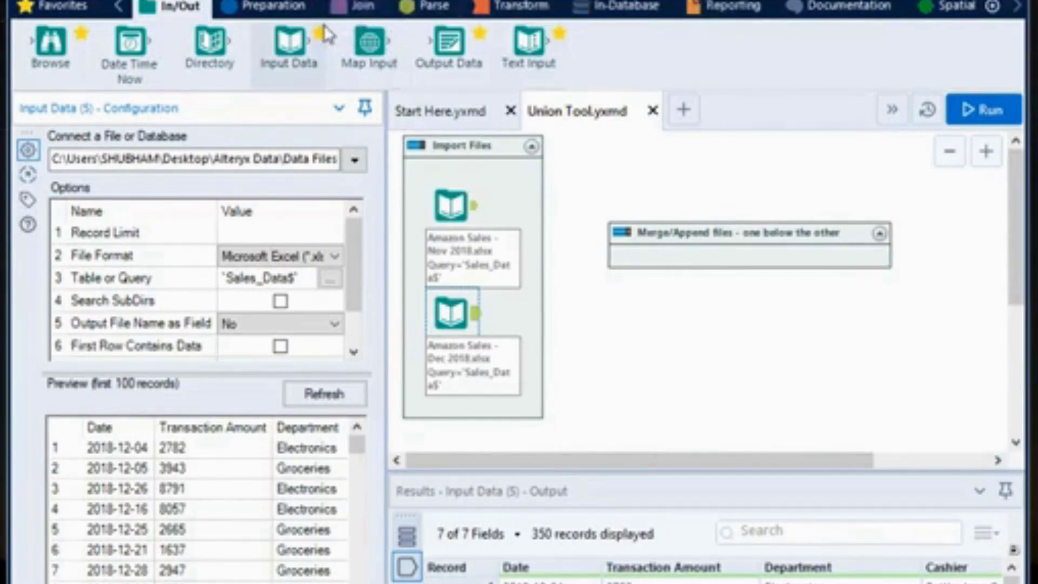
# Add a Union tool inside the "Merge/Append files - one below the other" container and connect the Nov and Dec 2018 sales inputs to it.
pyautogui.click(362, 11)
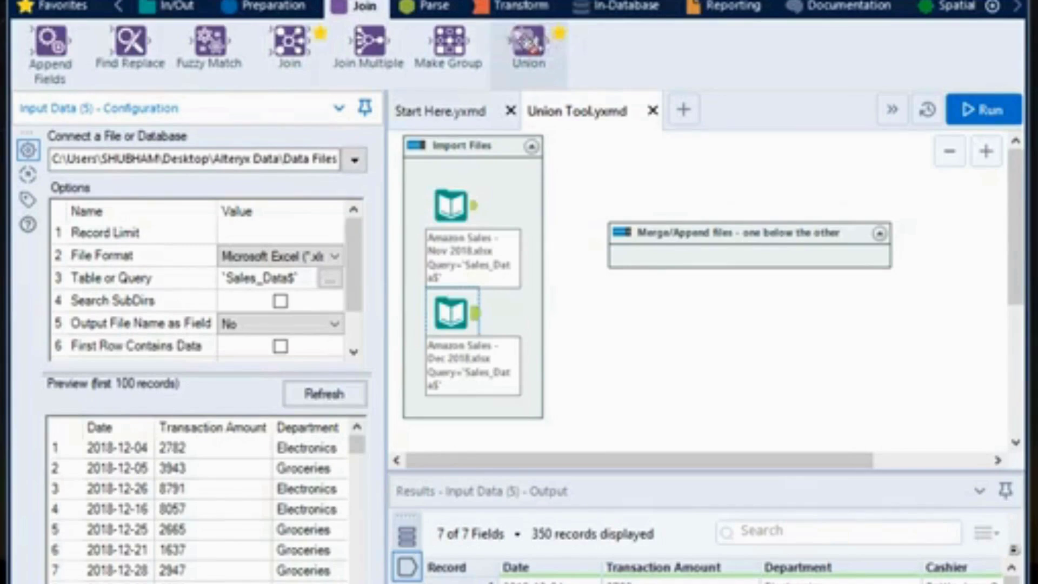
pyautogui.moveTo(530, 46); pyautogui.dragTo(719, 252)
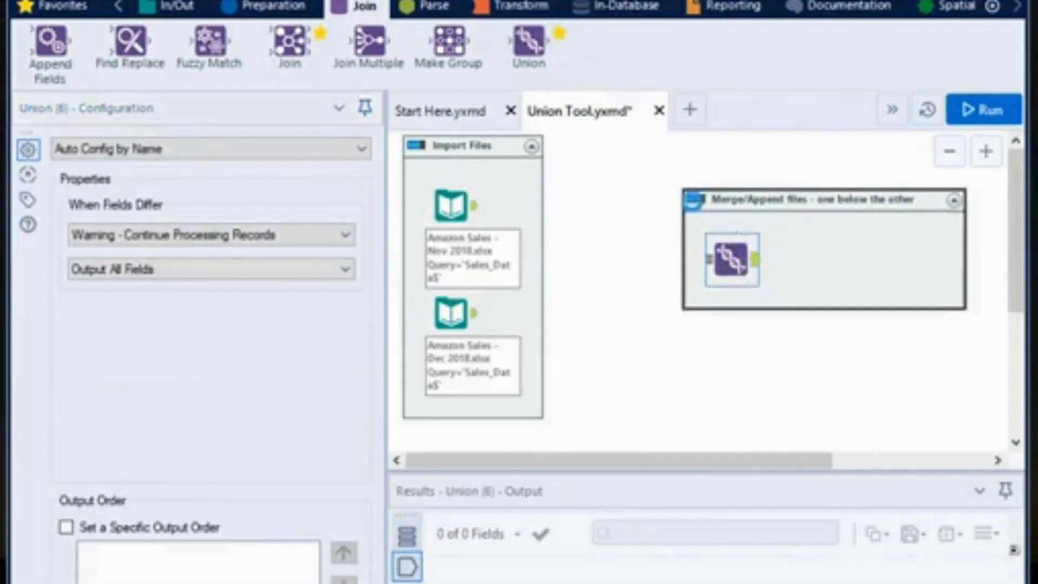
pyautogui.moveTo(728, 200); pyautogui.dragTo(674, 202)
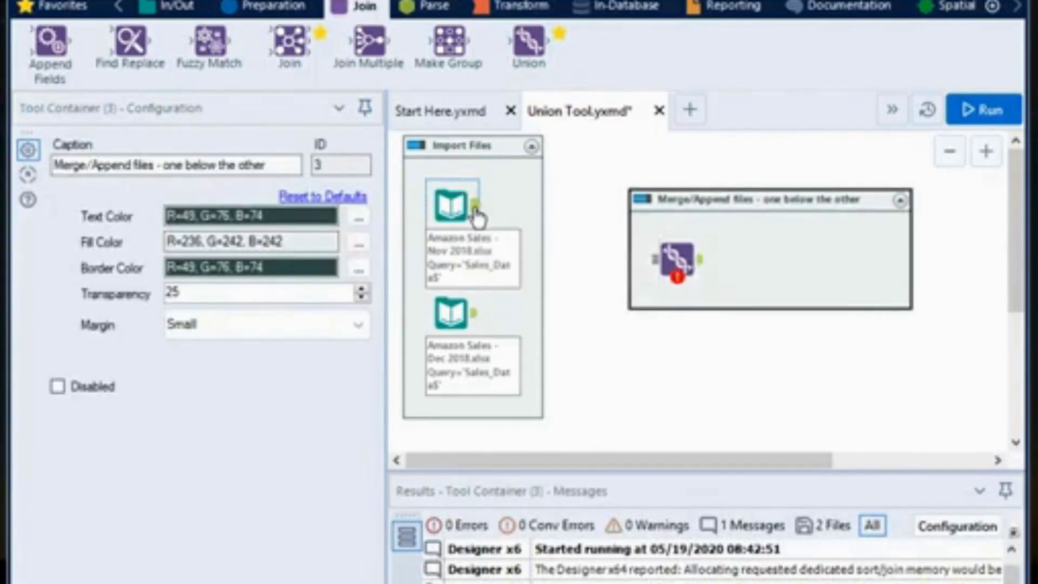
pyautogui.moveTo(476, 207); pyautogui.dragTo(654, 260)
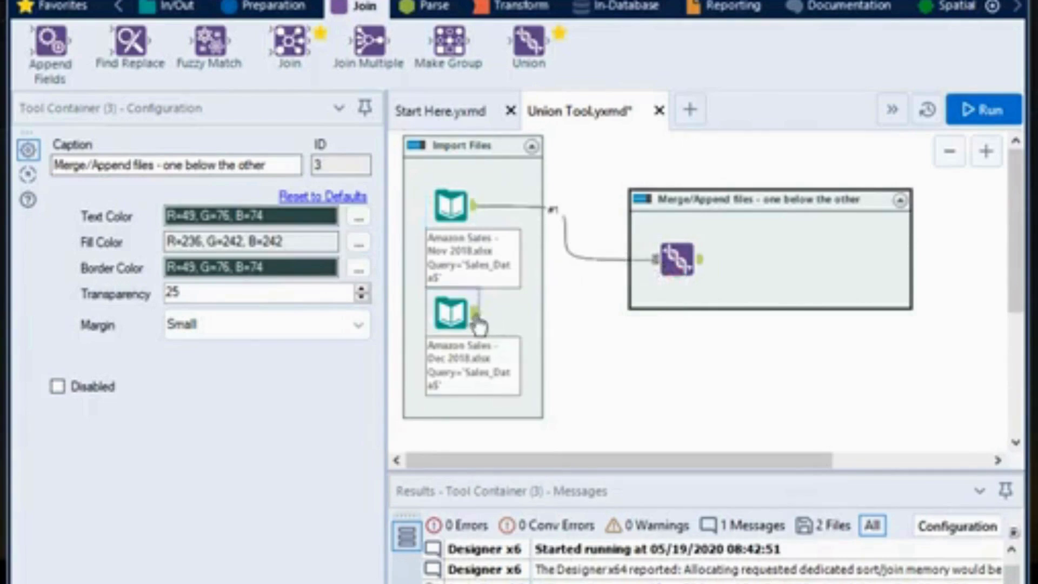
pyautogui.moveTo(478, 320); pyautogui.dragTo(653, 257)
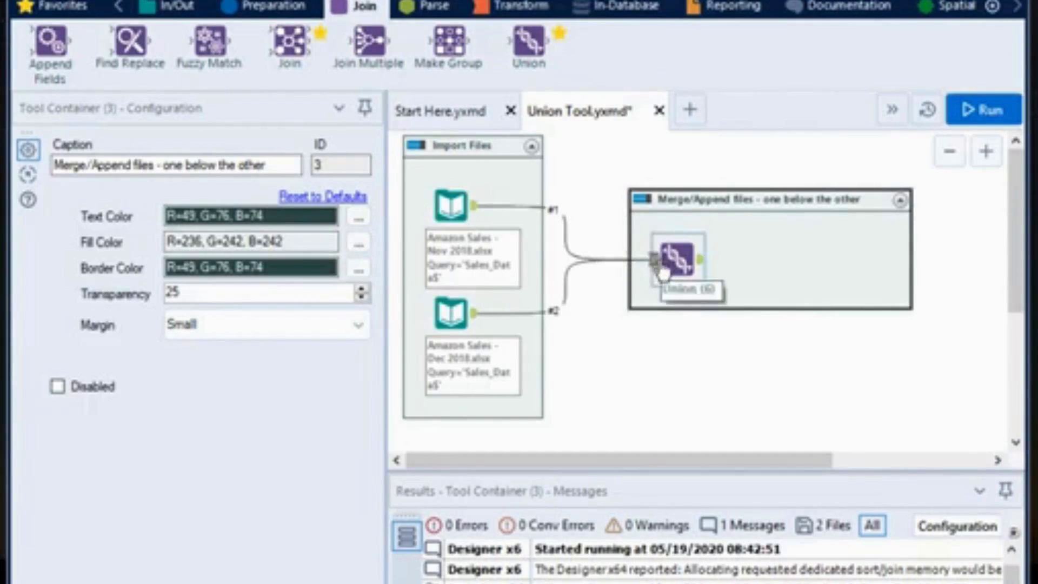
# Configure the Union with Auto Config by Name, Warning - Continue Processing Records and Output All Fields, without a specific output order.
pyautogui.click(676, 262)
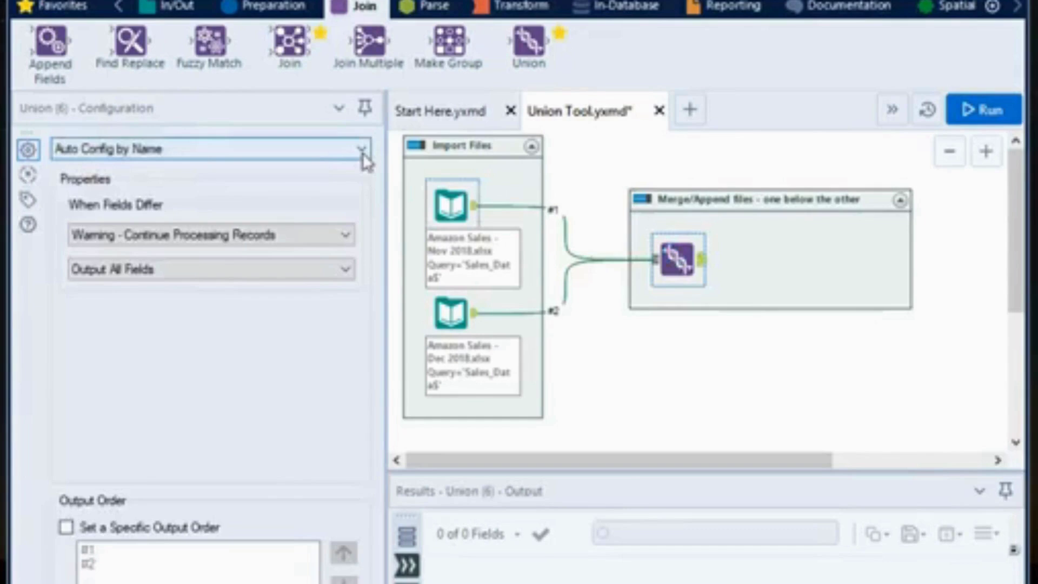
pyautogui.click(362, 153)
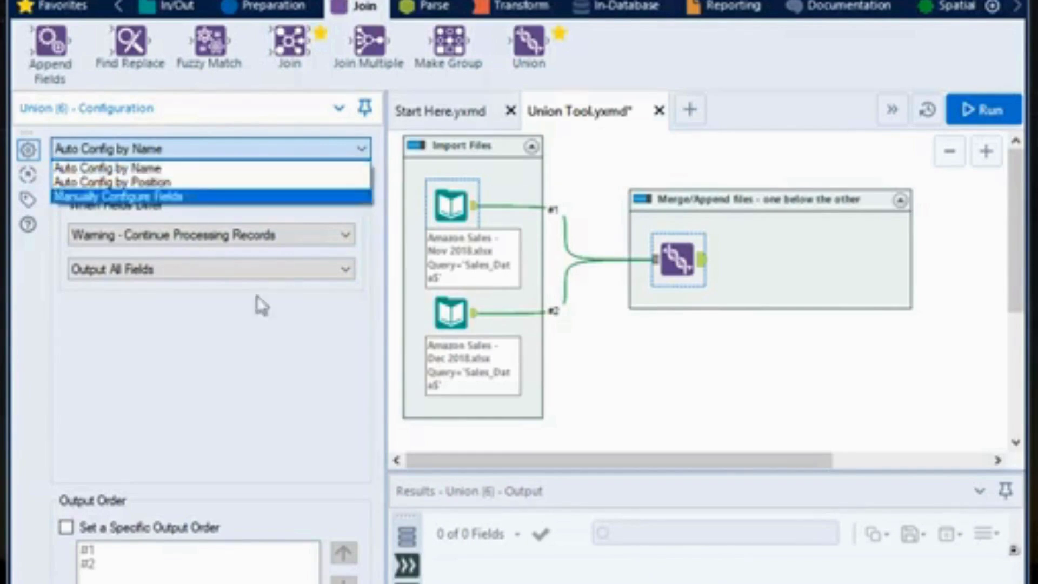
pyautogui.click(208, 394)
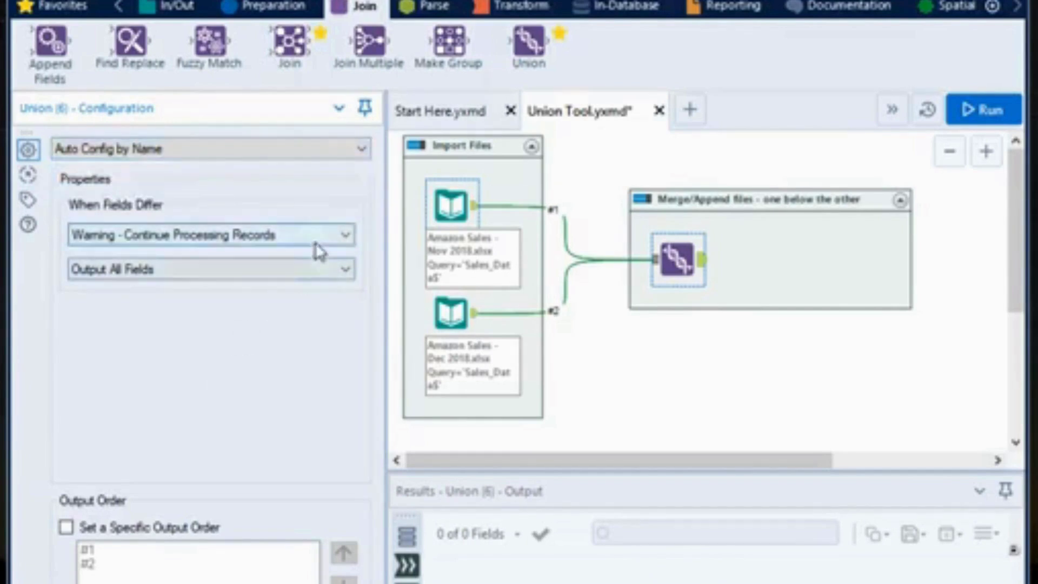
pyautogui.click(345, 238)
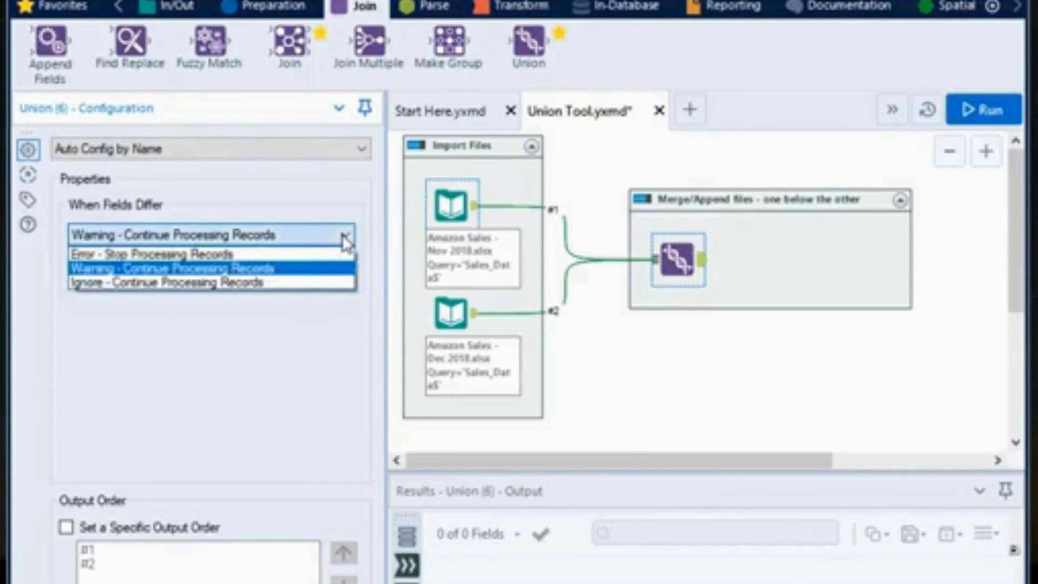
pyautogui.click(265, 274)
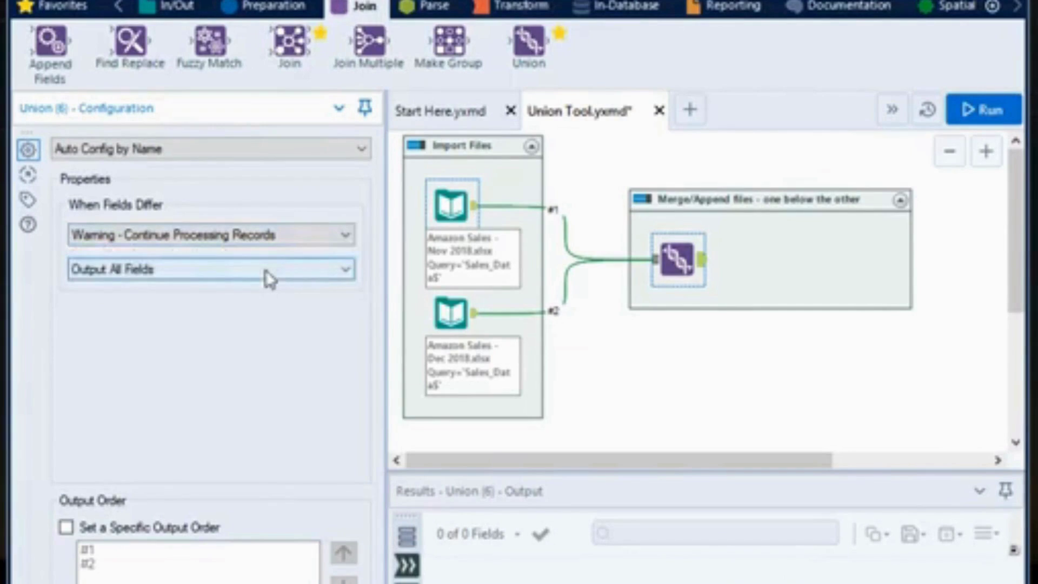
pyautogui.click(265, 270)
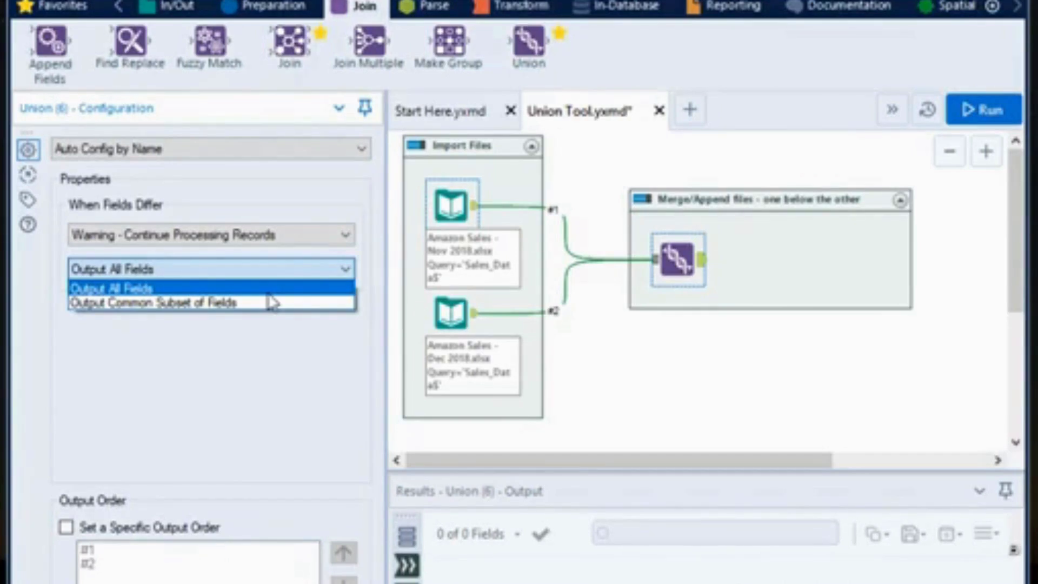
pyautogui.click(231, 291)
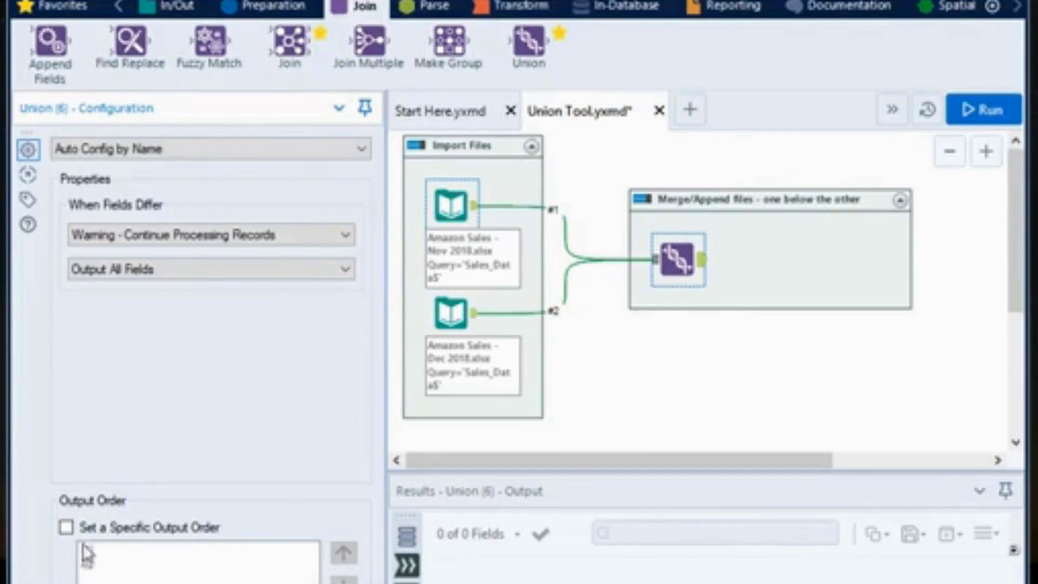
pyautogui.click(68, 530)
pyautogui.click(70, 532)
# Run the Union Tool.yxmd workflow, display the Union tool's output and dismiss the completion message.
pyautogui.click(989, 117)
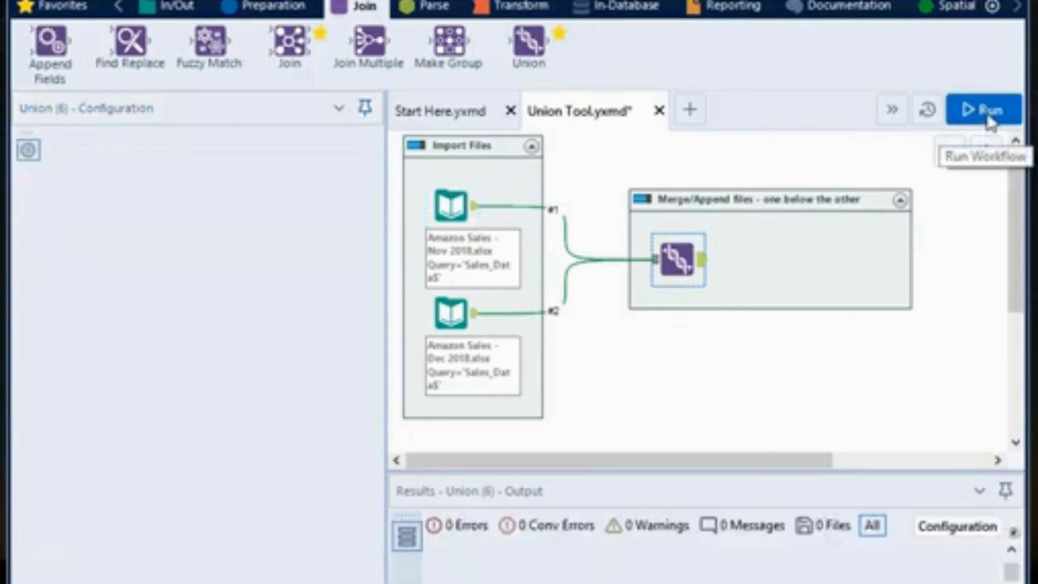
pyautogui.click(990, 113)
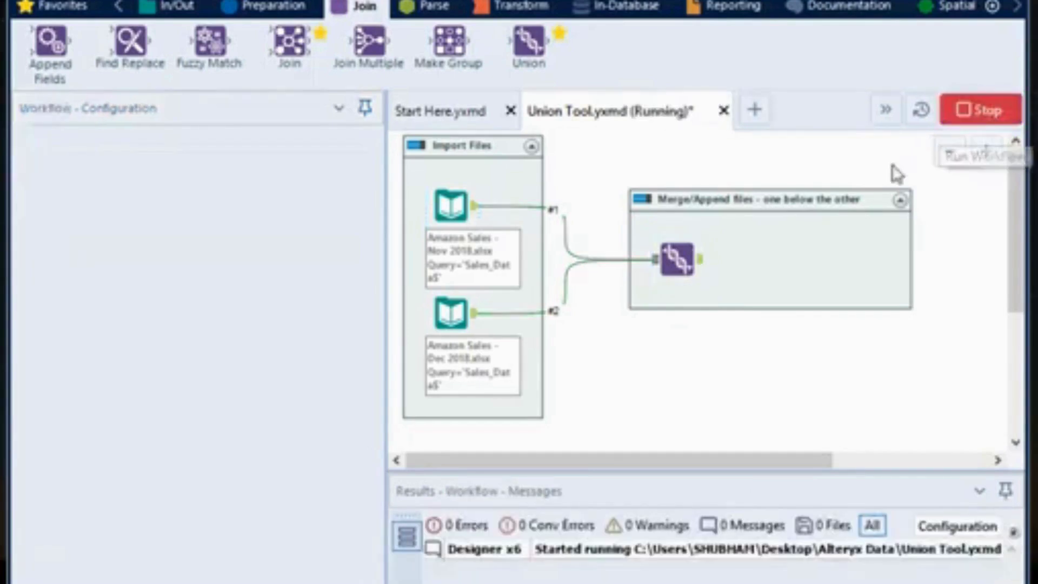
pyautogui.click(678, 260)
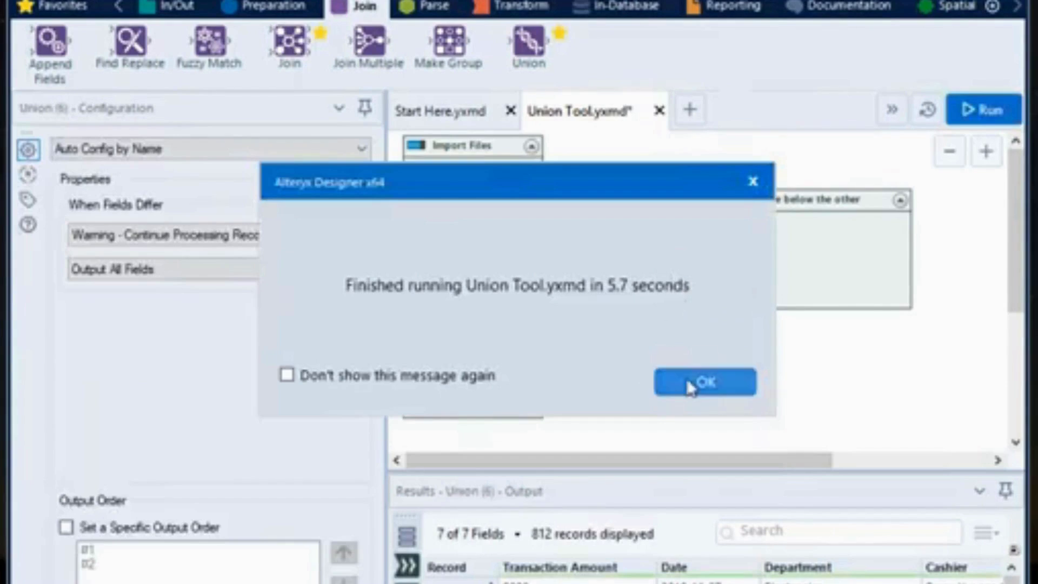
pyautogui.click(690, 385)
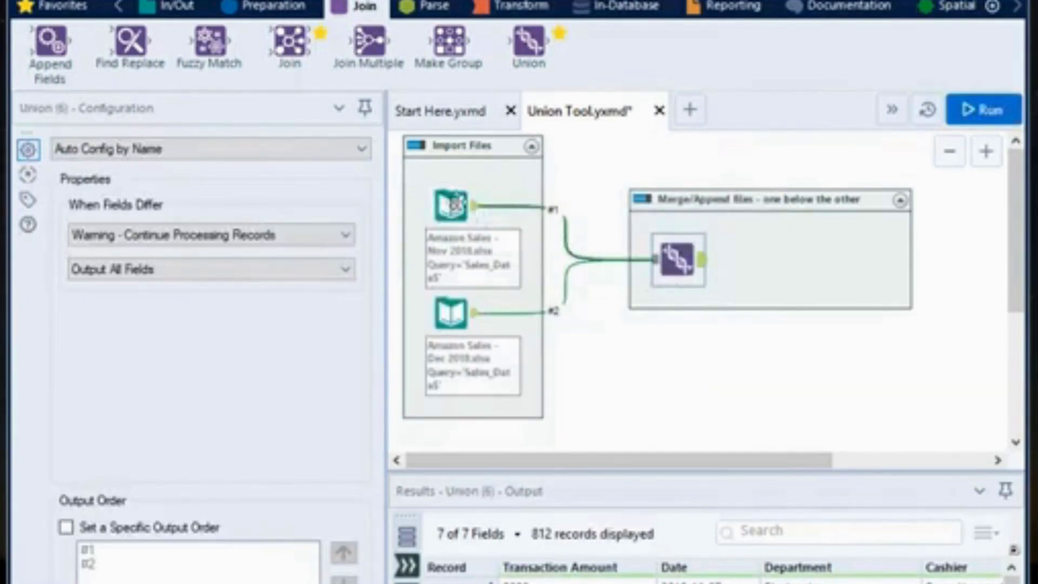
# Compare the Nov and Dec 2018 sales inputs with the Union tool's output, examining the record counts and all output columns.
pyautogui.click(443, 199)
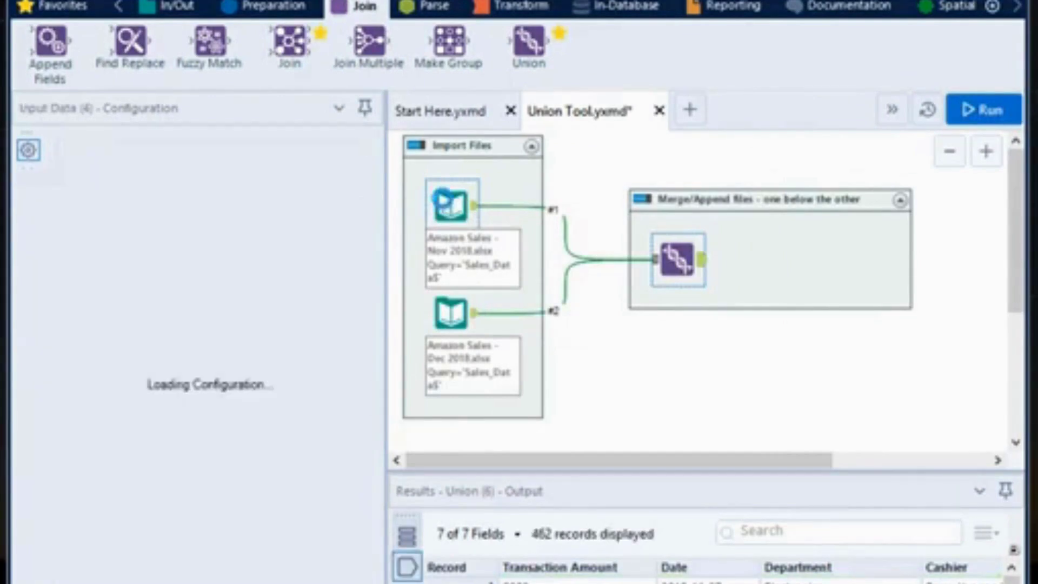
pyautogui.click(455, 325)
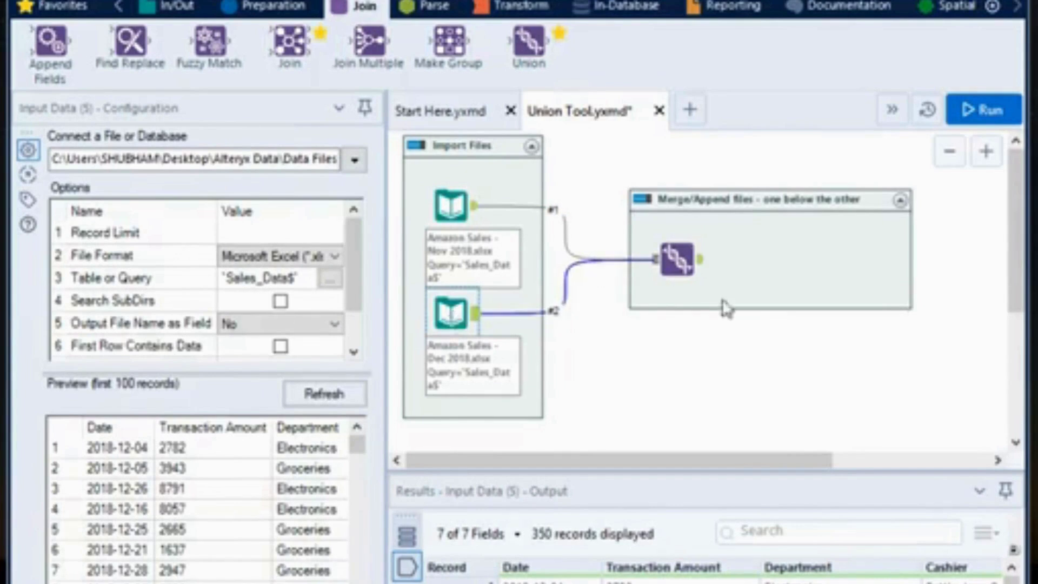
pyautogui.click(677, 258)
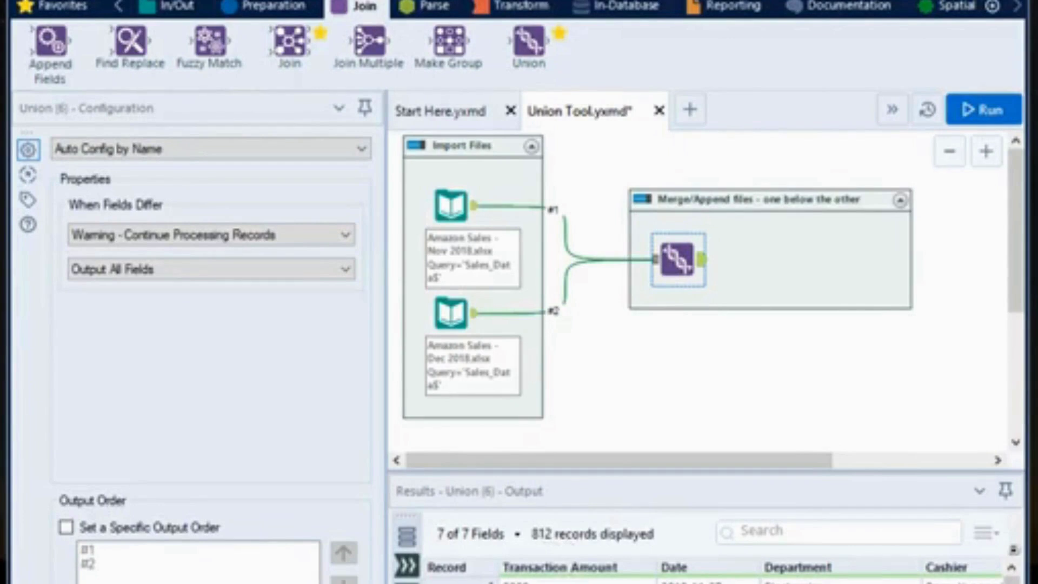
pyautogui.hscroll(5, 703, 573)
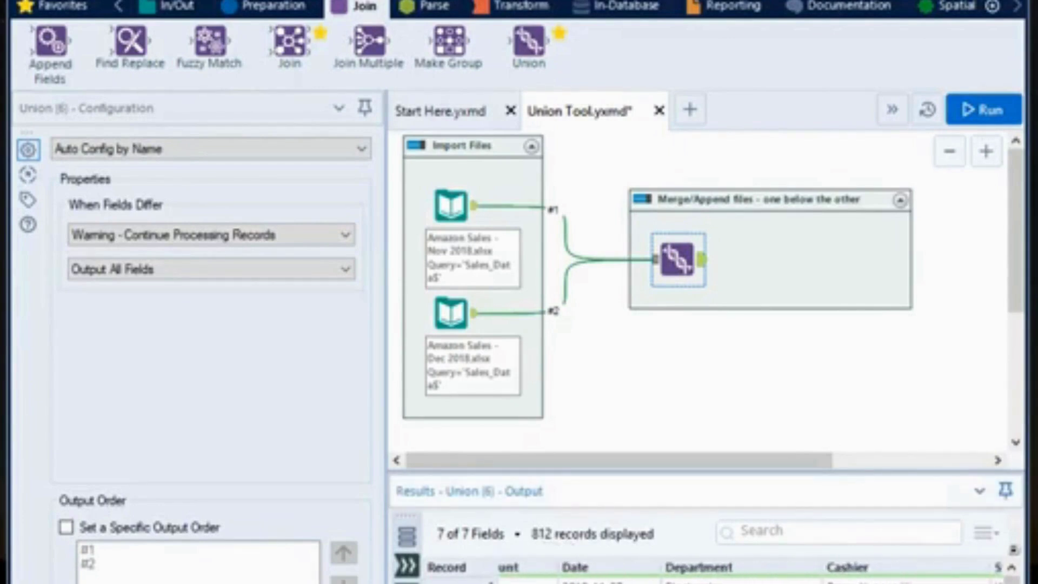
pyautogui.hscroll(6, 703, 567)
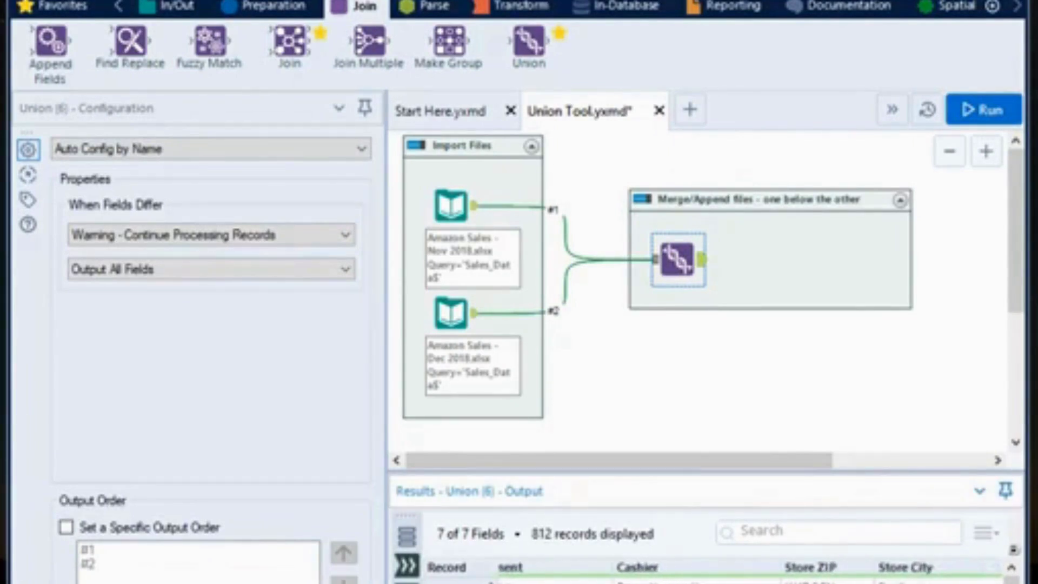
pyautogui.hscroll(-6, 703, 567)
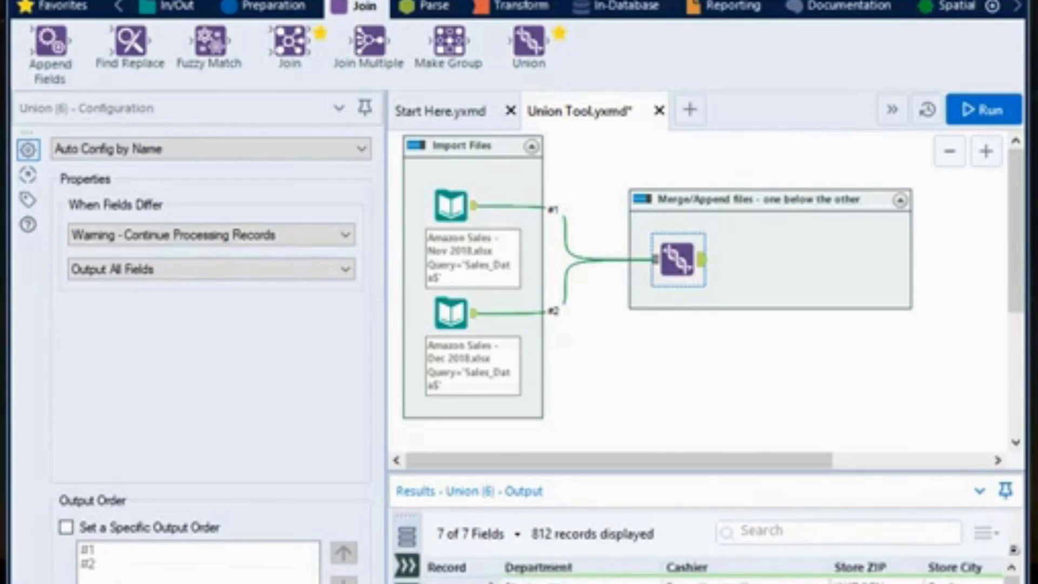
pyautogui.hscroll(-2, 703, 568)
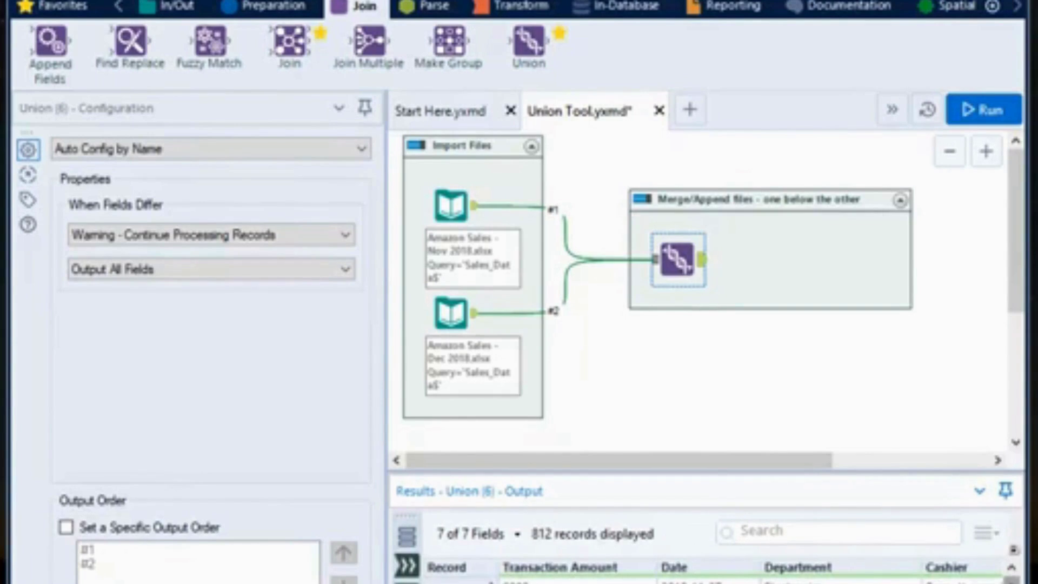
pyautogui.moveTo(1010, 578); pyautogui.dragTo(1011, 583)
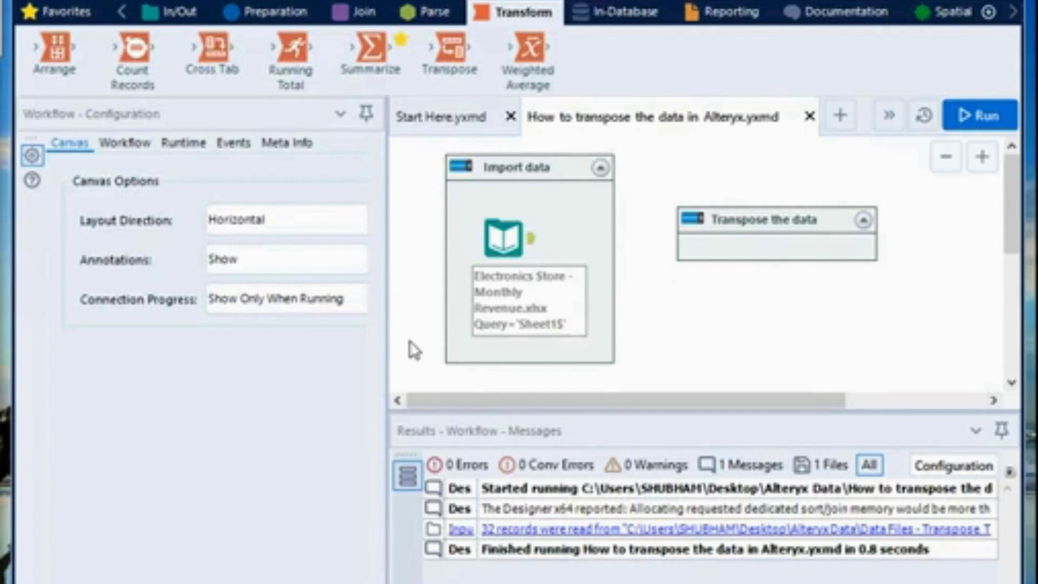
# Examine the Electronics Store - Monthly Revenue.xlsx input preview from Store Location and Department through the monthly columns, following the first record's values.
pyautogui.click(502, 238)
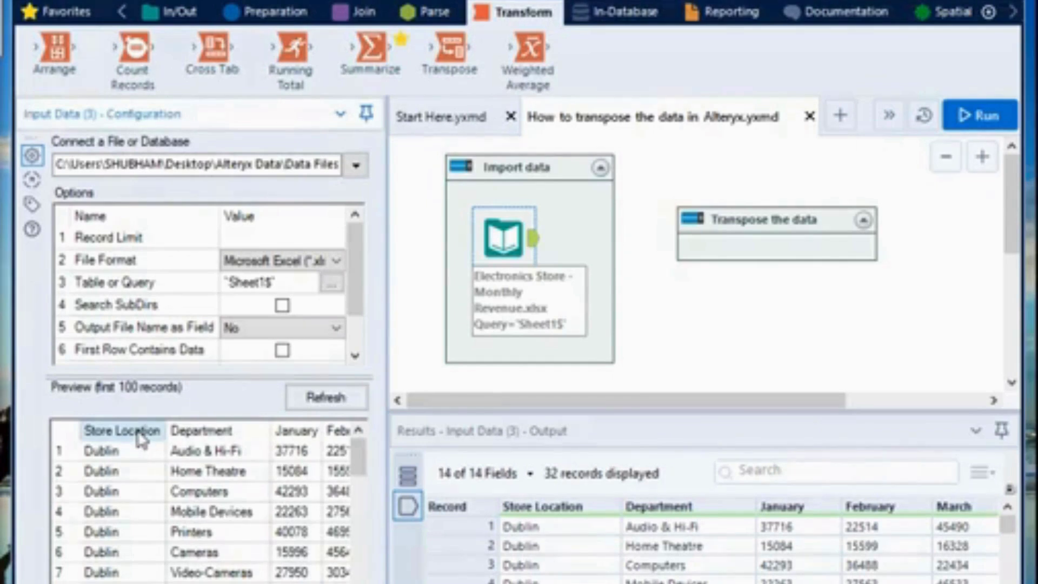
pyautogui.click(119, 456)
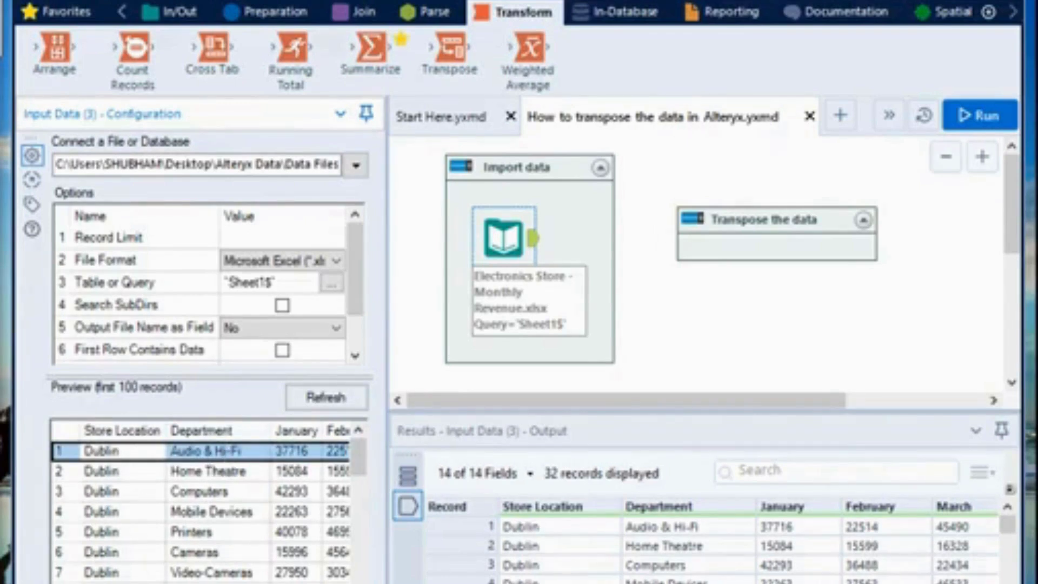
pyautogui.hscroll(4, 200, 503)
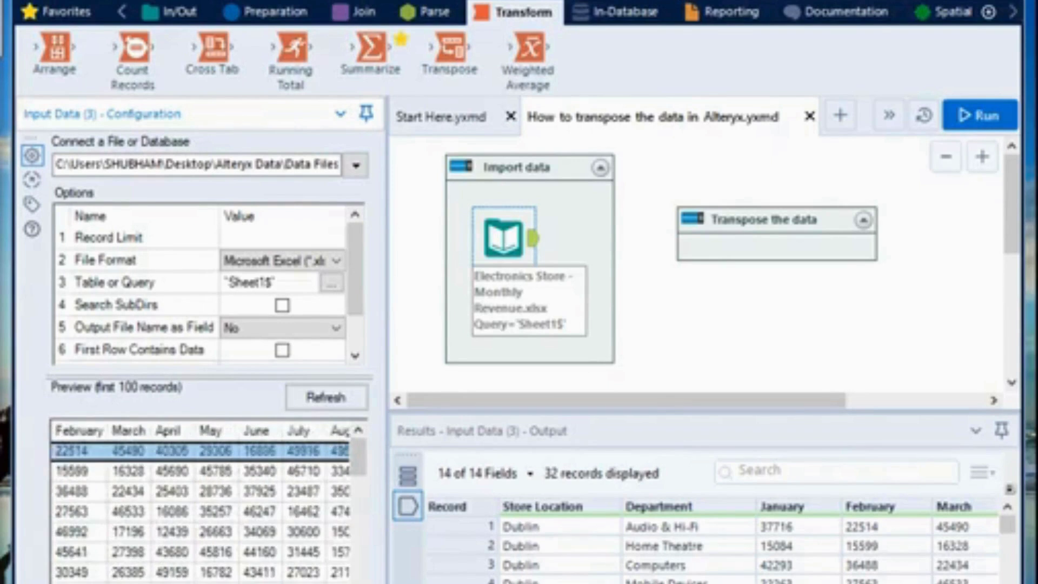
pyautogui.hscroll(2, 200, 503)
pyautogui.hscroll(3, 200, 503)
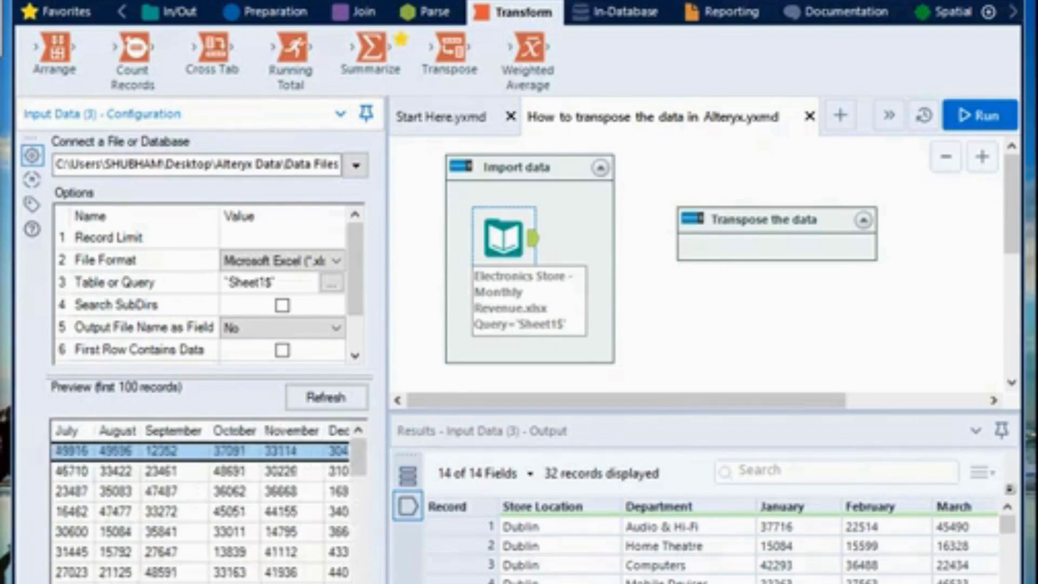
pyautogui.hscroll(-7, 200, 503)
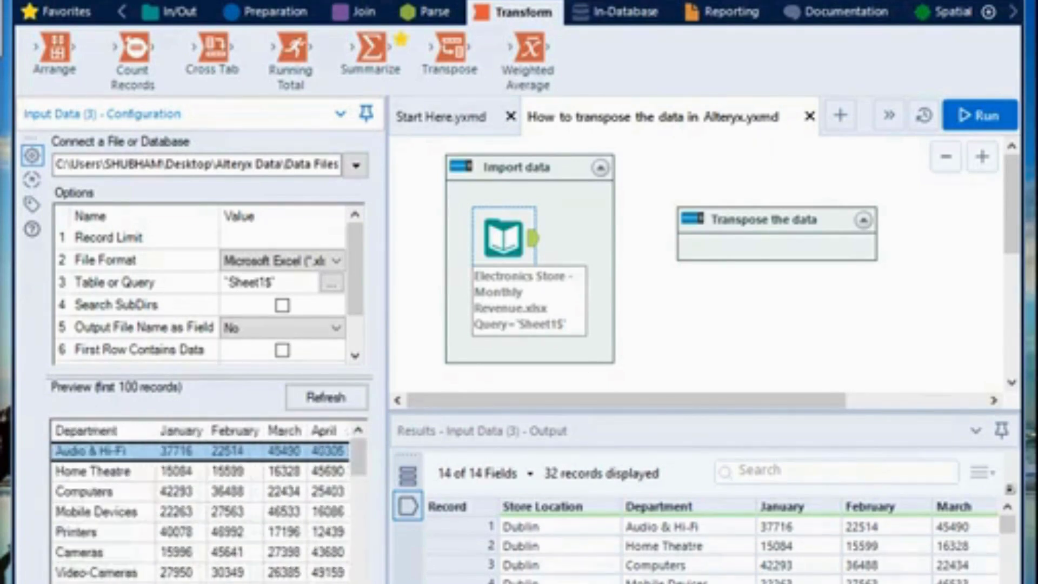
pyautogui.click(188, 450)
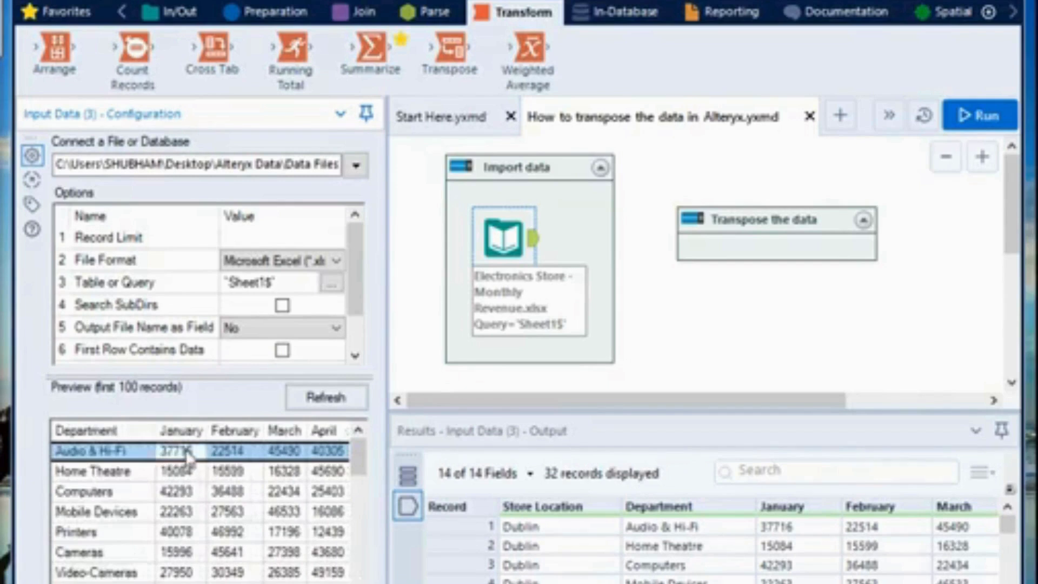
pyautogui.press('Right')
pyautogui.press('Right')
pyautogui.press('Right')
pyautogui.press('Right')
pyautogui.press('Right')
pyautogui.press('Right')
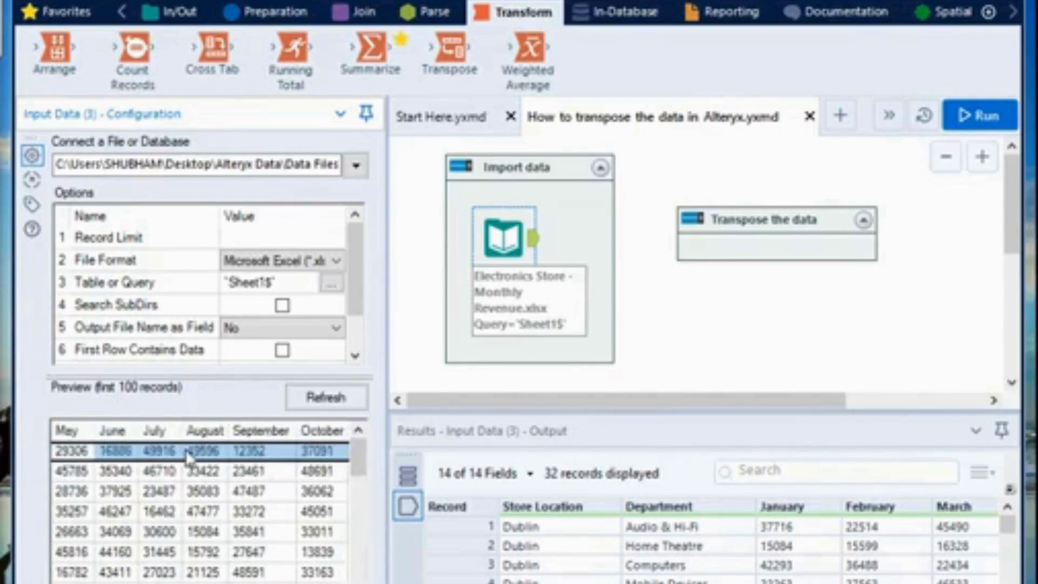
pyautogui.press('Left')
pyautogui.press('Left')
pyautogui.press('Left')
pyautogui.press('Left')
pyautogui.press('Left')
pyautogui.press('Left')
pyautogui.press('Left')
pyautogui.press('Left')
pyautogui.press('Left')
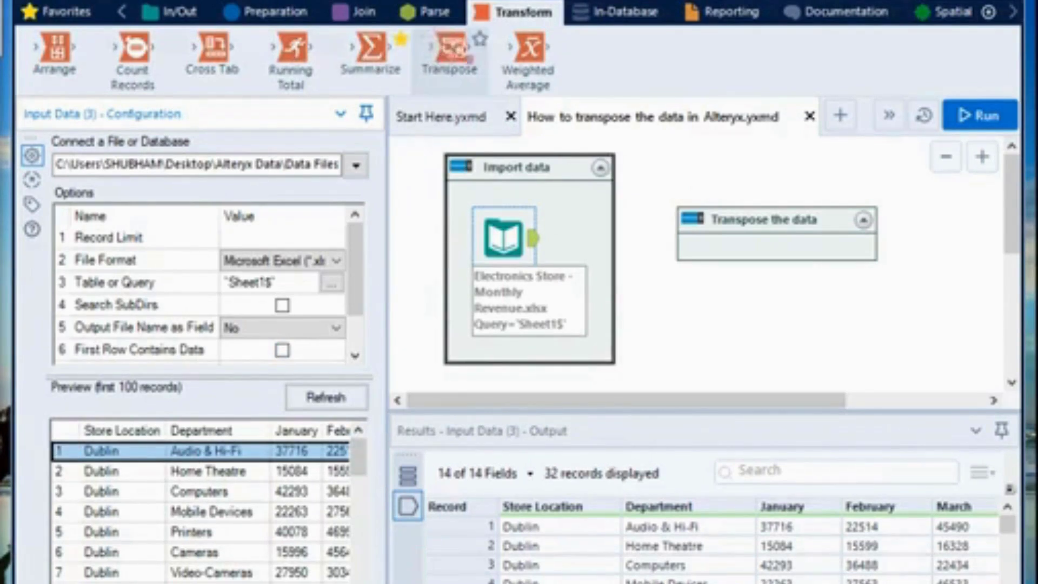
# Add a Transpose tool inside the "Transpose the data" container, connect the Electronics Store input to it and display its incoming data.
pyautogui.moveTo(450, 52); pyautogui.dragTo(760, 248)
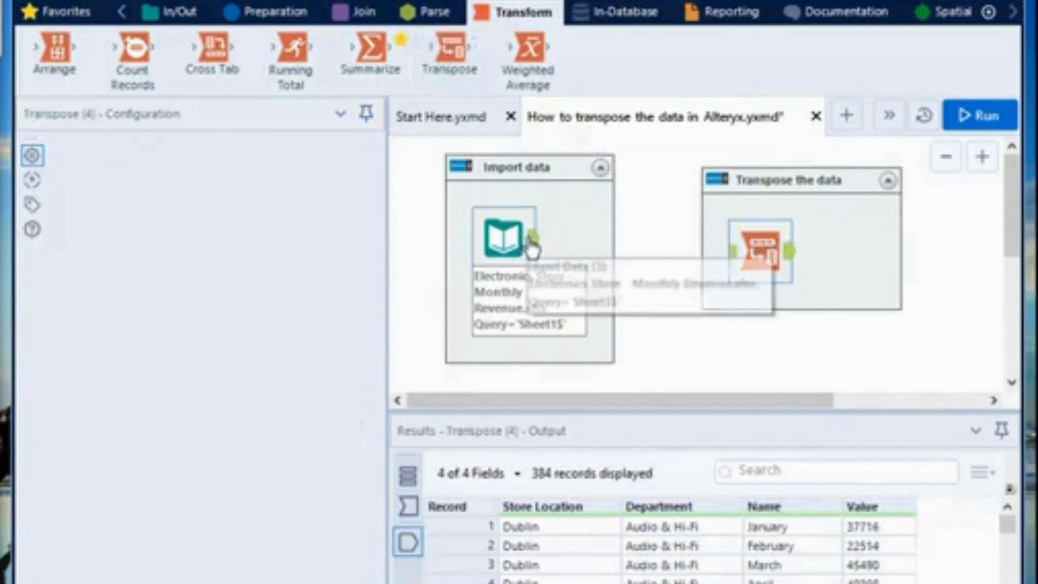
pyautogui.moveTo(533, 249); pyautogui.dragTo(734, 251)
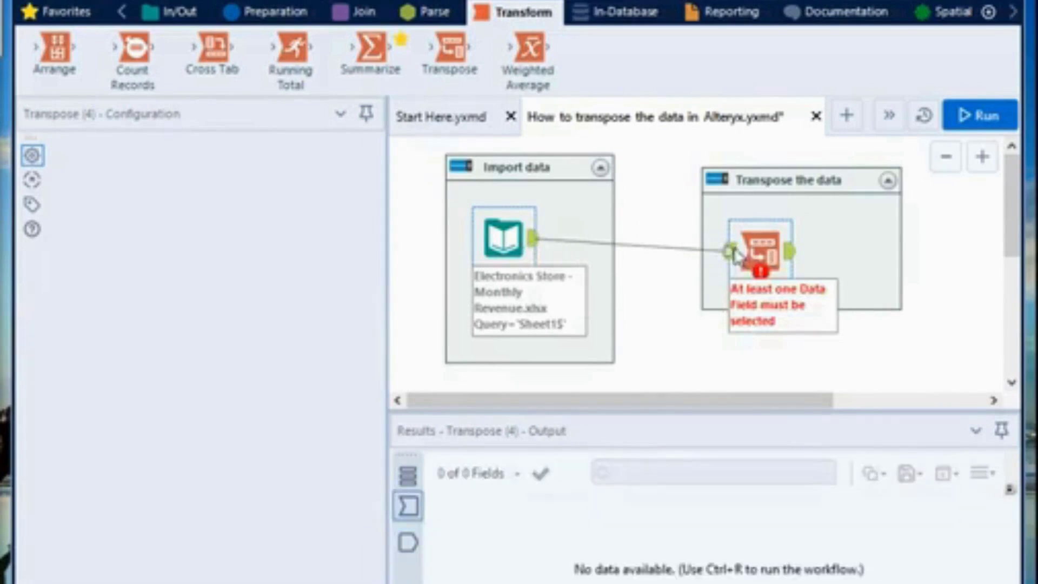
pyautogui.hotkey('ctrl', 'r')
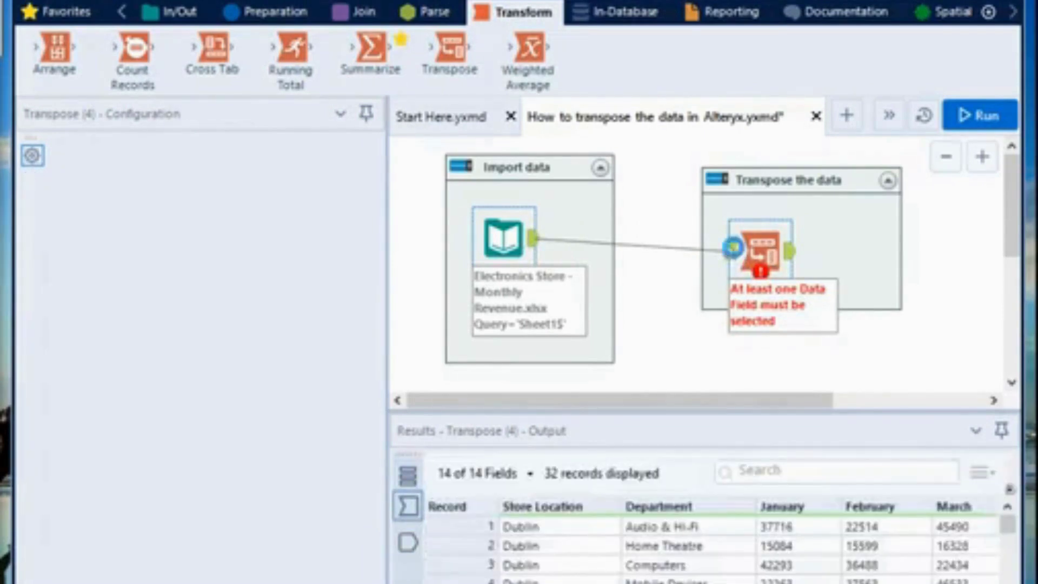
pyautogui.click(733, 248)
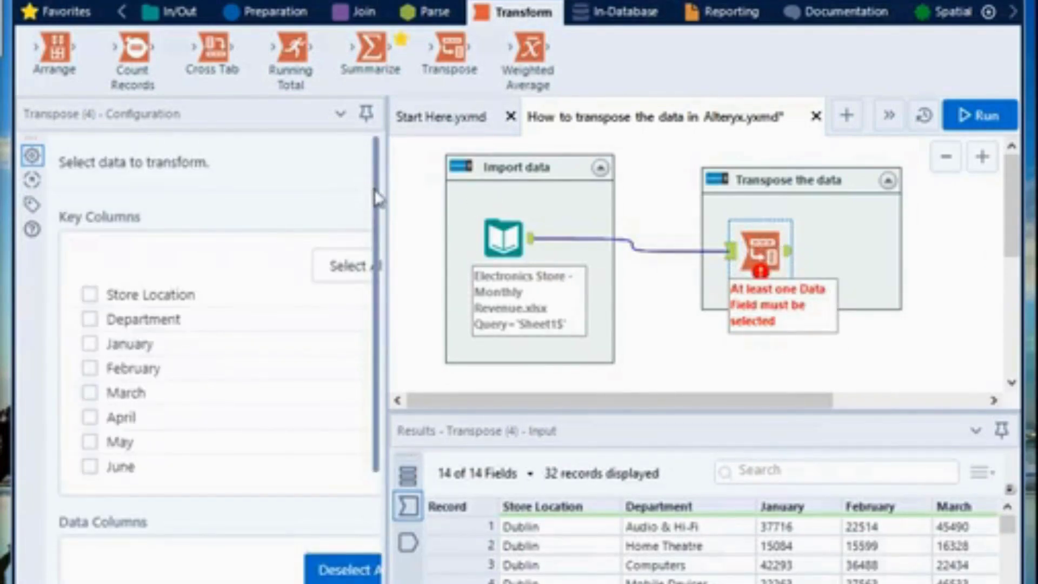
# Select Store Location and Department as the Transpose tool's key columns.
pyautogui.moveTo(377, 199)
pyautogui.mouseDown()
pyautogui.moveTo(377, 217)
pyautogui.moveTo(375, 193)
pyautogui.mouseUp()
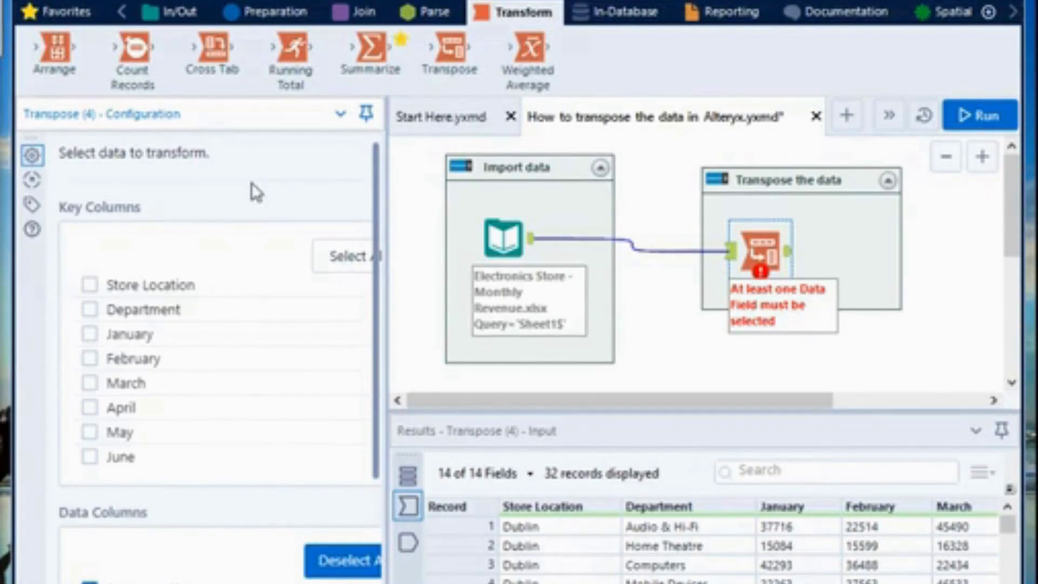
pyautogui.click(90, 285)
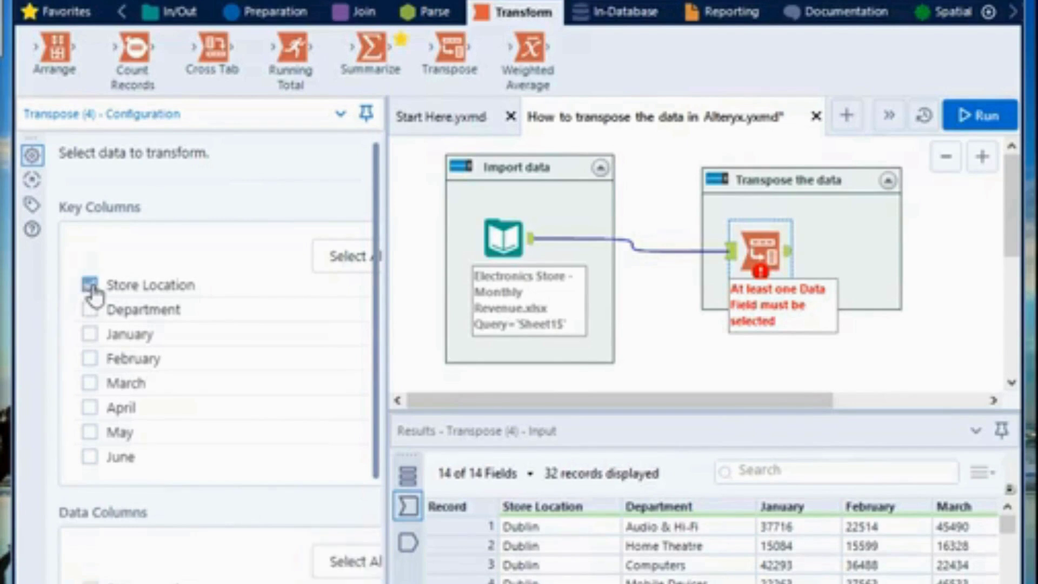
pyautogui.click(90, 309)
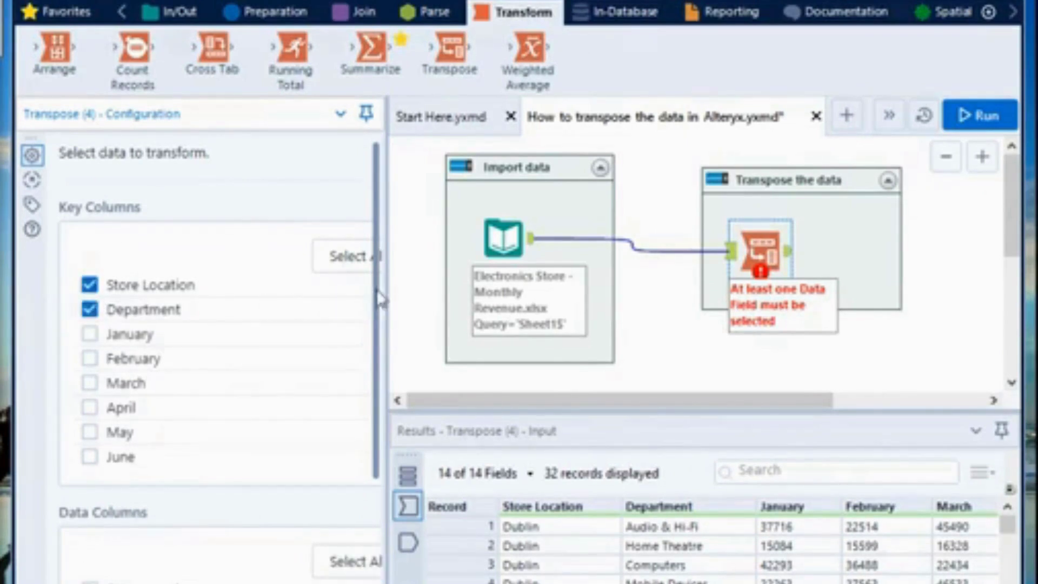
# Check that January to December are the Transpose tool's data columns and clear Dynamic or Unknown Columns.
pyautogui.moveTo(378, 297); pyautogui.dragTo(379, 475)
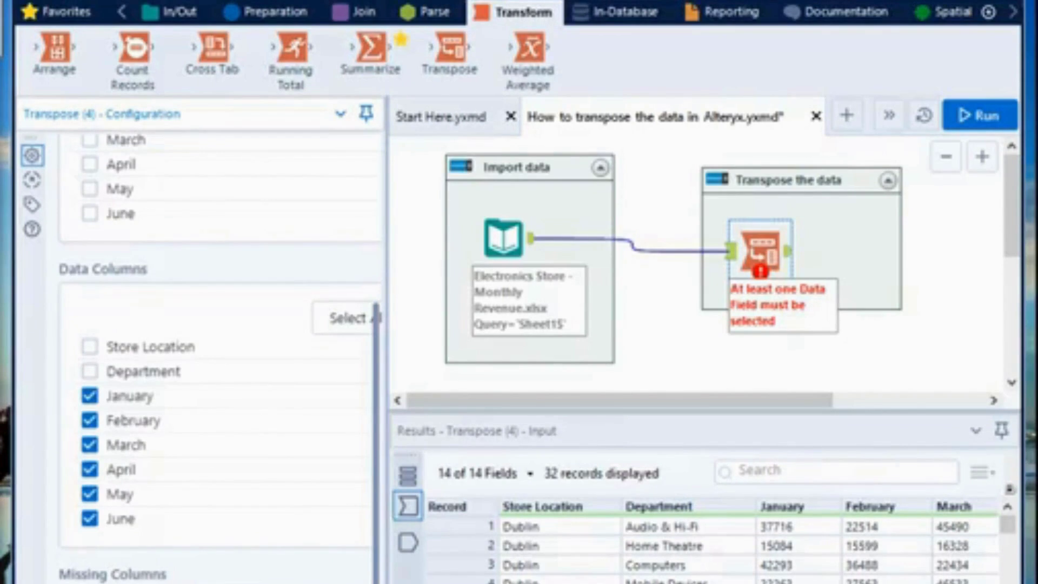
pyautogui.hscroll(2, 211, 357)
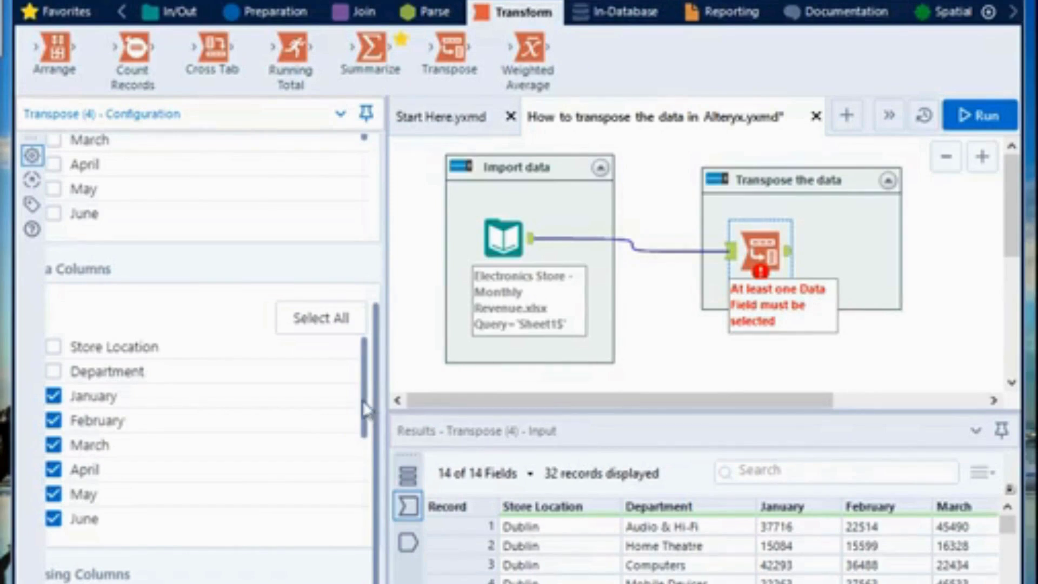
pyautogui.moveTo(363, 404); pyautogui.dragTo(362, 505)
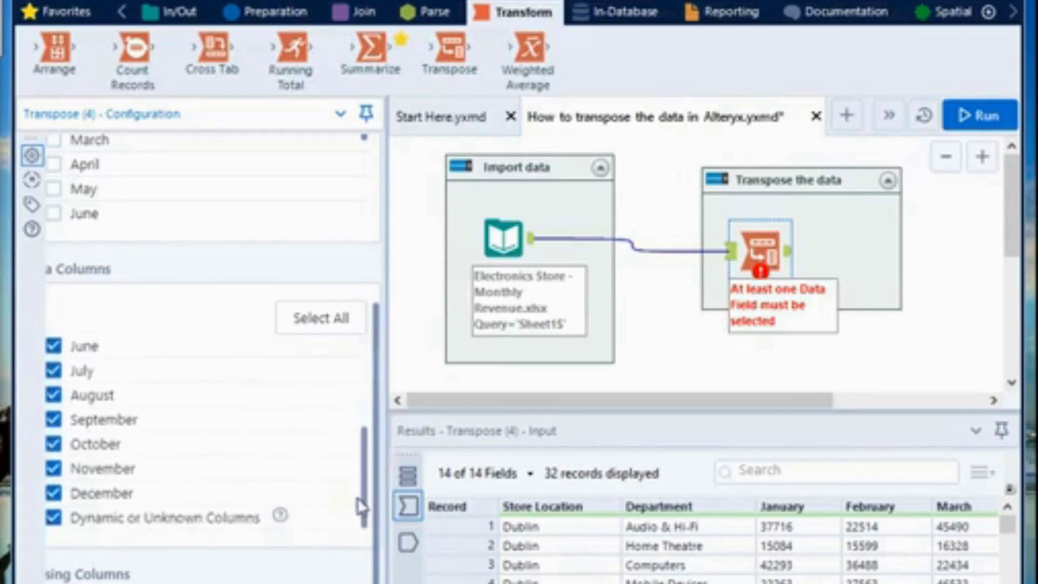
pyautogui.click(56, 521)
pyautogui.moveTo(365, 502); pyautogui.dragTo(364, 412)
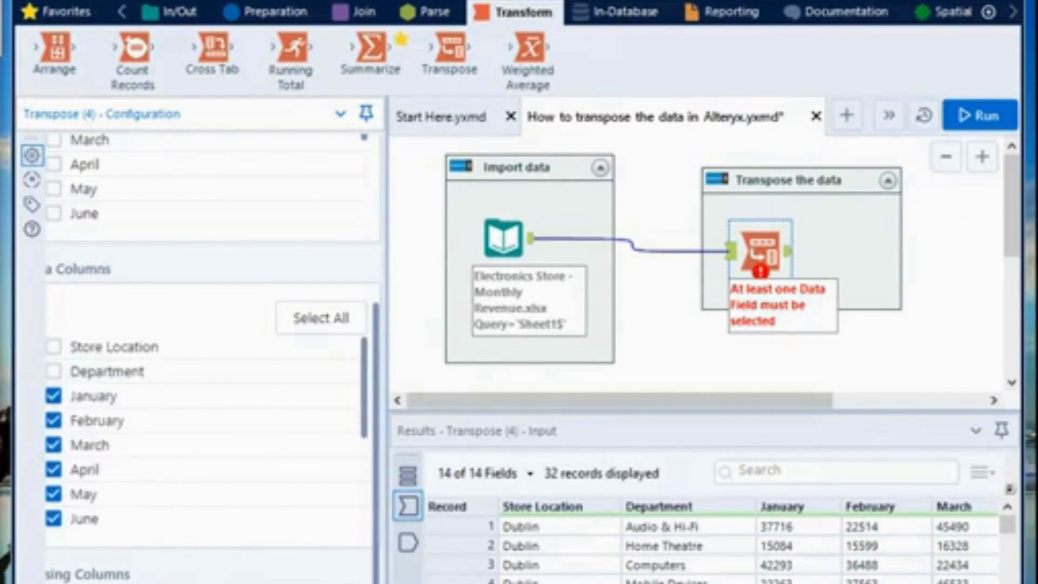
pyautogui.hscroll(-1, 211, 356)
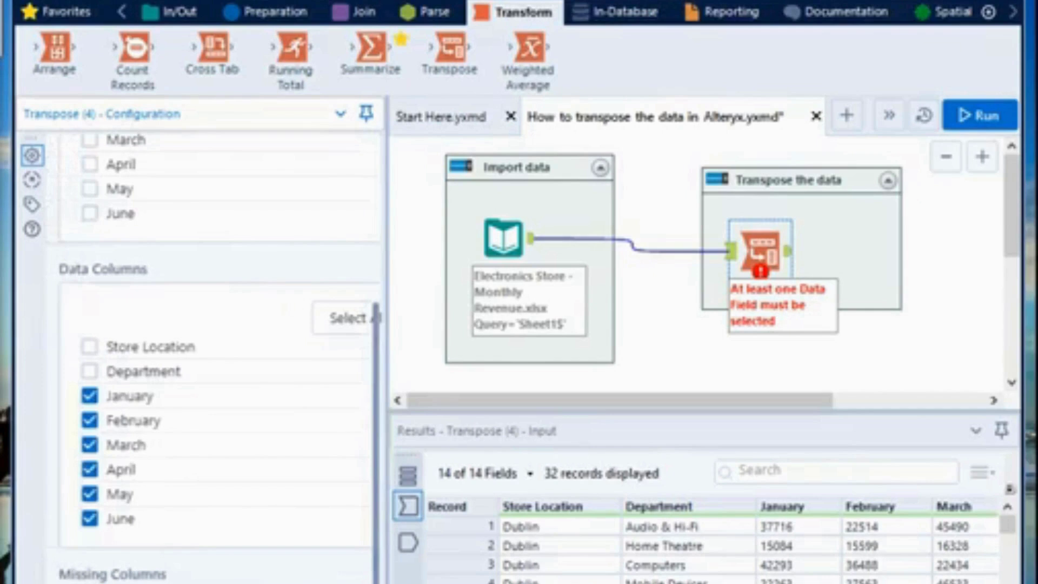
# Run the How to transpose the data in Alteryx.yxmd workflow and examine the month names and values in the Transpose tool's output.
pyautogui.click(979, 115)
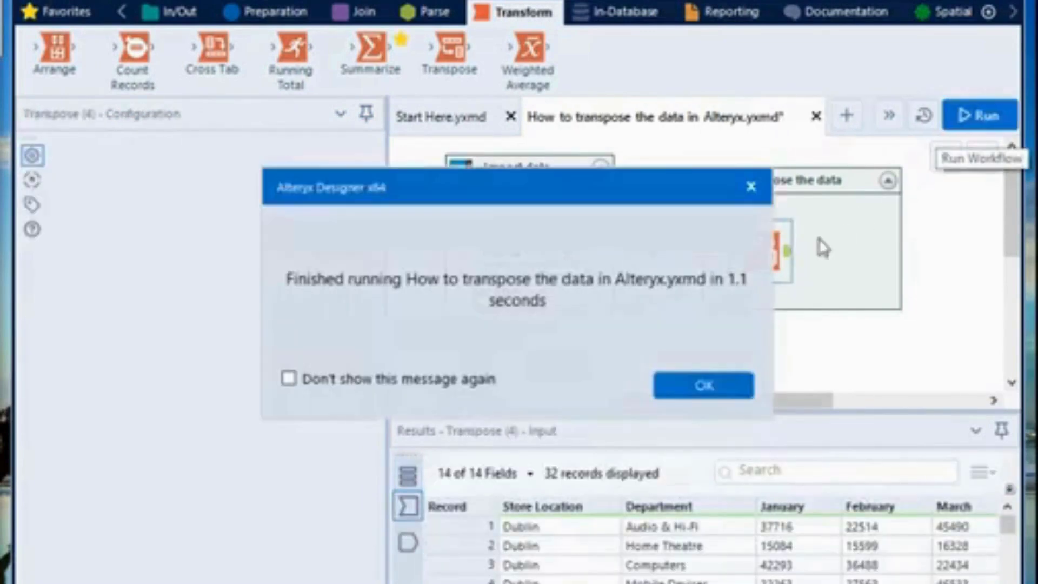
pyautogui.click(722, 388)
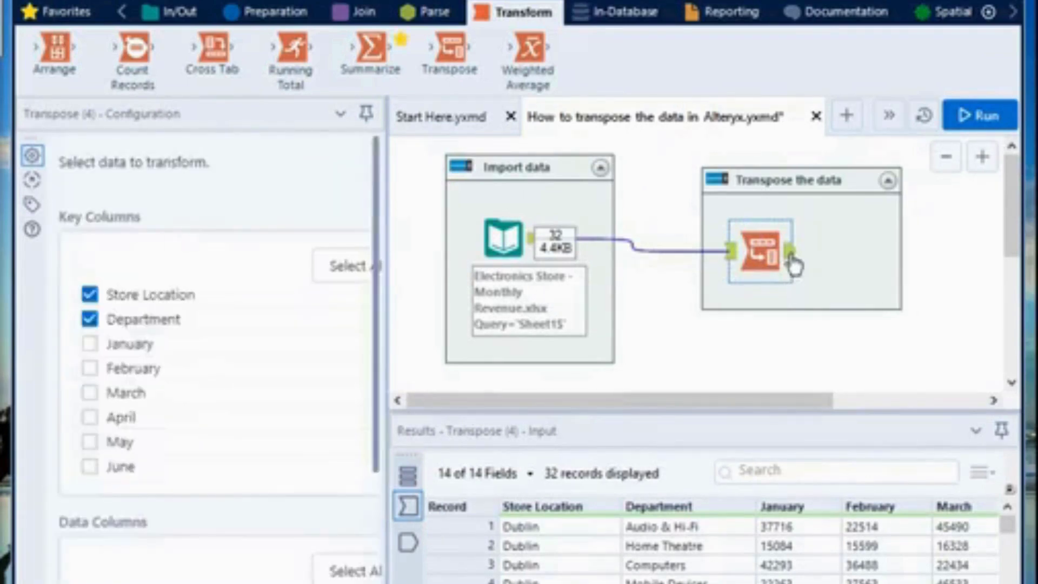
pyautogui.click(792, 253)
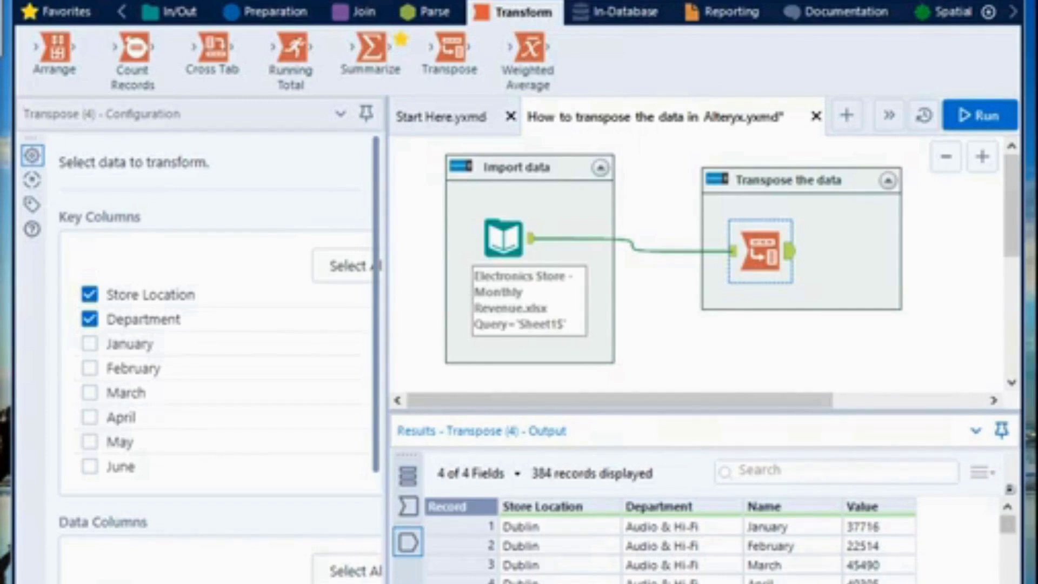
pyautogui.scroll(-1, 671, 546)
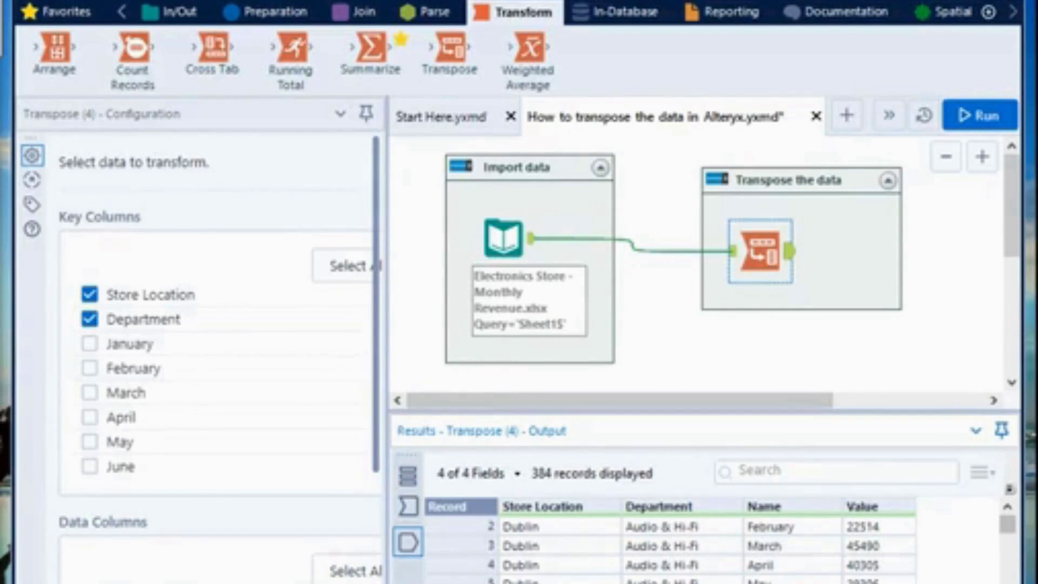
pyautogui.scroll(-4, 671, 546)
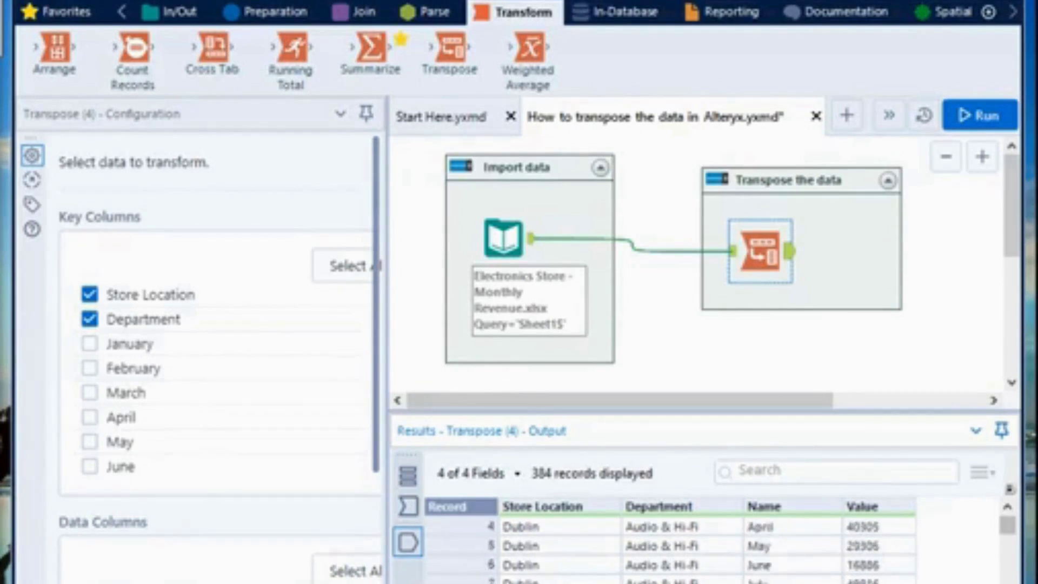
pyautogui.scroll(-1, 670, 546)
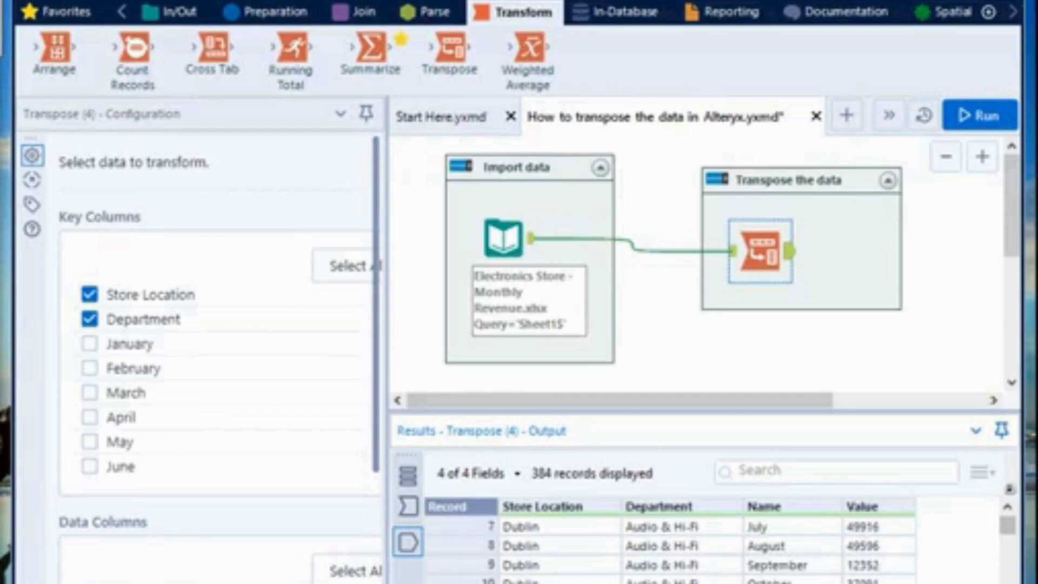
pyautogui.scroll(-4, 671, 546)
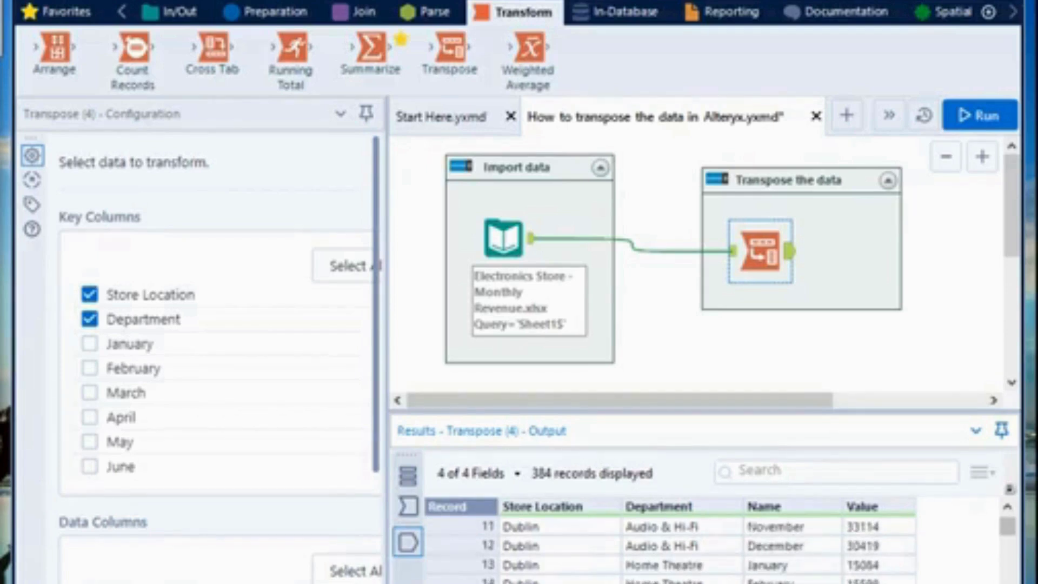
# Examine how the Transpose output lists each month's revenue for Dublin's Home Theatre and Computers departments.
pyautogui.click(542, 571)
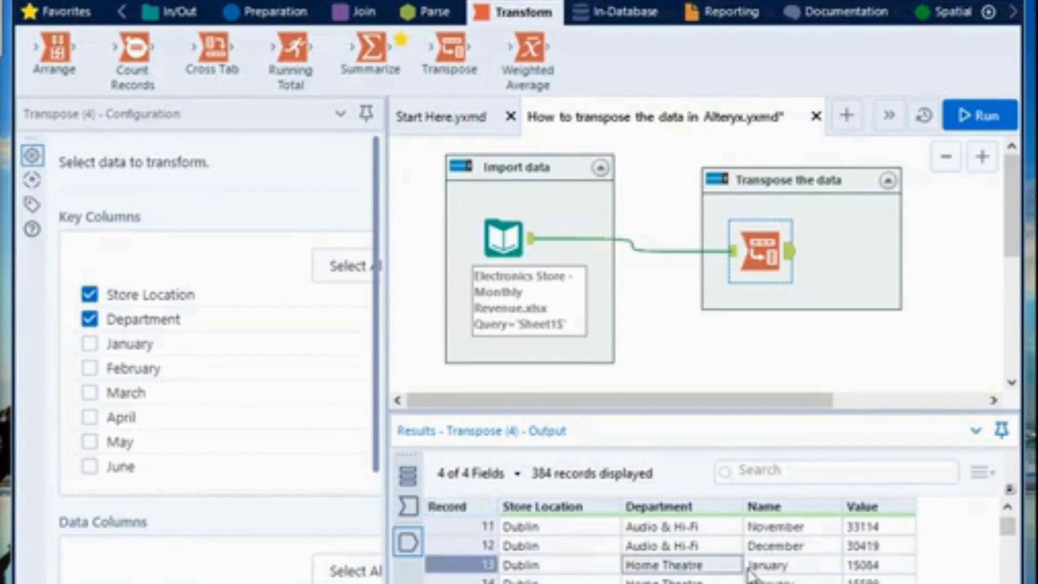
pyautogui.click(778, 565)
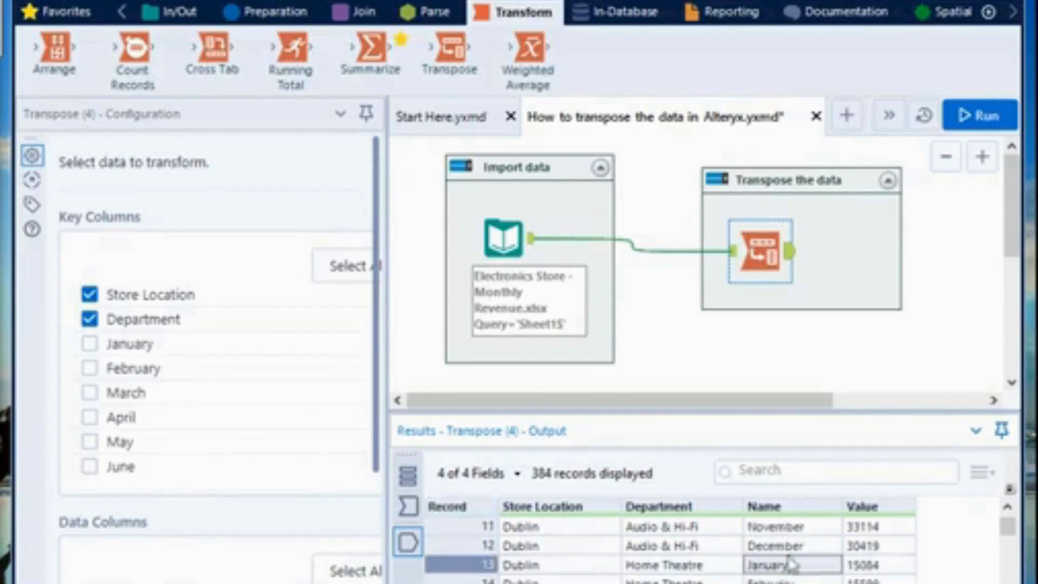
pyautogui.click(850, 564)
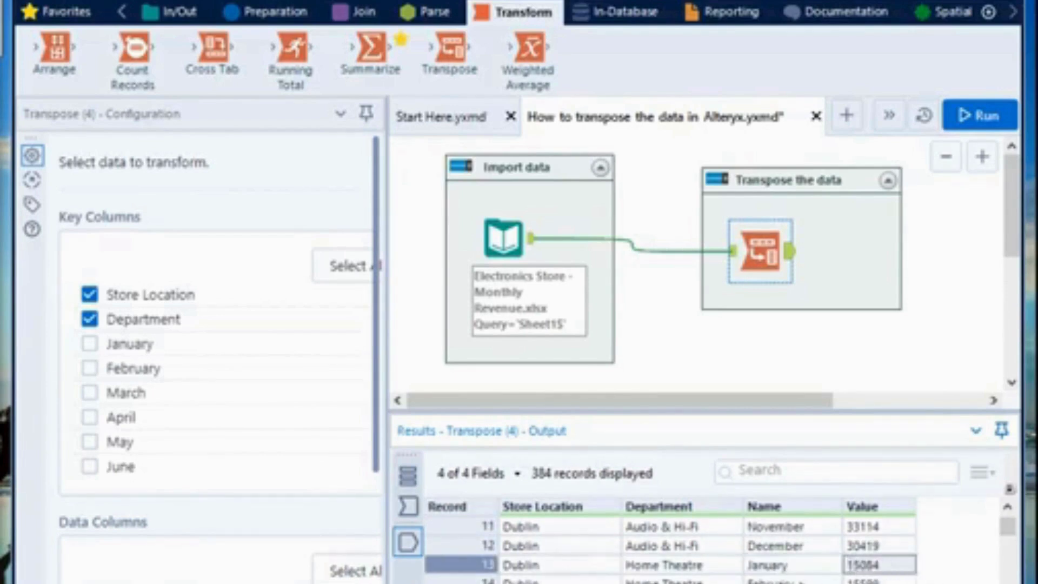
pyautogui.click(800, 581)
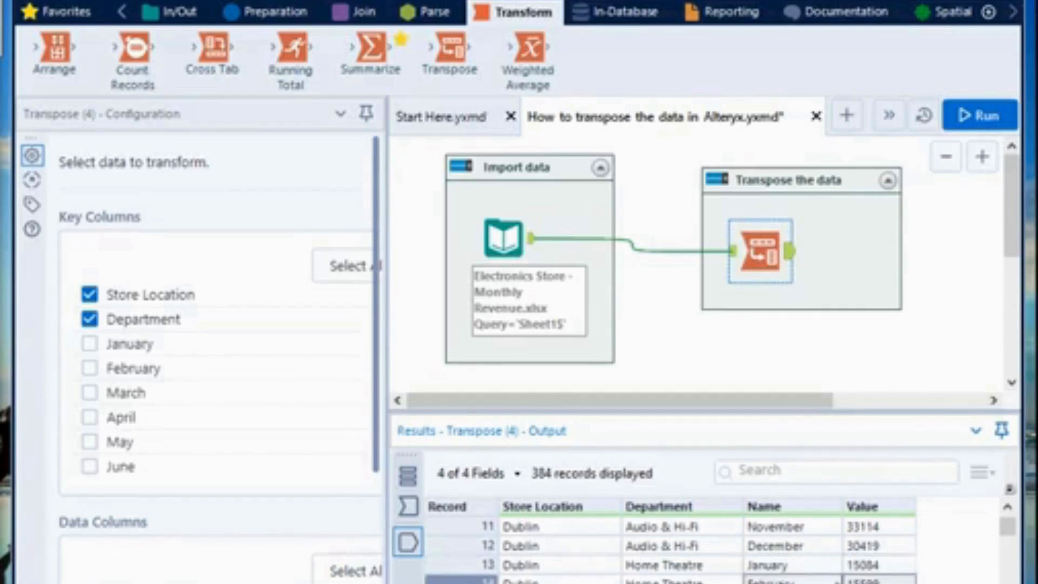
pyautogui.scroll(-3, 837, 582)
pyautogui.scroll(-8, 837, 582)
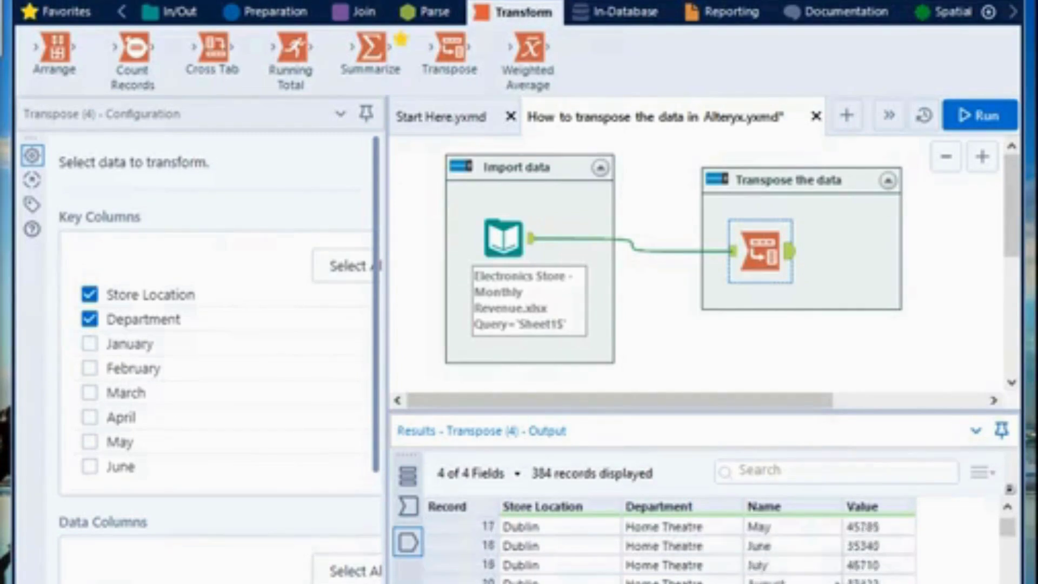
pyautogui.click(846, 582)
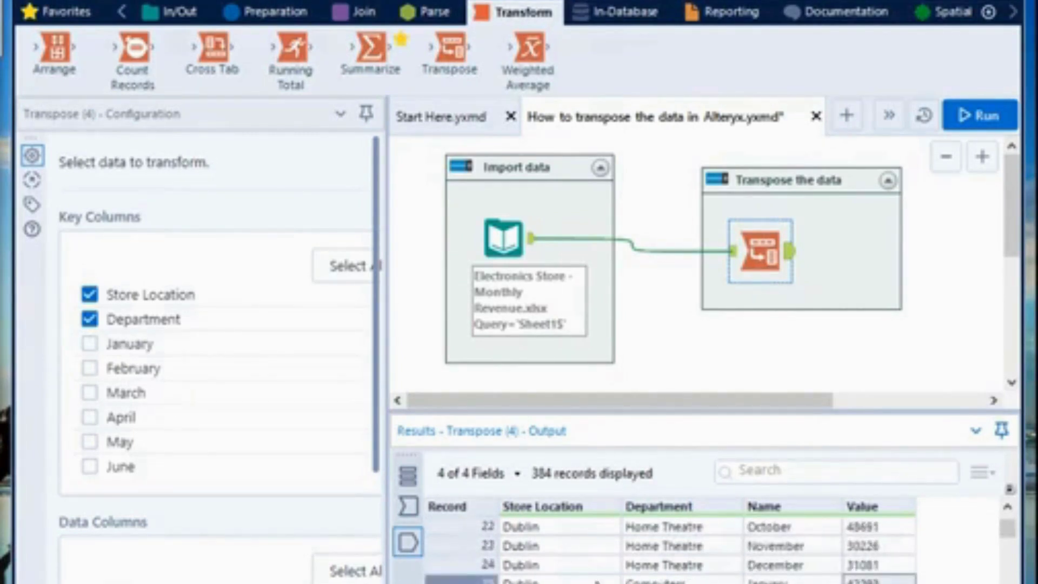
pyautogui.click(597, 582)
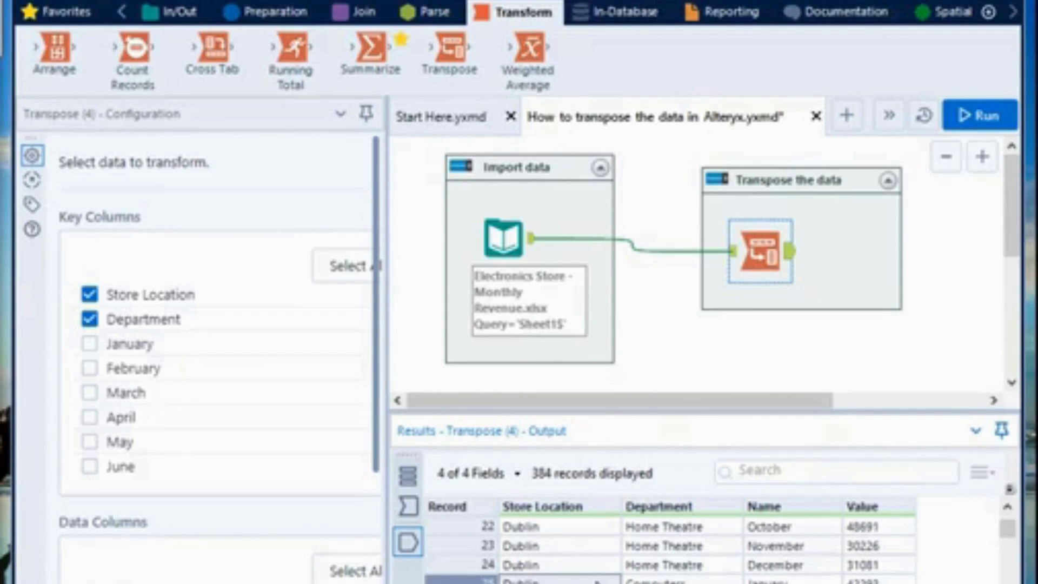
pyautogui.press('Right')
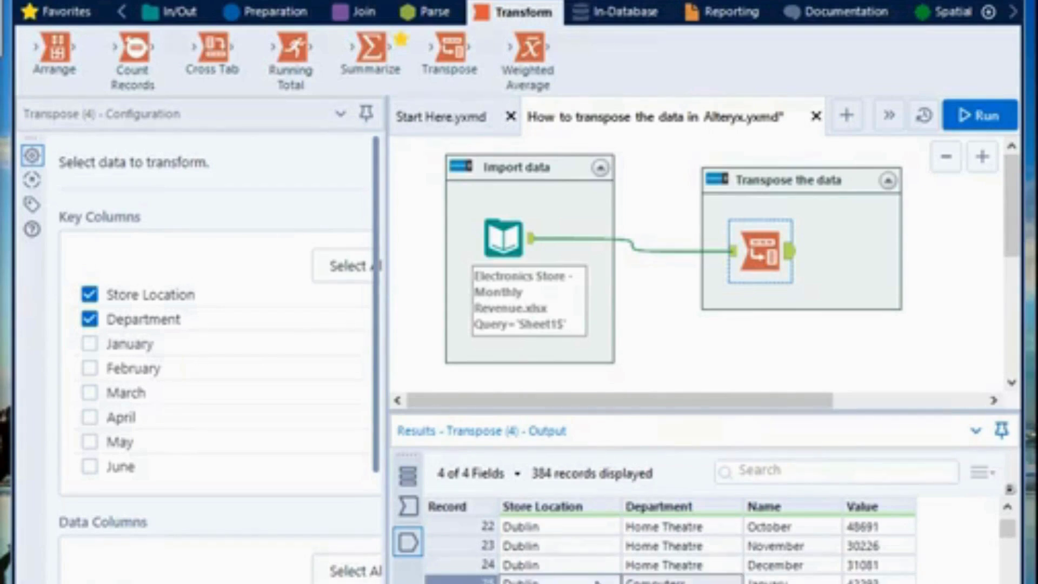
pyautogui.press('Right')
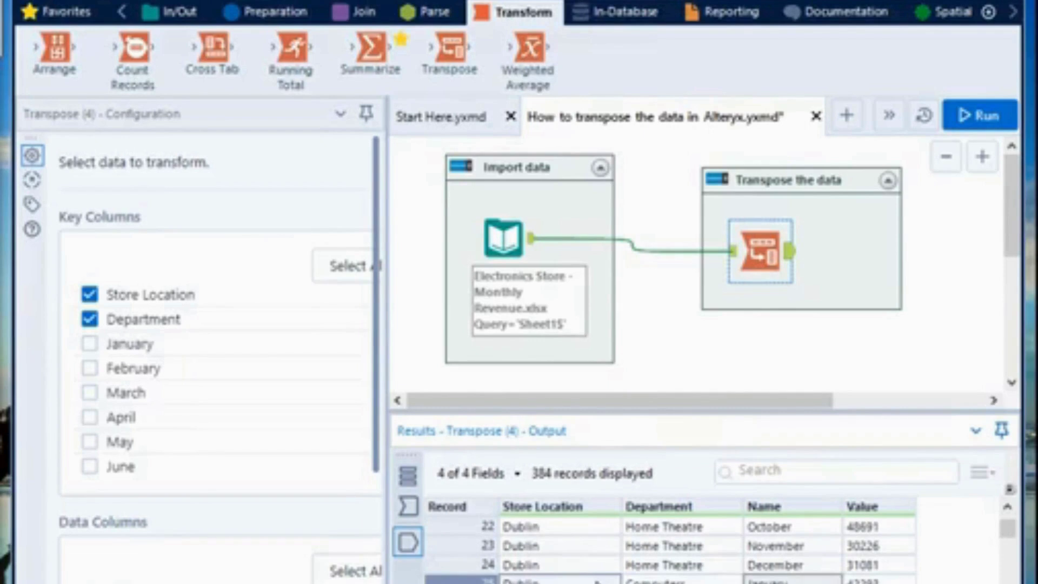
pyautogui.click(597, 582)
pyautogui.scroll(-2, 597, 582)
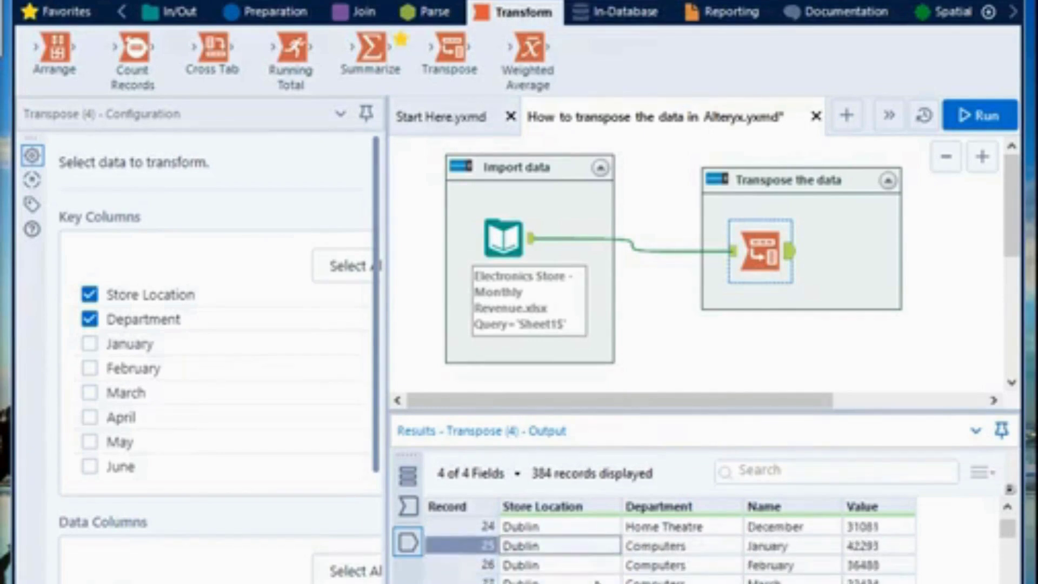
pyautogui.scroll(-1, 597, 581)
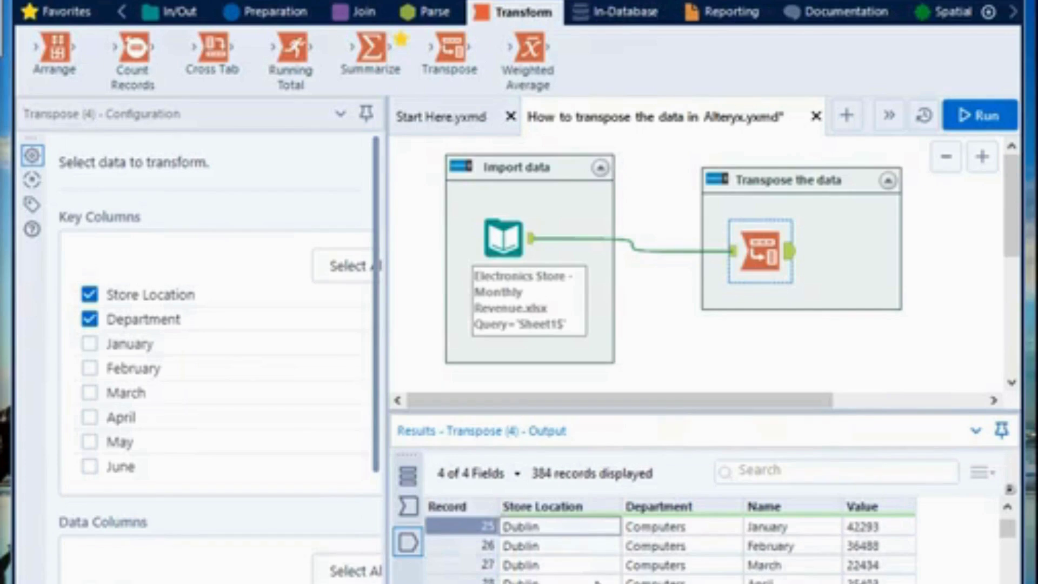
pyautogui.click(769, 508)
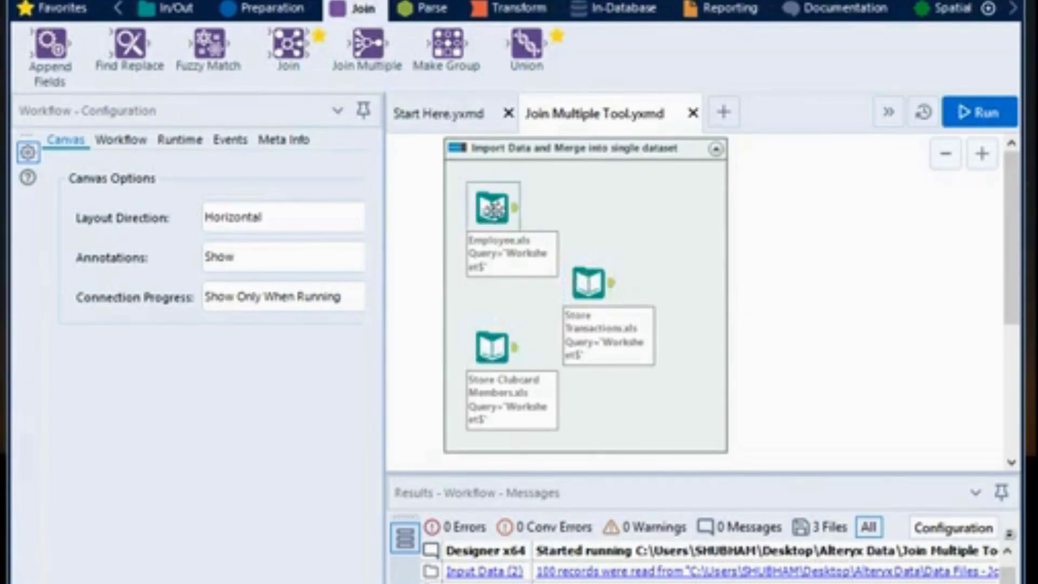
# In the Join Multiple Tool.yxmd workflow, examine the fields of the Employee, Store Transactions and Store Clubcard Members inputs.
pyautogui.click(495, 199)
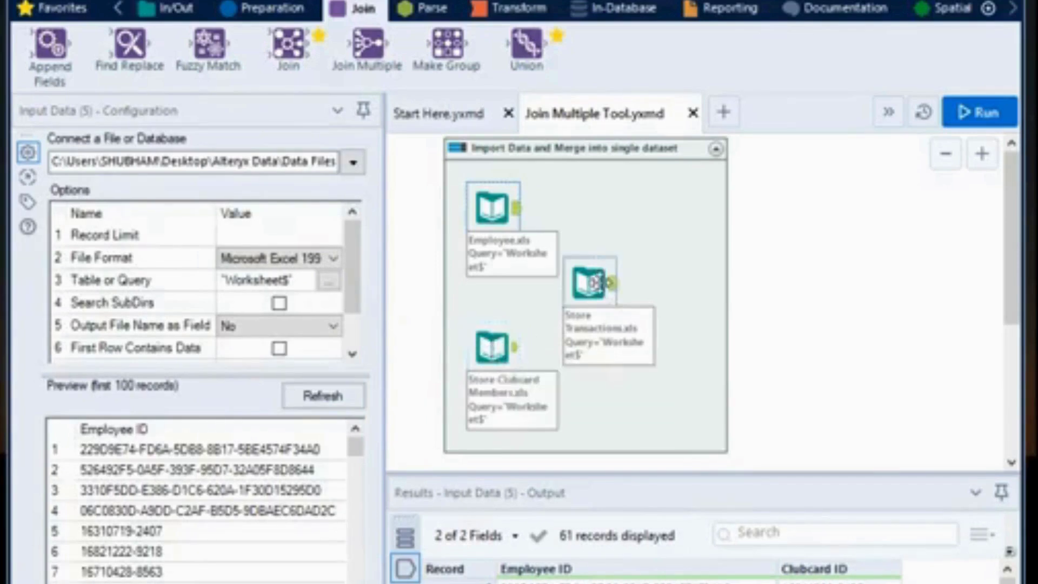
pyautogui.click(595, 288)
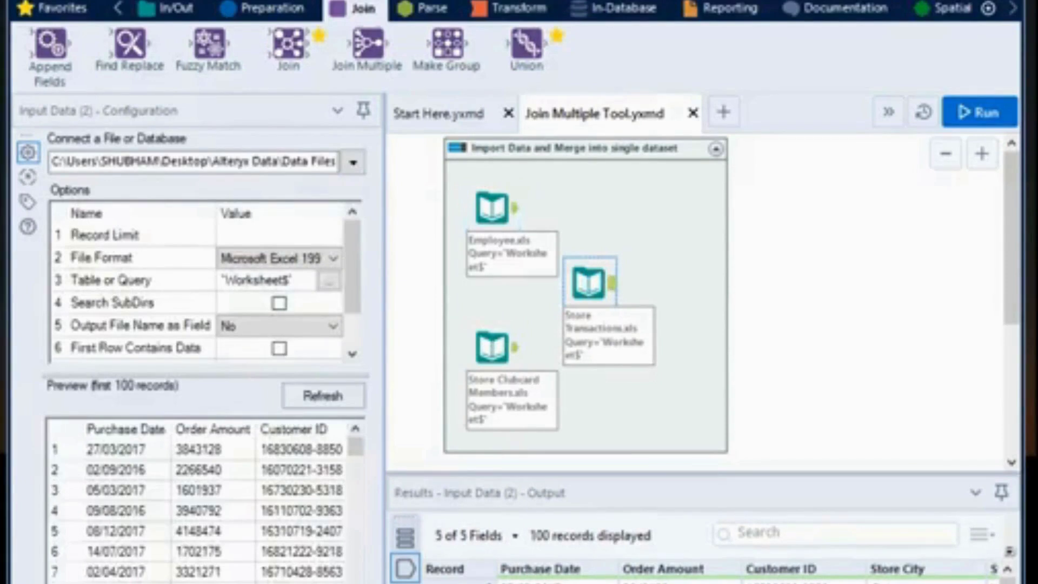
pyautogui.moveTo(622, 583); pyautogui.dragTo(705, 583)
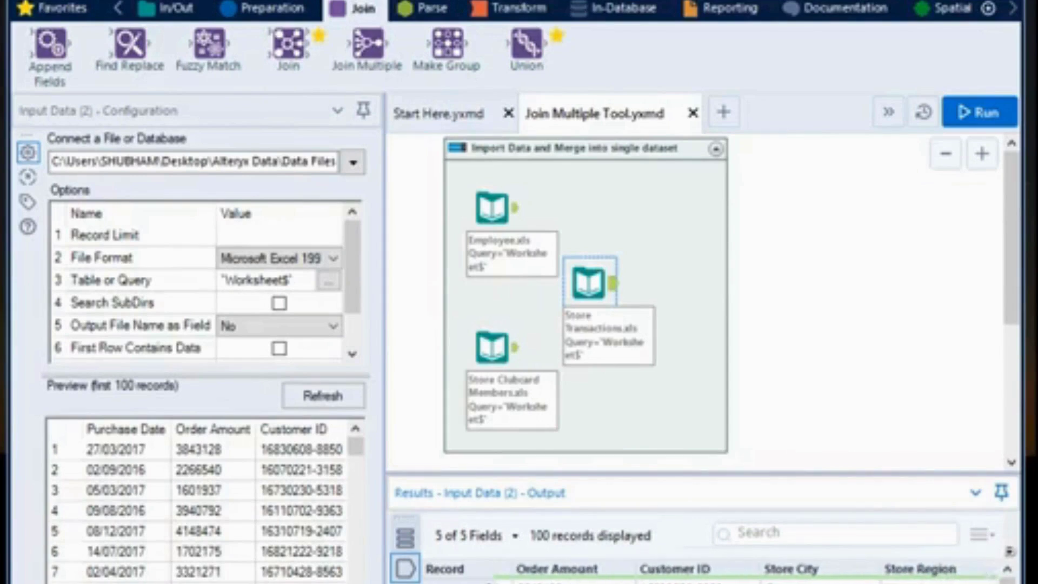
pyautogui.click(493, 357)
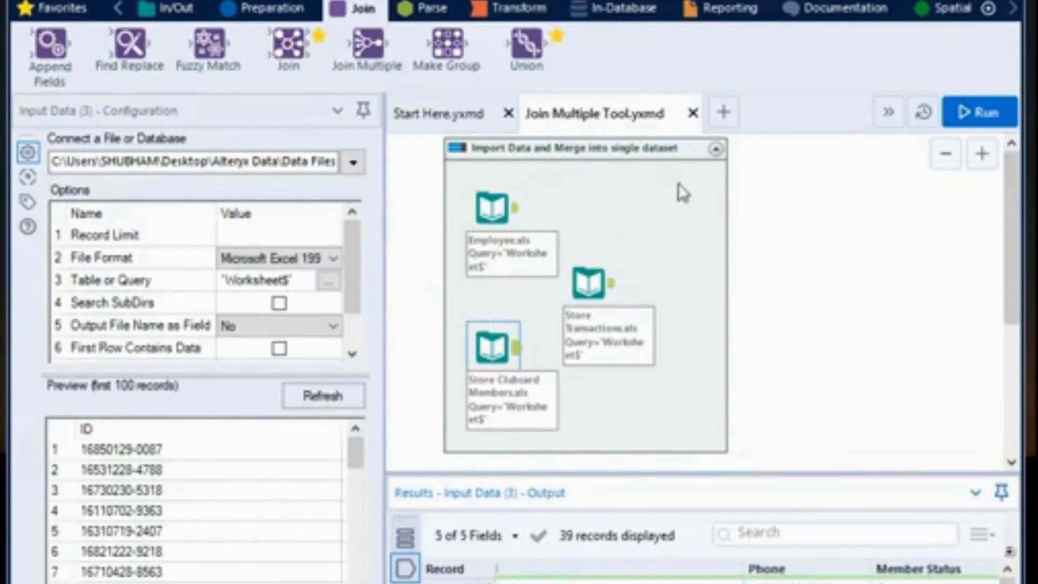
pyautogui.click(664, 196)
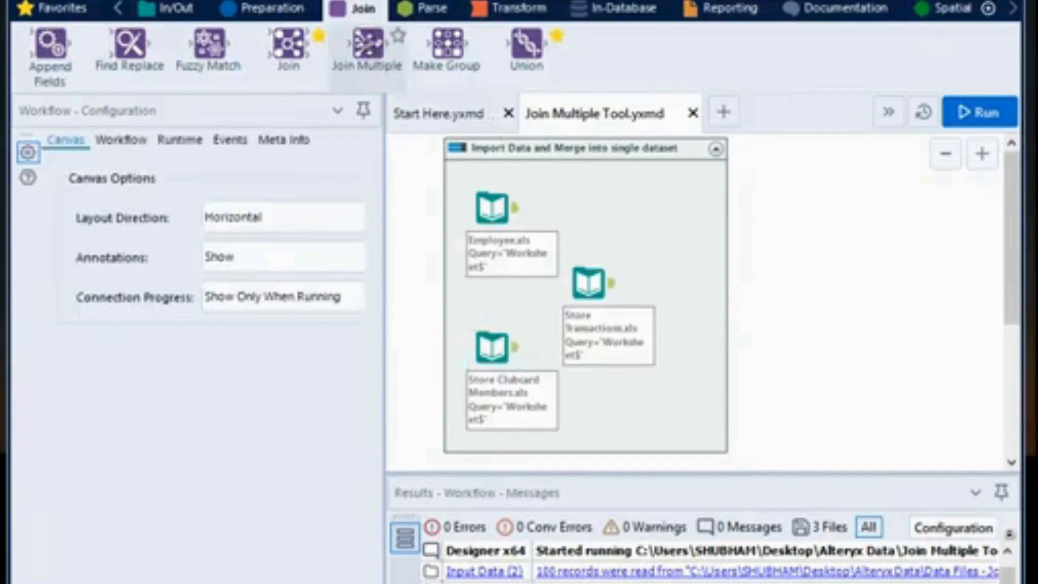
# Add a Join Multiple tool fed by Store Transactions as input #1, Employee as #2 and Store Clubcard Members as #3.
pyautogui.moveTo(367, 45); pyautogui.dragTo(698, 281)
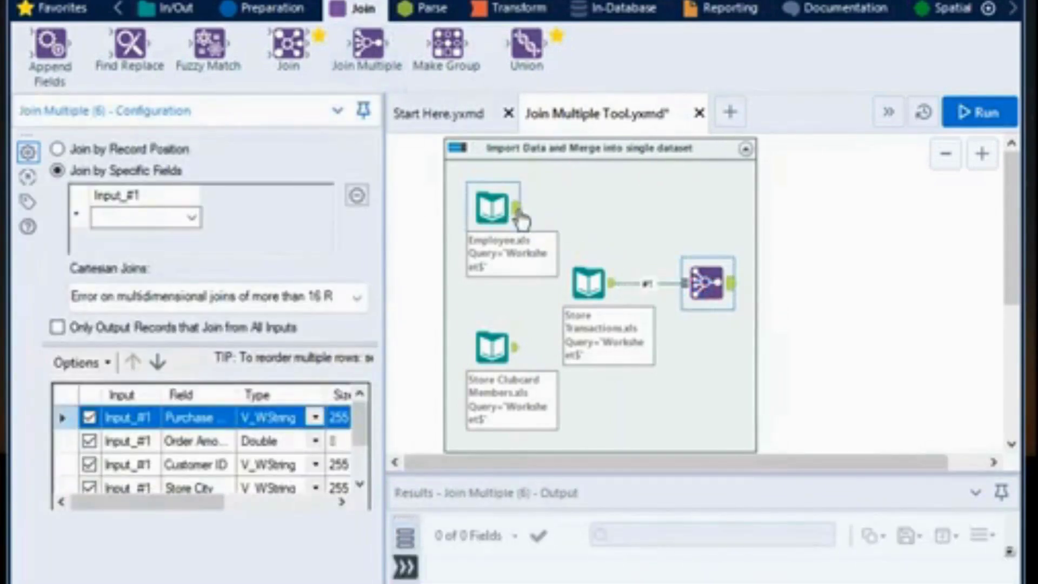
pyautogui.moveTo(518, 212); pyautogui.dragTo(682, 282)
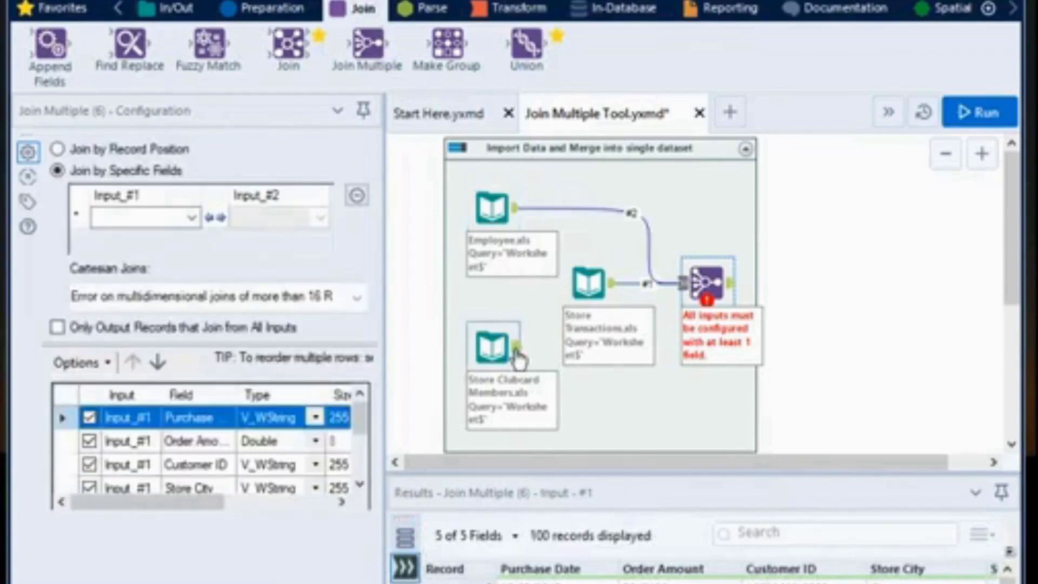
pyautogui.moveTo(516, 348); pyautogui.dragTo(696, 284)
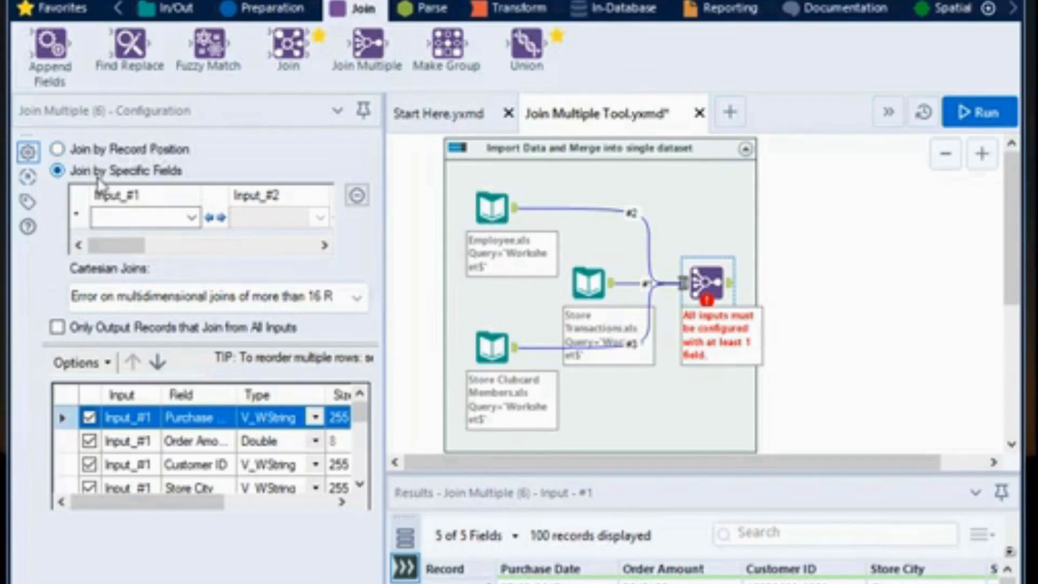
# Set the Join Multiple tool's specific join fields to Customer ID for Input_#1, Clubcard ID for Input_#2 and ID for Input_#3.
pyautogui.click(191, 218)
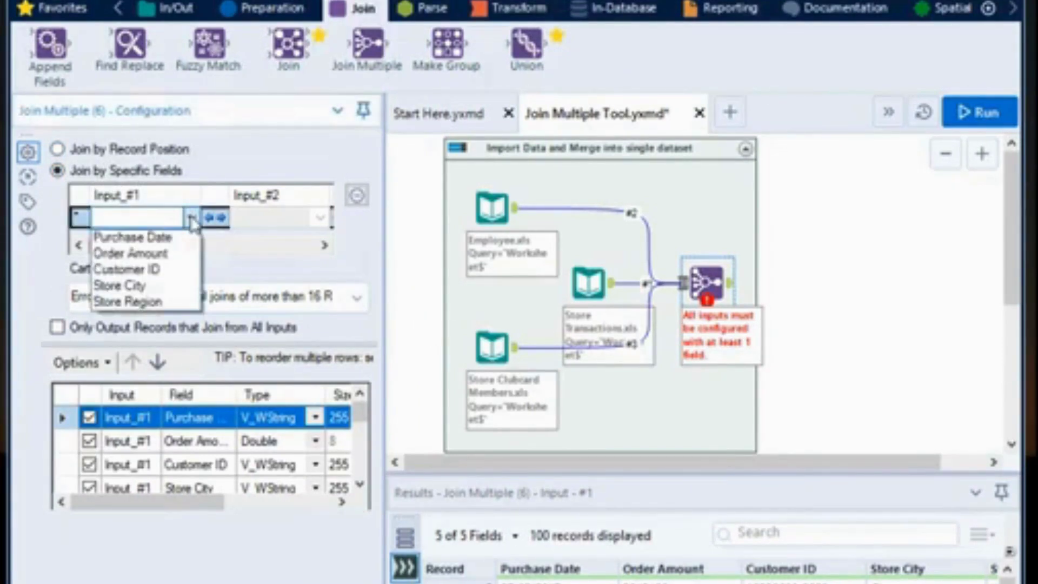
pyautogui.click(154, 269)
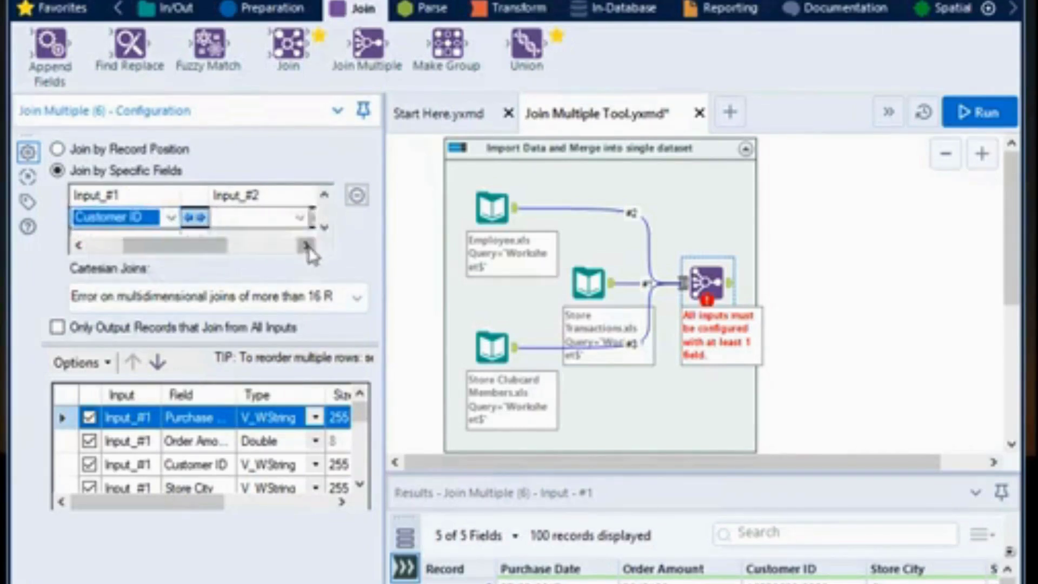
pyautogui.click(306, 246)
pyautogui.click(189, 218)
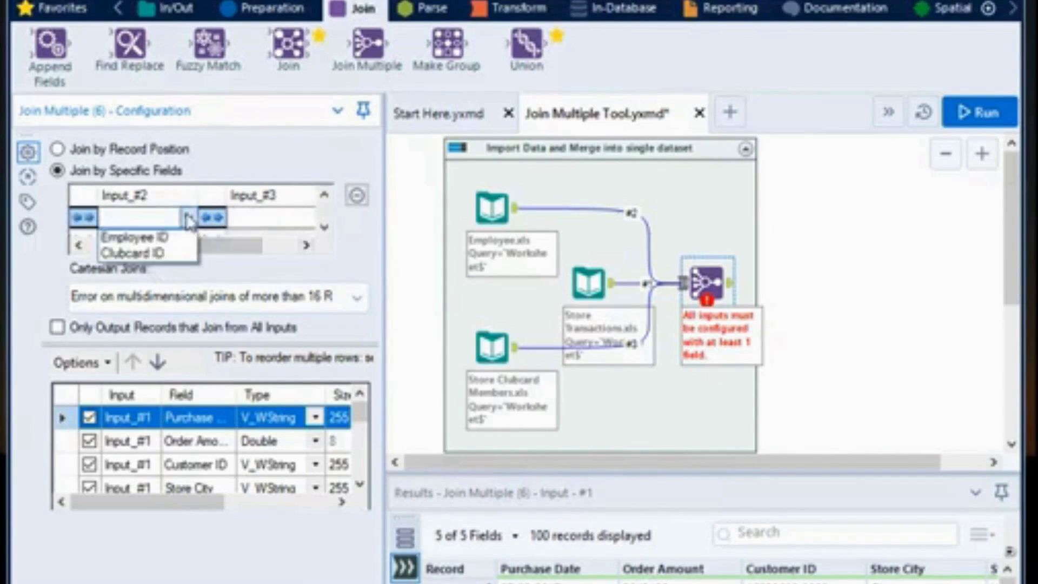
pyautogui.click(155, 256)
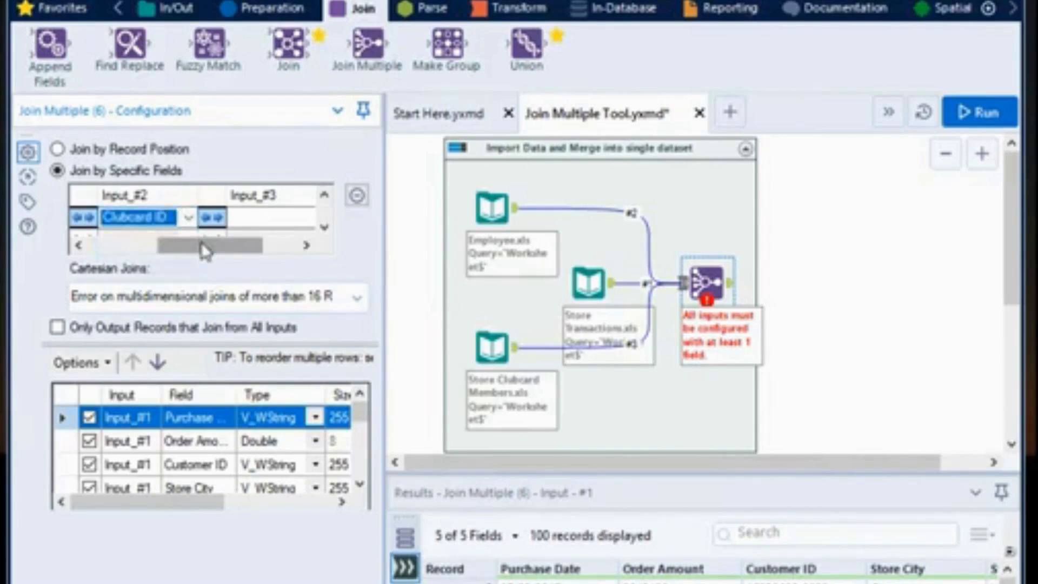
pyautogui.moveTo(203, 244); pyautogui.dragTo(237, 244)
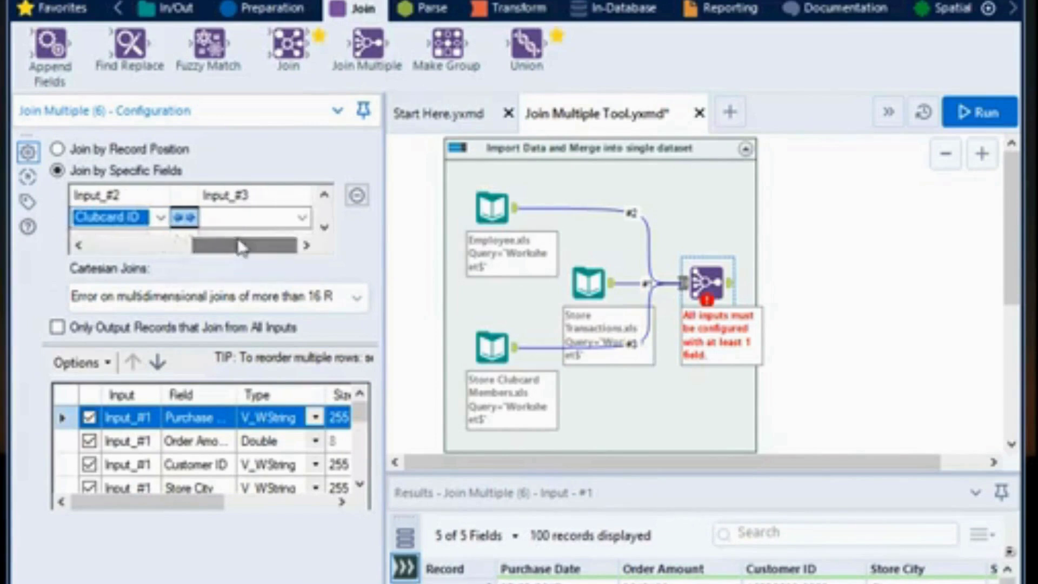
pyautogui.click(303, 218)
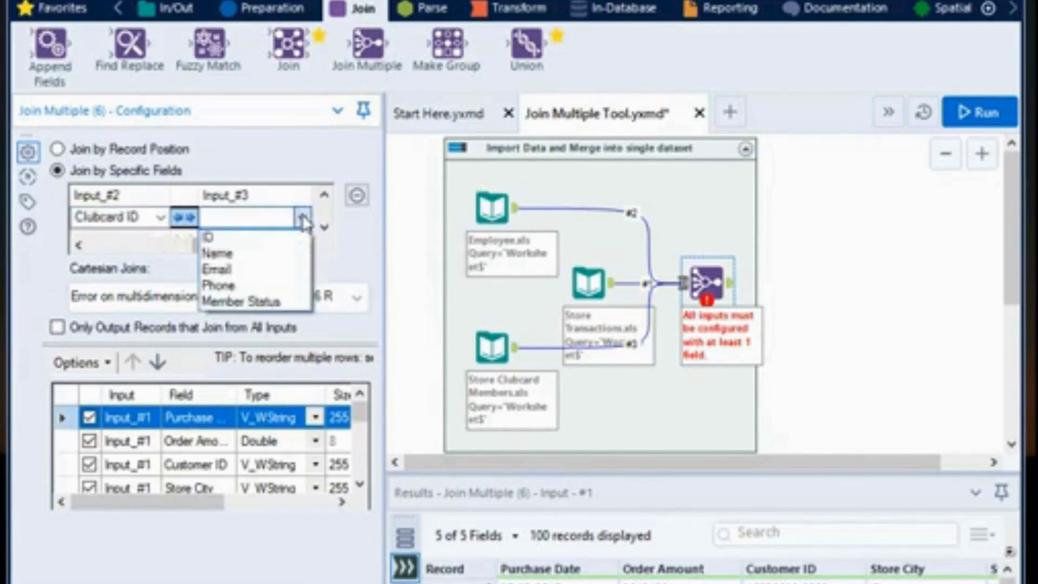
pyautogui.click(271, 236)
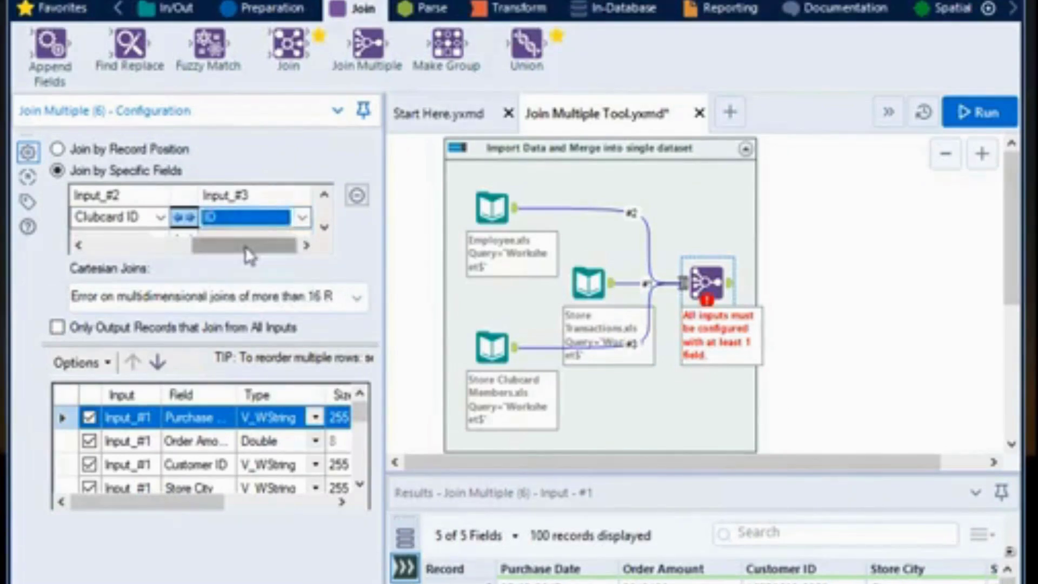
pyautogui.moveTo(246, 250); pyautogui.dragTo(157, 258)
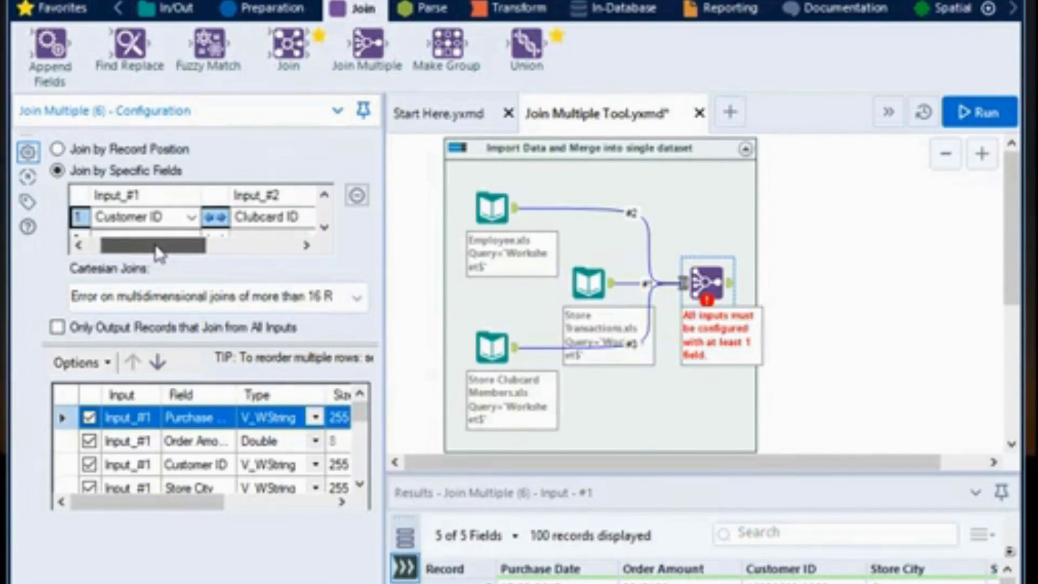
pyautogui.moveTo(159, 255)
pyautogui.mouseDown()
pyautogui.moveTo(271, 253)
pyautogui.moveTo(153, 262)
pyautogui.mouseUp()
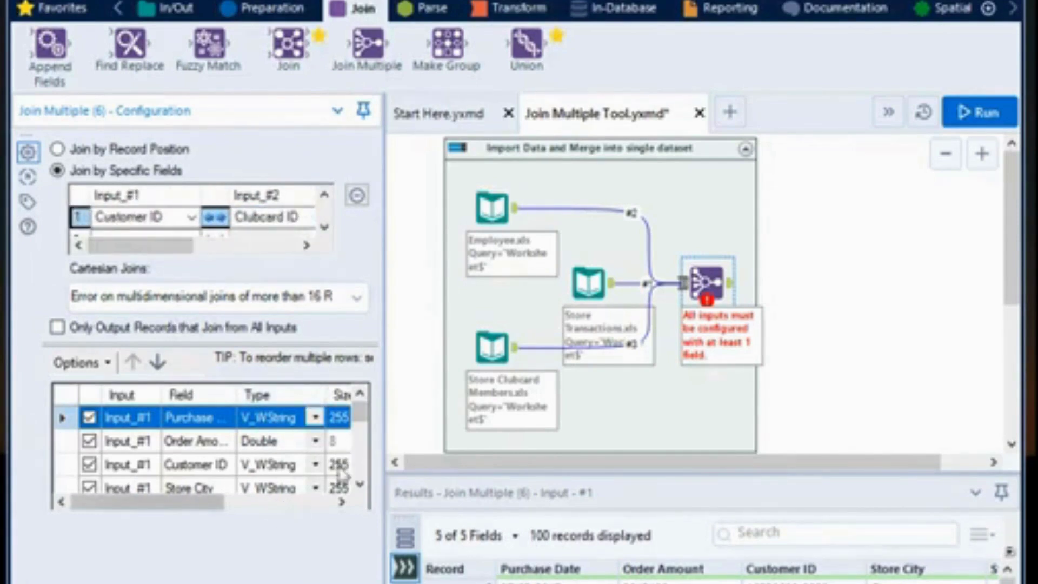
# Check the Join Multiple tool's list of output fields from all three inputs and run the workflow.
pyautogui.click(360, 485)
pyautogui.click(360, 485)
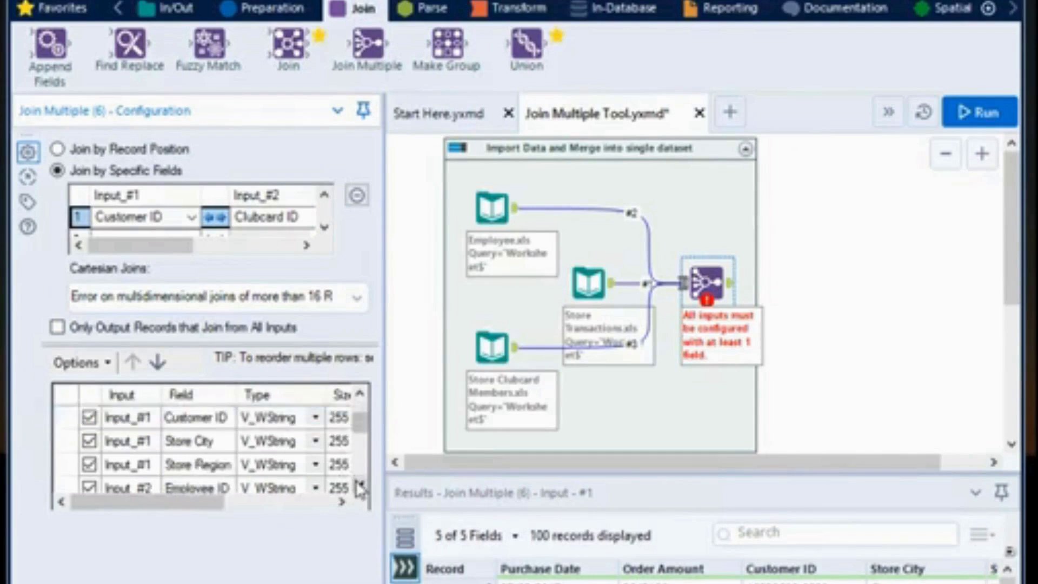
pyautogui.click(360, 485)
pyautogui.click(359, 485)
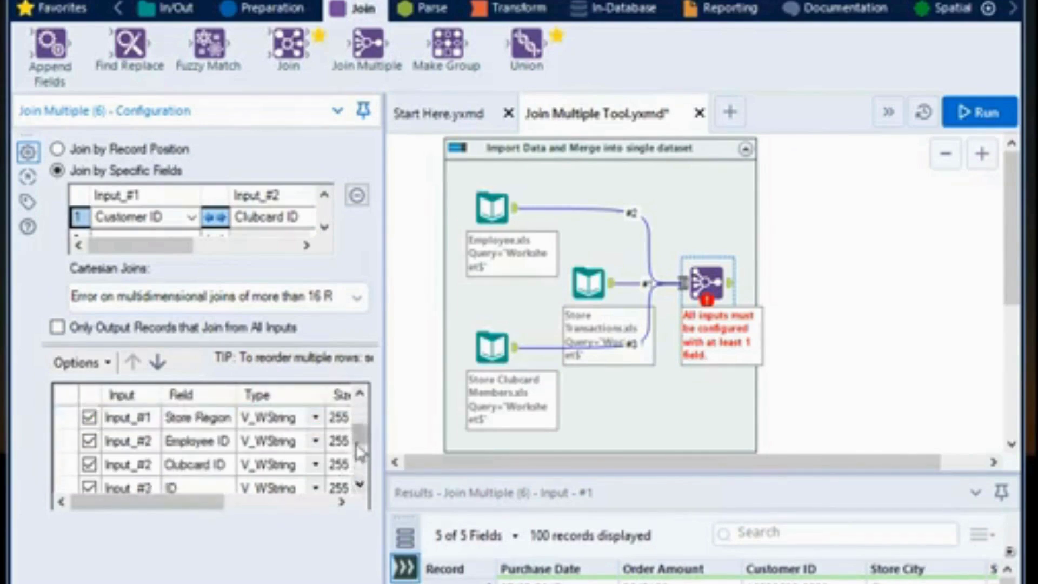
pyautogui.moveTo(357, 440)
pyautogui.mouseDown()
pyautogui.moveTo(359, 430)
pyautogui.moveTo(362, 486)
pyautogui.moveTo(363, 423)
pyautogui.mouseUp()
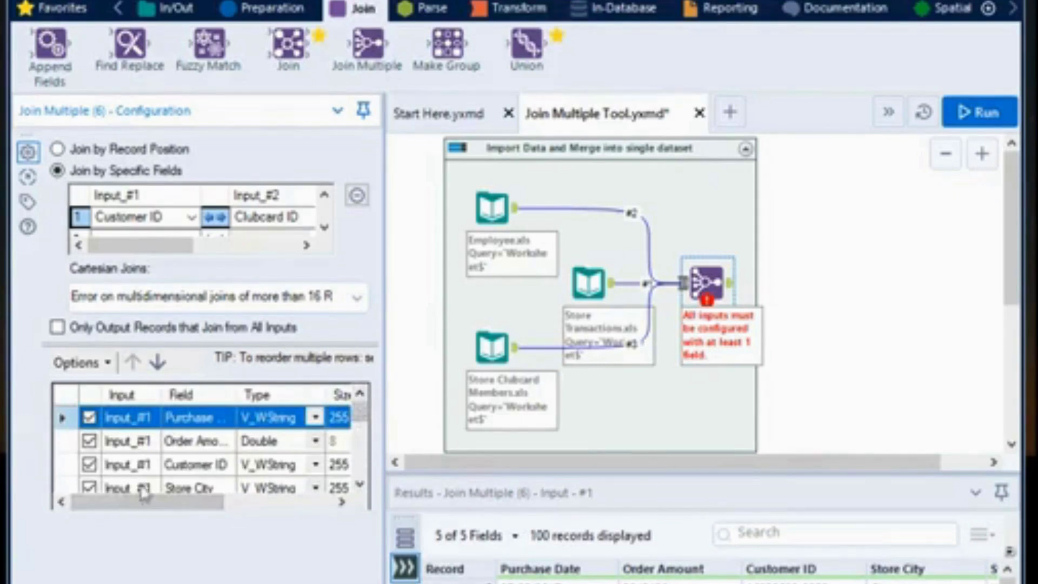
pyautogui.scroll(-3, 361, 487)
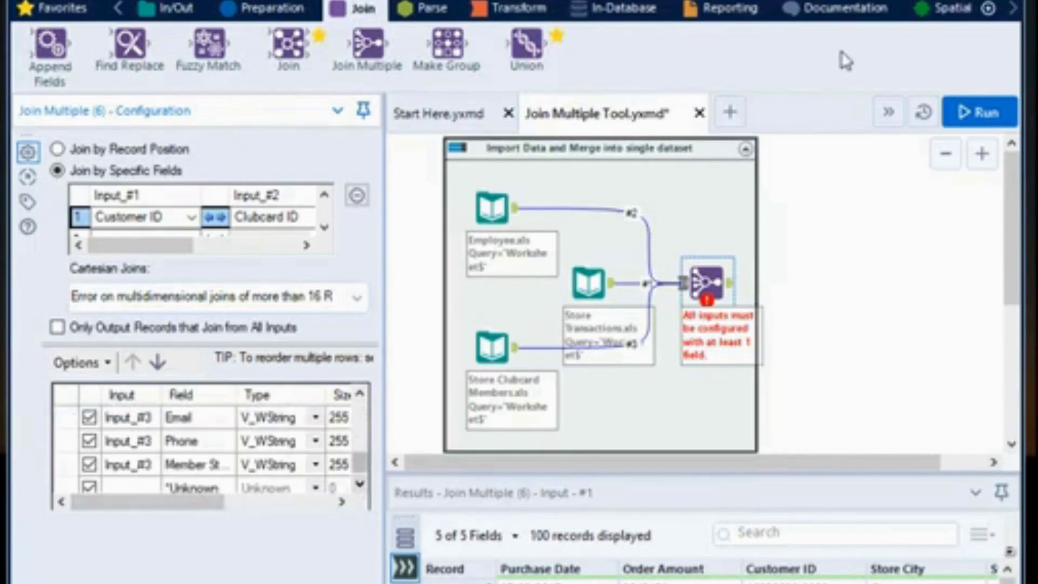
pyautogui.click(989, 114)
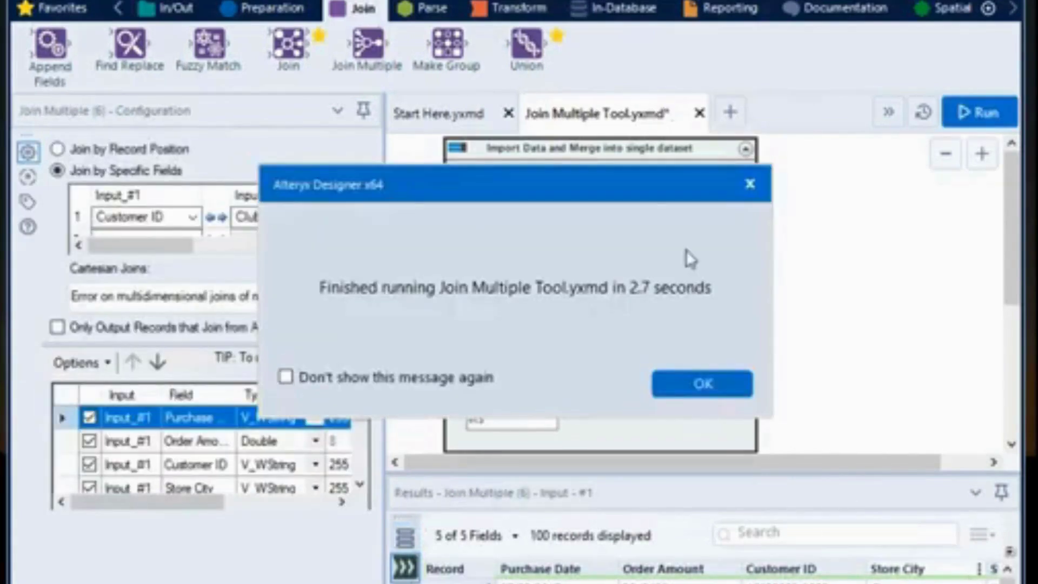
pyautogui.click(700, 385)
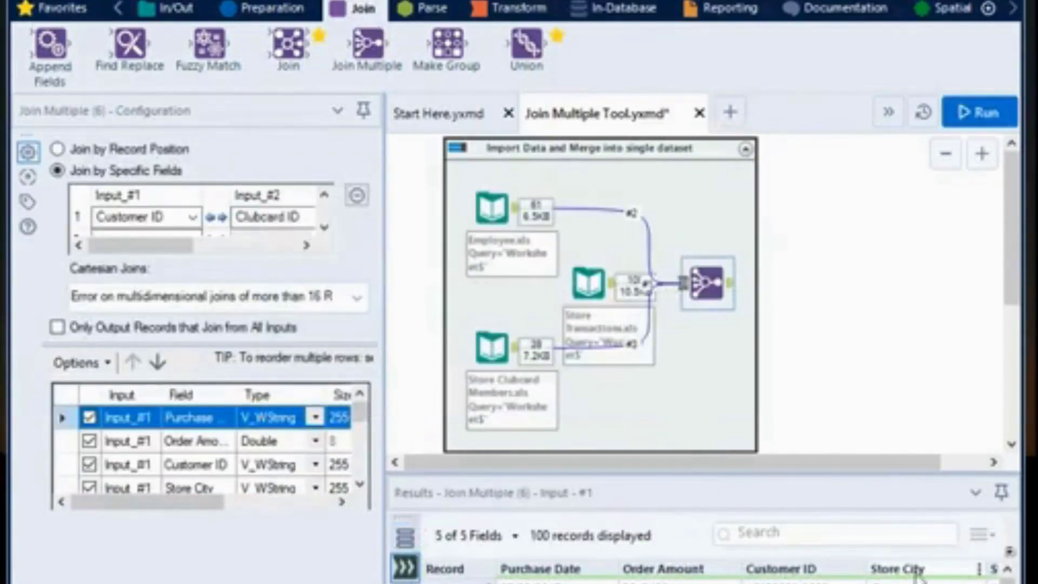
# Examine the Join Multiple tool's merged output across all fields.
pyautogui.click(866, 580)
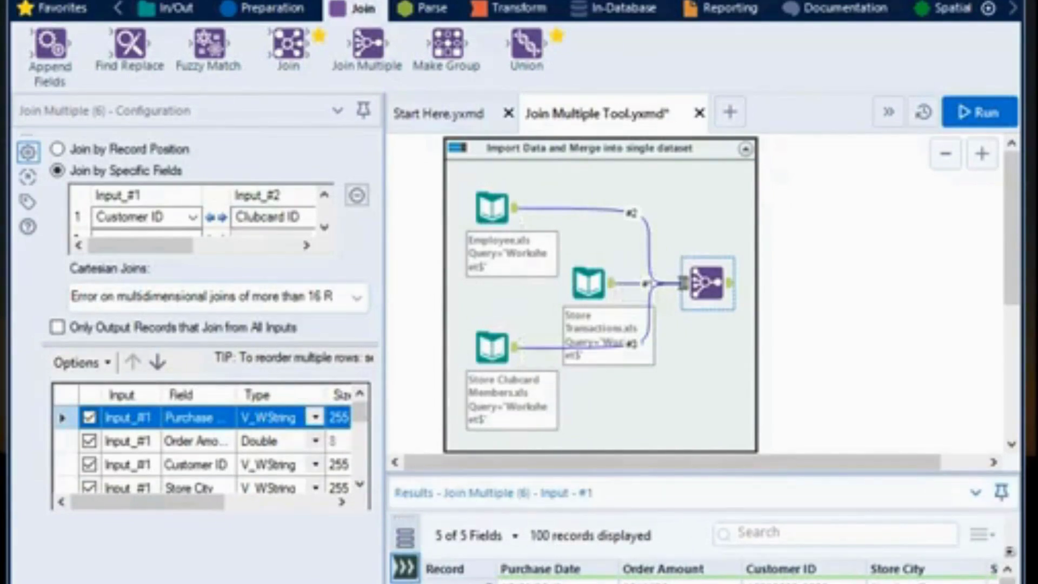
pyautogui.hscroll(3, 747, 573)
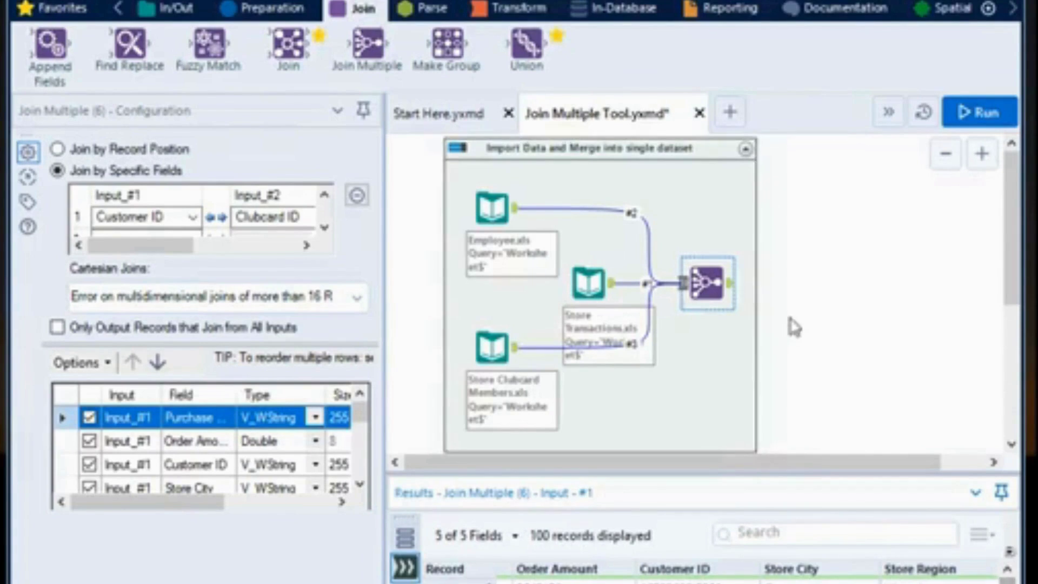
pyautogui.click(731, 284)
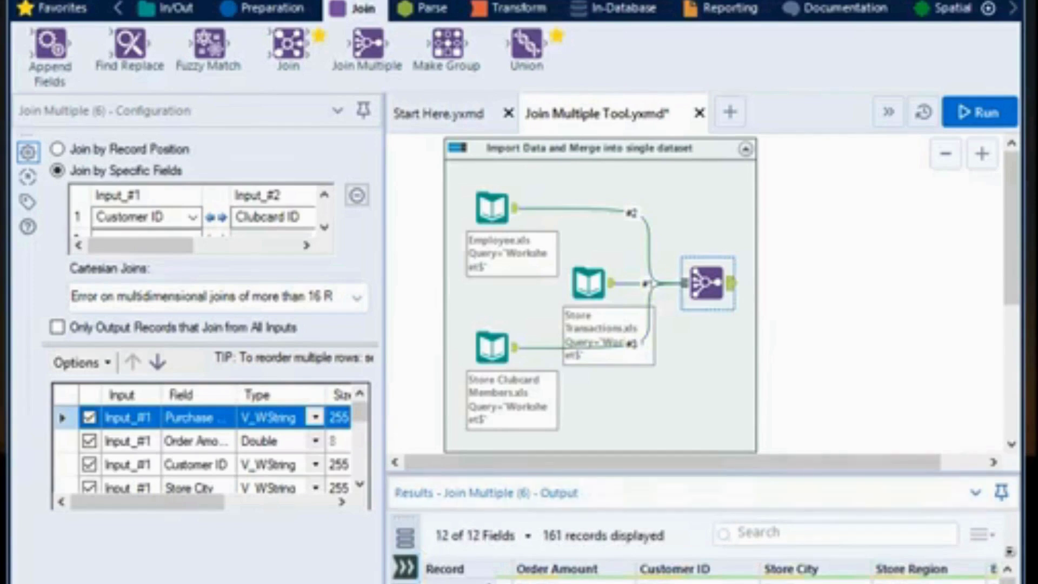
pyautogui.hscroll(10, 714, 573)
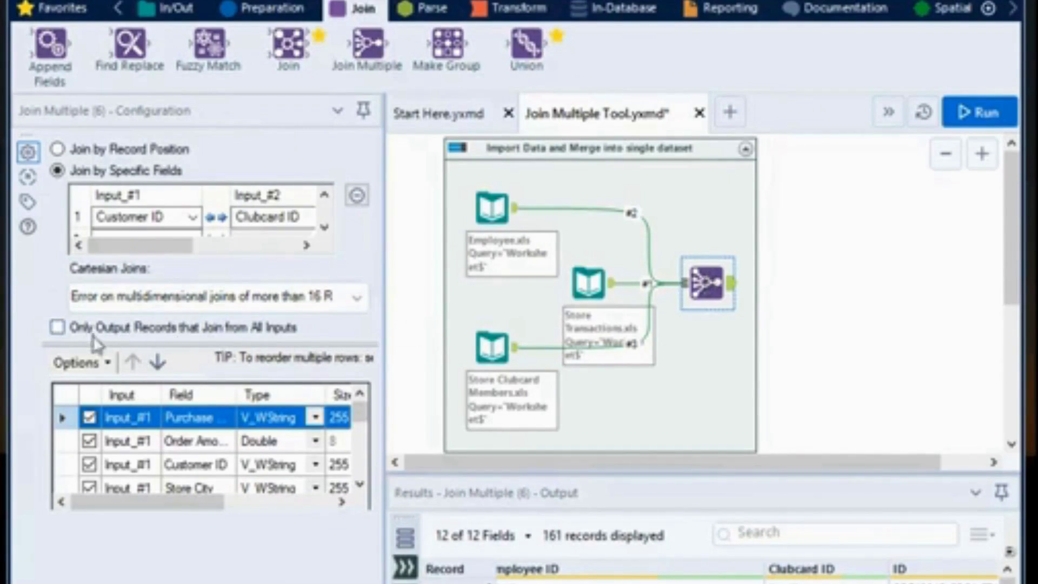
# Restrict the Join Multiple output to records that join from all inputs, rerun the workflow and check the resulting records.
pyautogui.click(58, 327)
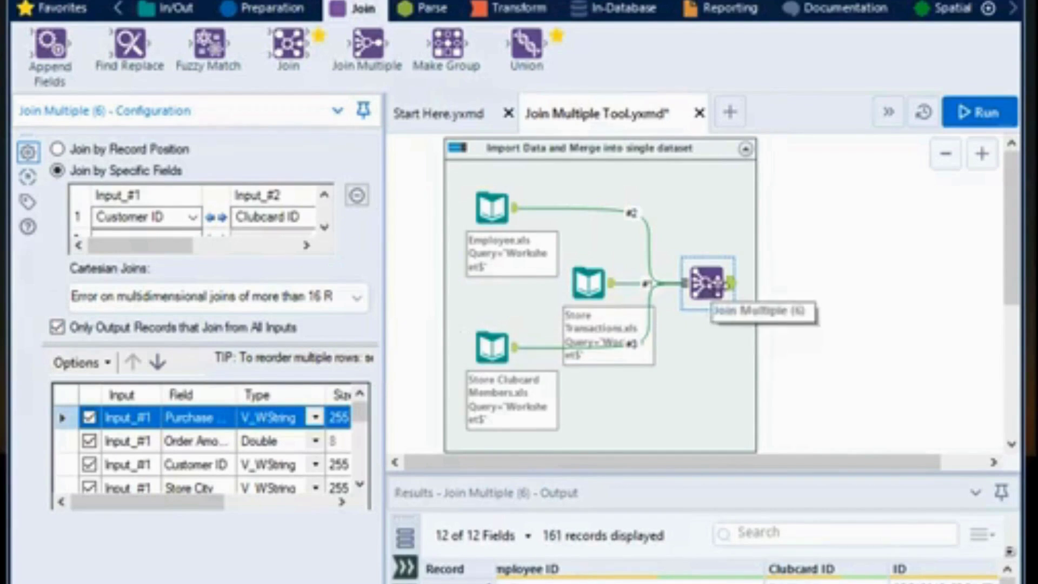
pyautogui.click(980, 116)
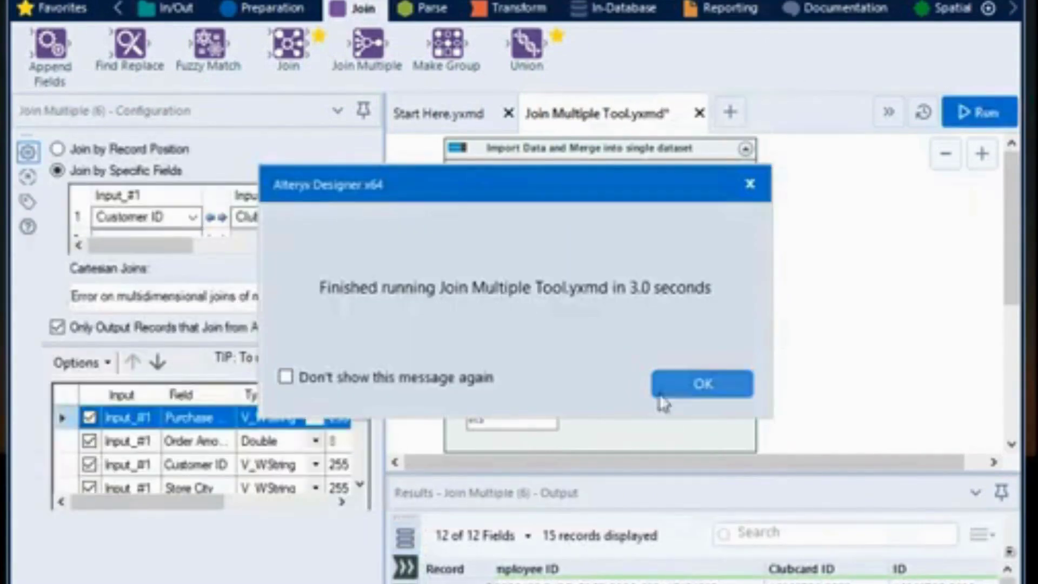
pyautogui.click(676, 384)
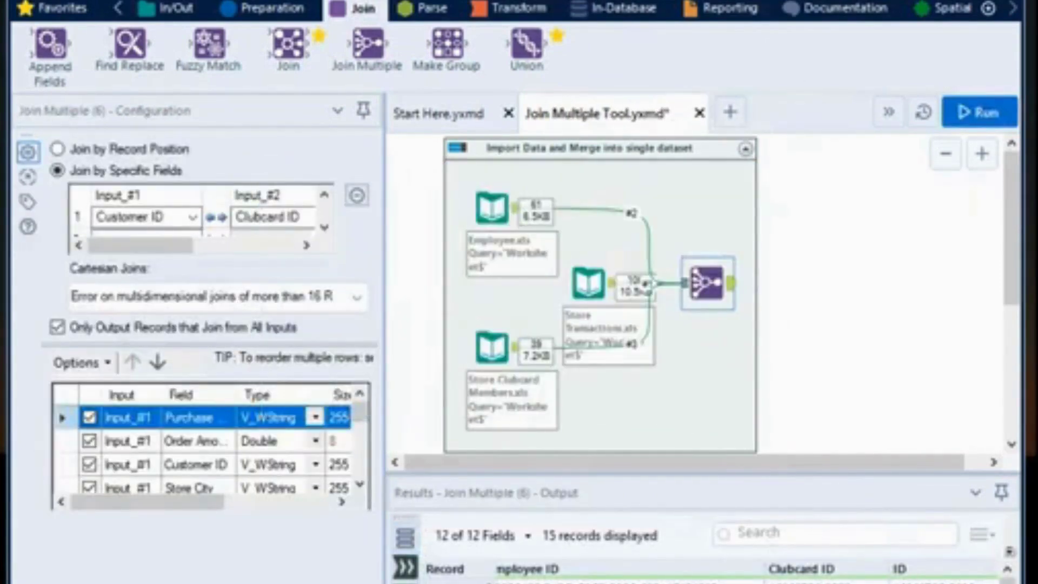
pyautogui.click(703, 580)
pyautogui.scroll(-2, 703, 581)
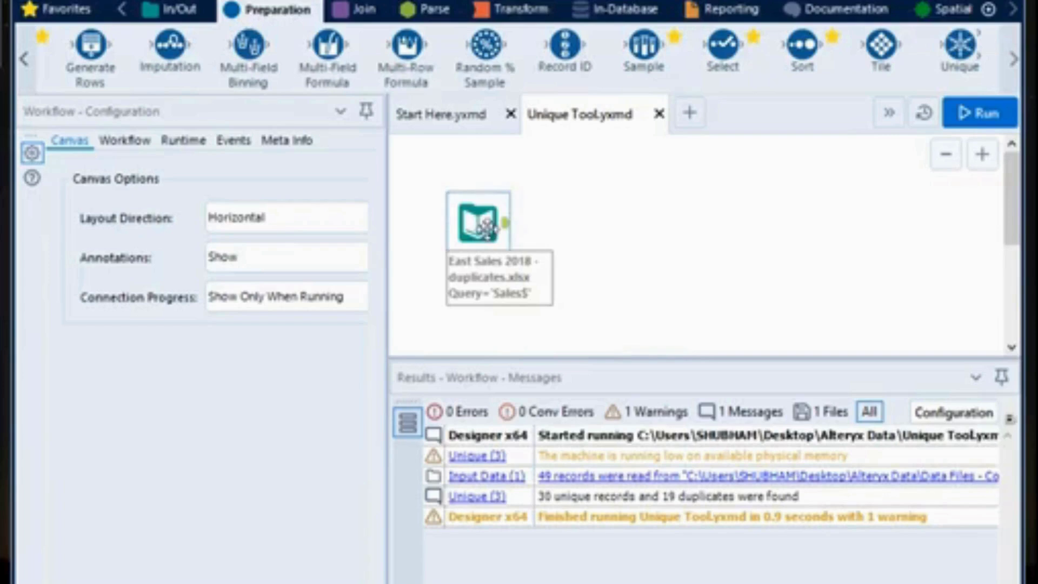
# In the Unique Tool.yxmd workflow, examine the fields and records of the East Sales 2018 - duplicates.xlsx input.
pyautogui.click(487, 229)
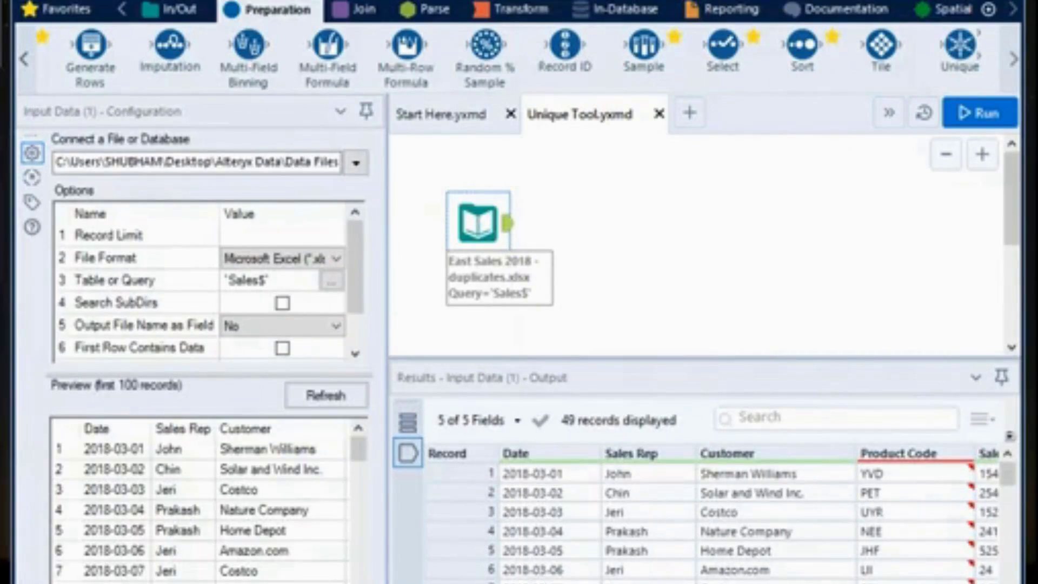
pyautogui.hscroll(3, 745, 514)
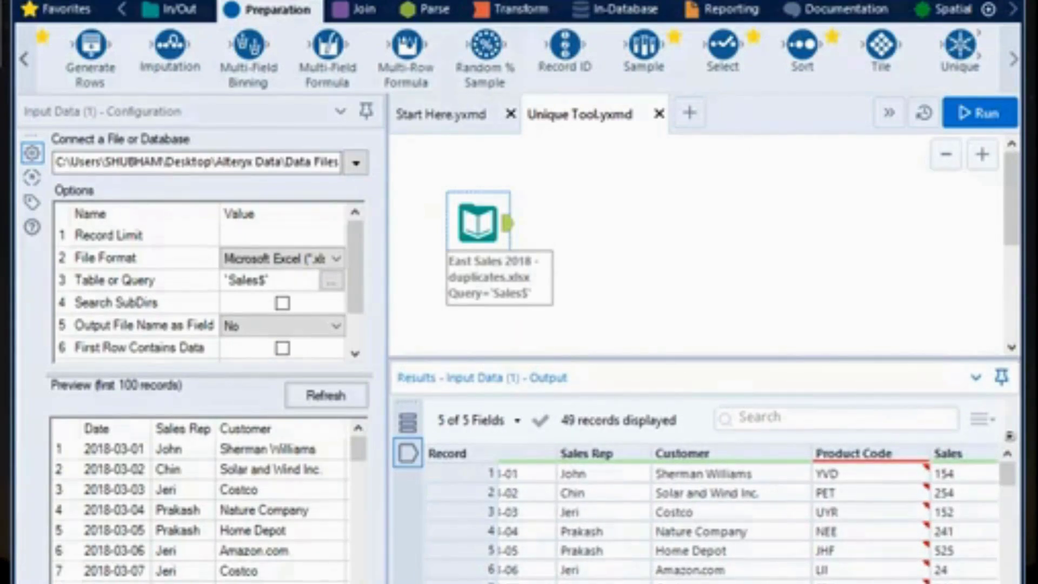
pyautogui.hscroll(-2, 742, 515)
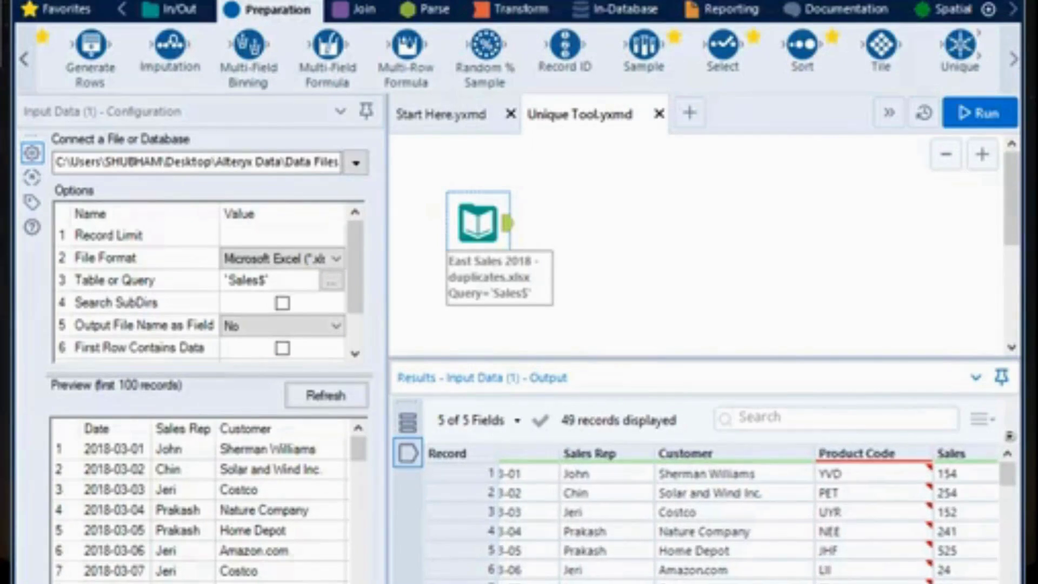
pyautogui.hscroll(-1, 741, 514)
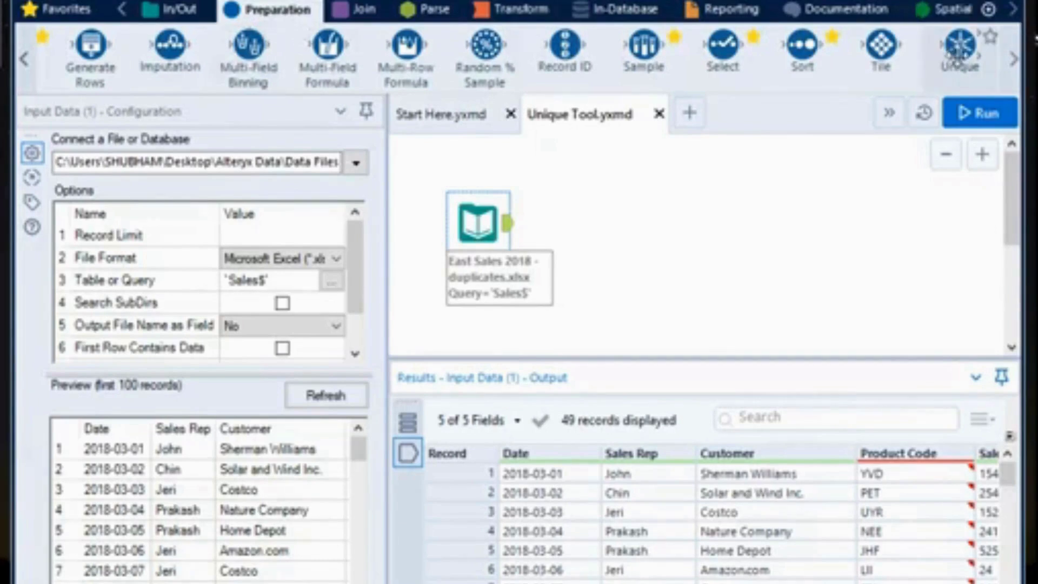
# Connect a Unique tool to the East Sales input, select all columns for finding unique values and run the workflow.
pyautogui.moveTo(957, 46); pyautogui.dragTo(631, 222)
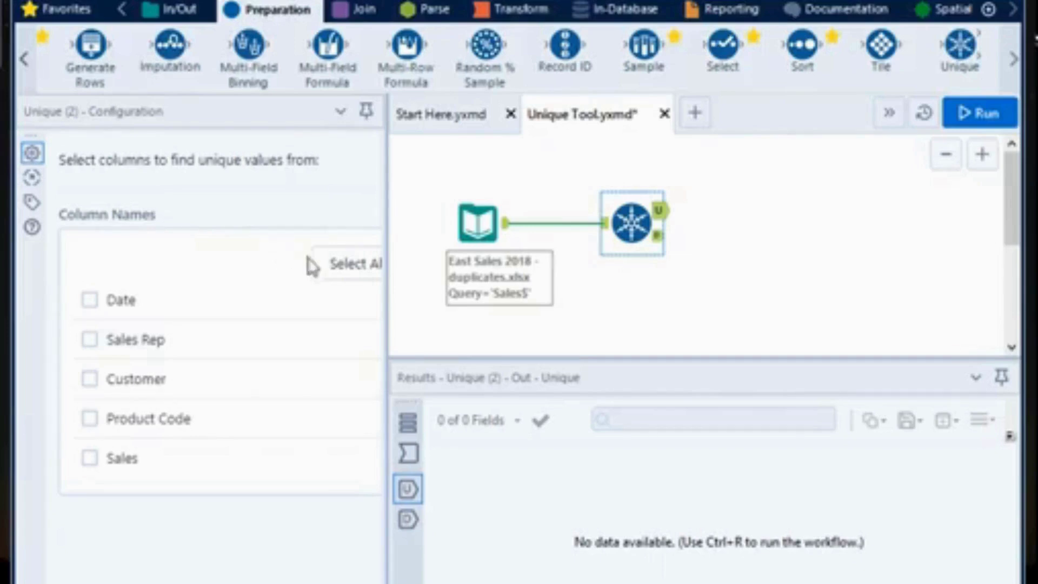
pyautogui.click(331, 273)
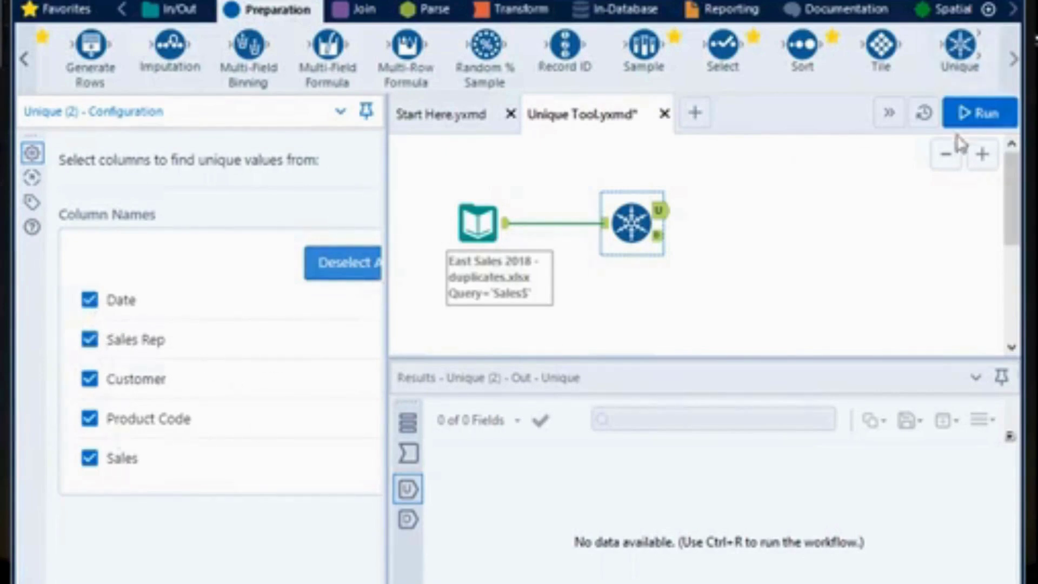
pyautogui.click(961, 113)
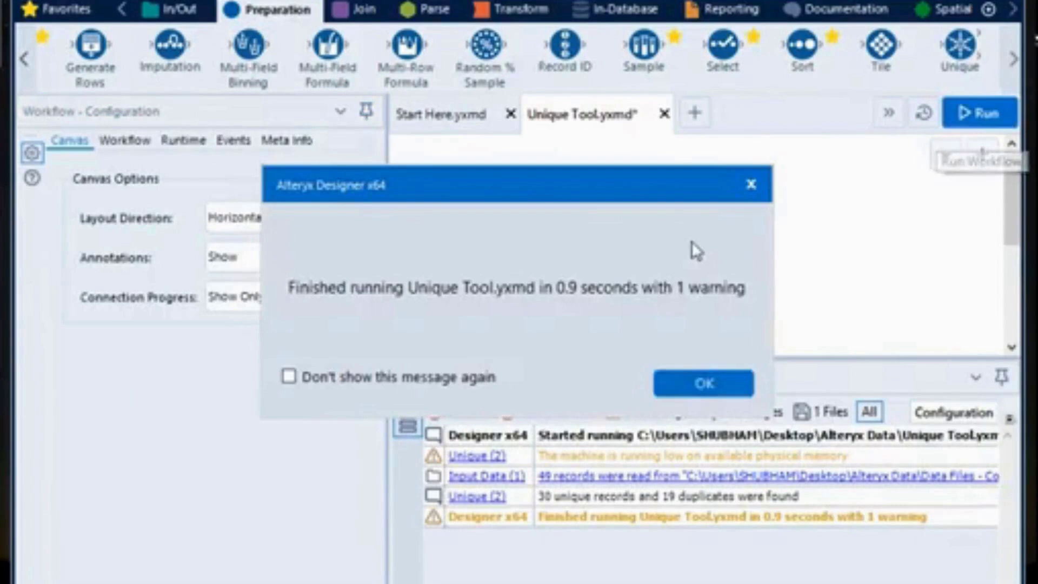
pyautogui.click(704, 387)
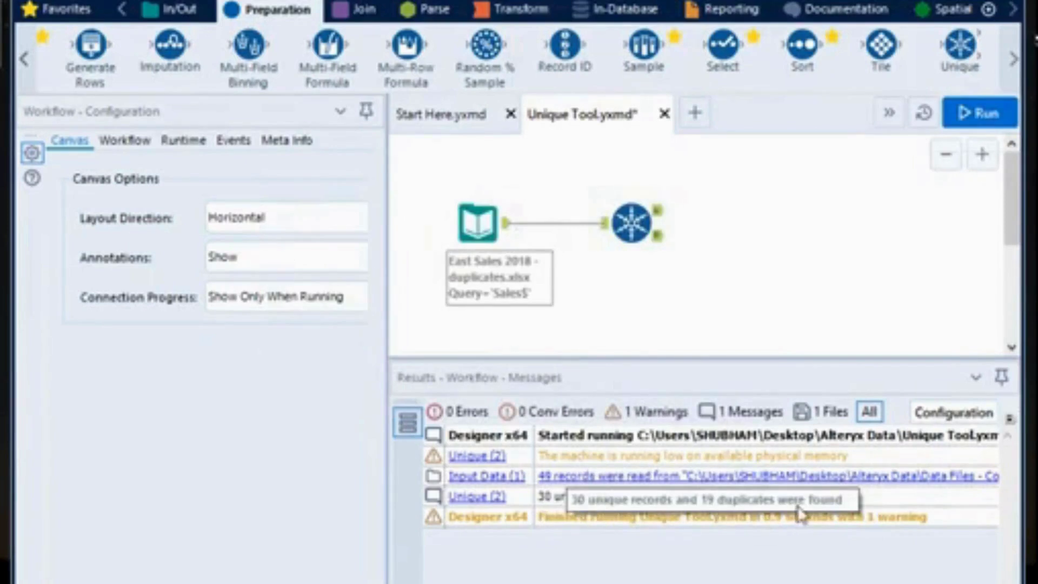
# View the Unique tool's unique records and its duplicate records.
pyautogui.click(666, 219)
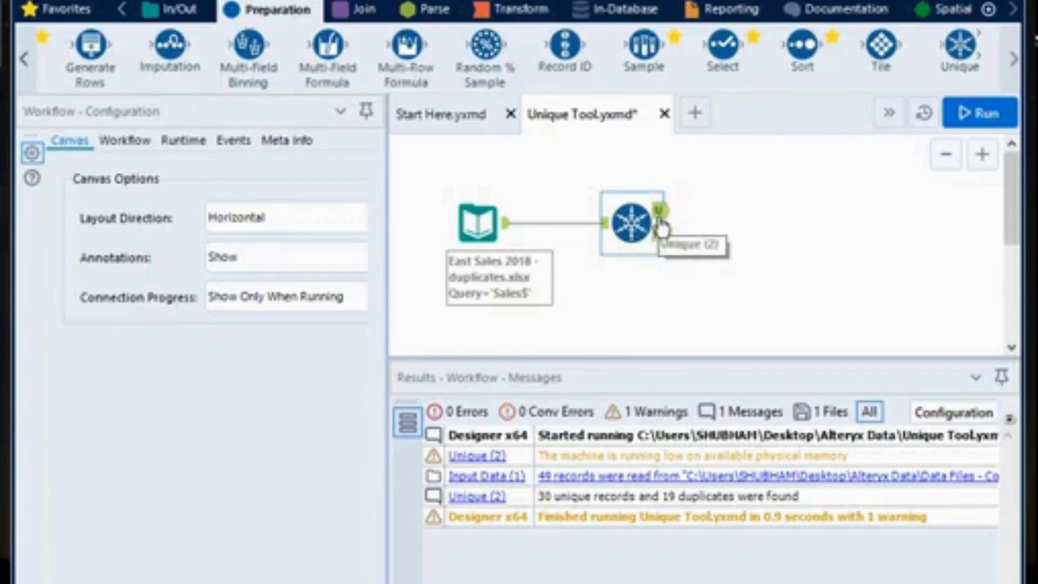
pyautogui.click(662, 217)
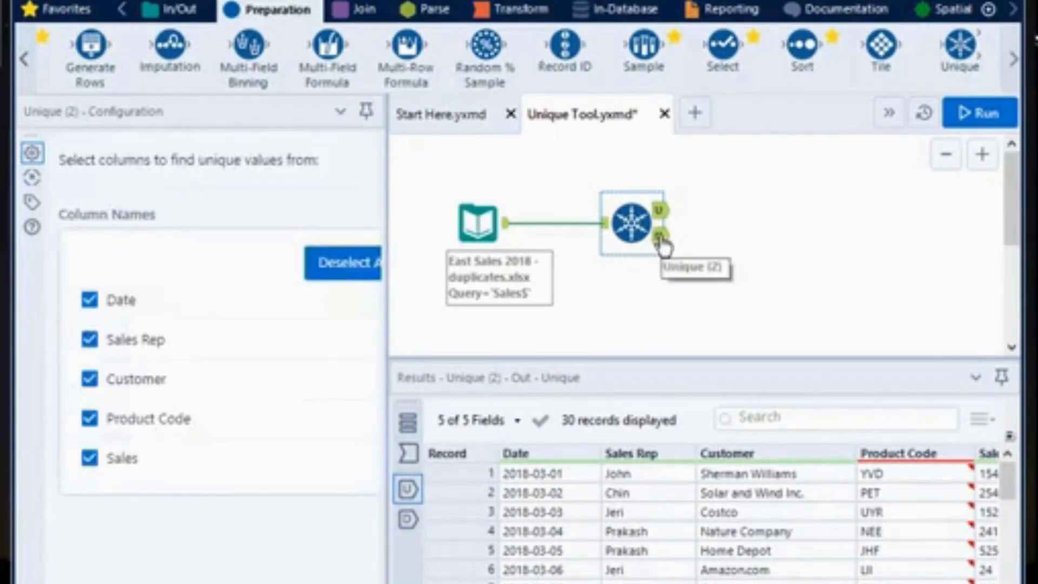
pyautogui.click(660, 238)
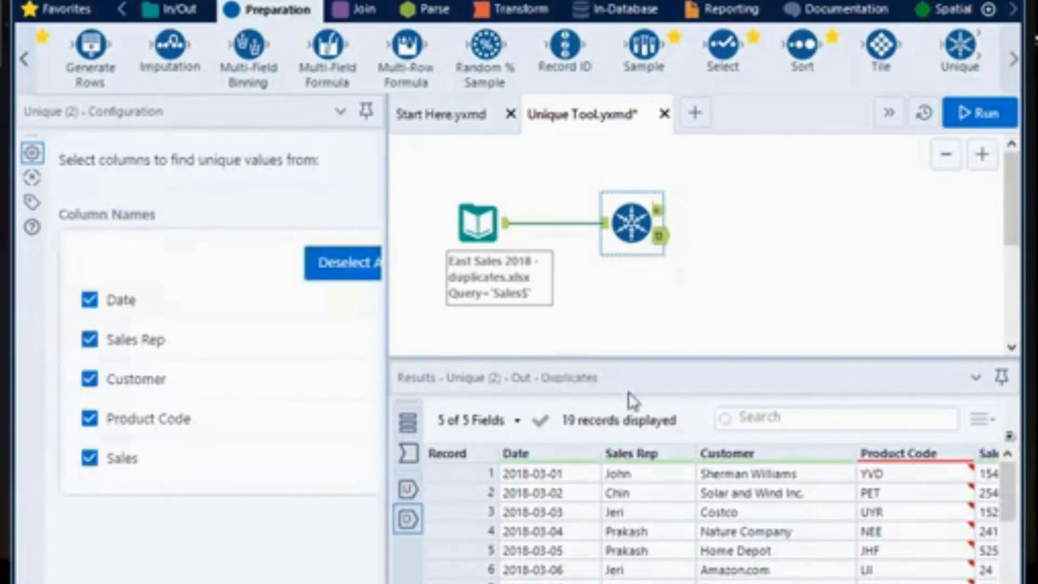
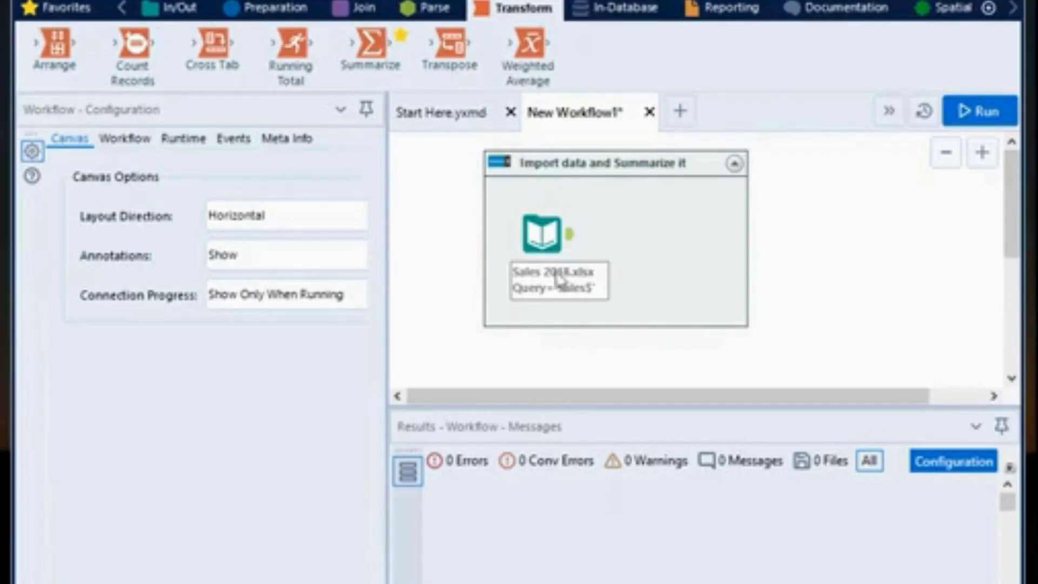
# In the Import data and Summarize it workflow, examine the previewed columns of the Sales 2018.xlsx input.
pyautogui.click(539, 235)
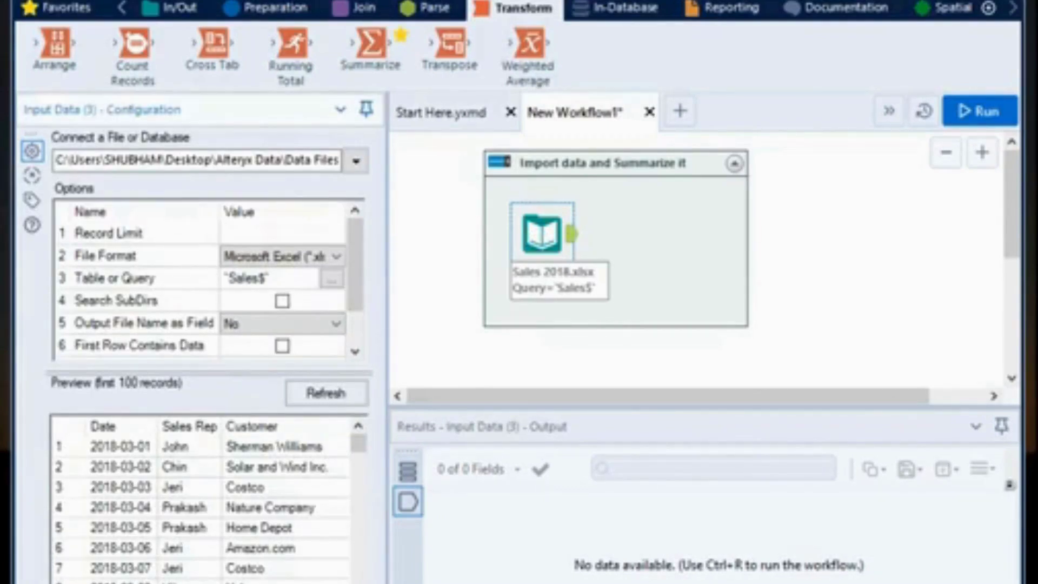
pyautogui.hscroll(1, 201, 500)
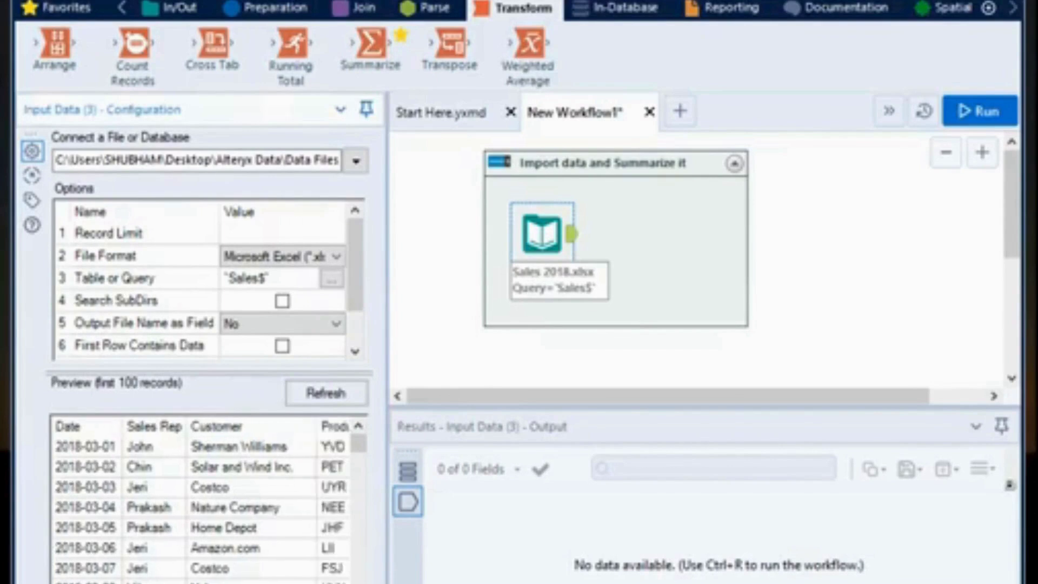
pyautogui.hscroll(1, 202, 500)
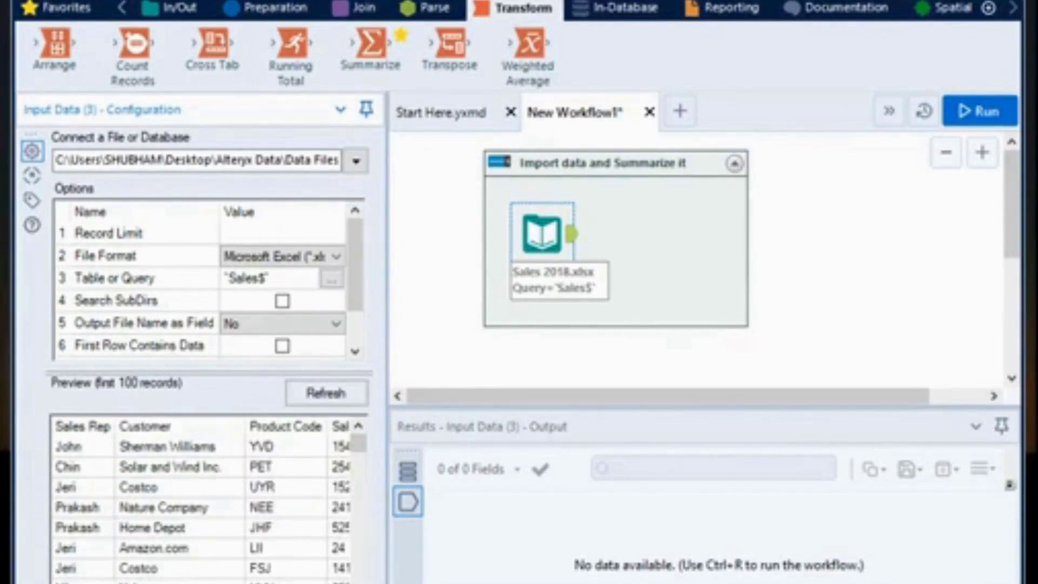
pyautogui.hscroll(1, 202, 500)
pyautogui.hscroll(-3, 201, 500)
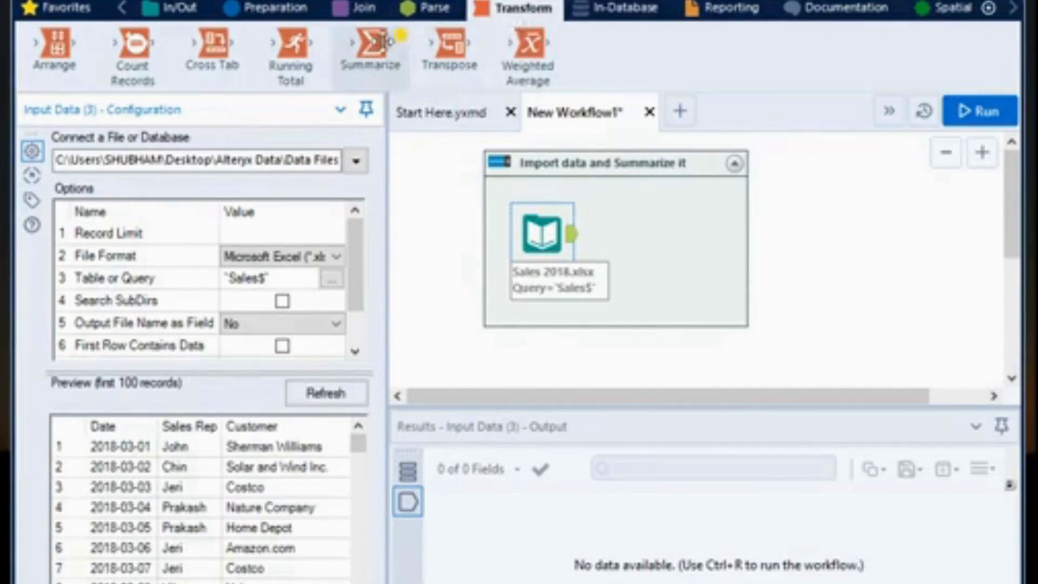
# Connect a Summarize tool to the Sales 2018.xlsx input and add a Sum action on the Sales field.
pyautogui.moveTo(367, 42); pyautogui.dragTo(683, 246)
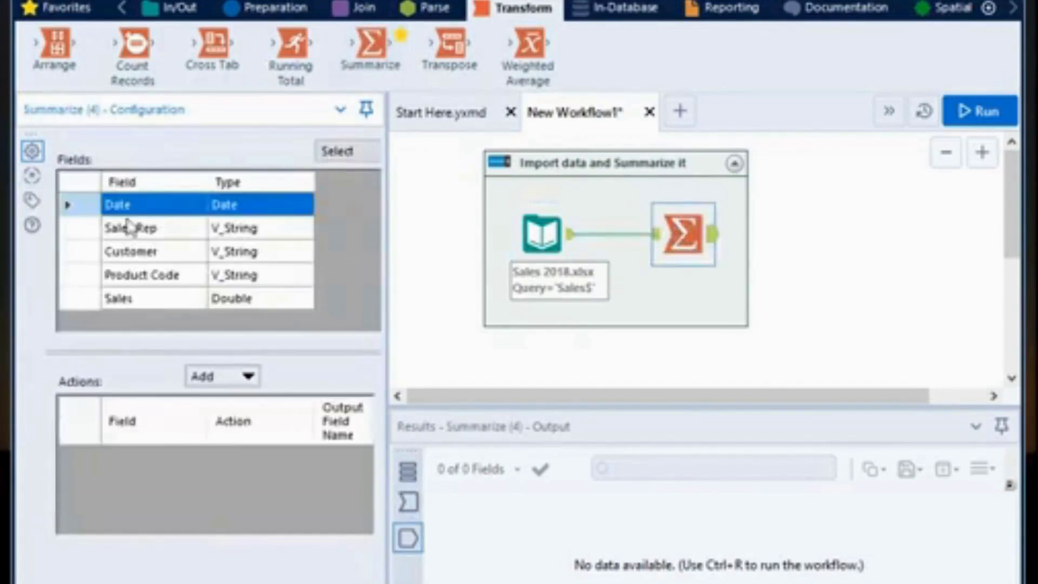
pyautogui.click(81, 299)
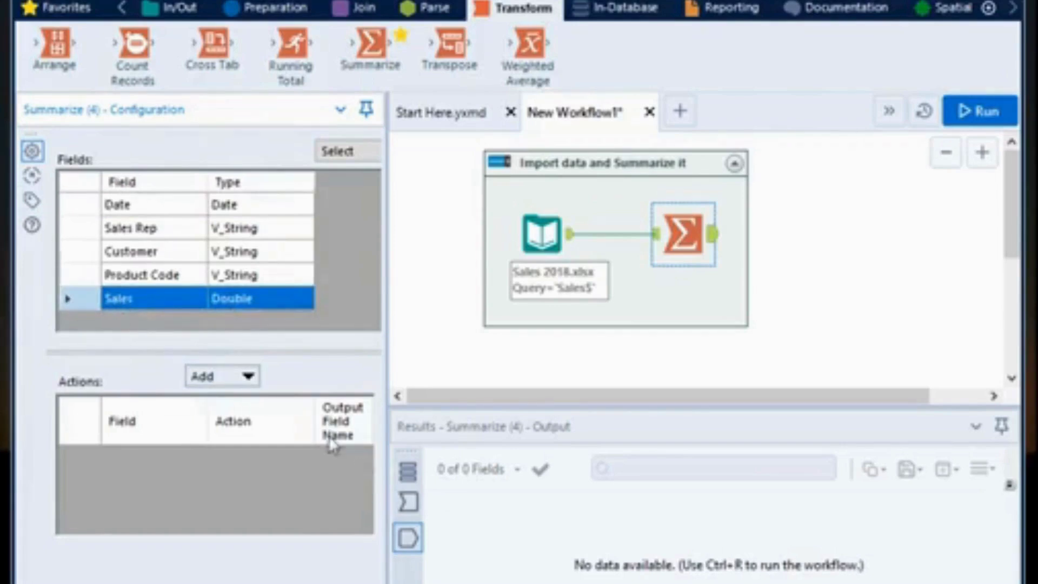
pyautogui.click(250, 377)
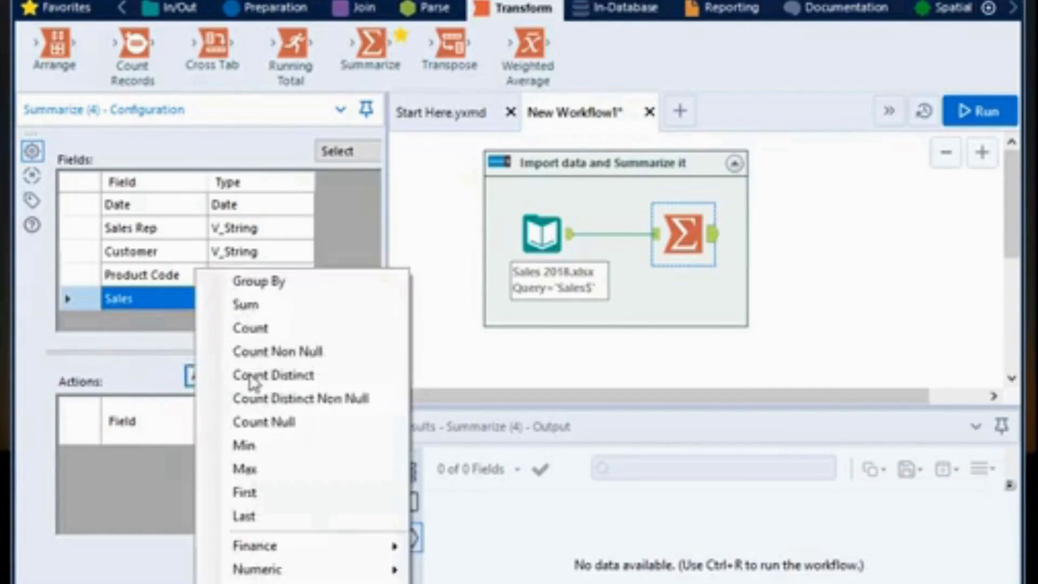
pyautogui.click(254, 306)
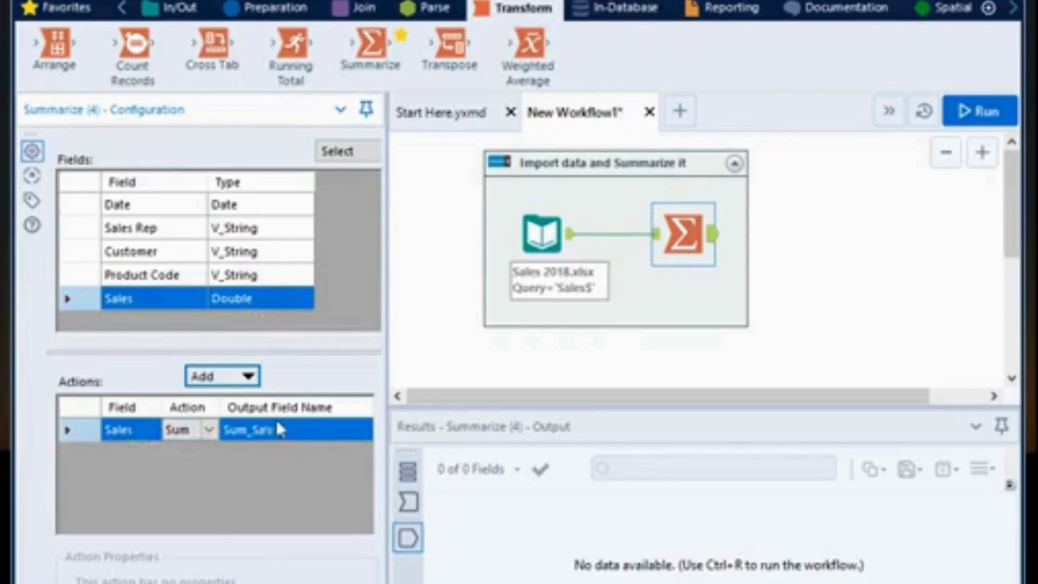
# Rename the output field of the Sales sum to "Agg Sales by Sales Rep".
pyautogui.click(293, 424)
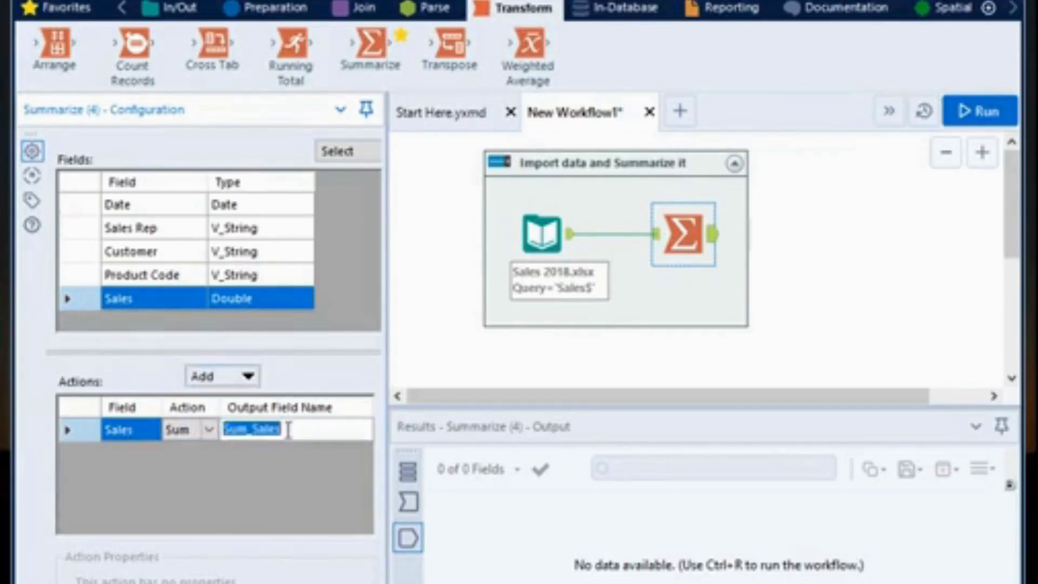
pyautogui.press('BackSpace')
pyautogui.write('Aggre')
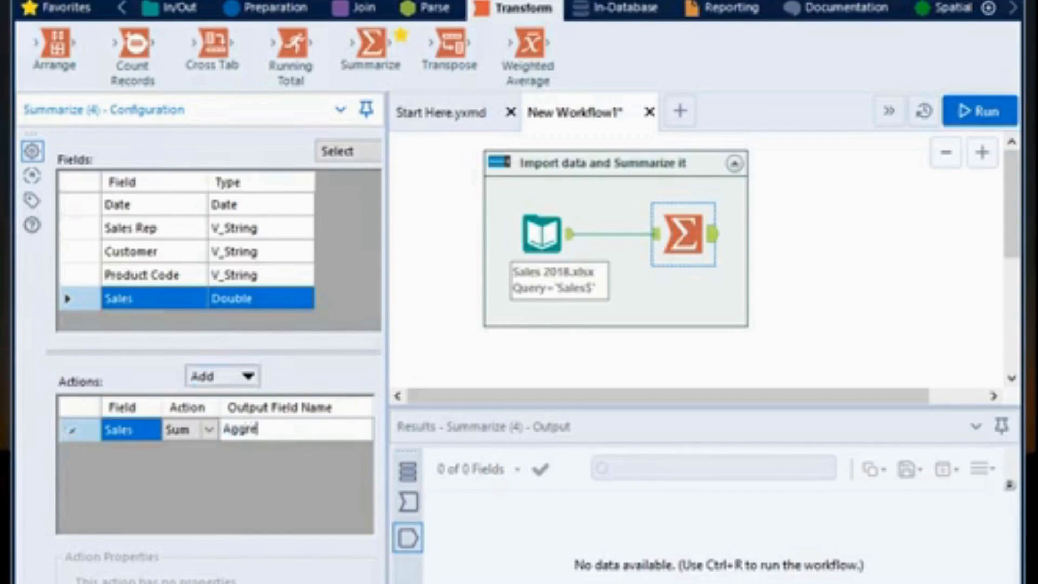
pyautogui.press('BackSpace')
pyautogui.press('BackSpace')
pyautogui.write('Sales by Sale')
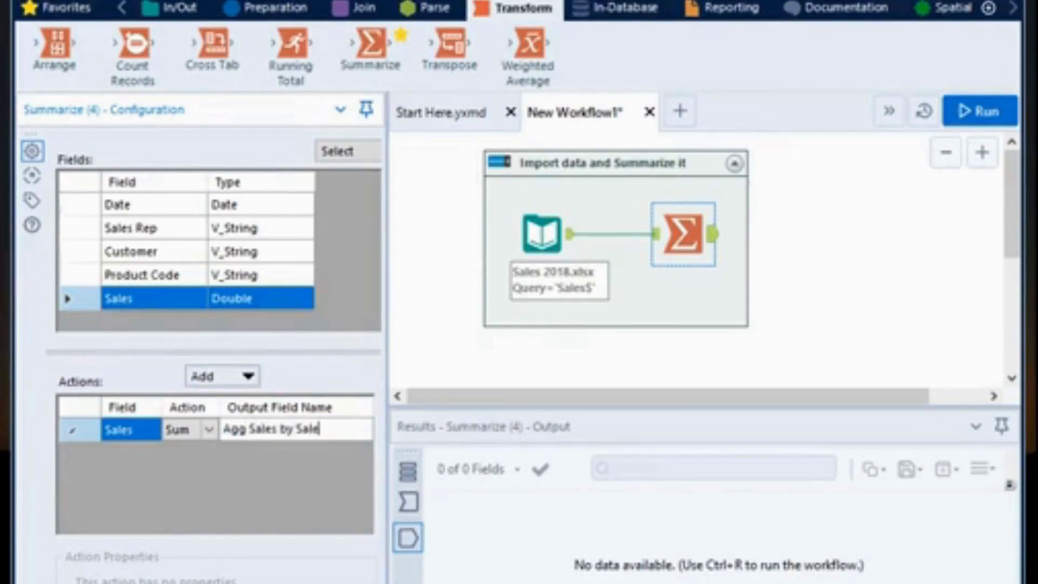
pyautogui.write('s Rep')
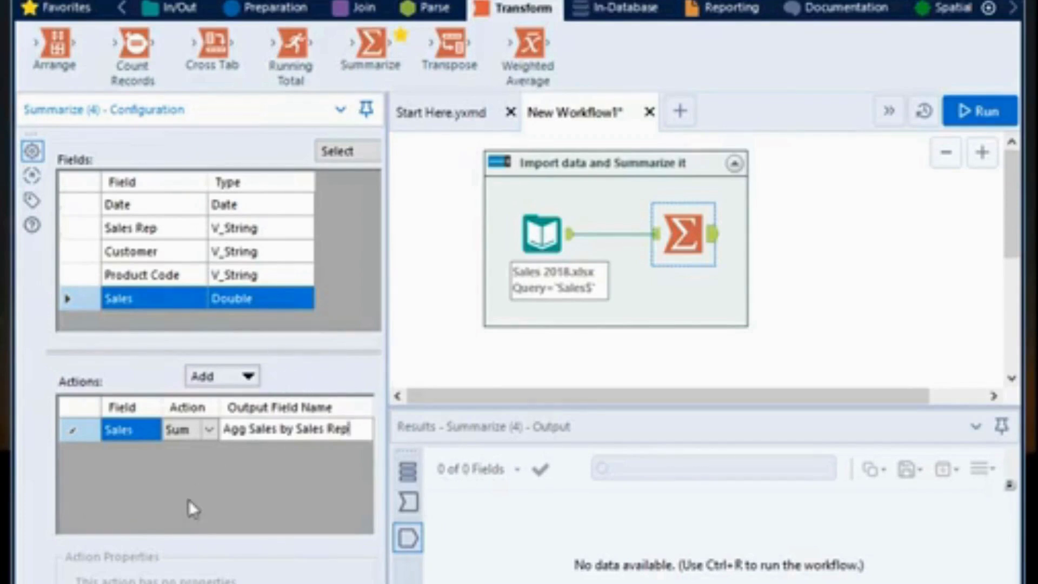
# Add a Group By action on the Sales Rep field to the Summarize tool.
pyautogui.click(83, 235)
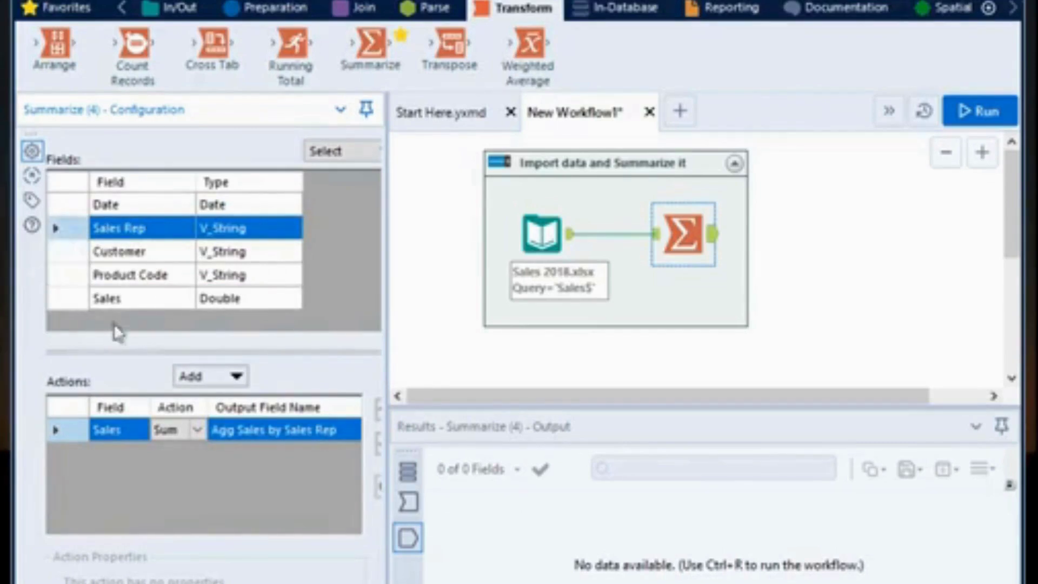
pyautogui.click(83, 231)
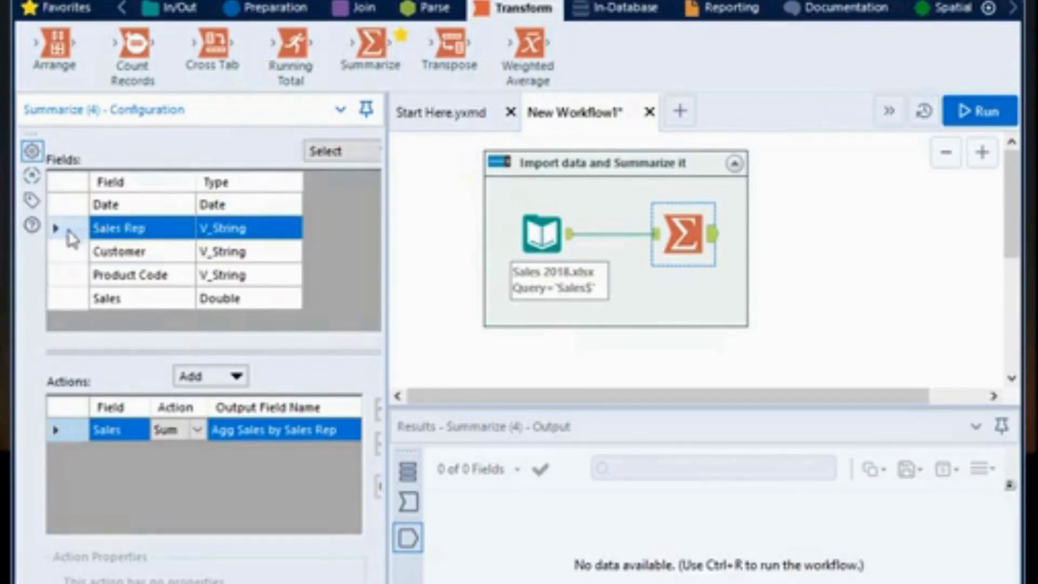
pyautogui.click(237, 377)
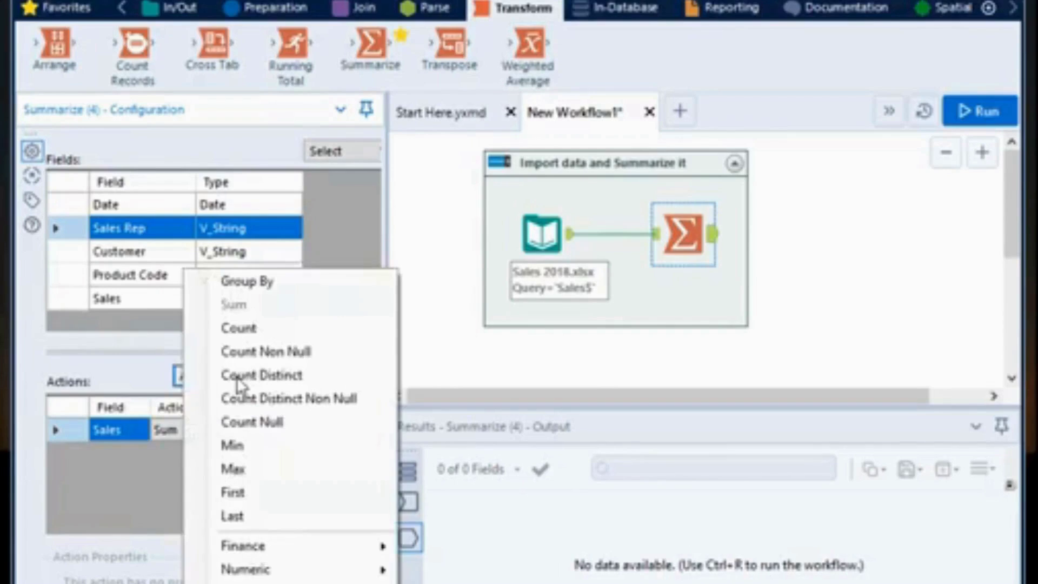
pyautogui.click(284, 291)
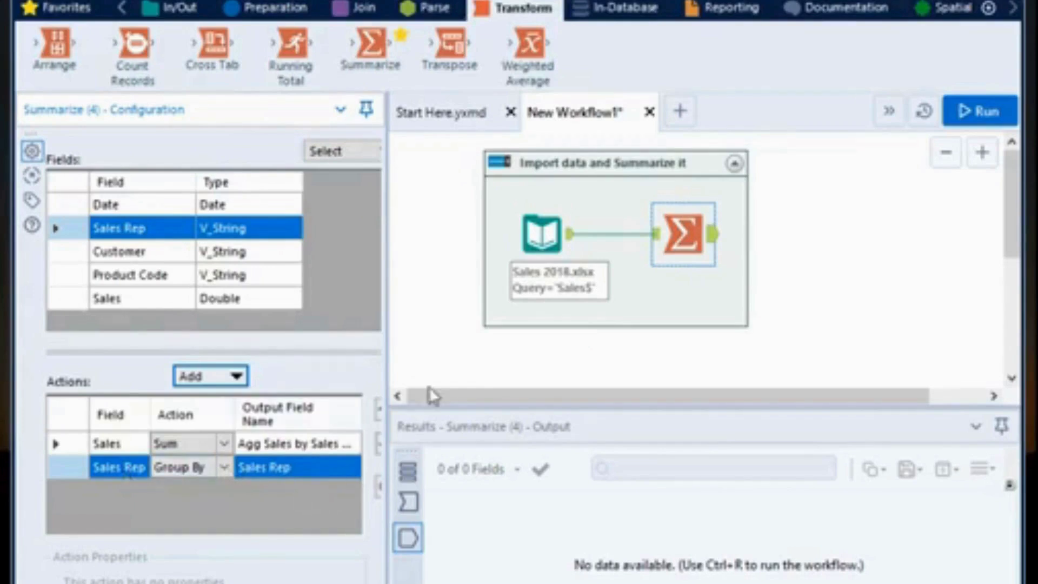
# Run the workflow and review the aggregated sales for each sales rep in the Summarize output.
pyautogui.click(984, 123)
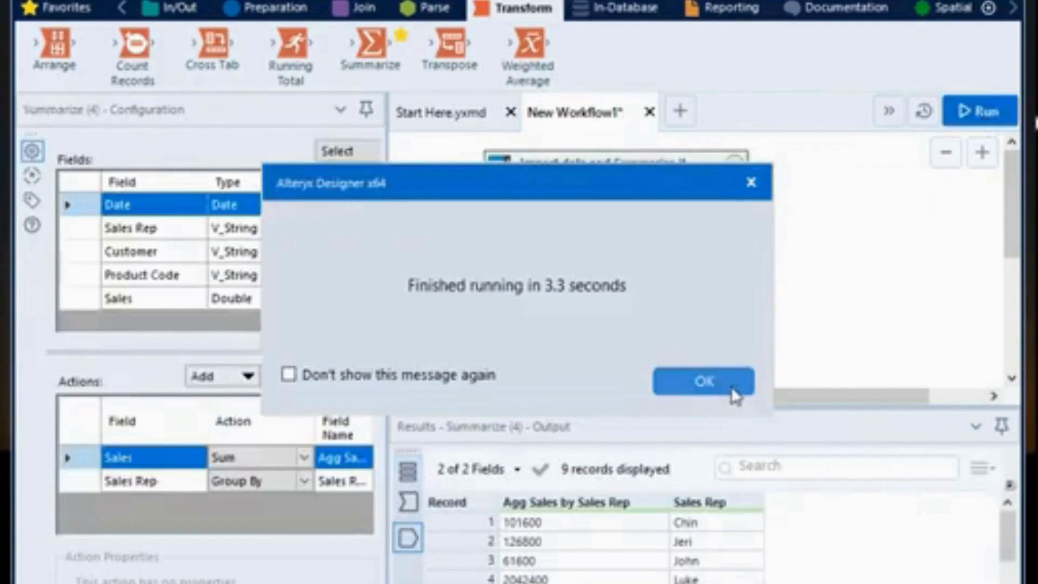
pyautogui.click(733, 395)
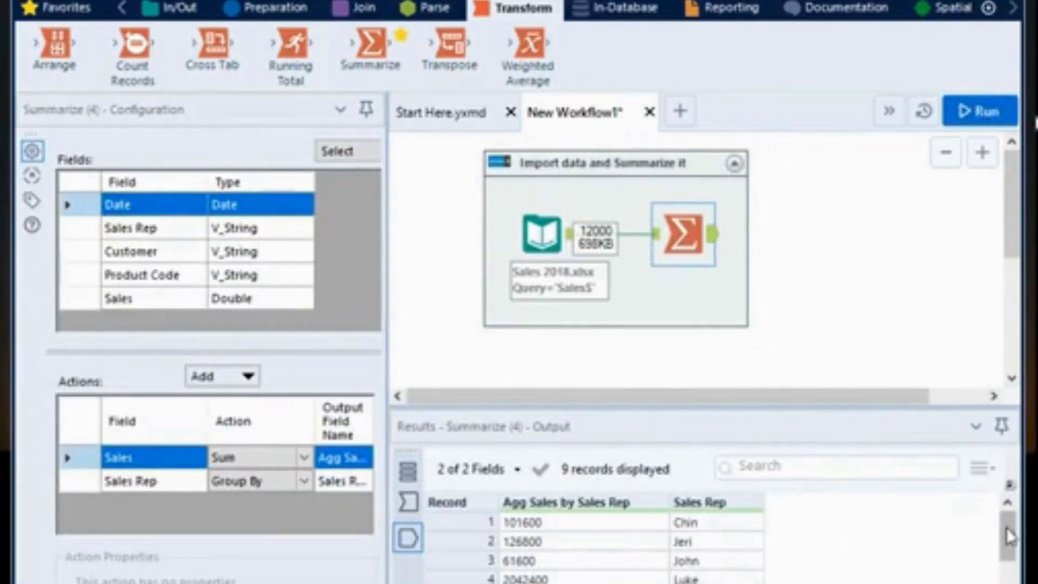
pyautogui.moveTo(1009, 537)
pyautogui.mouseDown()
pyautogui.moveTo(1009, 562)
pyautogui.moveTo(1007, 521)
pyautogui.mouseUp()
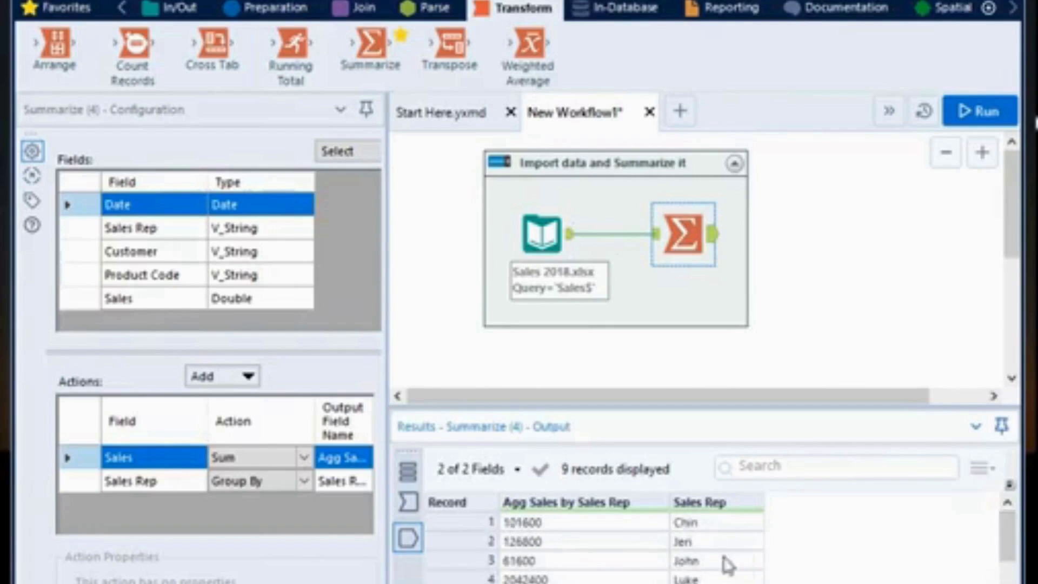
pyautogui.click(703, 541)
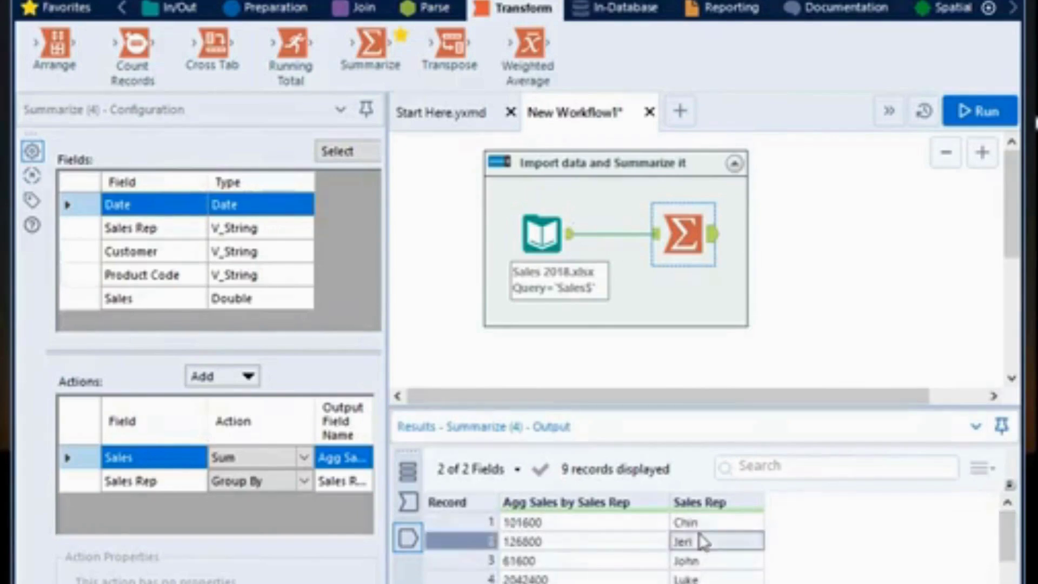
pyautogui.click(592, 531)
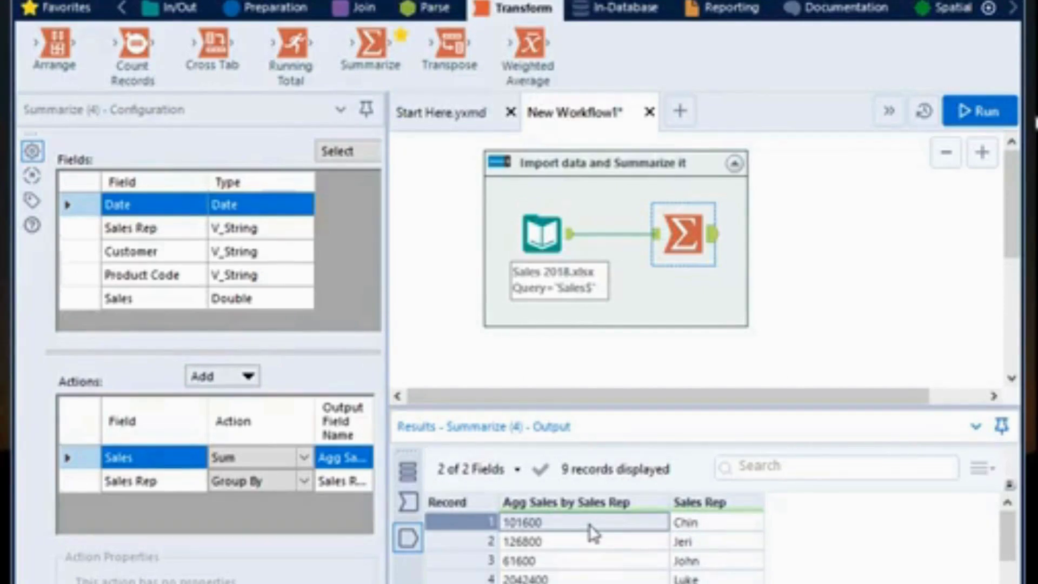
pyautogui.click(689, 543)
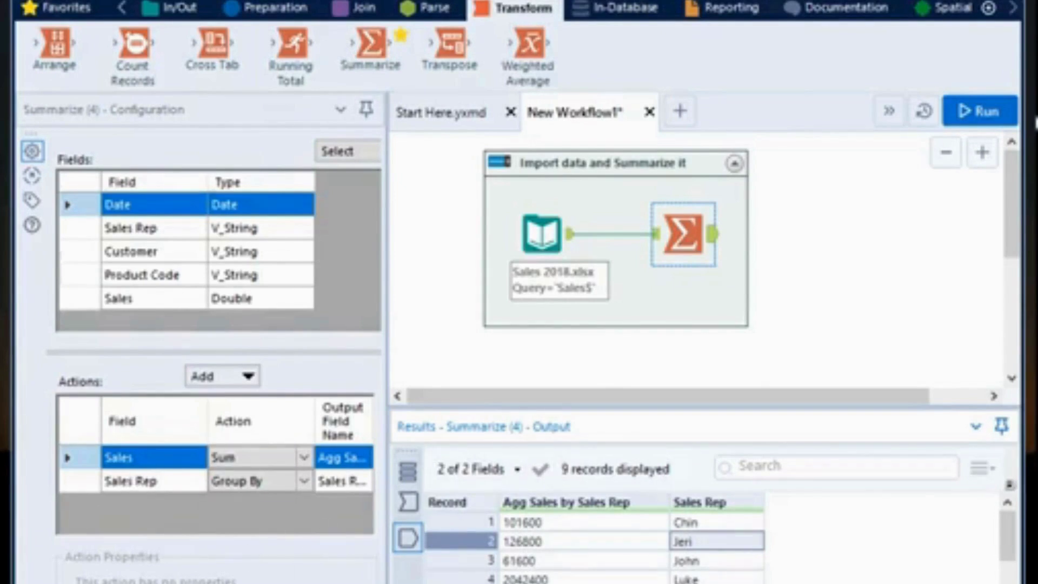
# Move the Sales sum below the Sales Rep grouping in the Summarize actions and rerun the workflow.
pyautogui.moveTo(189, 583); pyautogui.dragTo(224, 583)
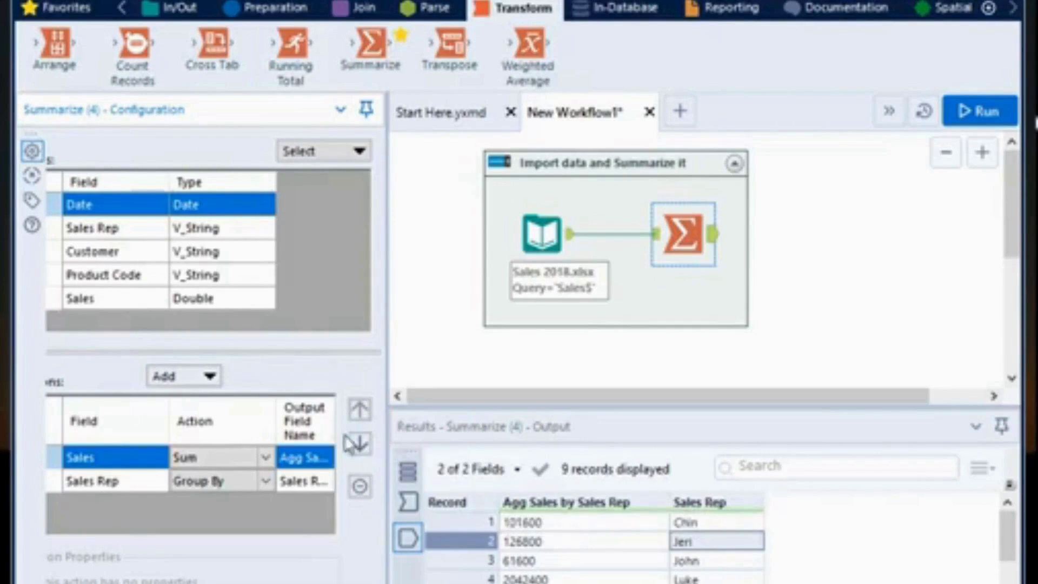
pyautogui.click(361, 444)
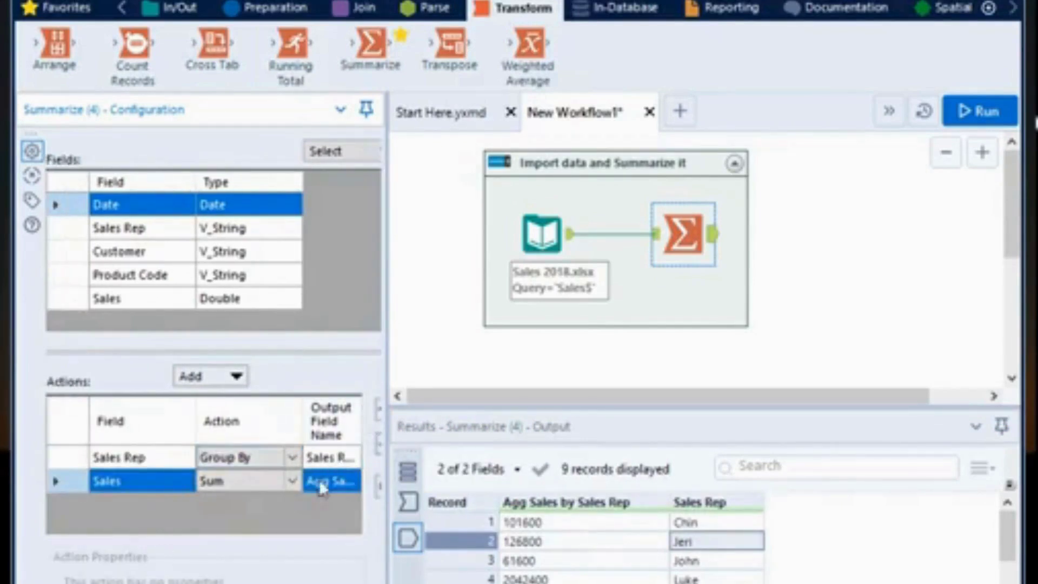
pyautogui.click(976, 114)
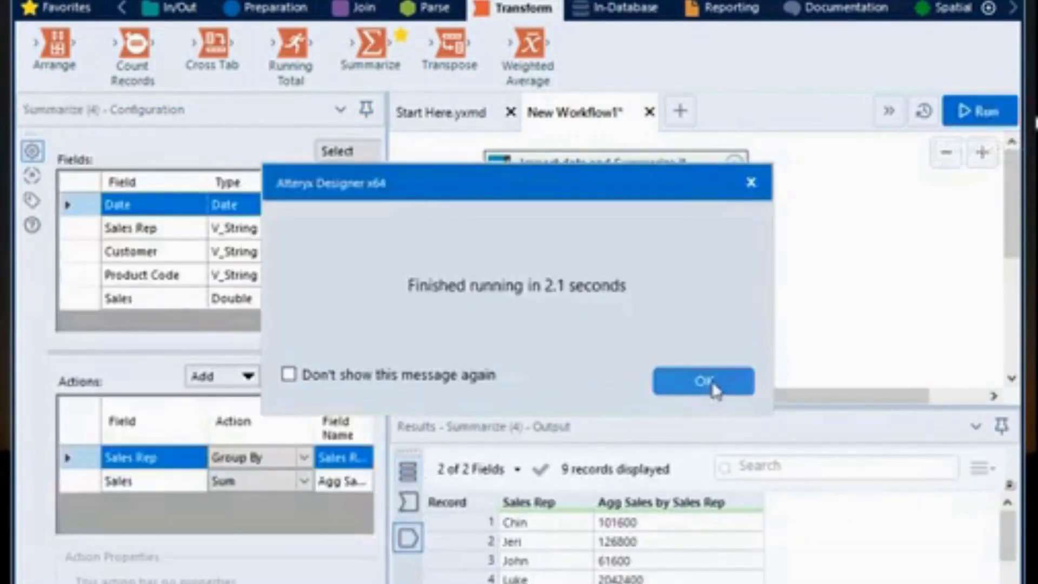
pyautogui.click(704, 382)
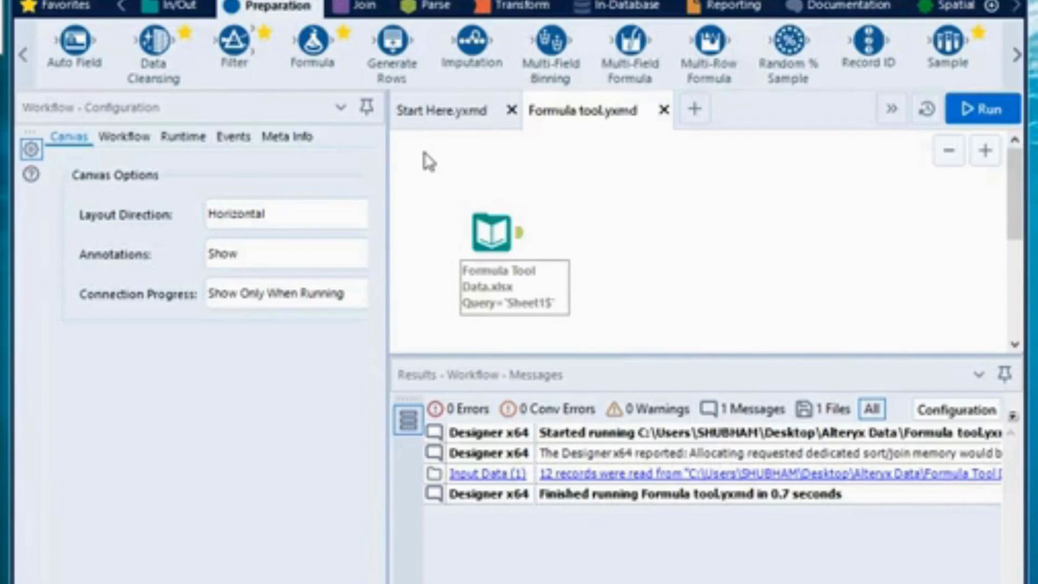
# In the Formula tool.yxmd workflow, connect a Formula tool to the Formula Tool Data.xlsx input.
pyautogui.click(490, 222)
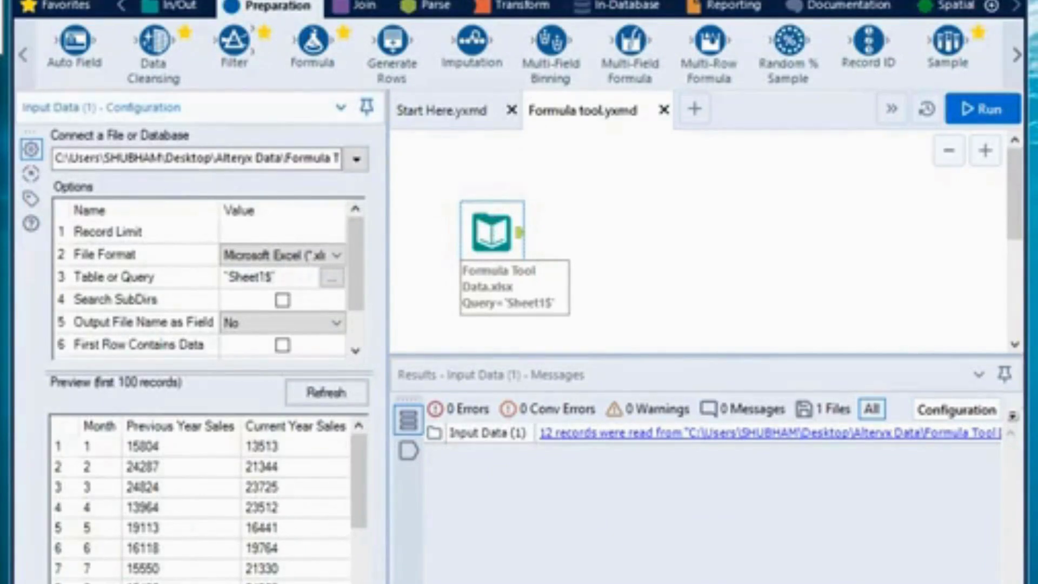
pyautogui.hscroll(1, 203, 499)
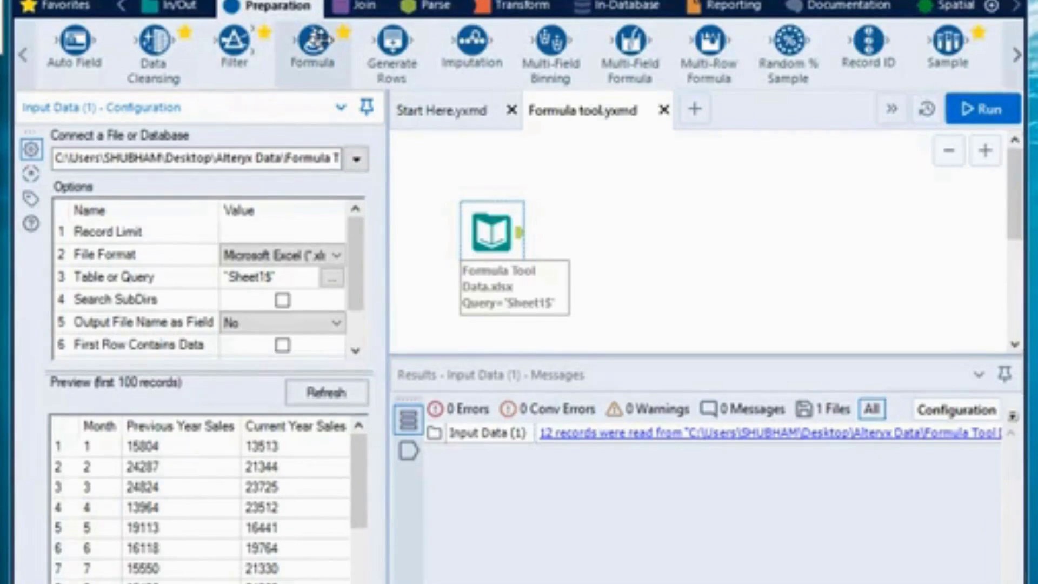
pyautogui.moveTo(315, 42); pyautogui.dragTo(595, 220)
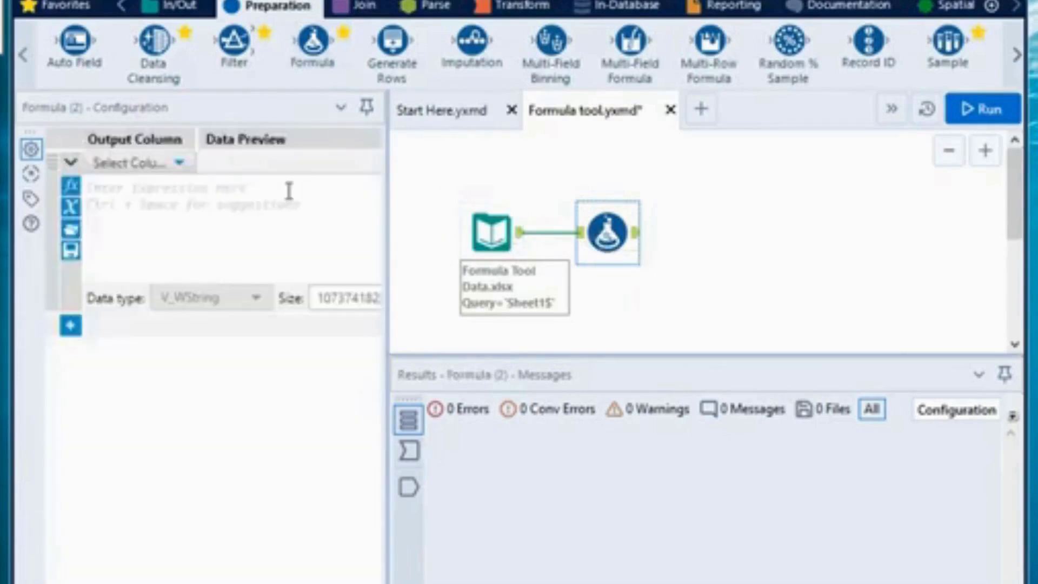
# Add a new output column named Per_Change in the Formula tool.
pyautogui.click(177, 165)
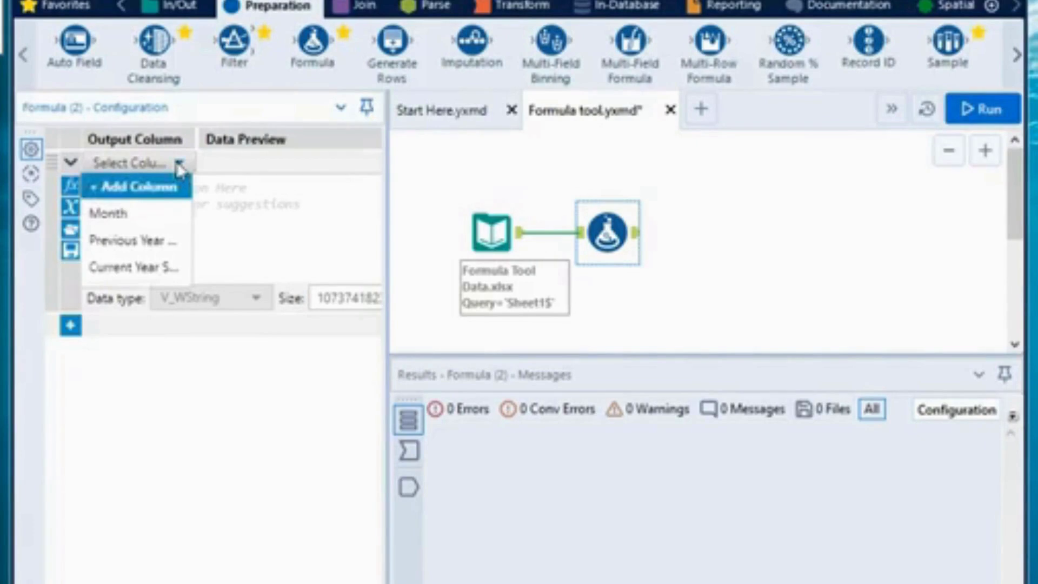
pyautogui.click(145, 187)
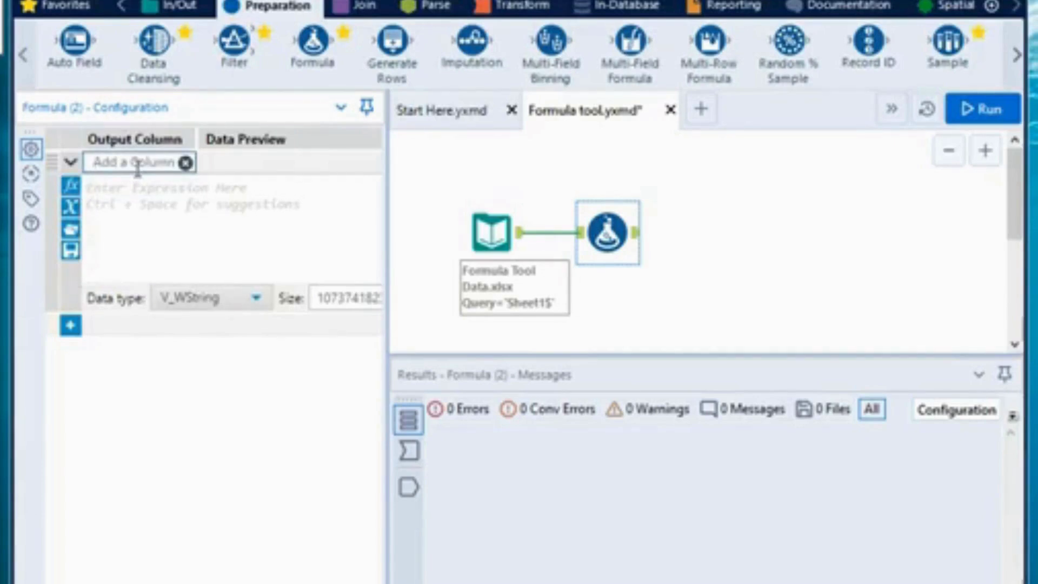
pyautogui.write('Per')
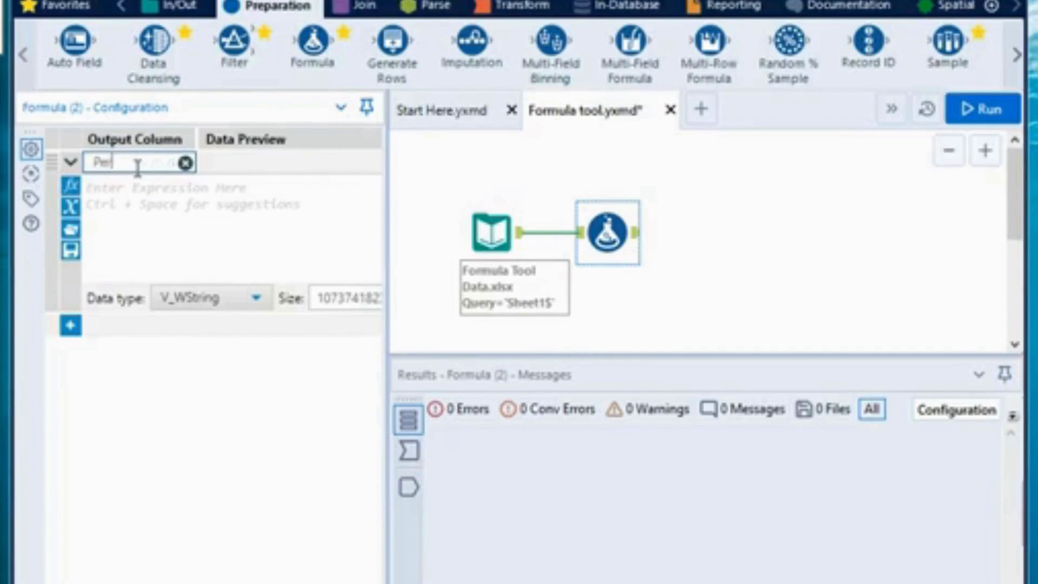
pyautogui.write('_Change')
pyautogui.doubleClick(114, 172)
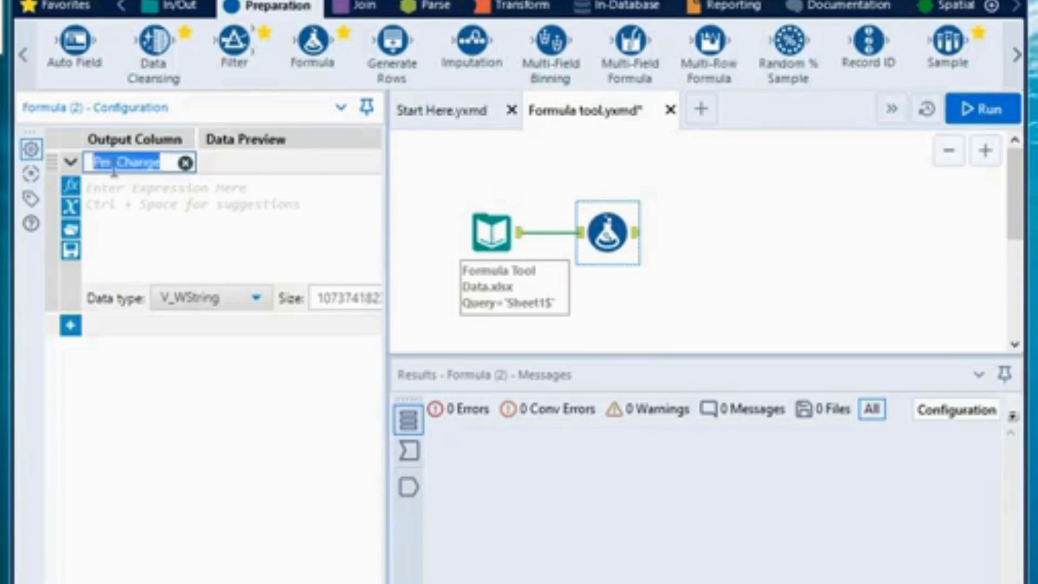
pyautogui.click(114, 166)
# Enter the expression [Current Year Sales] - [Previous Year Sales] for the Per_Change column.
pyautogui.click(167, 205)
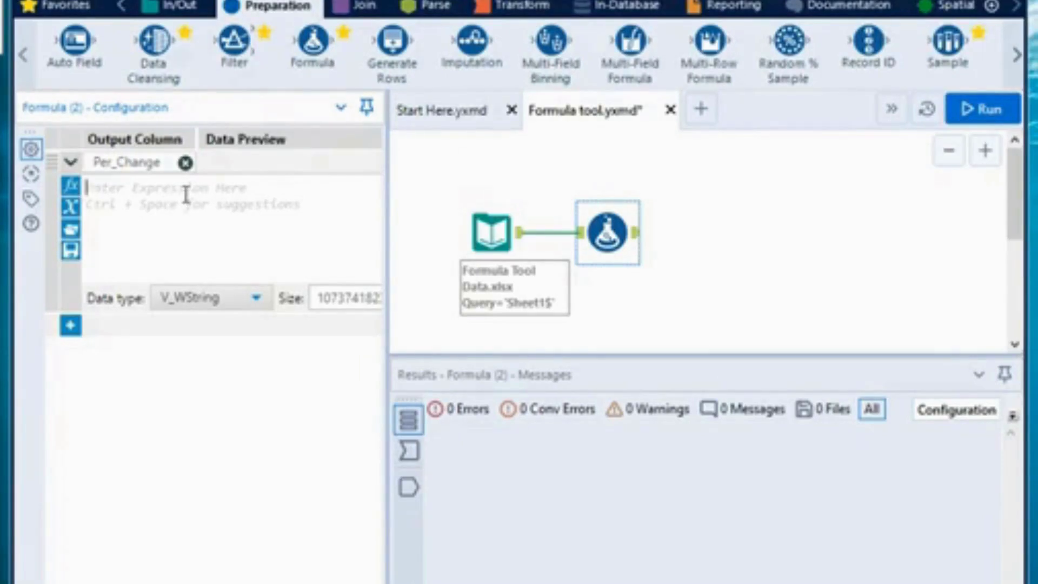
pyautogui.write('cur')
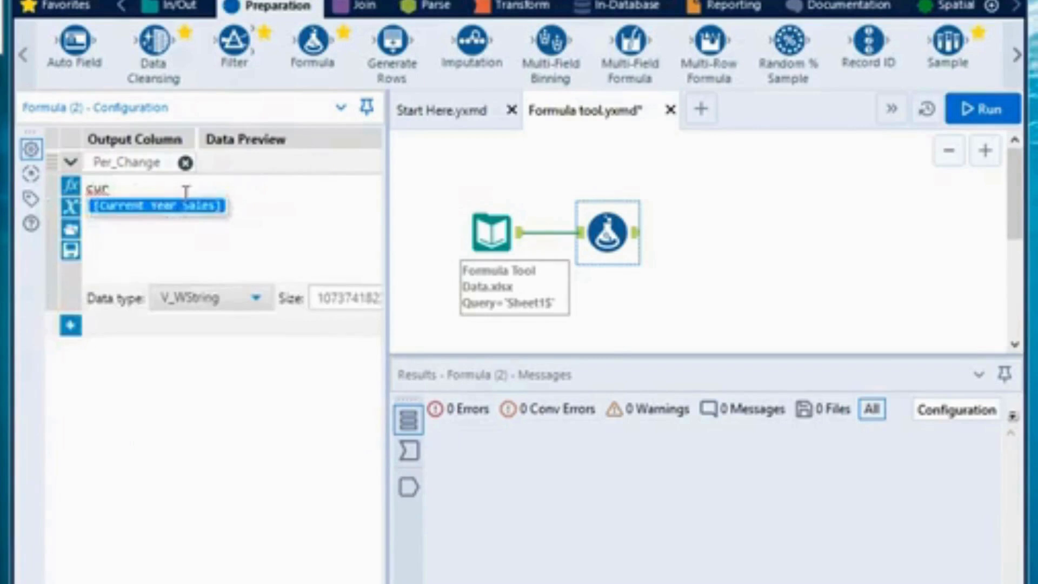
pyautogui.click(150, 212)
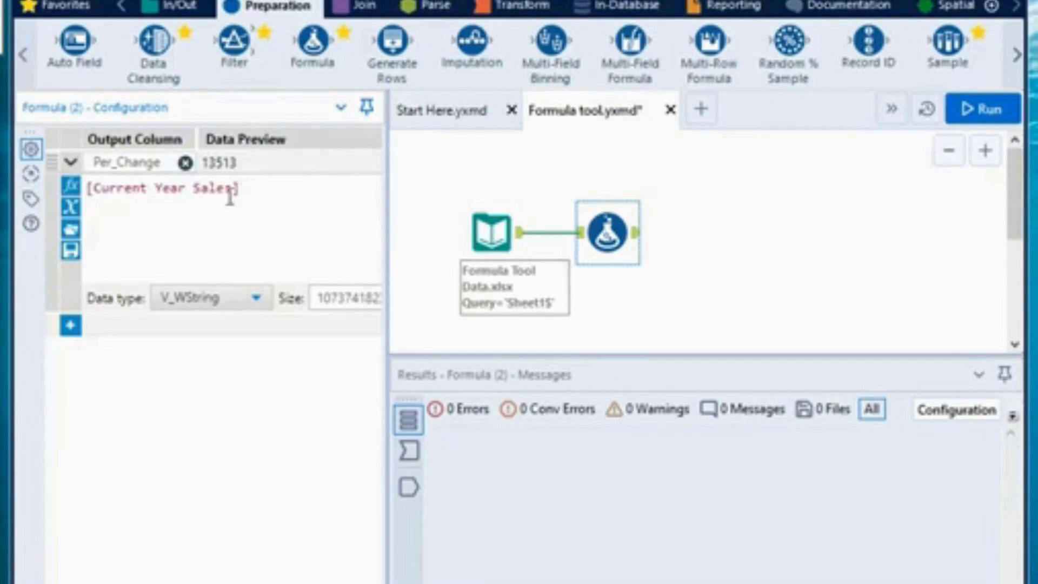
pyautogui.write('- pre')
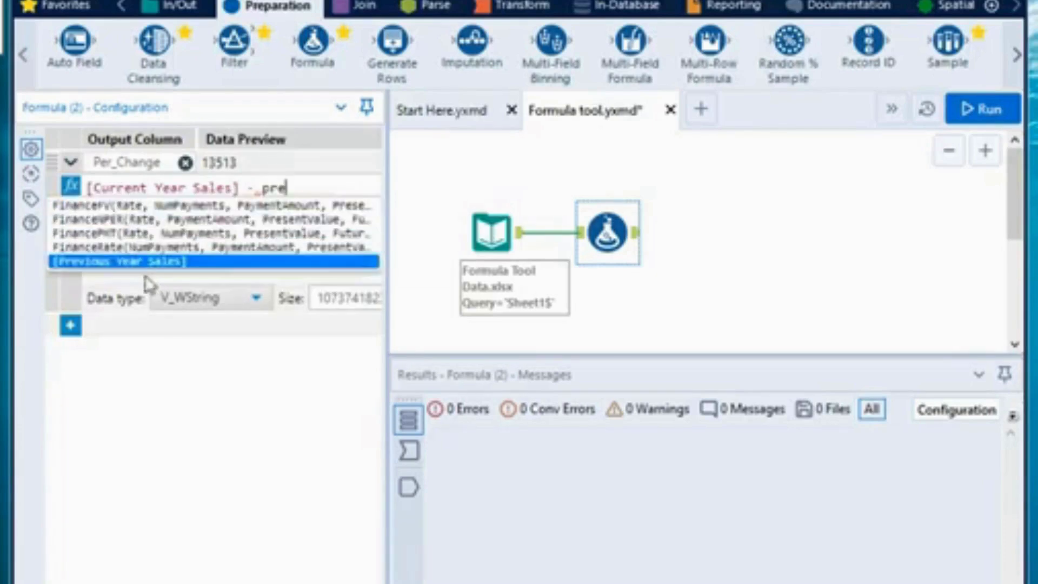
pyautogui.click(145, 260)
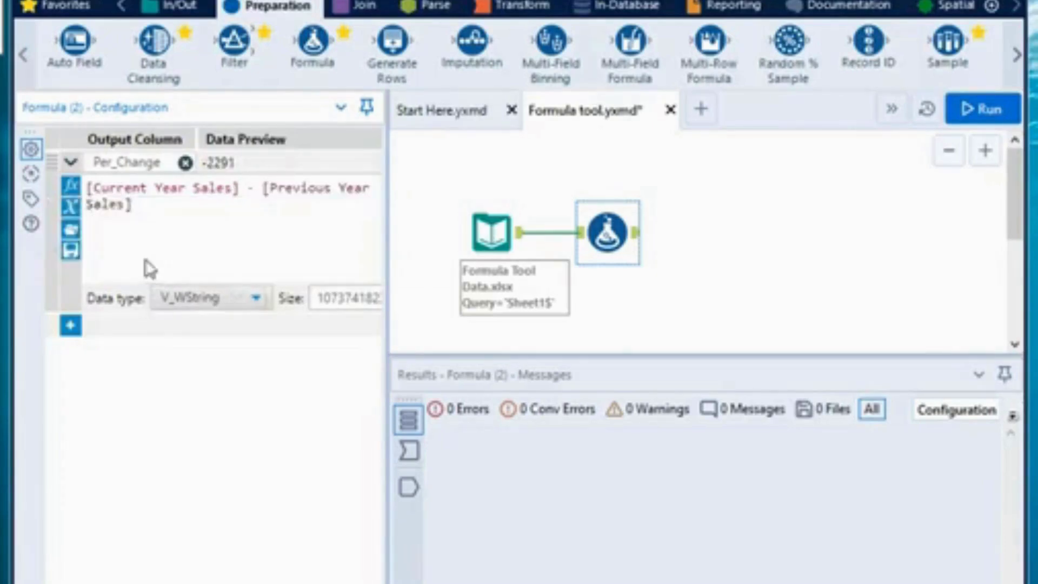
# Enclose the sales difference in the Per_Change expression in parentheses.
pyautogui.click(89, 188)
pyautogui.write('(')
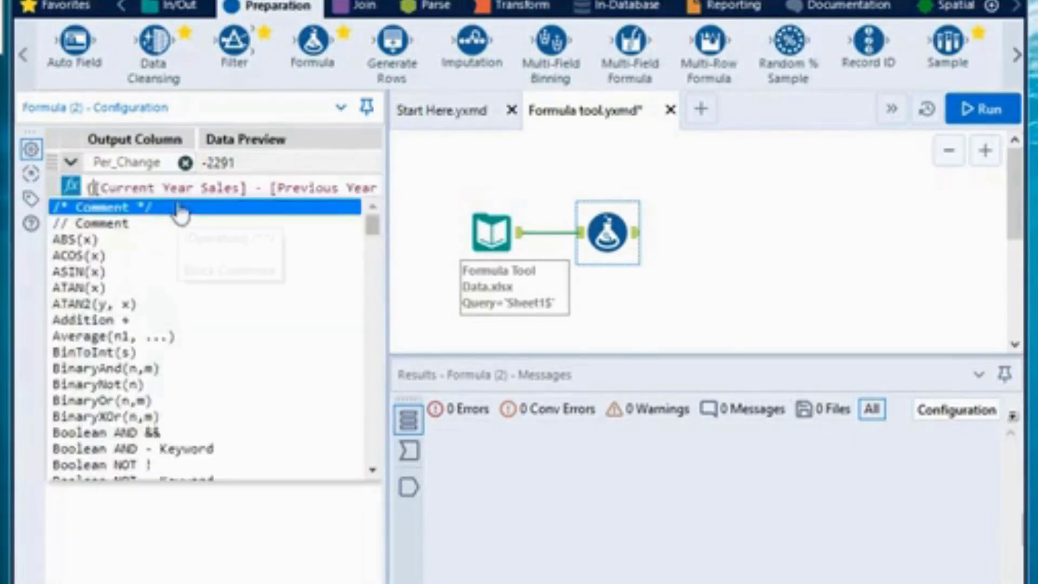
pyautogui.click(234, 182)
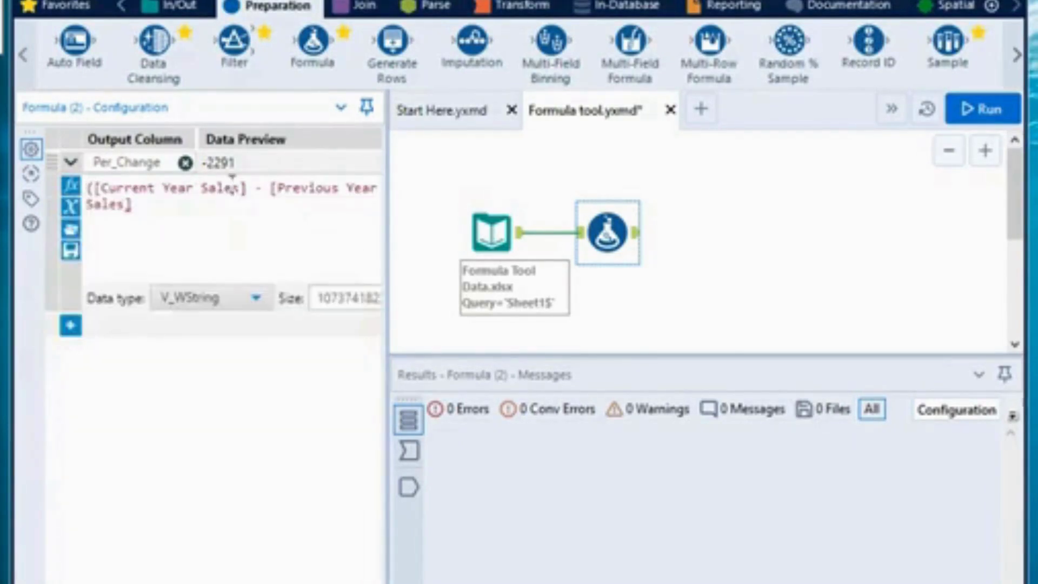
pyautogui.click(168, 206)
pyautogui.write(')')
# Extend the Per_Change expression to multiply the difference by 100 and divide it by [Previous Year Sales].
pyautogui.write('*')
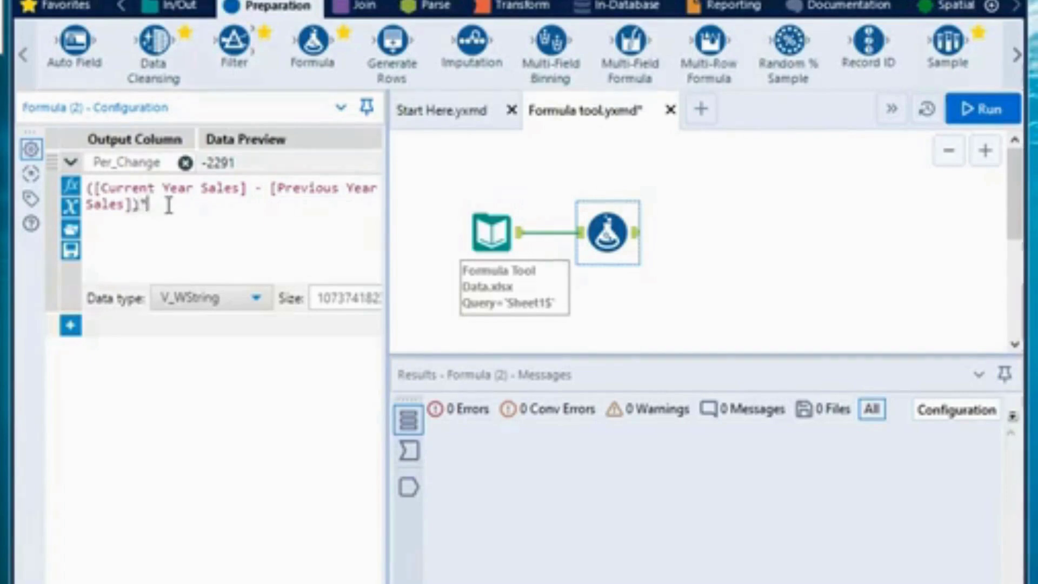
pyautogui.write('100')
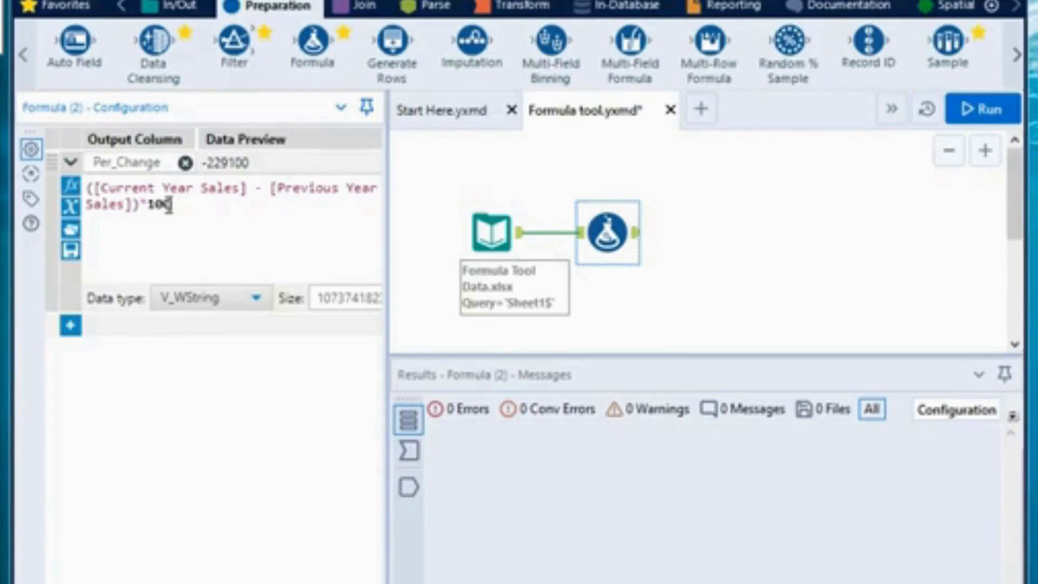
pyautogui.write('/')
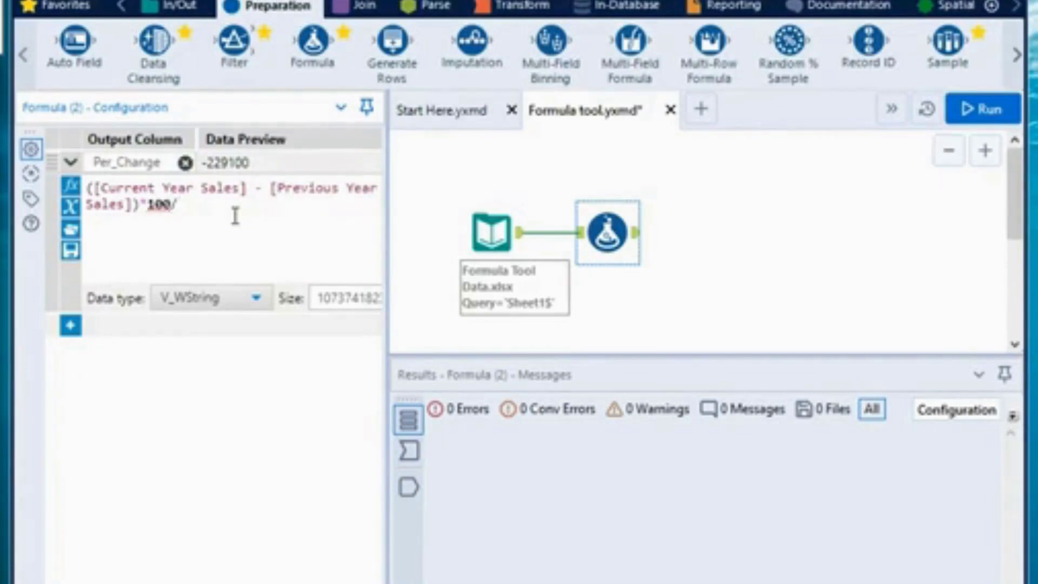
pyautogui.write('pr')
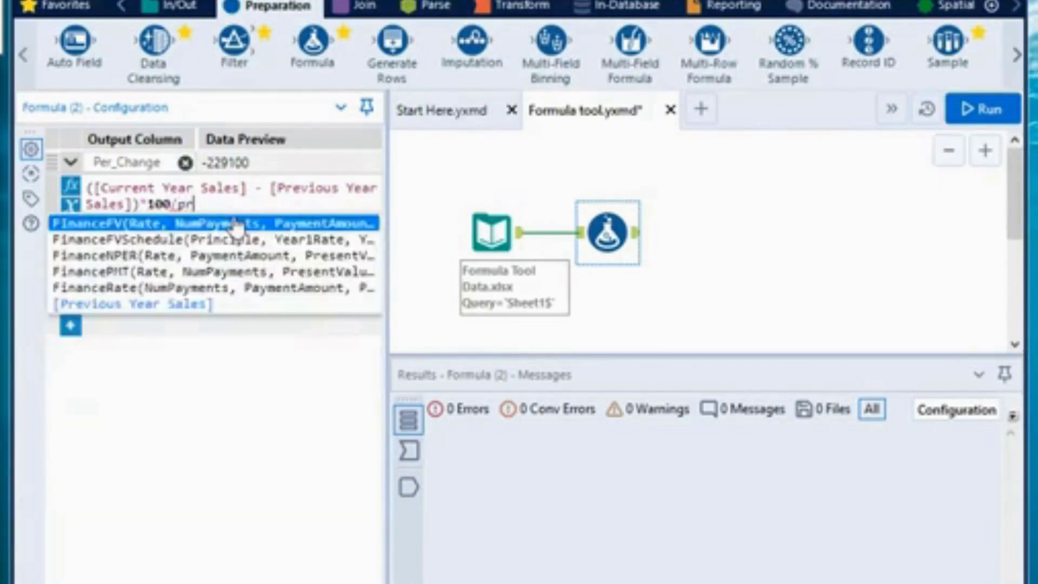
pyautogui.click(162, 314)
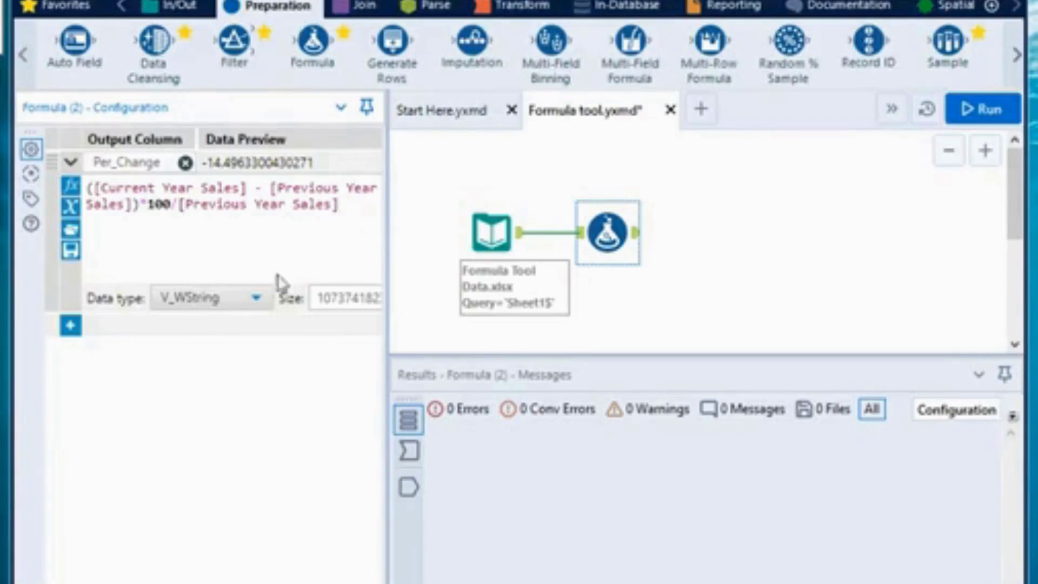
# Set the data type of the Per_Change output column to Float.
pyautogui.click(255, 301)
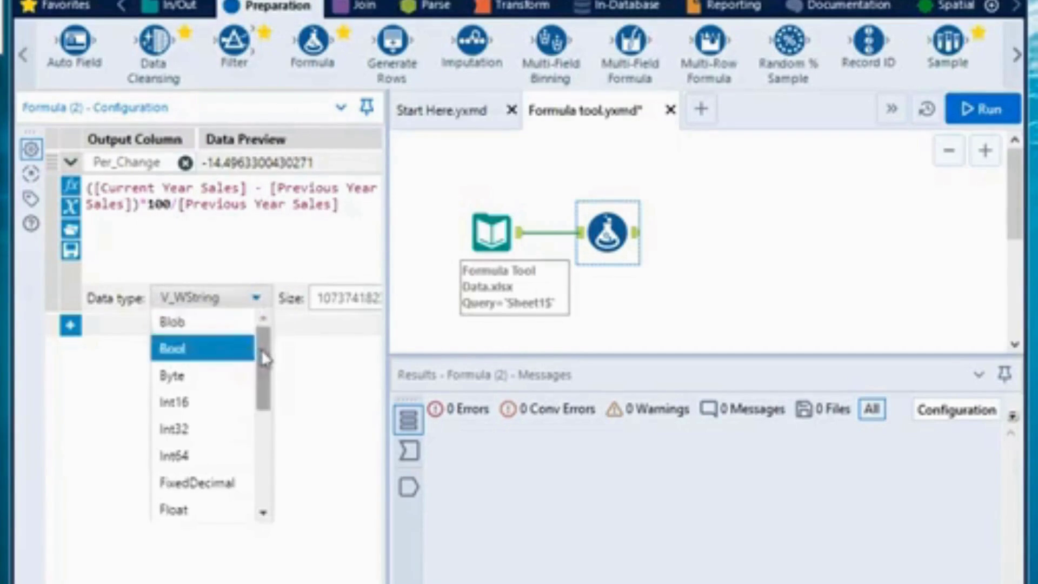
pyautogui.moveTo(262, 350); pyautogui.dragTo(261, 384)
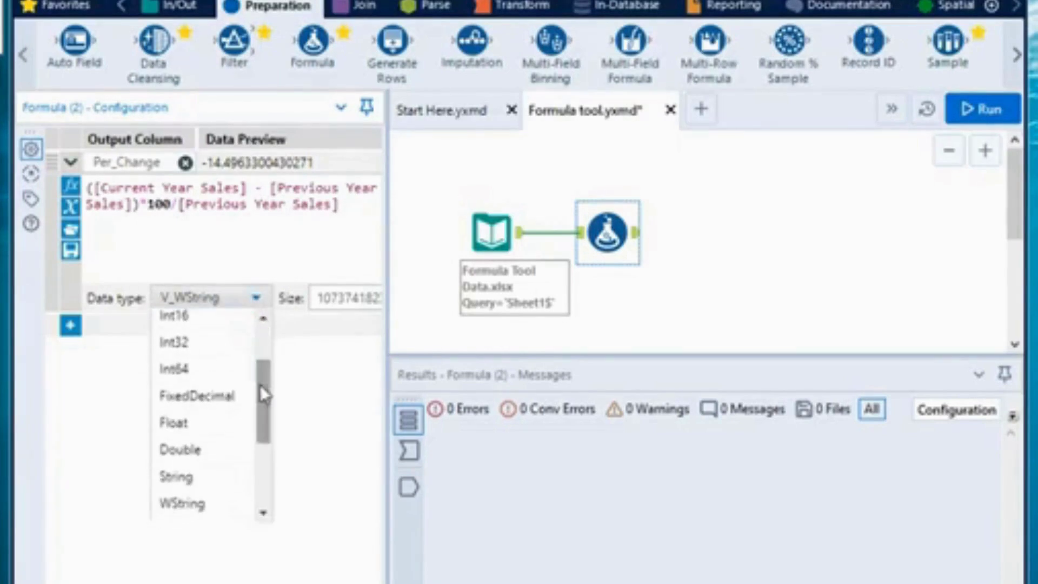
pyautogui.click(182, 429)
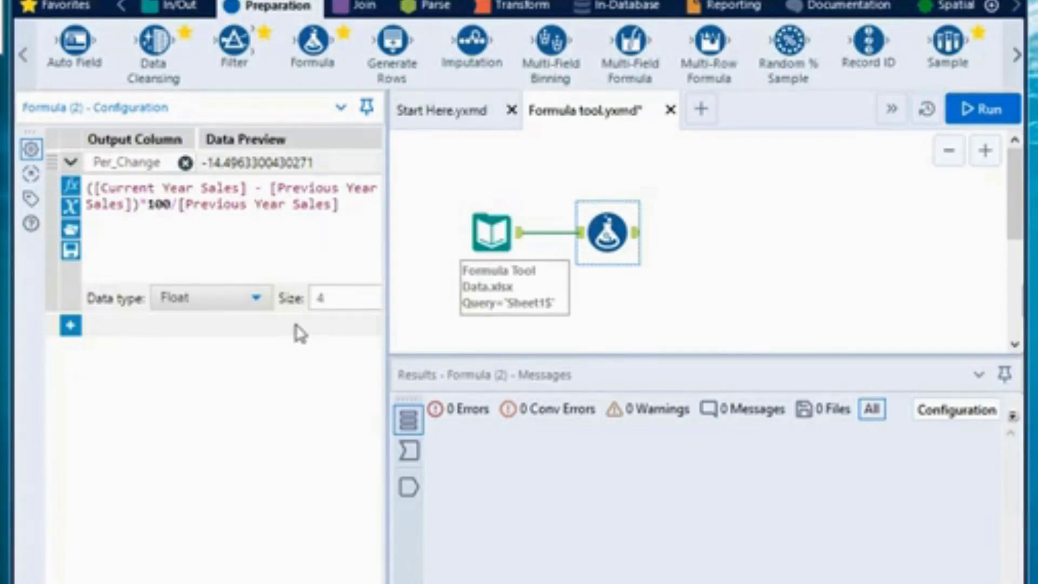
# Run the Formula tool workflow, dismiss the completion message, and display the Formula tool's output records.
pyautogui.click(985, 111)
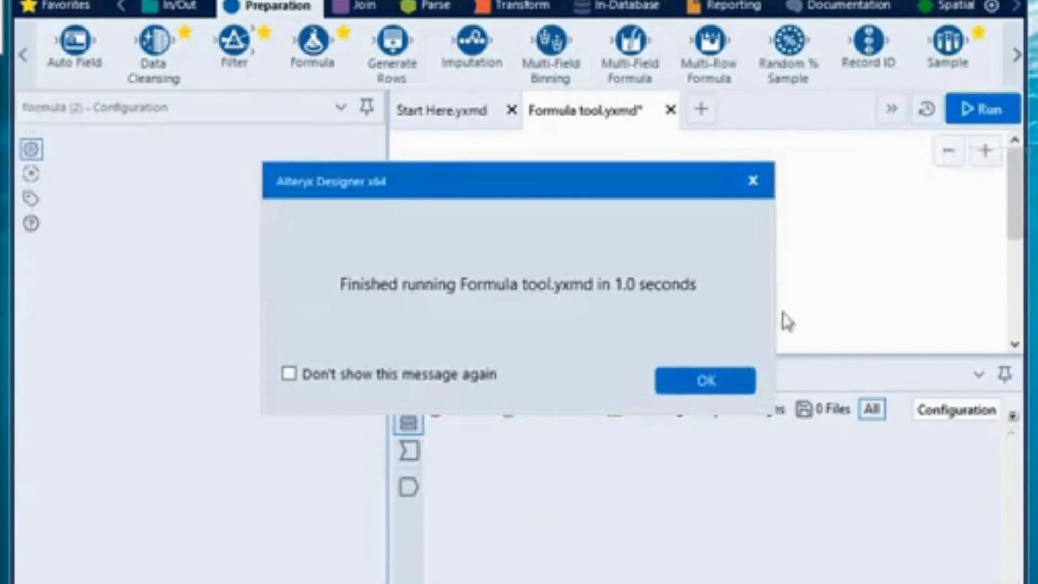
pyautogui.click(728, 381)
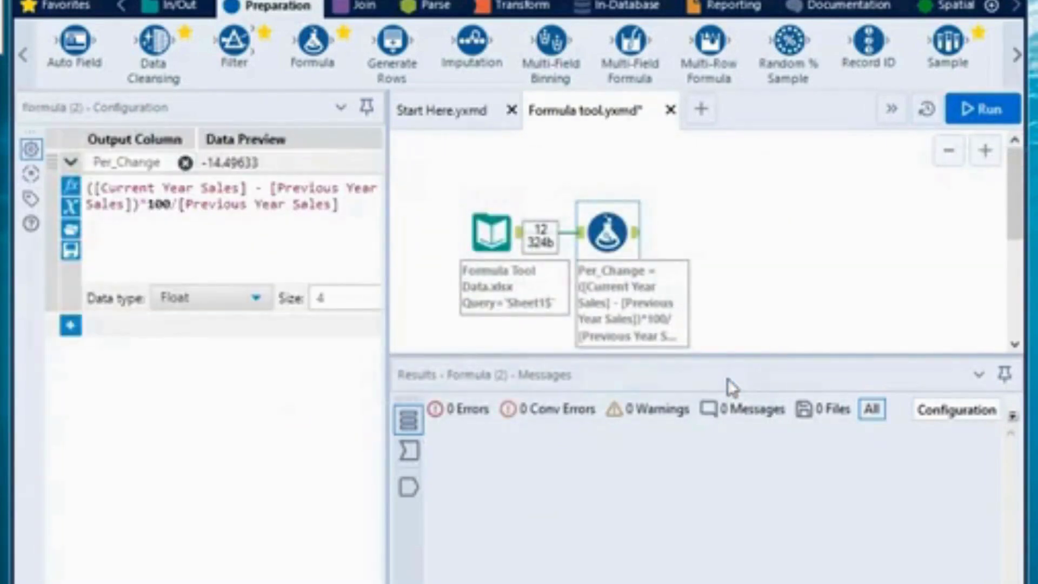
pyautogui.click(638, 234)
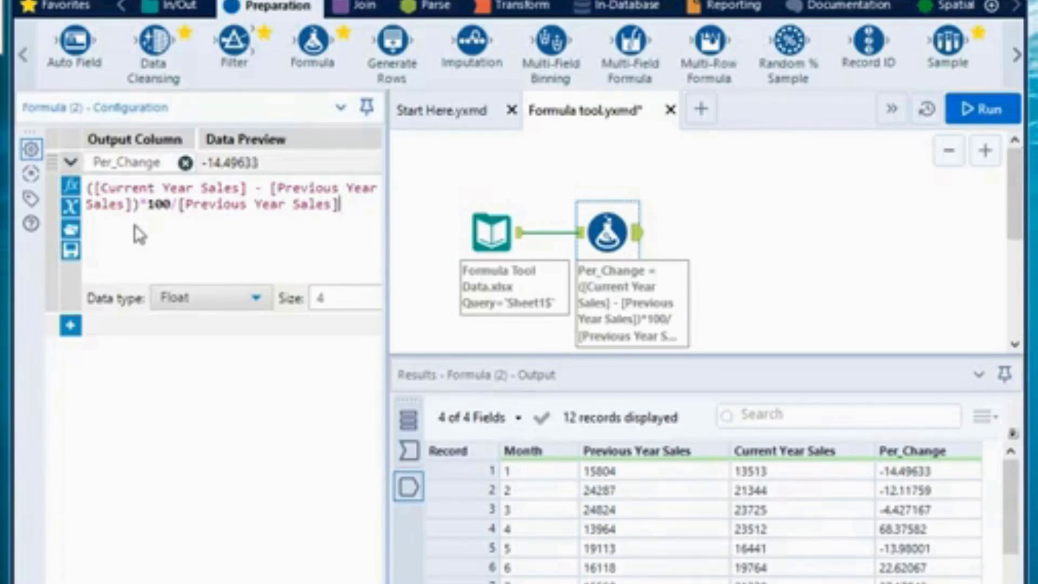
# Add two blank expressions below Per_Change in the Formula configuration and delete both of them.
pyautogui.click(70, 326)
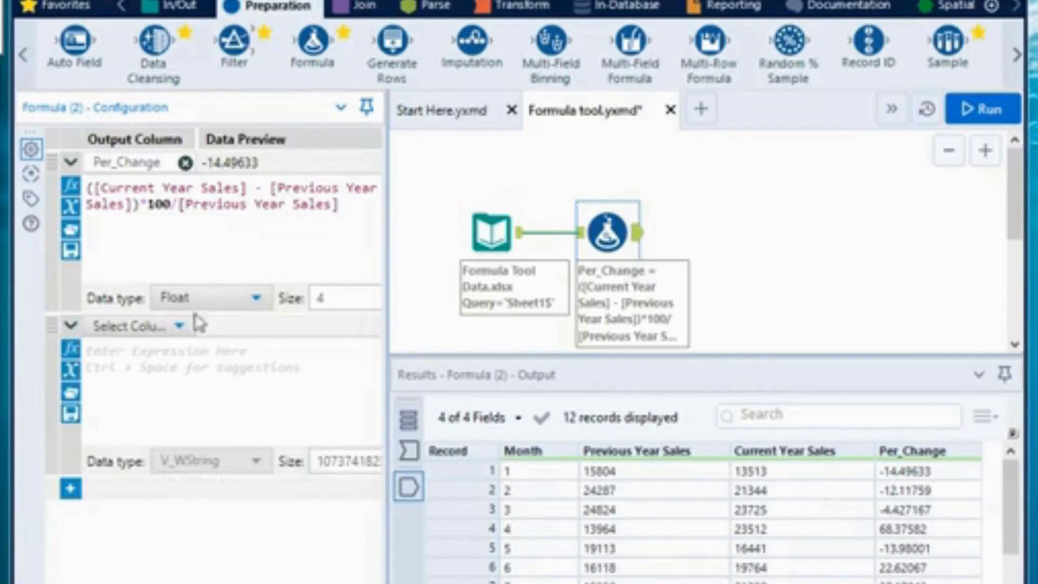
pyautogui.click(71, 490)
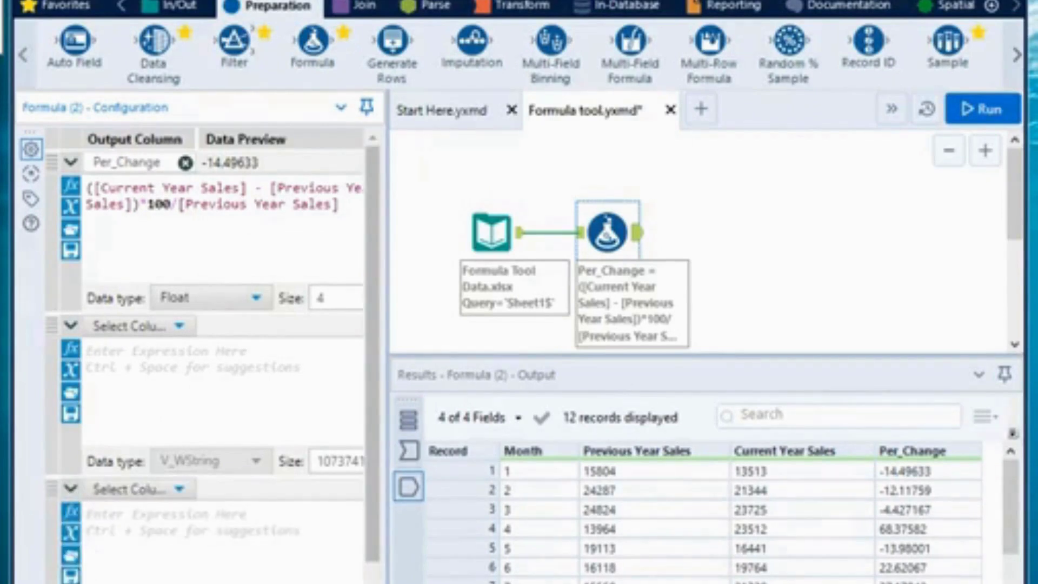
pyautogui.hscroll(2, 203, 356)
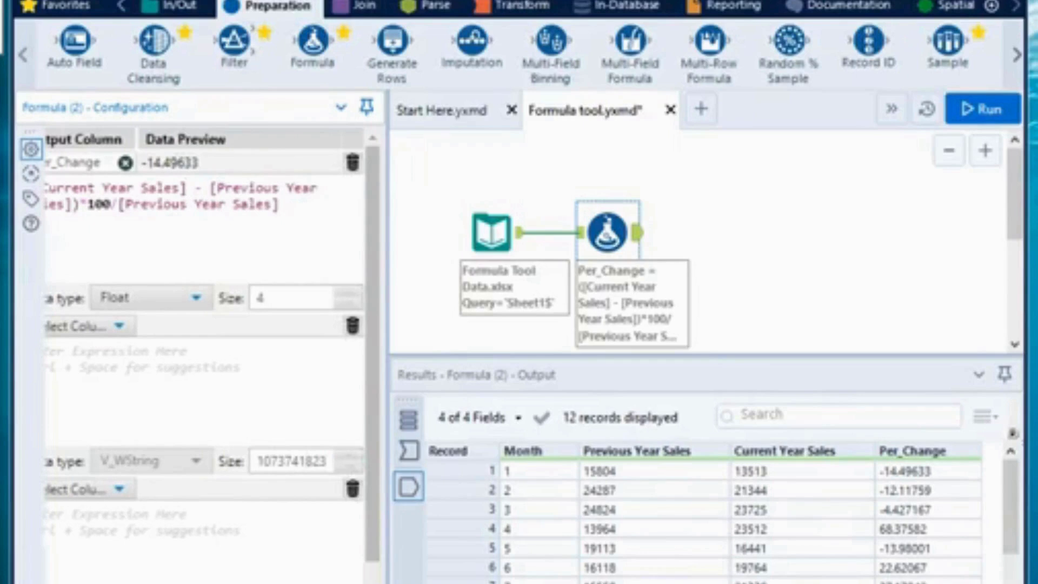
pyautogui.click(354, 493)
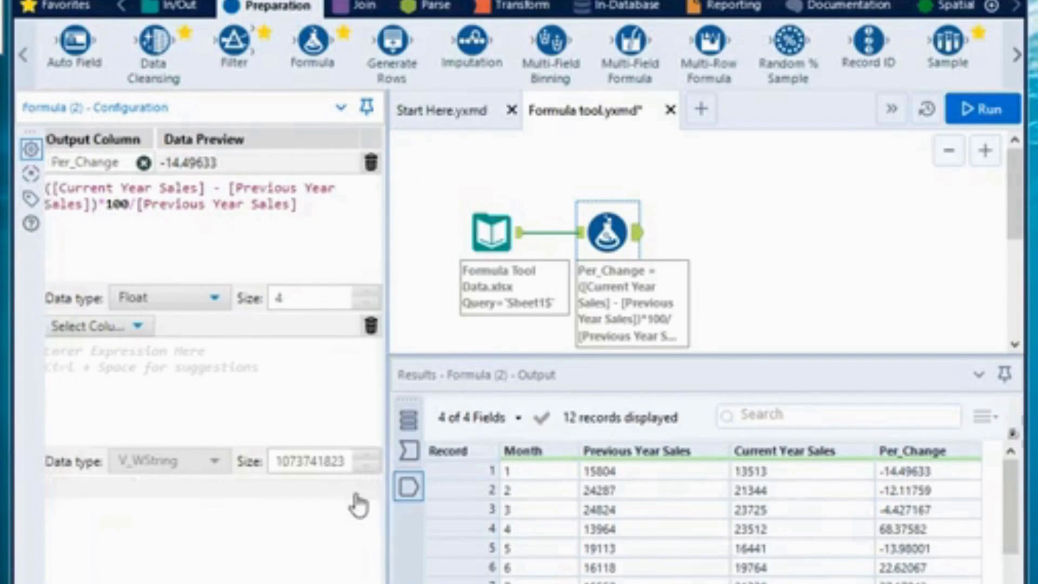
pyautogui.click(369, 326)
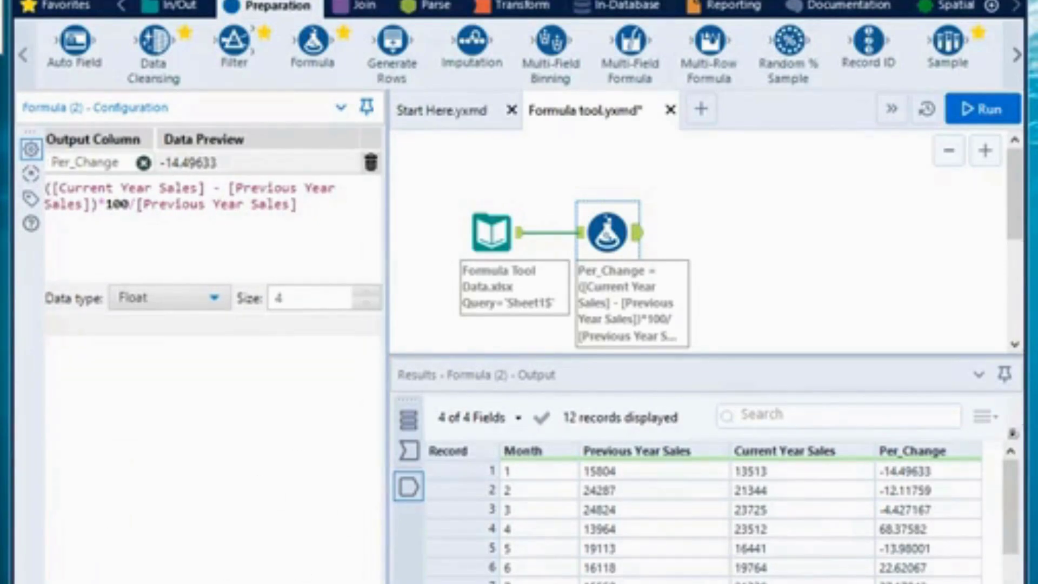
pyautogui.hscroll(-1, 213, 325)
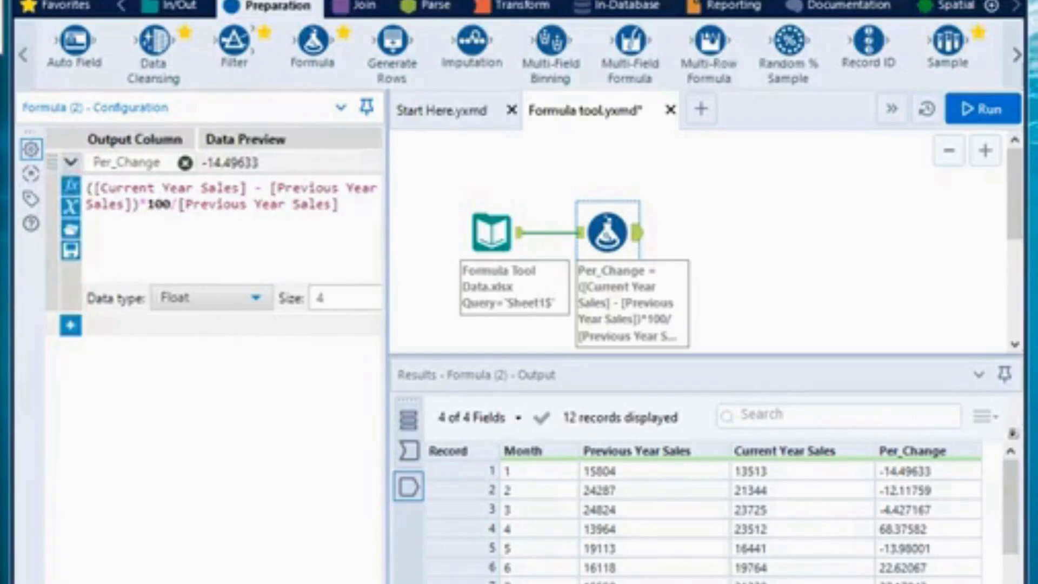
# Examine the Conditional and Math function categories available for the Per_Change expression, then close the function list.
pyautogui.click(71, 191)
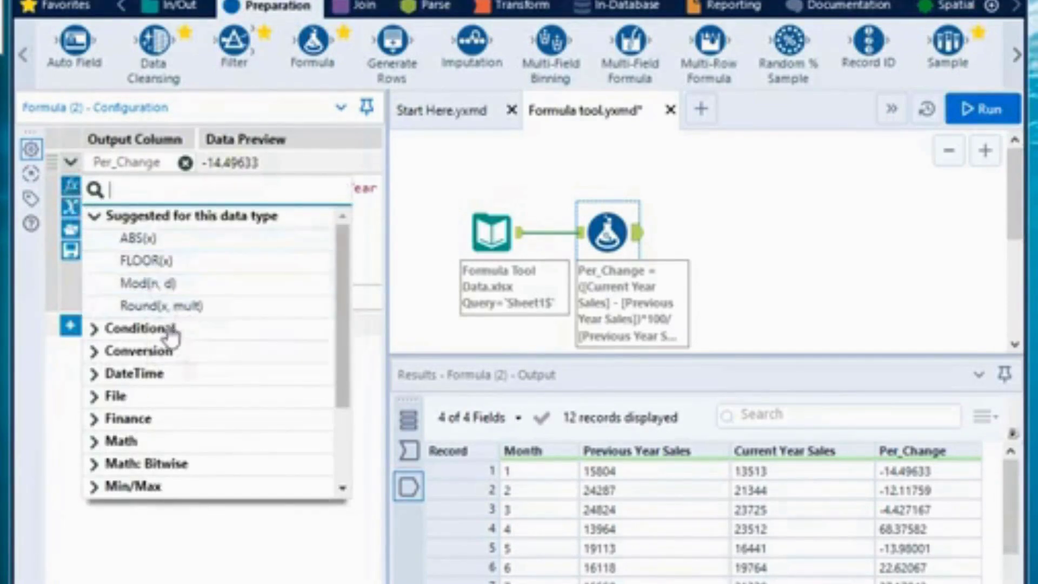
pyautogui.click(103, 328)
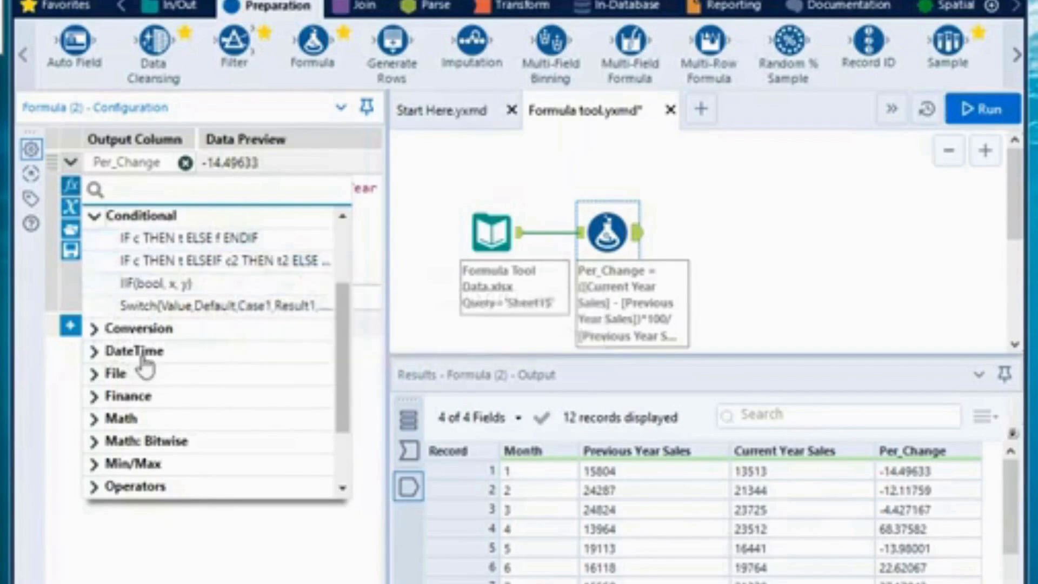
pyautogui.click(122, 425)
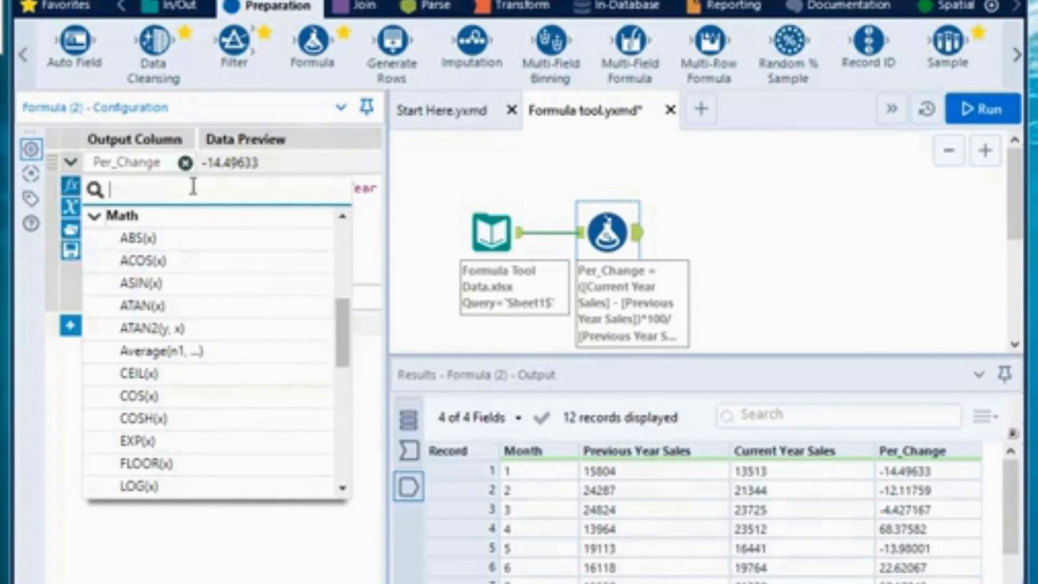
pyautogui.click(368, 276)
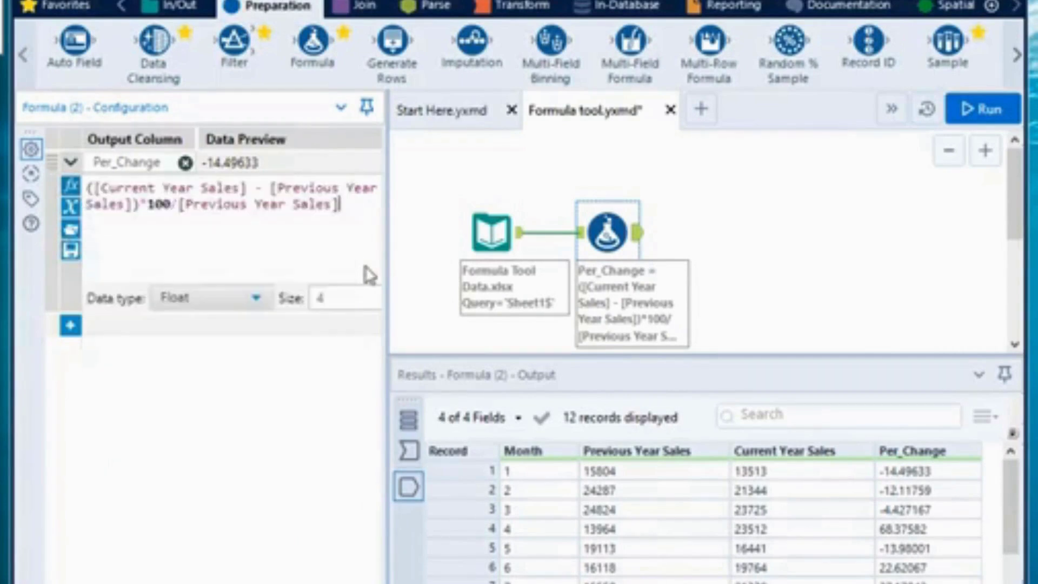